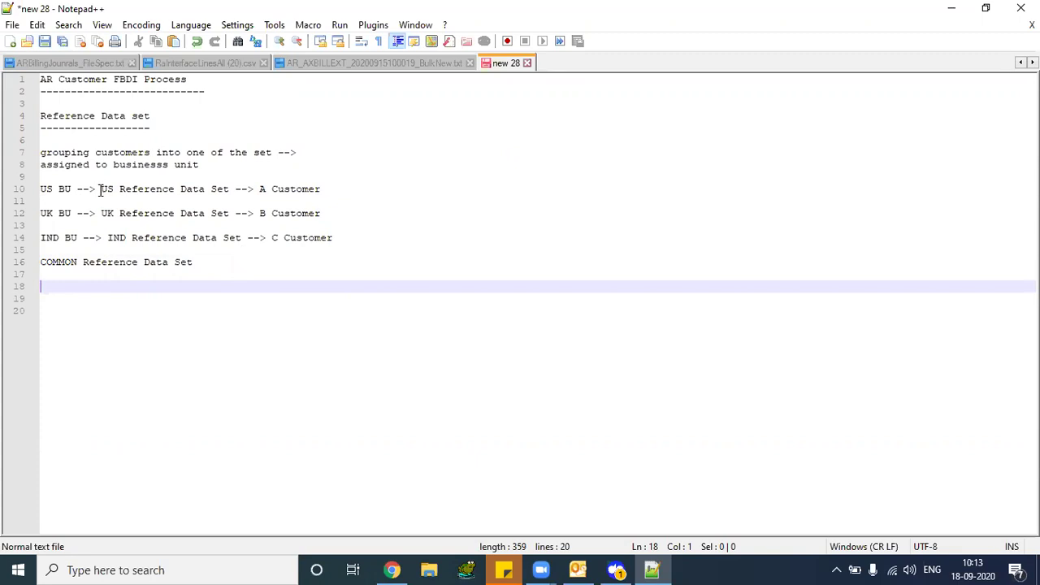
# Examine the line in the notes that maps US BU to US Reference Data Set and A Customer
pyautogui.moveTo(99, 188); pyautogui.dragTo(234, 188)
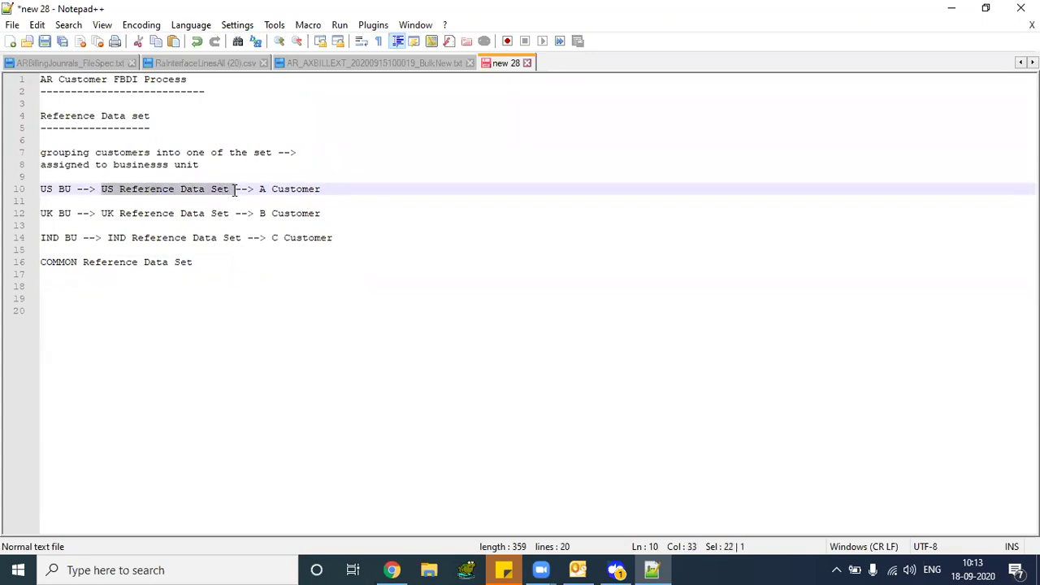
pyautogui.click(192, 201)
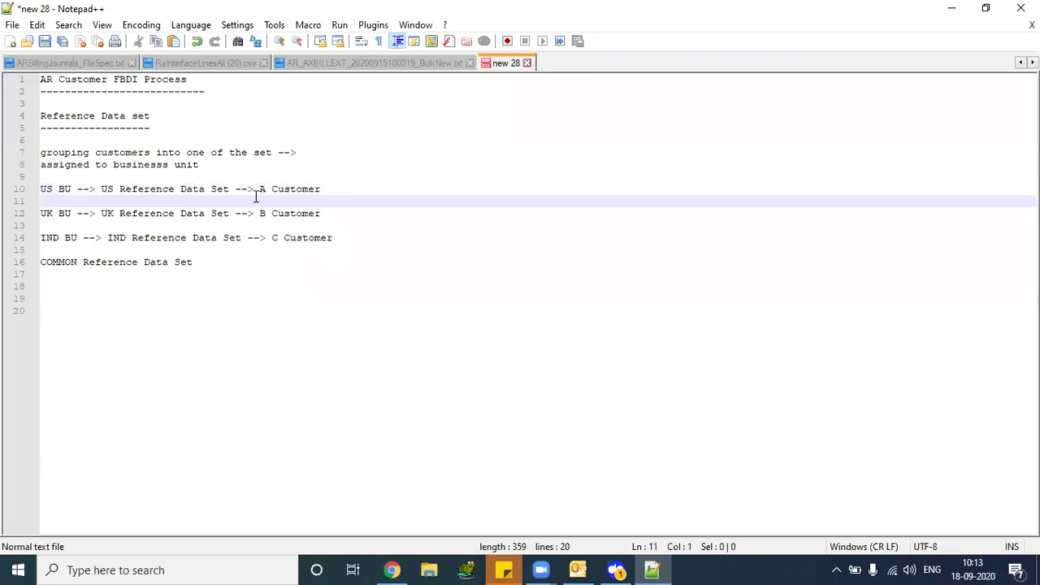
pyautogui.moveTo(260, 189); pyautogui.dragTo(326, 187)
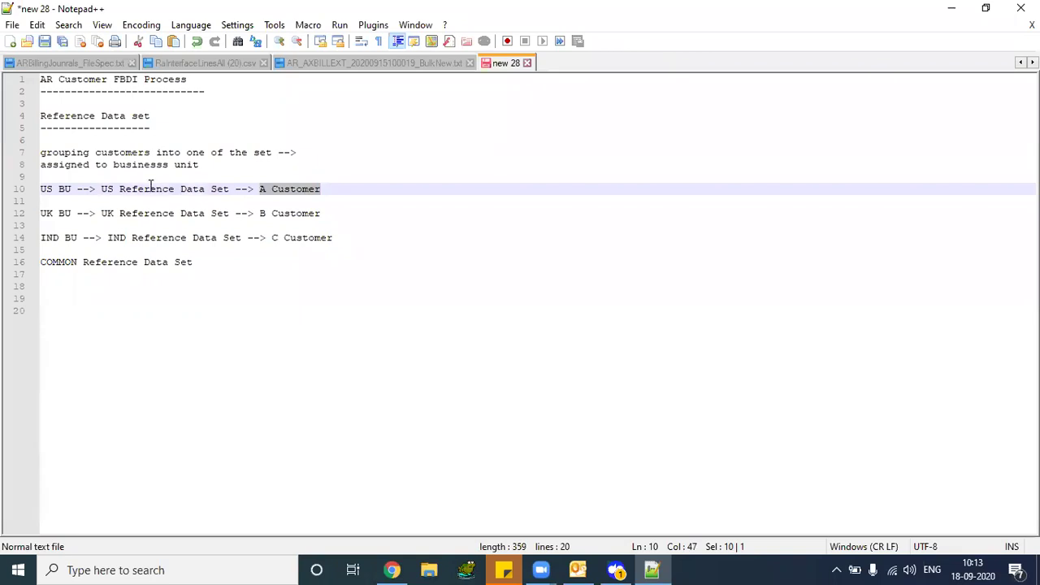
pyautogui.moveTo(78, 188); pyautogui.dragTo(41, 189)
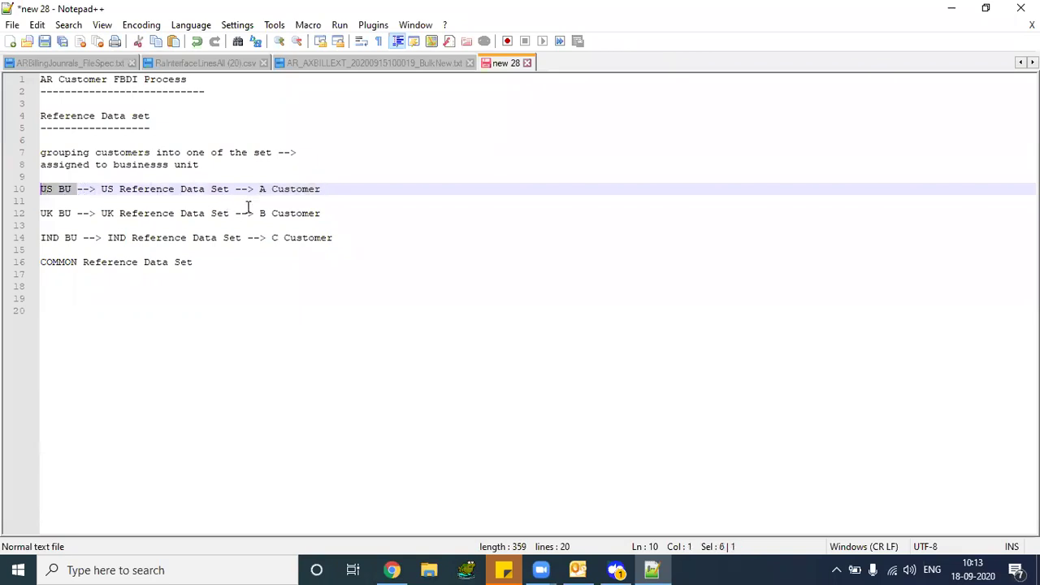
pyautogui.moveTo(260, 191); pyautogui.dragTo(304, 195)
pyautogui.moveTo(126, 192); pyautogui.dragTo(227, 194)
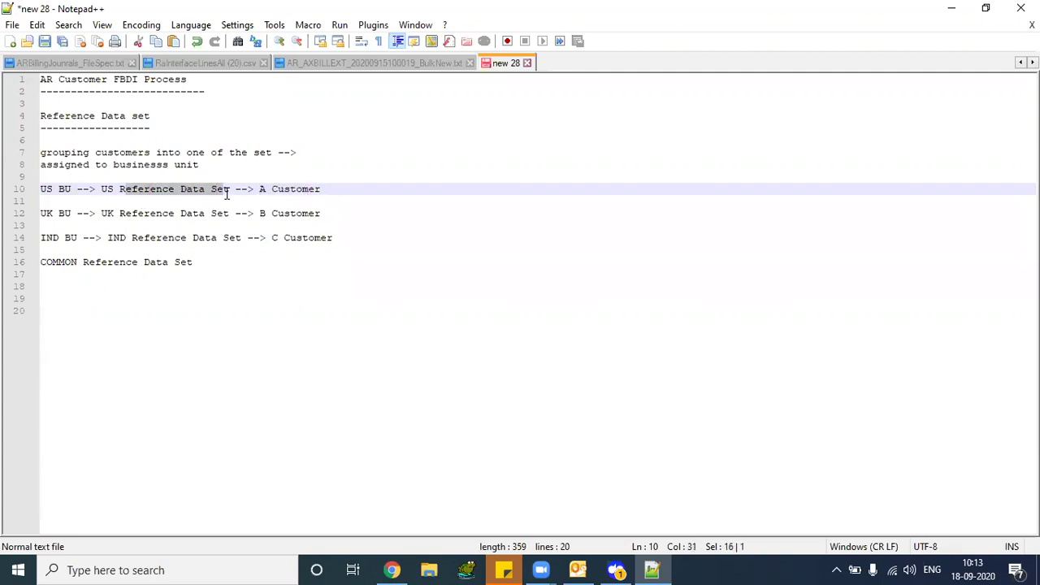
pyautogui.click(230, 268)
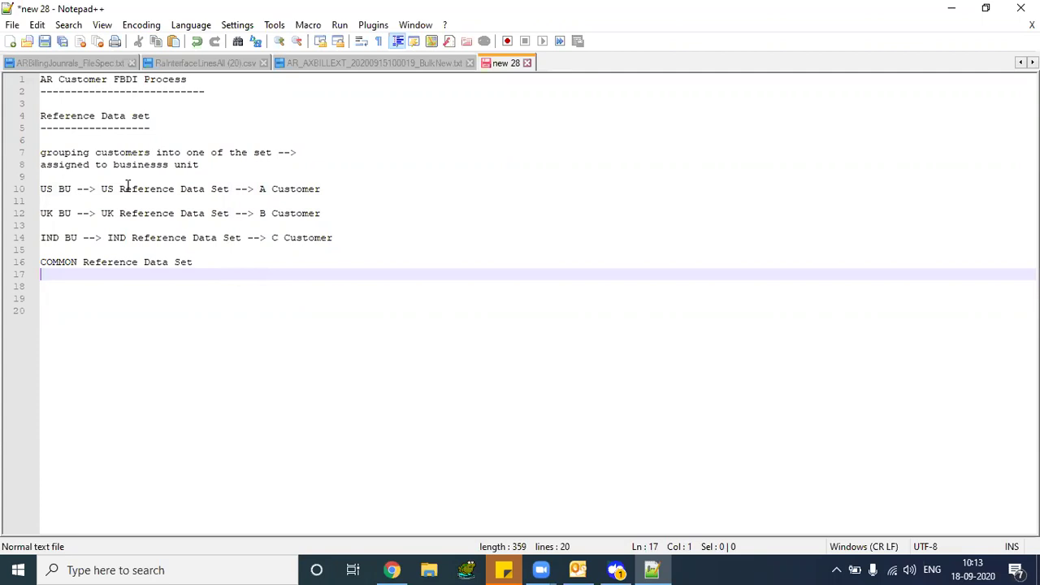
pyautogui.moveTo(128, 185); pyautogui.dragTo(220, 192)
pyautogui.click(69, 188)
pyautogui.moveTo(69, 188); pyautogui.dragTo(37, 189)
pyautogui.click(255, 225)
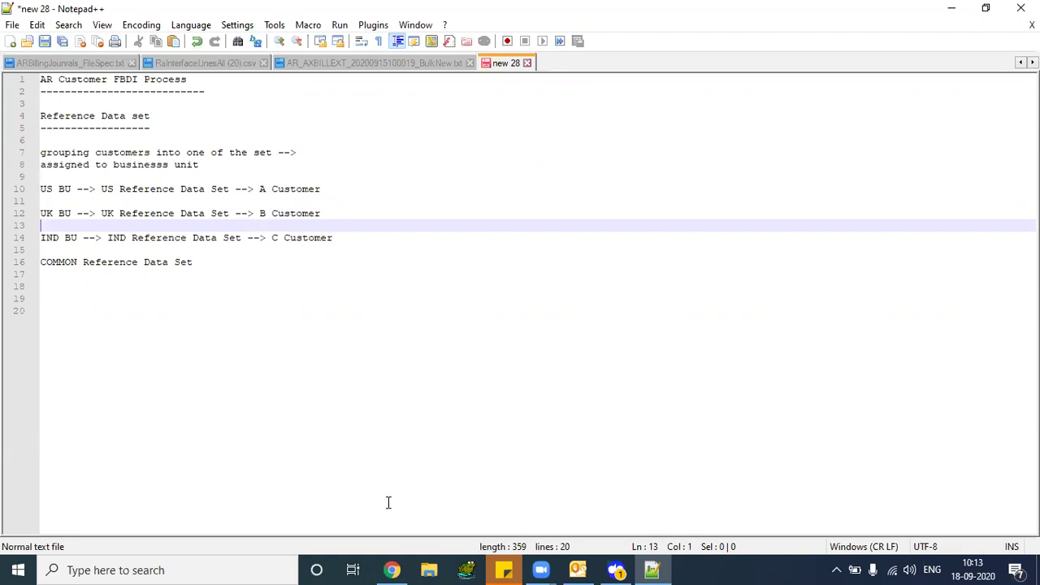
# Switch to Oracle Cloud in Chrome and open the task search page of Setup and Maintenance
pyautogui.click(392, 569)
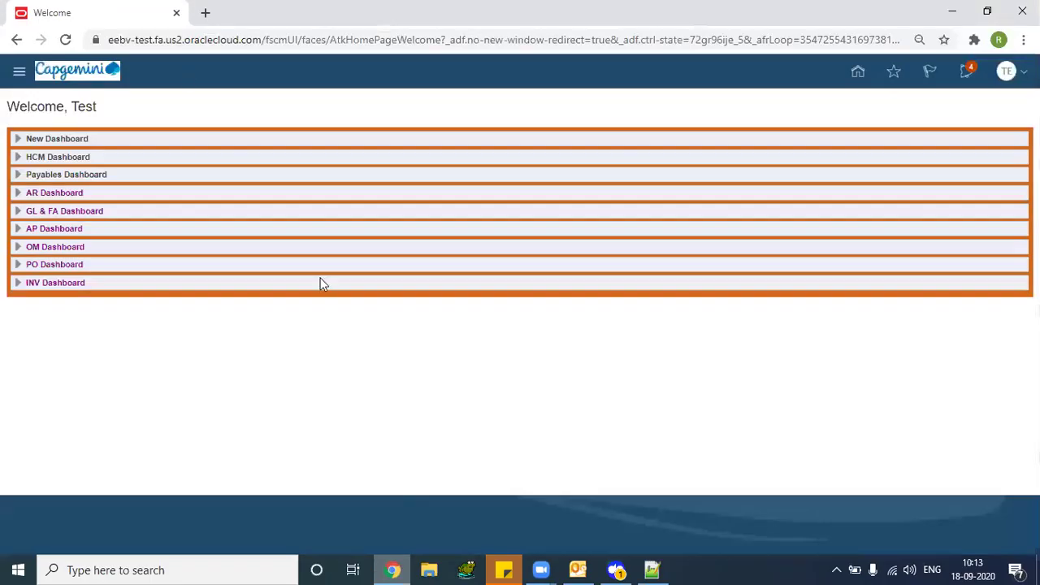
pyautogui.click(862, 71)
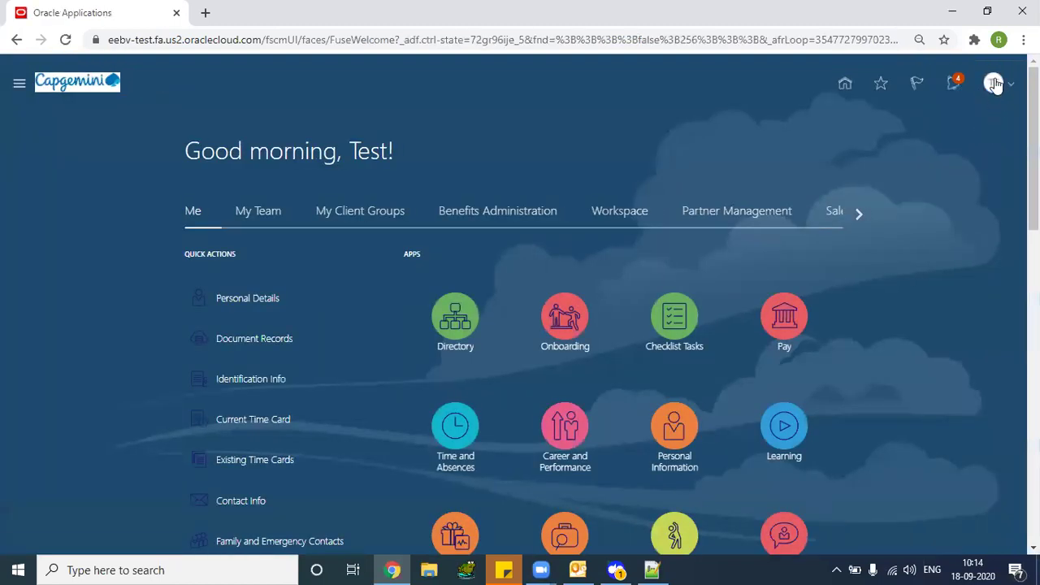
pyautogui.click(994, 84)
pyautogui.click(819, 288)
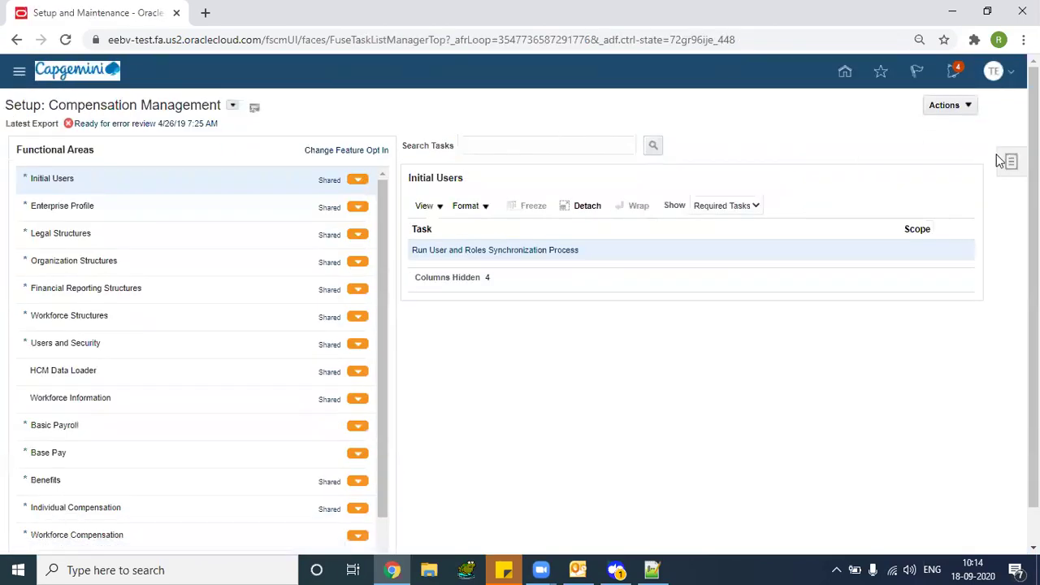
pyautogui.click(1011, 162)
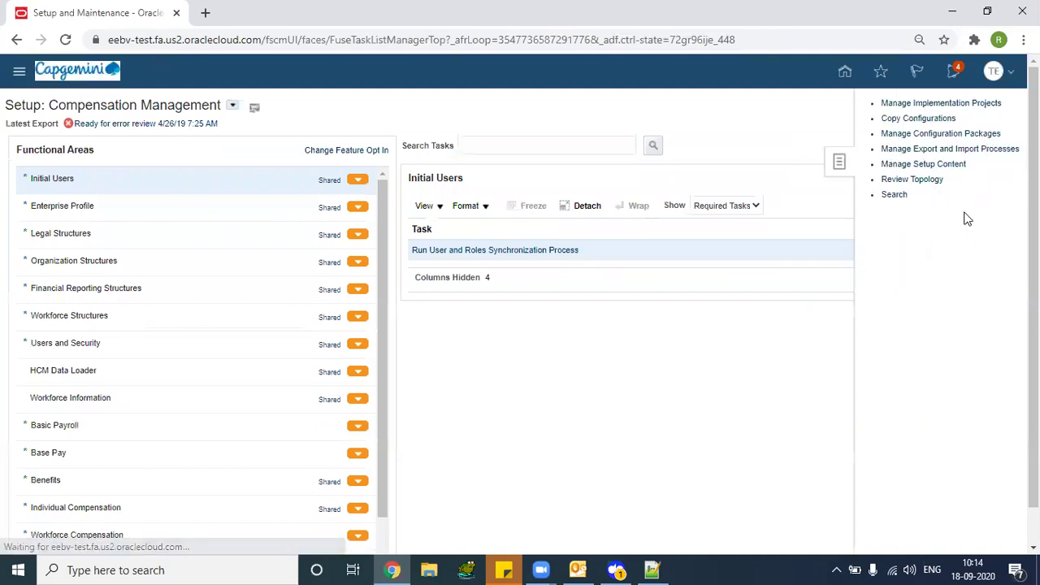
pyautogui.click(898, 195)
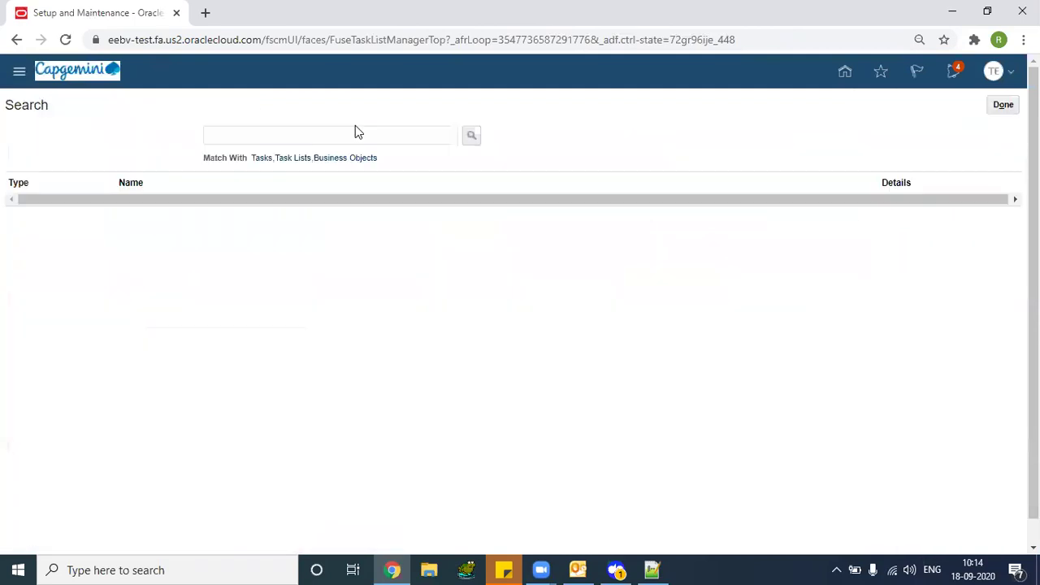
# Search the setup tasks for "Manage Reference" and open the Manage Reference Data Sets task
pyautogui.click(332, 134)
pyautogui.write('Mnage')
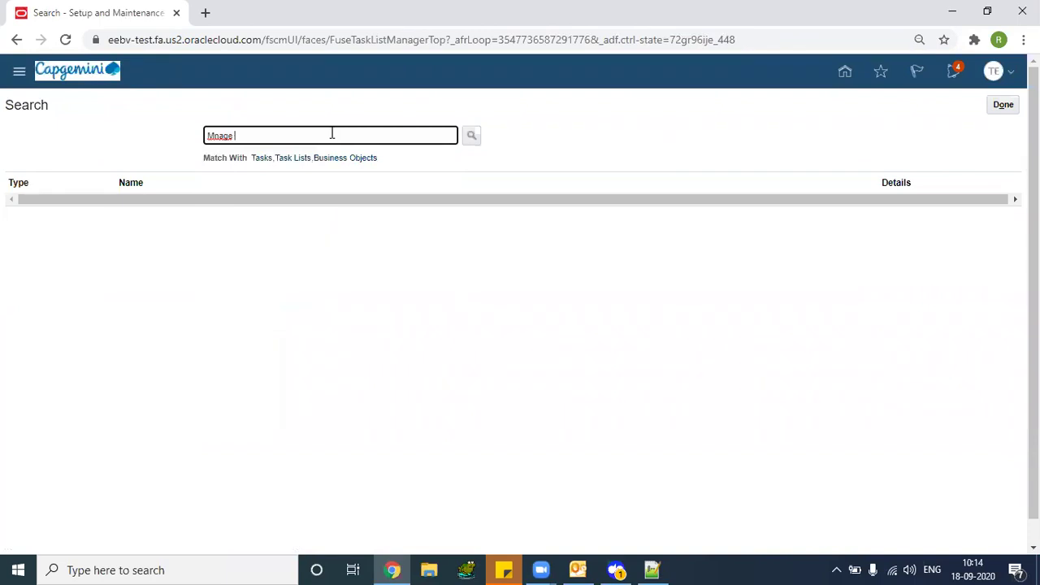
pyautogui.press('BackSpace')
pyautogui.press('BackSpace')
pyautogui.write('ana')
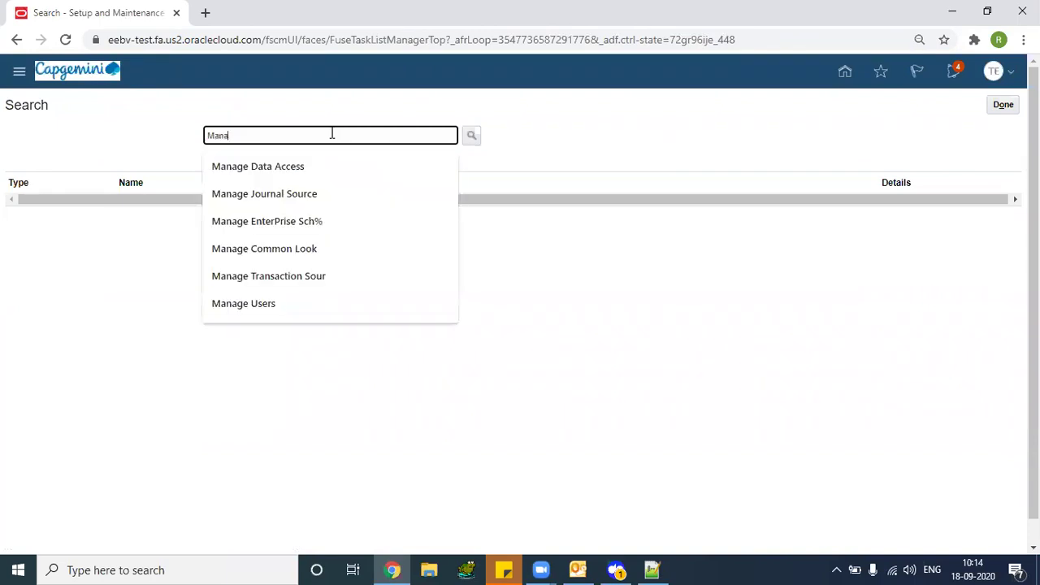
pyautogui.write('ge Reference')
pyautogui.press('Return')
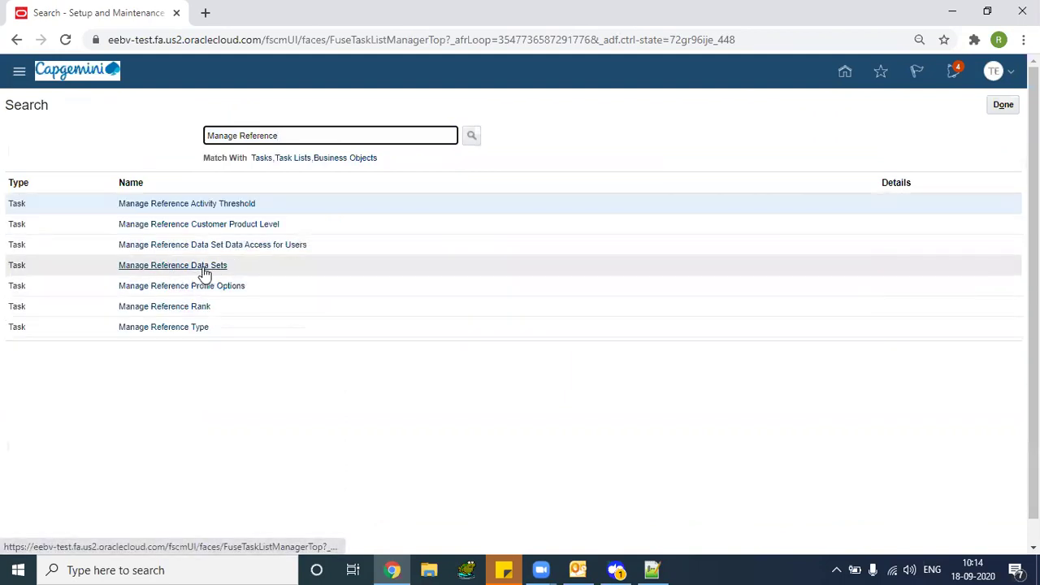
pyautogui.click(204, 270)
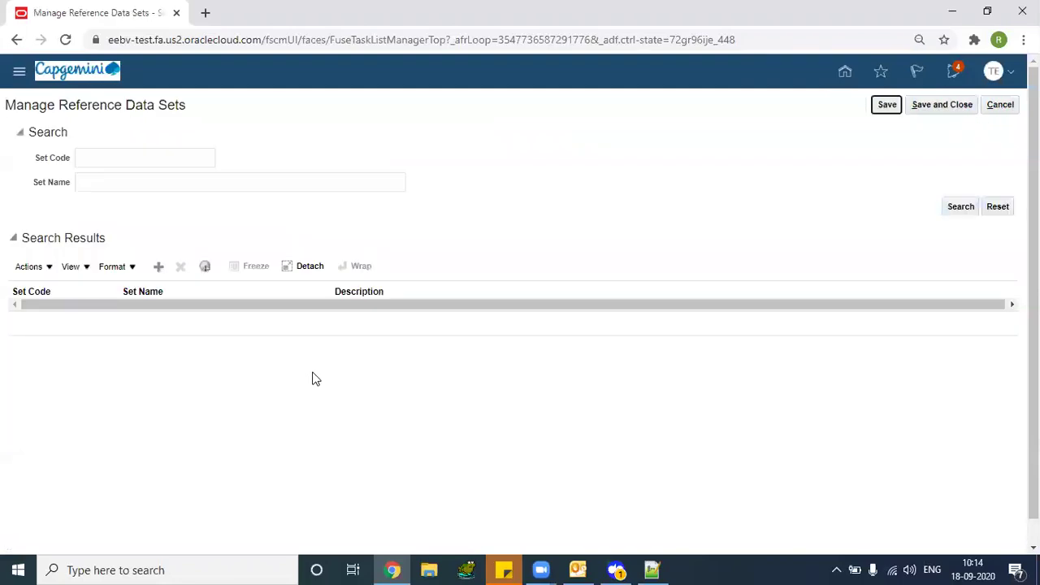
# List all reference data sets without filters and examine the COMMON, US, INST_US_BU_SET and DR 003 entries
pyautogui.click(961, 206)
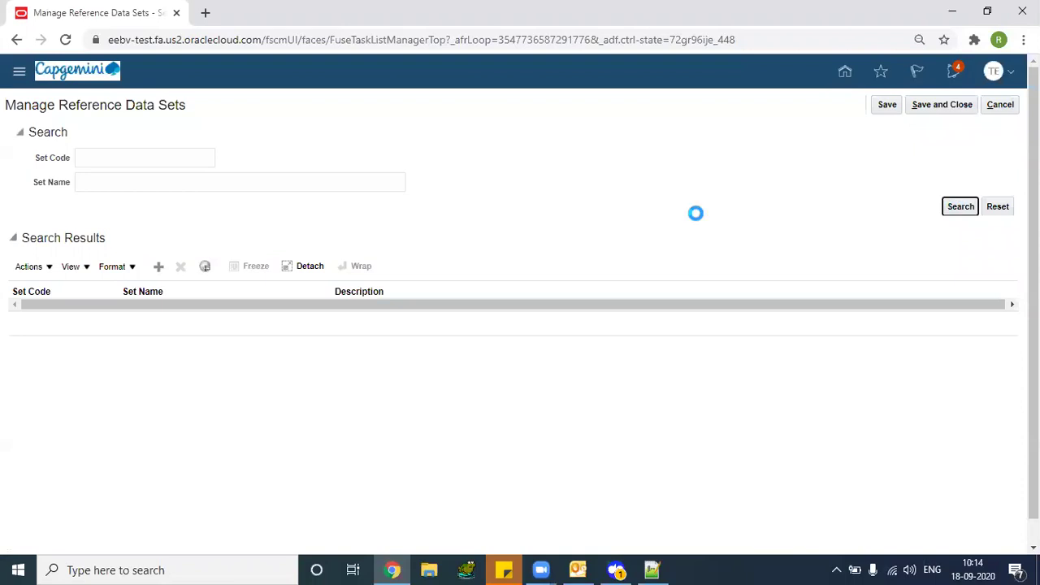
pyautogui.scroll(-2, 520, 303)
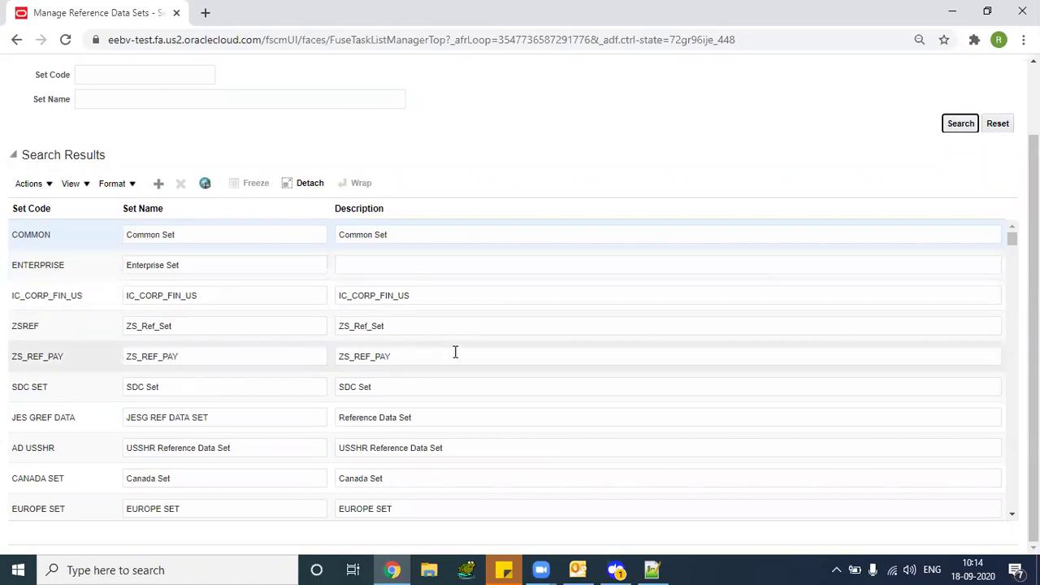
pyautogui.click(35, 235)
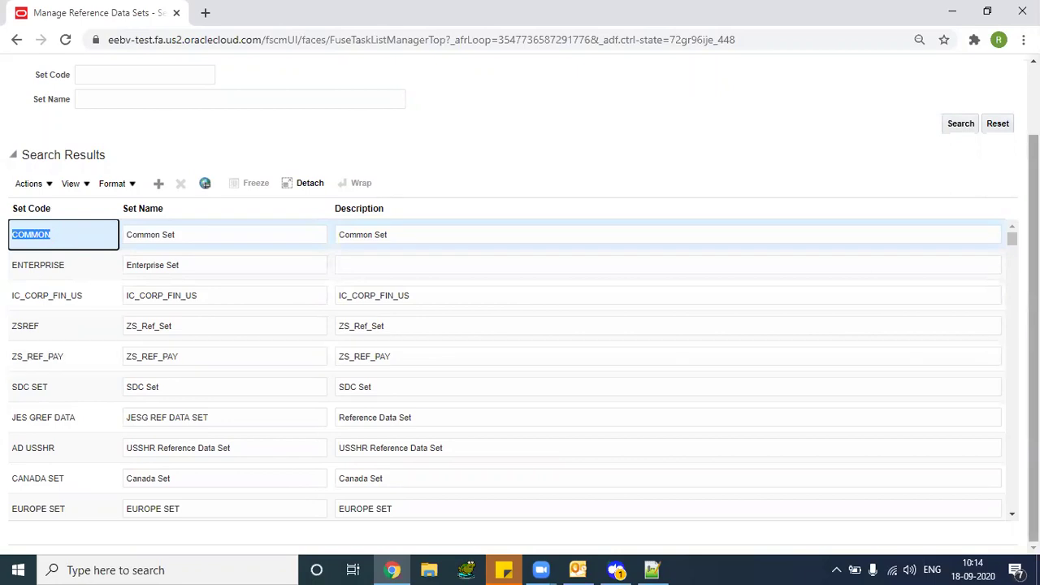
pyautogui.scroll(-5, 1012, 239)
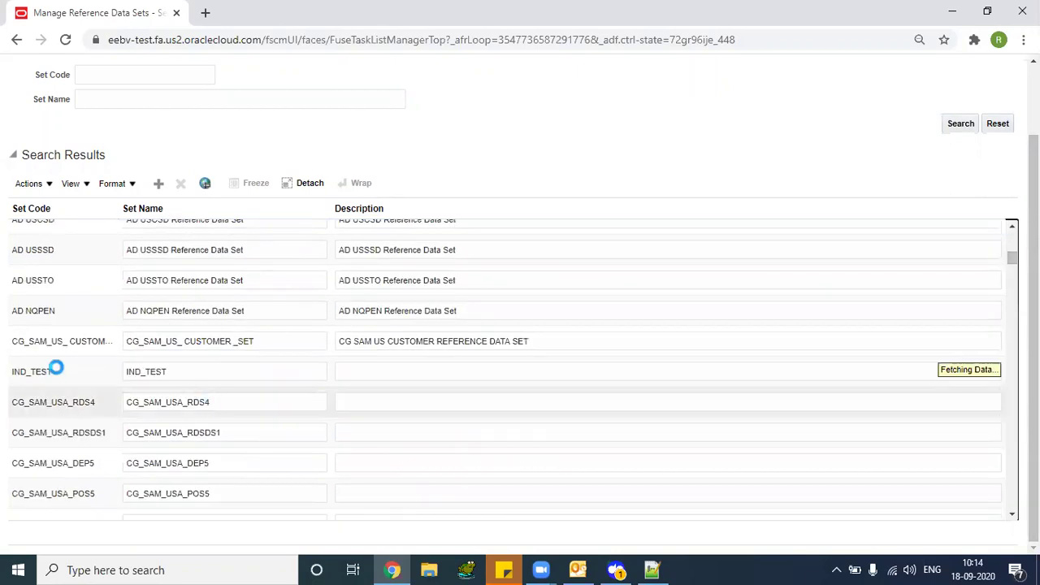
pyautogui.click(34, 396)
pyautogui.scroll(-3, 873, 392)
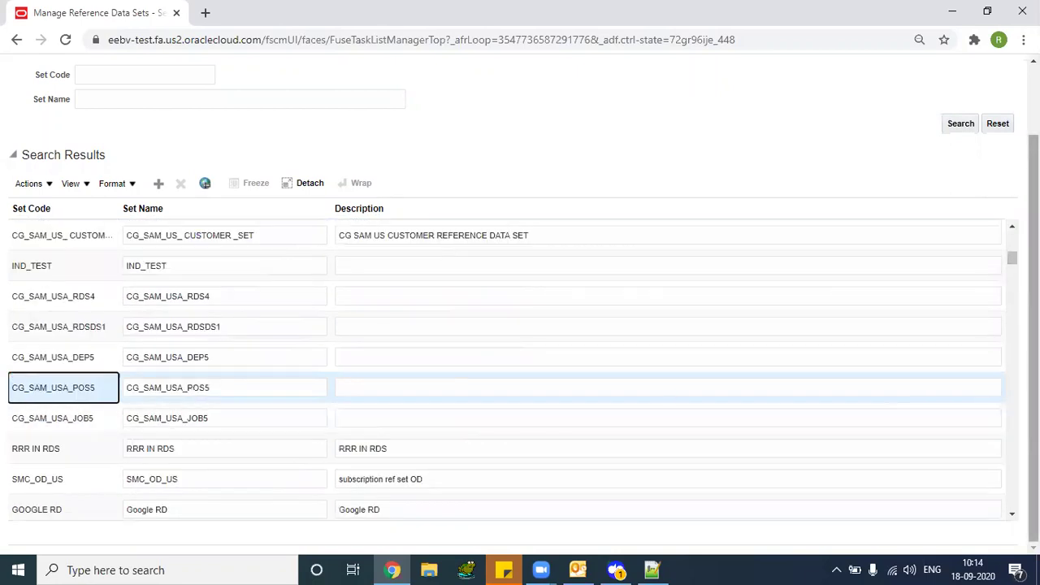
pyautogui.scroll(-2, 255, 438)
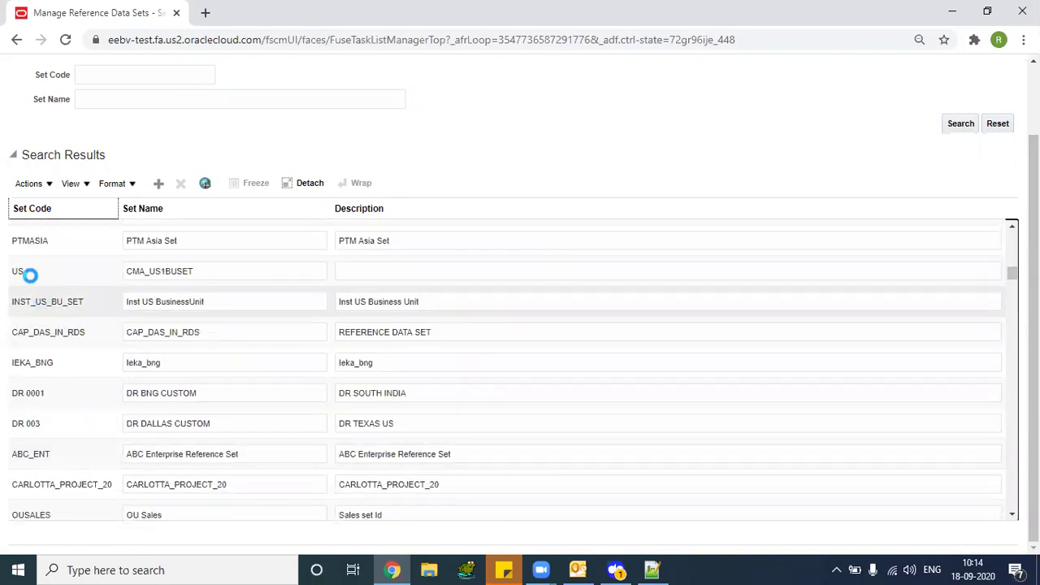
pyautogui.click(21, 273)
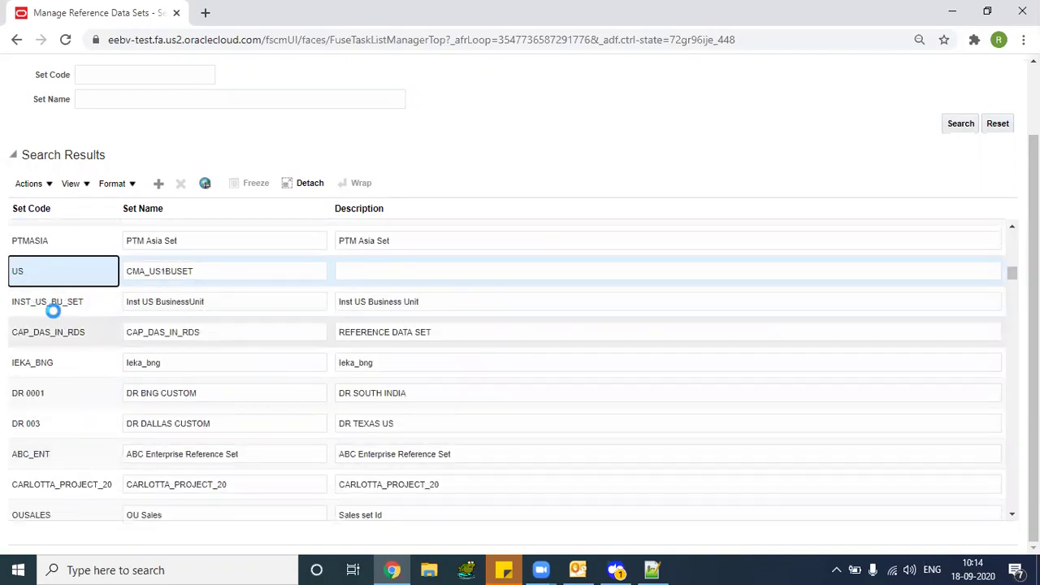
pyautogui.click(57, 328)
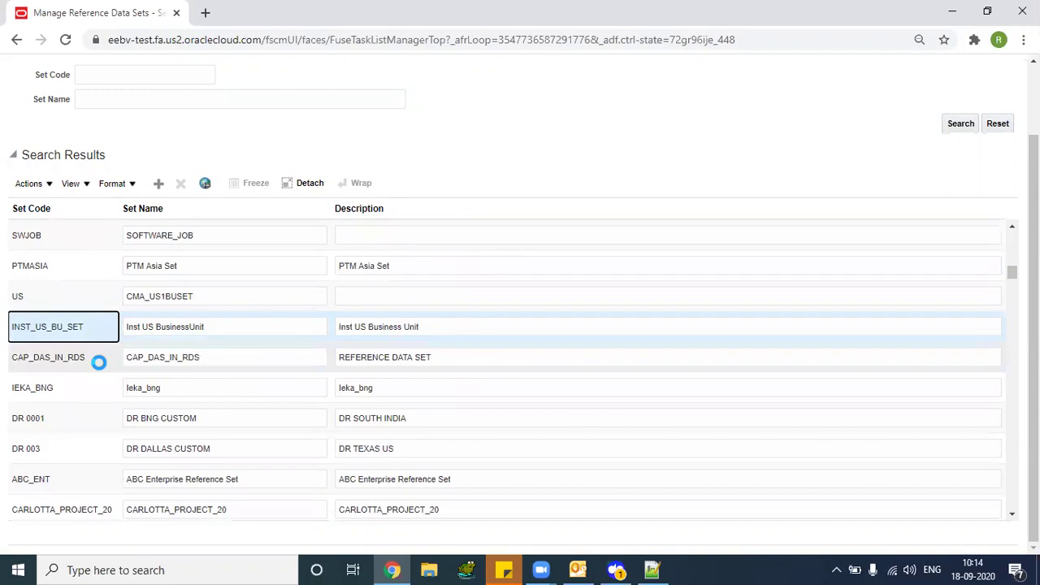
pyautogui.click(389, 450)
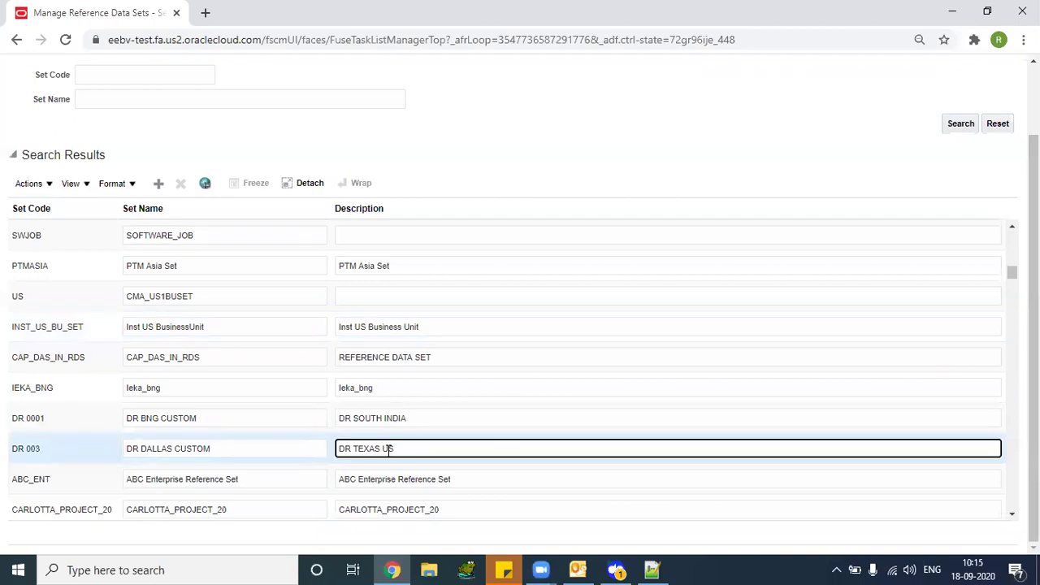
# Look through the further reference data sets as far as UK1BUSET, and return to the start of the list
pyautogui.scroll(-3, 674, 408)
pyautogui.scroll(-3, 397, 395)
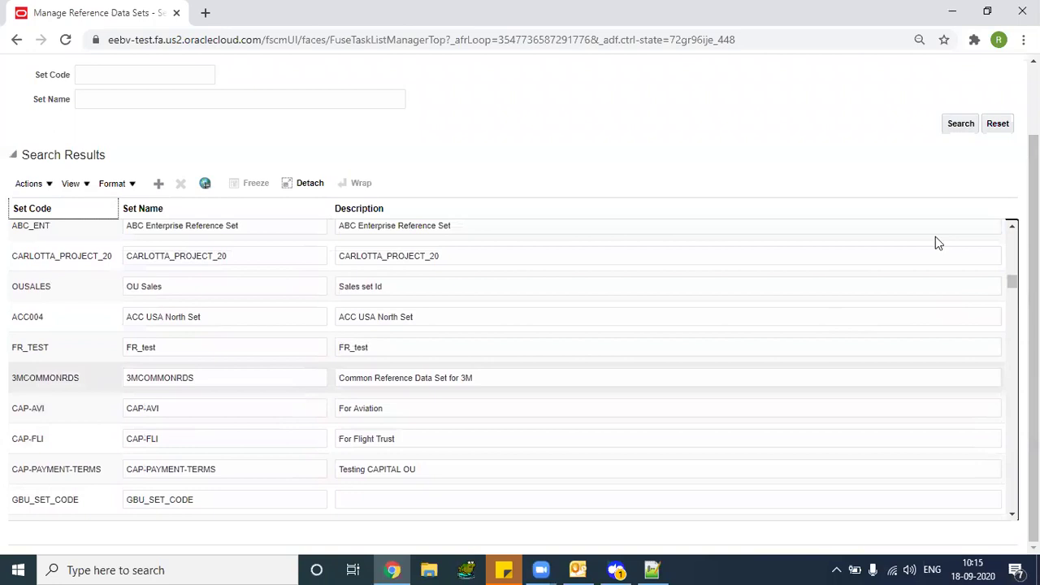
pyautogui.scroll(-5, 938, 243)
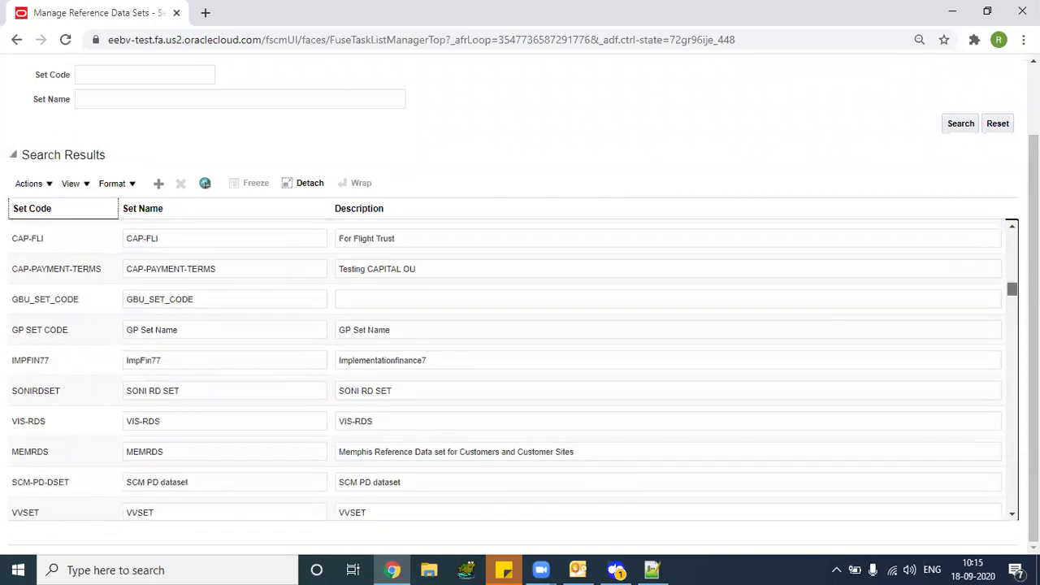
pyautogui.scroll(-5, 504, 370)
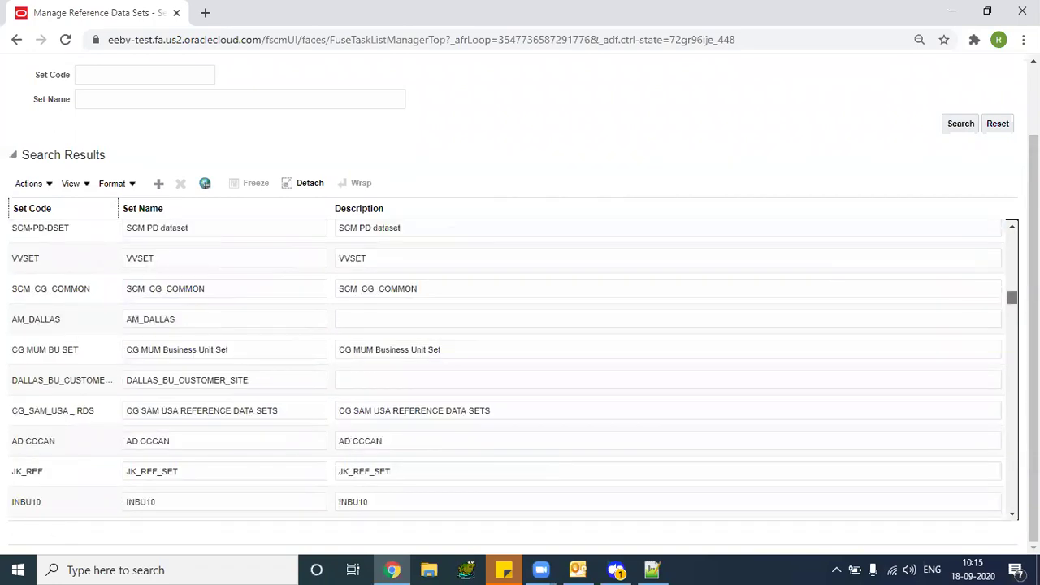
pyautogui.scroll(-5, 503, 370)
pyautogui.scroll(-5, 901, 293)
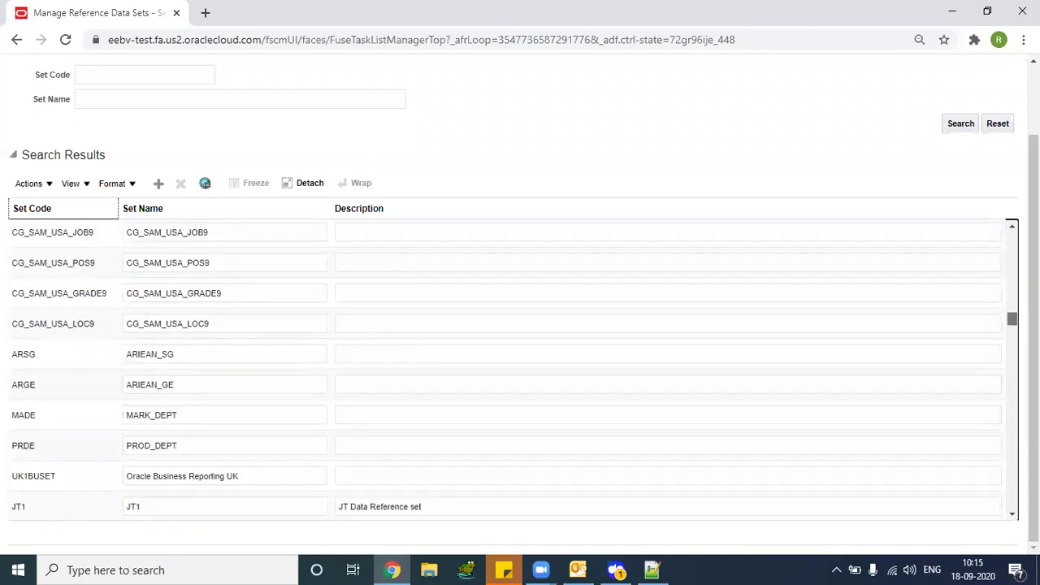
pyautogui.click(33, 347)
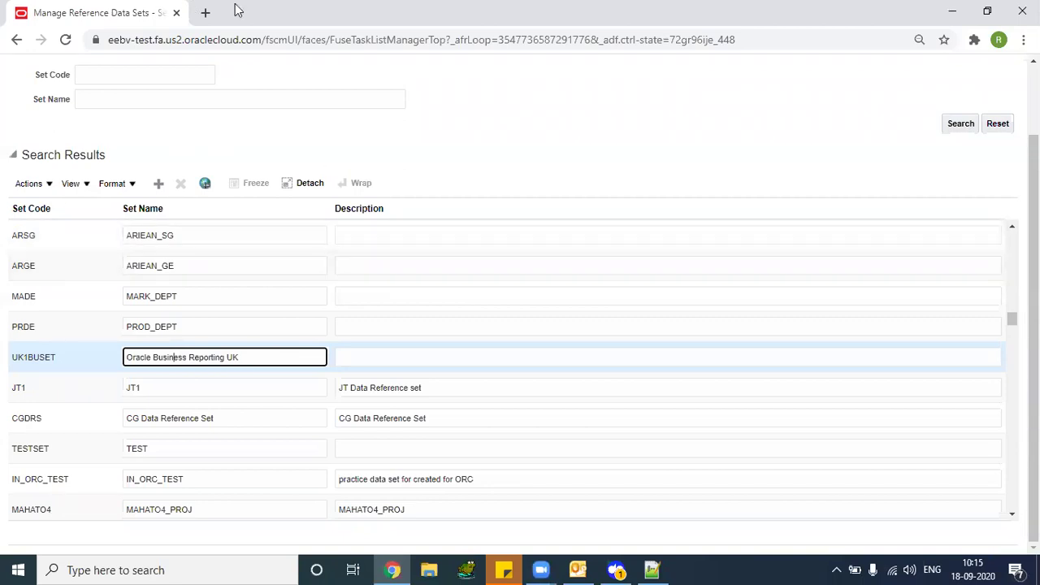
pyautogui.scroll(2, 520, 325)
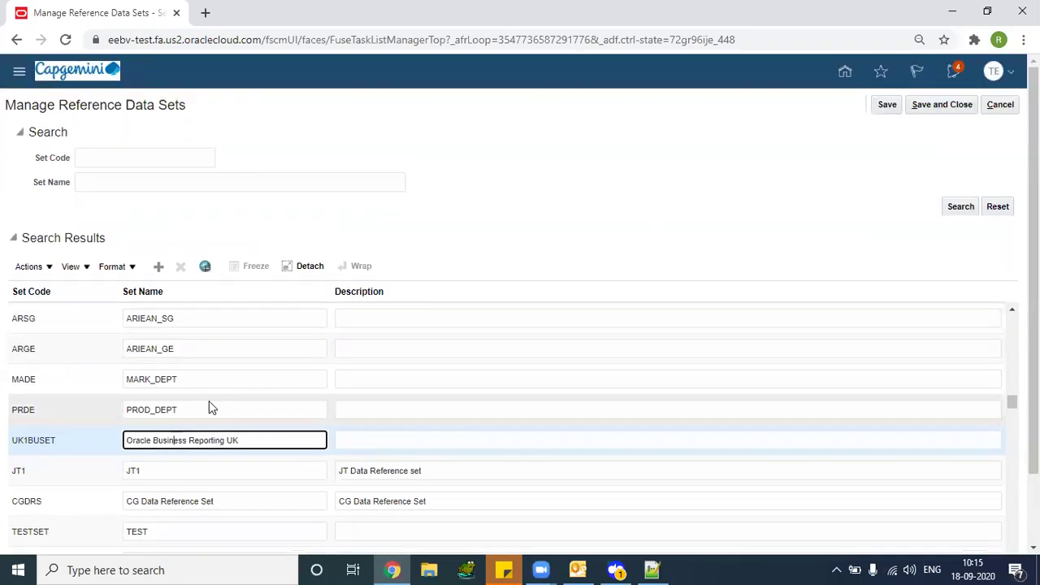
pyautogui.moveTo(1012, 401); pyautogui.dragTo(1011, 317)
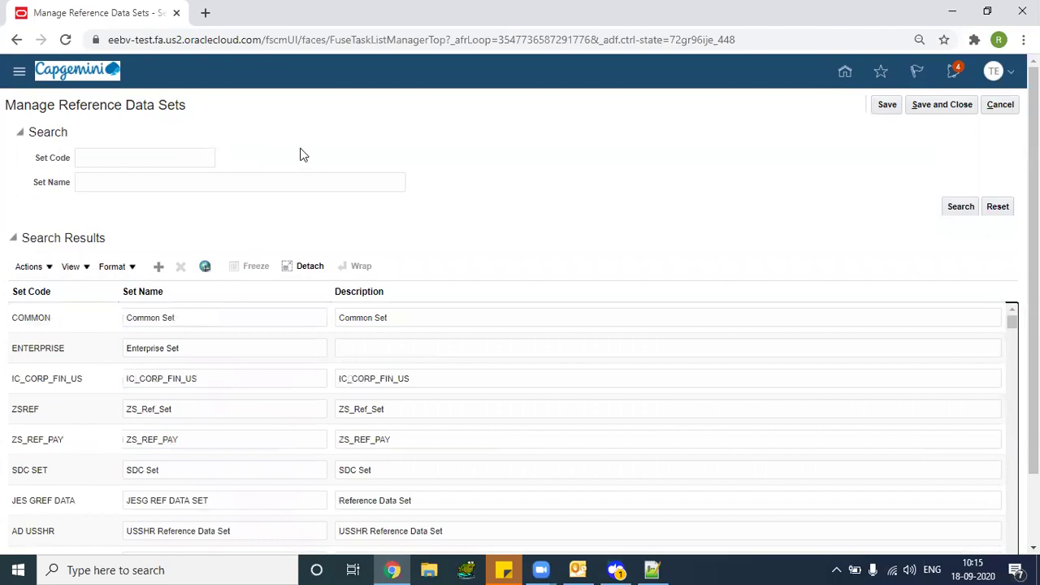
# Open eebv-test.fa.us2.oraclecloud.com in a new browser tab and go to Setup and Maintenance
pyautogui.click(206, 14)
pyautogui.click(104, 9)
pyautogui.rightClick(104, 8)
pyautogui.click(294, 12)
pyautogui.write('eebv')
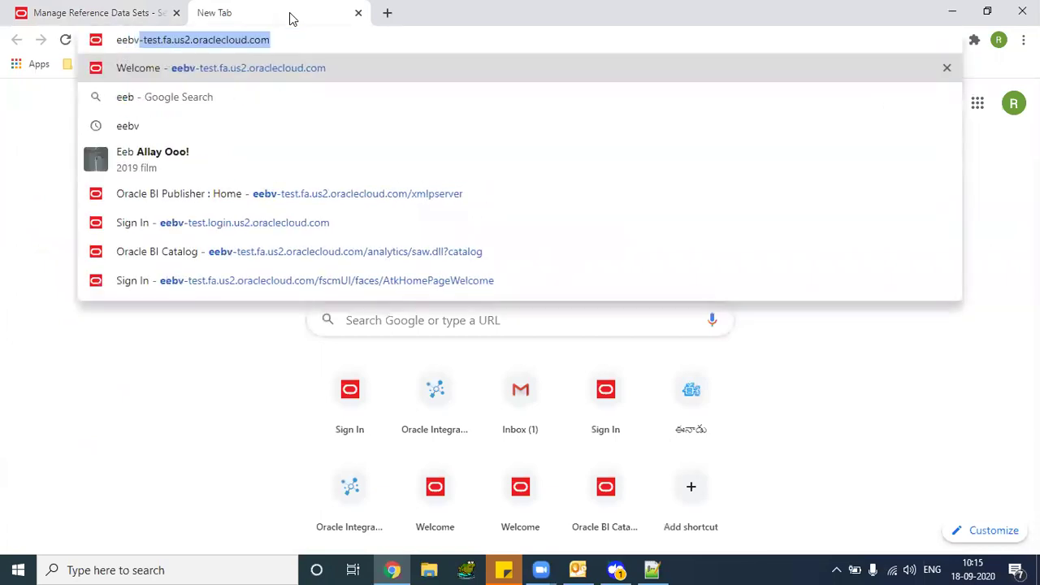
pyautogui.press('Return')
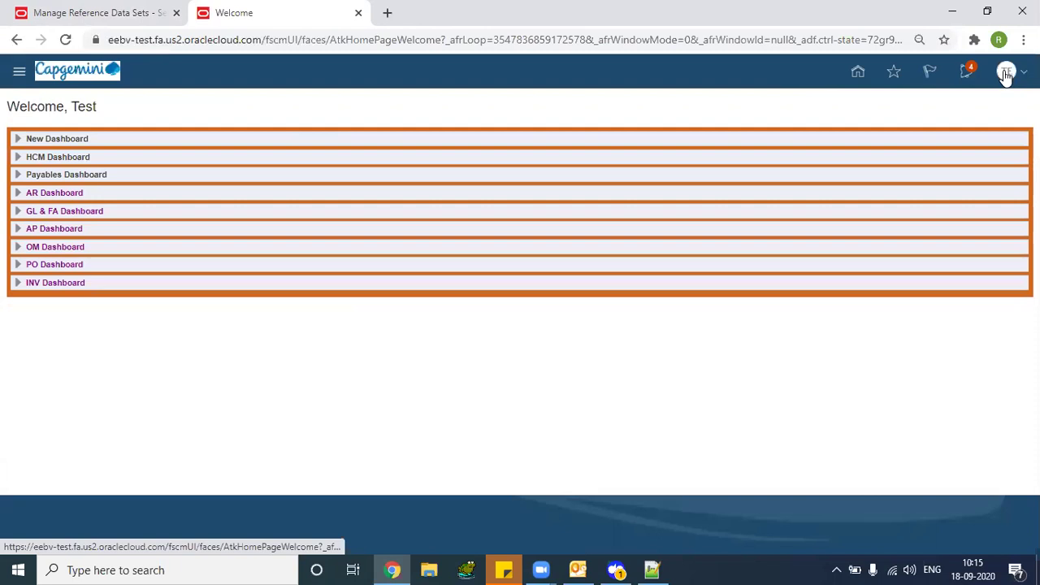
pyautogui.click(1006, 73)
pyautogui.click(805, 276)
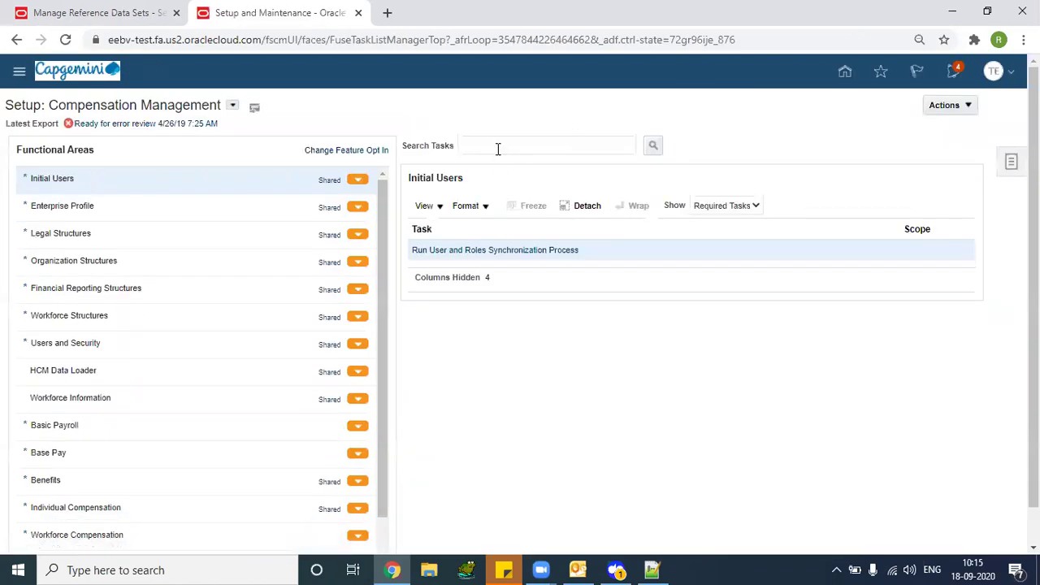
# Search the setup tasks for "Manage Business Unit" and choose Manage Business Unit Set Assignment in the results
pyautogui.click(498, 146)
pyautogui.press('Down')
pyautogui.press('Return')
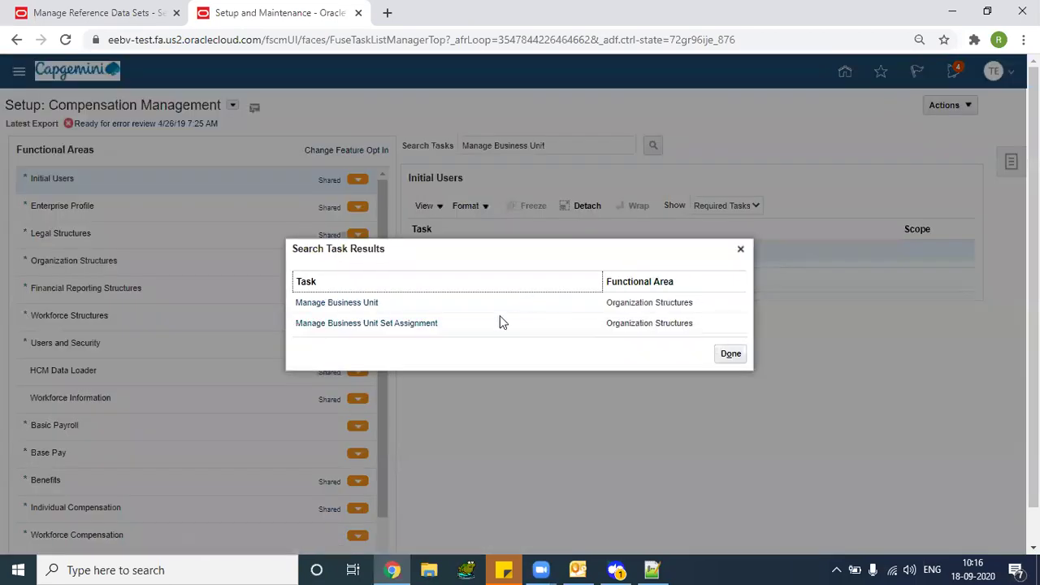
pyautogui.click(406, 325)
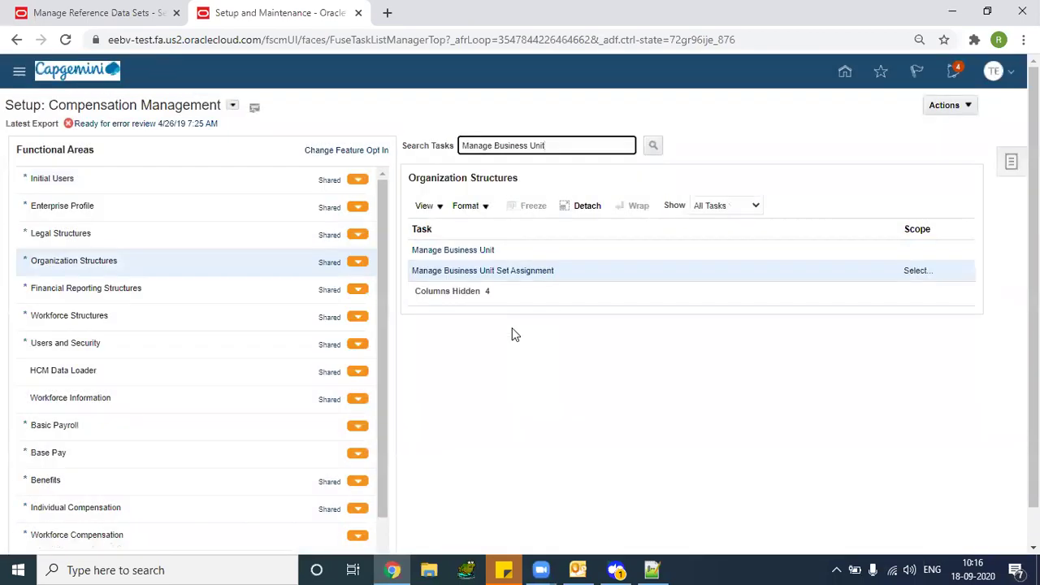
# Select the scope for Manage Business Unit Set Assignment with Business Unit set to Select and Add, and go to the task
pyautogui.click(912, 271)
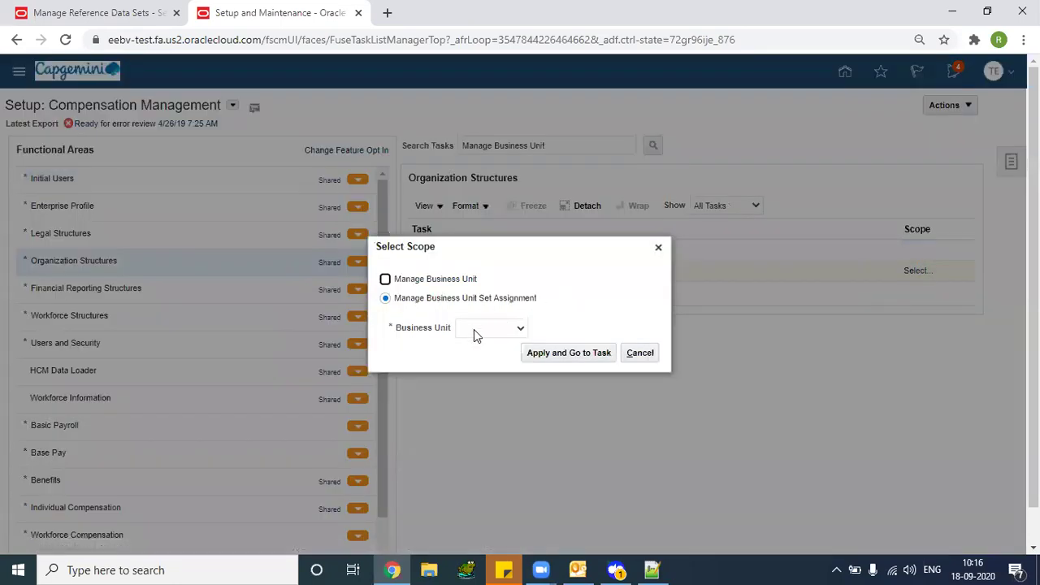
pyautogui.click(493, 331)
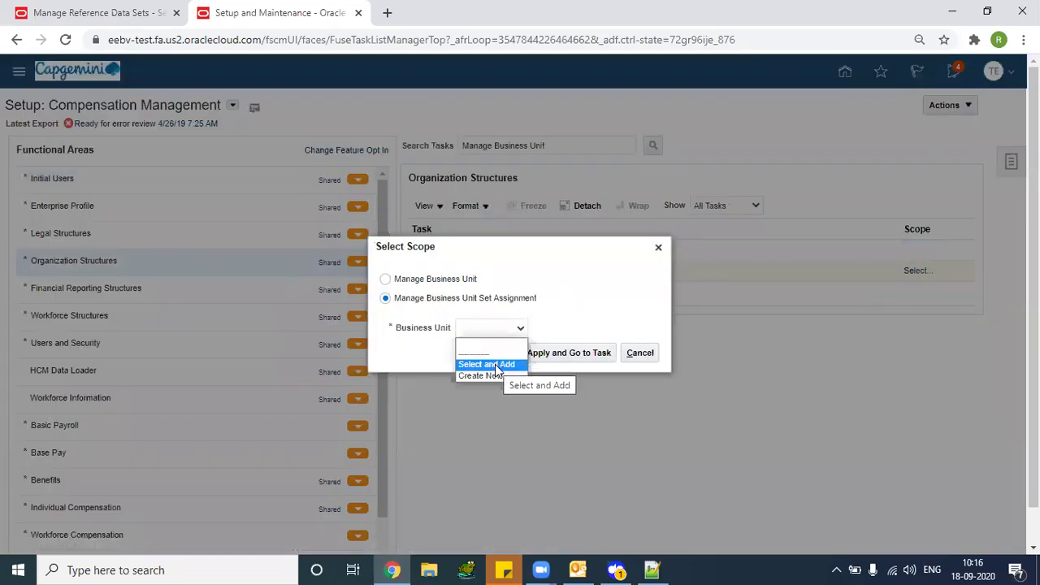
pyautogui.click(494, 365)
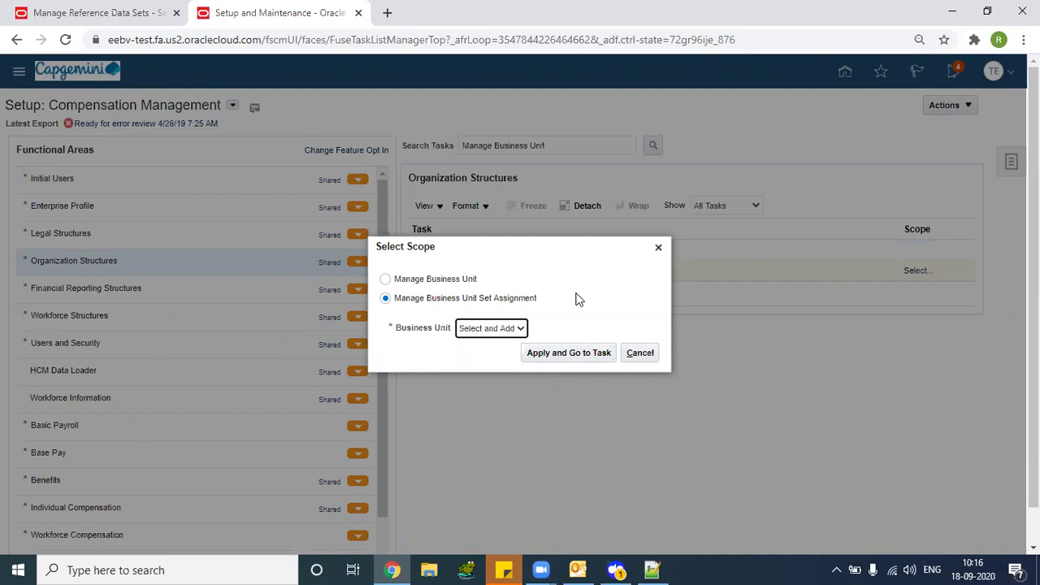
pyautogui.click(566, 355)
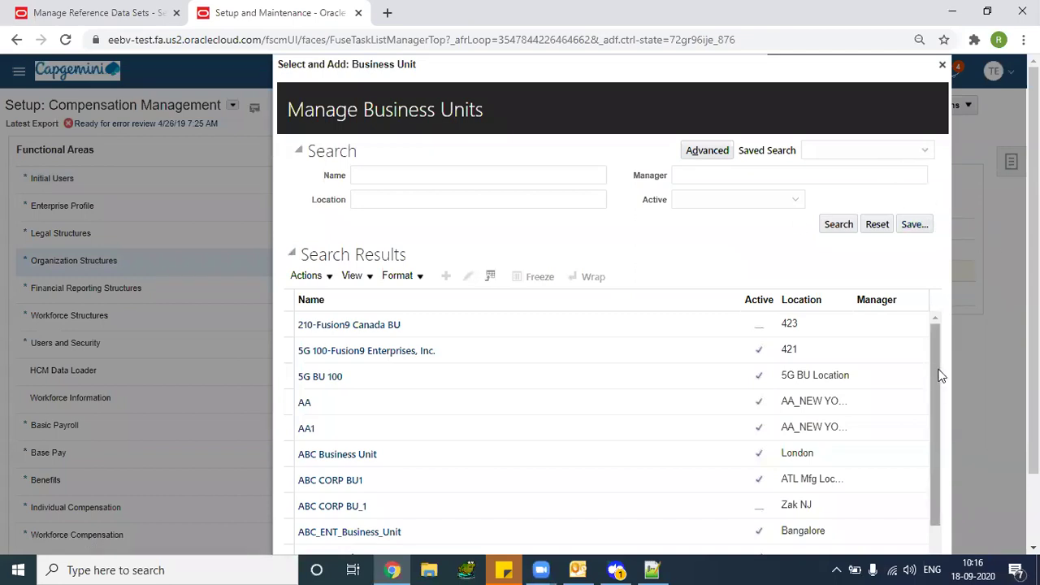
# Open ABC Business Unit from the business unit list and examine its name and default set
pyautogui.moveTo(940, 375); pyautogui.dragTo(940, 404)
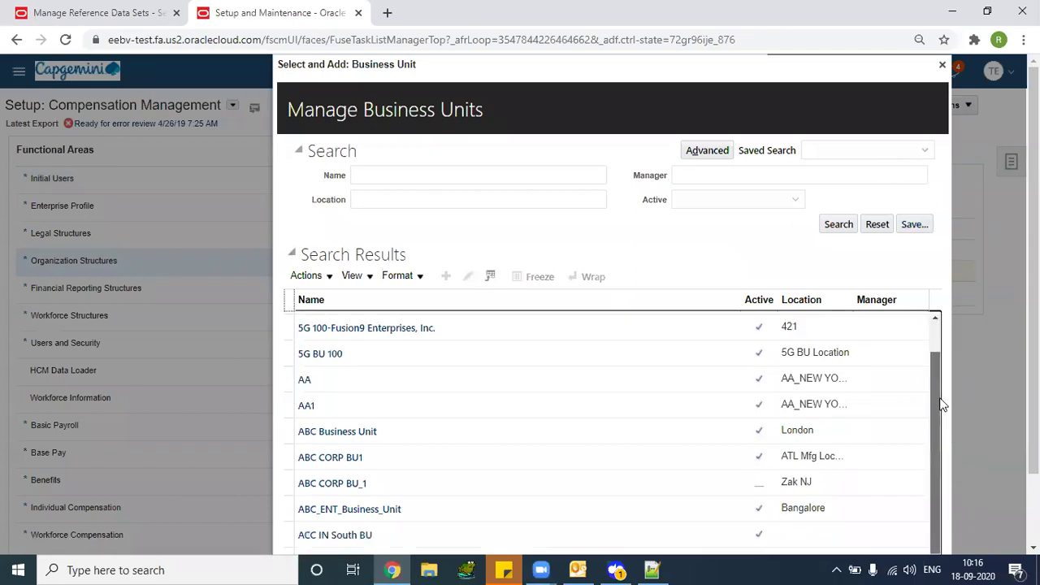
pyautogui.click(325, 417)
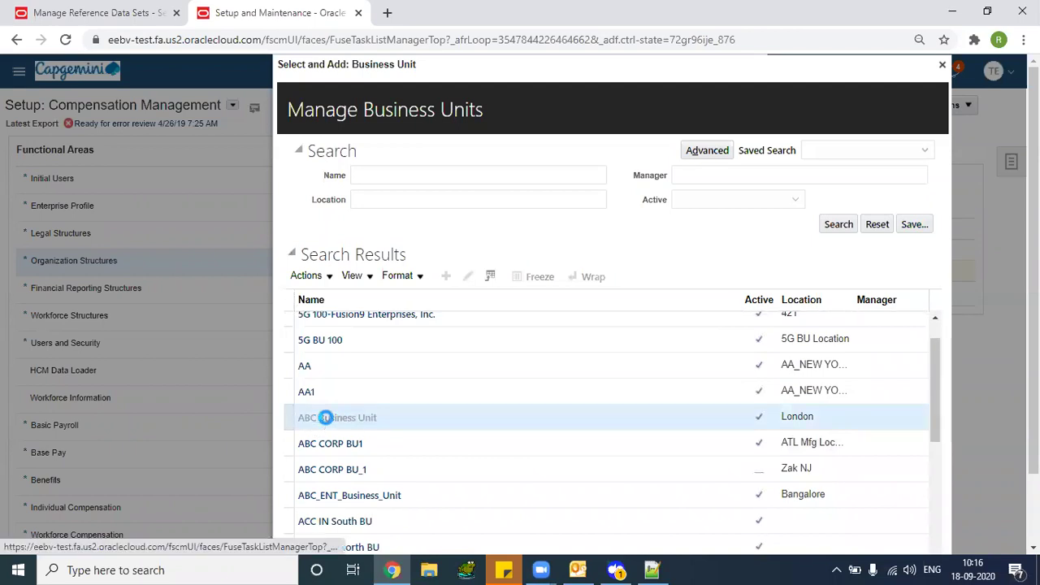
pyautogui.scroll(-1, 324, 418)
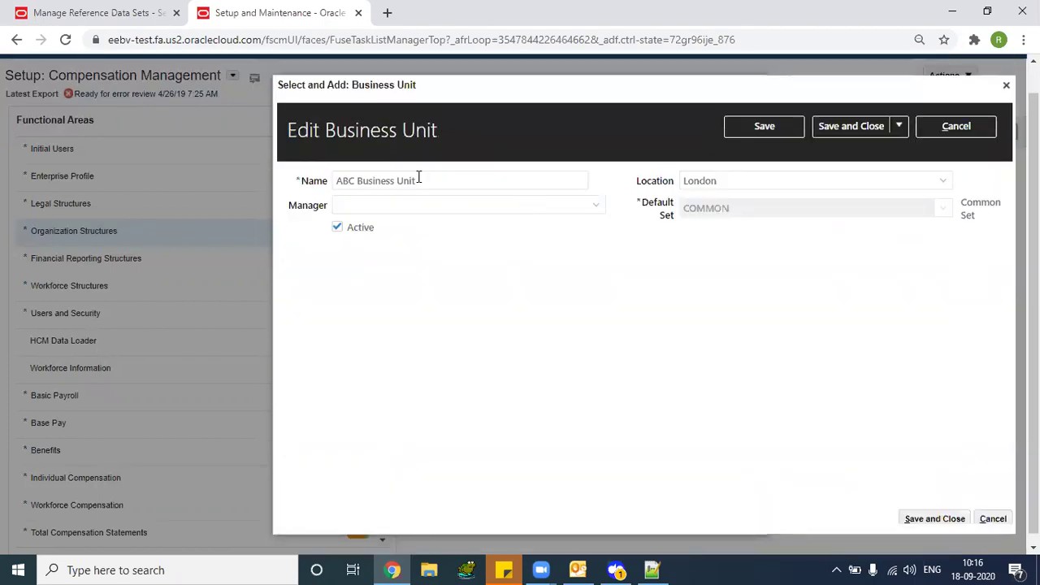
pyautogui.click(425, 181)
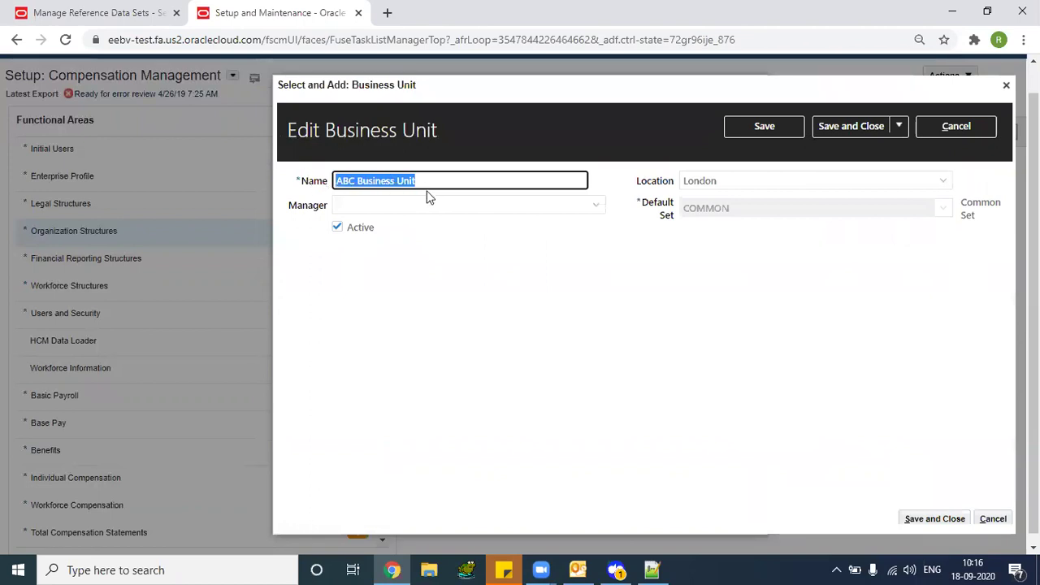
pyautogui.moveTo(733, 209); pyautogui.dragTo(677, 209)
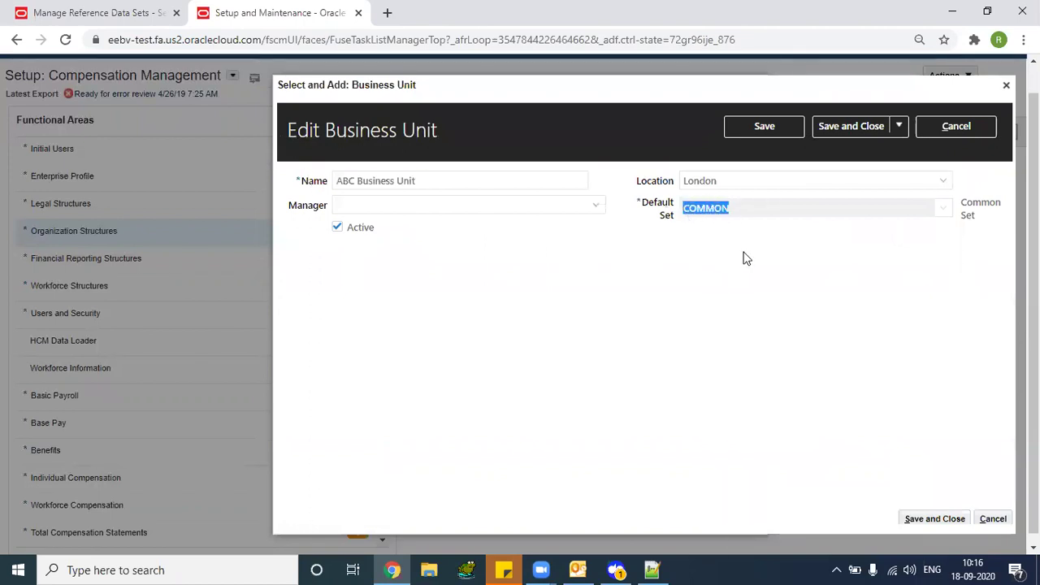
pyautogui.click(746, 259)
pyautogui.moveTo(678, 211); pyautogui.dragTo(752, 225)
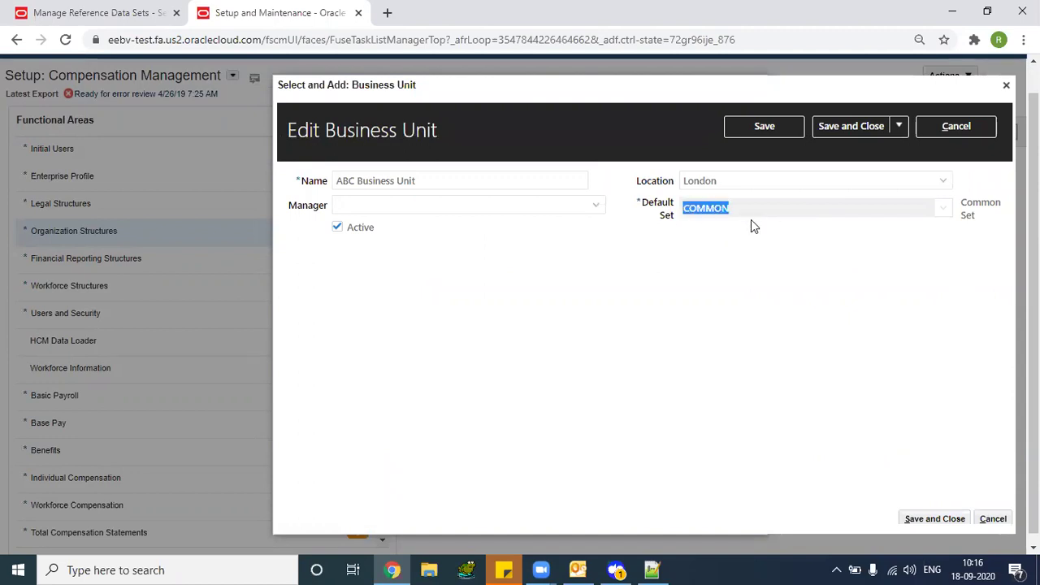
pyautogui.moveTo(654, 209); pyautogui.dragTo(678, 225)
pyautogui.click(687, 236)
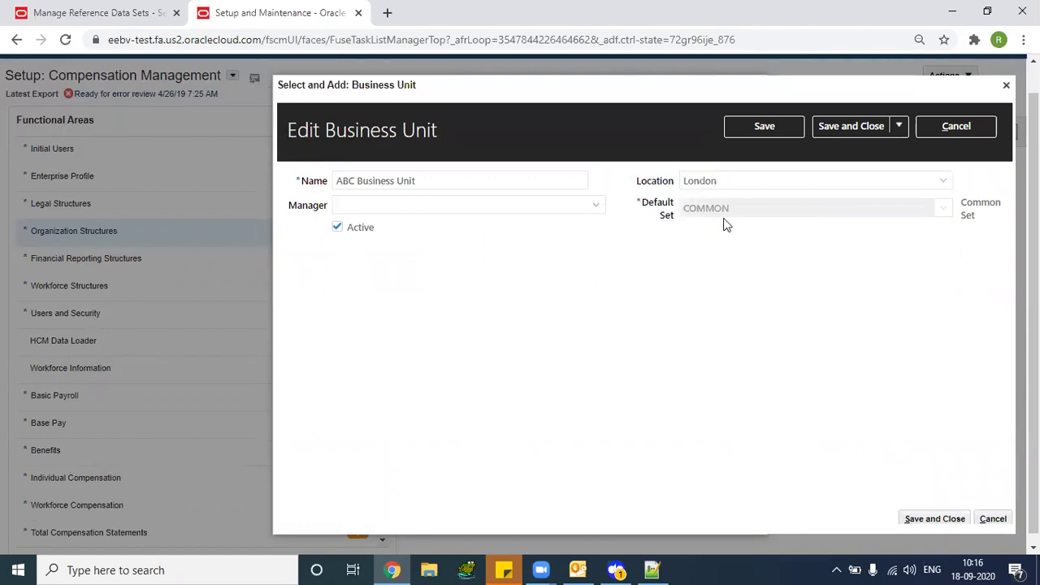
pyautogui.moveTo(729, 208); pyautogui.dragTo(680, 209)
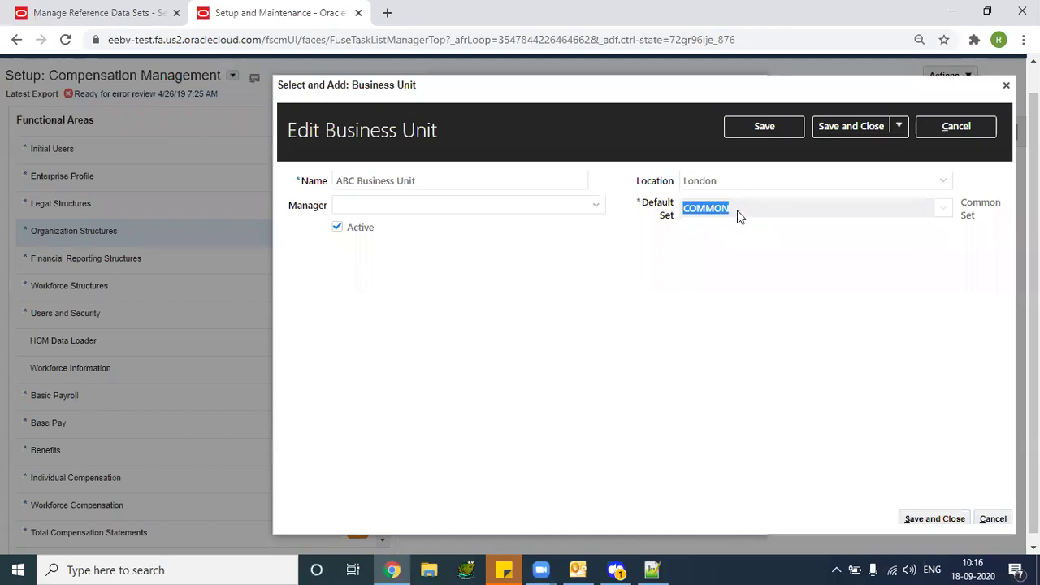
# Return to Manage Reference Data Sets, search by set code ABC, and examine the ABC_ENT and ABC_ENT_SET entries
pyautogui.click(146, 8)
pyautogui.click(123, 154)
pyautogui.write('ABC')
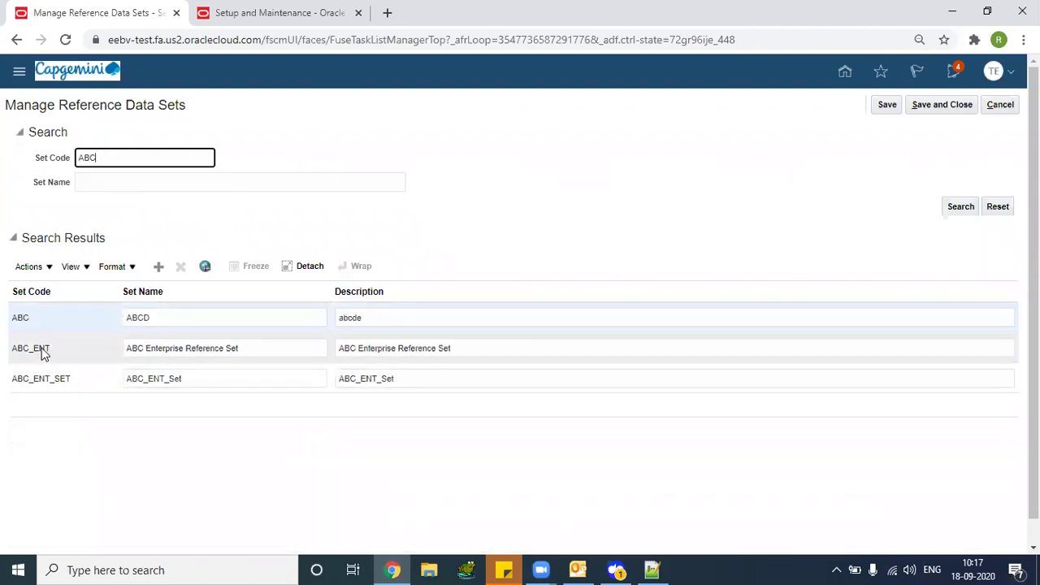
pyautogui.click(260, 344)
pyautogui.moveTo(246, 348); pyautogui.dragTo(102, 346)
pyautogui.click(98, 352)
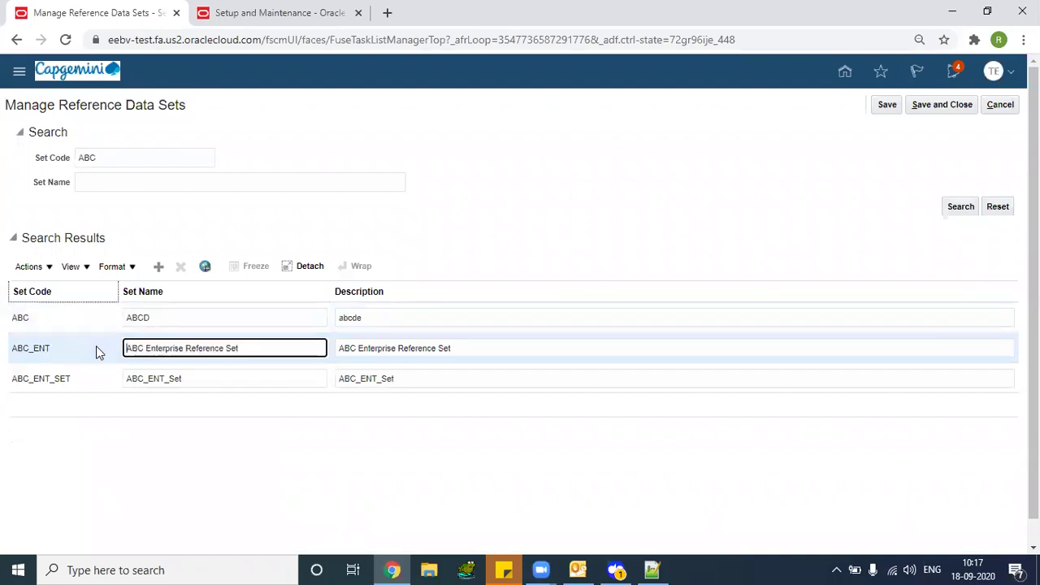
pyautogui.moveTo(204, 380); pyautogui.dragTo(122, 383)
pyautogui.click(71, 399)
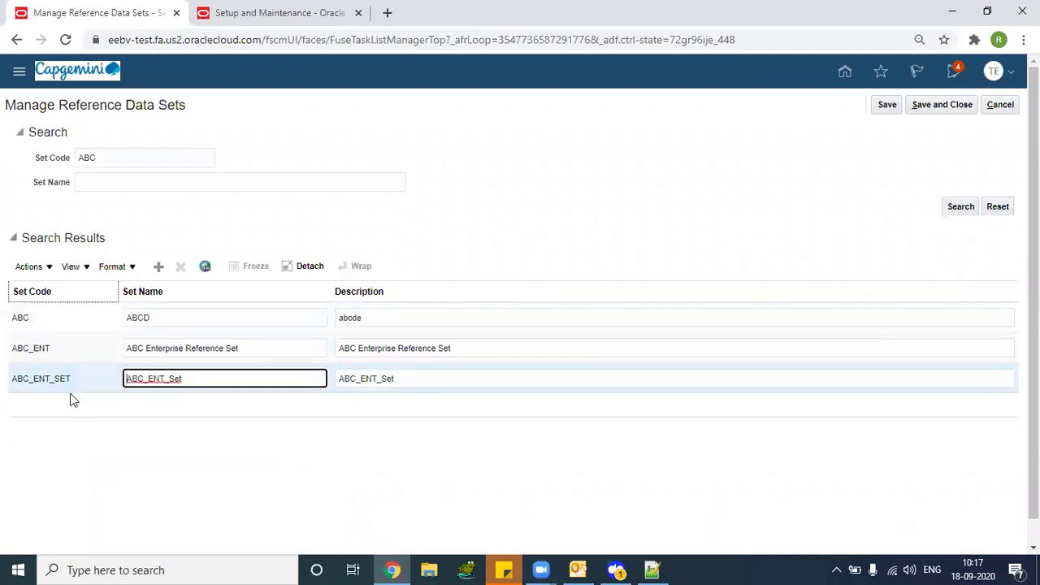
# Go back to the ABC Business Unit record, compare its name with its default set, and cancel the edit
pyautogui.click(262, 12)
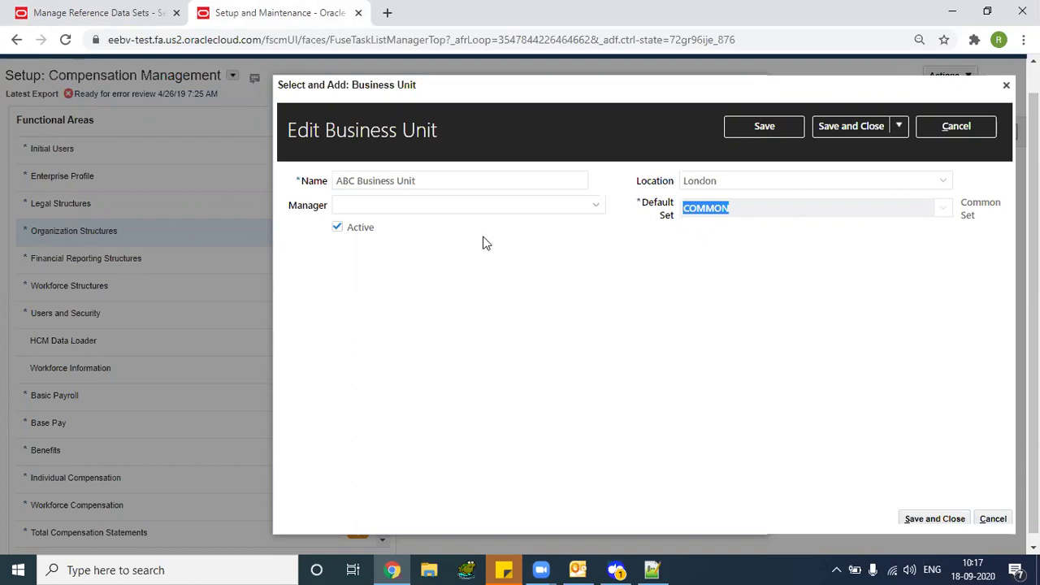
pyautogui.moveTo(430, 181); pyautogui.dragTo(322, 186)
pyautogui.click(323, 185)
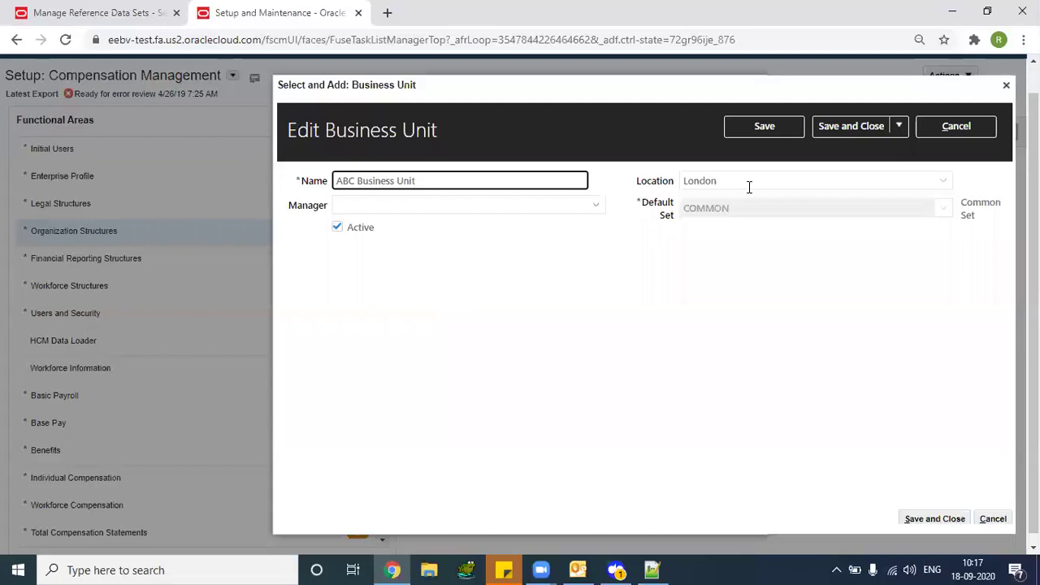
pyautogui.moveTo(734, 210); pyautogui.dragTo(718, 209)
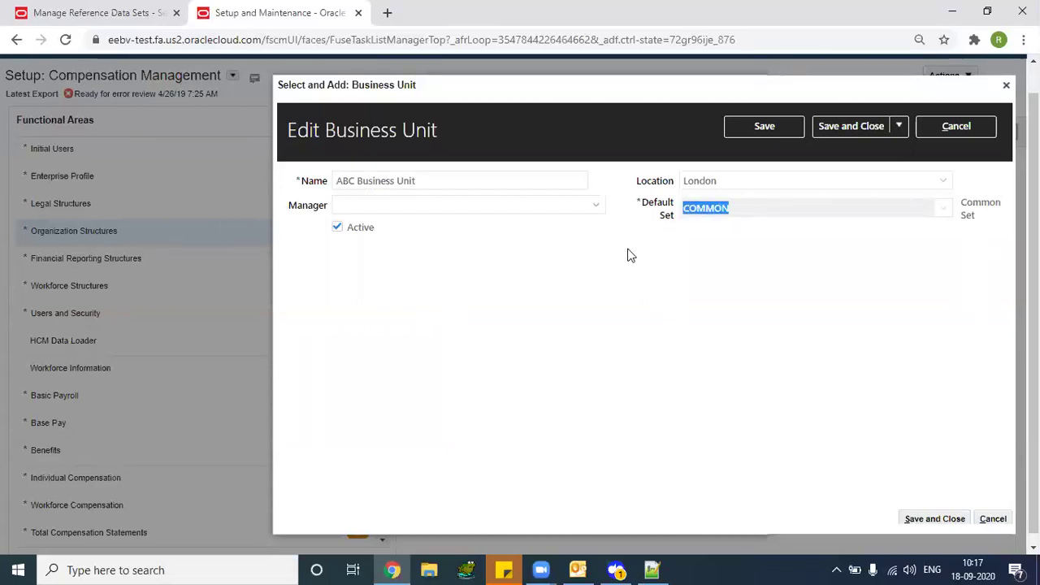
pyautogui.tripleClick(460, 187)
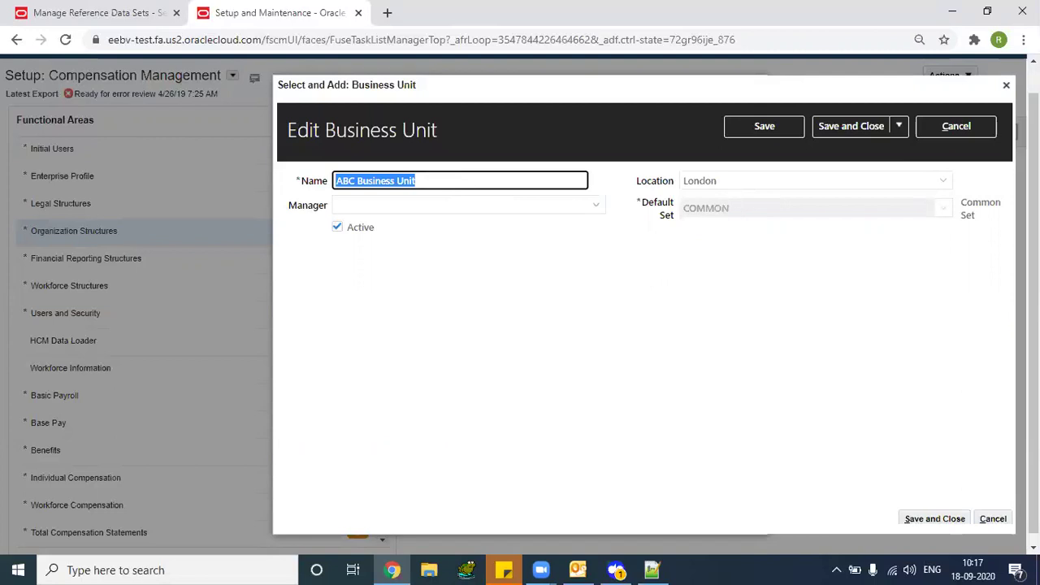
pyautogui.click(956, 126)
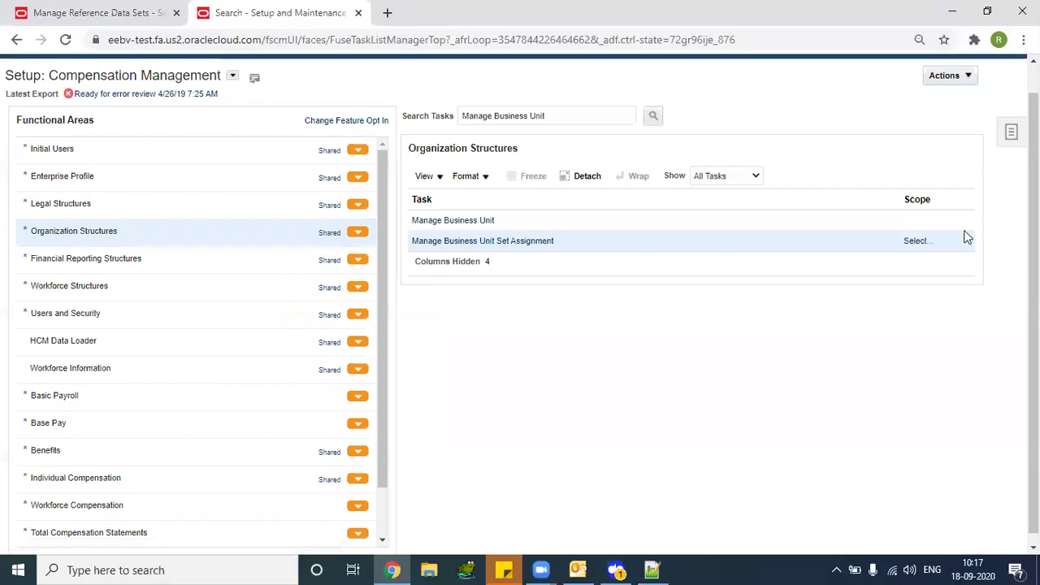
# Reopen the scope selection for Manage Business Unit Set Assignment and bring up the business unit list with Select and Add
pyautogui.click(916, 244)
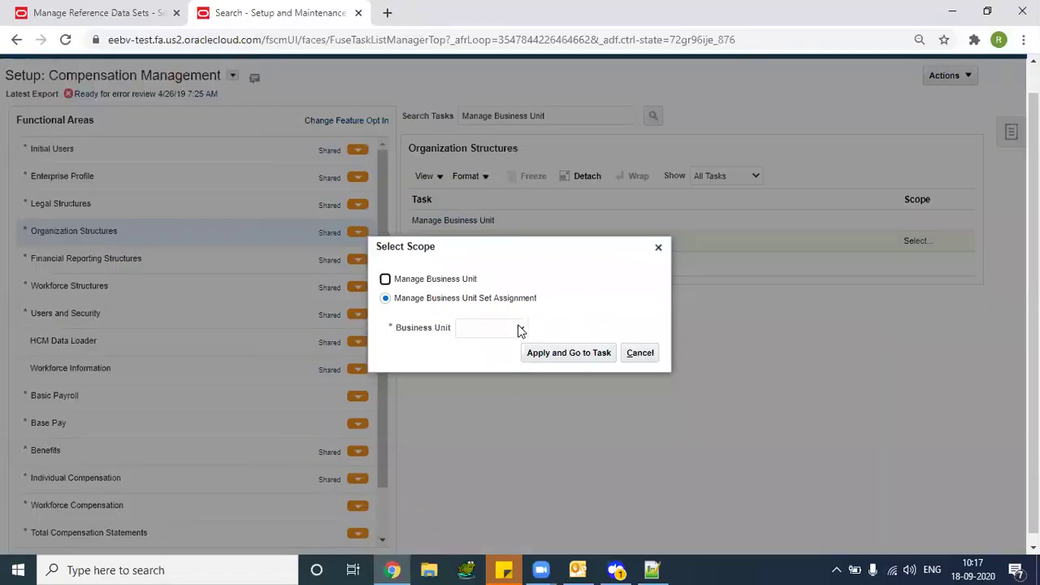
pyautogui.click(520, 328)
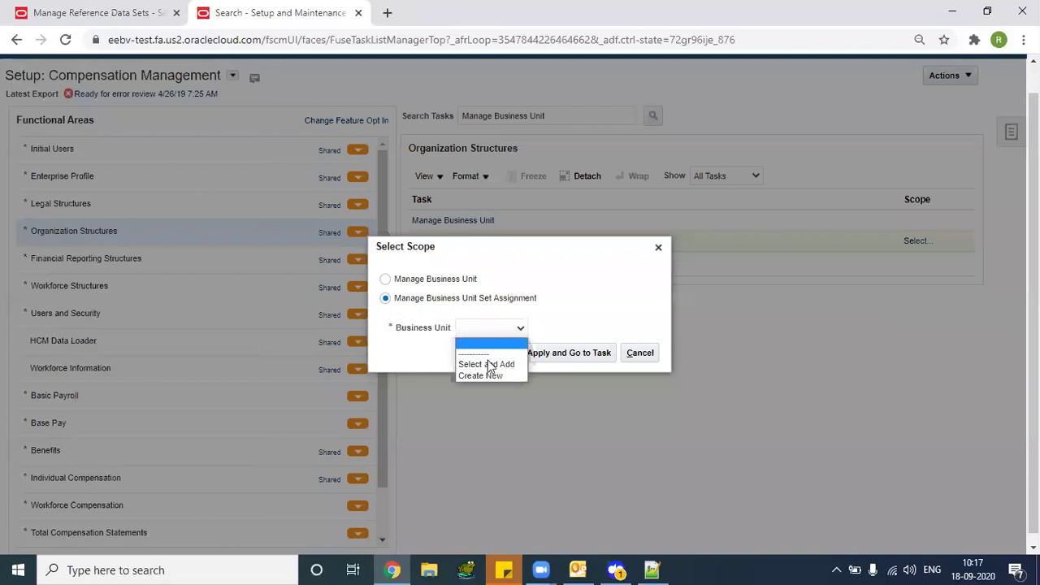
pyautogui.click(488, 364)
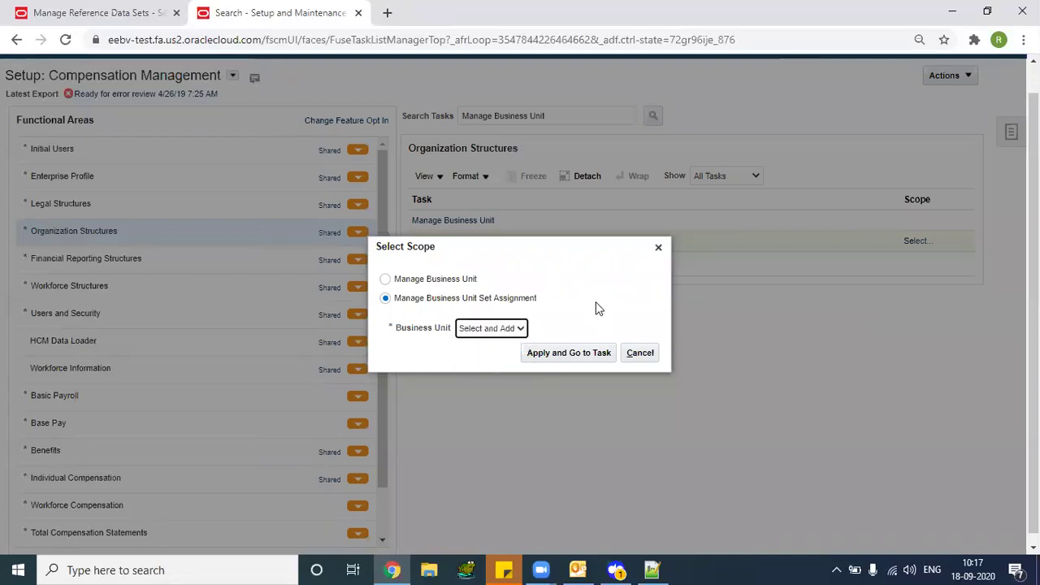
pyautogui.click(586, 356)
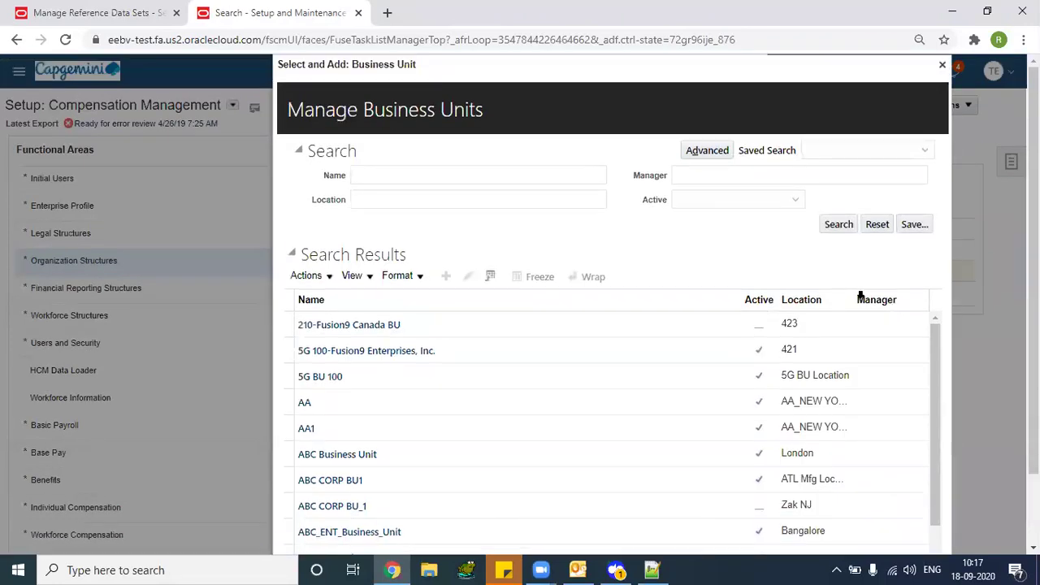
# Open AD Test BU1 from the business unit list, check its default set, and cancel the edit
pyautogui.click(933, 350)
pyautogui.scroll(-4, 940, 397)
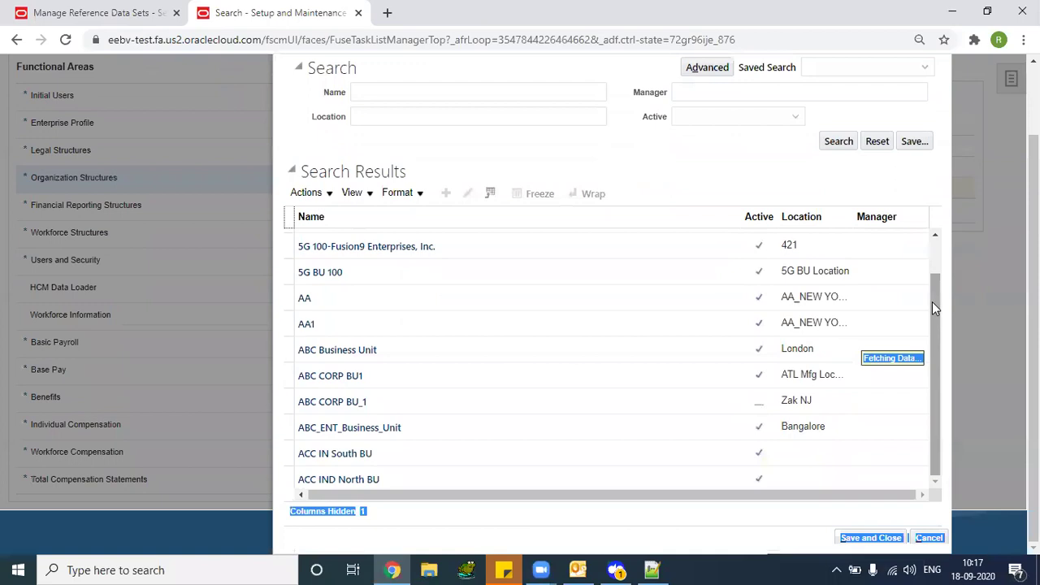
pyautogui.moveTo(932, 301); pyautogui.dragTo(935, 334)
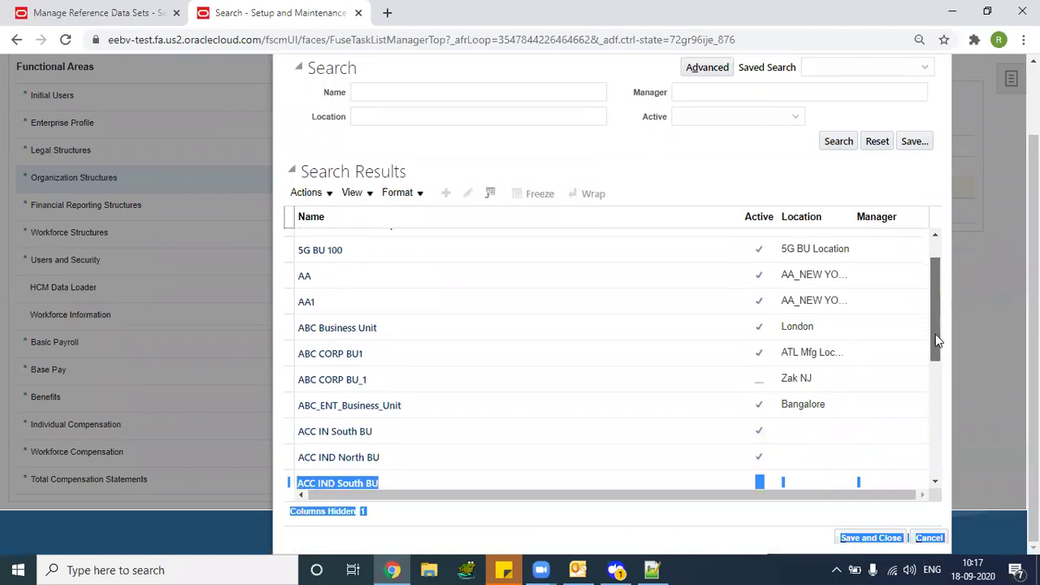
pyautogui.click(486, 509)
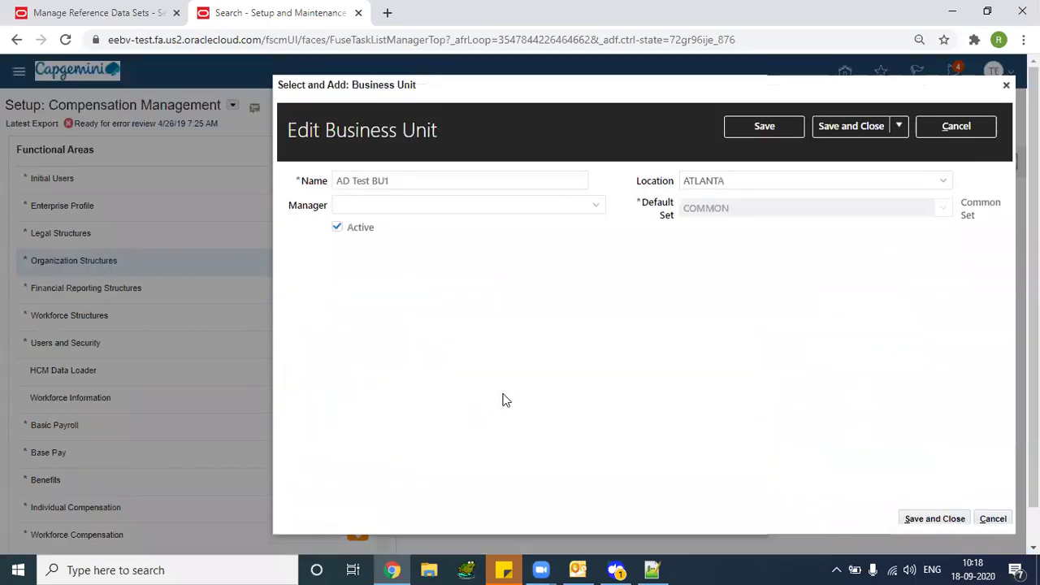
pyautogui.click(943, 130)
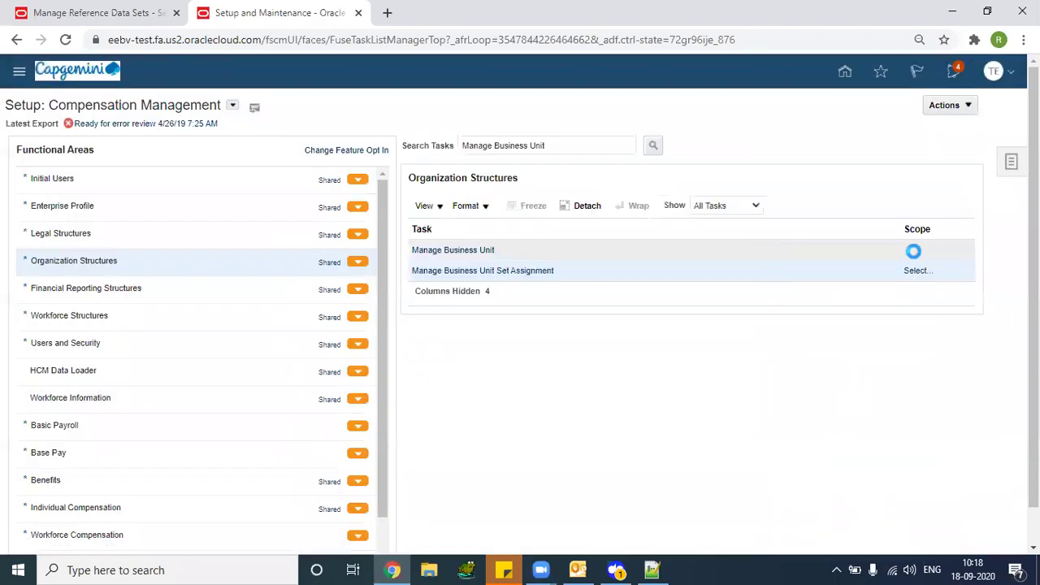
# List the business units again through the set assignment's Select and Add scope option and open ACC IND North BU
pyautogui.click(916, 273)
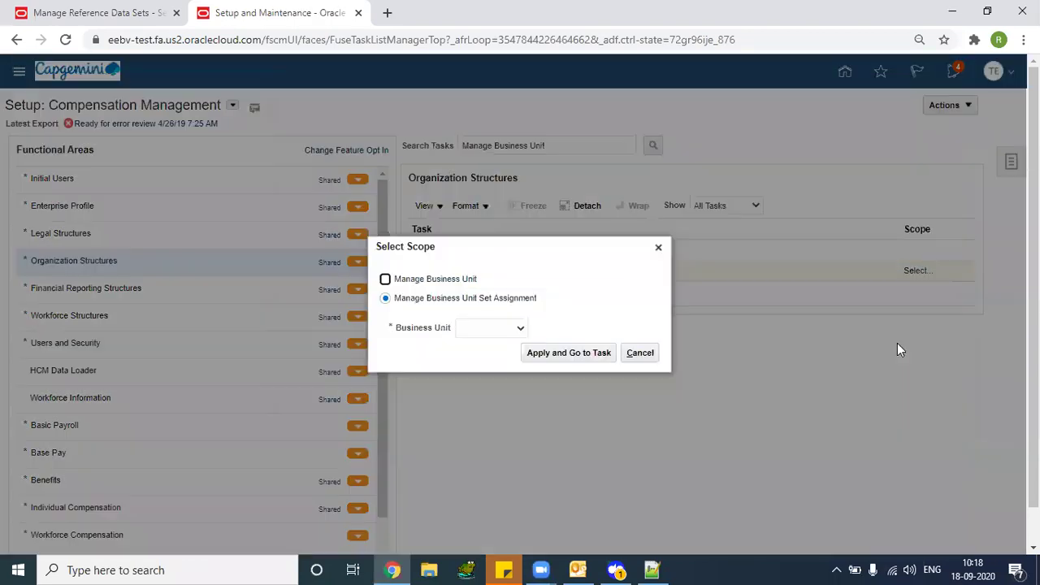
pyautogui.click(520, 328)
pyautogui.click(491, 362)
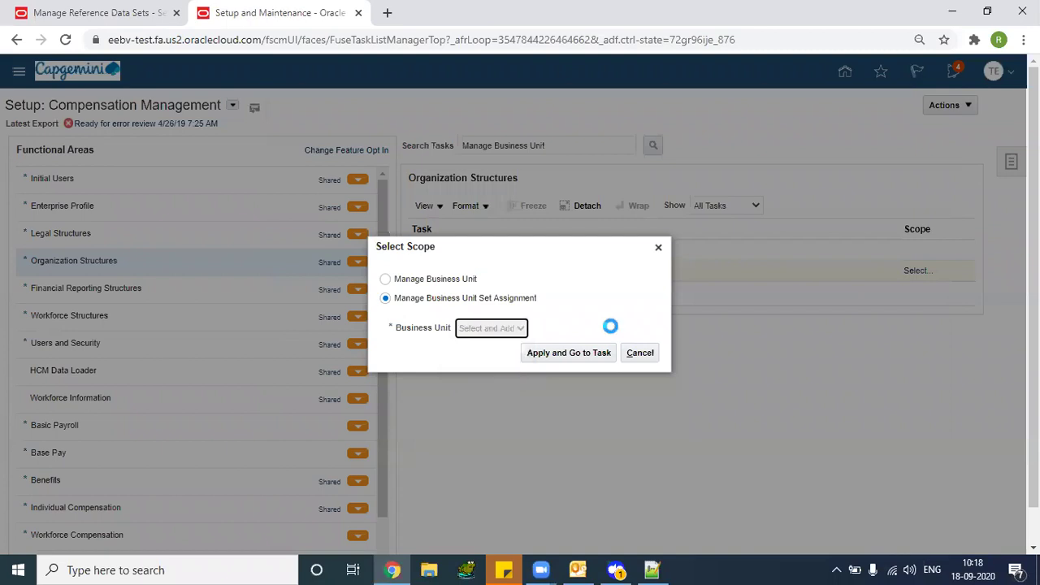
pyautogui.click(598, 352)
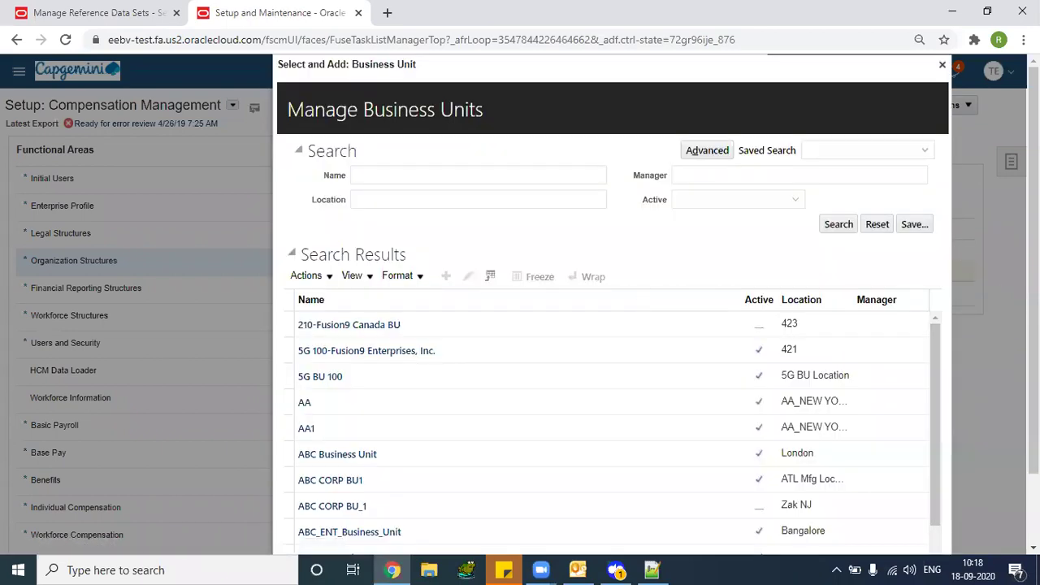
pyautogui.scroll(-3, 942, 355)
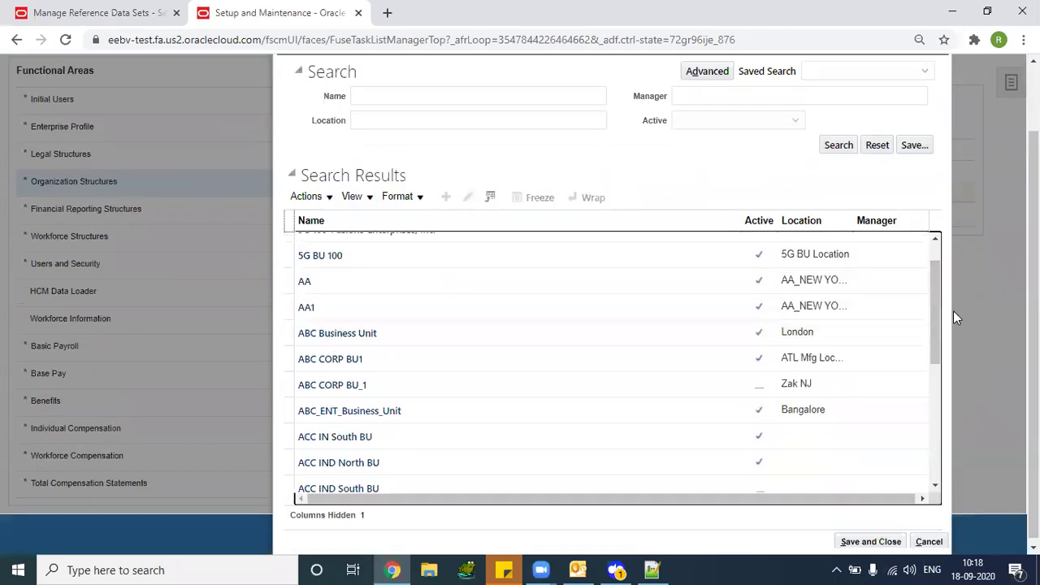
pyautogui.click(352, 464)
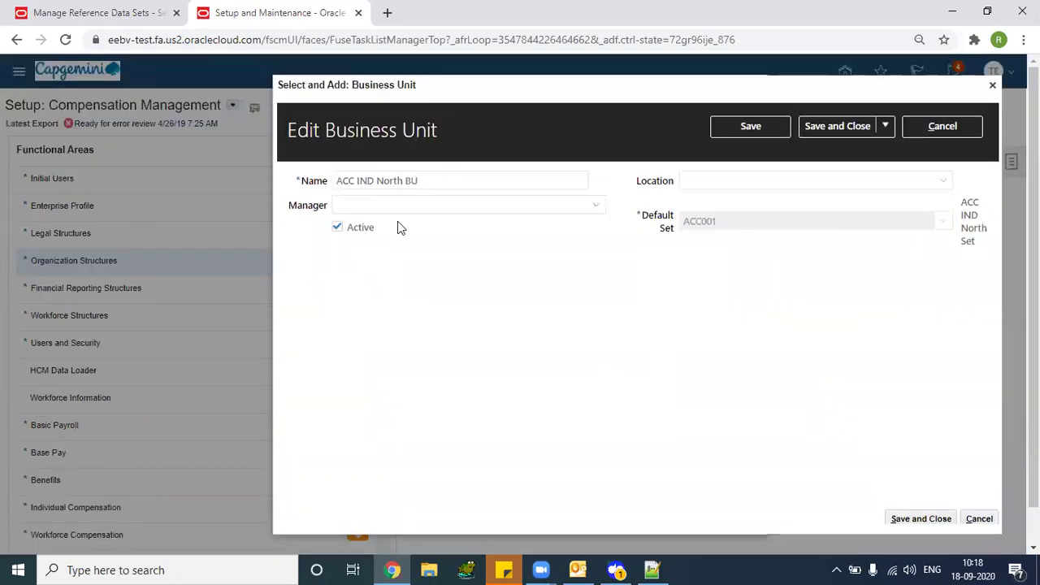
# Compare the name of ACC IND North BU with the description of its default set
pyautogui.moveTo(449, 176); pyautogui.dragTo(335, 182)
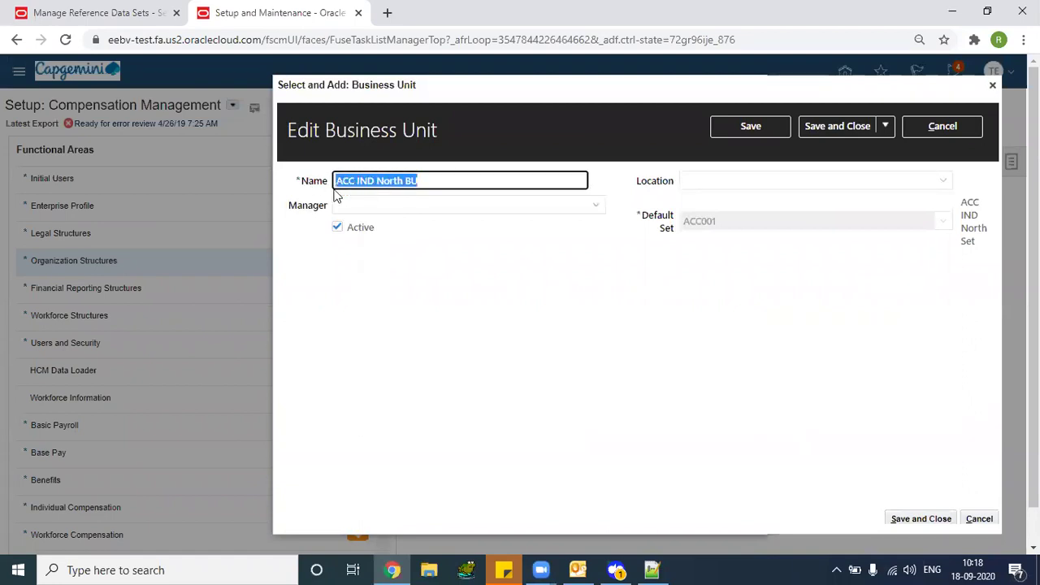
pyautogui.click(455, 181)
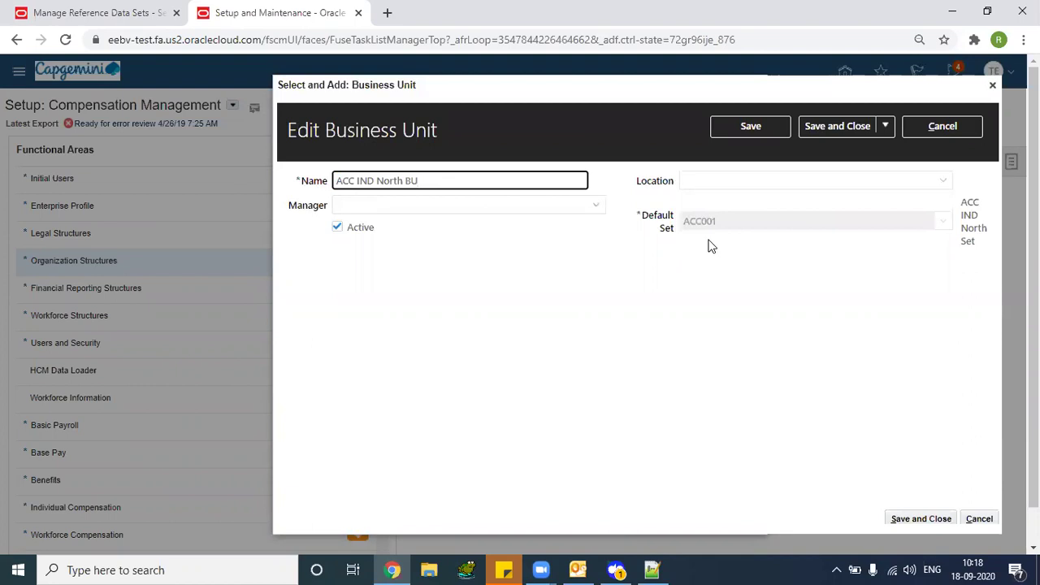
pyautogui.moveTo(962, 199); pyautogui.dragTo(989, 251)
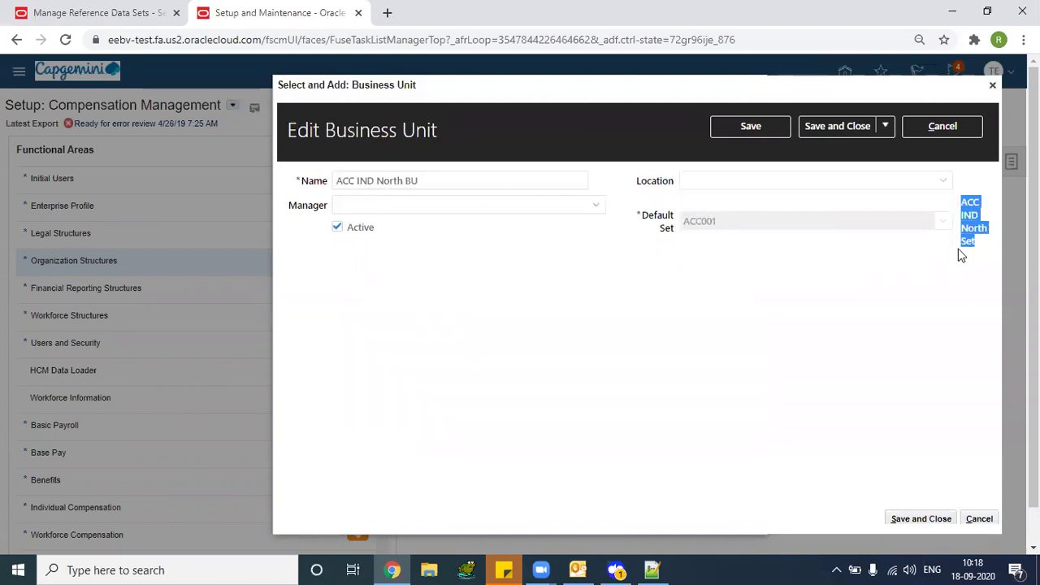
pyautogui.click(963, 207)
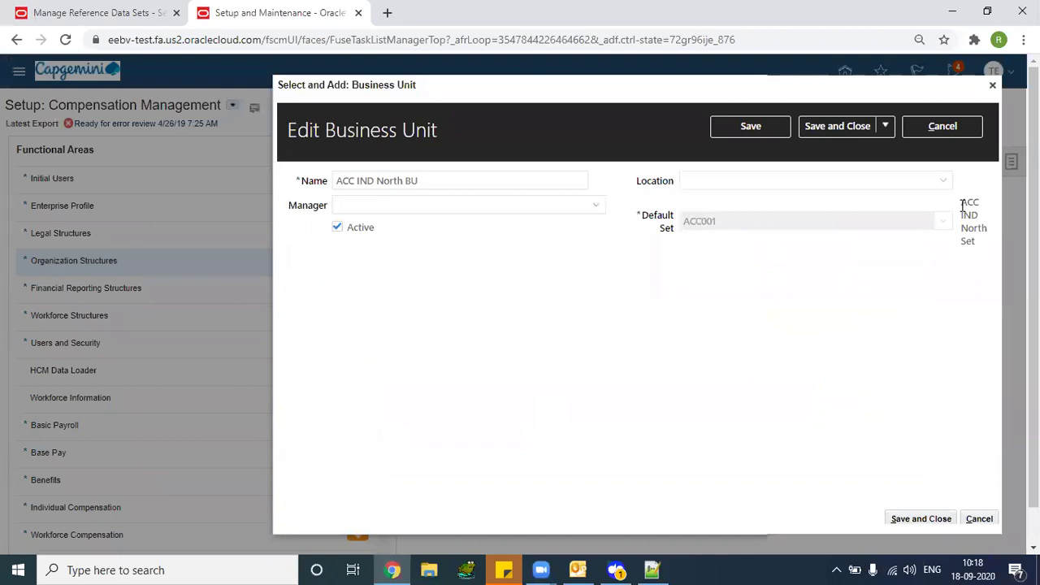
pyautogui.doubleClick(961, 205)
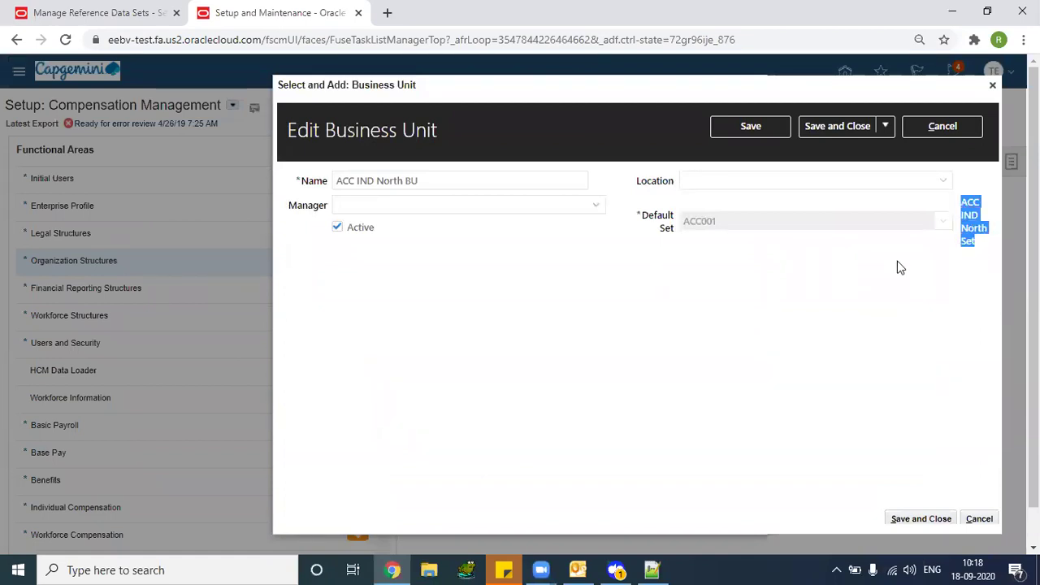
pyautogui.moveTo(439, 177); pyautogui.dragTo(339, 189)
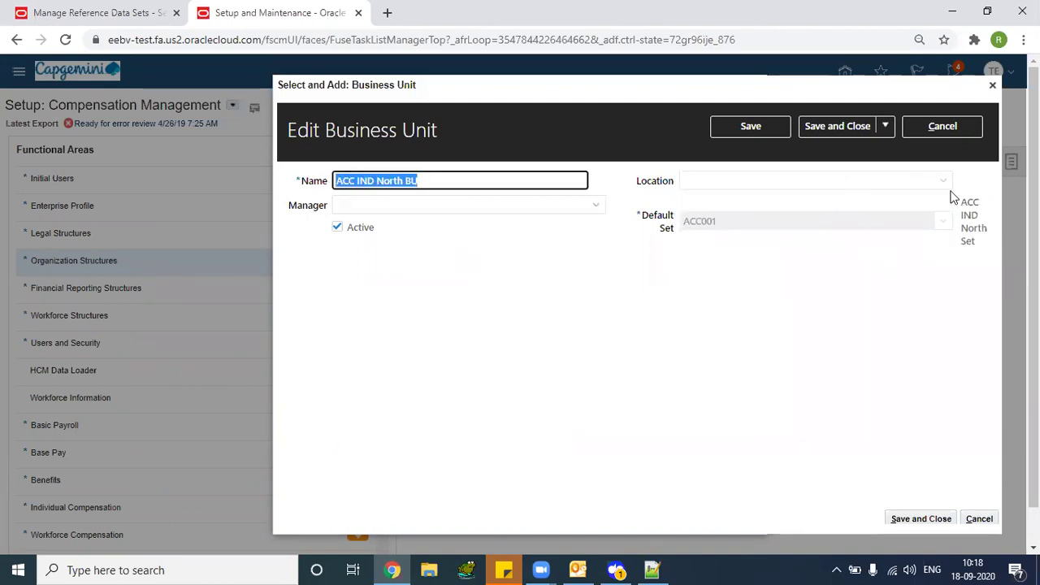
pyautogui.moveTo(964, 201); pyautogui.dragTo(987, 265)
# Copy the business unit's default set code ACC001, look it up in Manage Reference Data Sets, and check the matching set's name and code
pyautogui.doubleClick(691, 224)
pyautogui.hotkey('ctrl', 'c')
pyautogui.click(89, 11)
pyautogui.doubleClick(81, 161)
pyautogui.hotkey('ctrl', 'v')
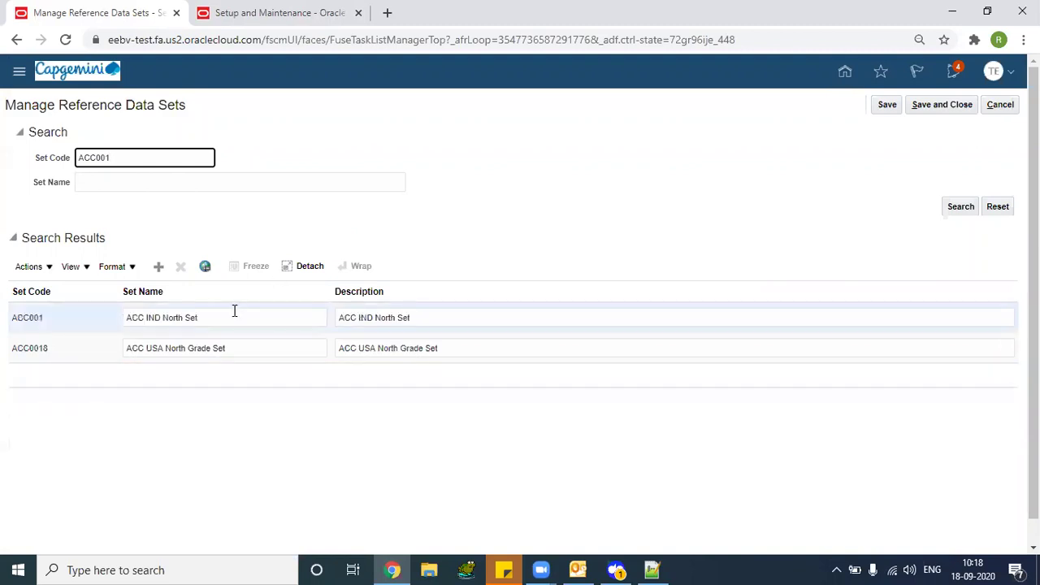
pyautogui.doubleClick(236, 319)
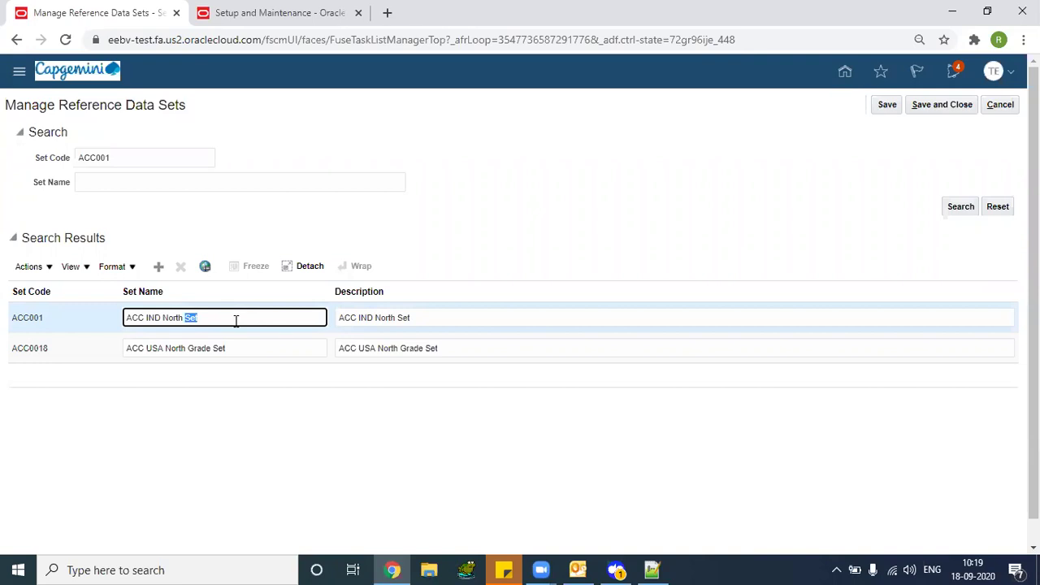
pyautogui.doubleClick(18, 319)
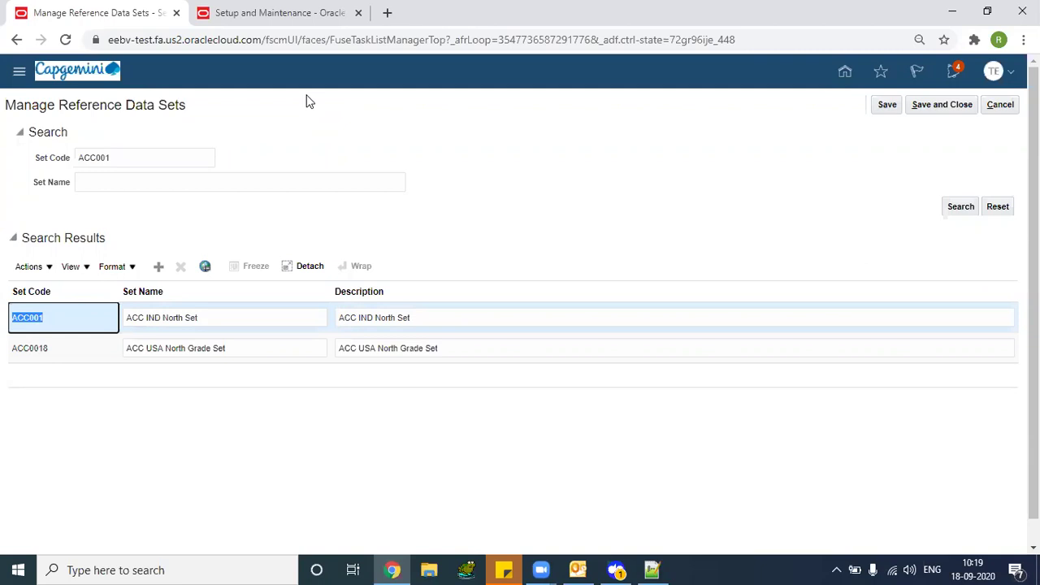
# Cancel the ACC IND North BU edit and list the business units again through the set assignment's Select and Add scope option
pyautogui.click(291, 12)
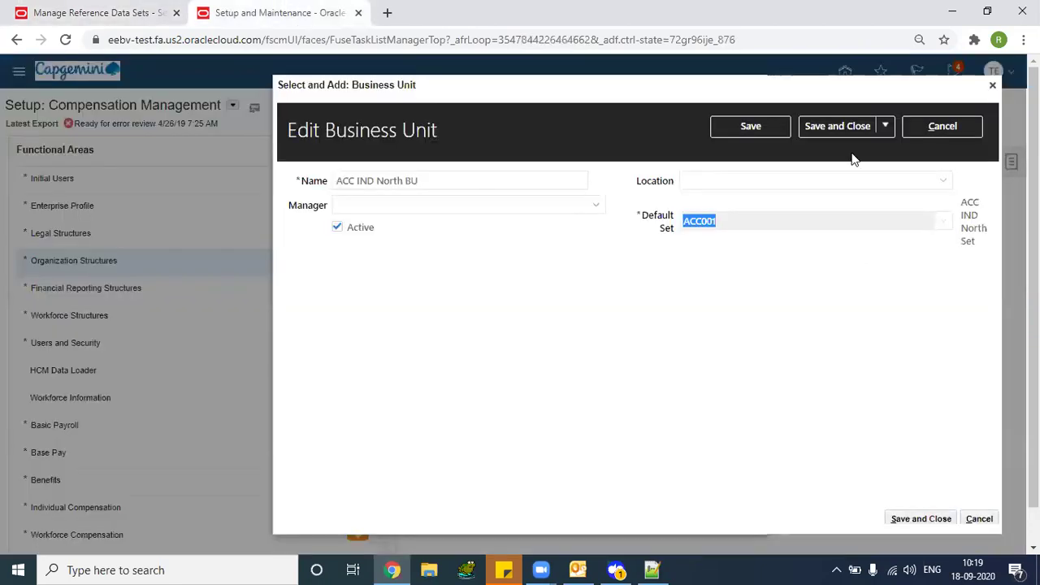
pyautogui.click(942, 126)
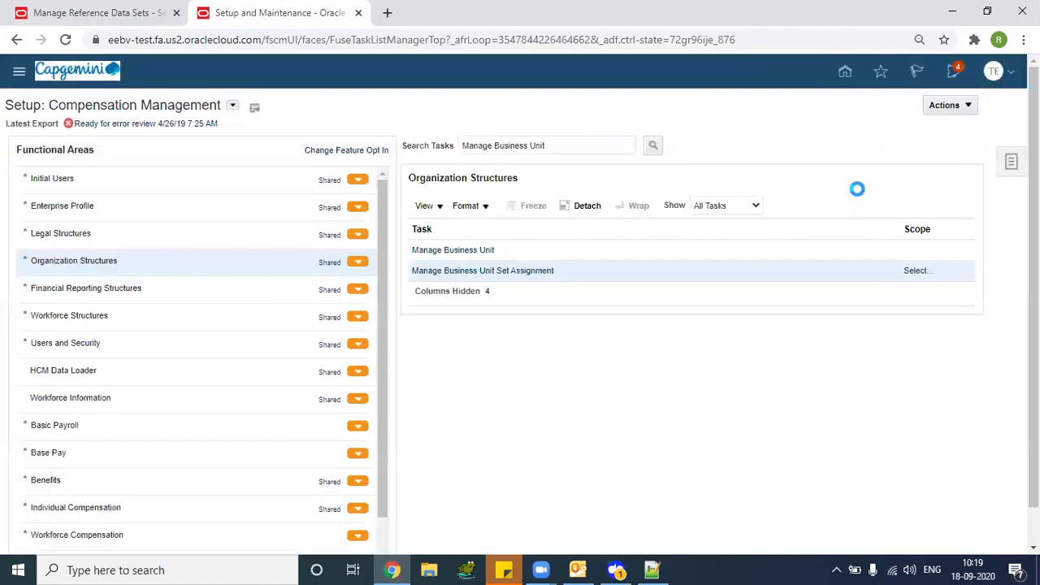
pyautogui.click(918, 272)
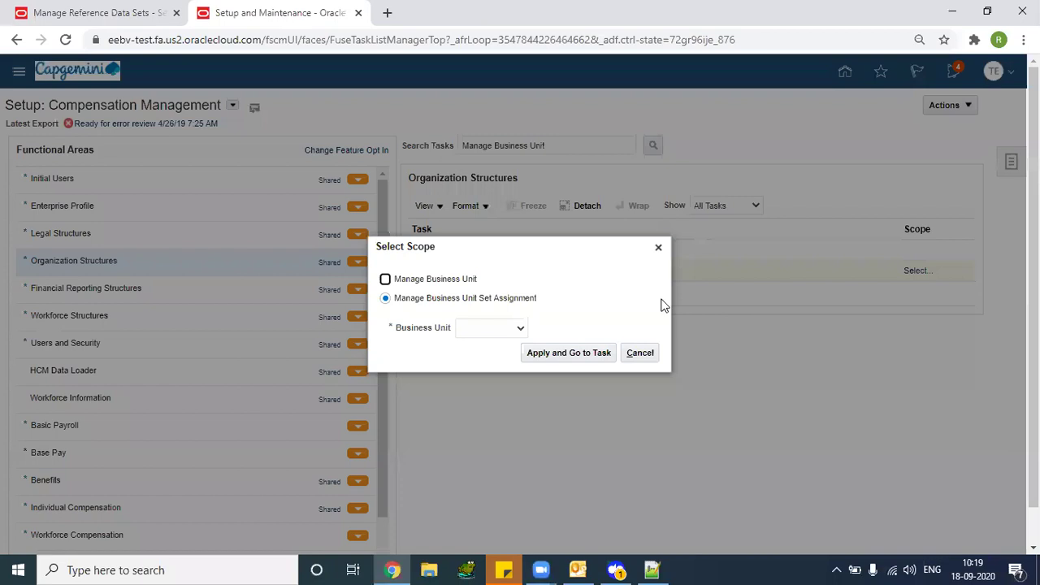
pyautogui.click(523, 331)
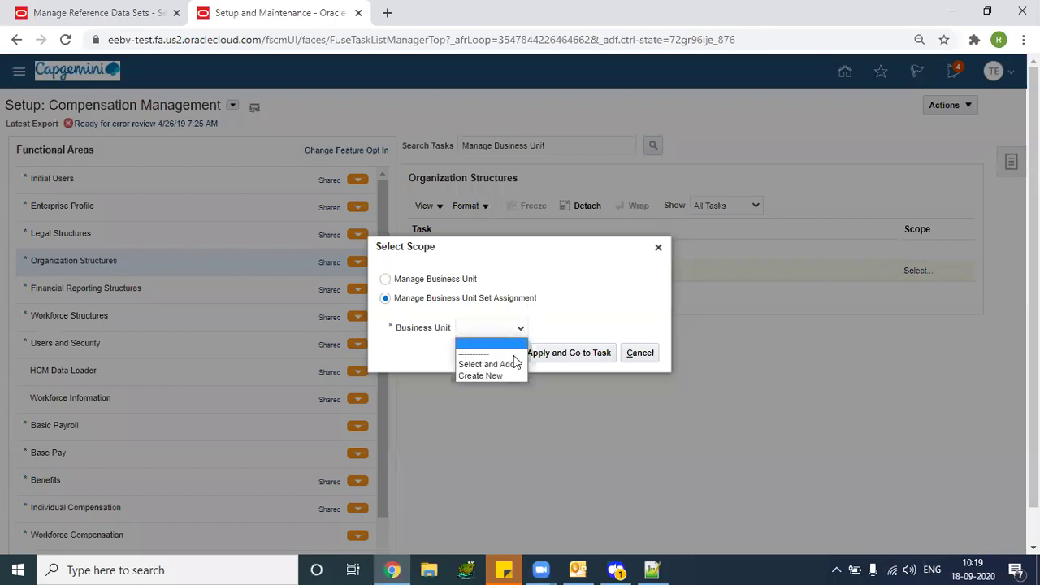
pyautogui.click(516, 366)
pyautogui.click(566, 363)
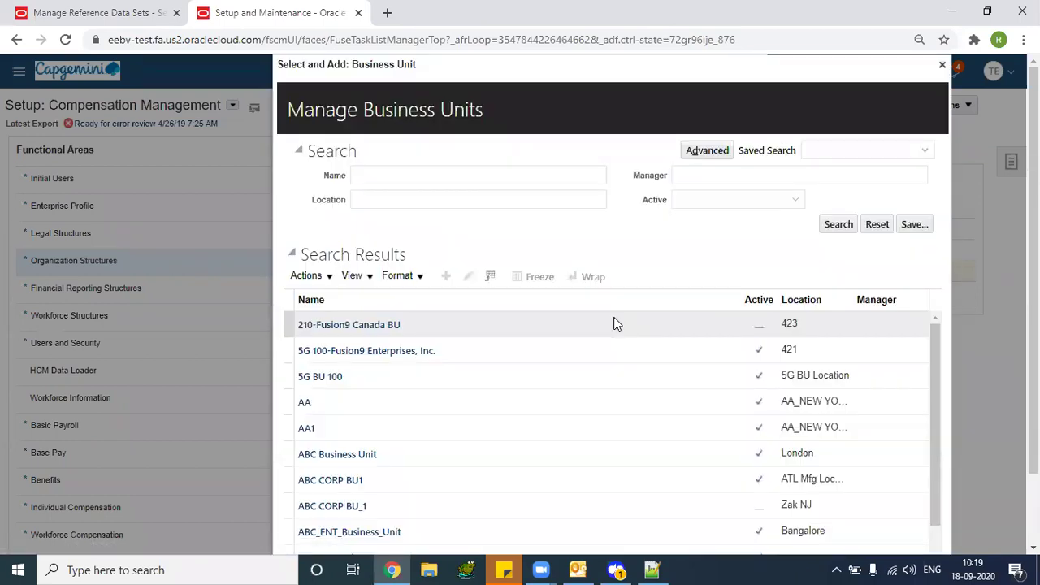
# Open ACC IND South BU from the business unit list, check its default set, and cancel both the edit and the scope selection
pyautogui.scroll(-1, 935, 334)
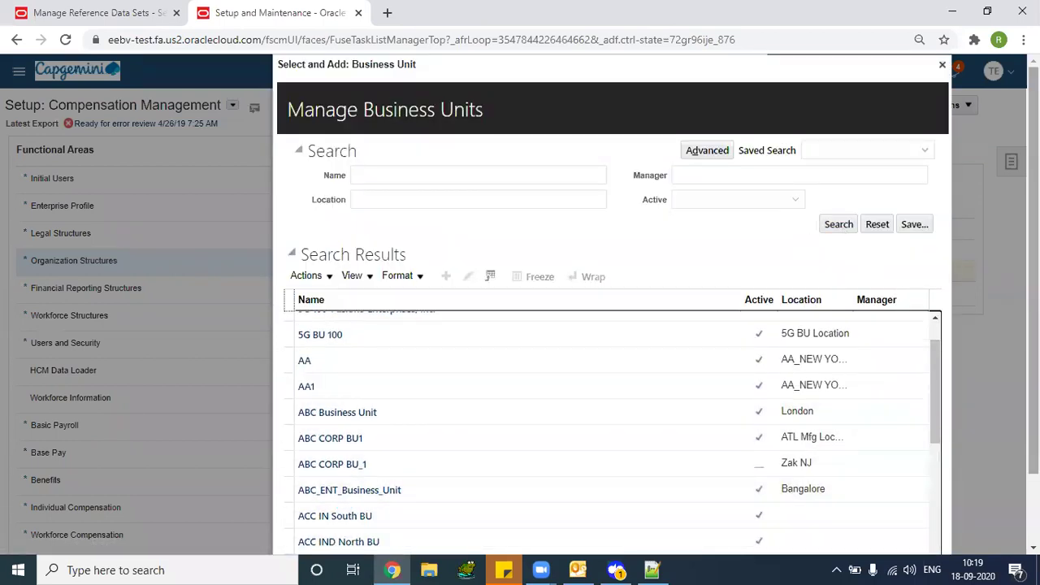
pyautogui.scroll(-2, 378, 511)
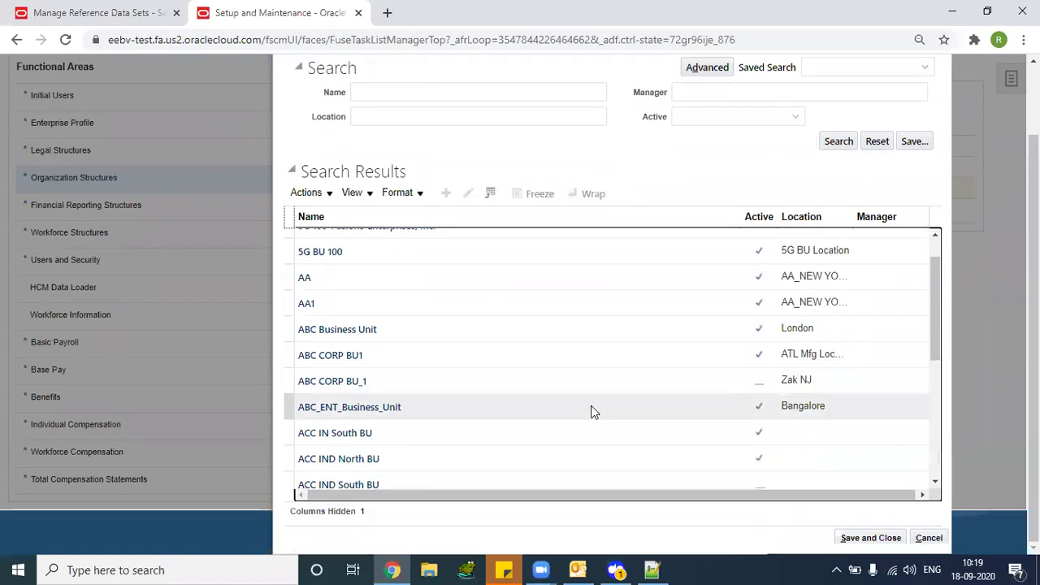
pyautogui.click(345, 483)
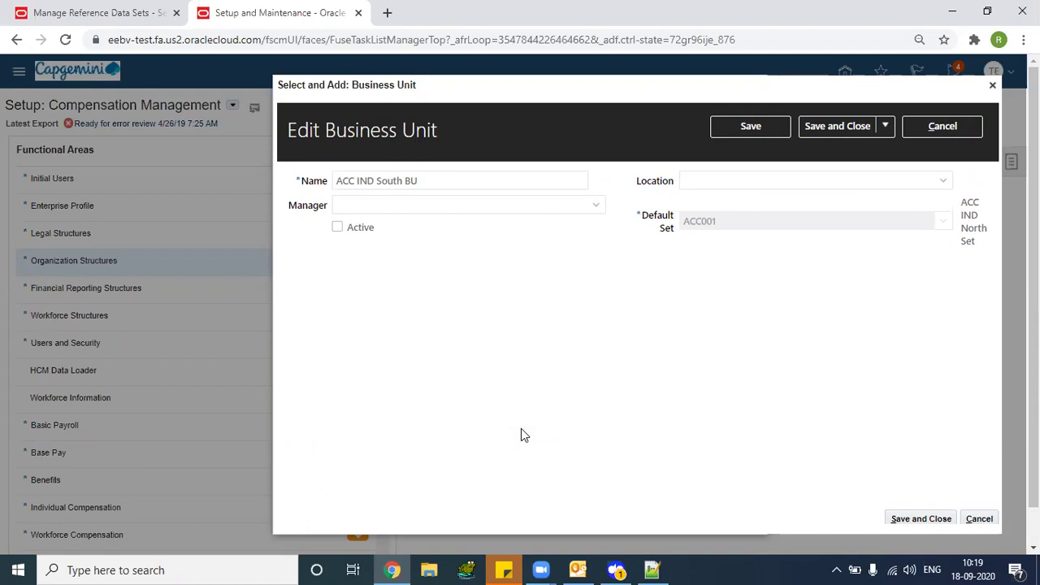
pyautogui.click(885, 125)
pyautogui.doubleClick(690, 223)
pyautogui.click(979, 518)
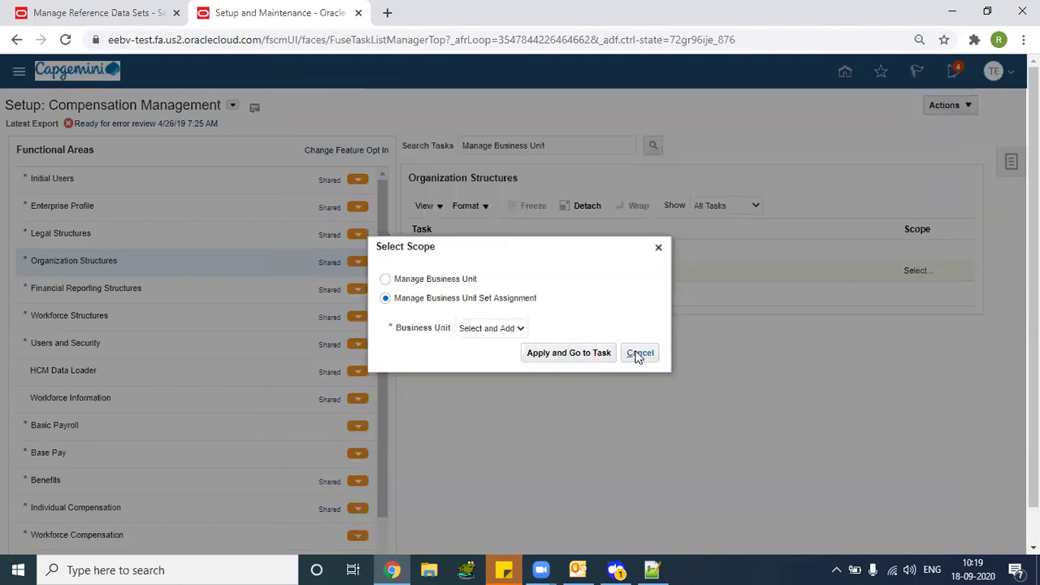
pyautogui.click(639, 353)
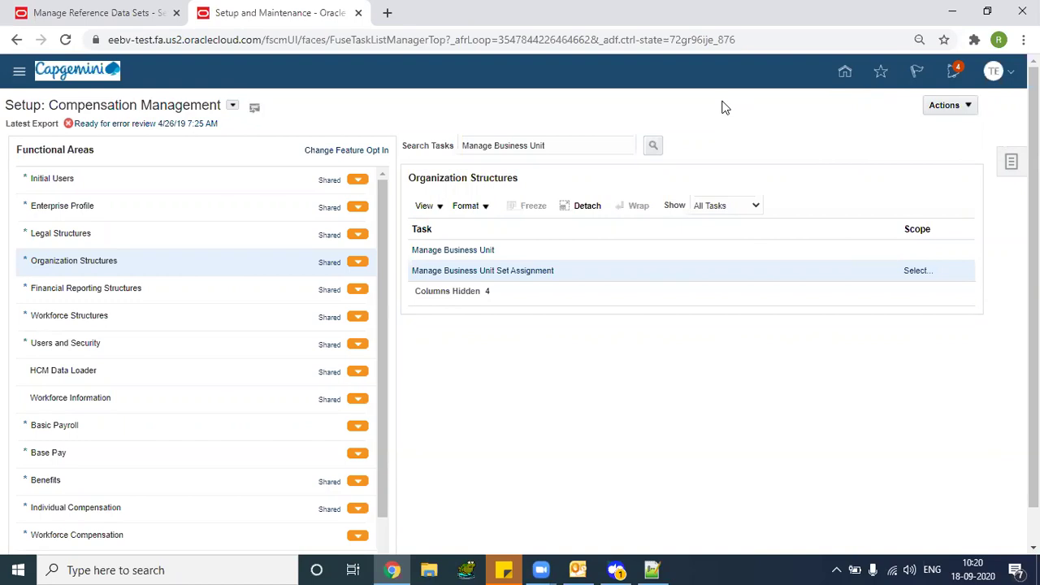
# Open the bookmarked DEV environment in a new browser tab and go to its home page
pyautogui.click(387, 13)
pyautogui.click(163, 68)
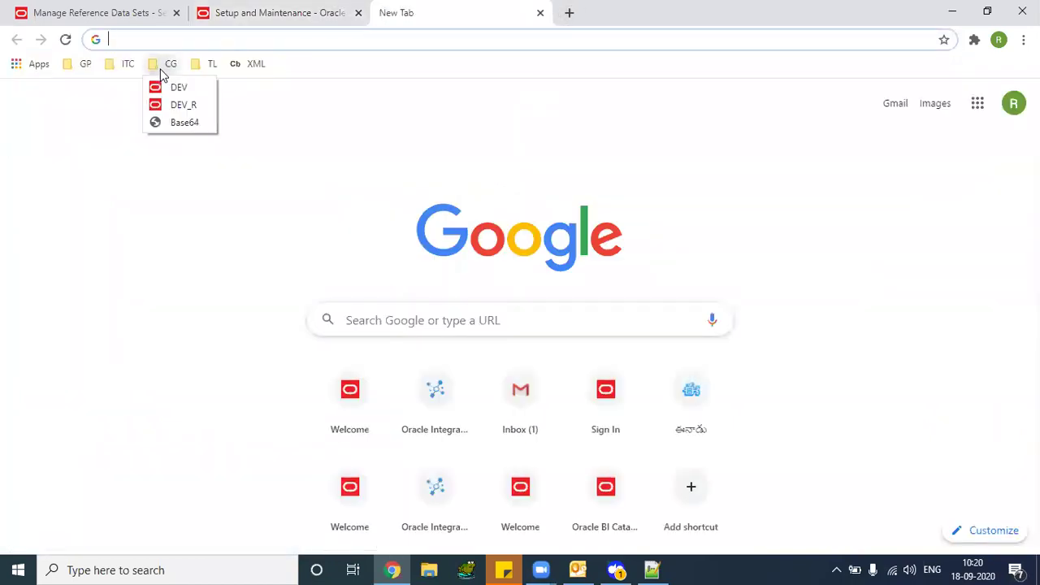
pyautogui.click(179, 87)
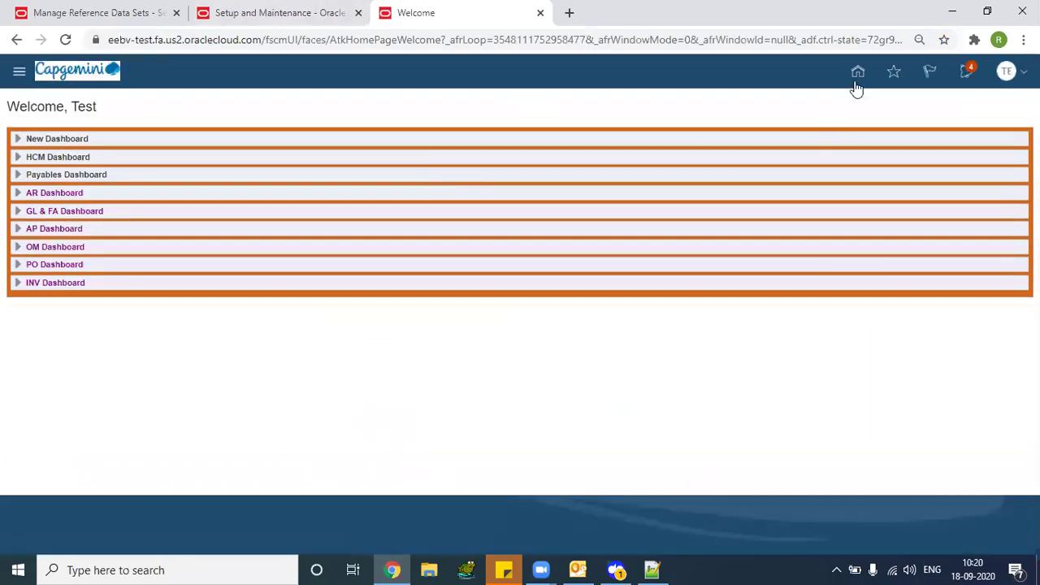
pyautogui.click(856, 71)
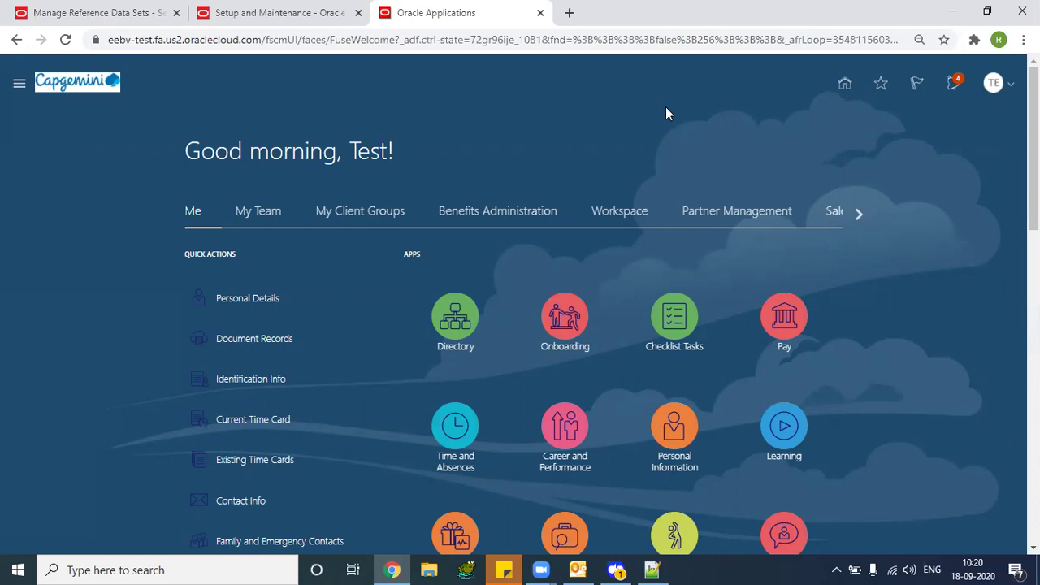
# Open the Billing work area from the Receivables group on the home page
pyautogui.click(859, 212)
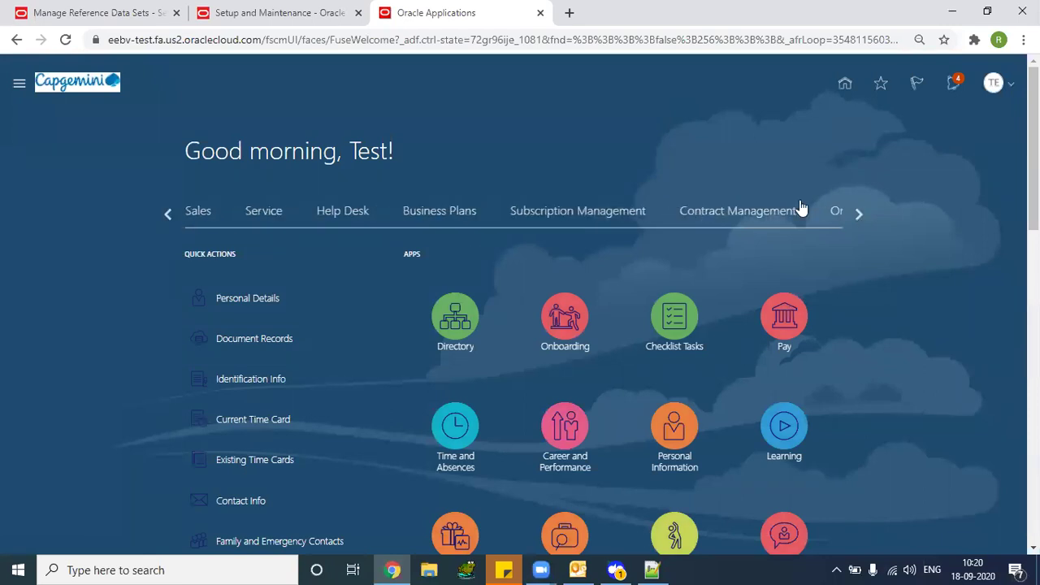
pyautogui.click(857, 216)
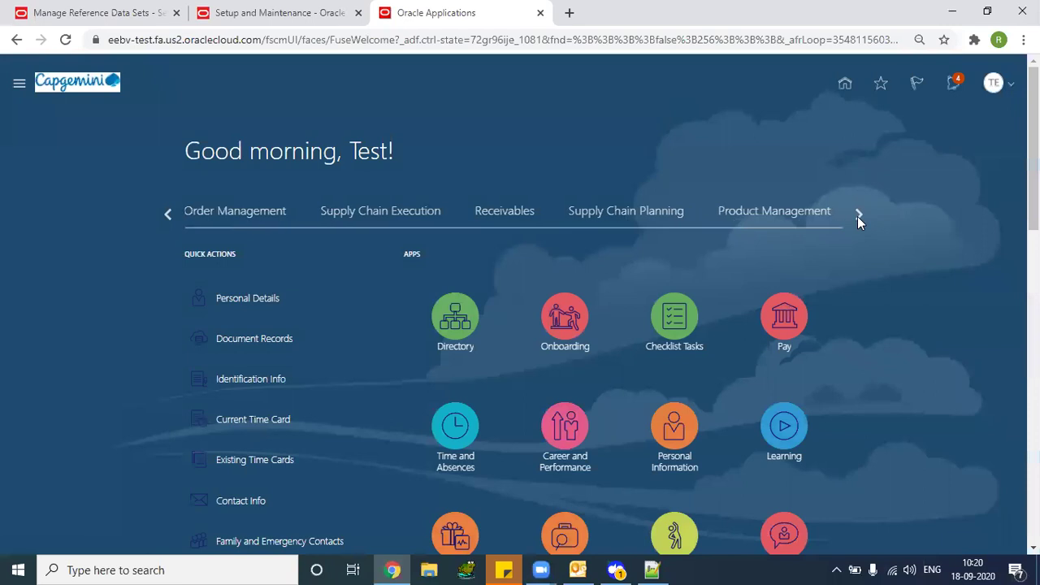
pyautogui.click(509, 216)
pyautogui.click(257, 318)
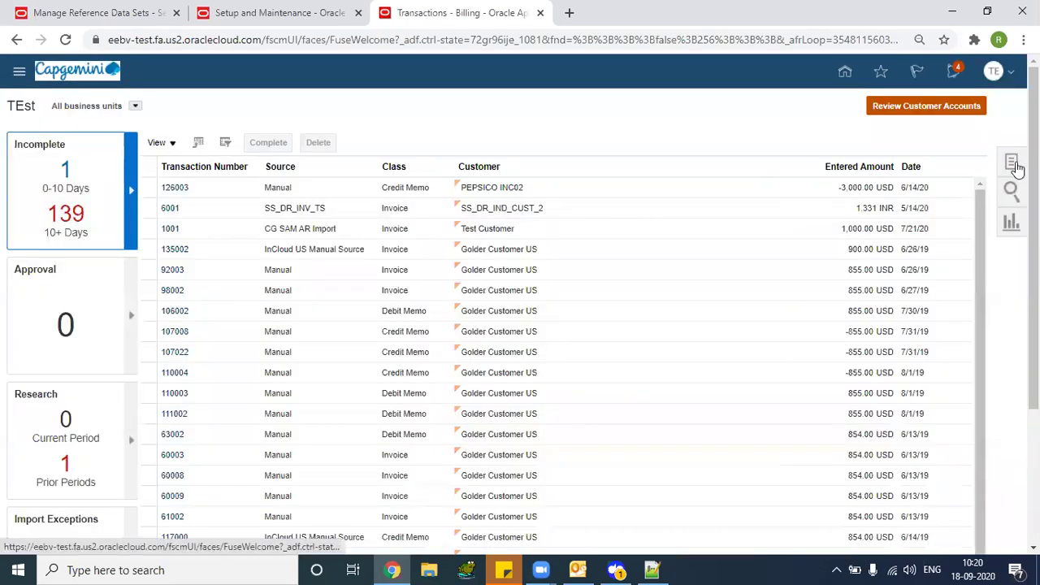
# Start creating a customer from the Customers tasks of the Billing work area
pyautogui.click(1013, 164)
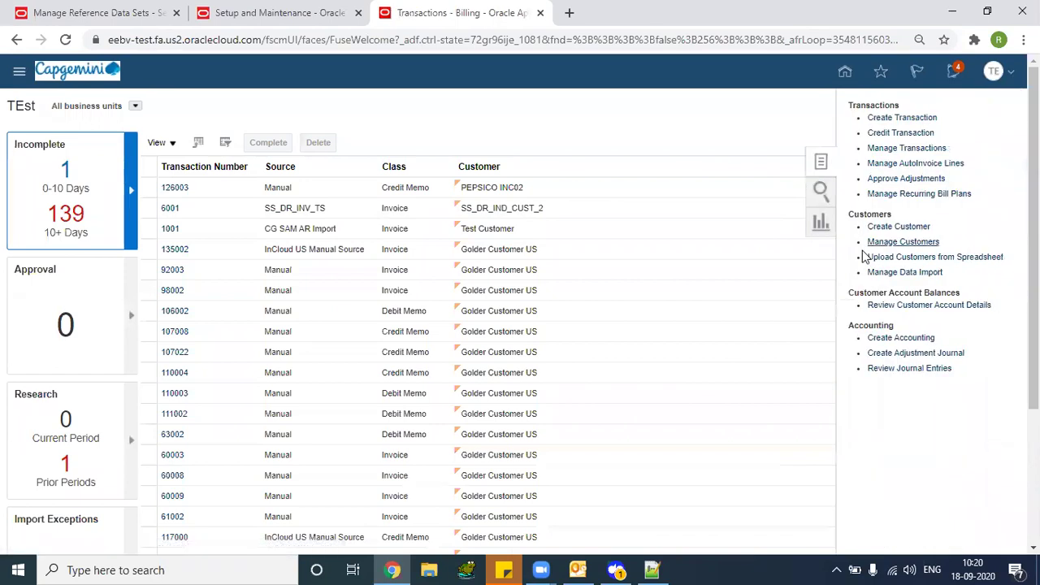
pyautogui.doubleClick(864, 213)
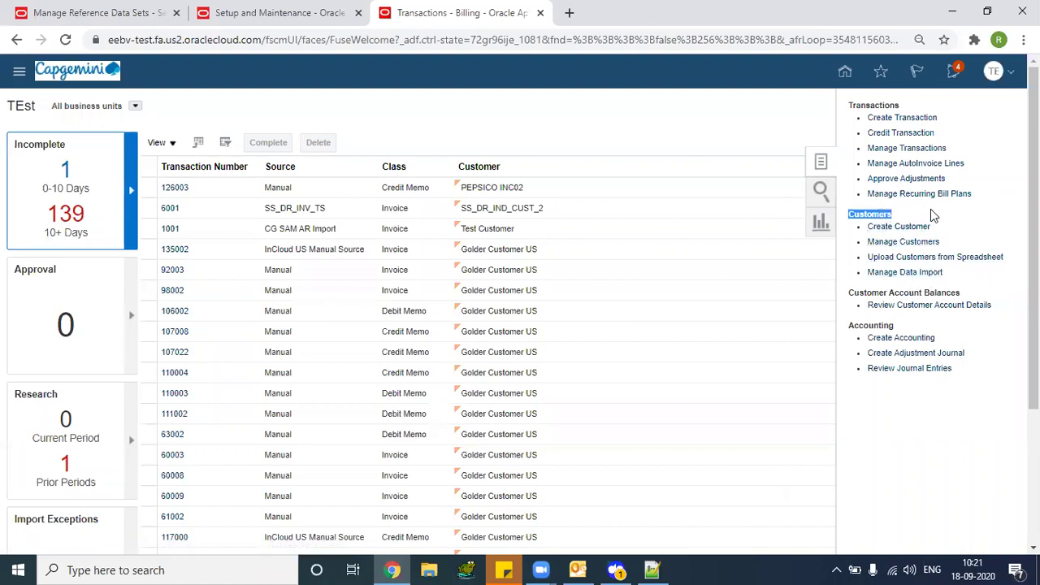
pyautogui.click(901, 227)
# Set the customer type to Organization and enter GP2 Dell US Customer as the organization name
pyautogui.click(185, 204)
pyautogui.click(207, 146)
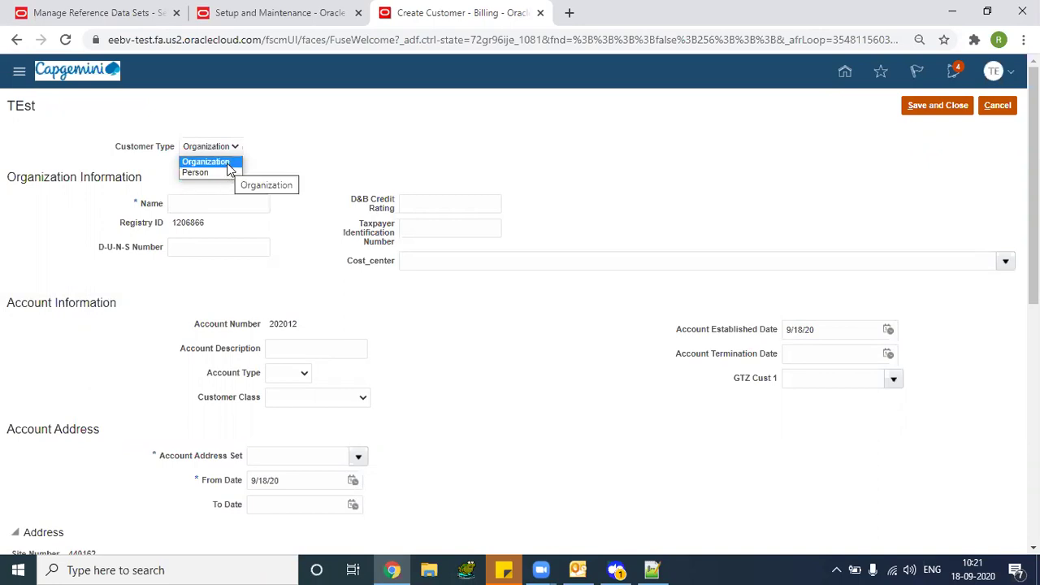
pyautogui.click(228, 167)
pyautogui.click(211, 204)
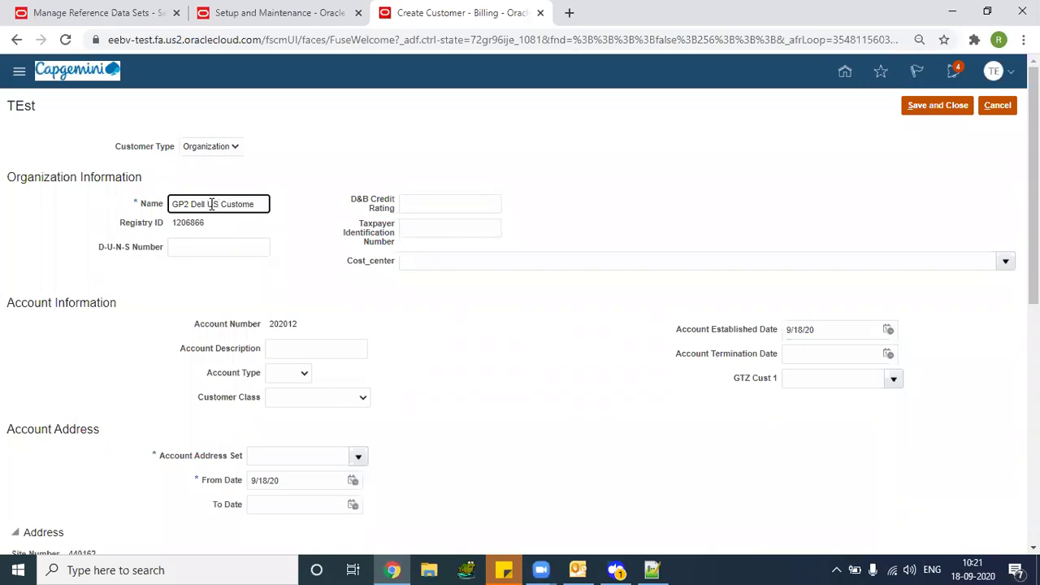
pyautogui.write('2')
pyautogui.press('Tab')
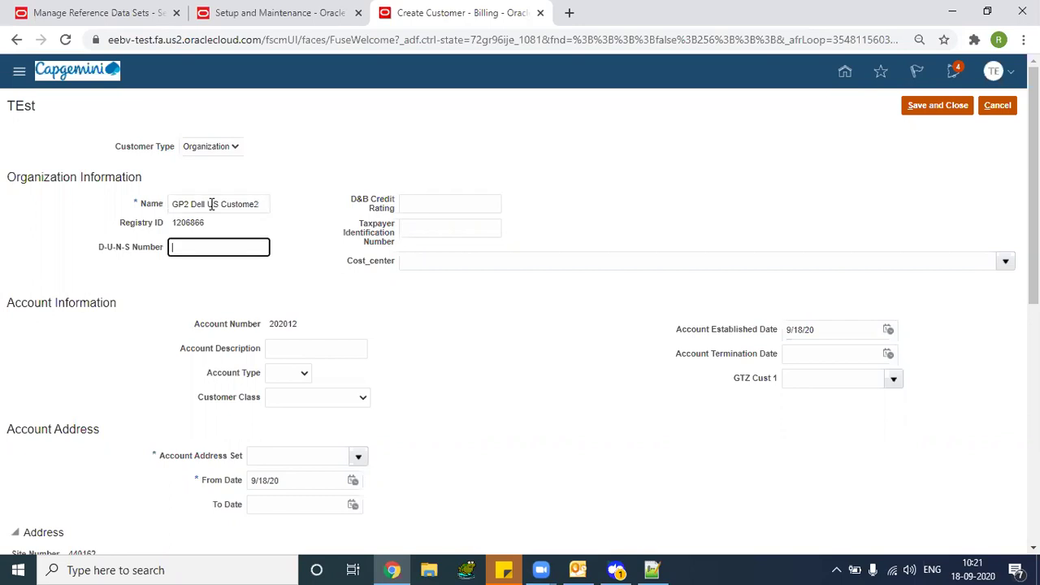
pyautogui.click(268, 204)
pyautogui.press('BackSpace')
pyautogui.write('r')
pyautogui.press('Tab')
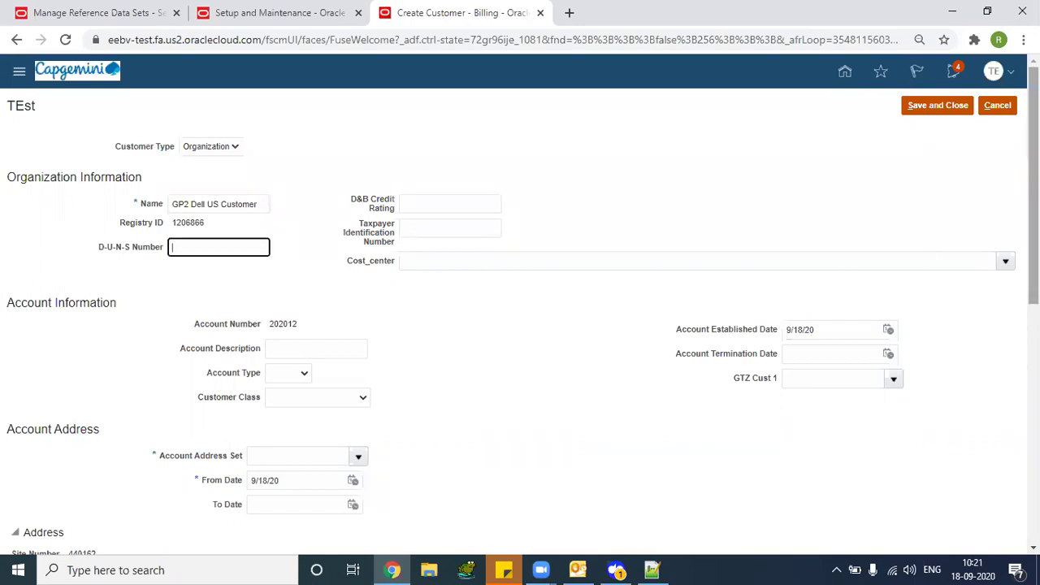
# Set the account type to External in the new customer's account information
pyautogui.scroll(-1, 733, 303)
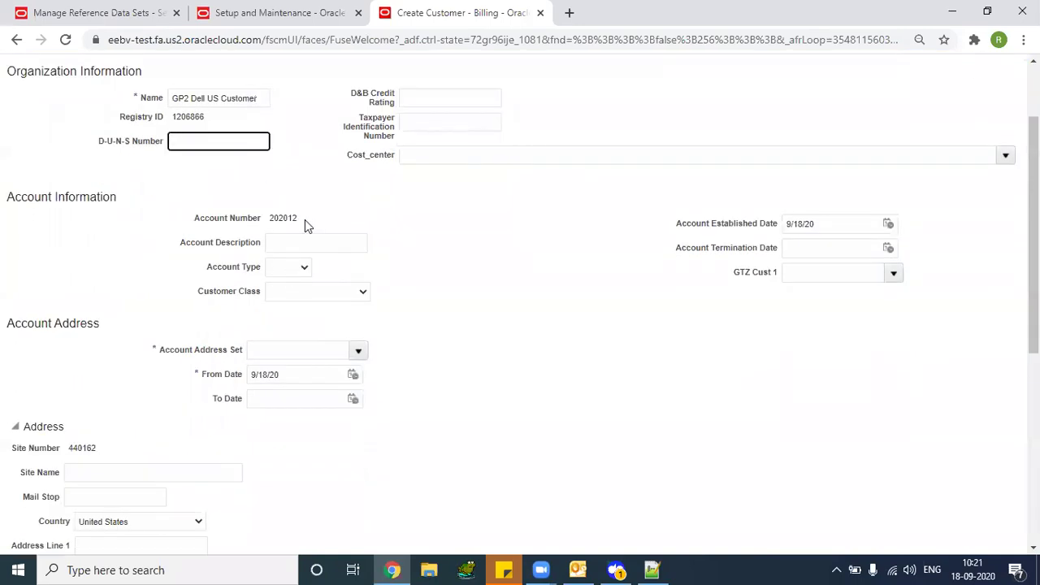
pyautogui.click(302, 268)
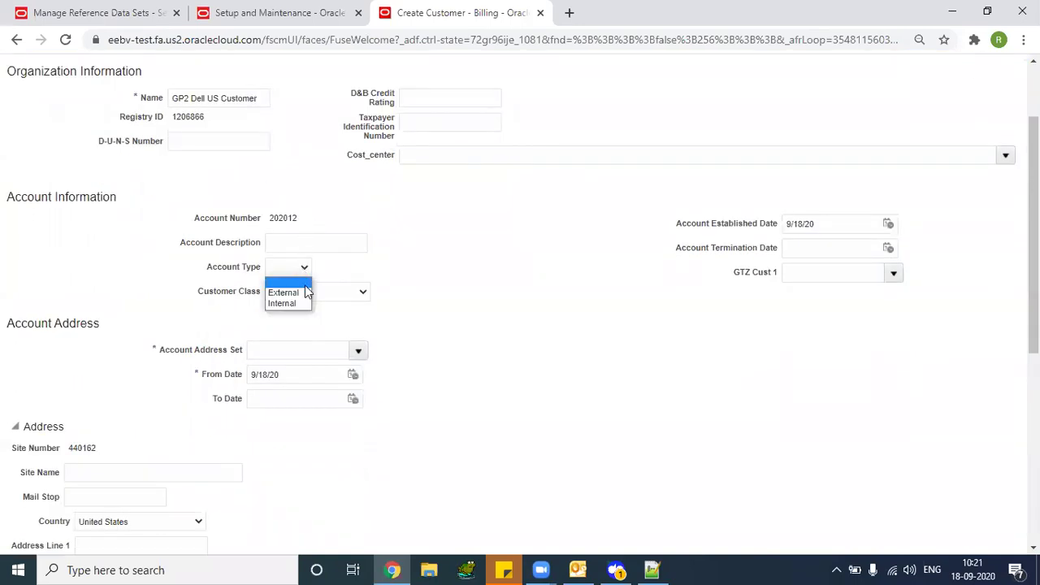
pyautogui.click(304, 294)
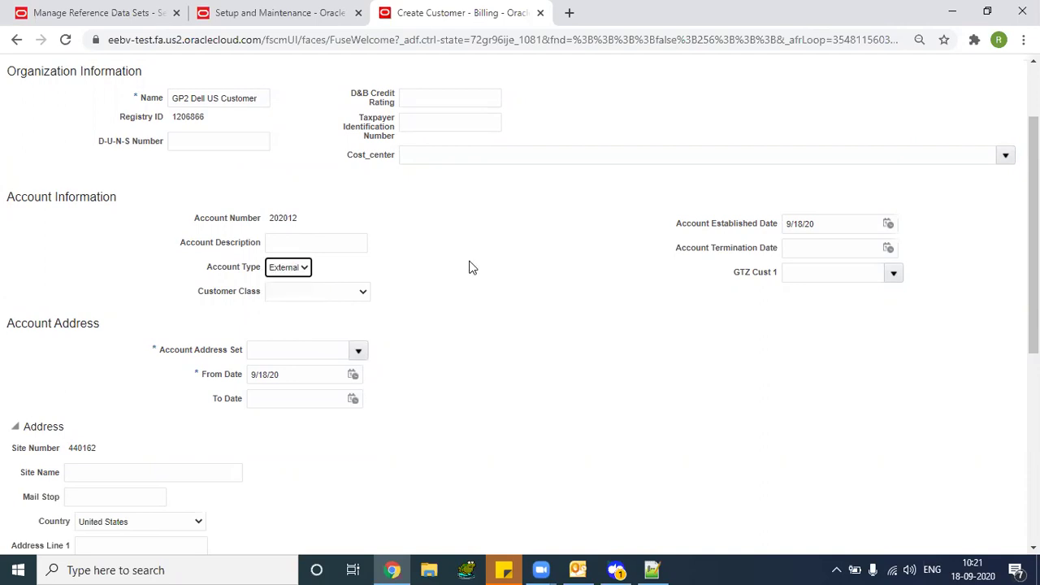
pyautogui.scroll(-1, 786, 315)
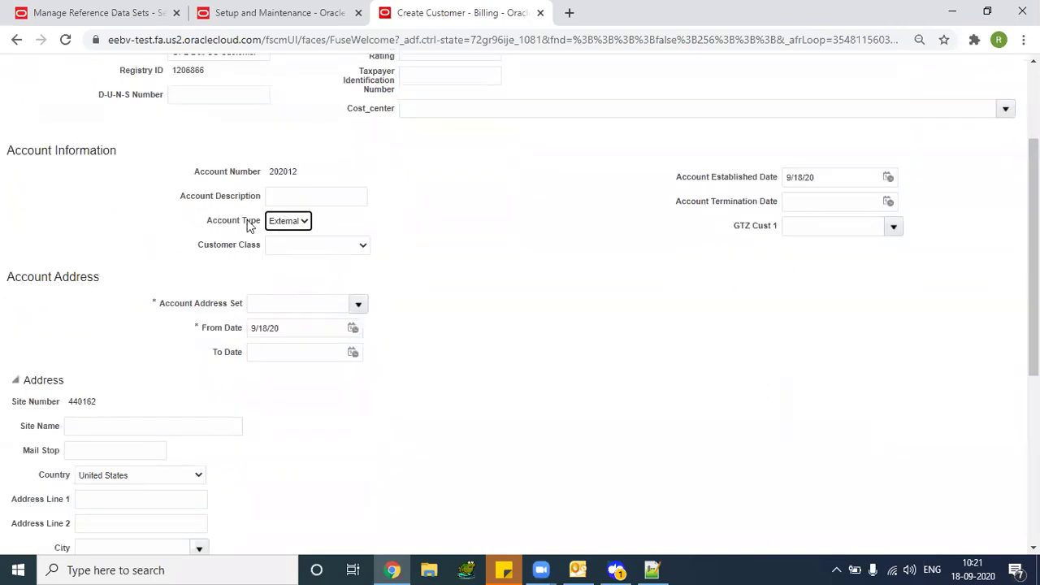
# Set the Account Address Set of the new customer to ABC_ENT_SET
pyautogui.moveTo(165, 303); pyautogui.dragTo(240, 318)
pyautogui.click(167, 302)
pyautogui.moveTo(162, 308); pyautogui.dragTo(232, 312)
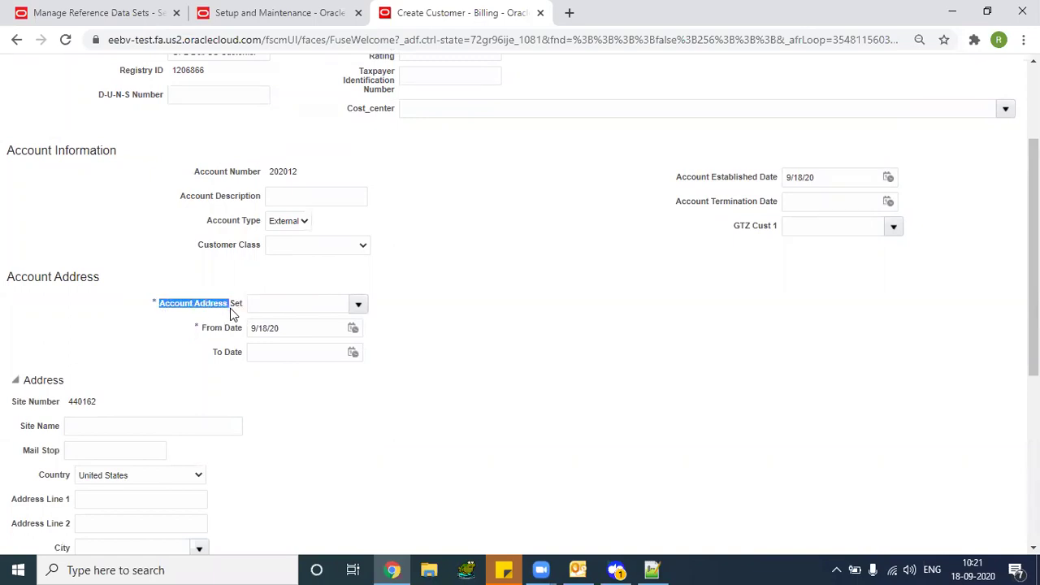
pyautogui.click(358, 304)
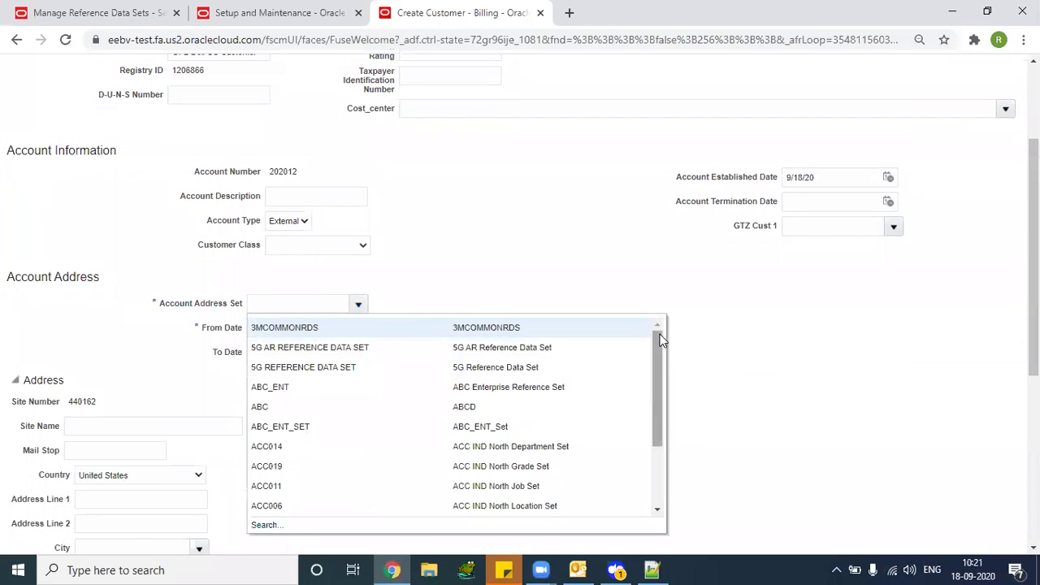
pyautogui.moveTo(661, 341)
pyautogui.mouseDown()
pyautogui.moveTo(662, 398)
pyautogui.moveTo(655, 331)
pyautogui.mouseUp()
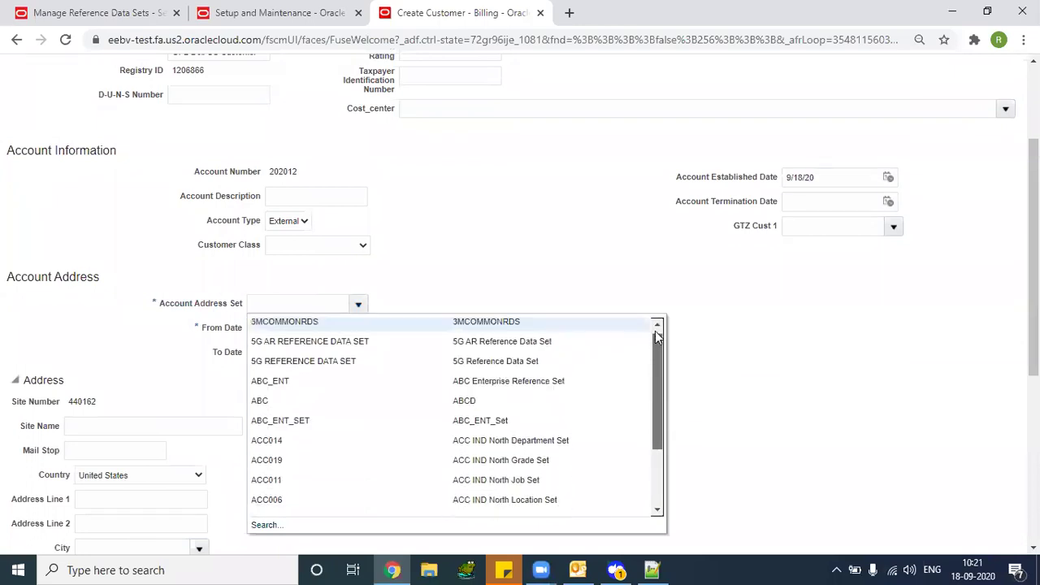
pyautogui.click(517, 428)
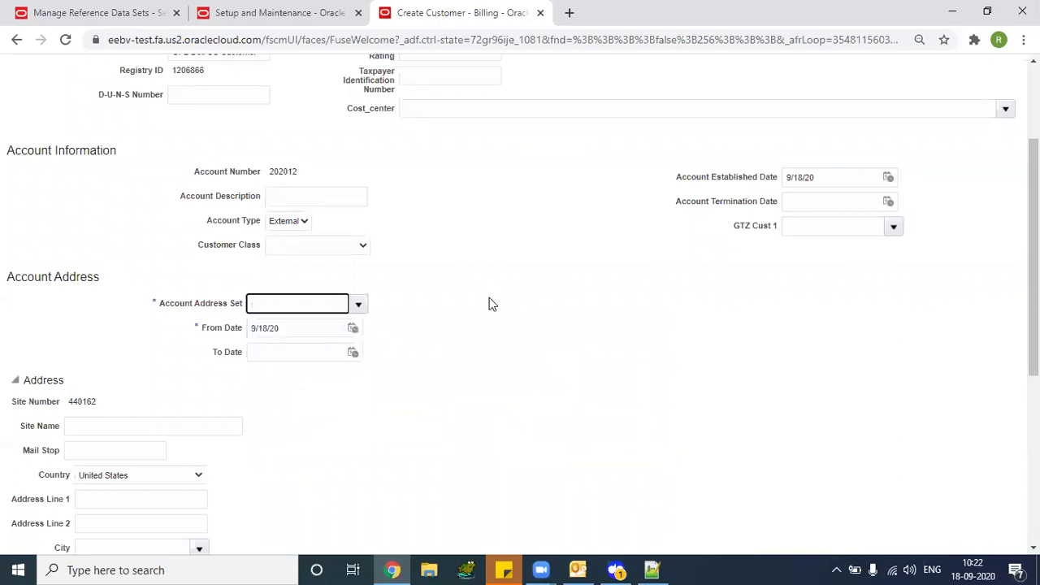
pyautogui.scroll(-1, 707, 261)
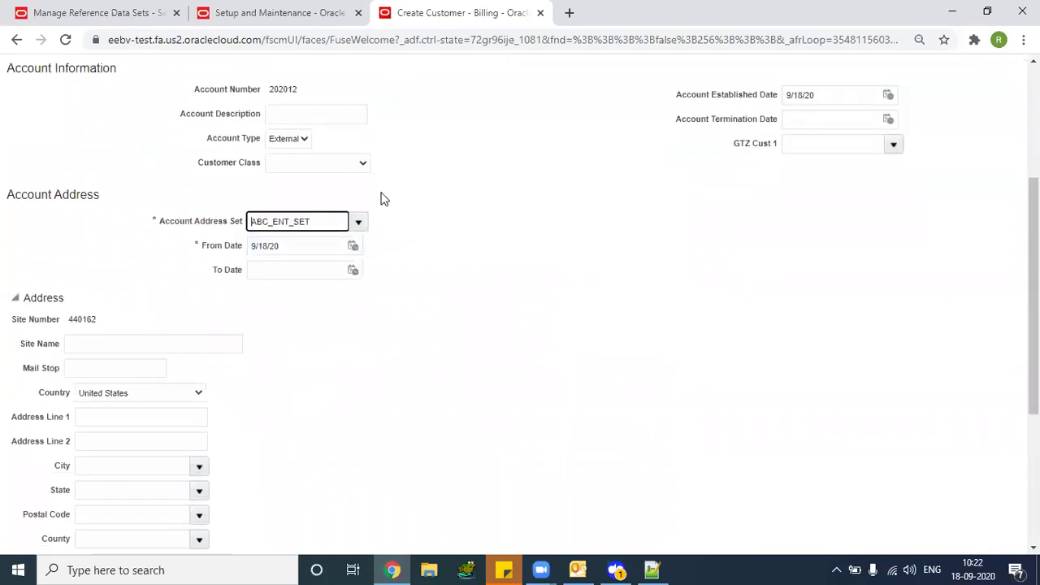
pyautogui.moveTo(318, 220); pyautogui.dragTo(219, 228)
pyautogui.click(496, 233)
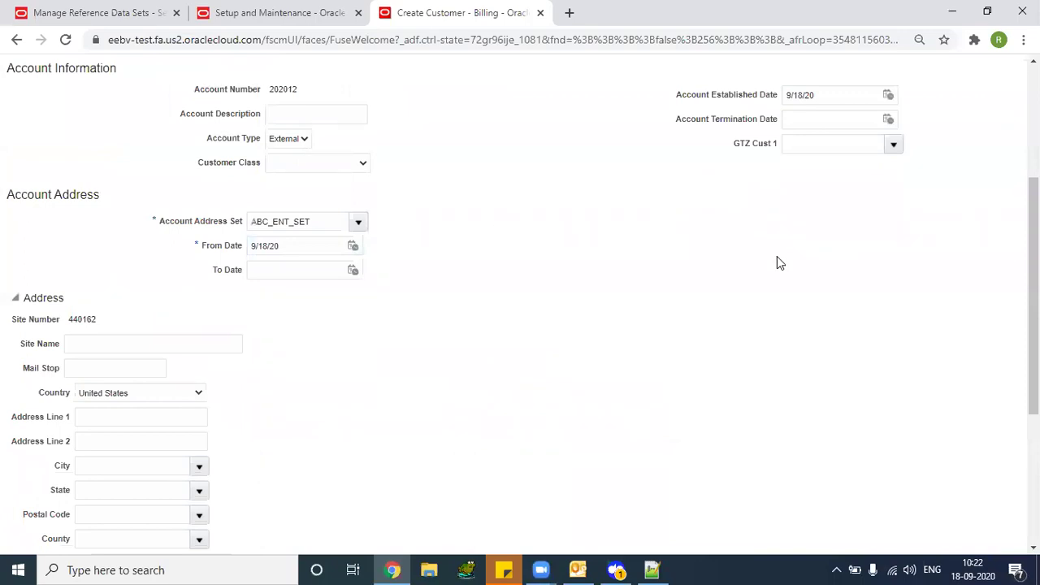
# Name the address site USSite and fill in its two street address lines, keeping United States as the country
pyautogui.scroll(-2, 988, 328)
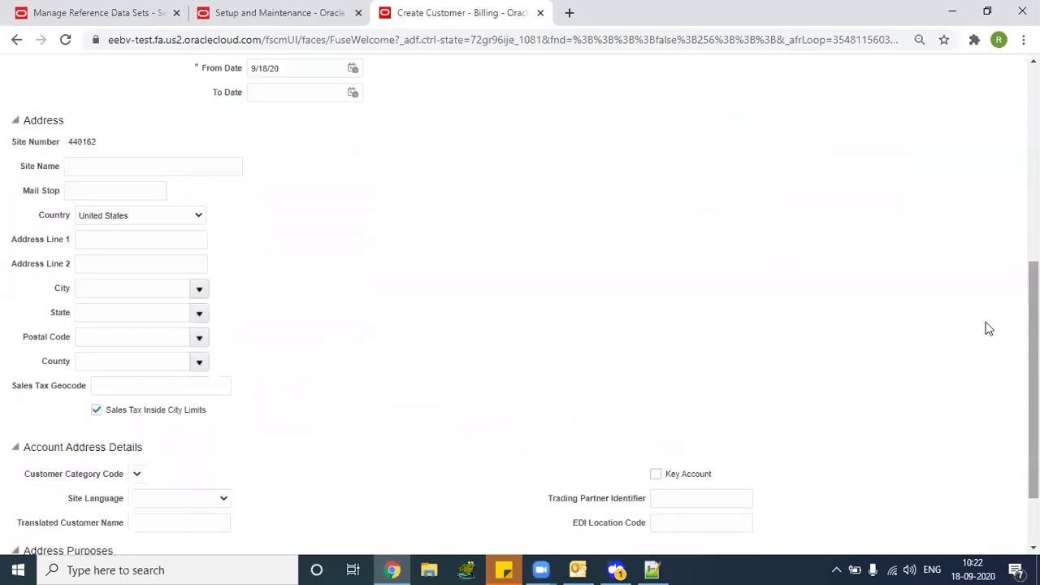
pyautogui.click(131, 166)
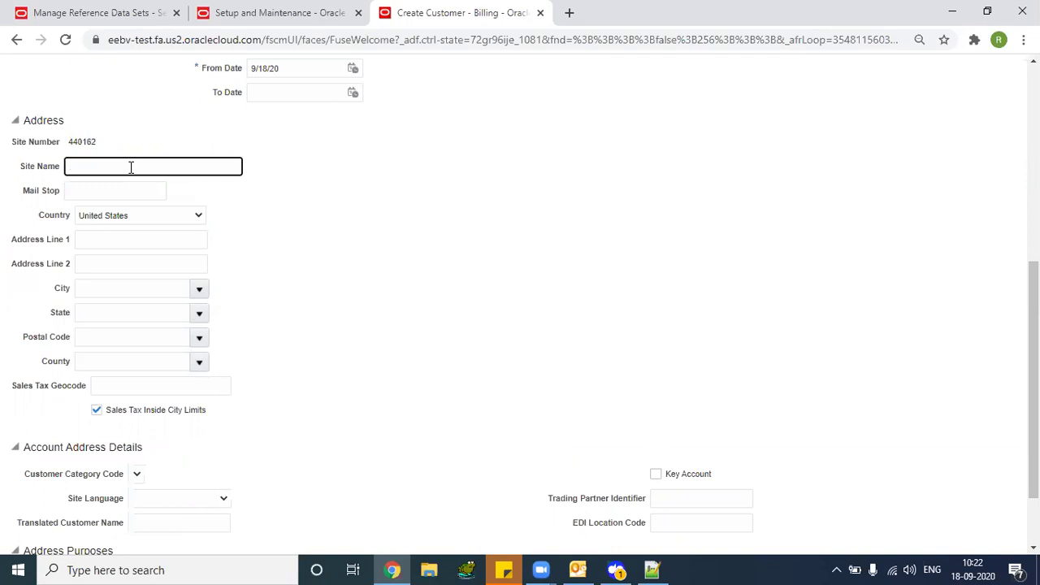
pyautogui.press('Tab')
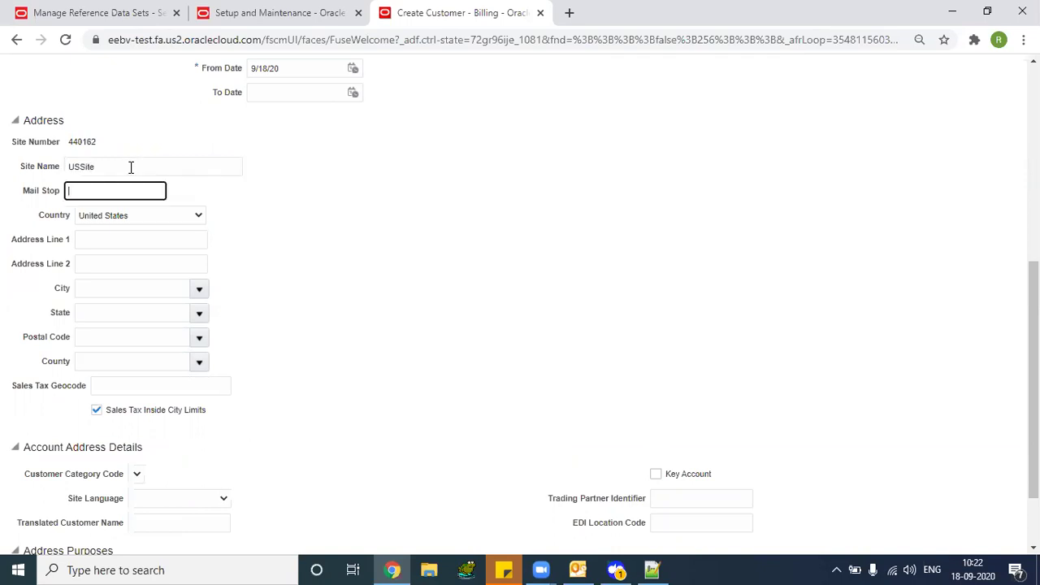
pyautogui.click(160, 238)
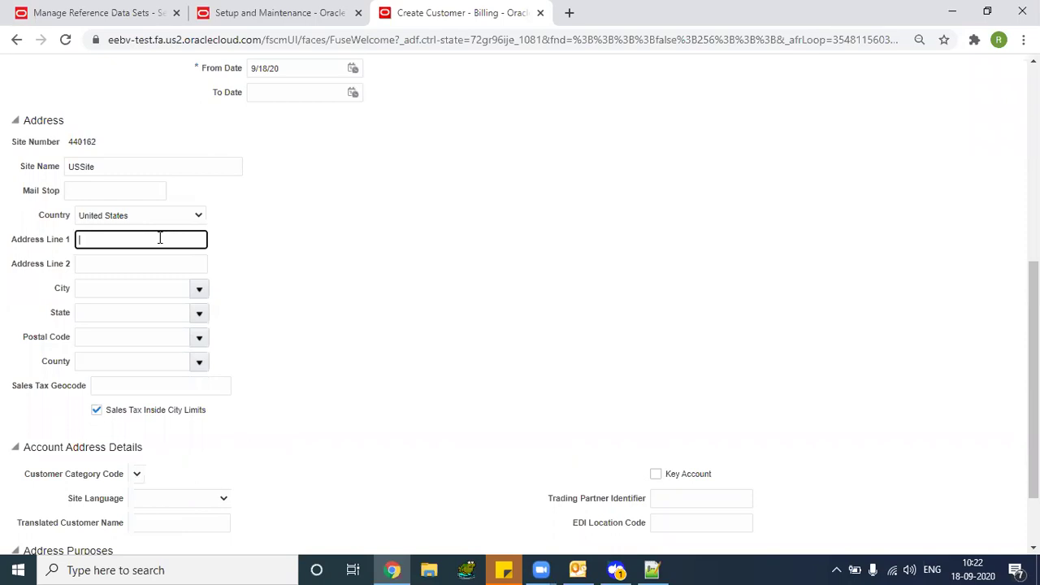
pyautogui.press('Tab')
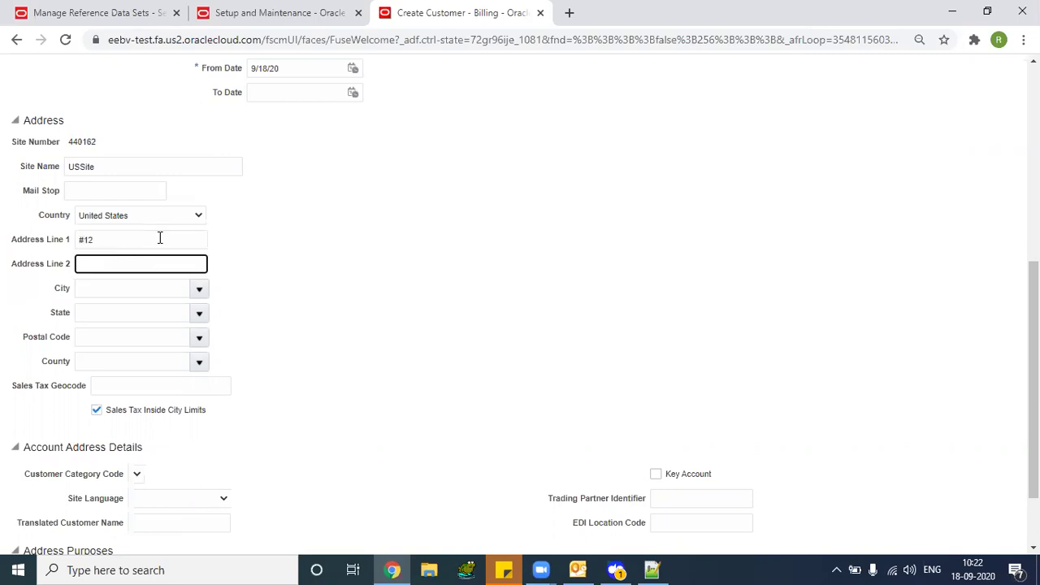
pyautogui.press('Tab')
# Search the city list for US and select USAF Academy, El Paso, CO for the site address
pyautogui.click(199, 289)
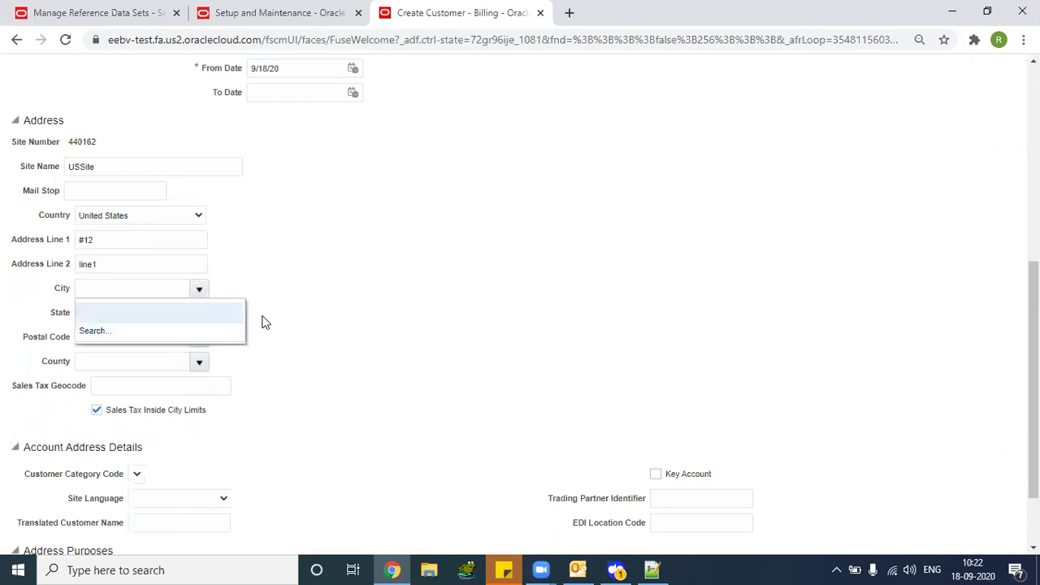
pyautogui.click(98, 331)
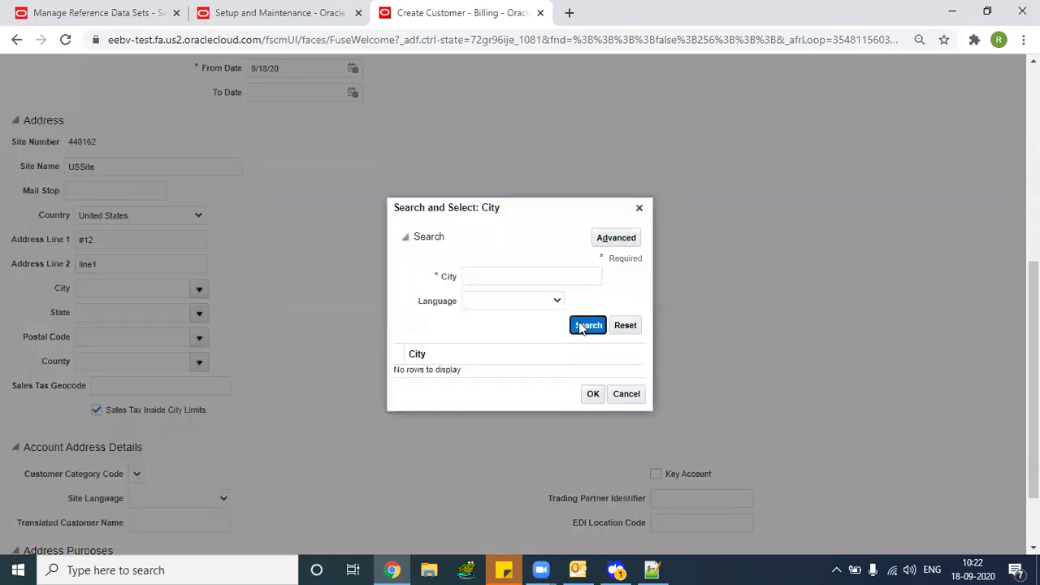
pyautogui.click(581, 326)
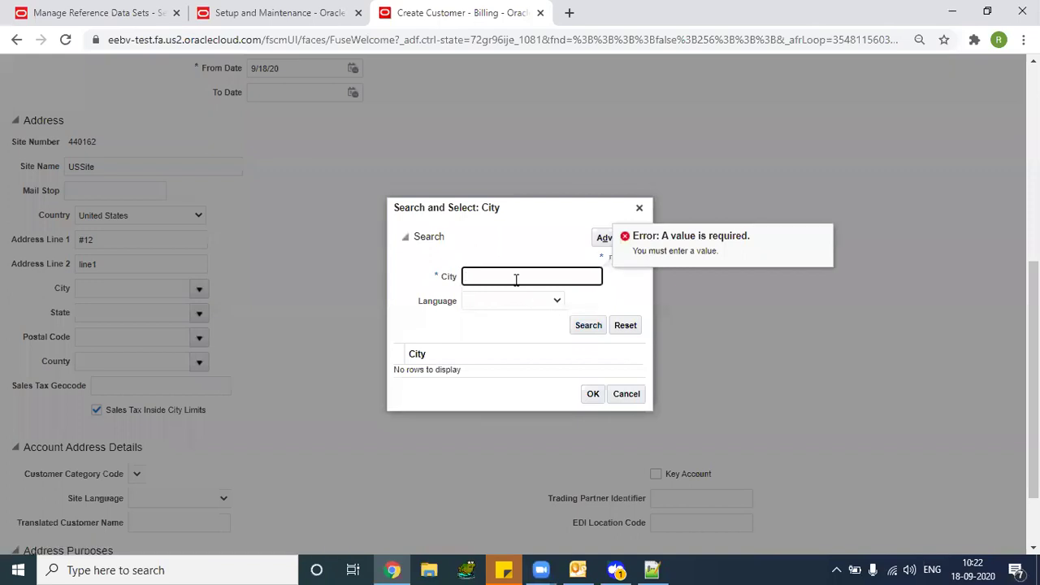
pyautogui.write('US')
pyautogui.press('Return')
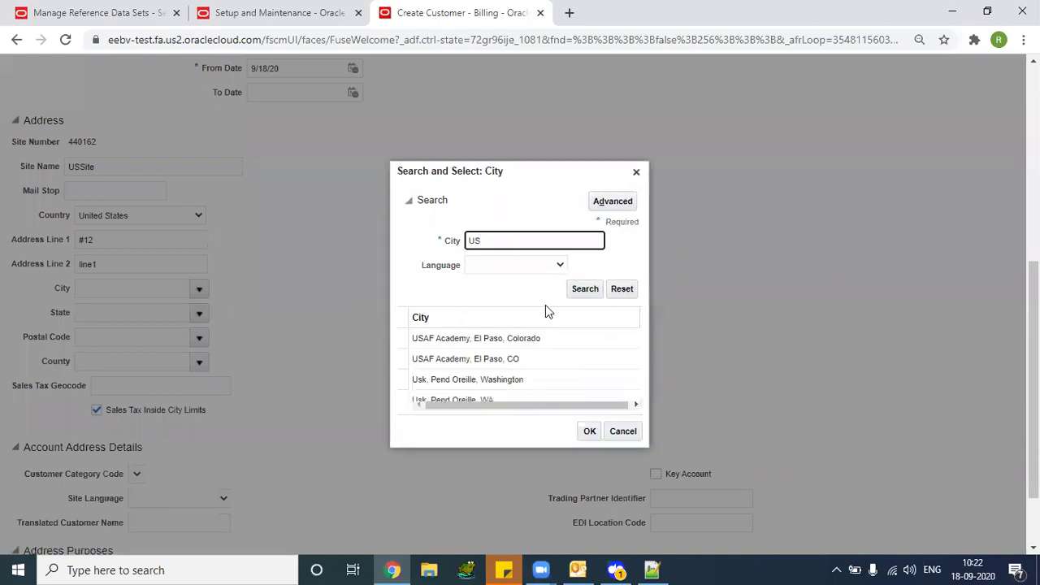
pyautogui.doubleClick(482, 357)
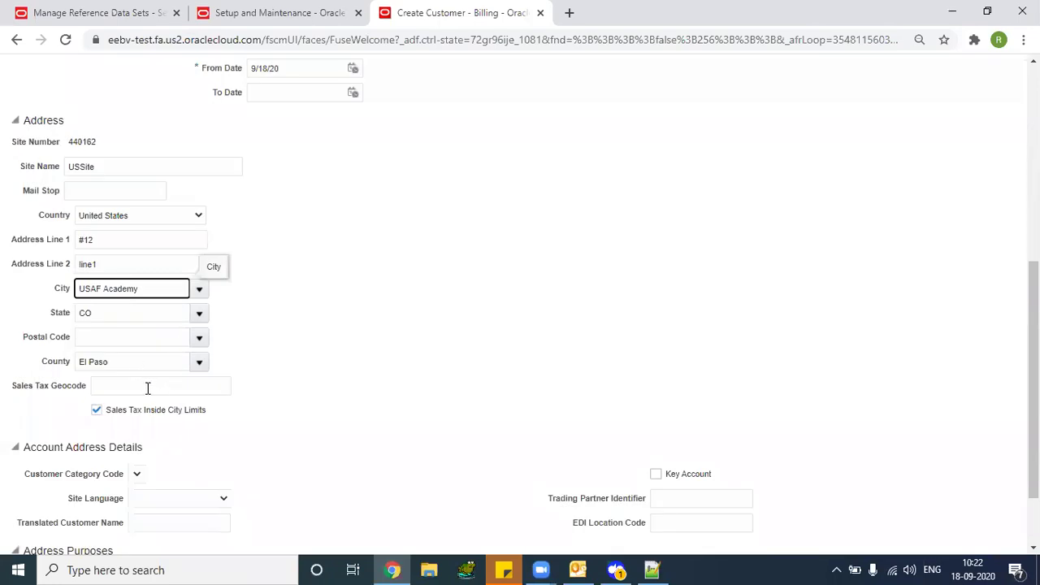
# Add an address purpose row to the site and set its purpose to Bill to
pyautogui.scroll(-1, 294, 373)
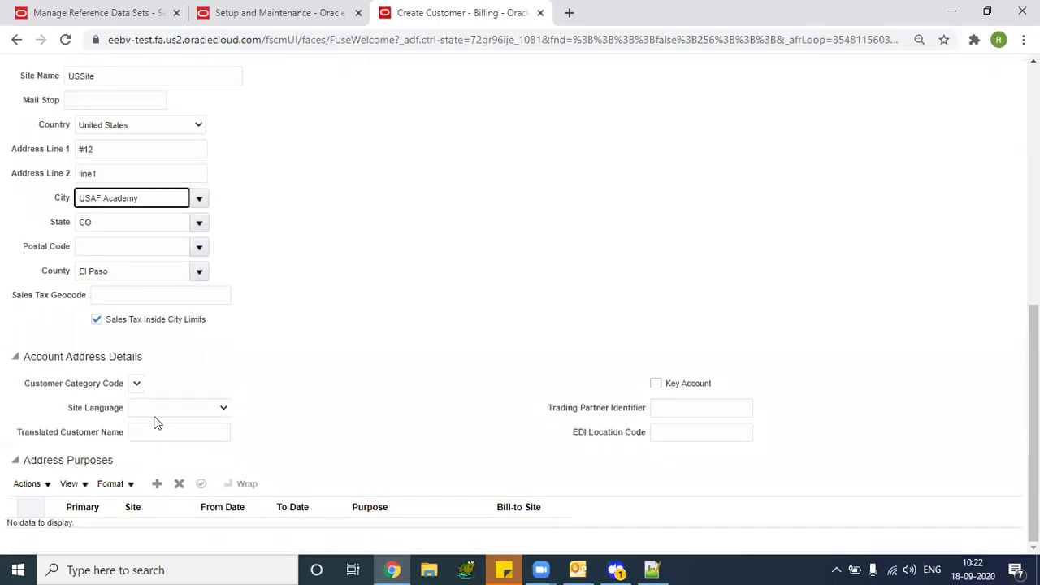
pyautogui.click(157, 485)
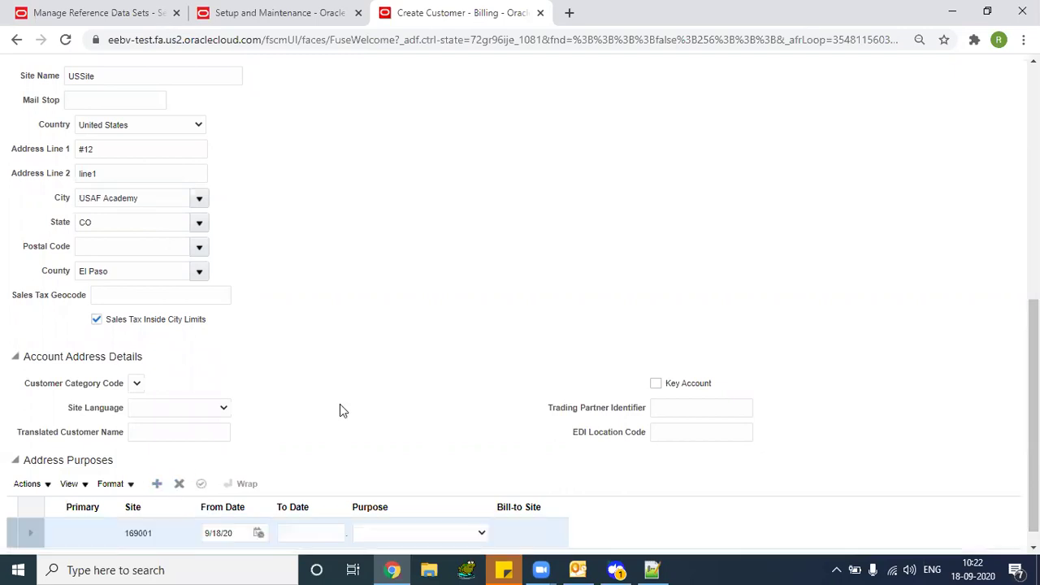
pyautogui.scroll(-1, 923, 387)
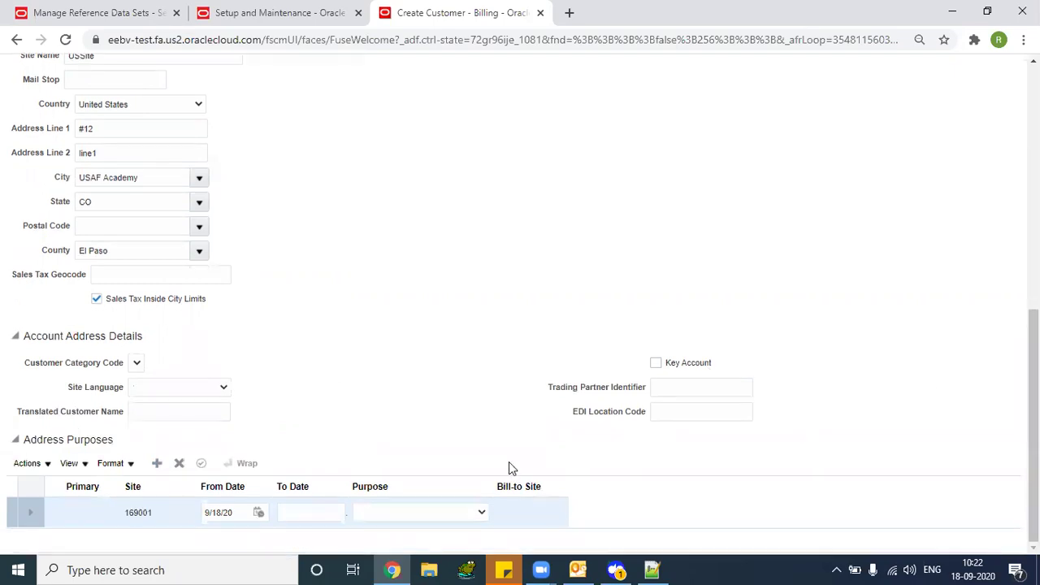
pyautogui.click(480, 512)
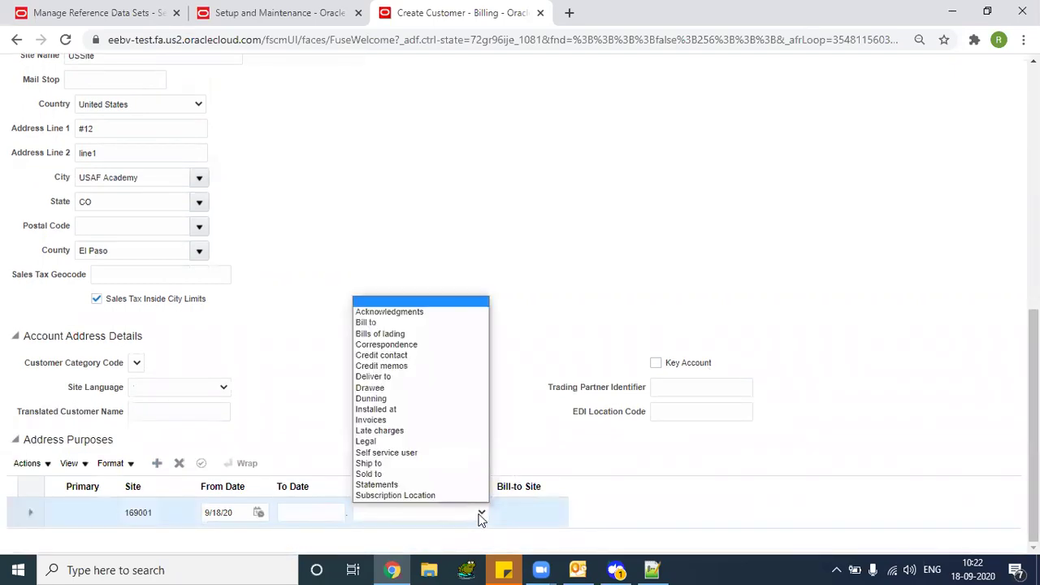
pyautogui.click(400, 322)
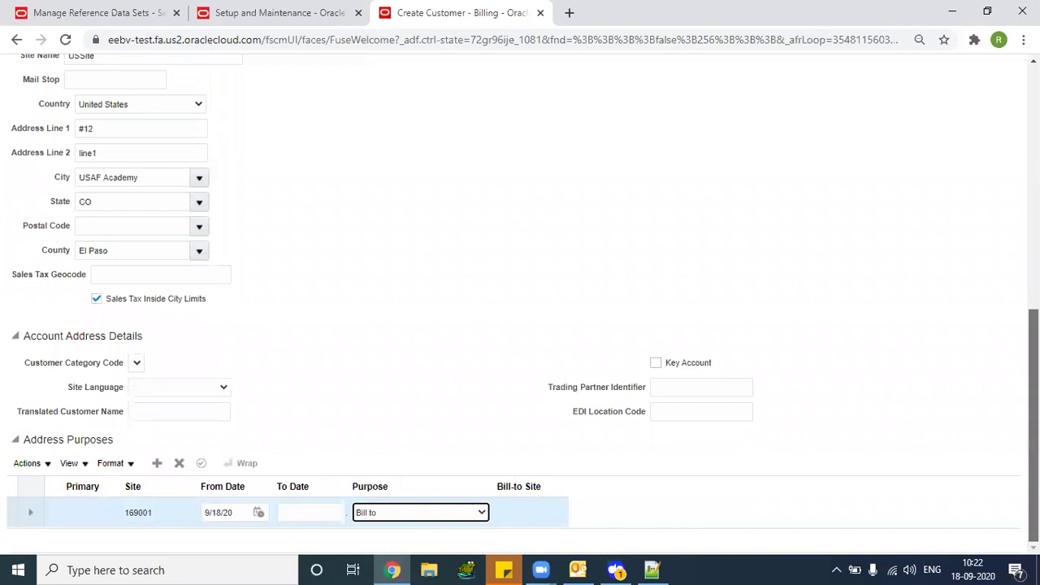
# Add a second address purpose row and set its purpose to Ship to
pyautogui.click(157, 463)
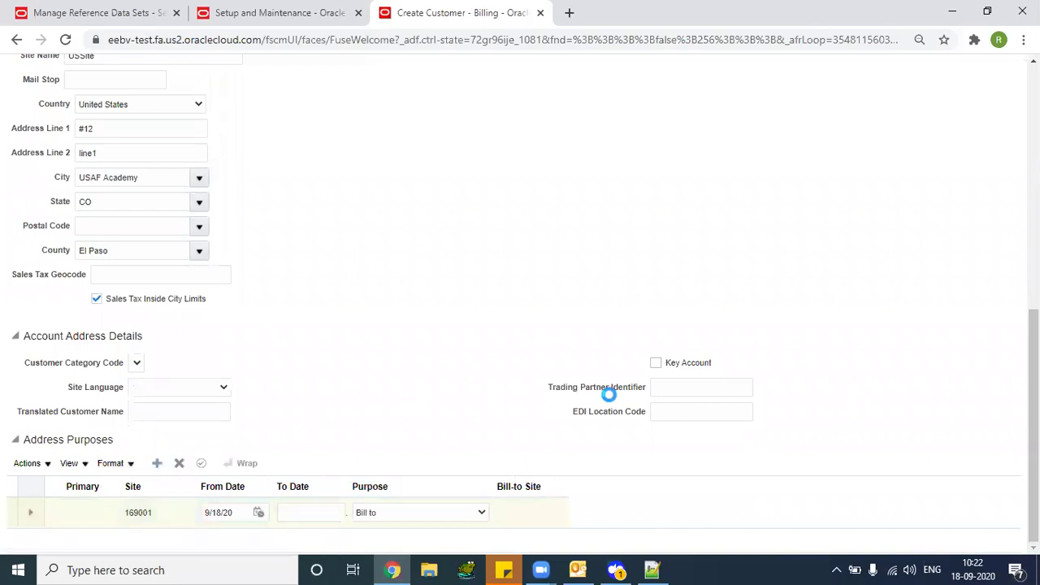
pyautogui.scroll(-1, 390, 453)
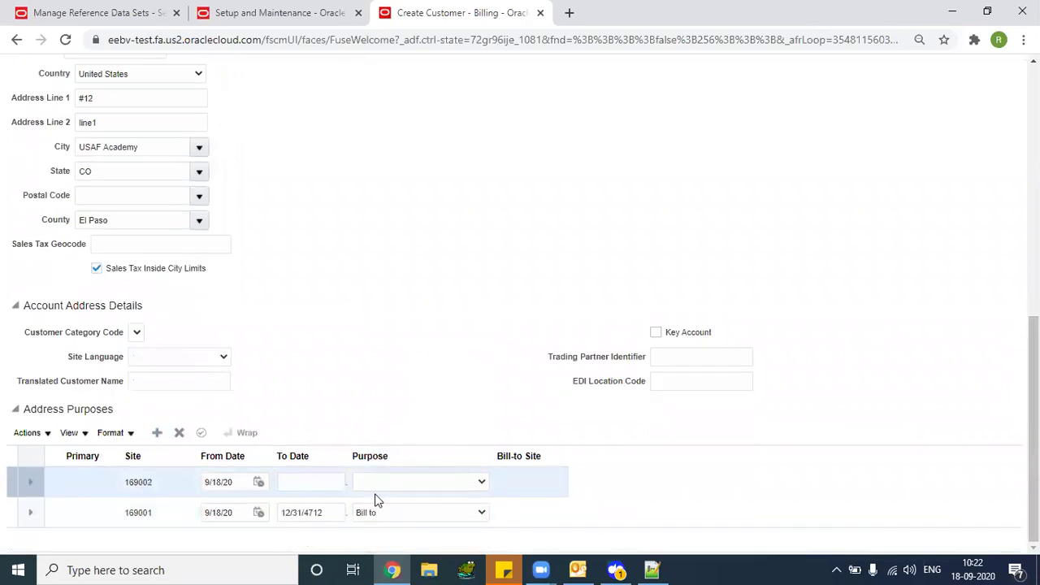
pyautogui.click(460, 485)
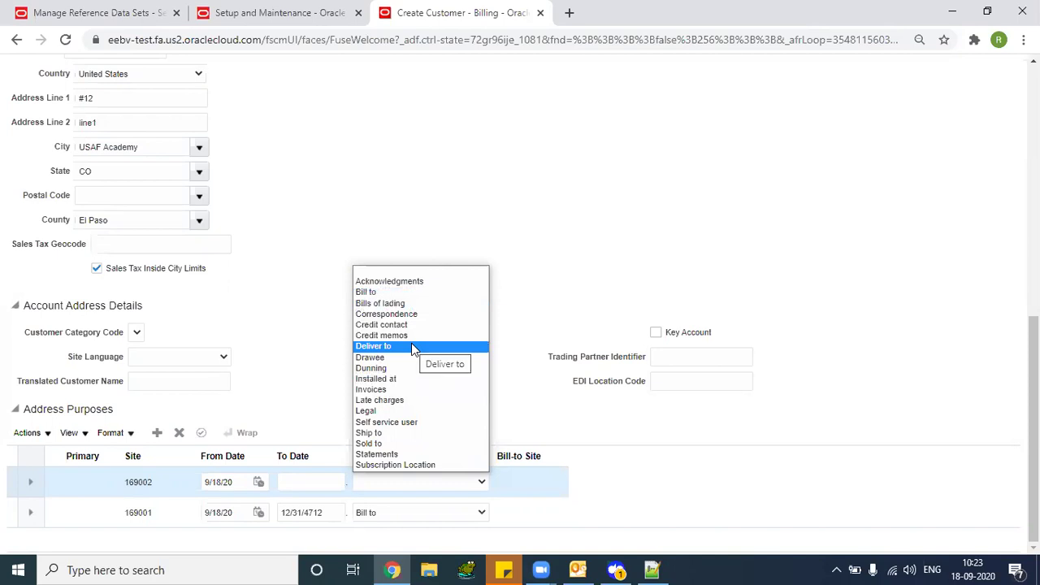
pyautogui.click(398, 434)
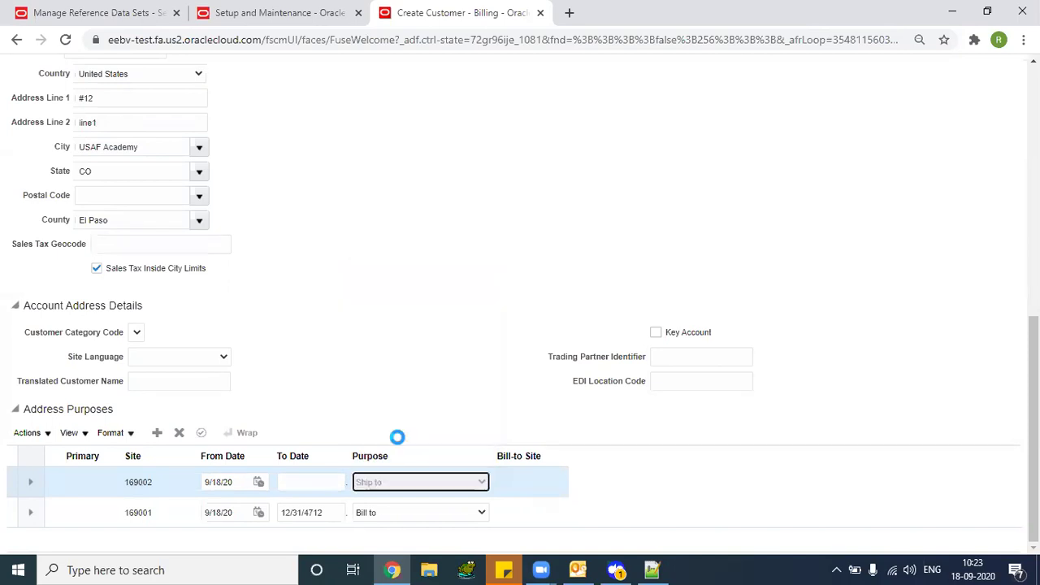
# Mark the Bill to row as the primary address purpose
pyautogui.click(181, 488)
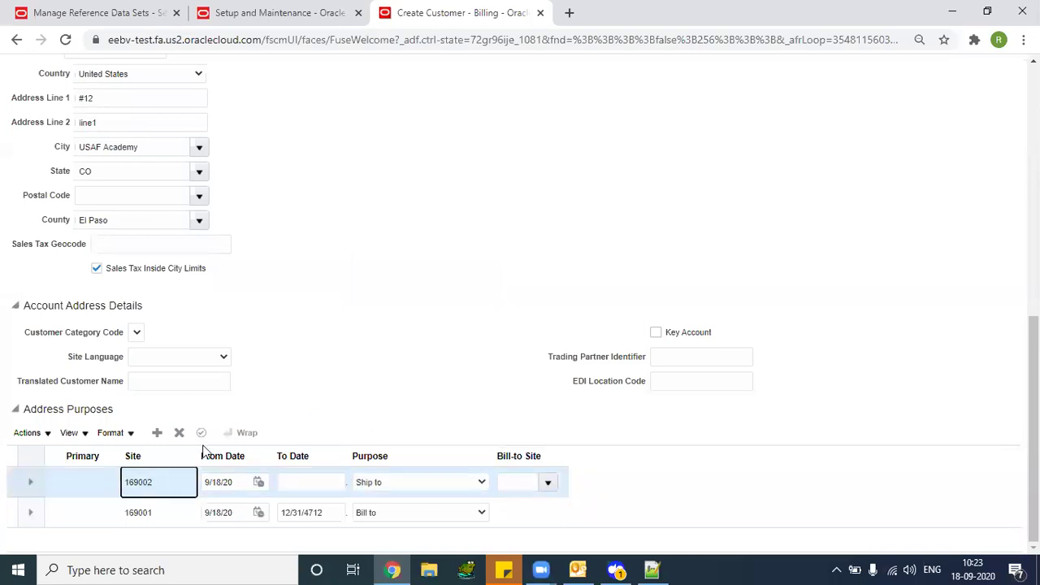
pyautogui.click(159, 510)
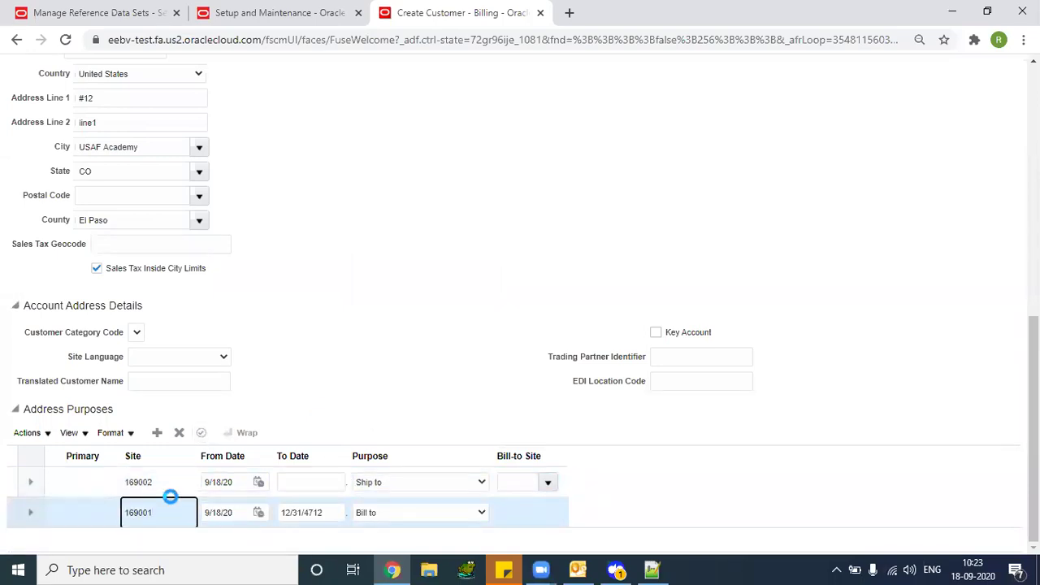
pyautogui.click(201, 434)
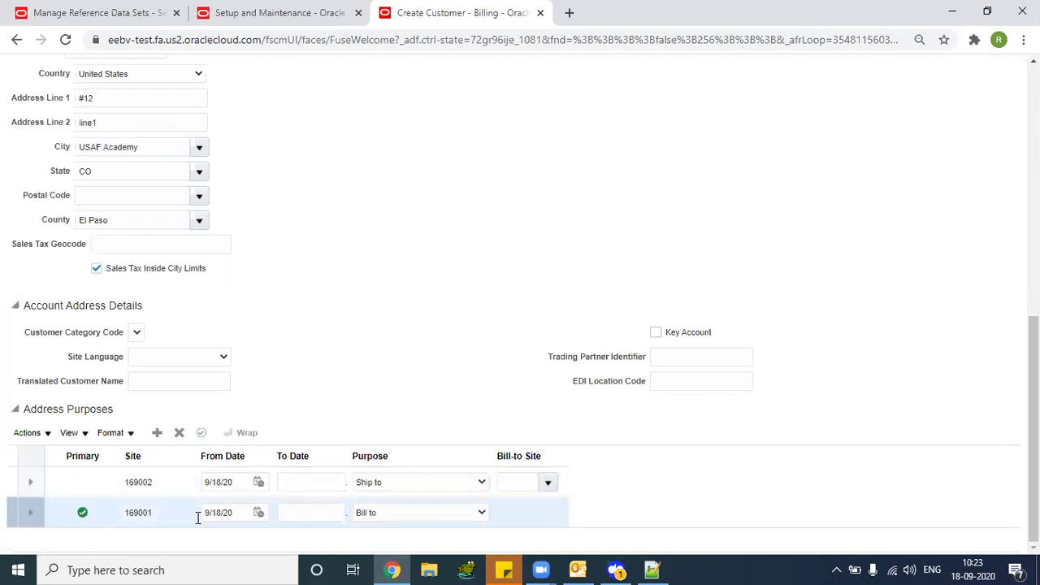
# Copy the organization name and try to save and close the new customer
pyautogui.scroll(7, 520, 300)
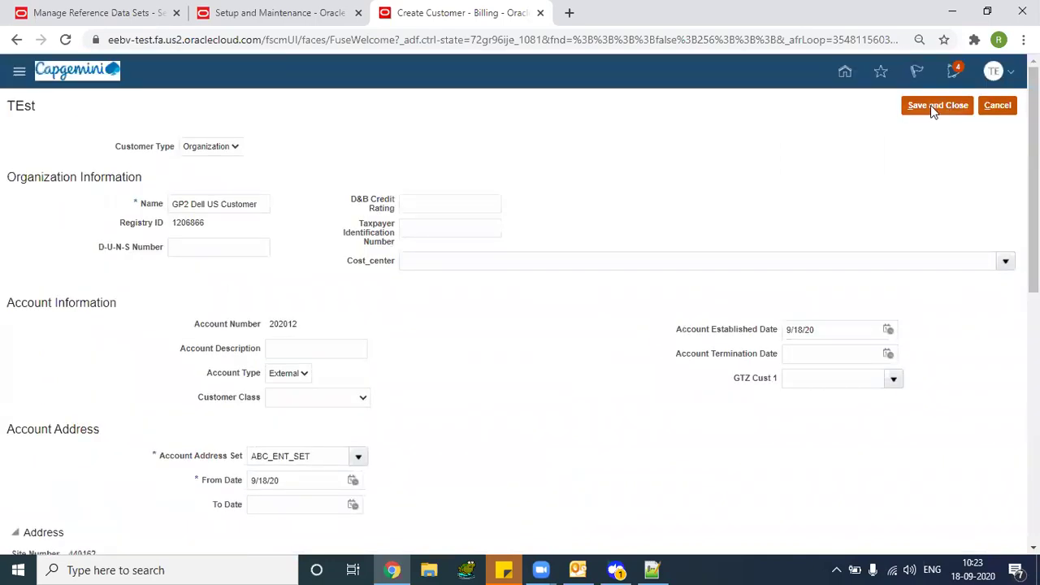
pyautogui.tripleClick(248, 201)
pyautogui.hotkey('ctrl', 'c')
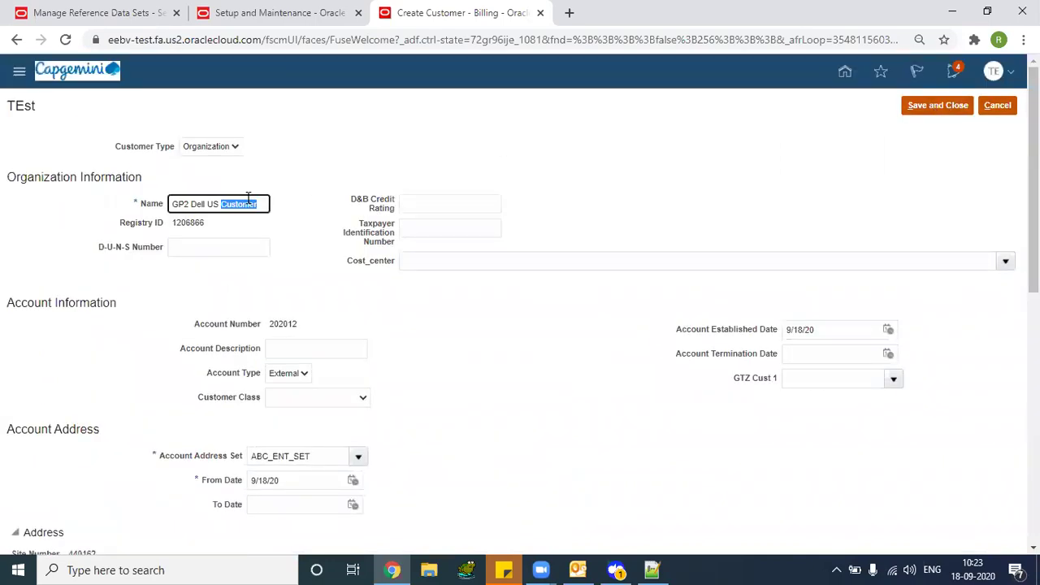
pyautogui.click(951, 104)
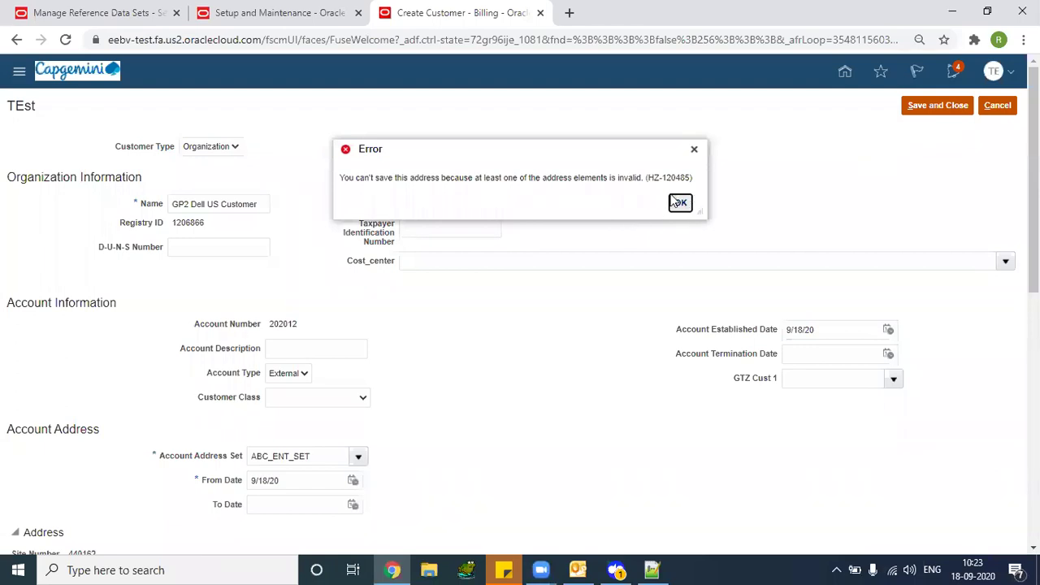
pyautogui.click(677, 204)
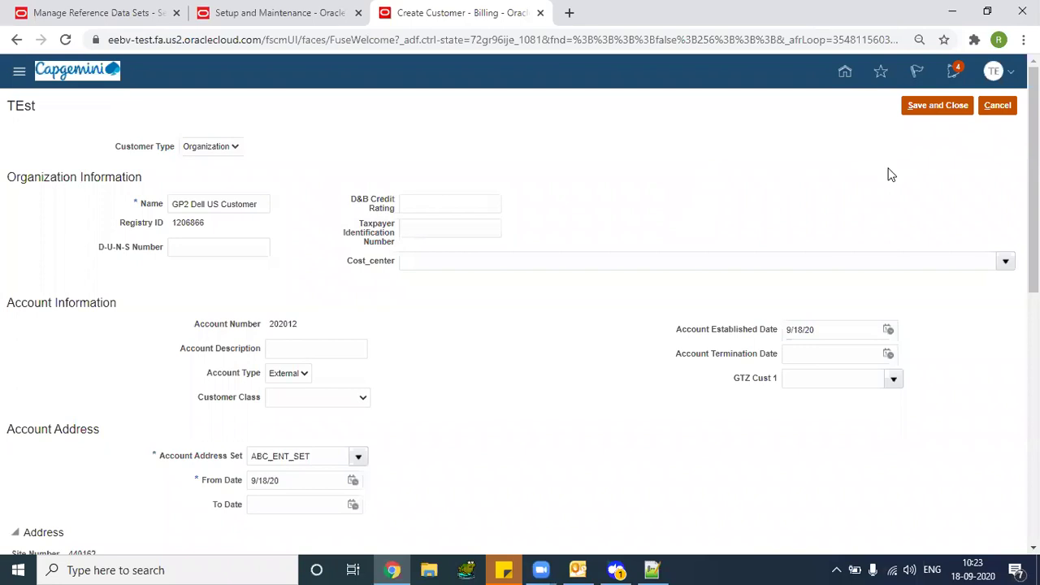
# Choose the listed postal code for the USSite address, and save and close the new customer
pyautogui.scroll(-2, 1033, 203)
pyautogui.scroll(-4, 520, 305)
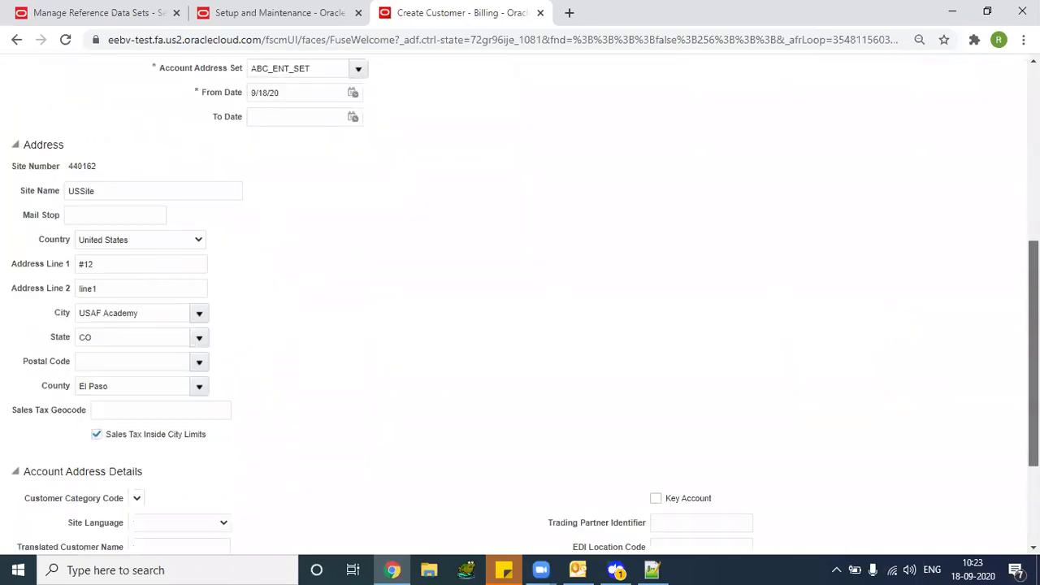
pyautogui.click(171, 362)
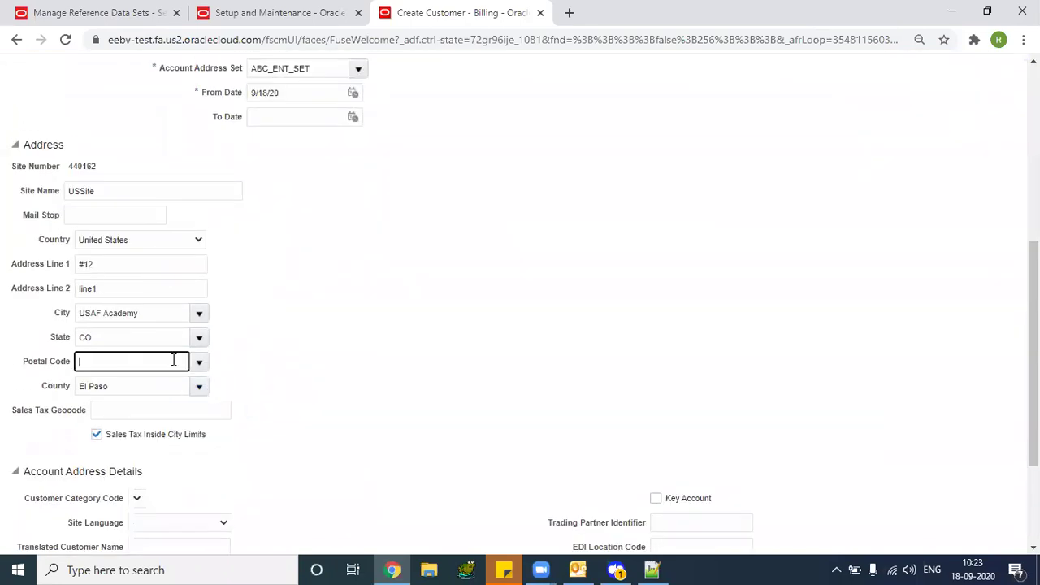
pyautogui.click(199, 363)
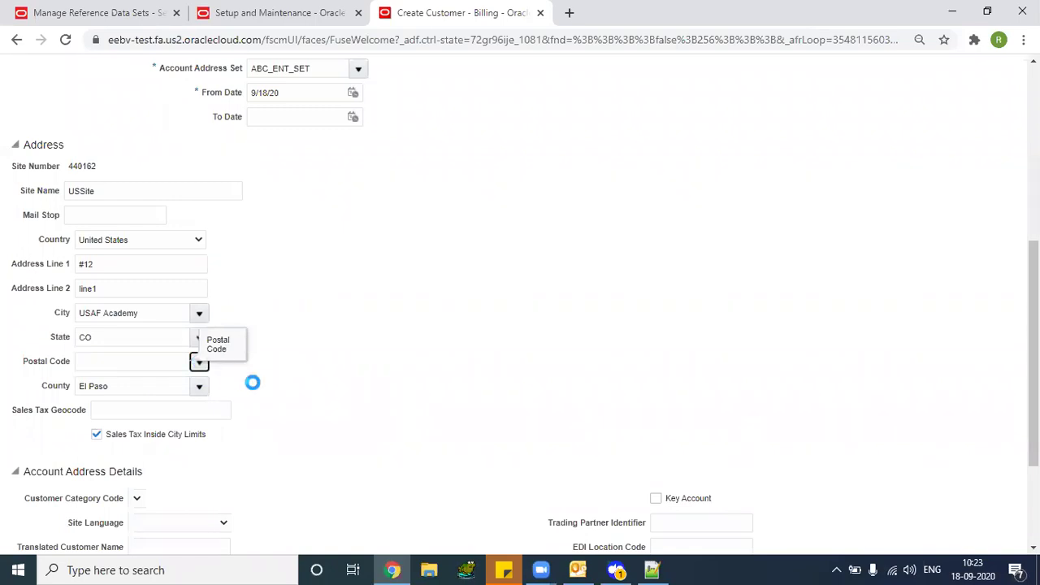
pyautogui.click(175, 404)
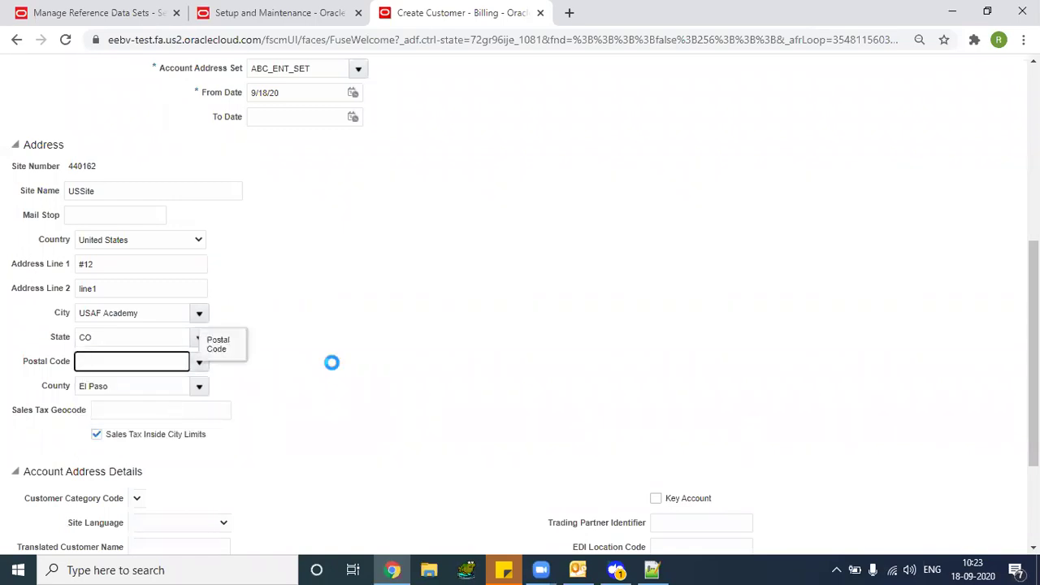
pyautogui.scroll(5, 944, 102)
pyautogui.click(939, 71)
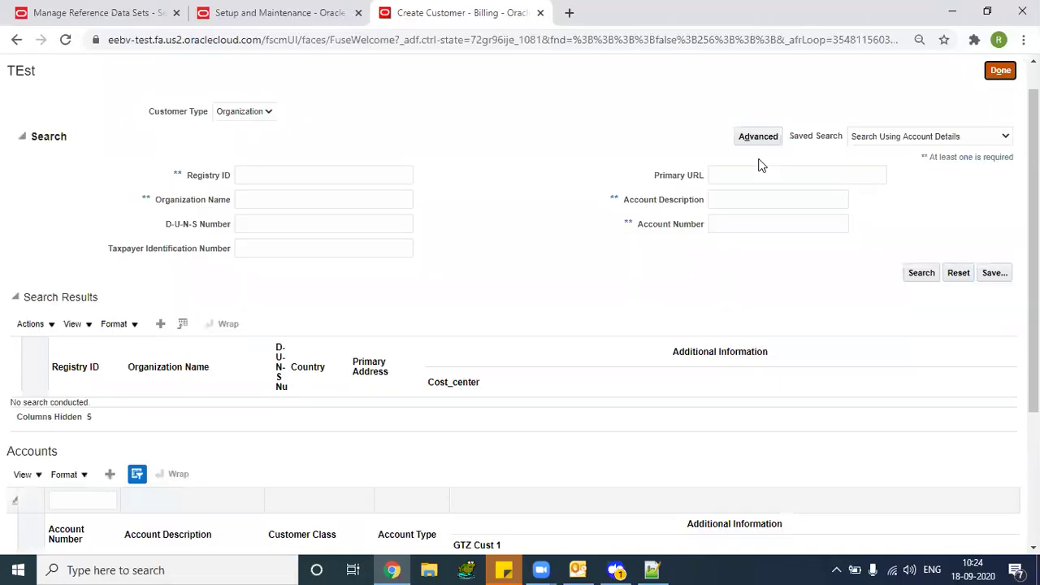
# Search the customers for the organization name GP2 Dell US Customer
pyautogui.click(323, 197)
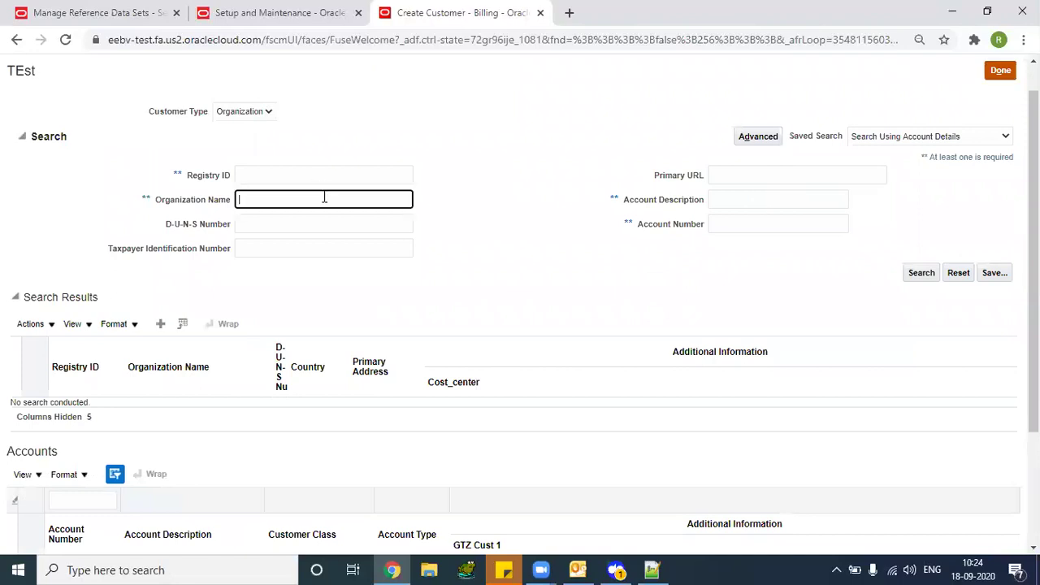
pyautogui.hotkey('ctrl', 'v')
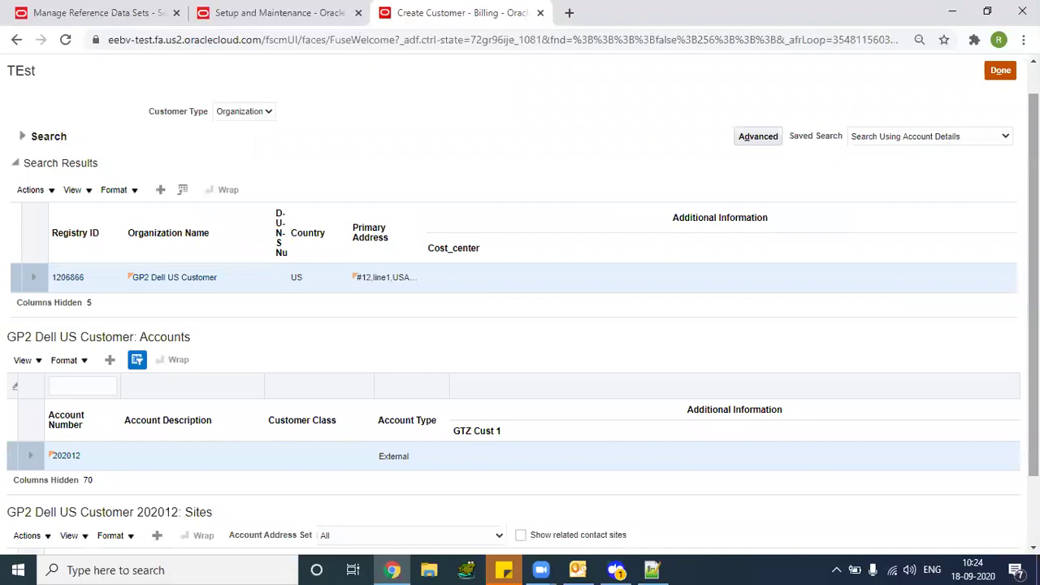
pyautogui.scroll(-3, 1033, 325)
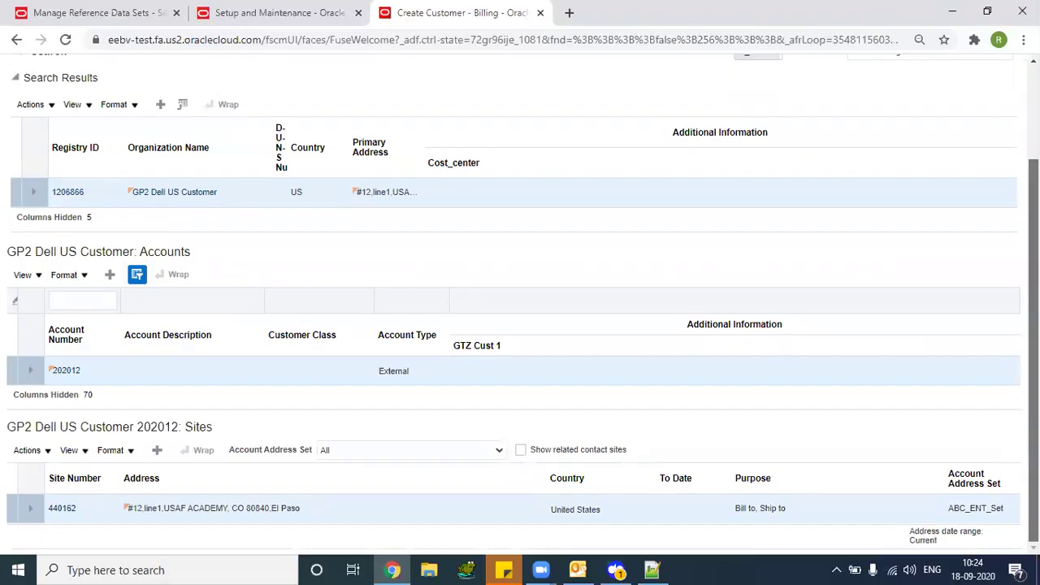
pyautogui.scroll(1, 249, 261)
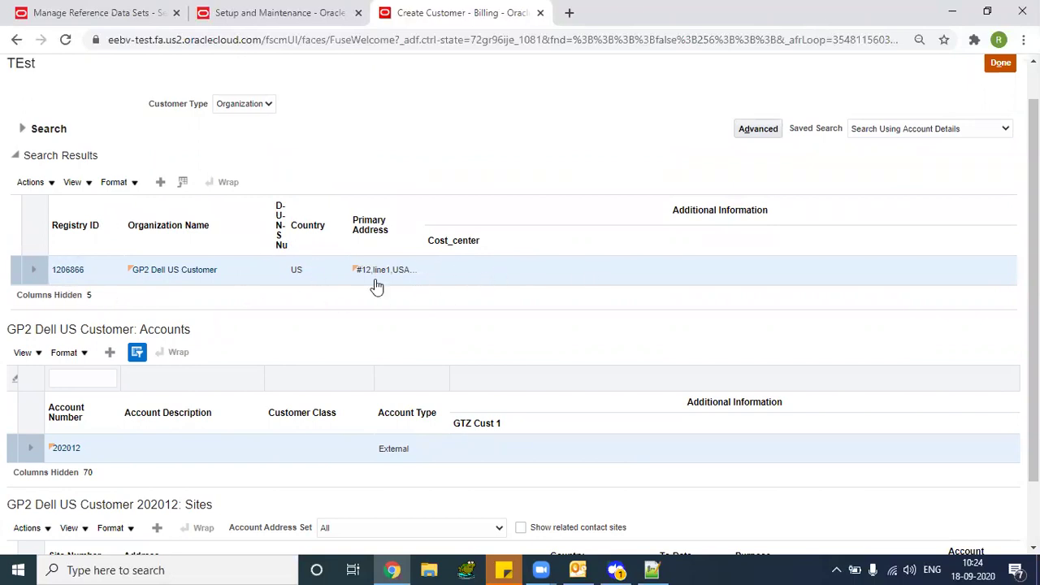
# Examine the customer's organization, account and site rows, including the site's account address set
pyautogui.click(467, 271)
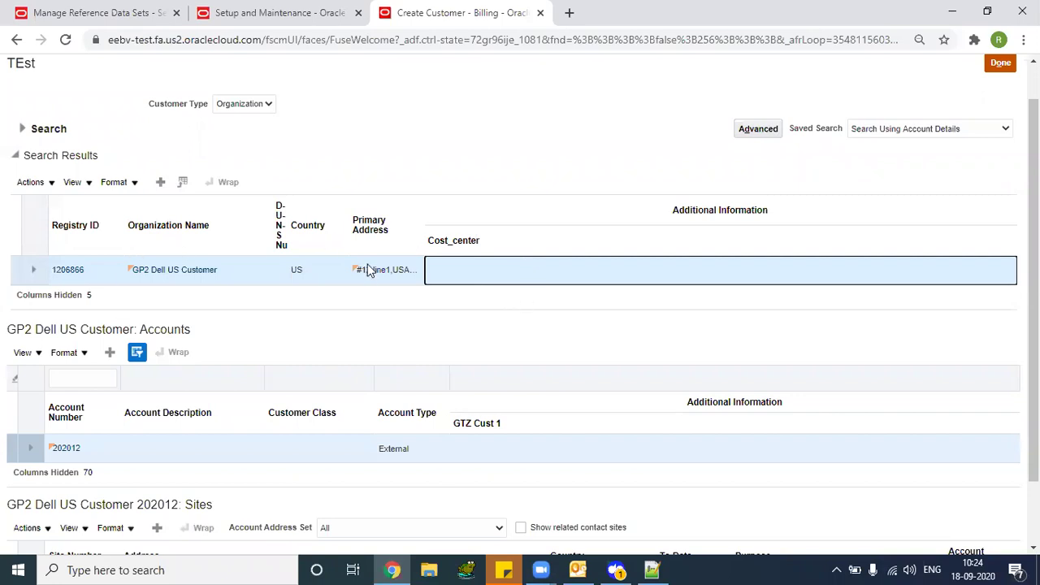
pyautogui.scroll(-1, 700, 357)
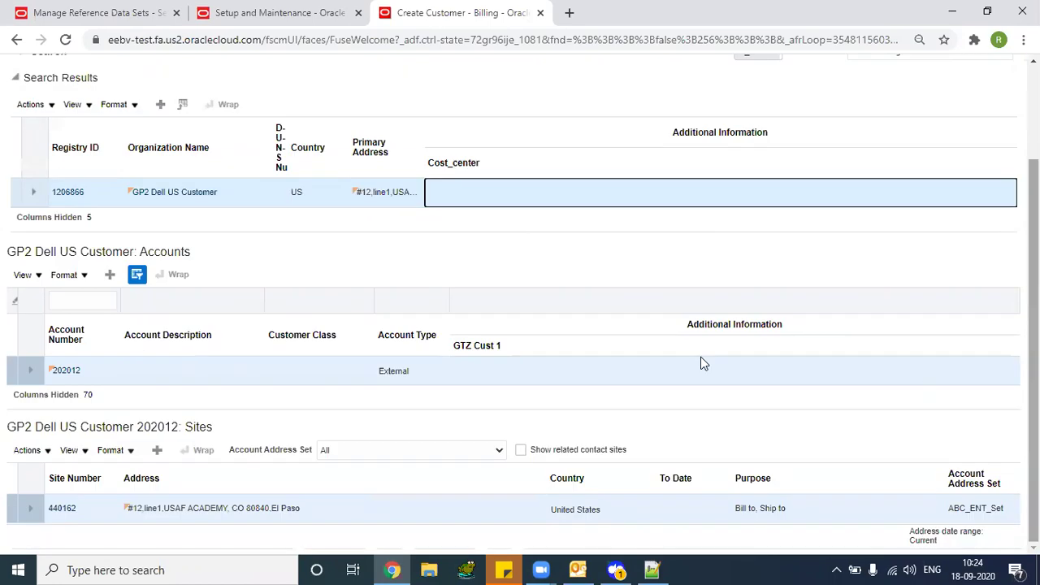
pyautogui.click(470, 379)
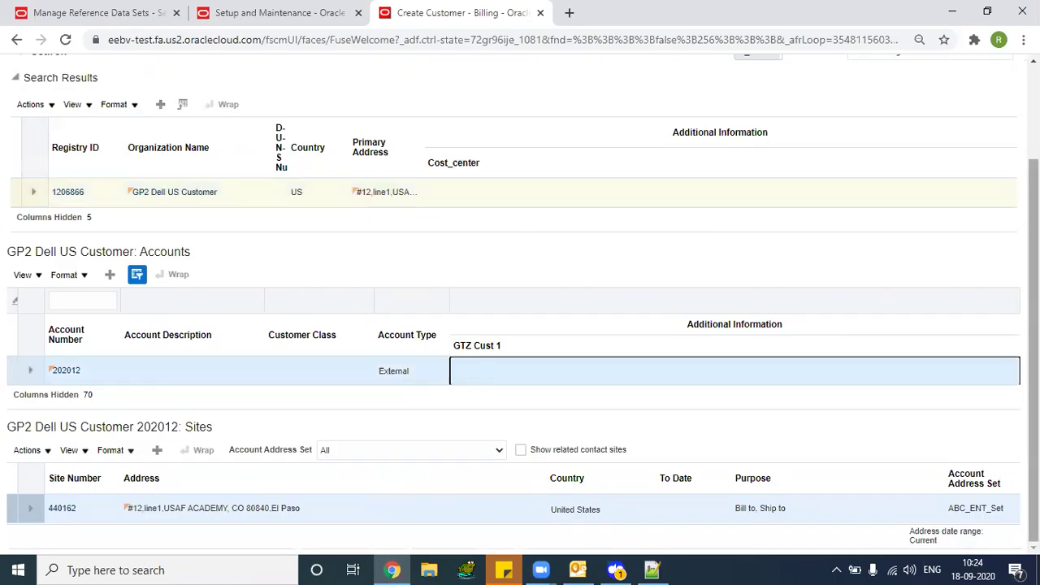
pyautogui.click(330, 514)
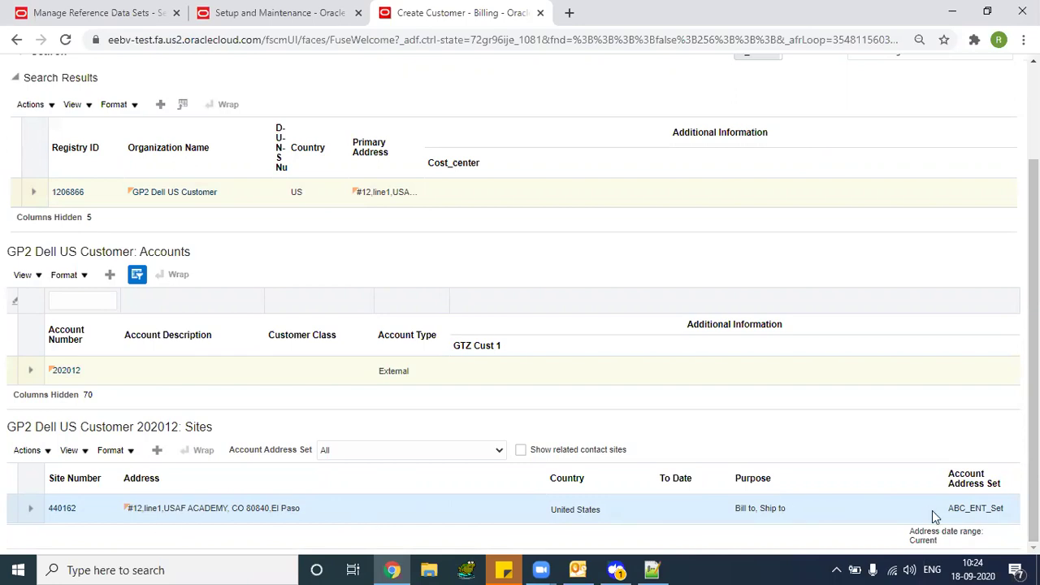
pyautogui.doubleClick(1003, 507)
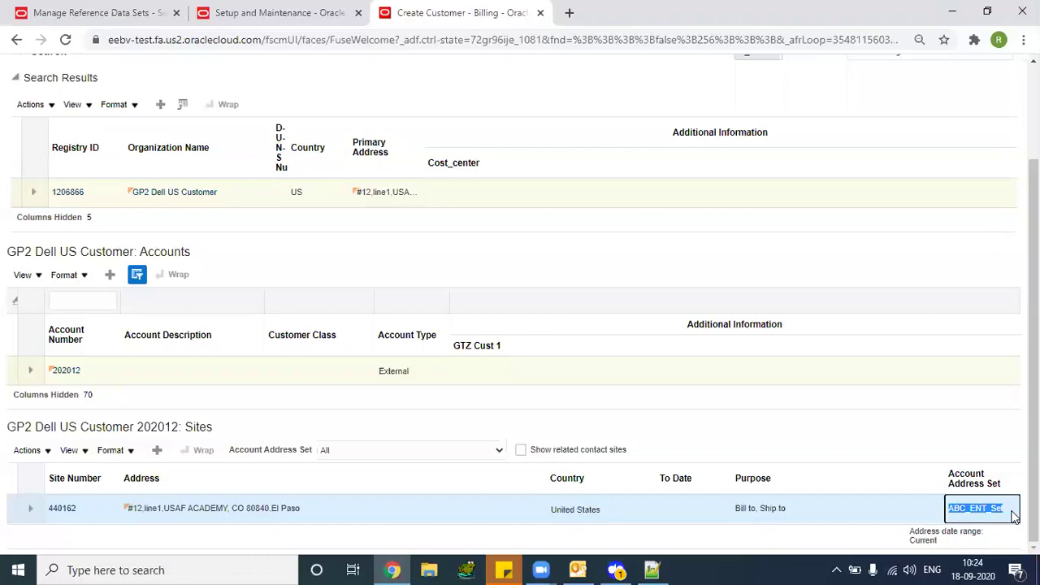
# Start a new site for the customer account and enter COMMON as its account address set
pyautogui.click(160, 453)
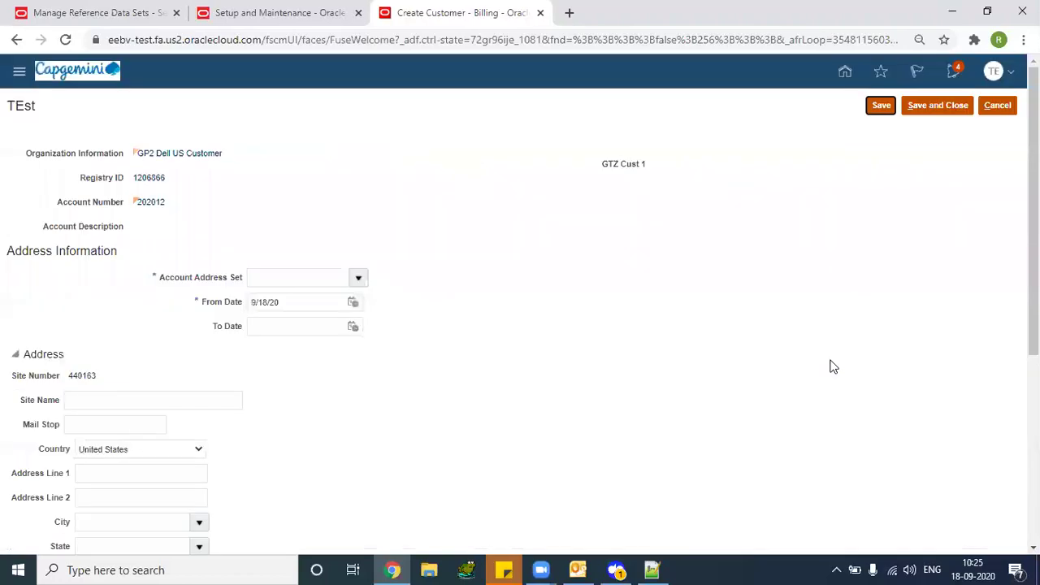
pyautogui.click(360, 210)
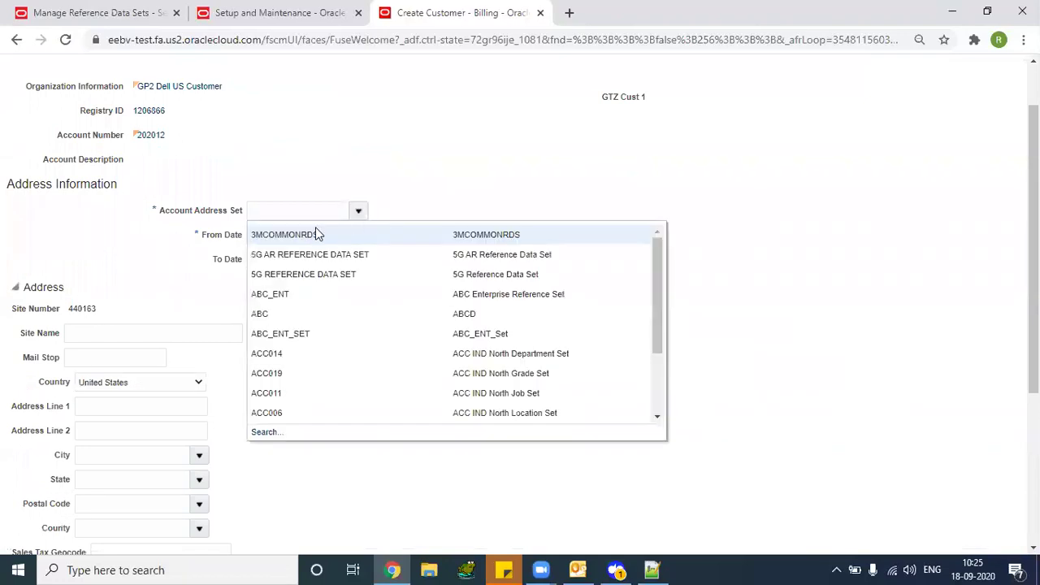
pyautogui.click(286, 213)
pyautogui.write('COMMON')
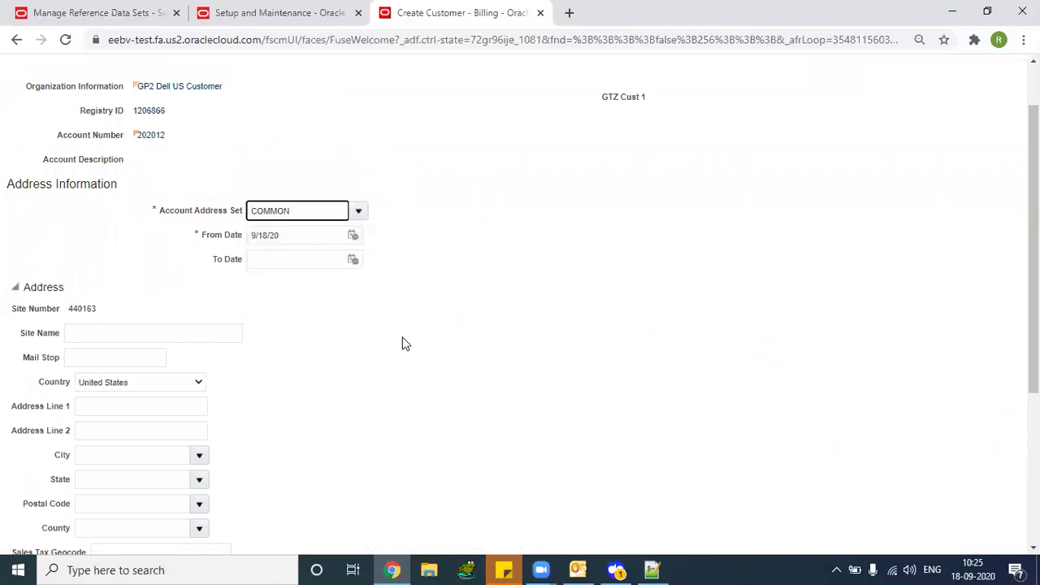
pyautogui.press('Tab')
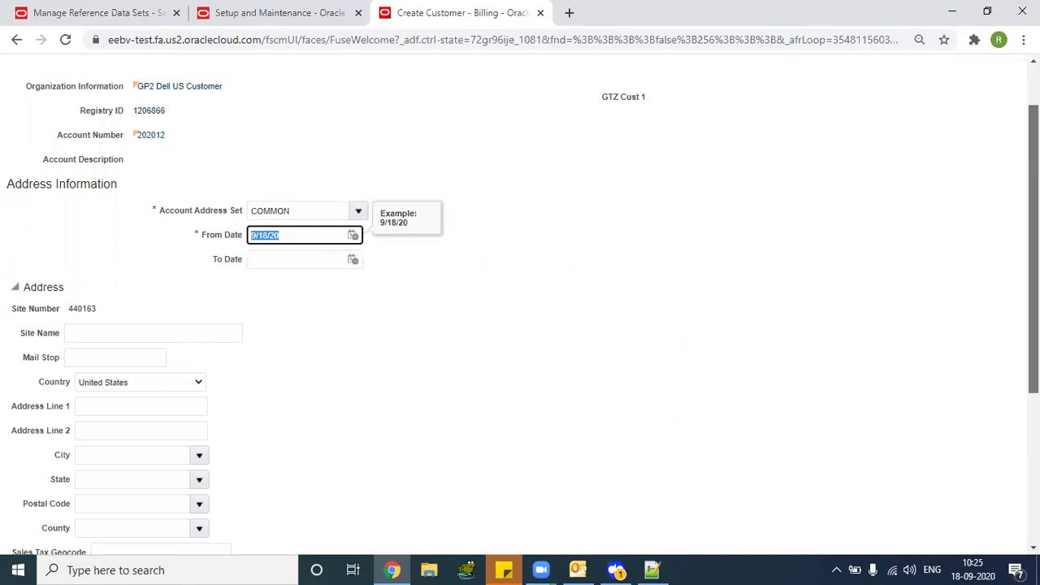
# Name the new site TesSite2 and enter Line1 and Line2 as its address lines
pyautogui.scroll(-2, 168, 235)
pyautogui.click(124, 156)
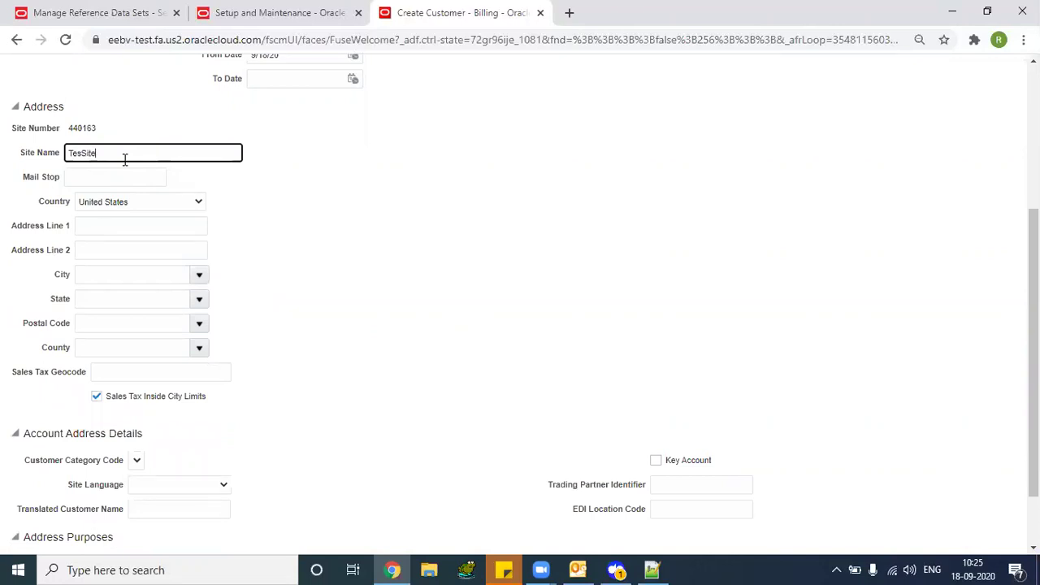
pyautogui.write('TesSite2')
pyautogui.press('Tab')
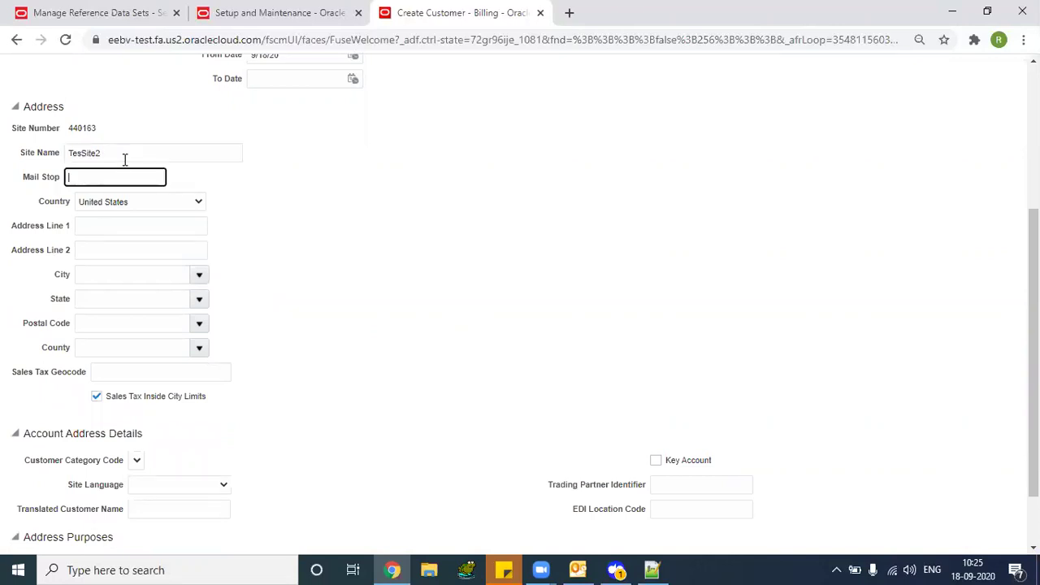
pyautogui.click(167, 225)
pyautogui.write('Line1')
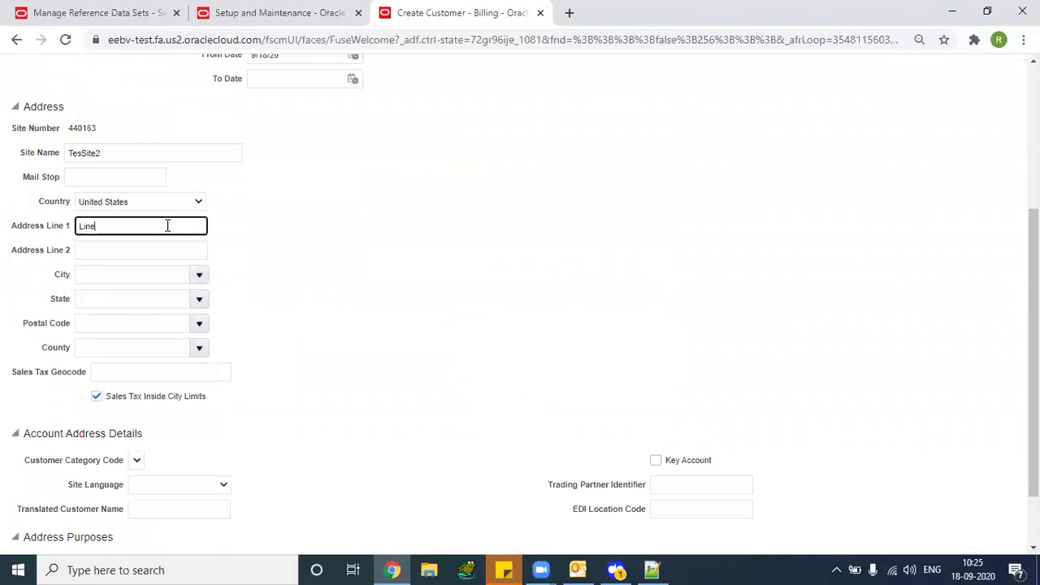
pyautogui.press('Tab')
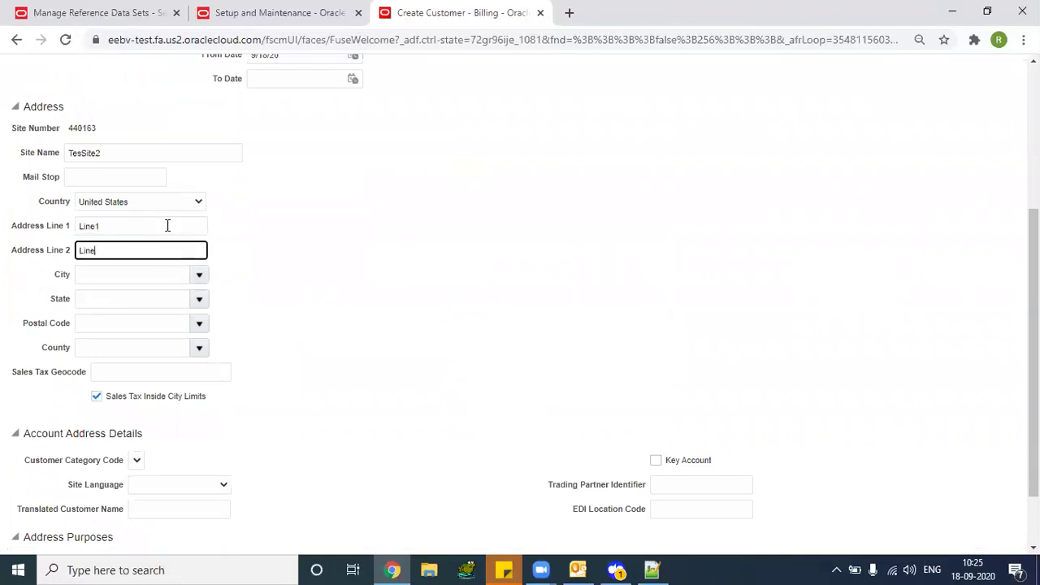
pyautogui.press('Tab')
# Look up US in the city search, select USAF Academy, and choose the listed postal code for the site
pyautogui.write('US')
pyautogui.press('Tab')
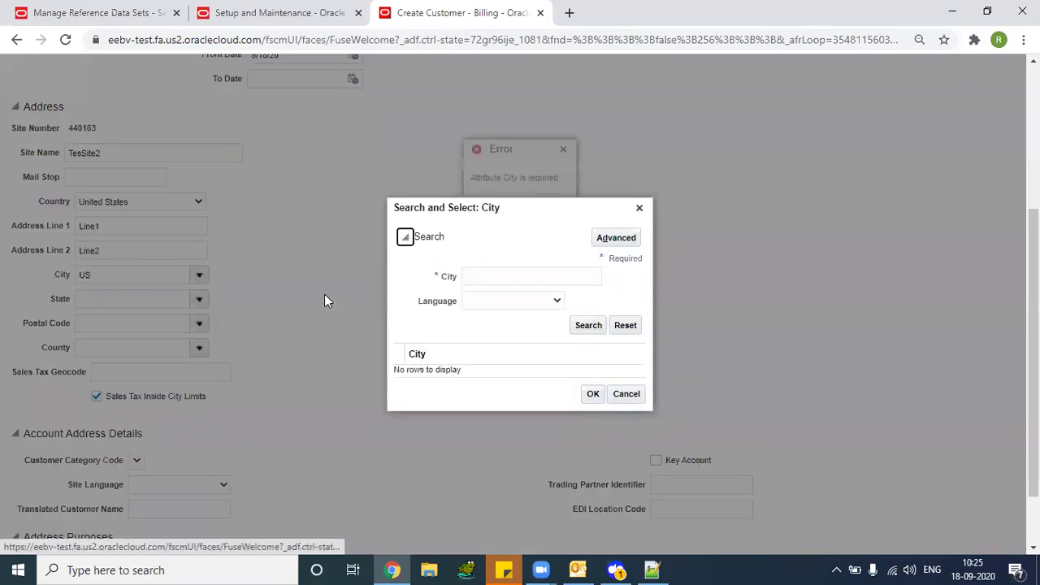
pyautogui.click(587, 325)
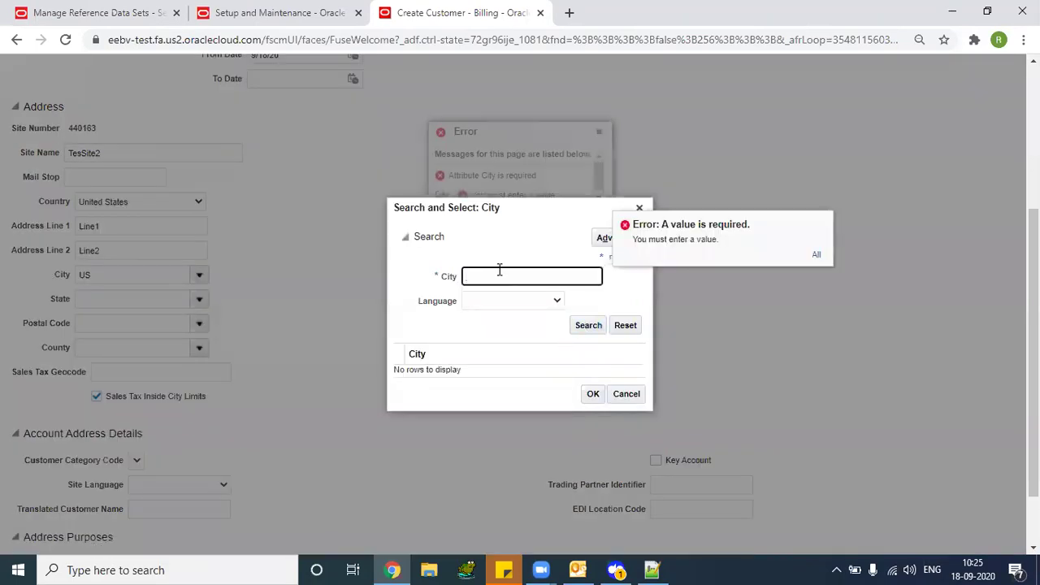
pyautogui.write('US')
pyautogui.press('Return')
pyautogui.doubleClick(483, 369)
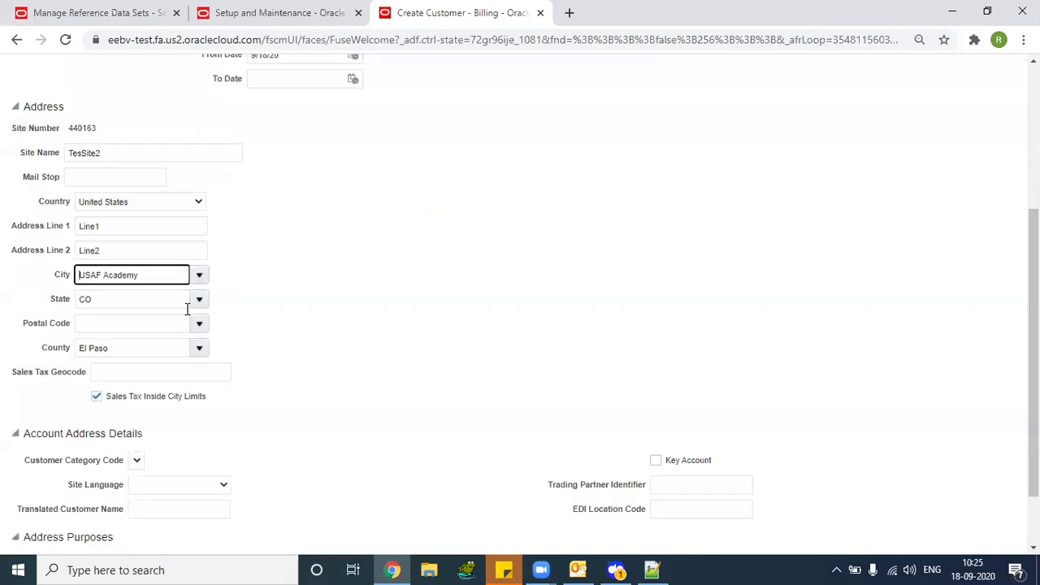
pyautogui.click(199, 324)
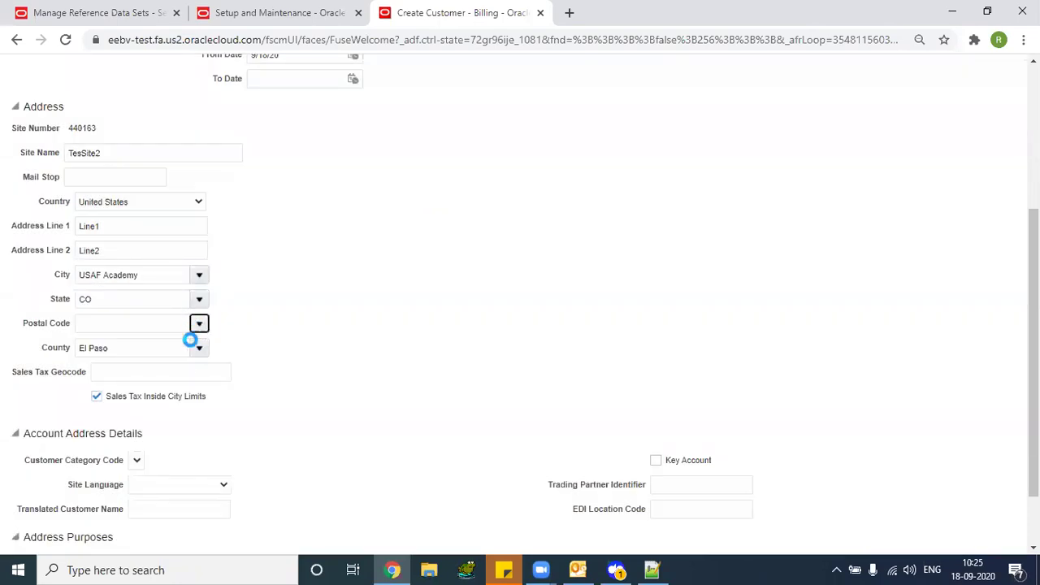
pyautogui.click(162, 365)
# Add an address purpose row to TesSite2 with the purpose Bill to, and try to save and close the site
pyautogui.scroll(-1, 794, 352)
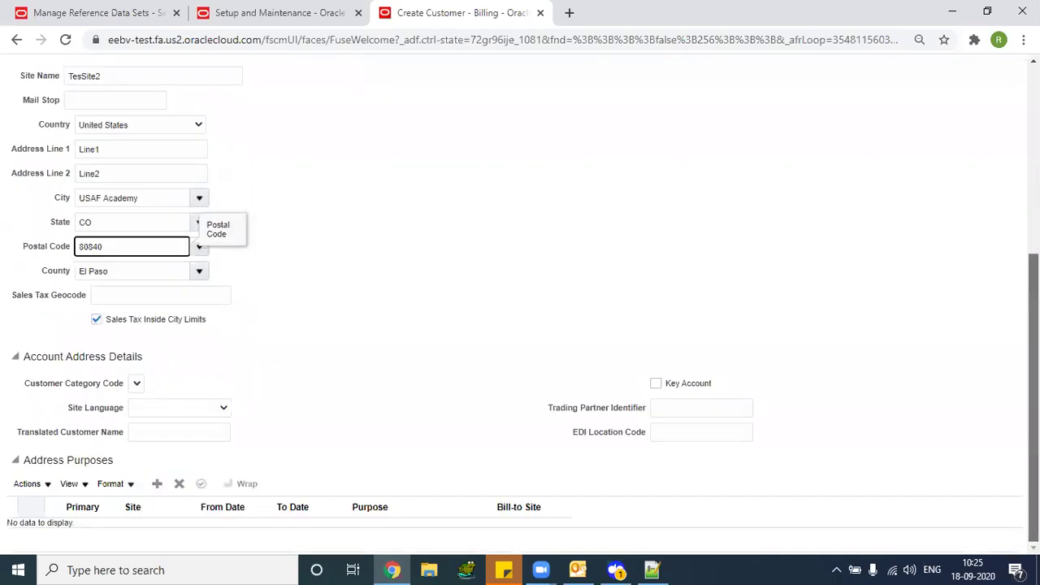
pyautogui.click(156, 488)
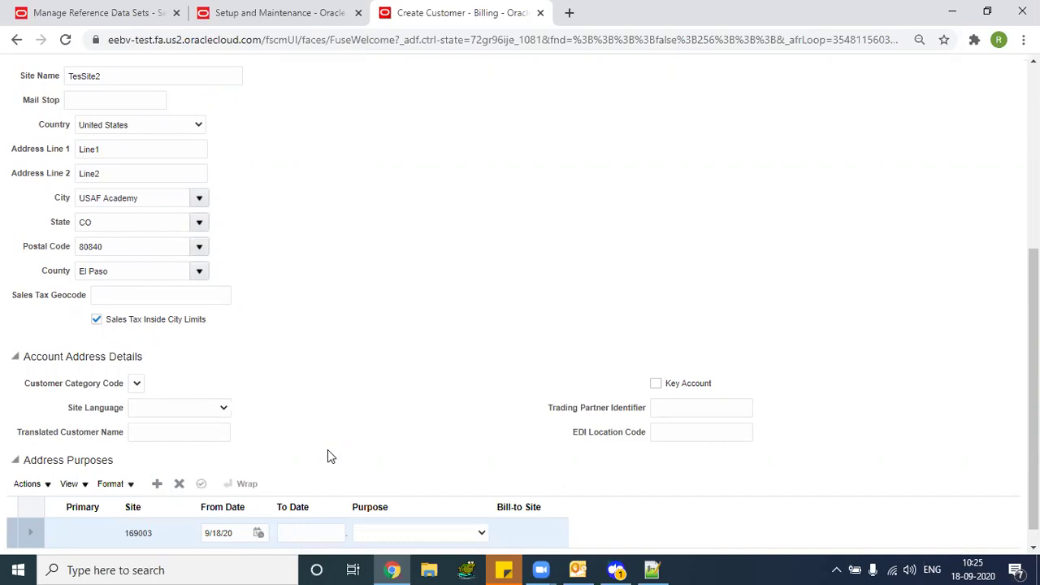
pyautogui.click(459, 513)
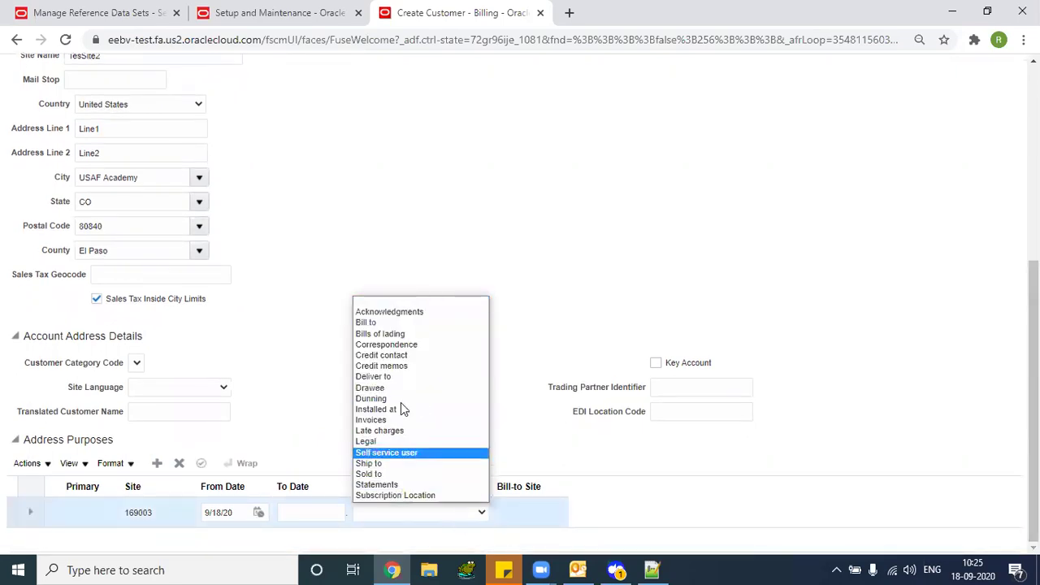
pyautogui.click(392, 323)
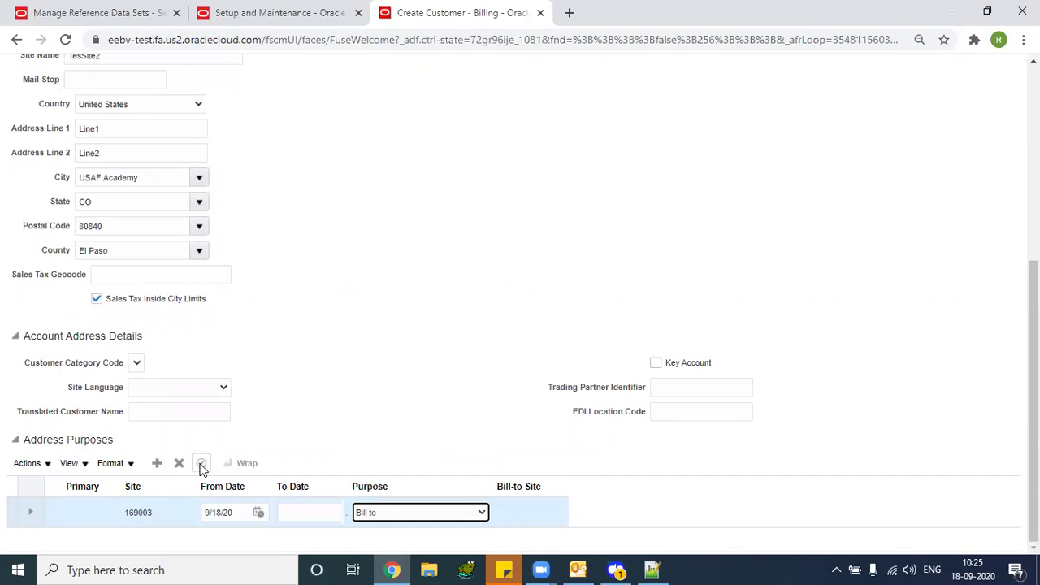
pyautogui.scroll(5, 918, 432)
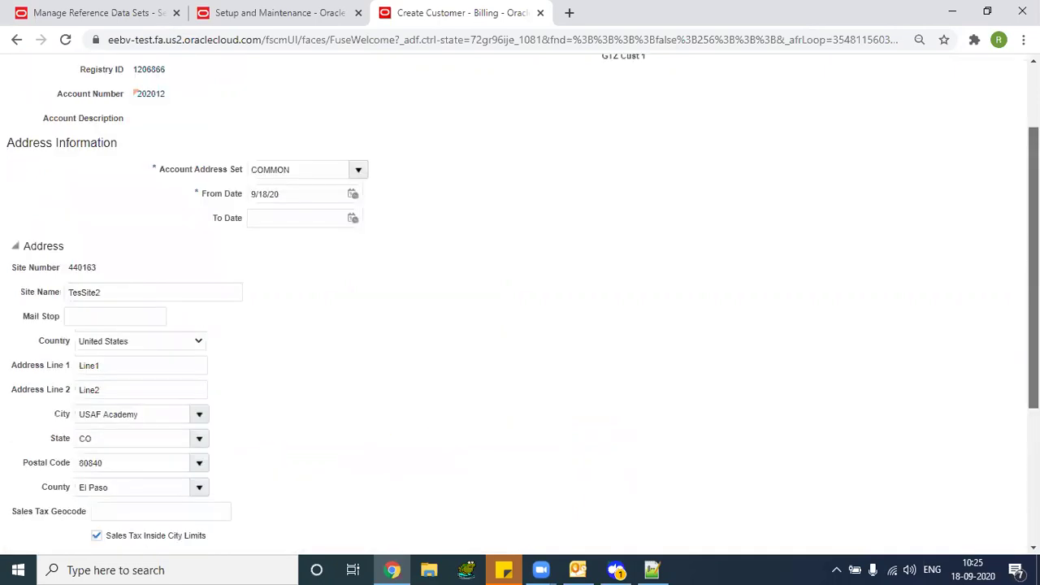
pyautogui.click(920, 104)
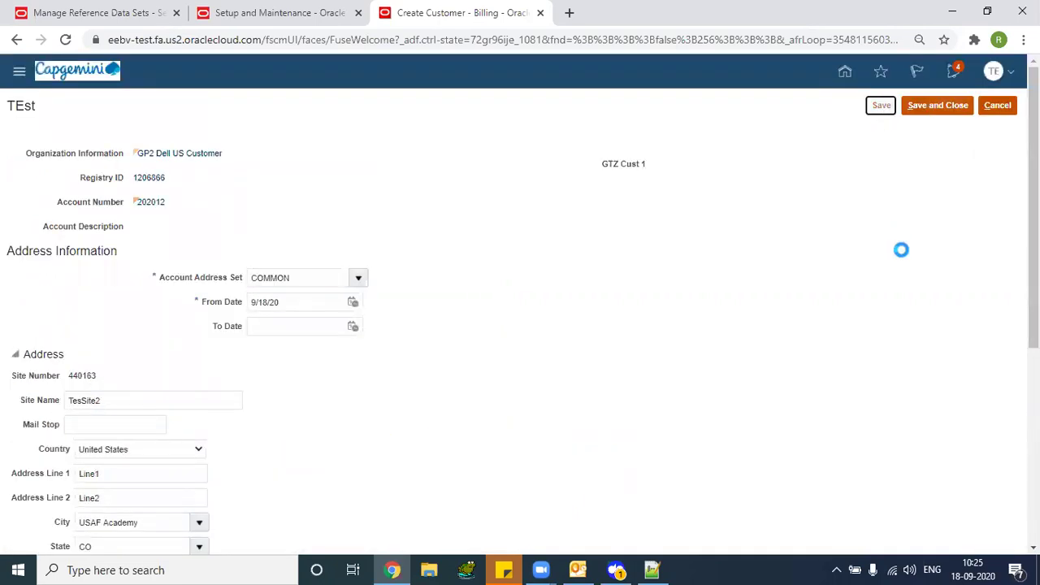
# Open the account address set search for the site and search by code COM, and instead by name Com
pyautogui.click(358, 278)
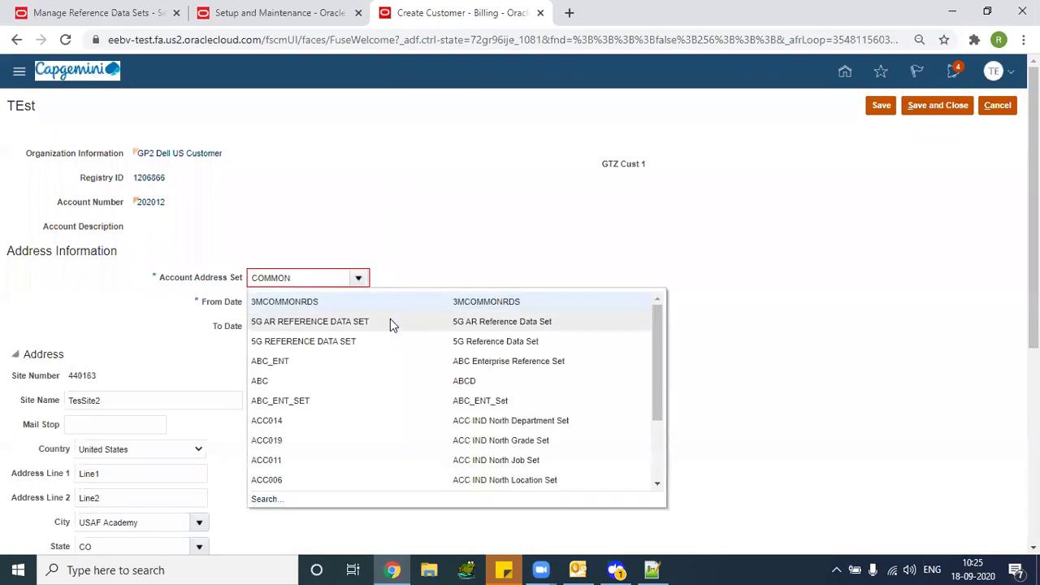
pyautogui.click(268, 498)
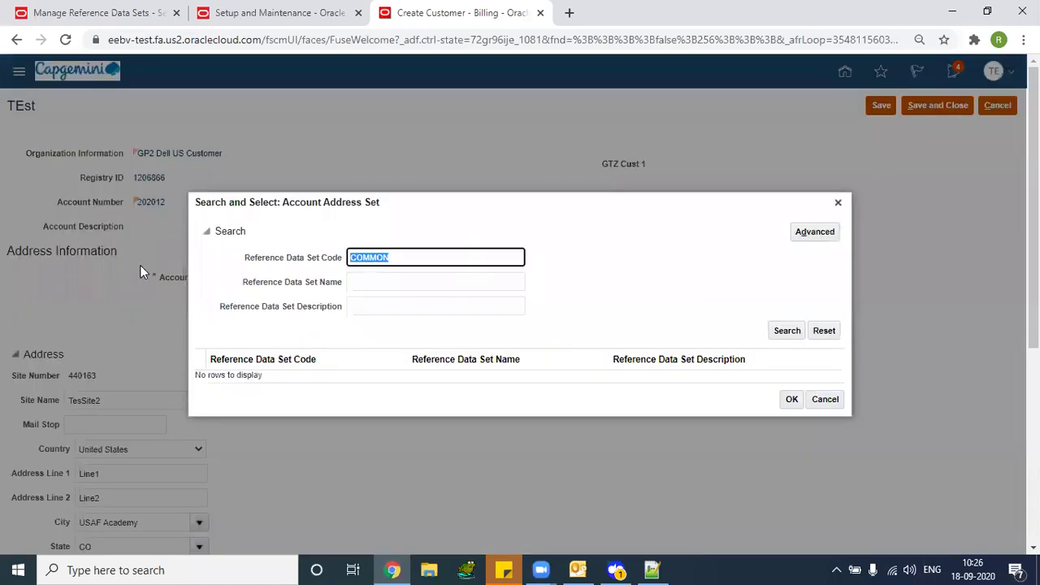
pyautogui.write('COM')
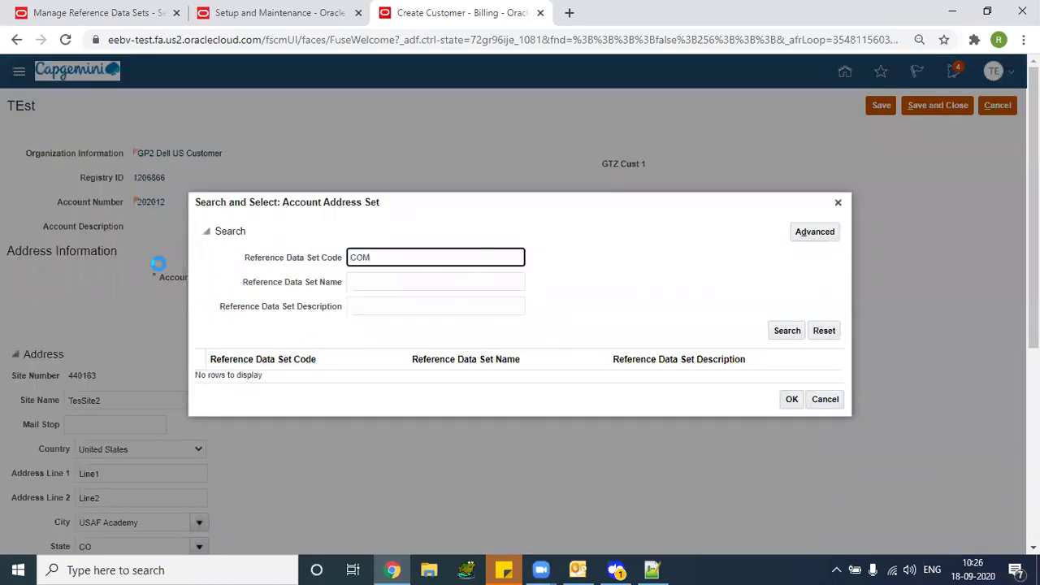
pyautogui.moveTo(379, 259); pyautogui.dragTo(277, 260)
pyautogui.press('BackSpace')
pyautogui.press('Tab')
pyautogui.write('Com')
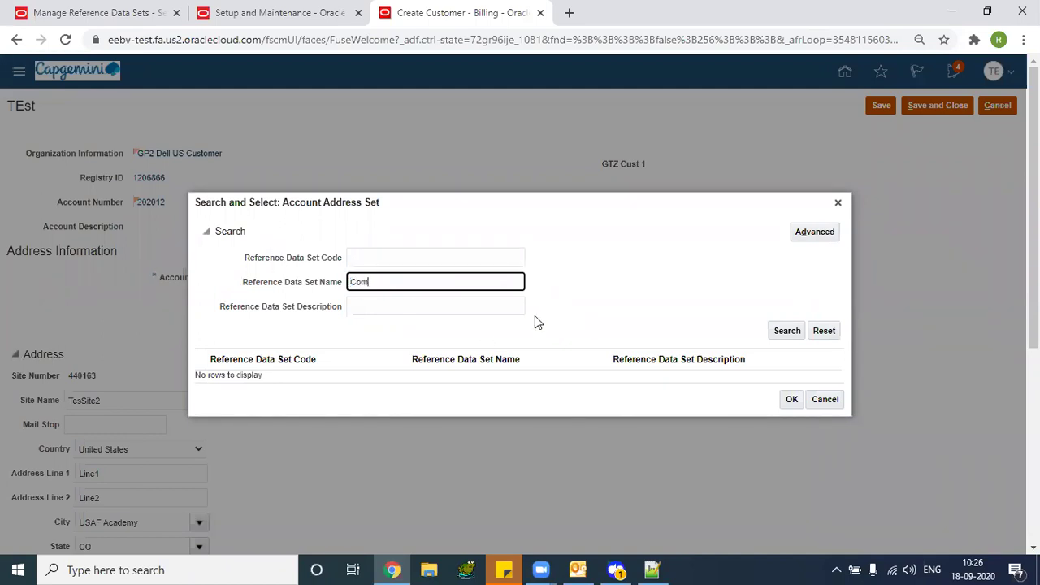
pyautogui.click(781, 331)
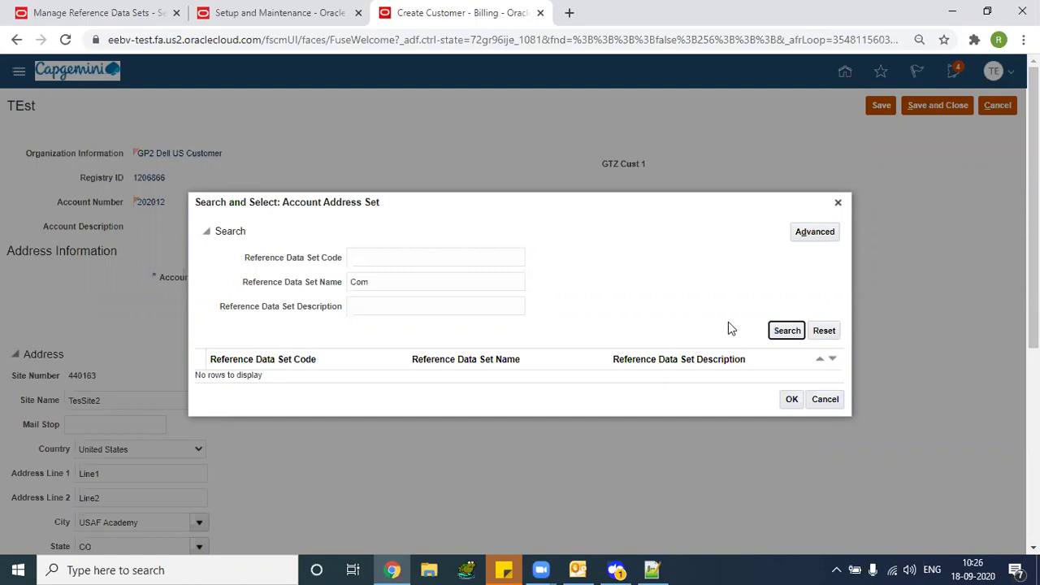
pyautogui.click(785, 330)
# Switch to Manage Reference Data Sets, search for set code COM, and copy the set name Common Set
pyautogui.click(73, 12)
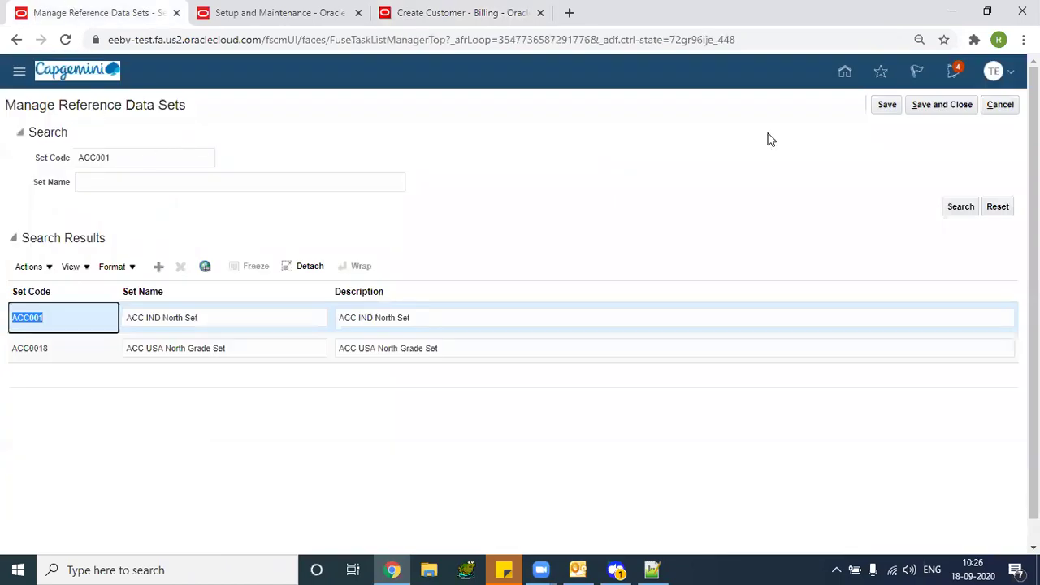
pyautogui.doubleClick(130, 157)
pyautogui.write('CM')
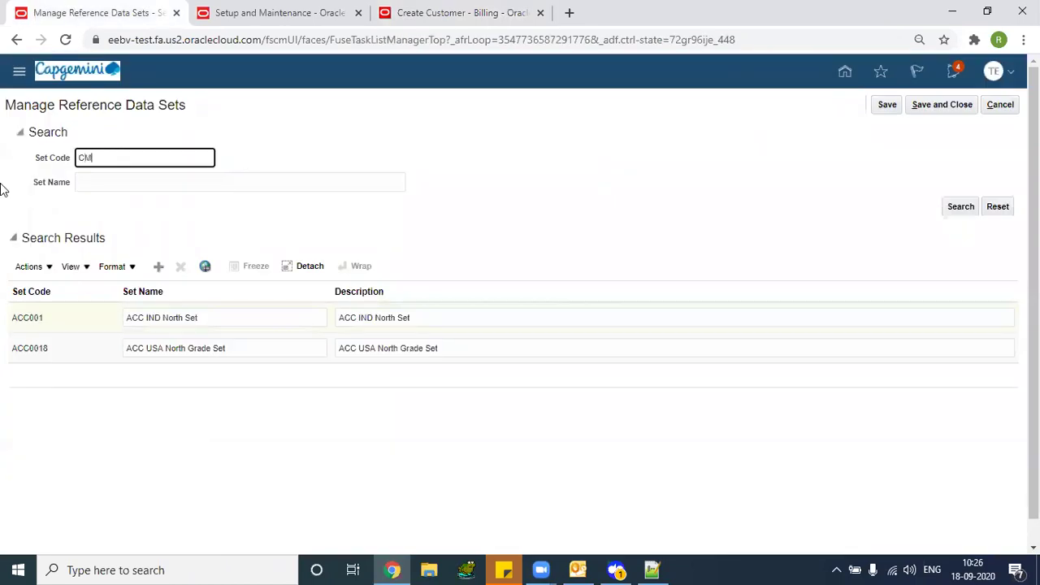
pyautogui.press('BackSpace')
pyautogui.write('OM')
pyautogui.press('Return')
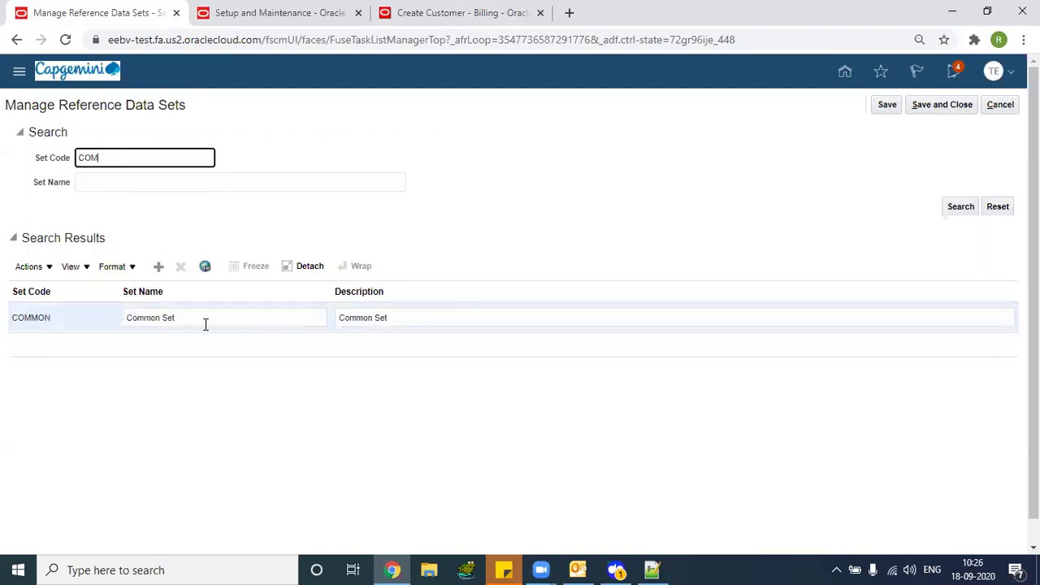
pyautogui.click(204, 320)
pyautogui.hotkey('ctrl', 'c')
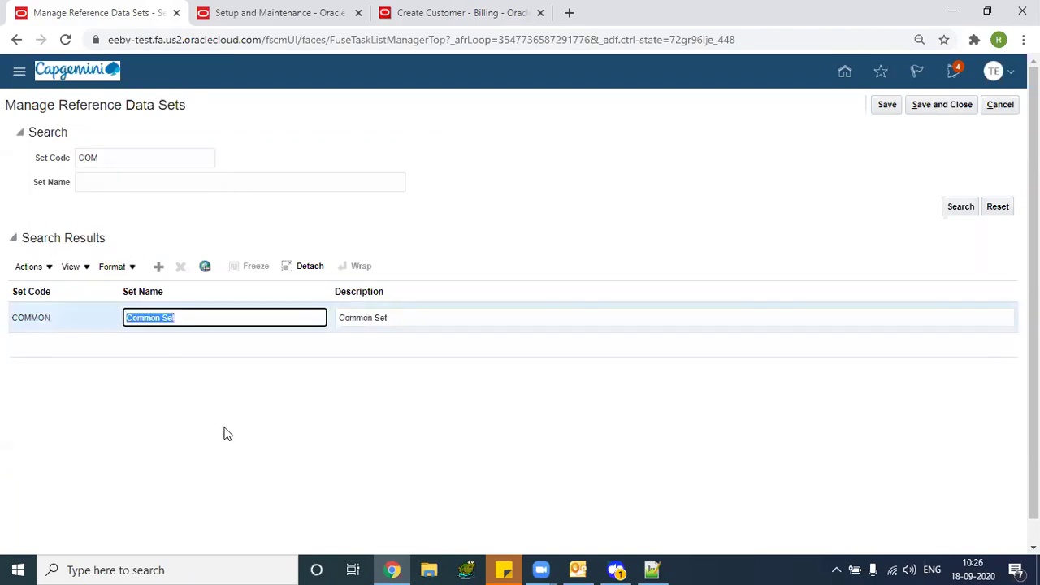
# Search the site's account address sets by the copied name Common Set and compare with the reference data set record
pyautogui.click(276, 11)
pyautogui.click(455, 11)
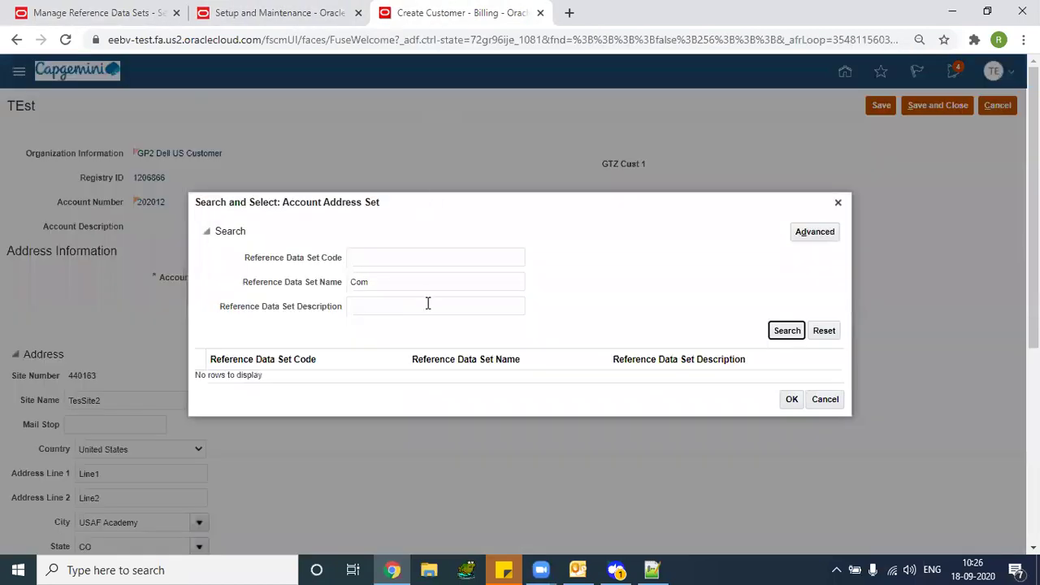
pyautogui.doubleClick(400, 286)
pyautogui.hotkey('ctrl', 'v')
pyautogui.click(785, 331)
pyautogui.hotkey('ctrl', '1')
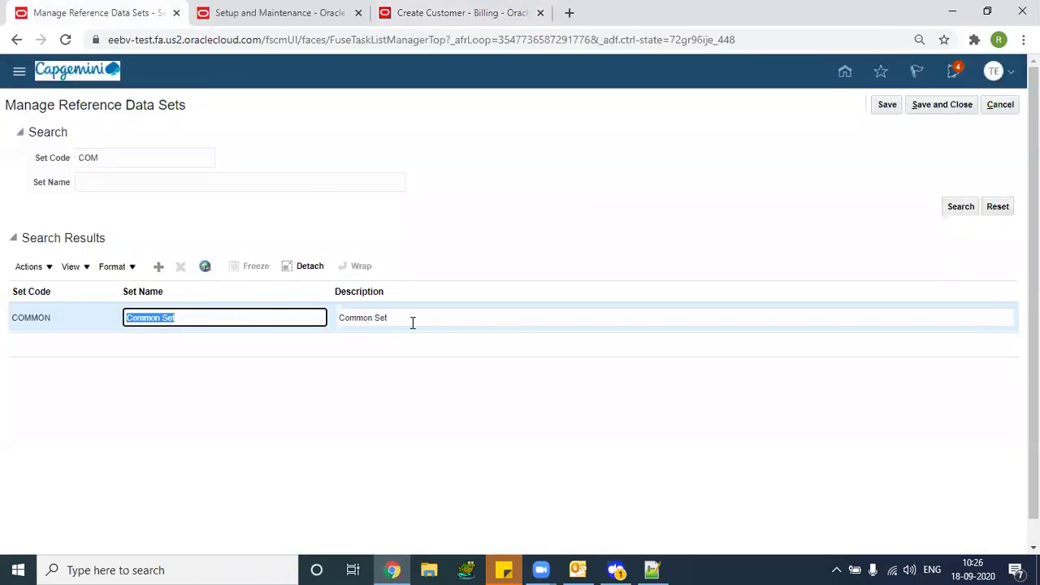
pyautogui.click(453, 9)
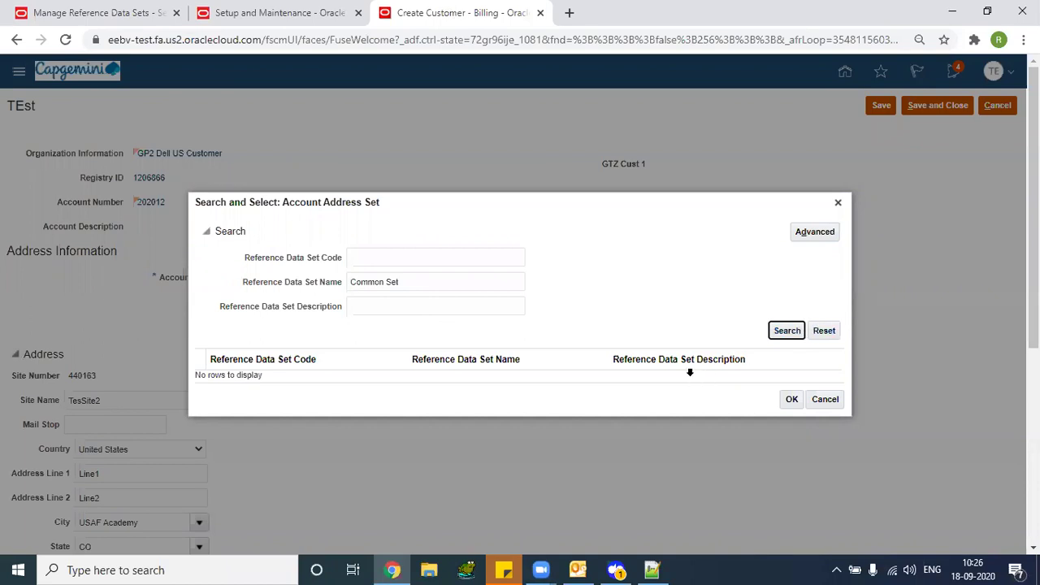
# Clear the name criterion, list all account address sets, and choose CG SAM CORP US SET for TesSite2
pyautogui.hotkey('shift', 'Tab')
pyautogui.hotkey('shift', 'Tab')
pyautogui.press('BackSpace')
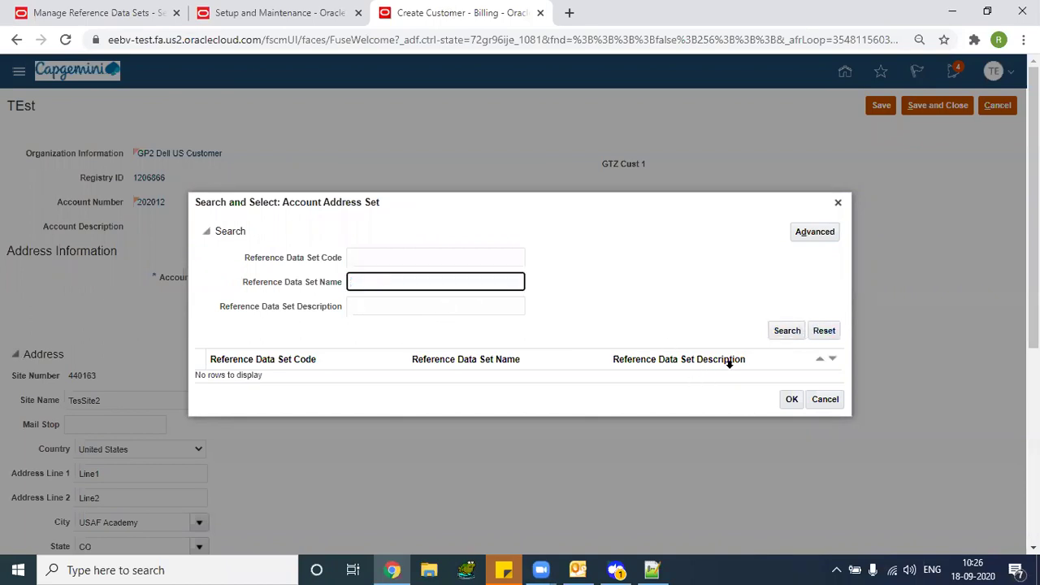
pyautogui.click(778, 335)
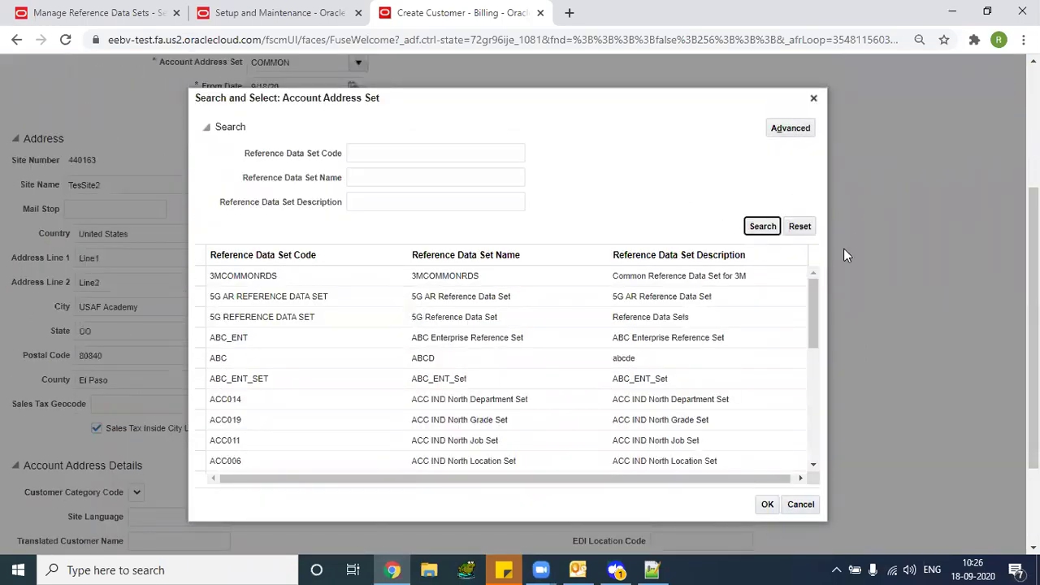
pyautogui.moveTo(813, 341); pyautogui.dragTo(811, 465)
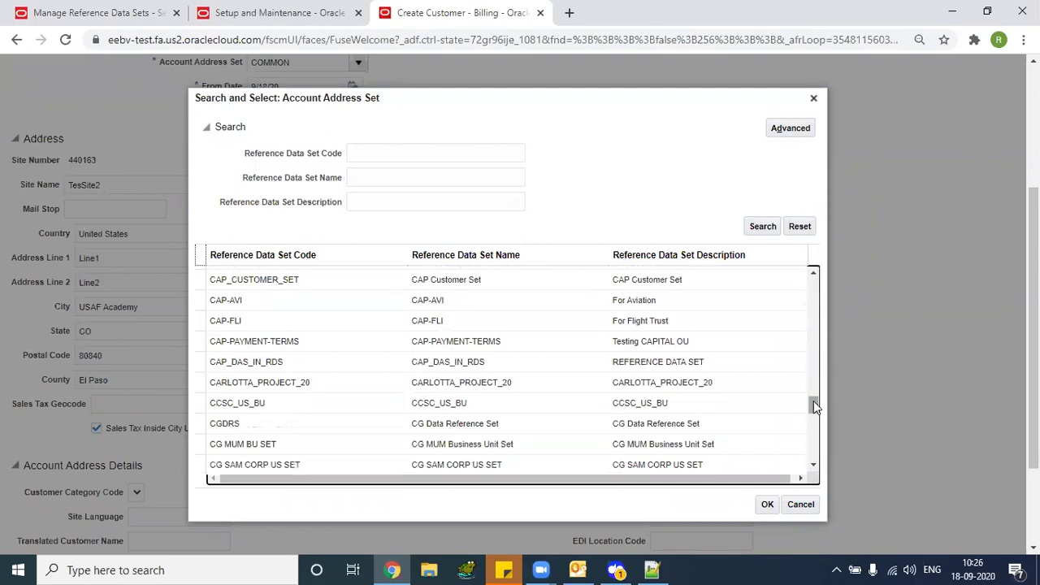
pyautogui.moveTo(814, 399); pyautogui.dragTo(815, 448)
pyautogui.scroll(-5, 814, 432)
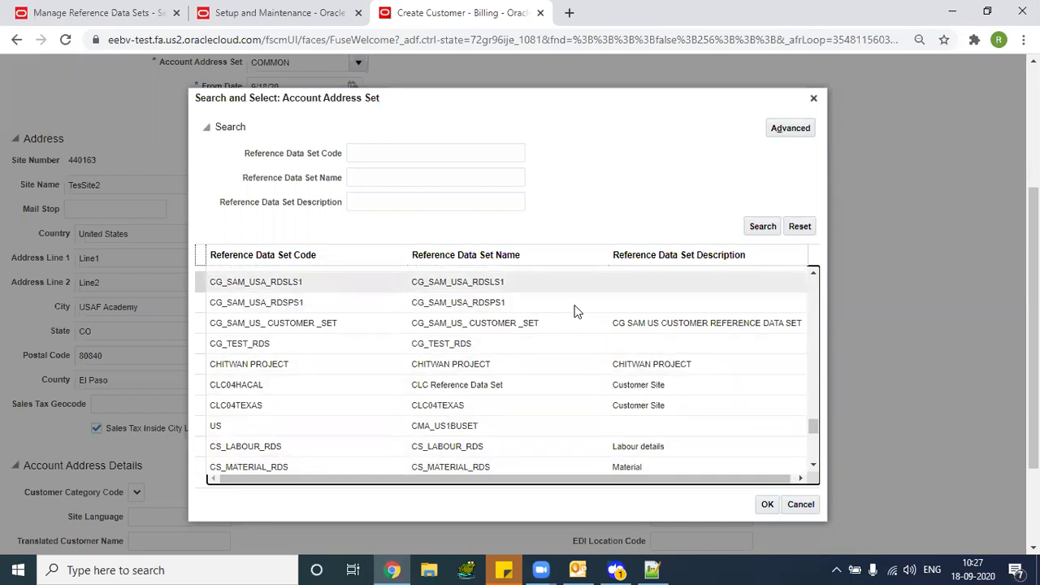
pyautogui.moveTo(806, 442); pyautogui.dragTo(808, 385)
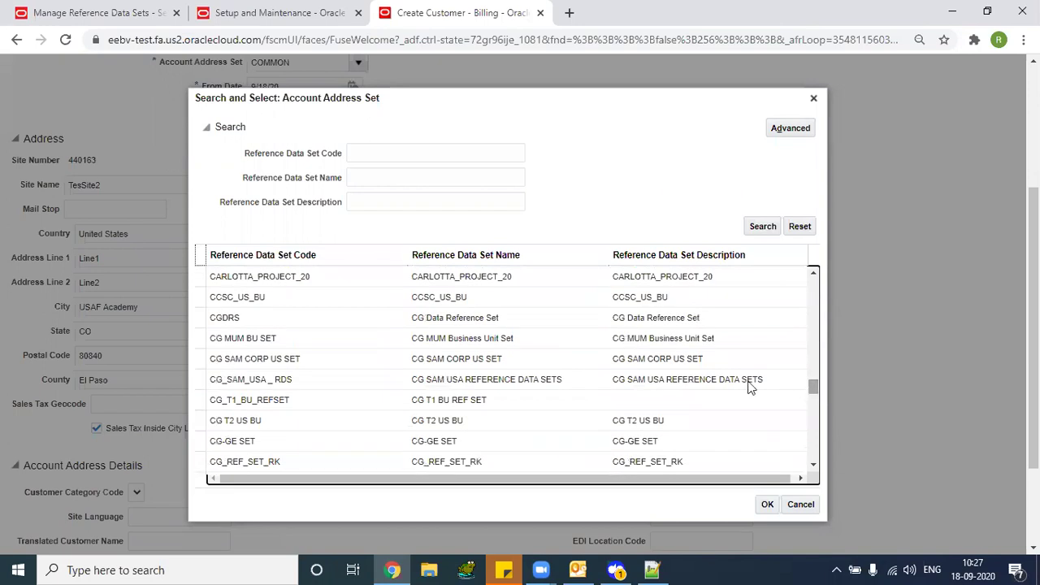
pyautogui.click(478, 359)
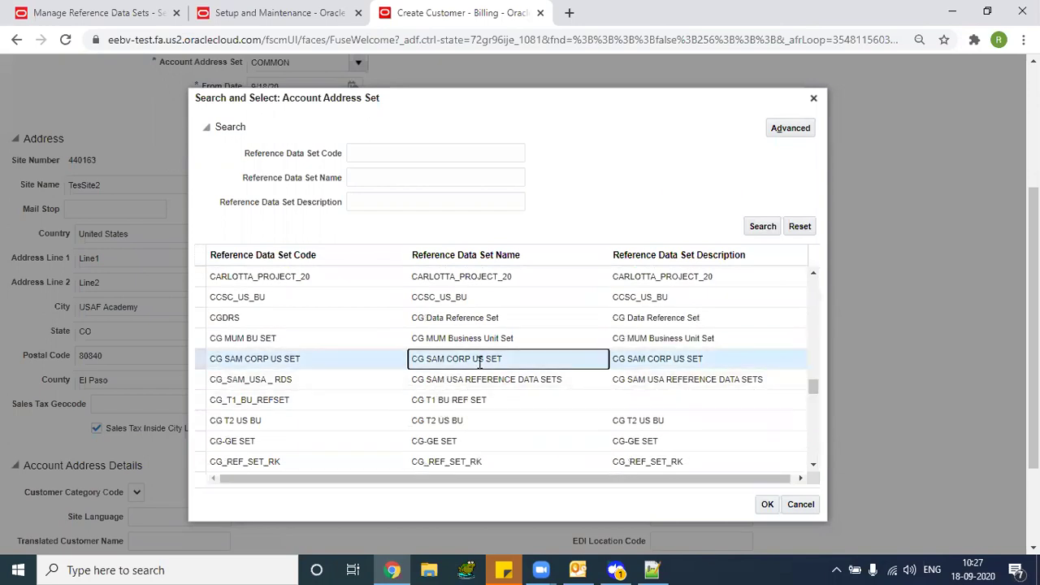
pyautogui.click(761, 504)
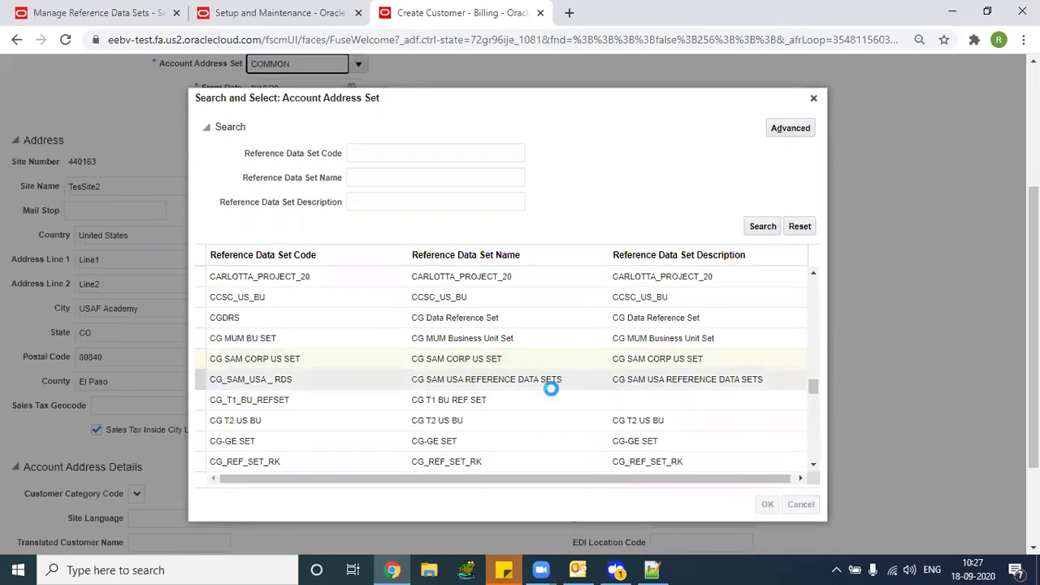
# Save the TesSite2 site and close it
pyautogui.scroll(3, 877, 358)
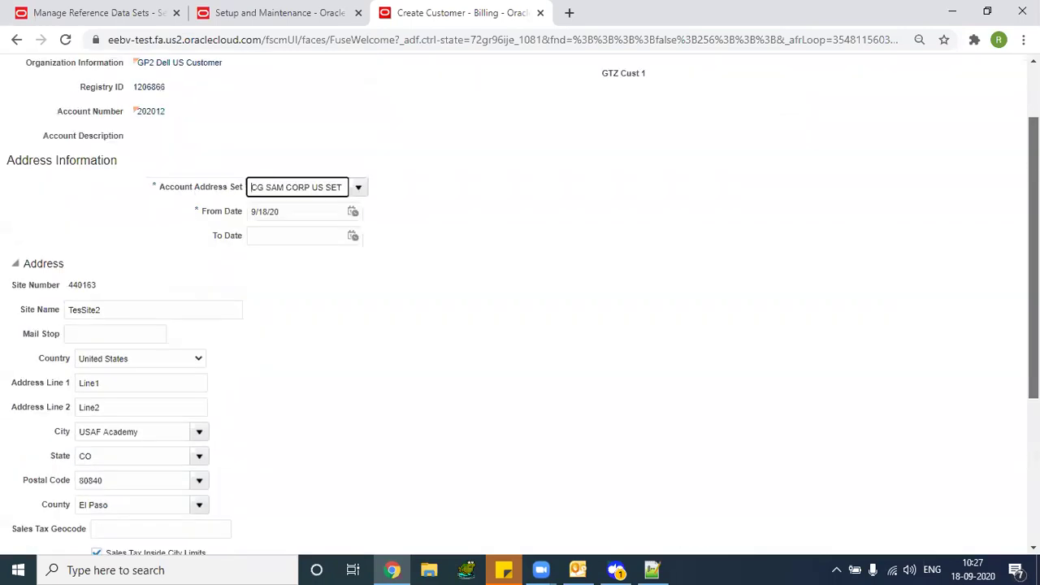
pyautogui.click(880, 106)
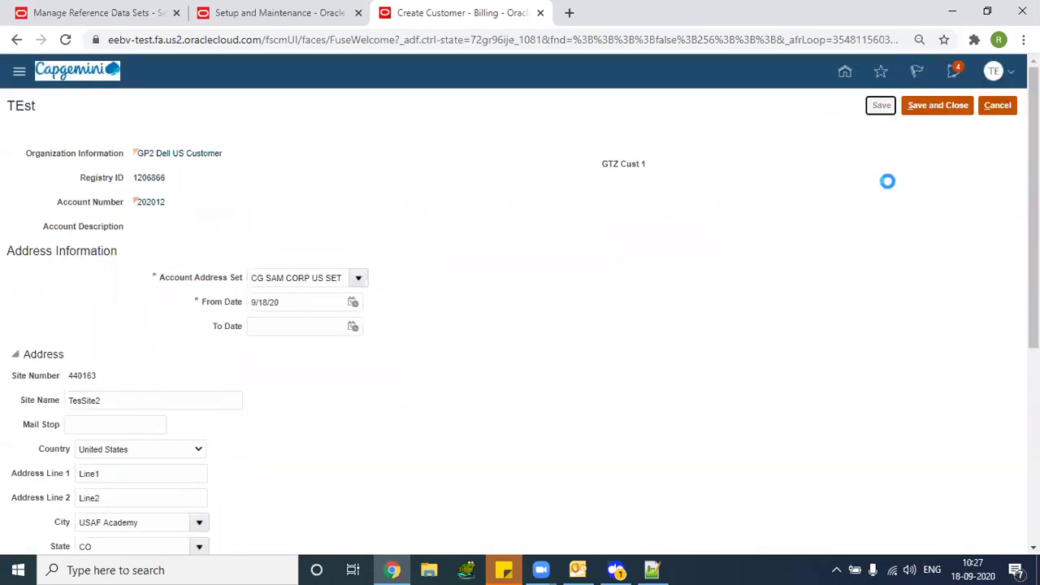
pyautogui.click(958, 109)
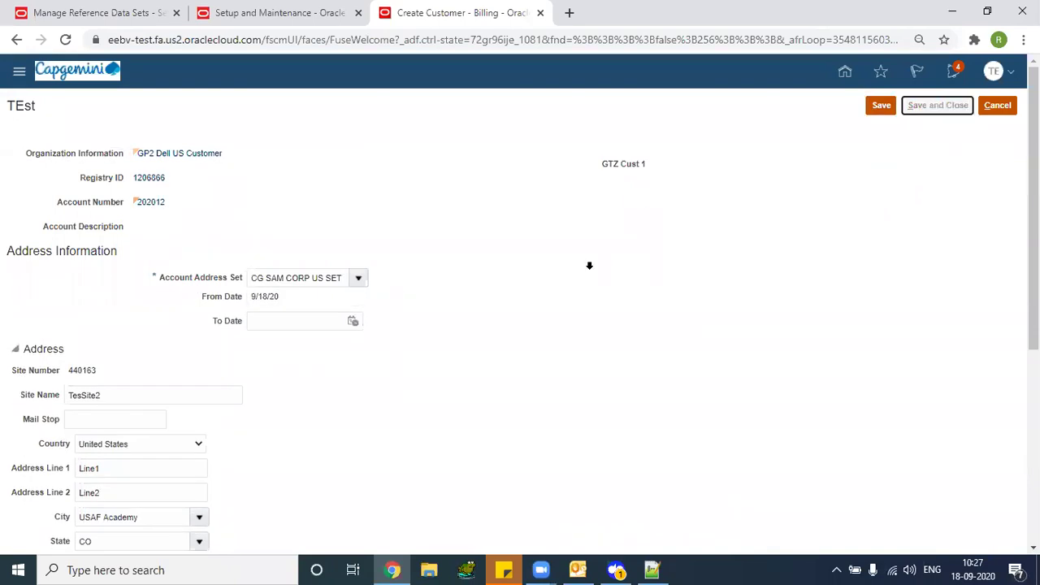
# Compare the purposes and account address sets of the two sites under the GP2 Dell US Customer account
pyautogui.scroll(-2, 1006, 236)
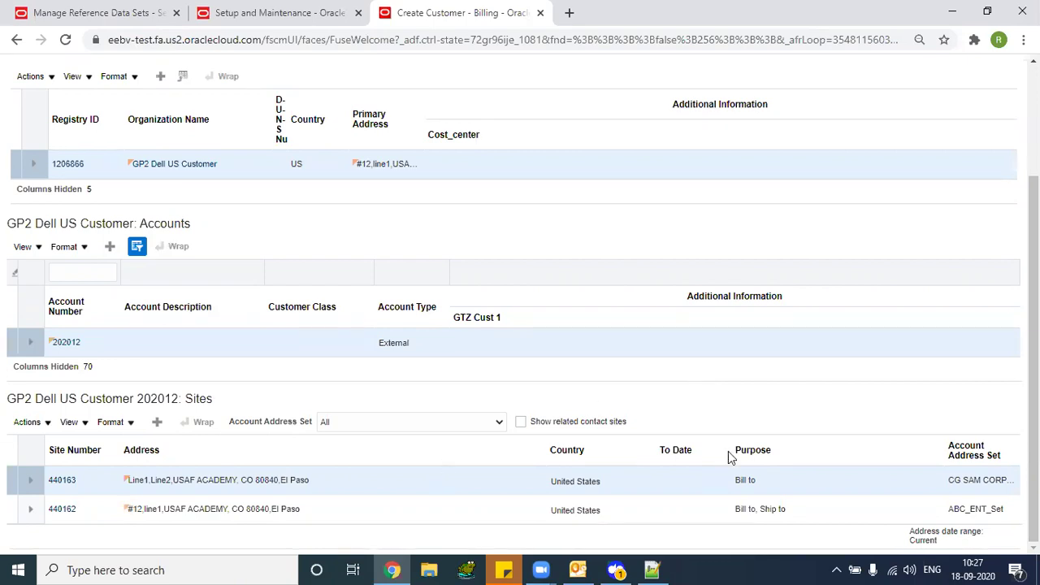
pyautogui.scroll(1, 105, 448)
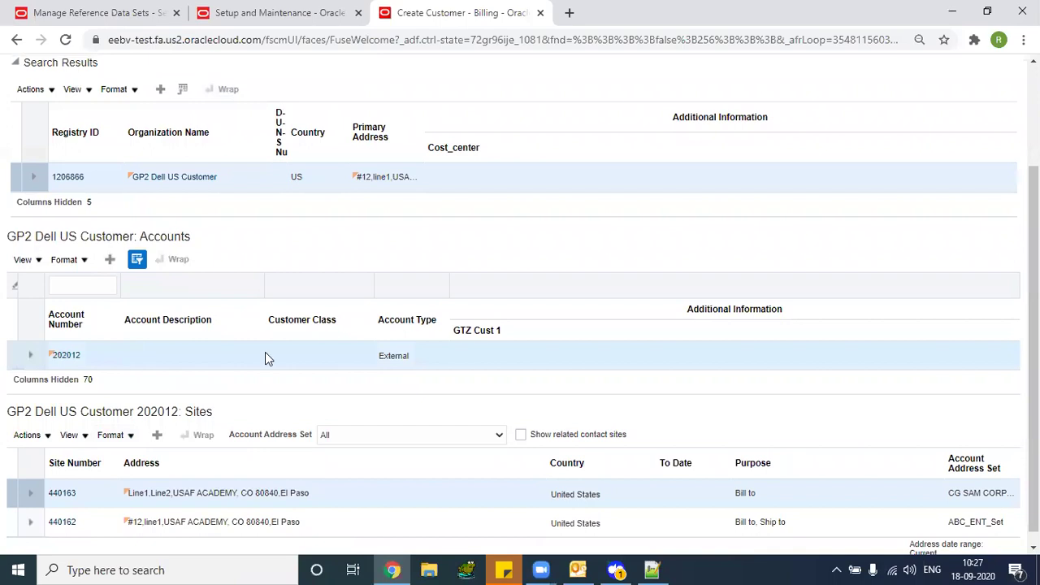
pyautogui.scroll(-1, 264, 355)
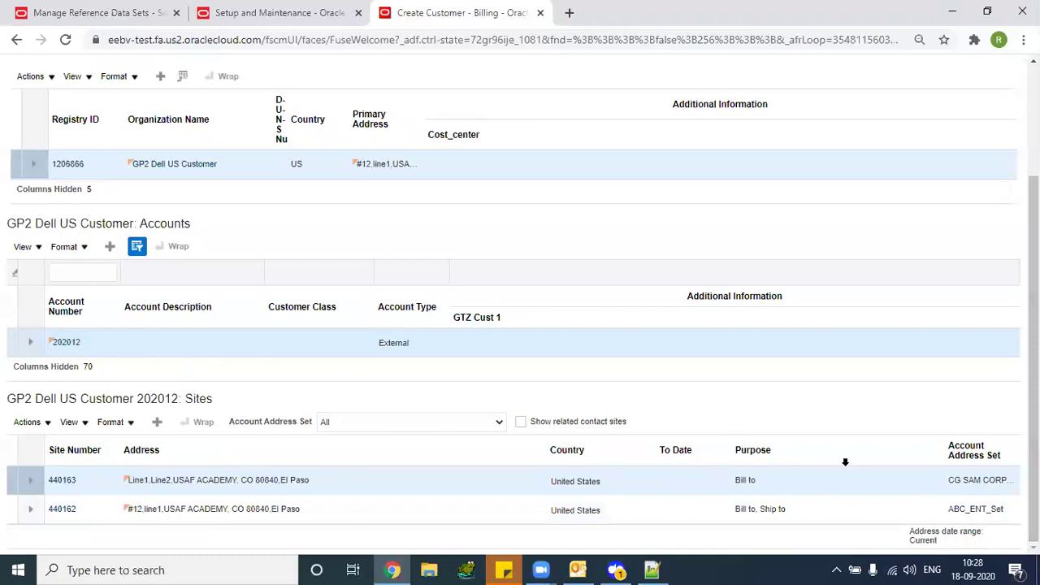
pyautogui.click(956, 511)
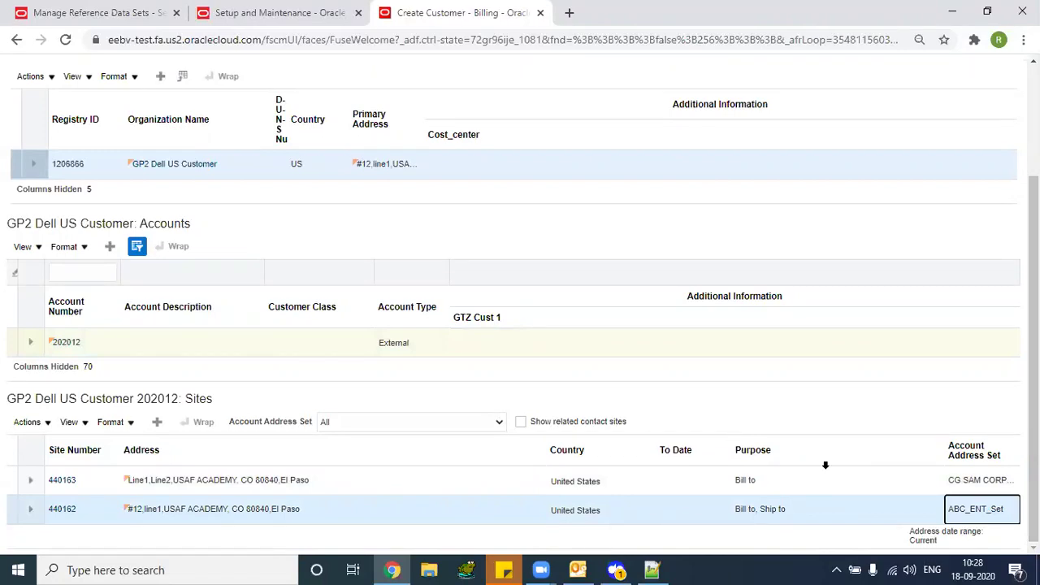
pyautogui.moveTo(974, 510); pyautogui.dragTo(983, 509)
pyautogui.click(804, 480)
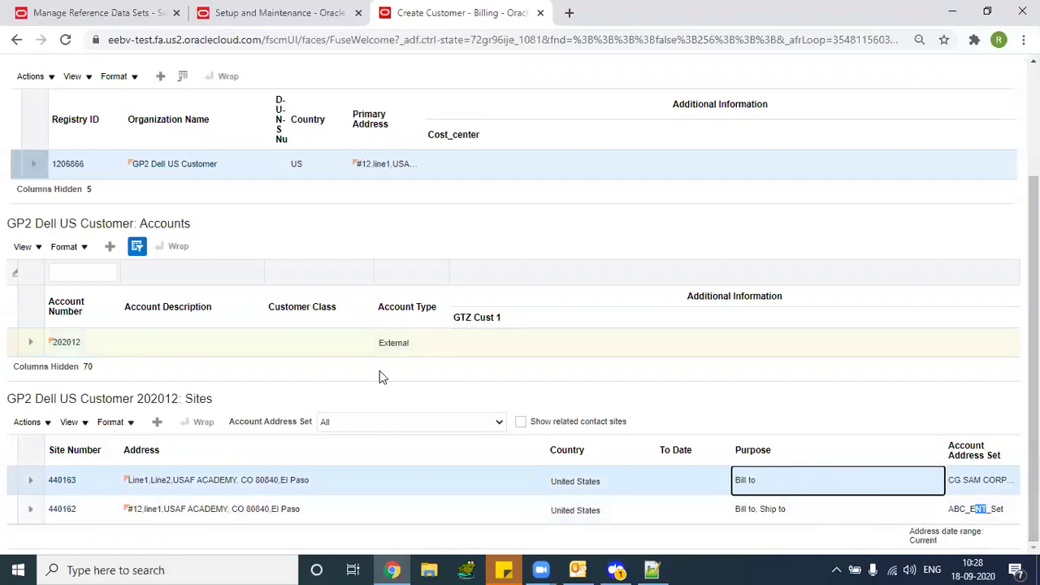
pyautogui.click(115, 350)
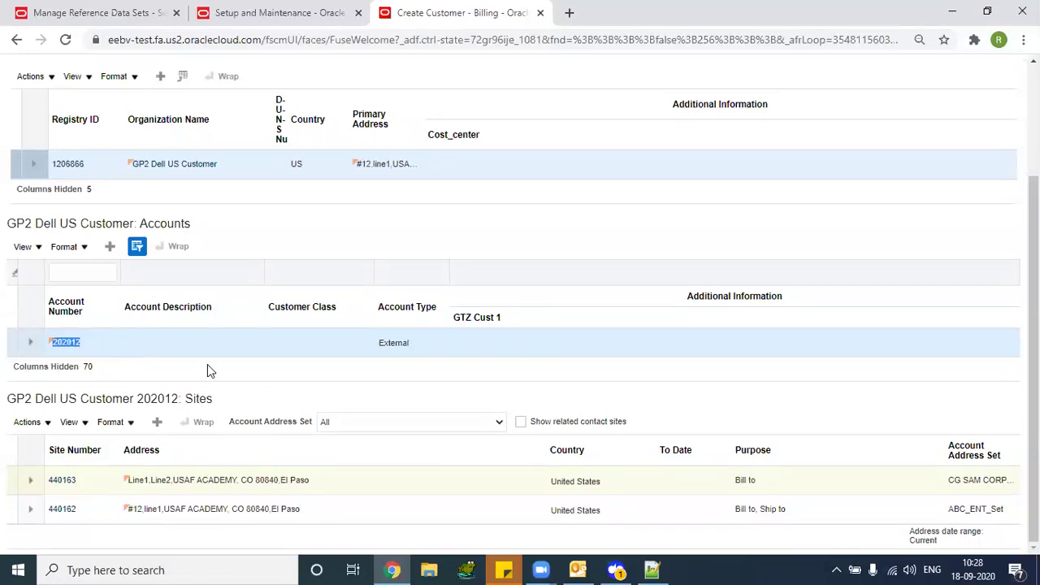
pyautogui.scroll(1, 1033, 357)
pyautogui.scroll(2, 1033, 357)
pyautogui.scroll(-3, 1033, 358)
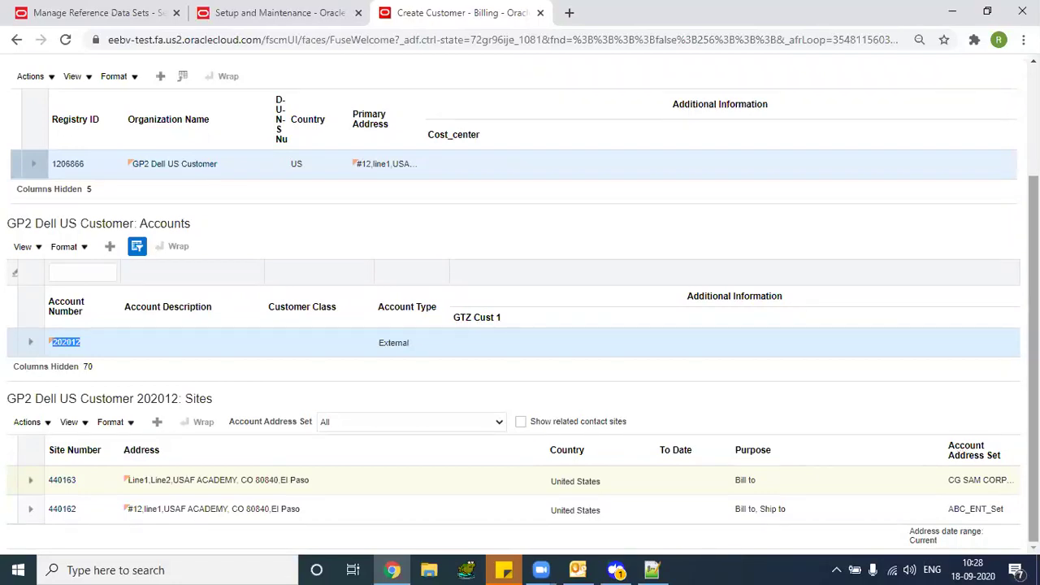
# Leave the customer record, go to Upload Customers from Spreadsheet in Billing, and download the customer spreadsheet template
pyautogui.scroll(2, 1033, 325)
pyautogui.click(999, 107)
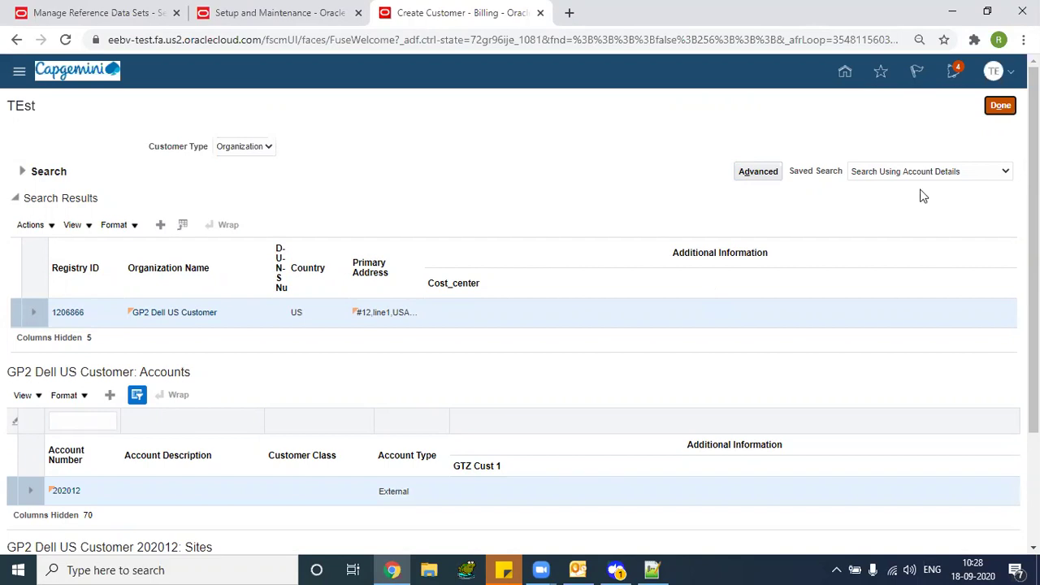
pyautogui.click(999, 106)
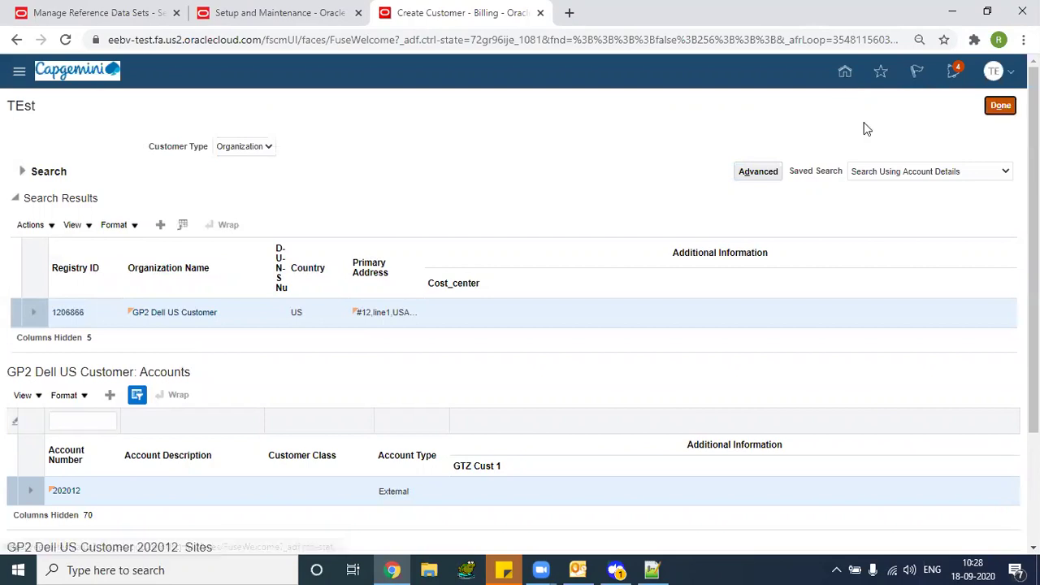
pyautogui.click(1000, 106)
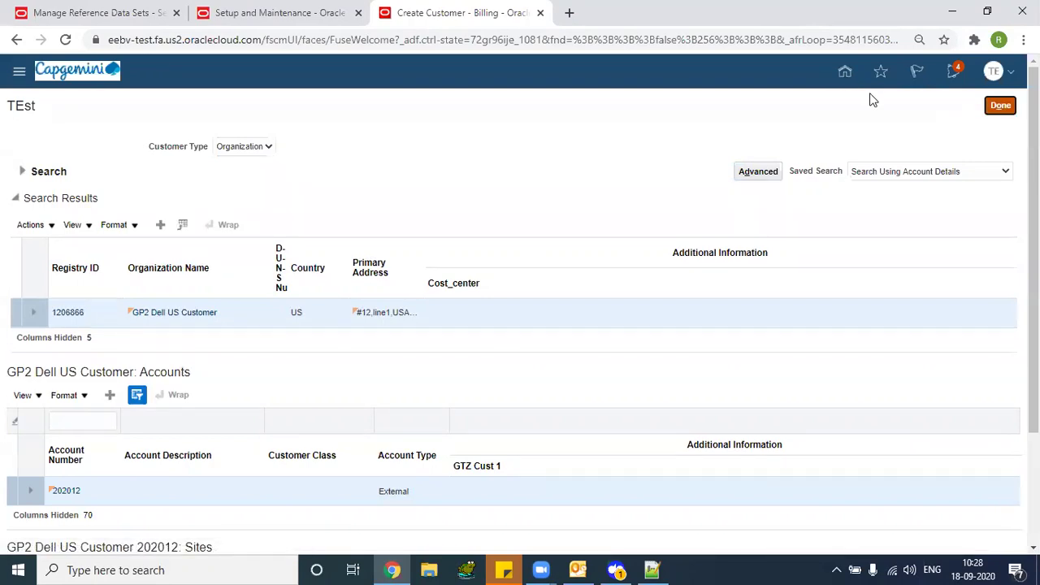
pyautogui.click(845, 73)
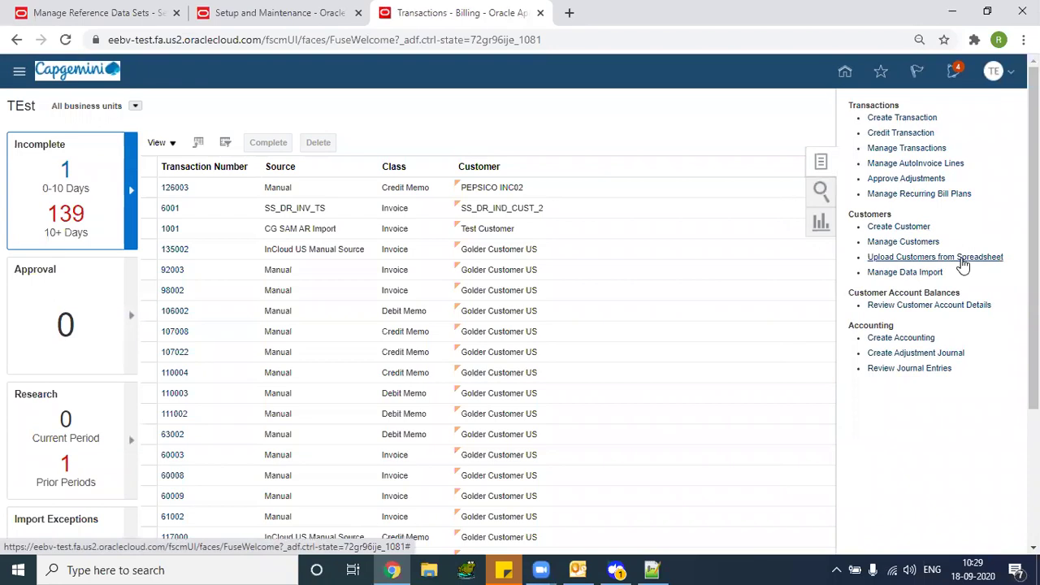
pyautogui.click(888, 257)
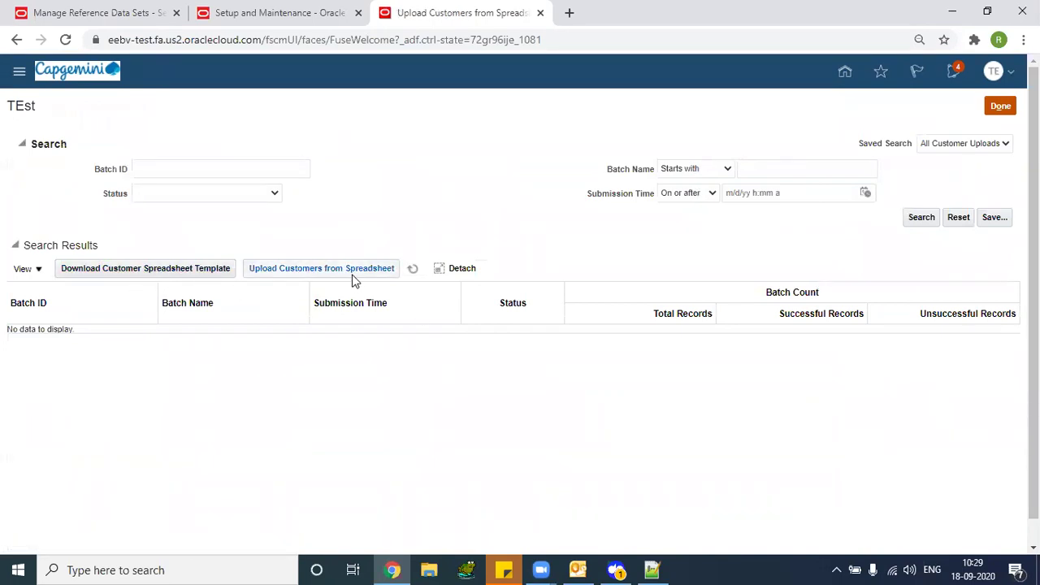
pyautogui.click(142, 275)
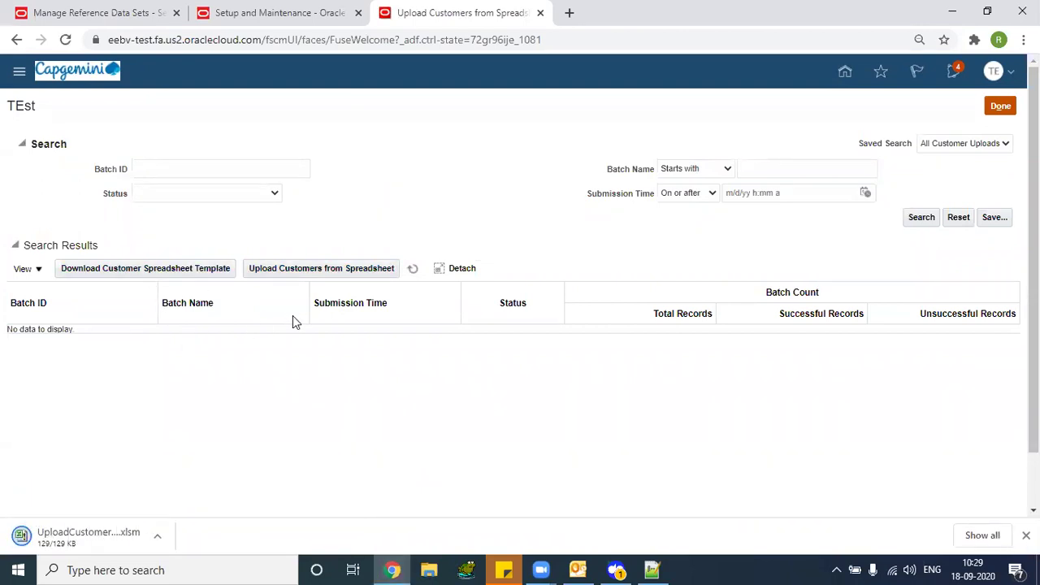
# Open the downloaded UploadCustomersTemplate workbook in Excel, maximize it, and enable editing and macro content
pyautogui.click(87, 536)
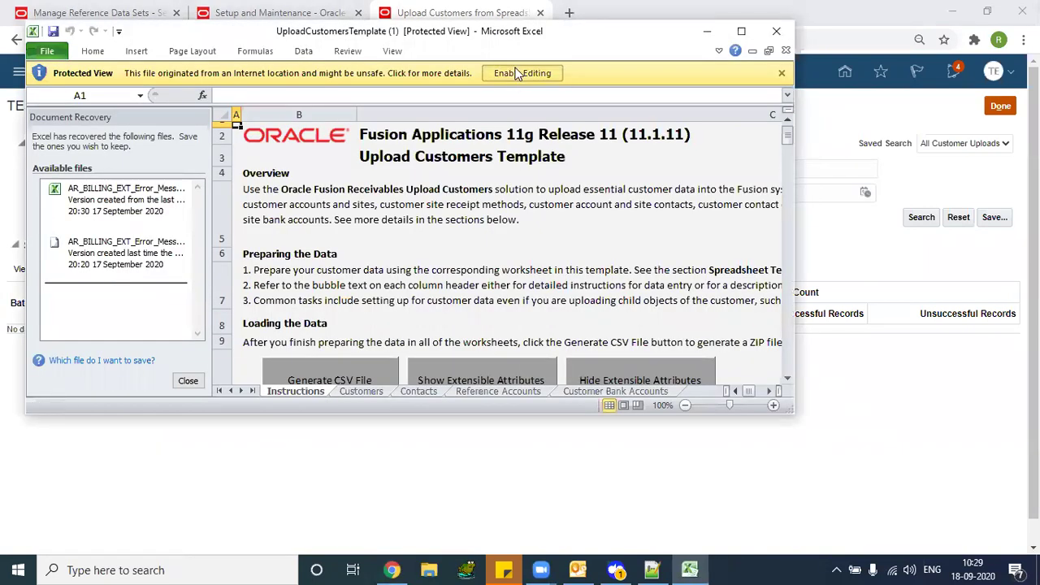
pyautogui.click(741, 31)
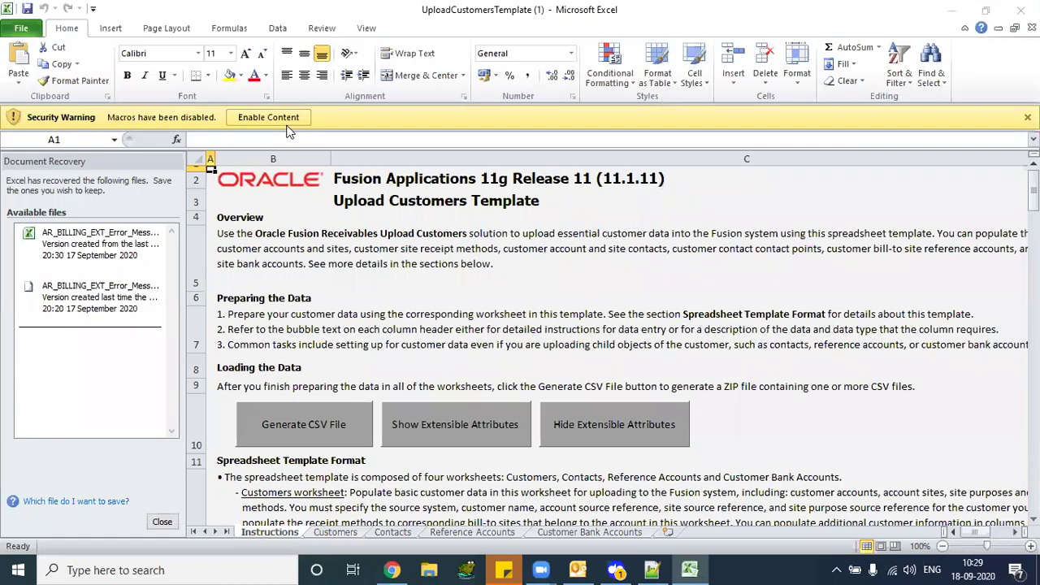
pyautogui.click(286, 119)
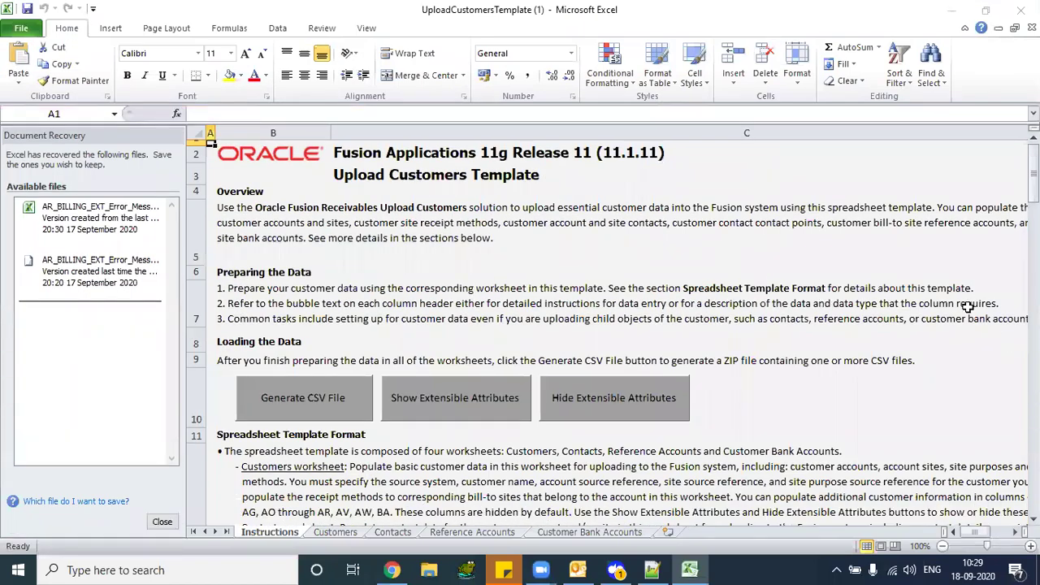
# Read the Spreadsheet Template Format notes on the template's Instructions sheet
pyautogui.moveTo(1032, 172); pyautogui.dragTo(1033, 184)
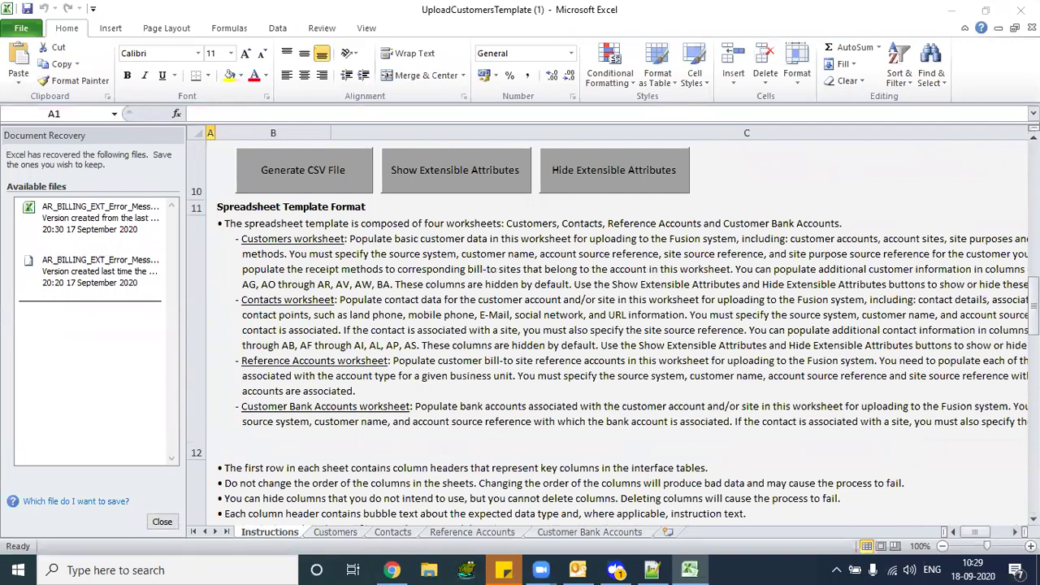
pyautogui.moveTo(1033, 284)
pyautogui.mouseDown()
pyautogui.moveTo(1032, 175)
pyautogui.moveTo(1032, 280)
pyautogui.mouseUp()
pyautogui.moveTo(1032, 356); pyautogui.dragTo(1032, 298)
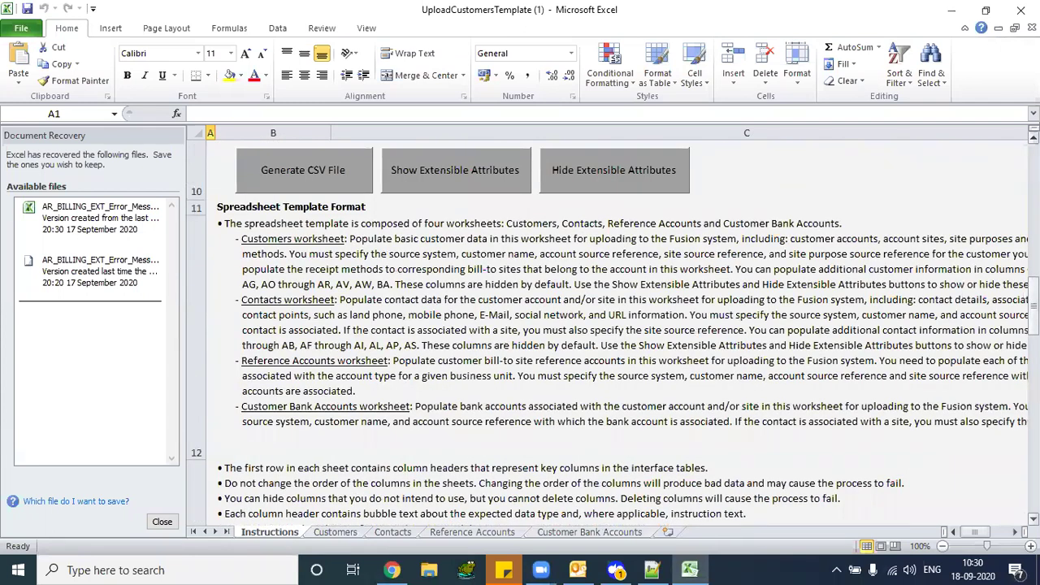
pyautogui.moveTo(1032, 298); pyautogui.dragTo(1032, 315)
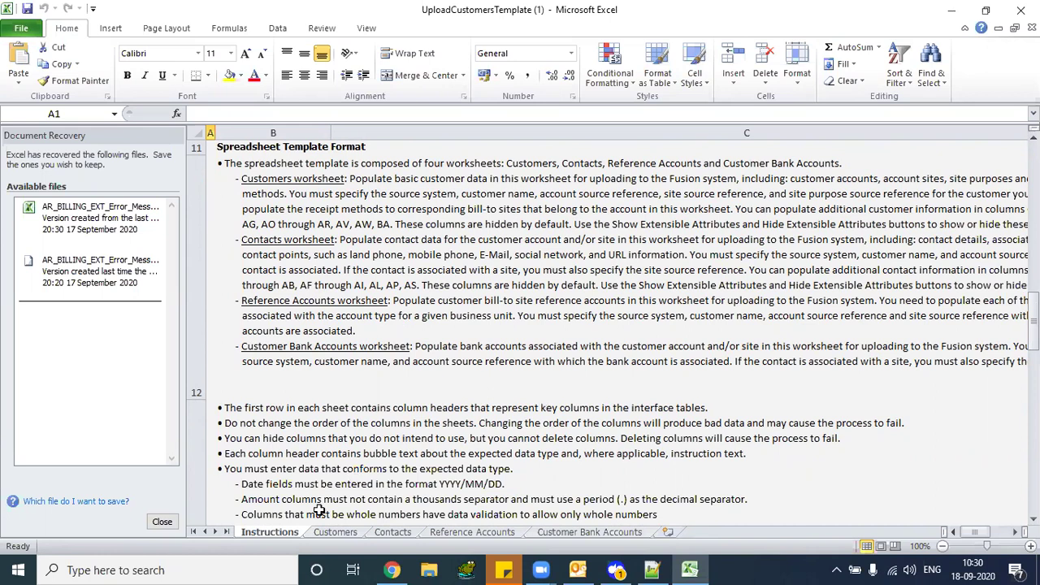
# Show the Customers worksheet and dismiss the Document Recovery list
pyautogui.click(334, 531)
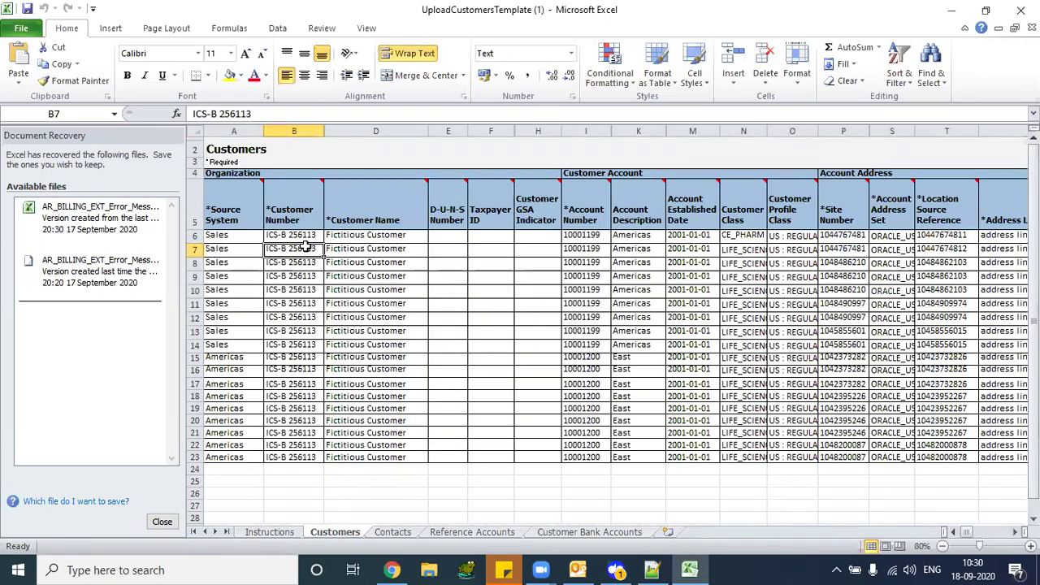
pyautogui.click(161, 521)
pyautogui.click(370, 230)
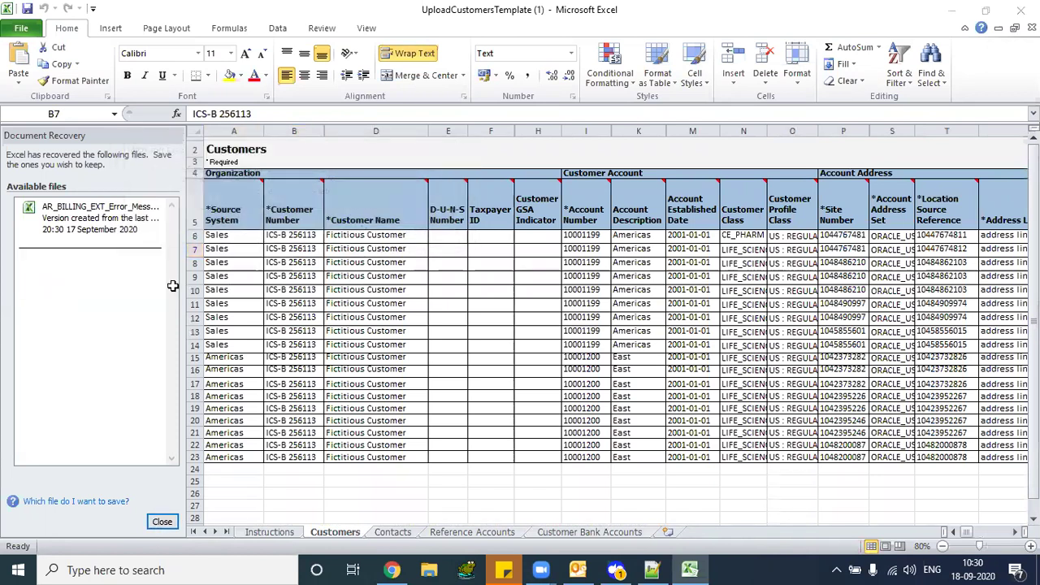
pyautogui.click(58, 249)
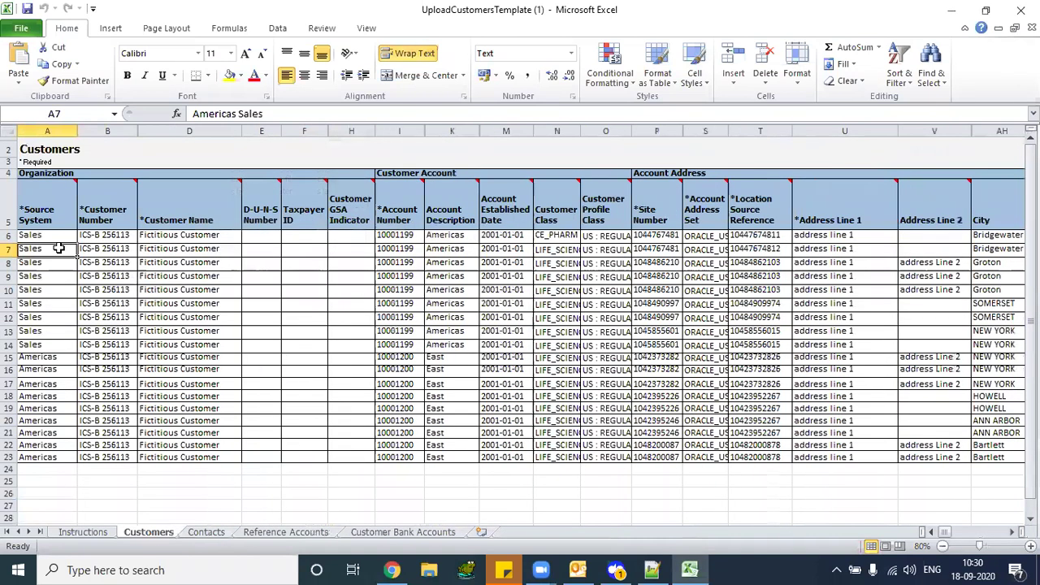
# Examine the Customers sheet's column groups from Organization, Customer Account and Account Address through Account Descriptive Flexfields
pyautogui.click(52, 174)
pyautogui.click(390, 173)
pyautogui.click(687, 172)
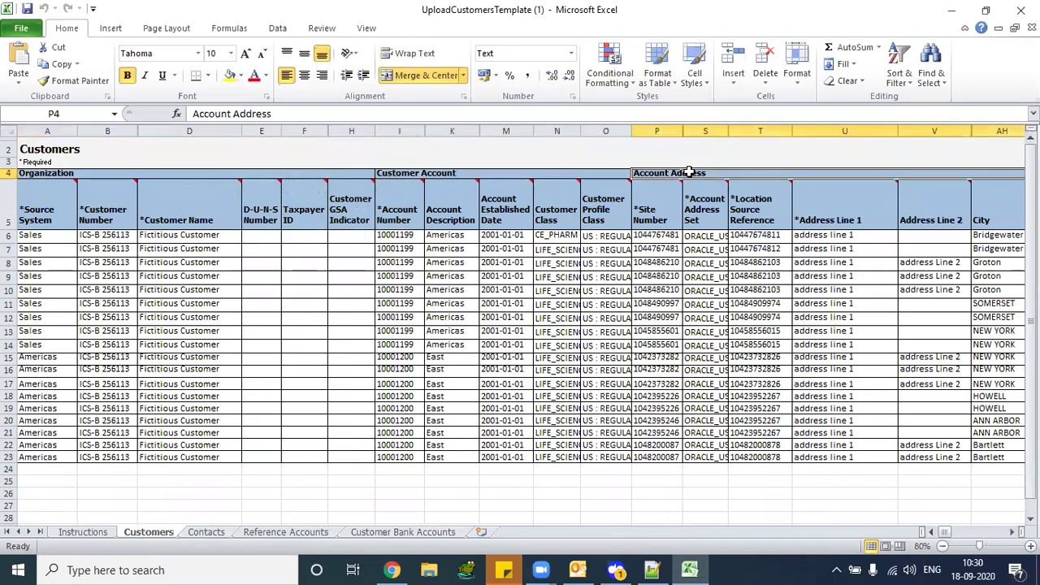
pyautogui.press('Tab')
pyautogui.press('Tab')
pyautogui.press('Tab')
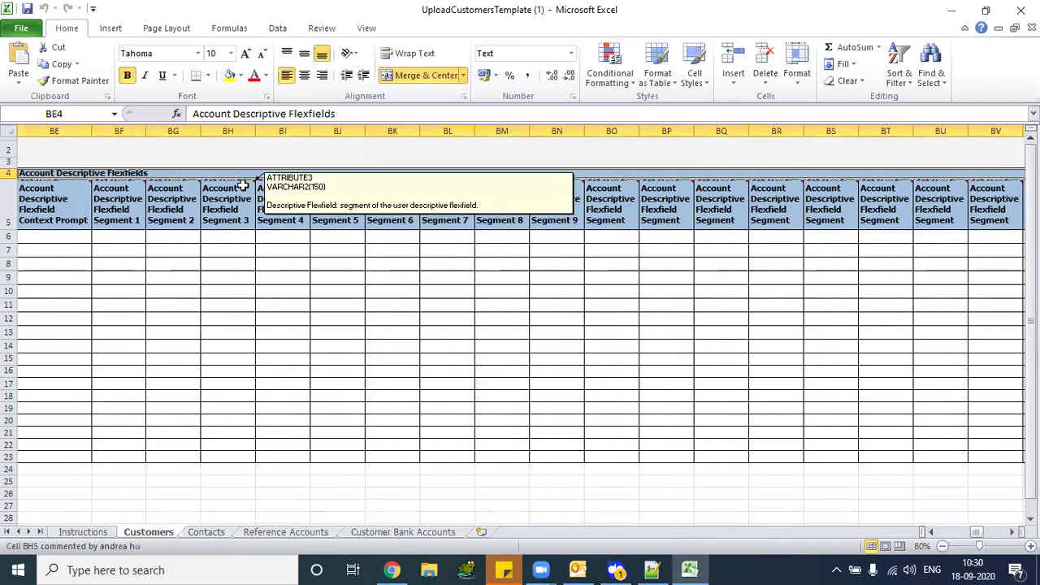
pyautogui.press('Tab')
pyautogui.press('Home')
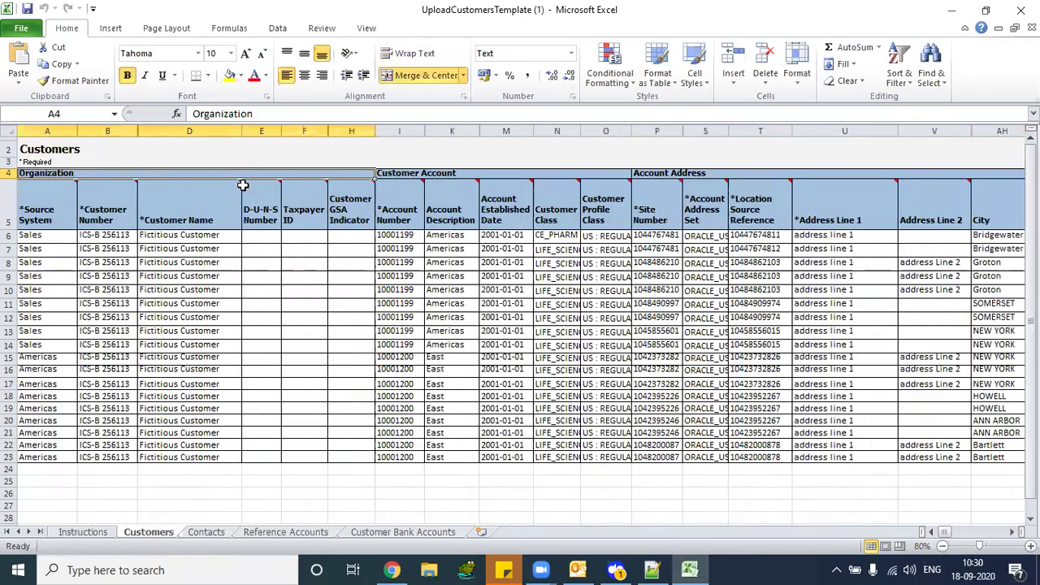
# Look at the Contacts worksheet and return to the sample rows on the Customers worksheet
pyautogui.click(218, 532)
pyautogui.click(148, 536)
pyautogui.click(173, 274)
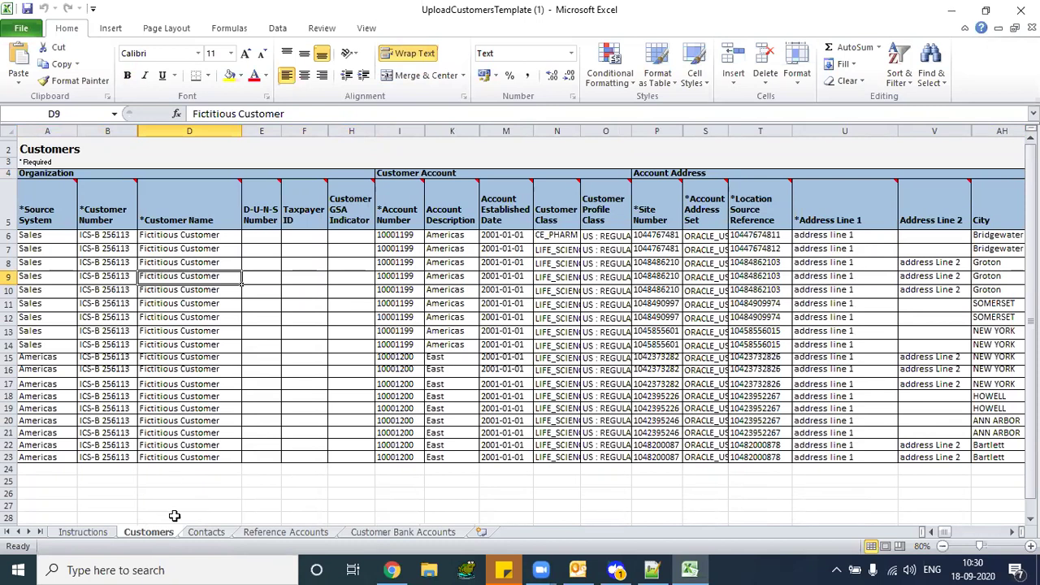
pyautogui.click(120, 332)
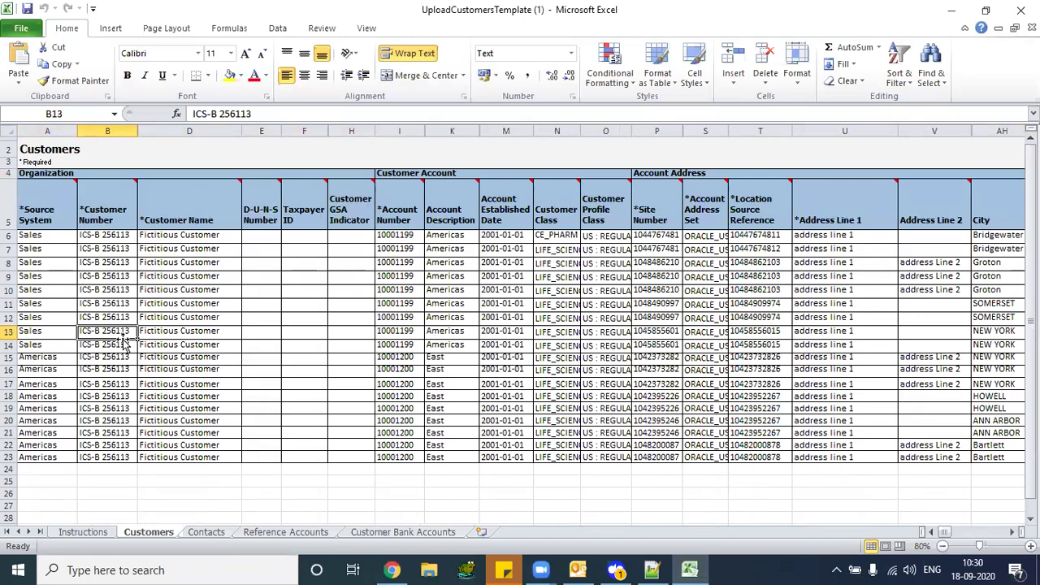
# Review the sample customer data by selecting it from the first Source System cell across to the Account Descriptive Flexfield columns and down several rows
pyautogui.click(45, 237)
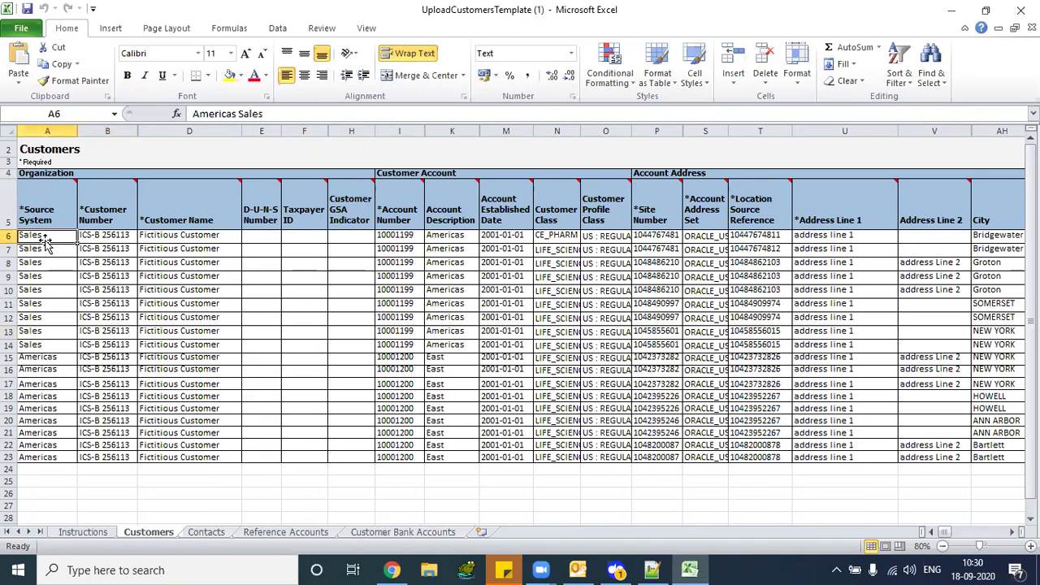
pyautogui.hotkey('shift', 'Right')
pyautogui.hotkey('shift', 'Right')
pyautogui.hotkey('shift', 'Right')
pyautogui.hotkey('shift', 'Right')
pyautogui.hotkey('shift', 'Right')
pyautogui.hotkey('shift', 'Right')
pyautogui.hotkey('shift', 'Right')
pyautogui.hotkey('shift', 'Right')
pyautogui.hotkey('shift', 'Right')
pyautogui.hotkey('shift', 'Right')
pyautogui.hotkey('shift', 'Right')
pyautogui.hotkey('shift', 'Right')
pyautogui.hotkey('shift', 'Right')
pyautogui.hotkey('shift', 'Right')
pyautogui.hotkey('shift', 'Right')
pyautogui.hotkey('shift', 'Right')
pyautogui.hotkey('shift', 'Right')
pyautogui.hotkey('shift', 'Right')
pyautogui.hotkey('shift', 'Right')
pyautogui.hotkey('shift', 'Right')
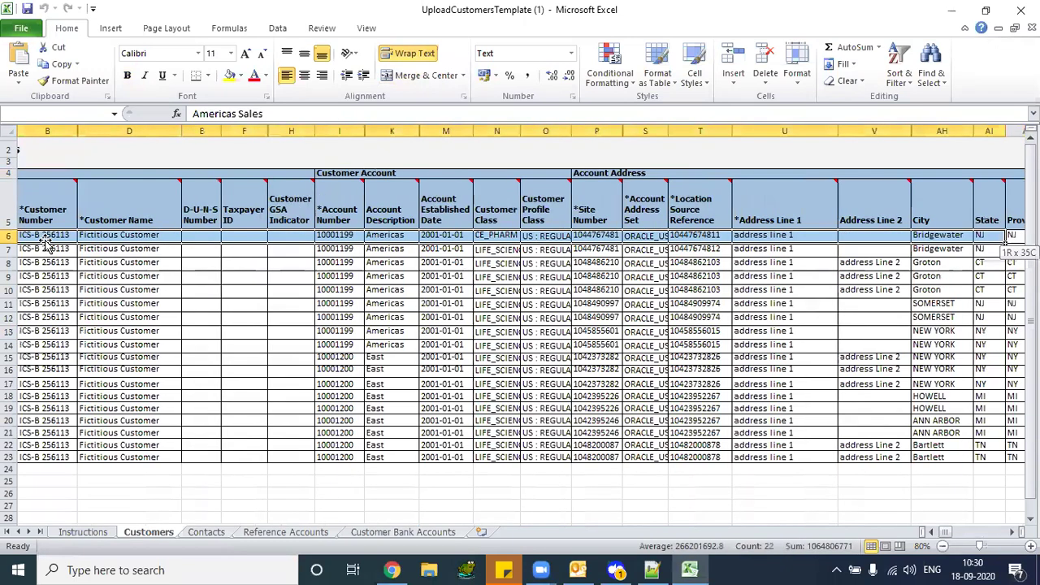
pyautogui.hotkey('shift', 'Right')
pyautogui.hotkey('shift', 'Right')
pyautogui.hotkey('shift', 'Right')
pyautogui.hotkey('shift', 'Right')
pyautogui.hotkey('shift', 'Right')
pyautogui.hotkey('shift', 'Right')
pyautogui.hotkey('shift', 'Right')
pyautogui.hotkey('shift', 'Right')
pyautogui.hotkey('shift', 'Right')
pyautogui.hotkey('shift', 'Right')
pyautogui.hotkey('shift', 'Right')
pyautogui.hotkey('shift', 'Right')
pyautogui.hotkey('shift', 'Right')
pyautogui.hotkey('shift', 'Right')
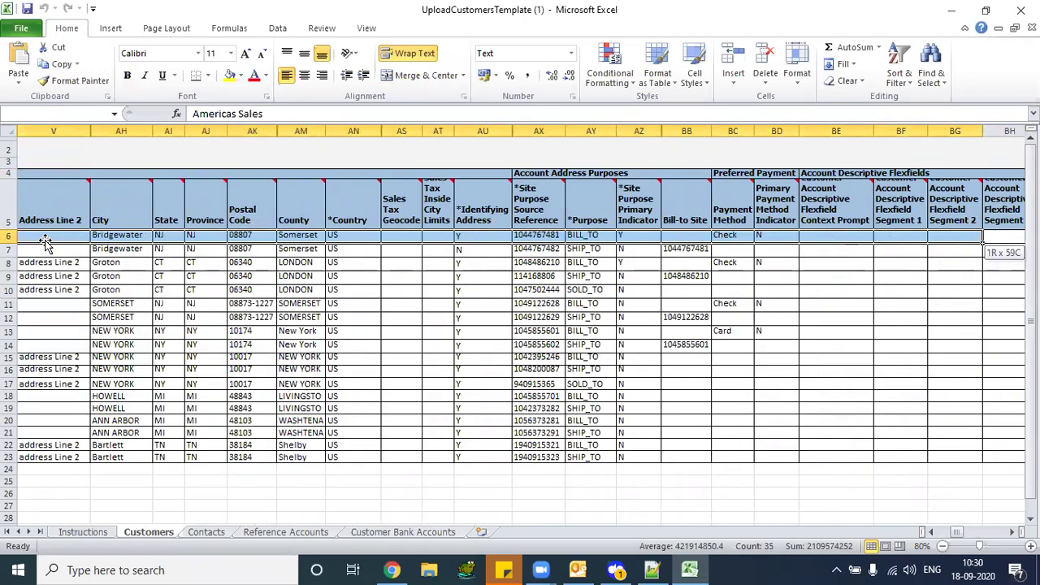
pyautogui.hotkey('shift', 'Down')
pyautogui.hotkey('shift', 'Down')
pyautogui.hotkey('shift', 'Down')
pyautogui.hotkey('shift', 'Down')
pyautogui.hotkey('shift', 'Down')
pyautogui.hotkey('shift', 'Down')
pyautogui.hotkey('shift', 'Down')
pyautogui.hotkey('shift', 'Down')
pyautogui.hotkey('shift', 'Down')
pyautogui.hotkey('shift', 'Down')
pyautogui.hotkey('shift', 'Down')
pyautogui.hotkey('shift', 'Down')
pyautogui.hotkey('shift', 'Down')
pyautogui.hotkey('shift', 'Down')
pyautogui.hotkey('shift', 'Down')
pyautogui.hotkey('shift', 'Down')
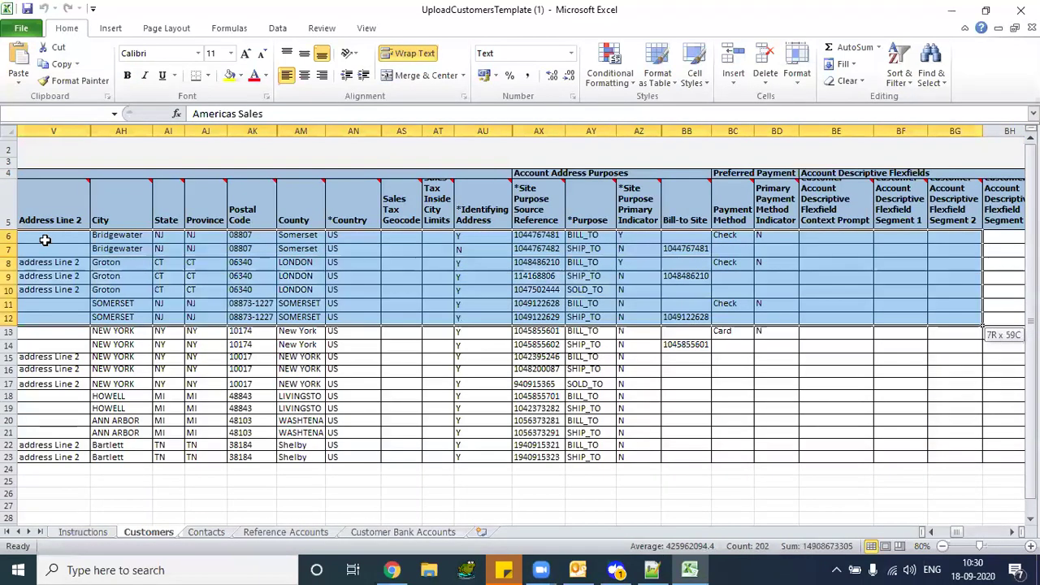
pyautogui.press('Home')
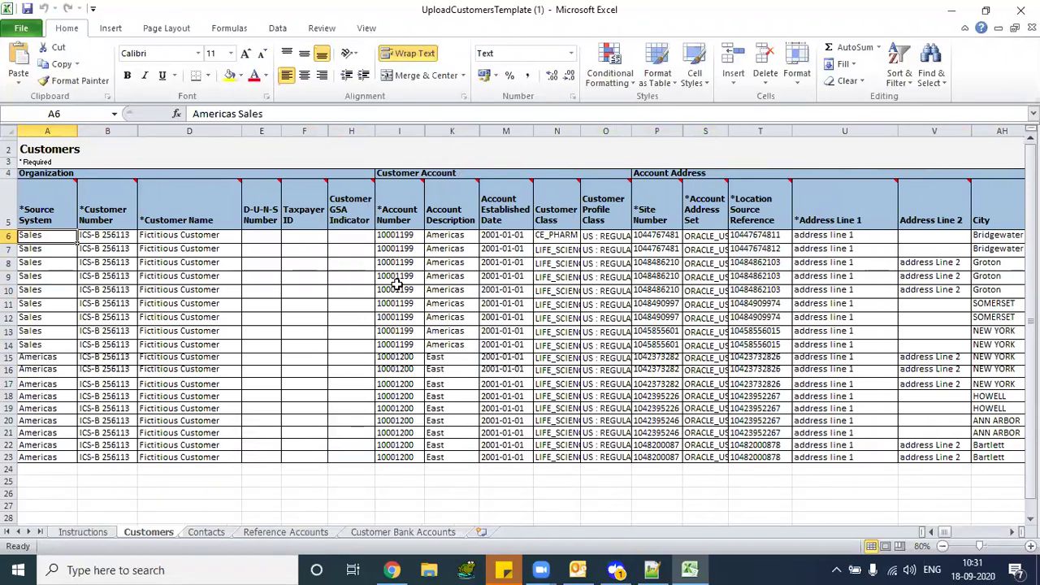
# Close the template workbook and search Google for "journal fbdi process in oracle fusion" in a new Chrome tab
pyautogui.click(1020, 10)
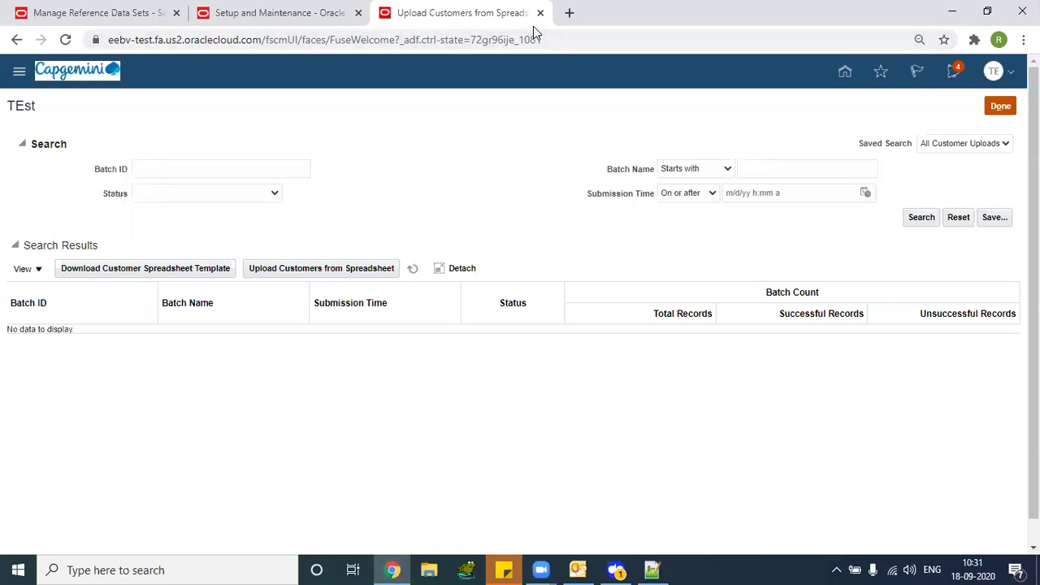
pyautogui.hotkey('ctrl', 't')
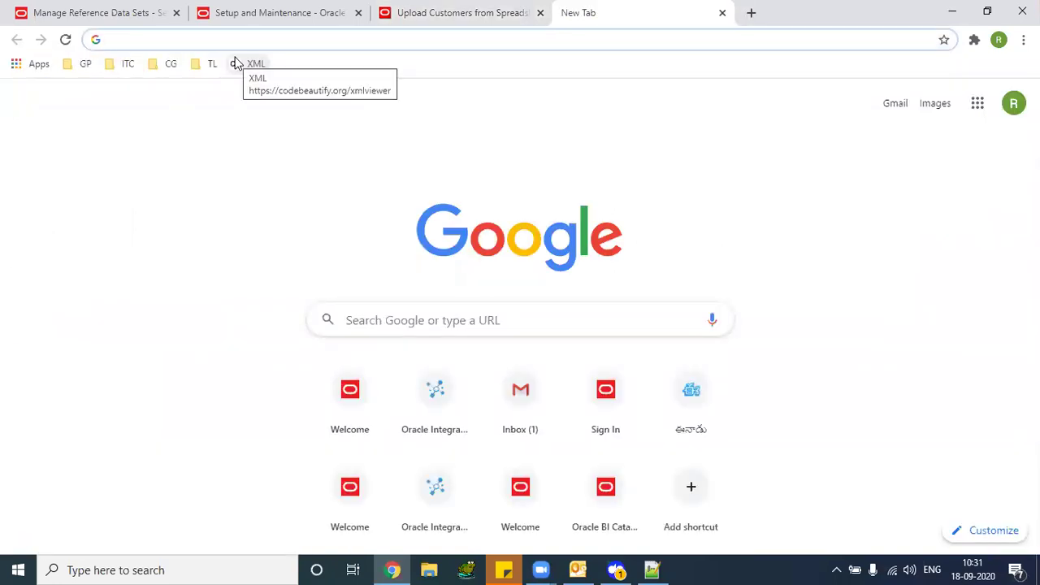
pyautogui.write('jou')
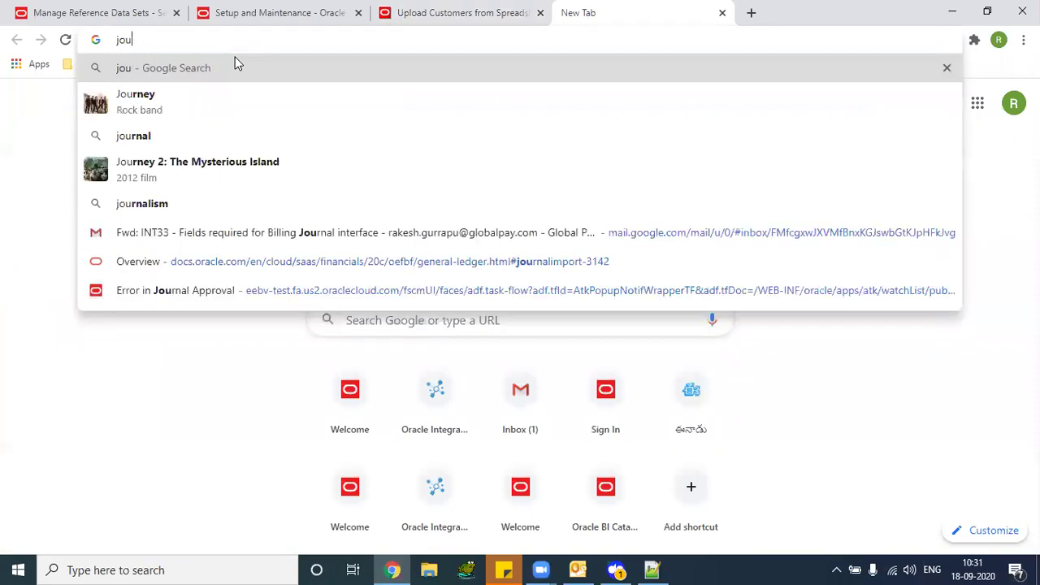
pyautogui.write('r')
pyautogui.press('Down')
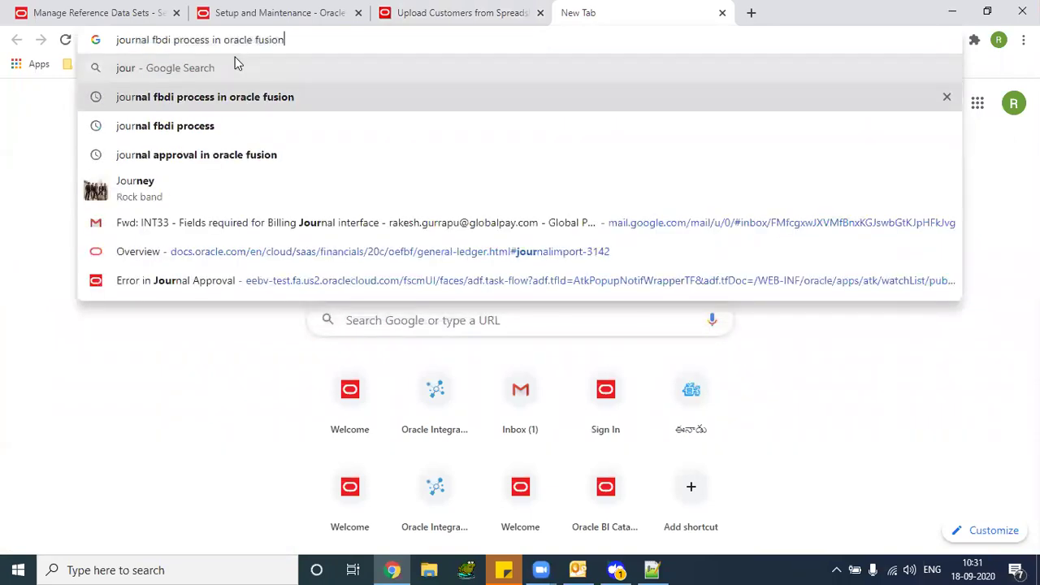
pyautogui.press('Return')
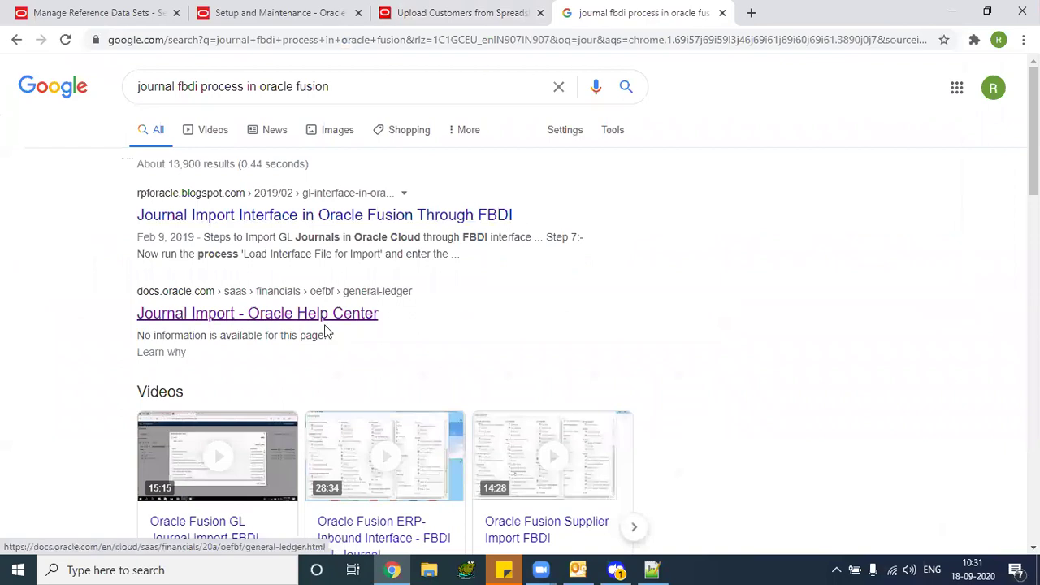
# Open the Oracle Help Center Journal Import result and find the Customer Import topic under Customer Data Model
pyautogui.click(315, 321)
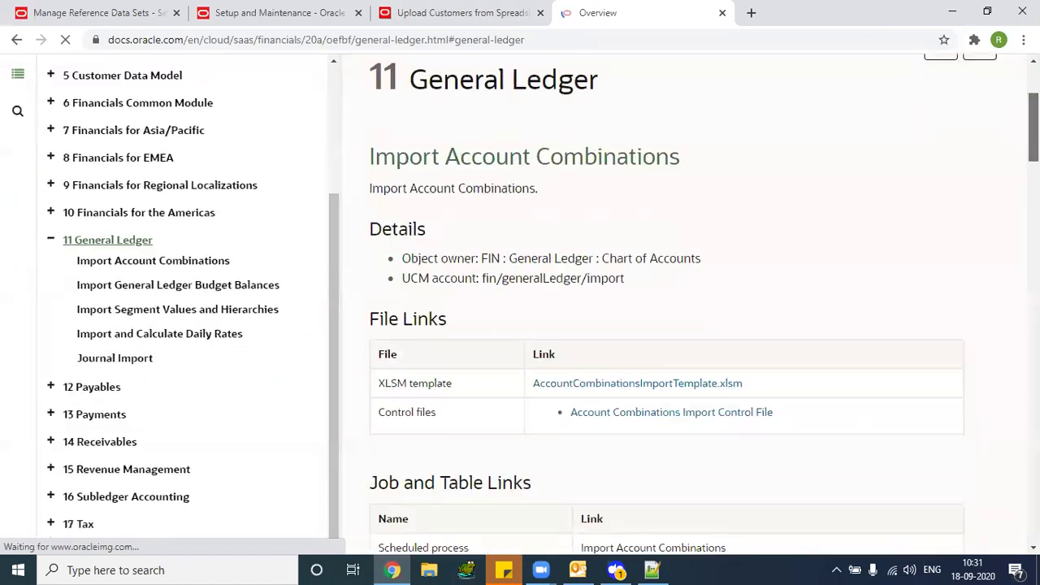
pyautogui.click(50, 240)
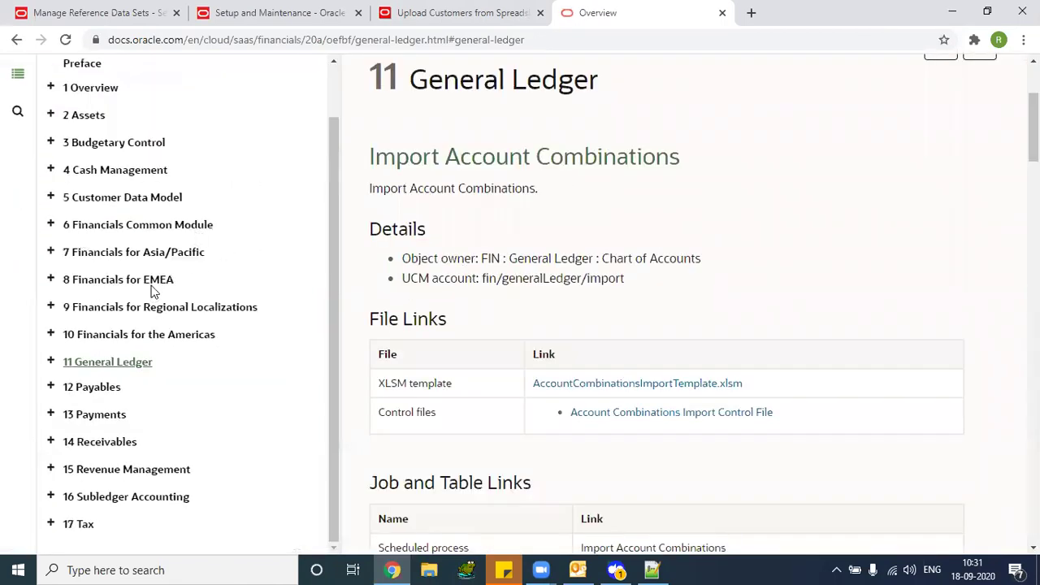
pyautogui.click(50, 225)
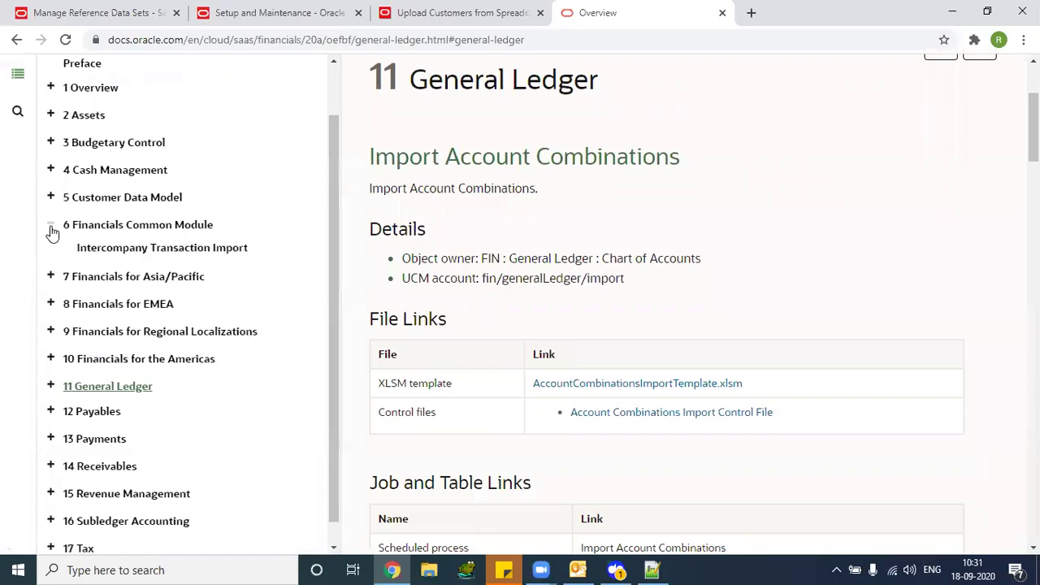
pyautogui.click(50, 276)
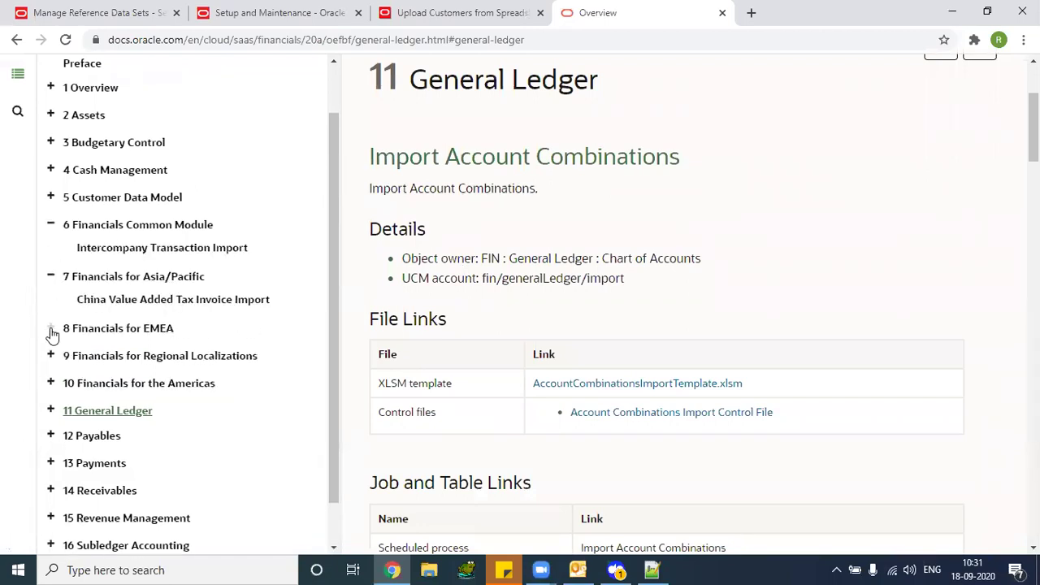
pyautogui.click(51, 355)
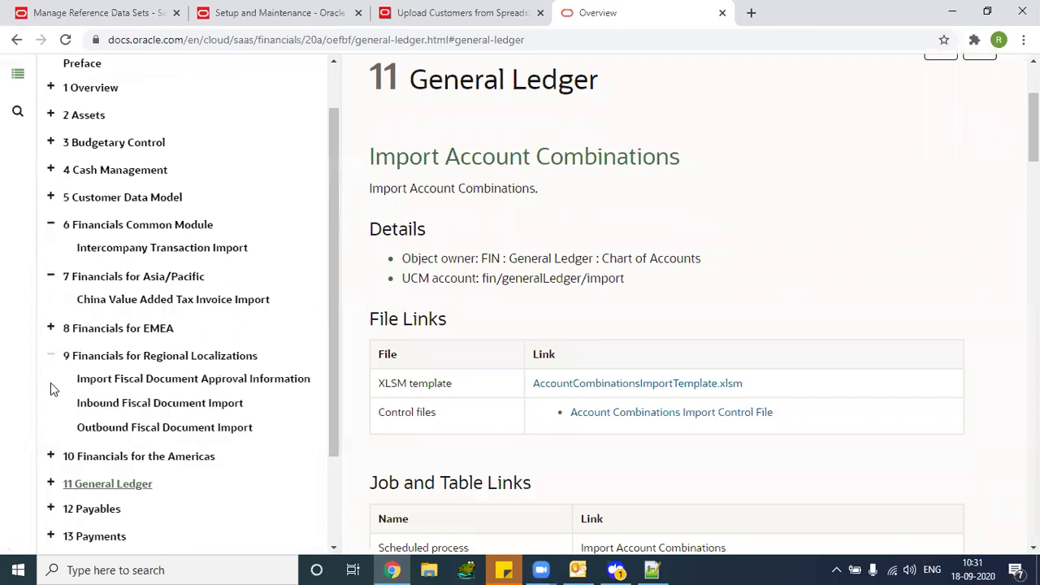
pyautogui.click(50, 455)
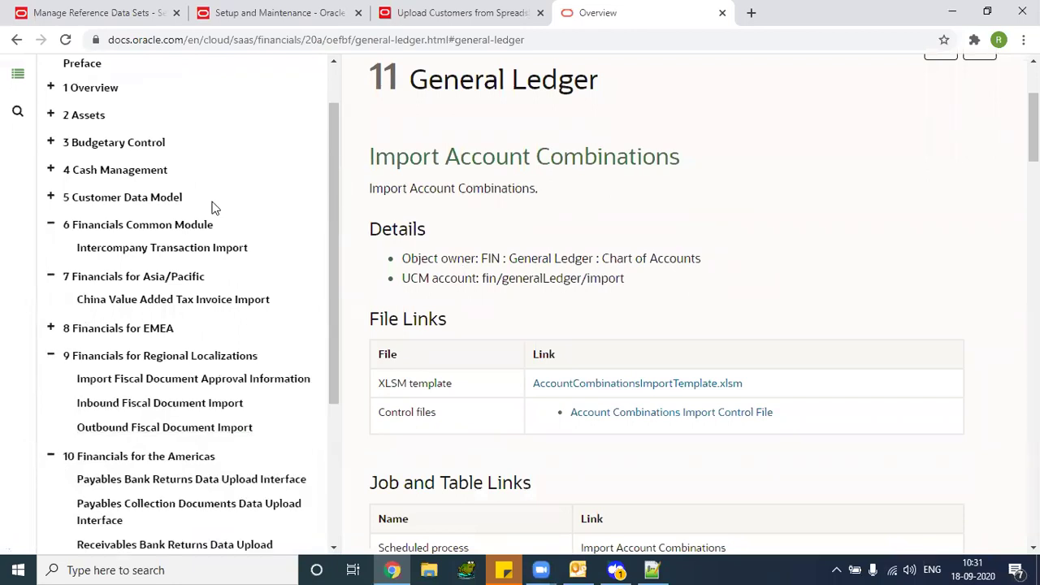
pyautogui.click(51, 197)
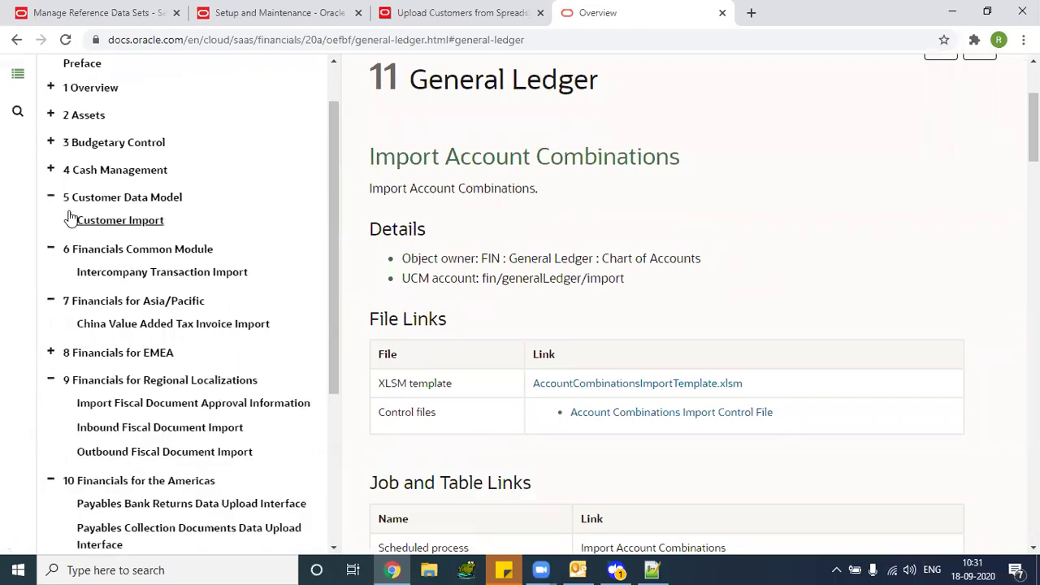
pyautogui.click(140, 225)
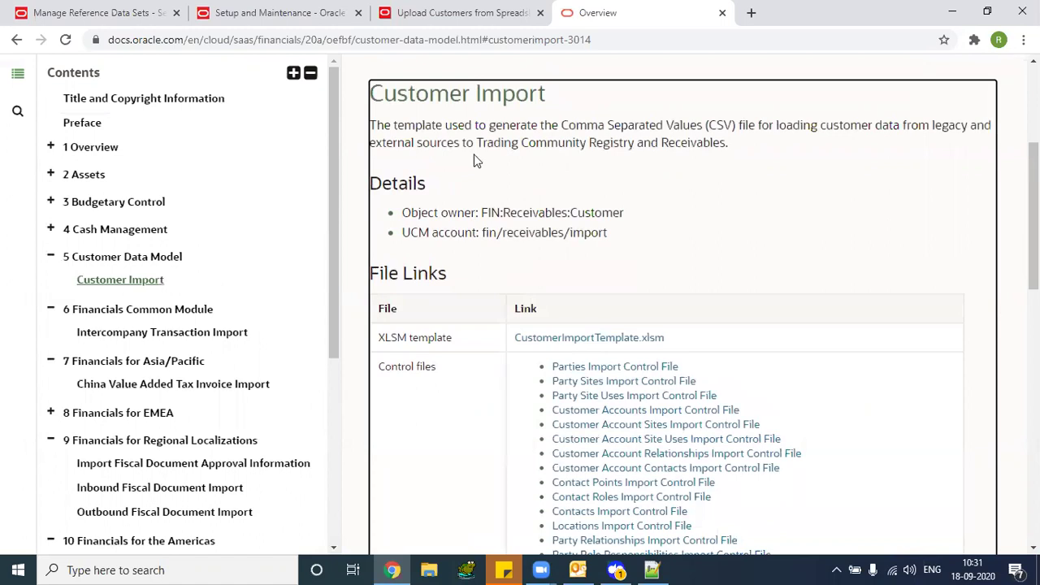
# Read the Customer Import description, highlighting the CSV template purpose and Trading Community Registry and Receivables
pyautogui.moveTo(455, 128); pyautogui.dragTo(509, 127)
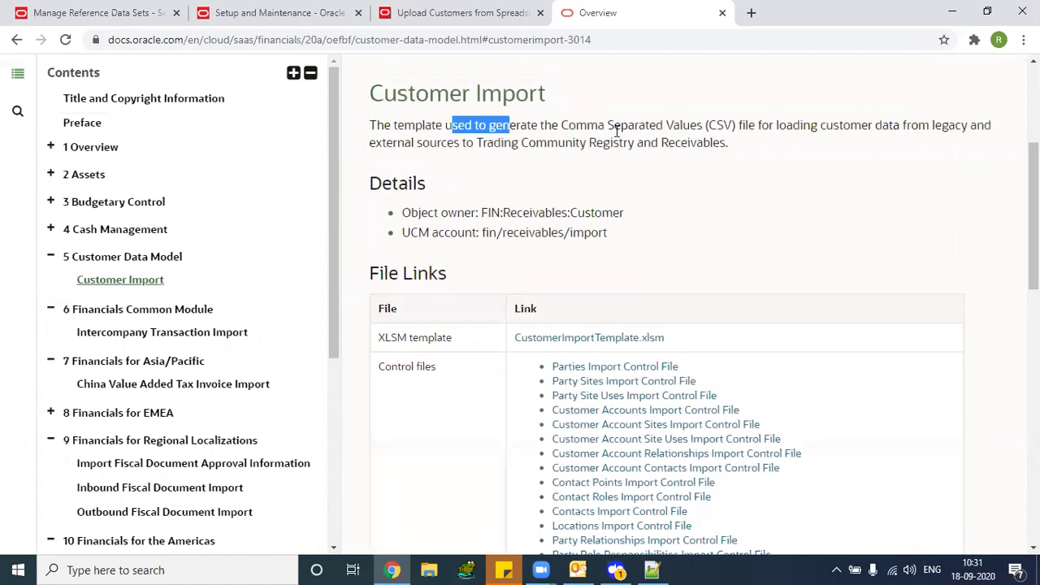
pyautogui.moveTo(807, 127); pyautogui.dragTo(917, 140)
pyautogui.click(911, 140)
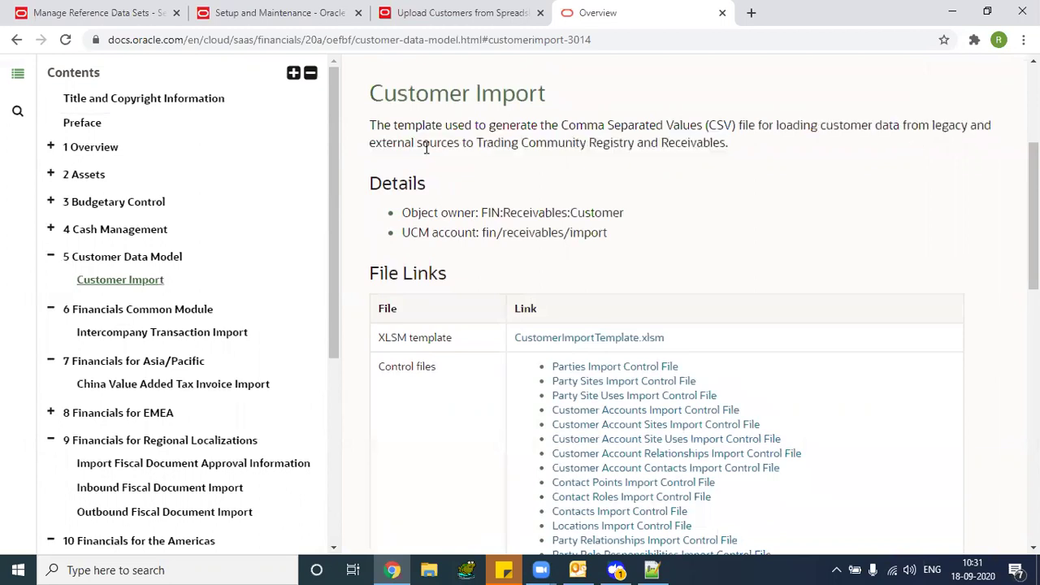
pyautogui.moveTo(404, 143); pyautogui.dragTo(612, 158)
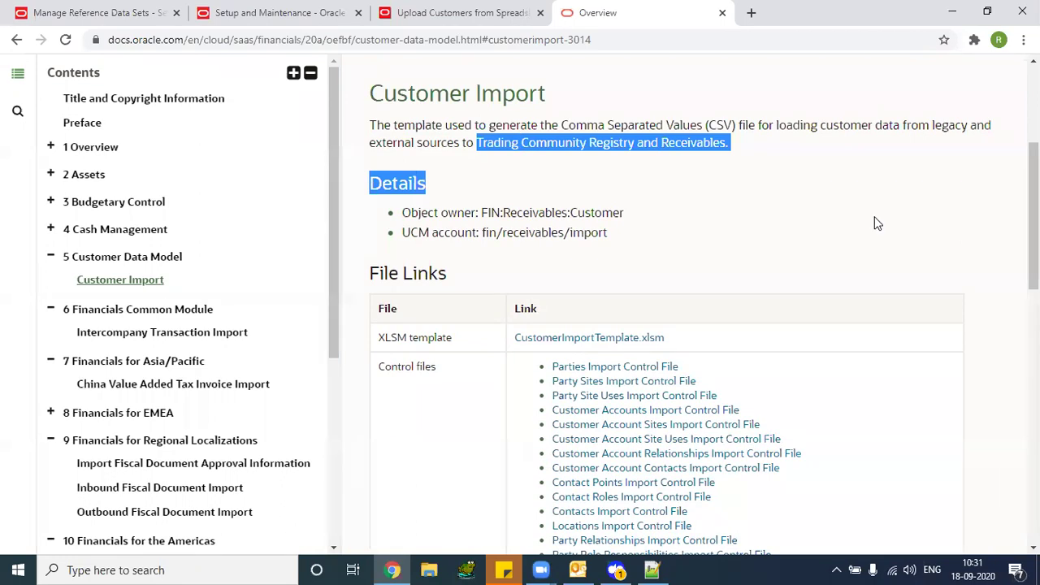
# Highlight the Customer Import object owner and UCM account fin/receivables/import, and download CustomerImportTemplate.xlsm
pyautogui.scroll(-1, 655, 143)
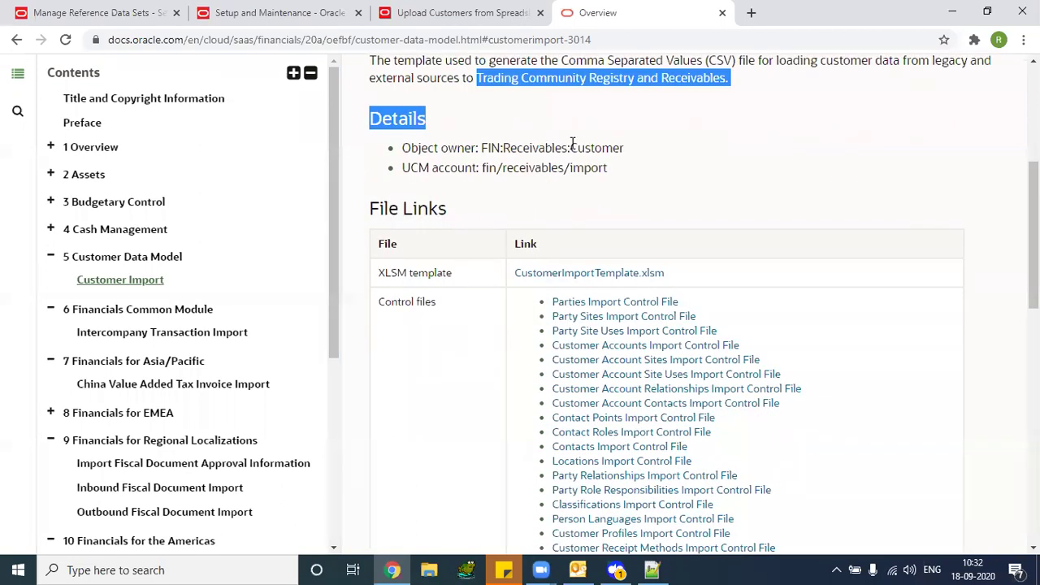
pyautogui.moveTo(571, 147); pyautogui.dragTo(605, 148)
pyautogui.moveTo(482, 169); pyautogui.dragTo(610, 173)
pyautogui.scroll(-1, 609, 174)
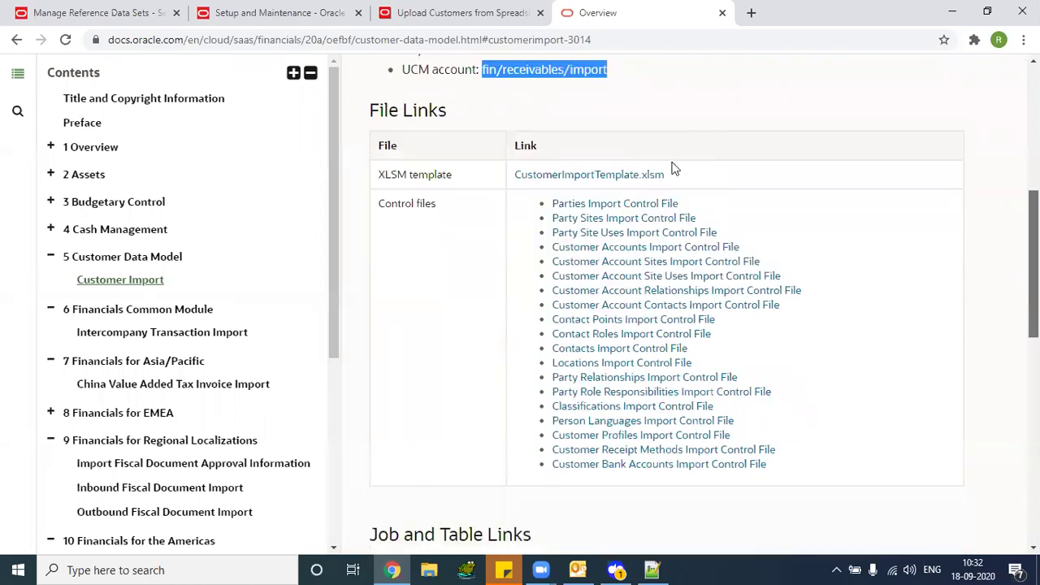
pyautogui.click(619, 175)
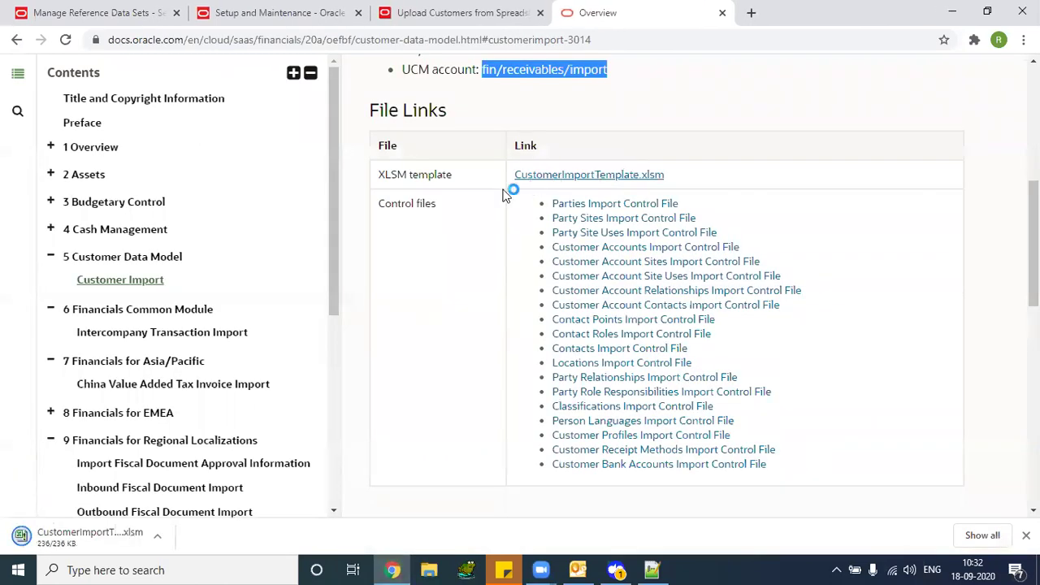
# Review the list of import control files and the scheduled process Import Trading Community Data in Bulk by highlighting them
pyautogui.scroll(-1, 932, 351)
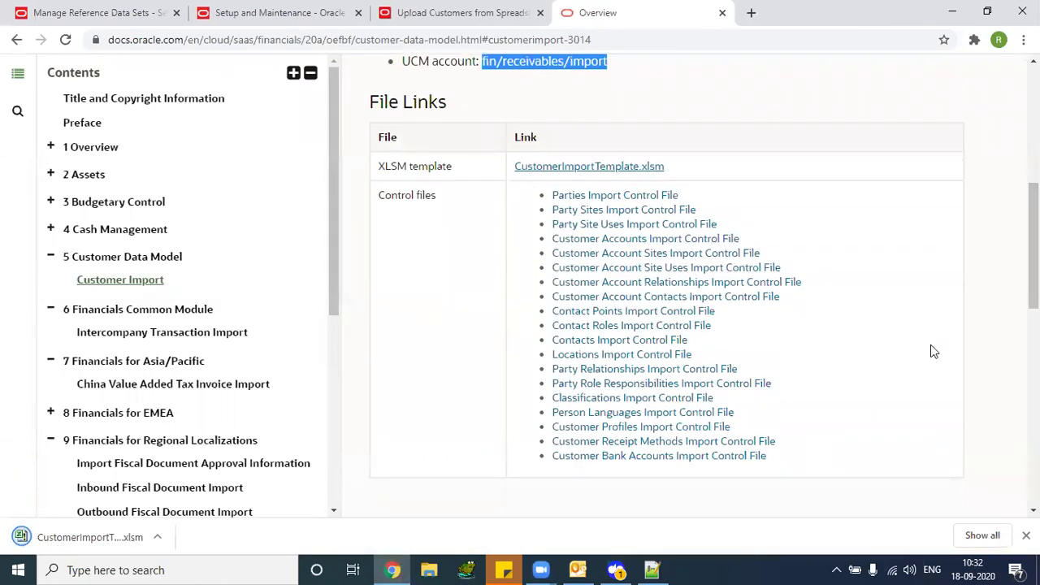
pyautogui.moveTo(803, 468); pyautogui.dragTo(555, 197)
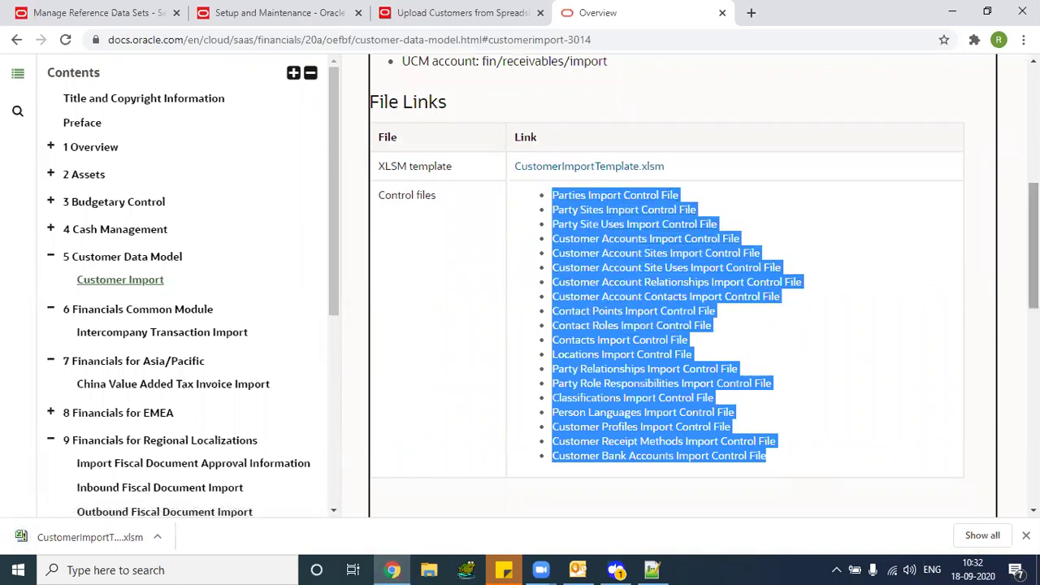
pyautogui.scroll(-5, 390, 172)
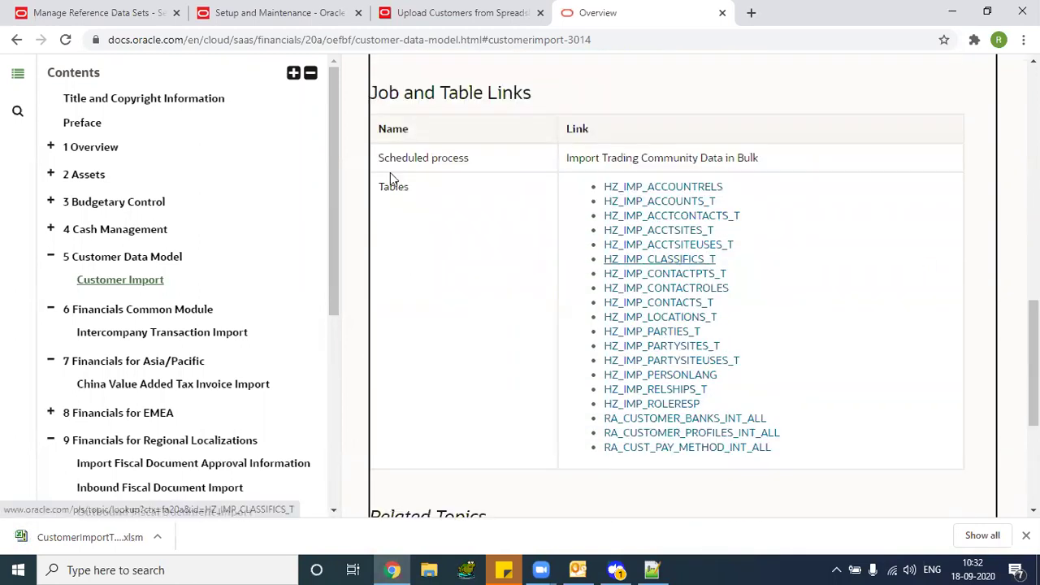
pyautogui.moveTo(384, 158); pyautogui.dragTo(448, 158)
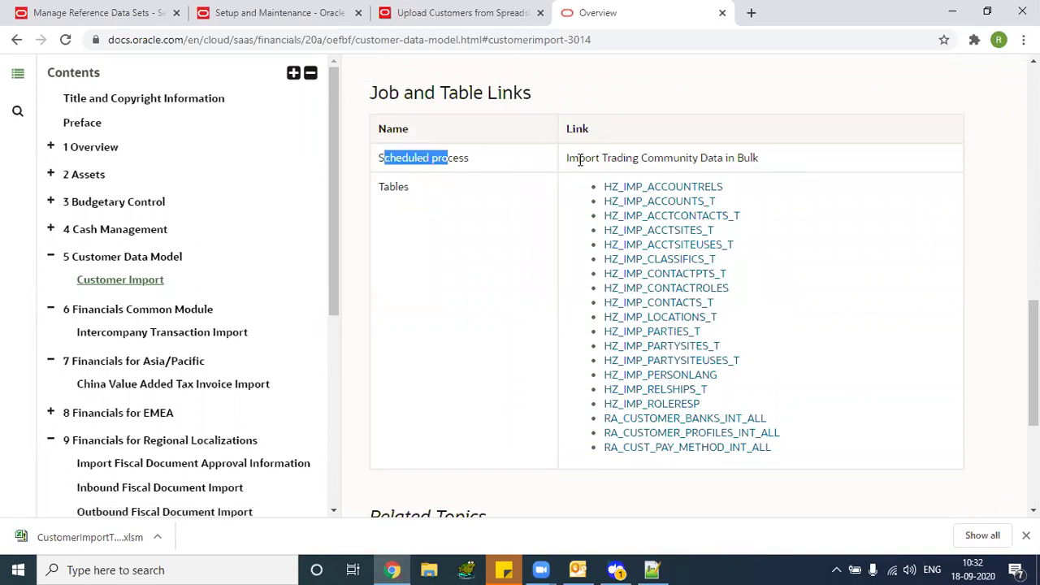
pyautogui.moveTo(566, 157); pyautogui.dragTo(763, 167)
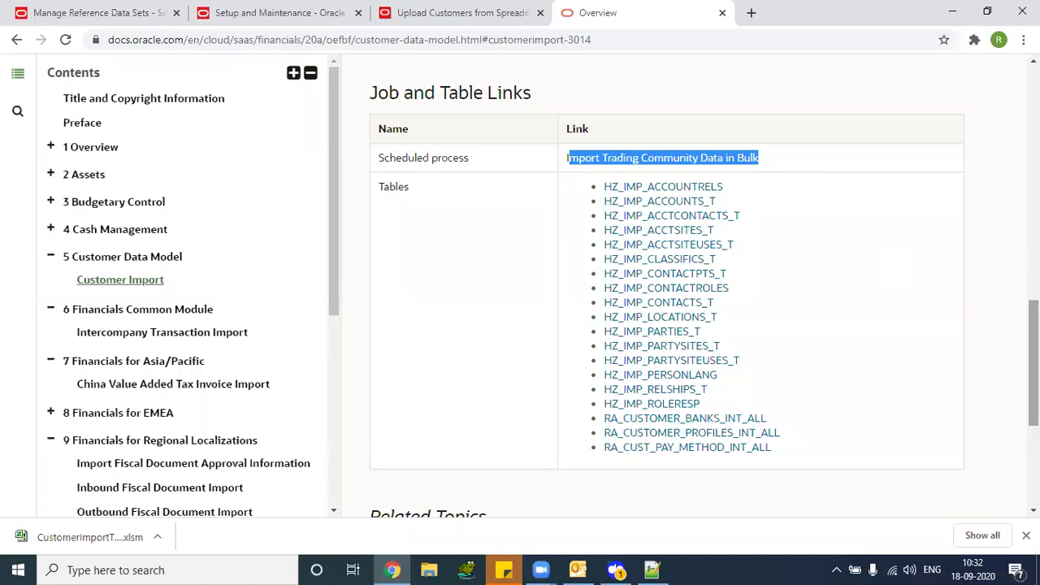
# Highlight the Tables label and the list of customer import interface tables, then clear the highlight
pyautogui.scroll(-1, 551, 203)
pyautogui.moveTo(414, 170); pyautogui.dragTo(376, 169)
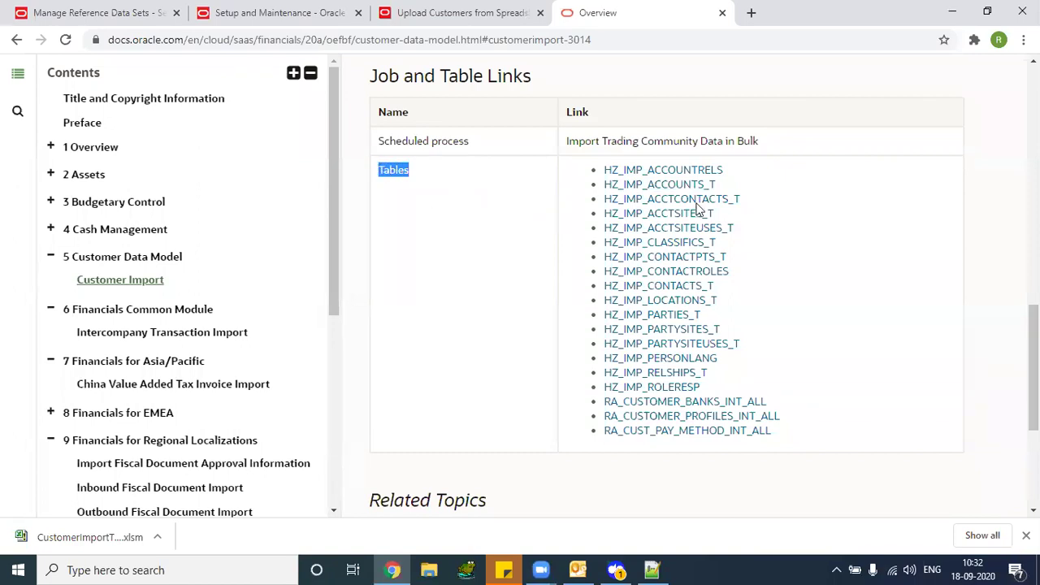
pyautogui.moveTo(775, 431); pyautogui.dragTo(603, 182)
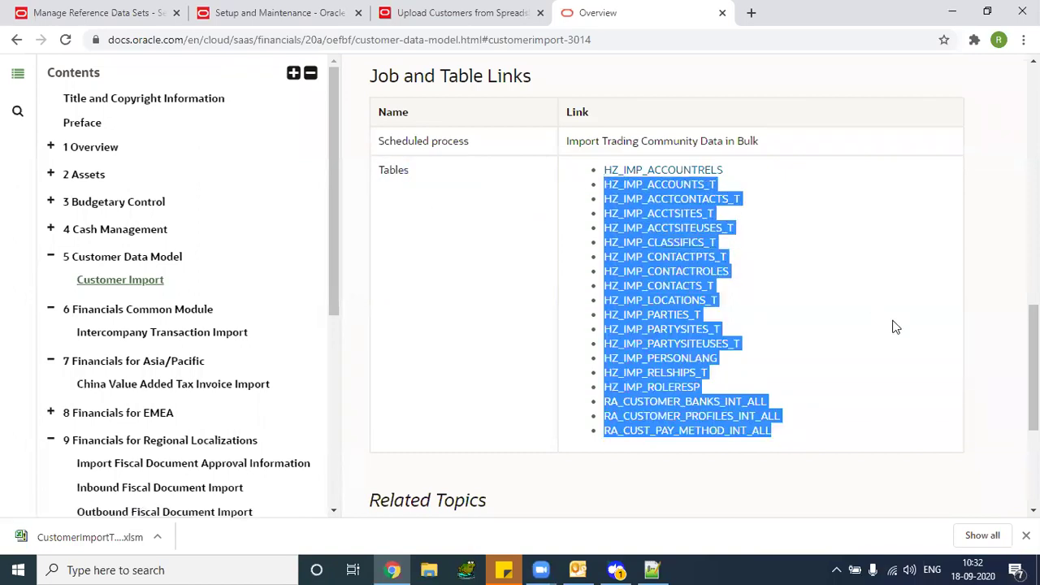
pyautogui.click(895, 327)
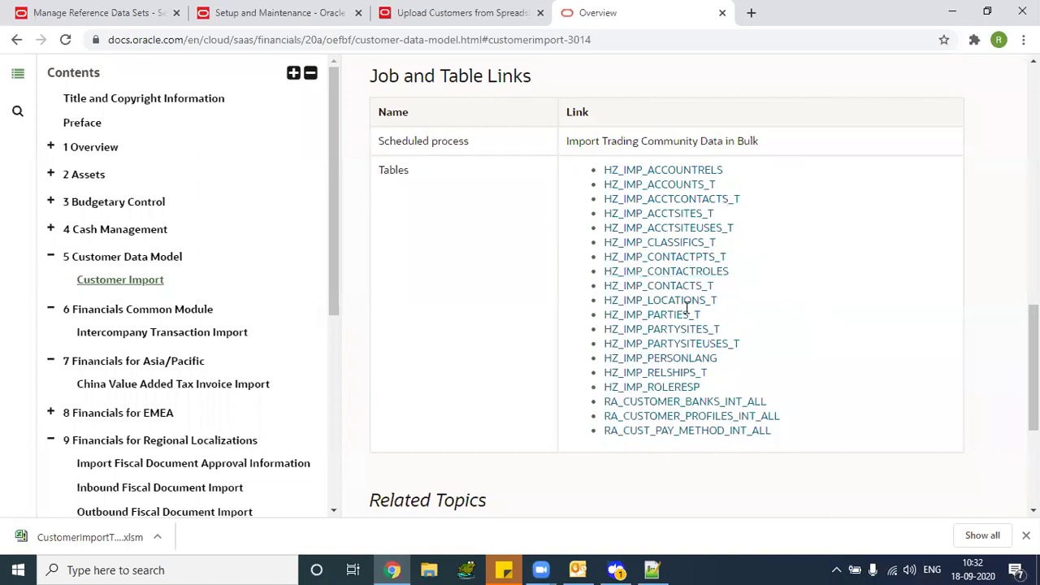
# Point out individual interface tables by highlighting the parties, party sites, locations, accounts, account sites and customer profiles entries
pyautogui.moveTo(702, 315); pyautogui.dragTo(594, 316)
pyautogui.moveTo(741, 331); pyautogui.dragTo(599, 332)
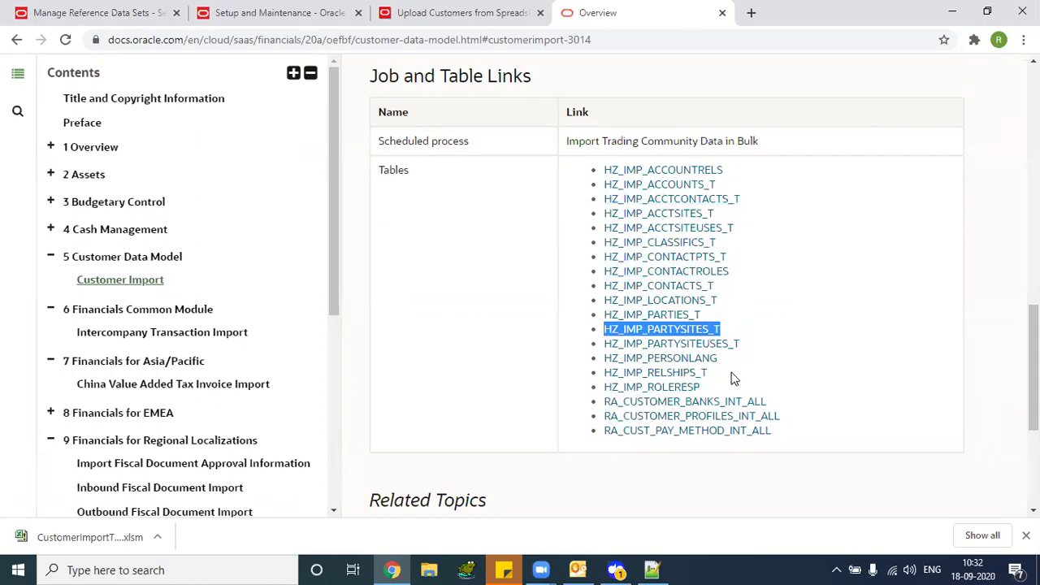
pyautogui.moveTo(735, 301); pyautogui.dragTo(599, 301)
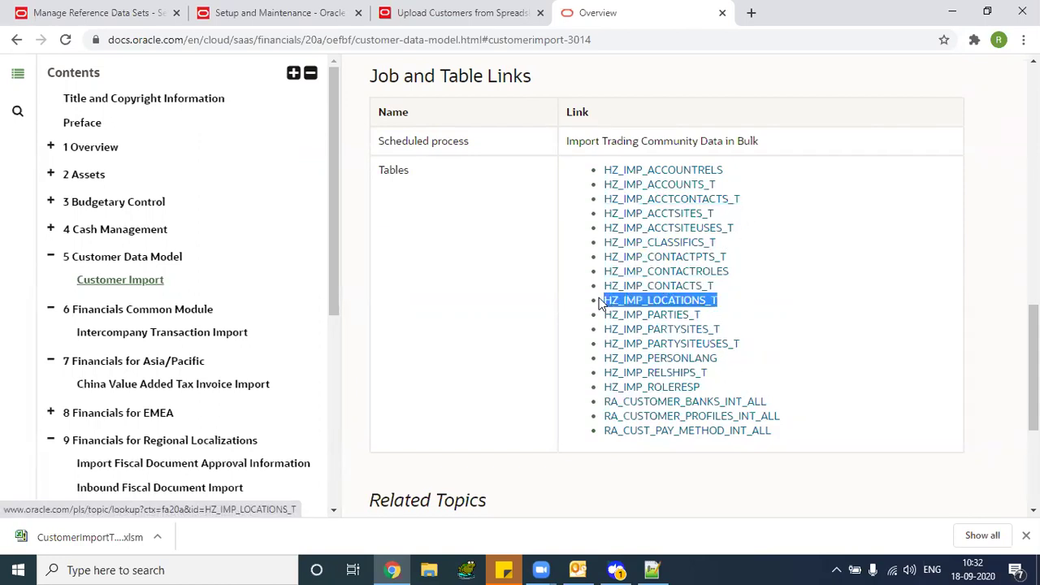
pyautogui.moveTo(717, 185); pyautogui.dragTo(609, 184)
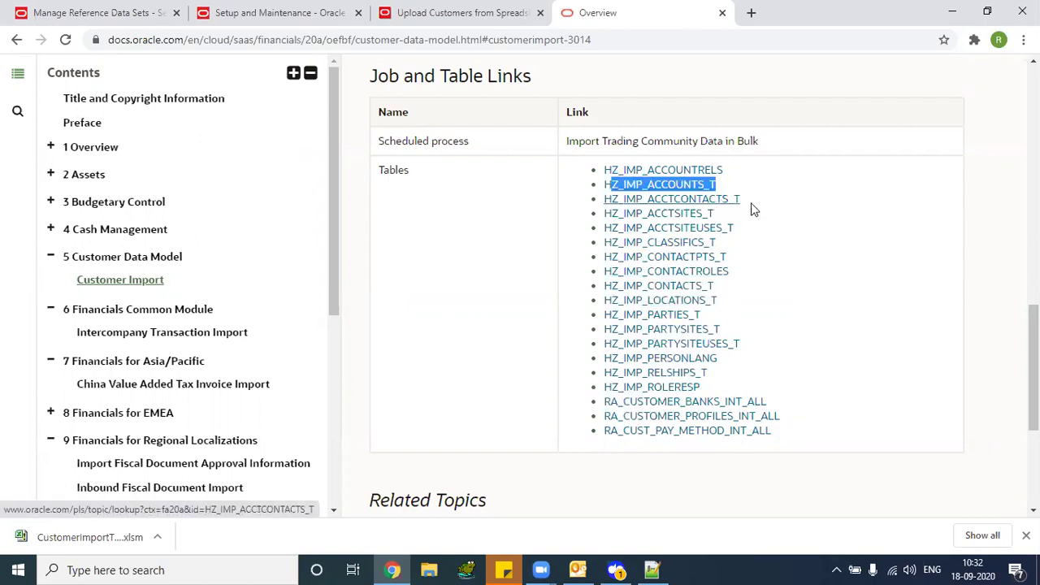
pyautogui.moveTo(749, 210); pyautogui.dragTo(613, 213)
pyautogui.moveTo(738, 233); pyautogui.dragTo(642, 242)
pyautogui.moveTo(750, 175); pyautogui.dragTo(636, 184)
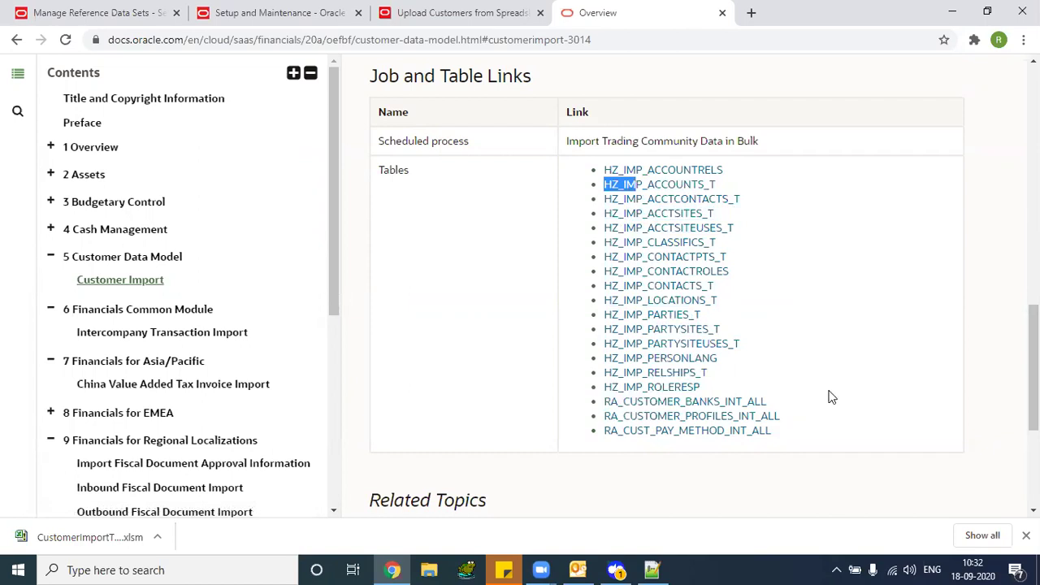
pyautogui.moveTo(763, 415); pyautogui.dragTo(517, 399)
pyautogui.click(518, 398)
# Open the downloaded CustomerImportTemplate workbook in Excel, enable editing and show the Instructions and CSV Generation sheet
pyautogui.click(102, 534)
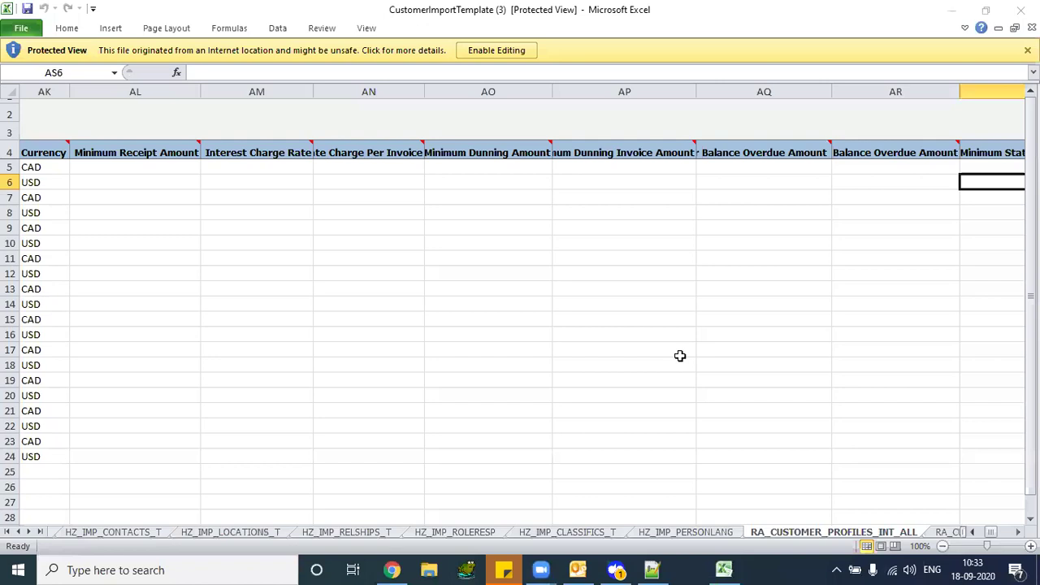
pyautogui.click(496, 51)
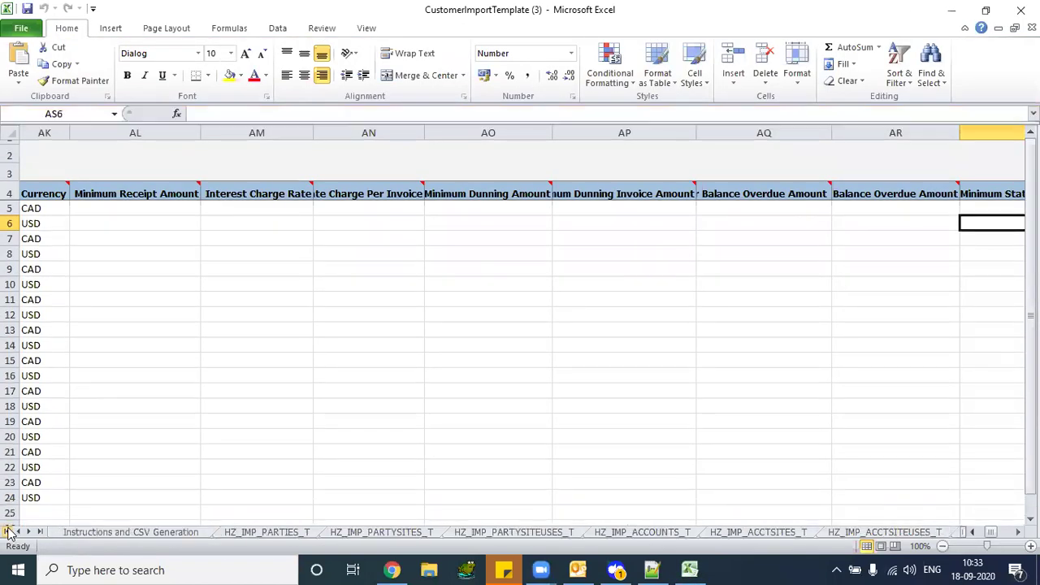
pyautogui.click(119, 533)
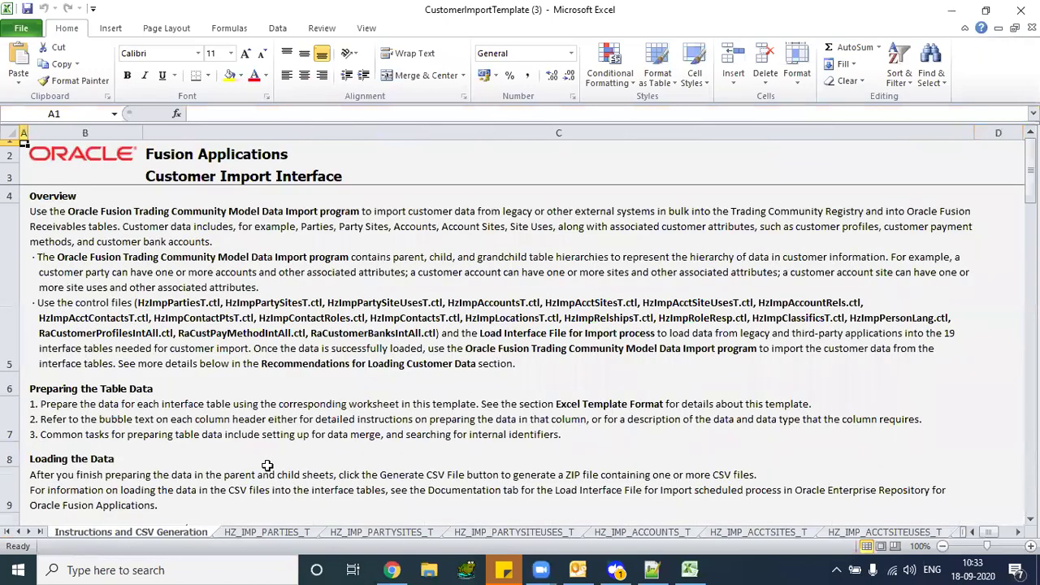
# Review the party and account worksheets one by one, from HZ_IMP_PARTIES_T through HZ_IMP_ACCTSITEUSES_T
pyautogui.click(266, 531)
pyautogui.click(188, 264)
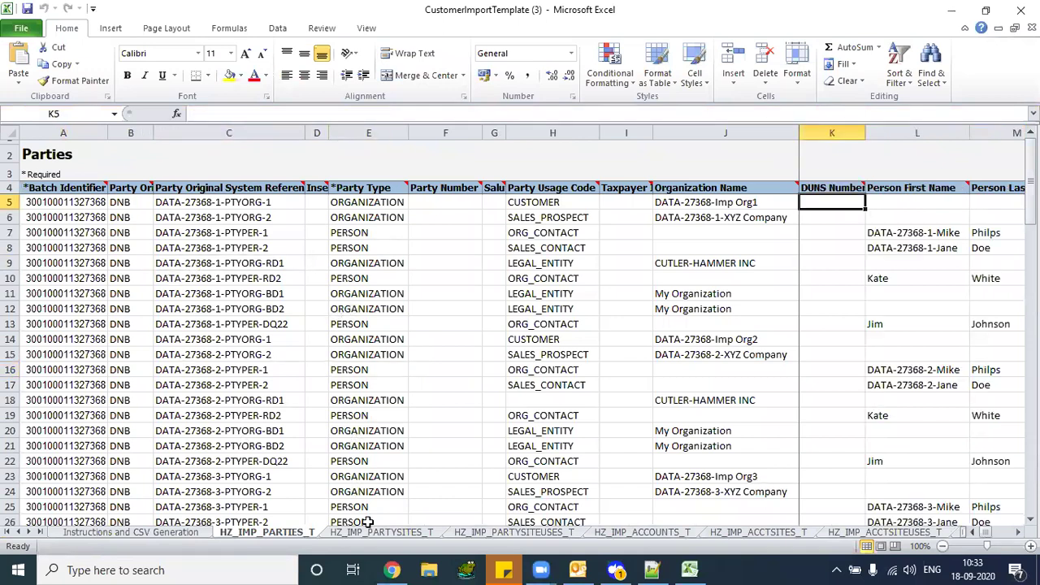
pyautogui.click(369, 529)
pyautogui.click(333, 307)
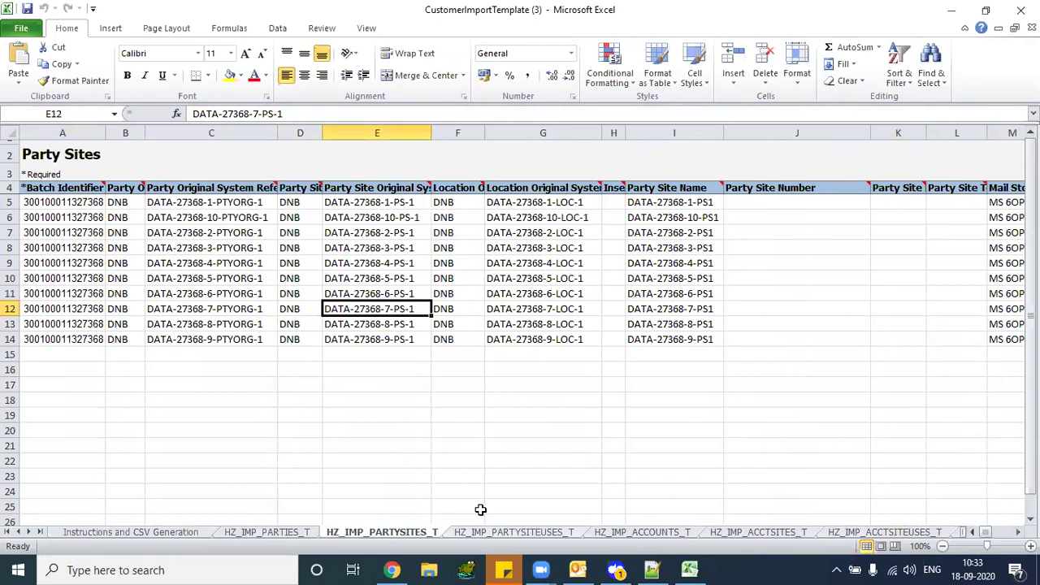
pyautogui.click(513, 531)
pyautogui.click(642, 532)
pyautogui.click(758, 531)
pyautogui.click(849, 532)
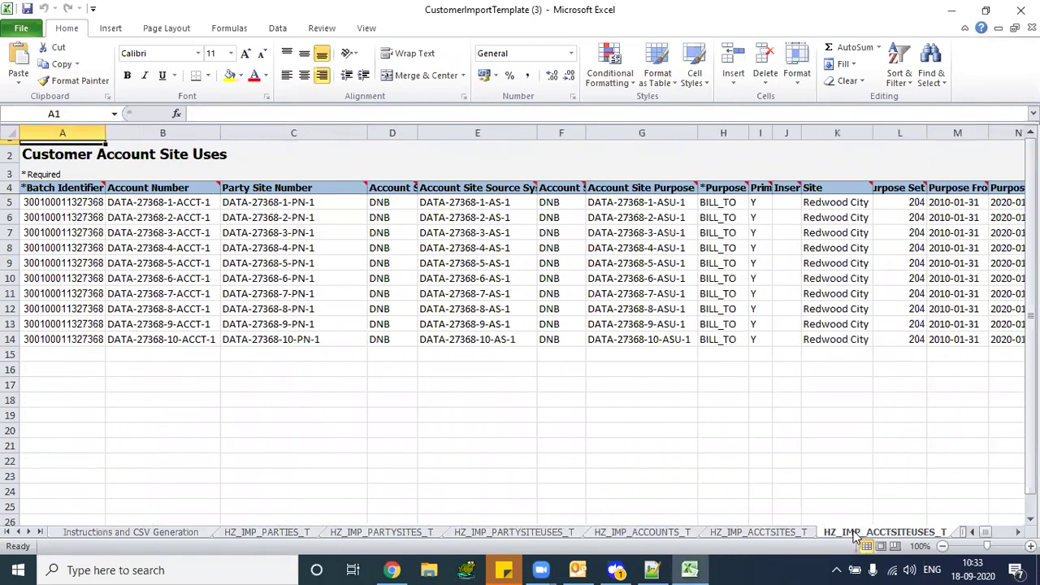
# Review the account contacts, contact points, contact roles, contacts and locations worksheets, ending on HZ_IMP_LOCATIONS_T
pyautogui.click(29, 532)
pyautogui.click(28, 532)
pyautogui.click(28, 532)
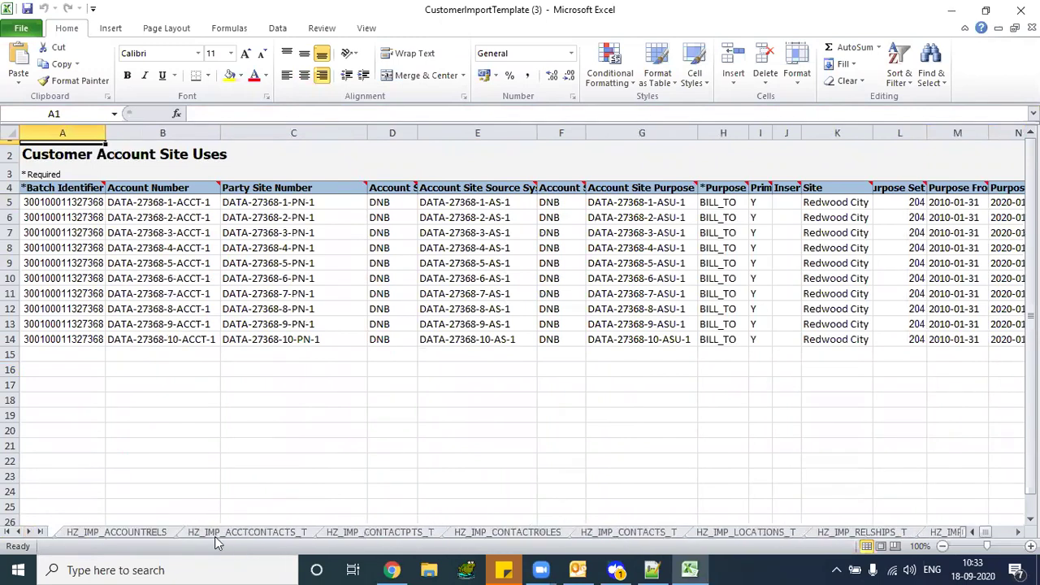
pyautogui.click(248, 532)
pyautogui.click(379, 532)
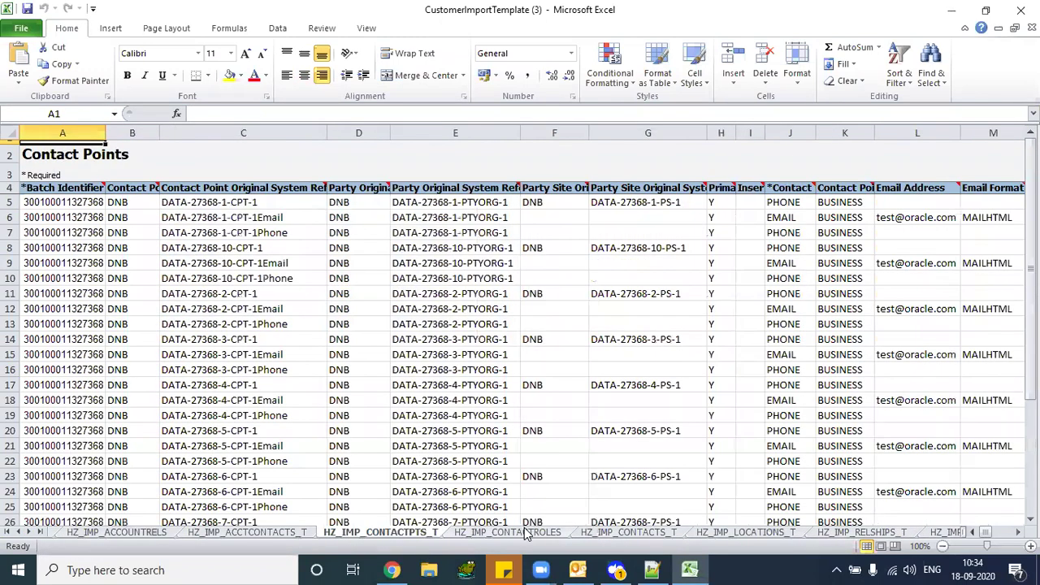
pyautogui.click(507, 532)
pyautogui.click(630, 535)
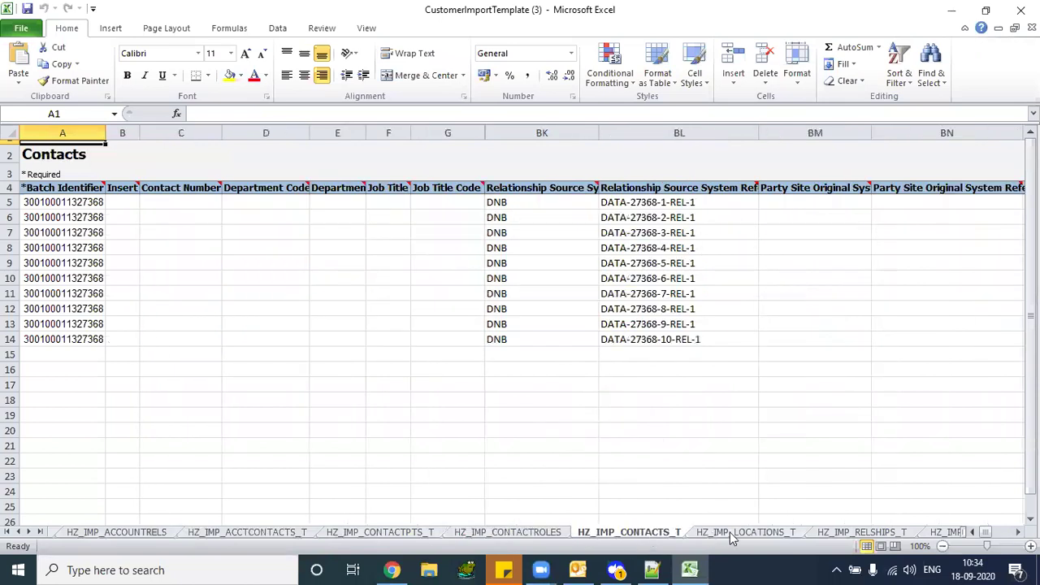
pyautogui.click(746, 532)
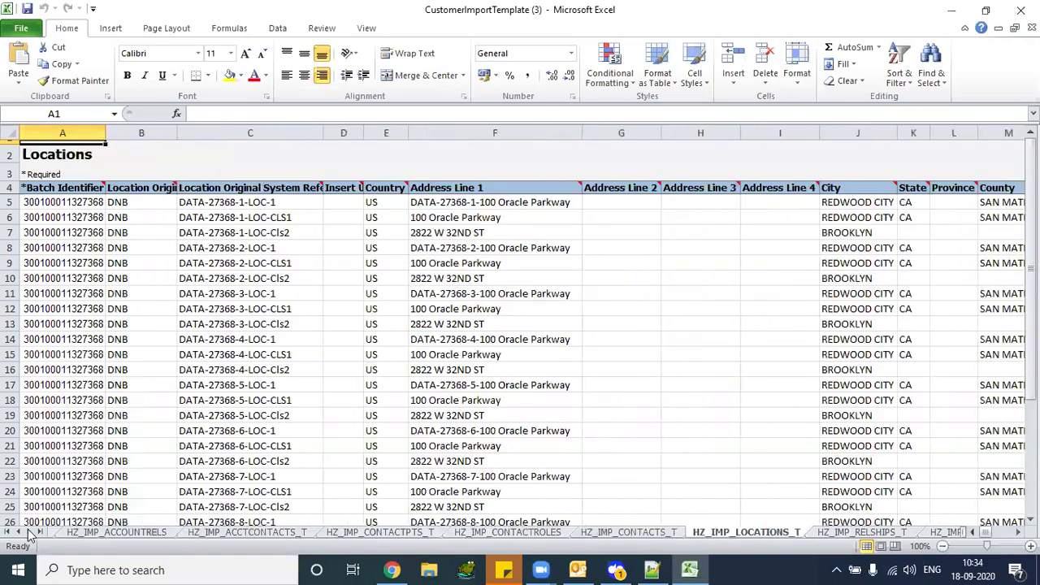
# Review the RA_CUSTOMER_PROFILES_INT_ALL, RA_CUST_PAY_METHOD_INT_ALL and RA_CUSTOMER_BANKS_INT_ALL worksheets at the end of the workbook
pyautogui.click(28, 532)
pyautogui.click(439, 532)
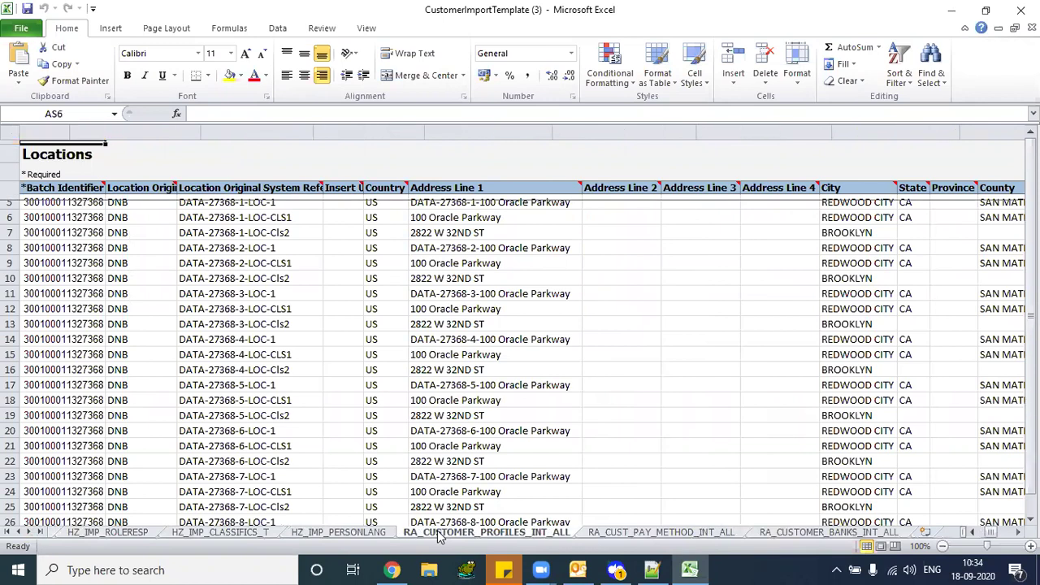
pyautogui.click(631, 533)
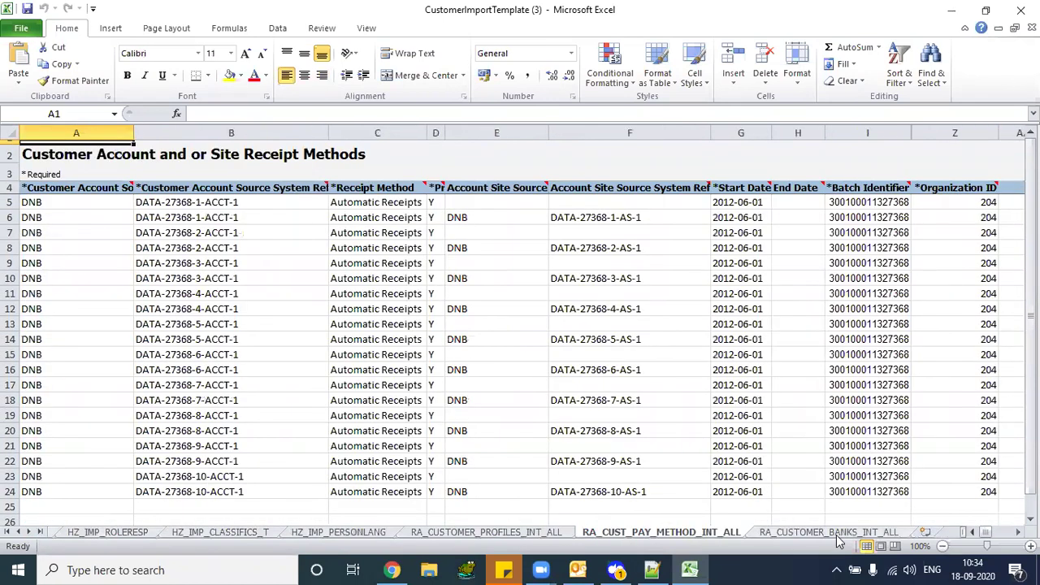
pyautogui.click(835, 536)
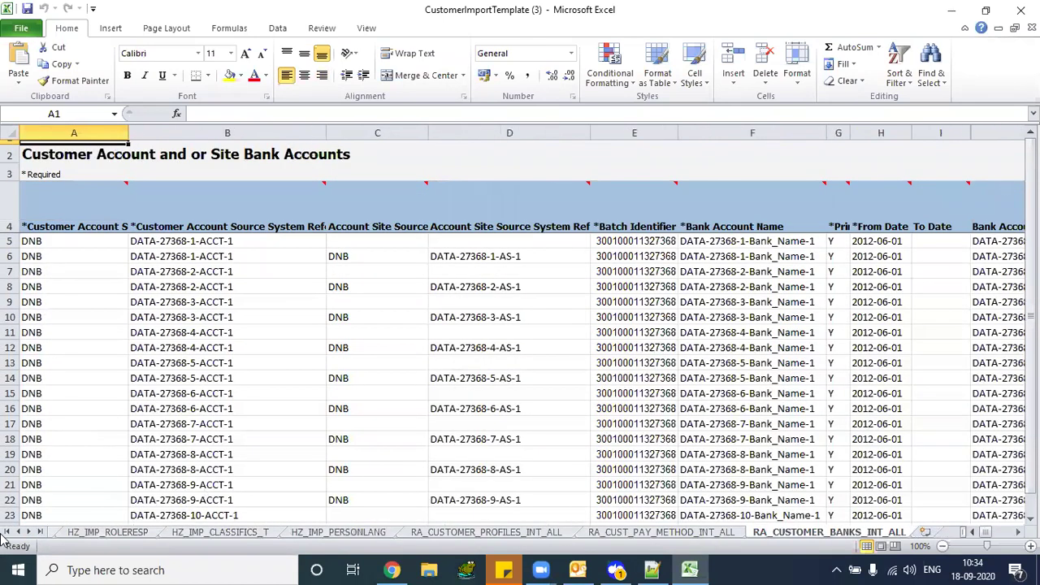
# Return to the first data worksheets and revisit parties, party sites, party site uses, accounts, account sites and account site uses
pyautogui.click(5, 536)
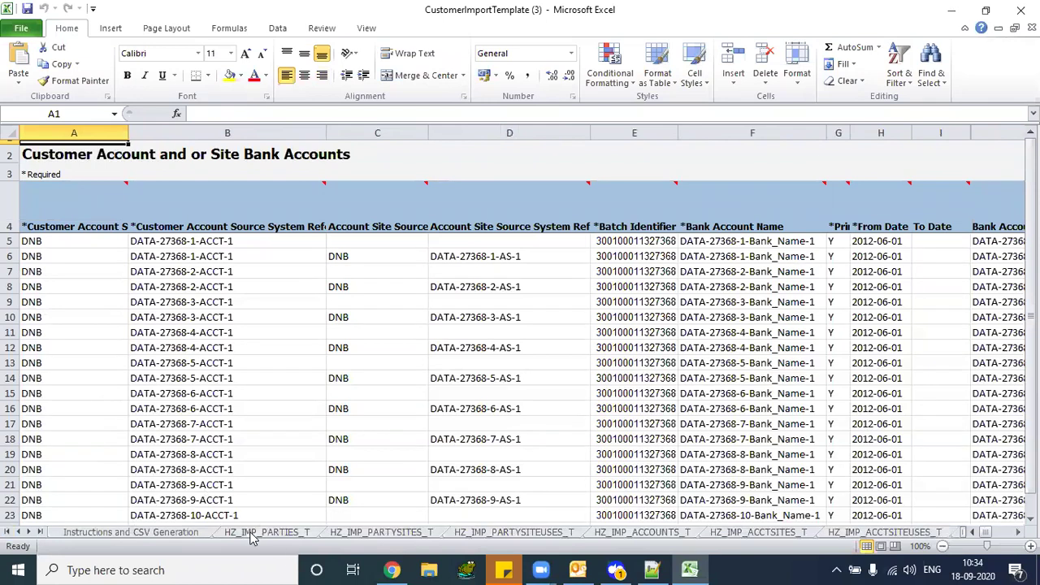
pyautogui.click(254, 534)
pyautogui.click(363, 535)
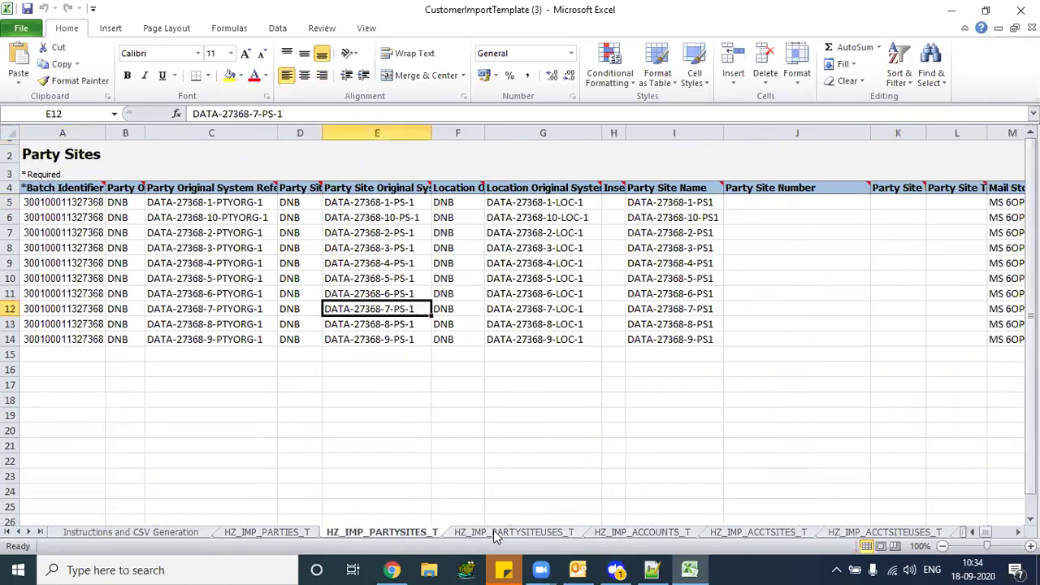
pyautogui.click(493, 534)
pyautogui.click(630, 536)
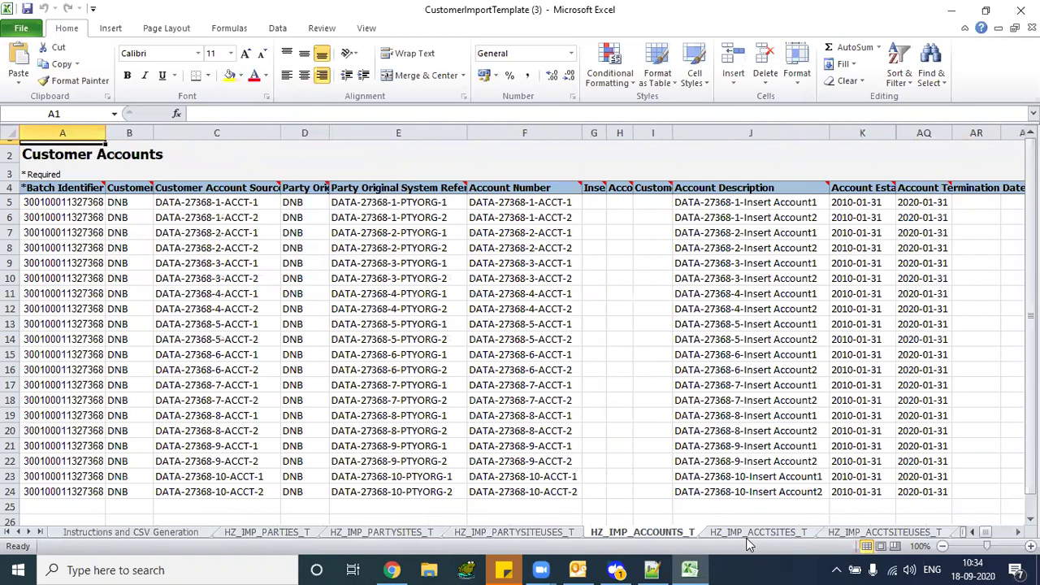
pyautogui.click(790, 535)
pyautogui.click(853, 535)
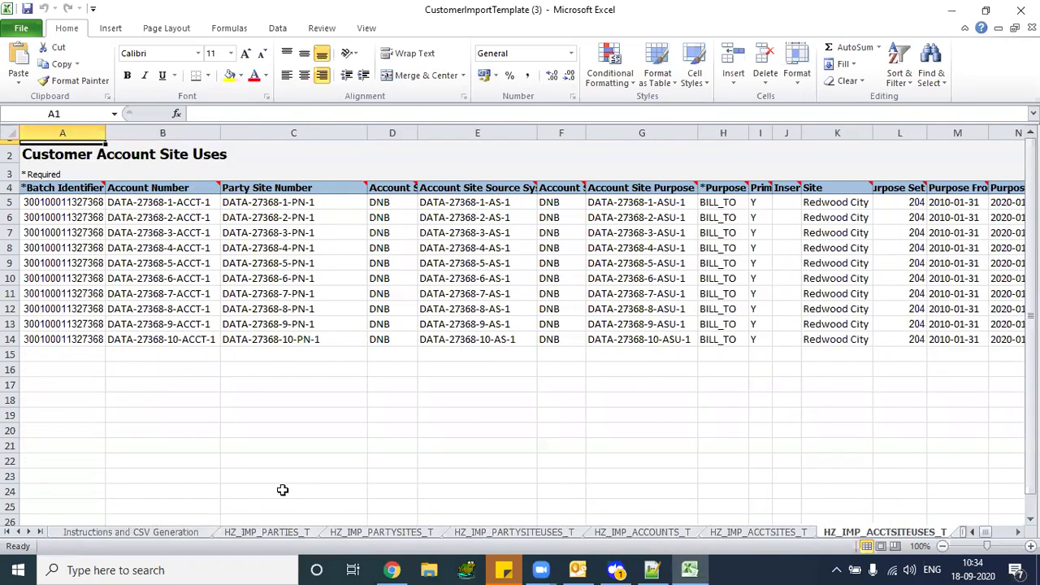
# Revisit the HZ_IMP_LOCATIONS_T worksheet and bring the first worksheet names back into view
pyautogui.click(28, 532)
pyautogui.click(29, 532)
pyautogui.click(29, 532)
pyautogui.click(29, 532)
pyautogui.click(29, 532)
pyautogui.click(29, 532)
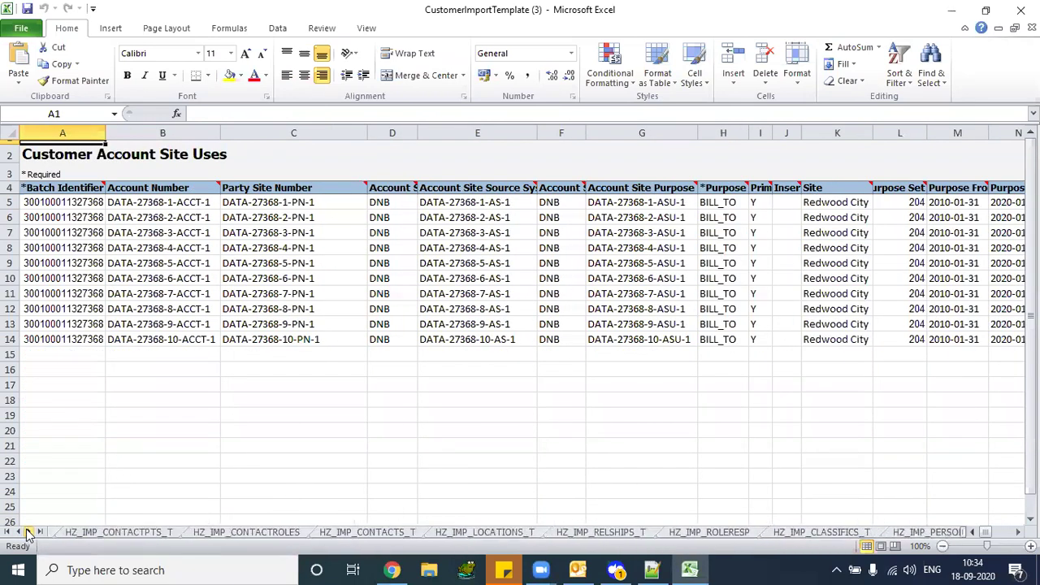
pyautogui.click(459, 535)
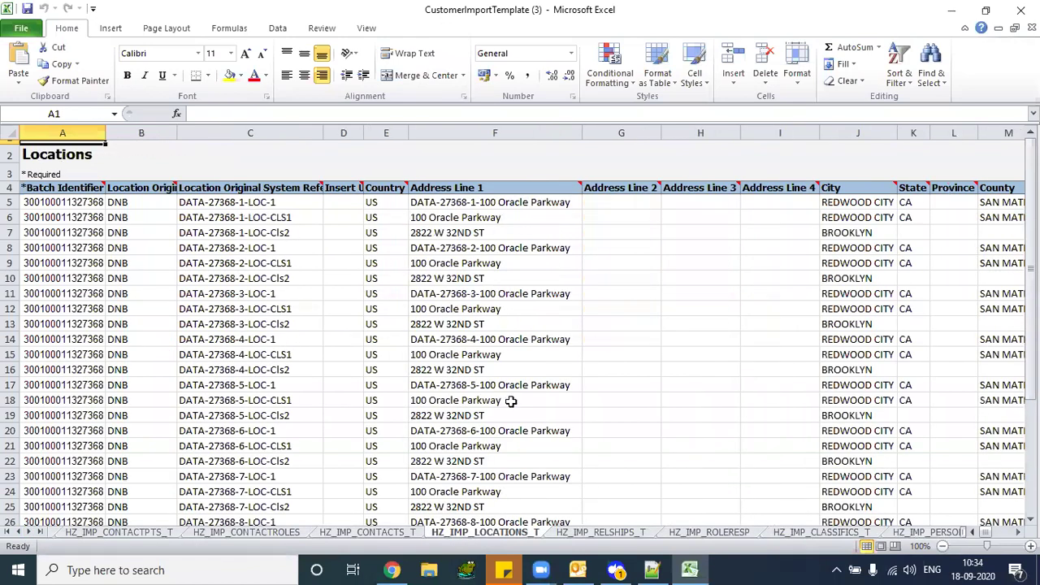
pyautogui.click(7, 532)
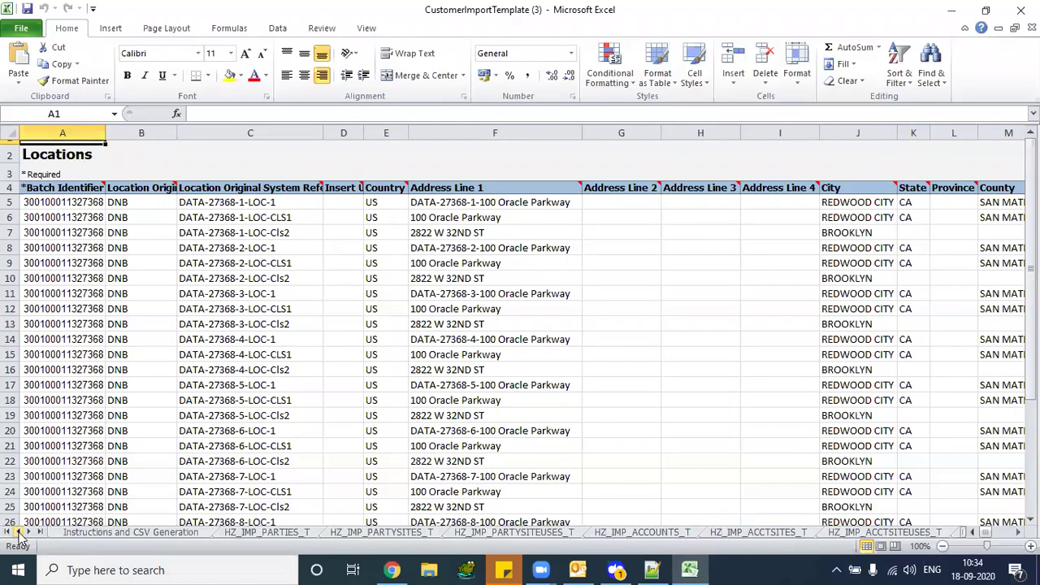
# Review the Instructions and CSV Generation sheet, then inspect the first records on the HZ_IMP_PARTIES_T sheet
pyautogui.click(130, 532)
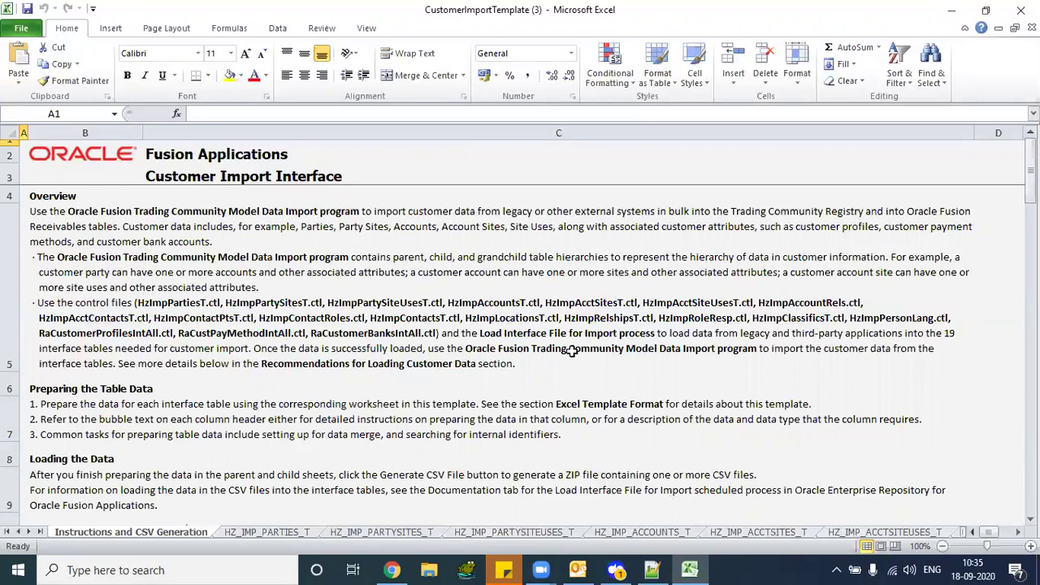
pyautogui.click(255, 533)
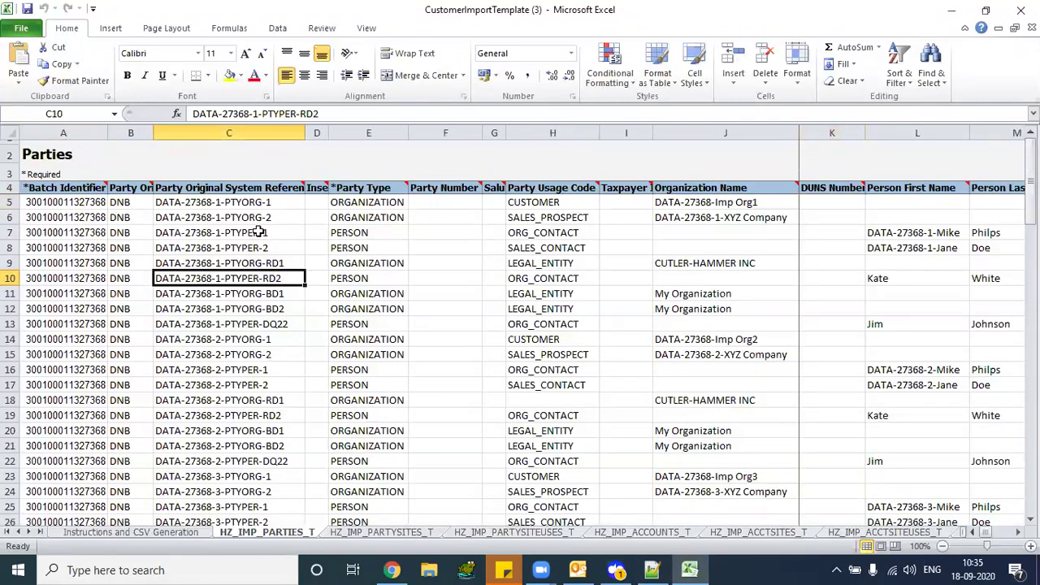
pyautogui.click(457, 232)
pyautogui.press('Right')
pyautogui.press('Right')
pyautogui.press('Right')
pyautogui.press('Left')
pyautogui.press('Home')
pyautogui.press('Right')
pyautogui.press('Right')
pyautogui.press('Right')
pyautogui.press('Right')
pyautogui.click(457, 232)
pyautogui.click(316, 201)
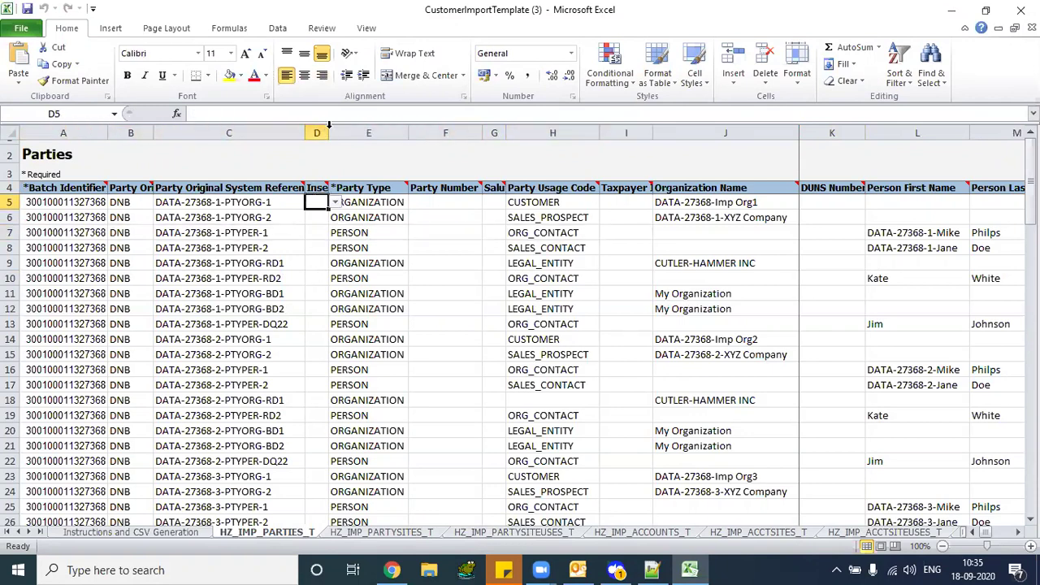
# Fit the Insert Update Indicator column on the Parties sheet to its header and view the values allowed in D5
pyautogui.doubleClick(328, 125)
pyautogui.moveTo(357, 191)
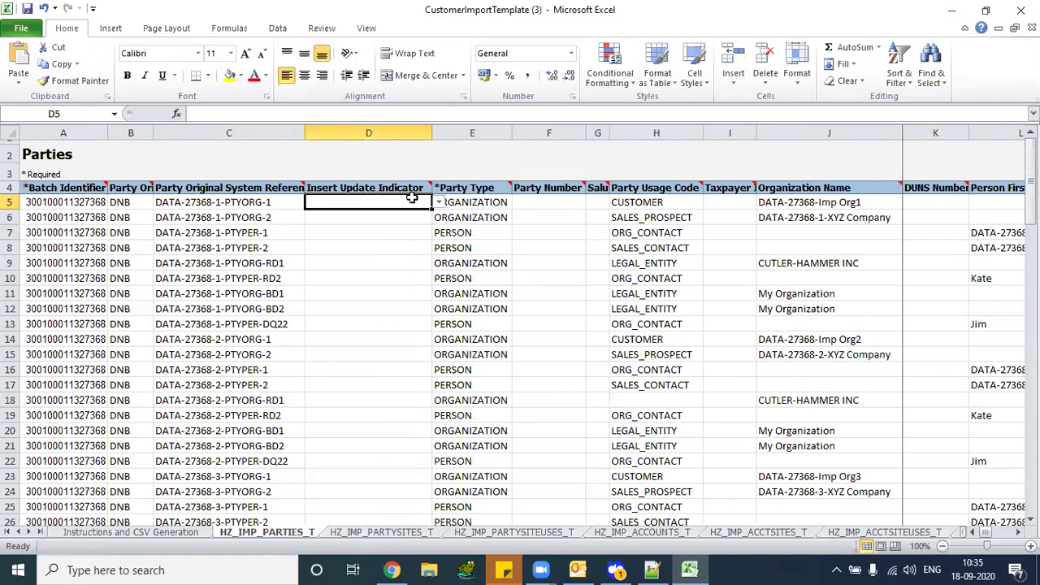
pyautogui.click(438, 202)
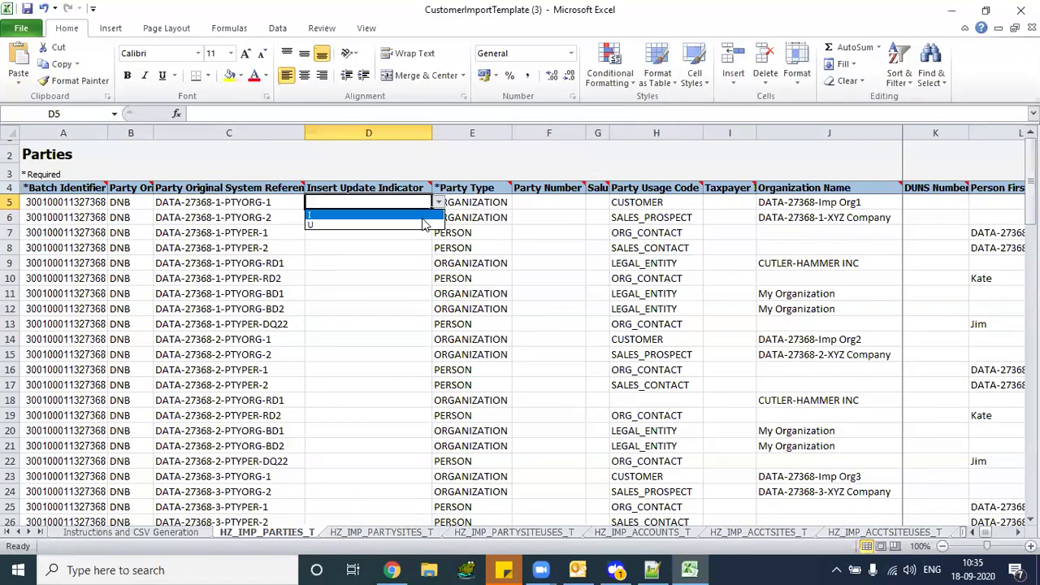
pyautogui.press('Escape')
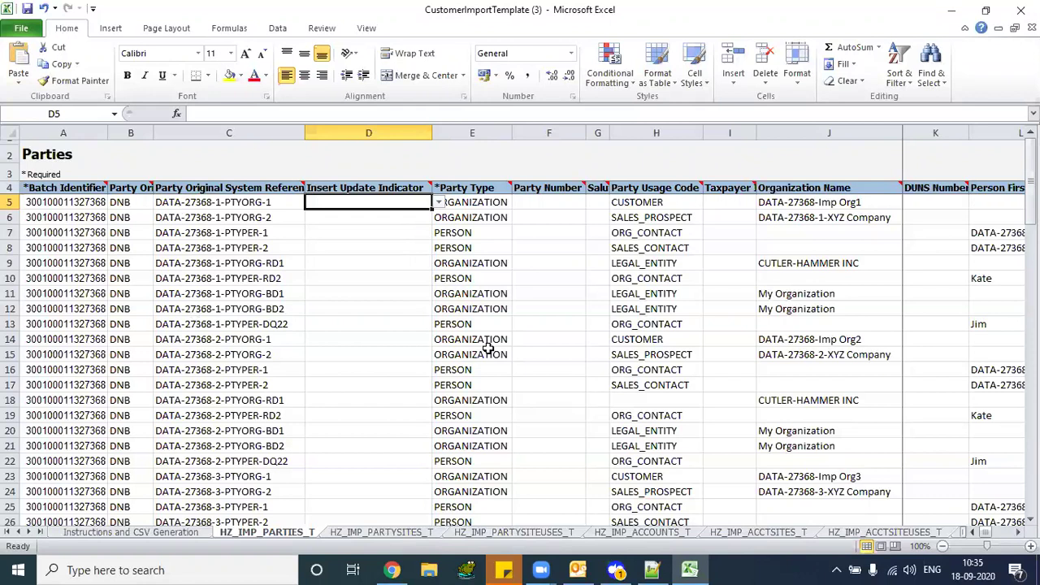
# Fit the Party Original System column on the Parties sheet to its header text
pyautogui.doubleClick(152, 133)
pyautogui.click(181, 260)
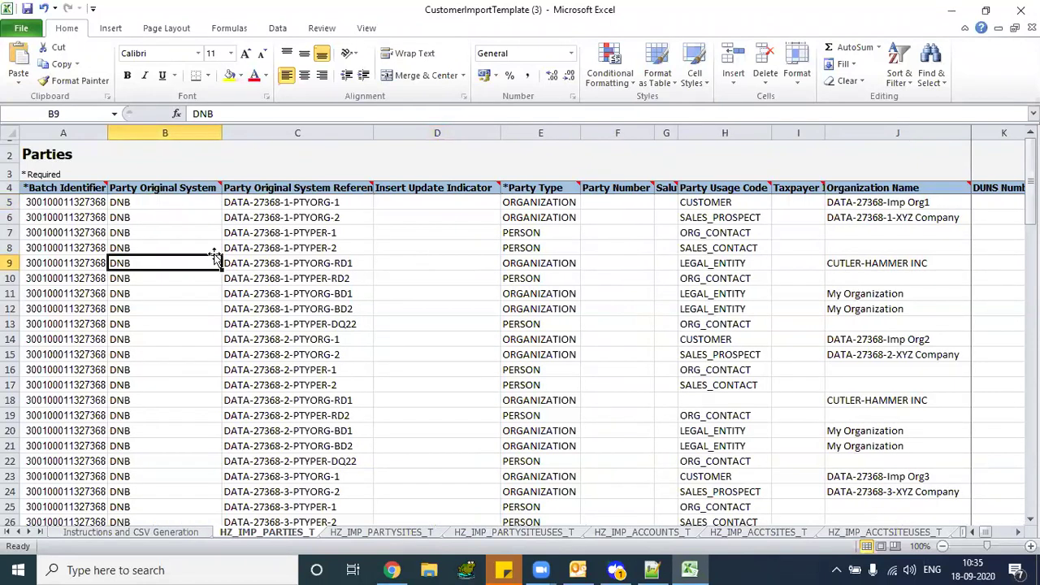
pyautogui.click(153, 209)
pyautogui.click(163, 190)
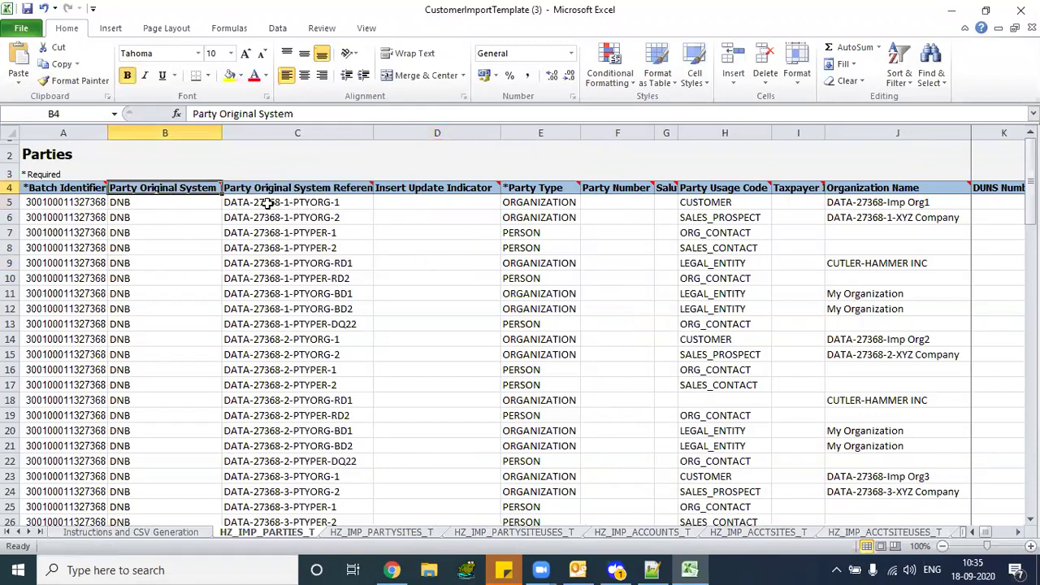
# Examine the batch identifier, original system and original system reference of the first party record, including the header comments
pyautogui.click(298, 216)
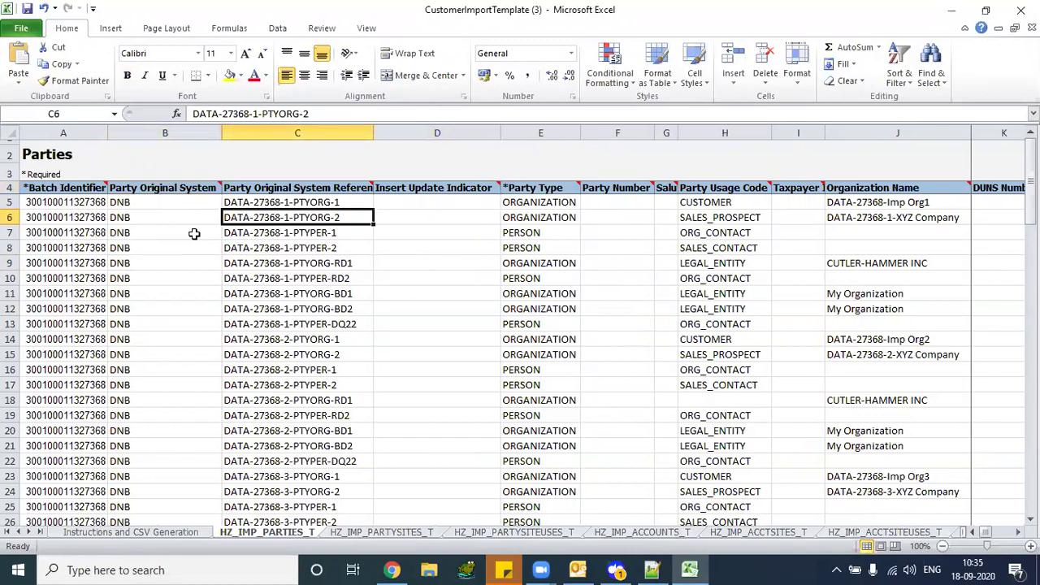
pyautogui.click(59, 190)
pyautogui.click(166, 205)
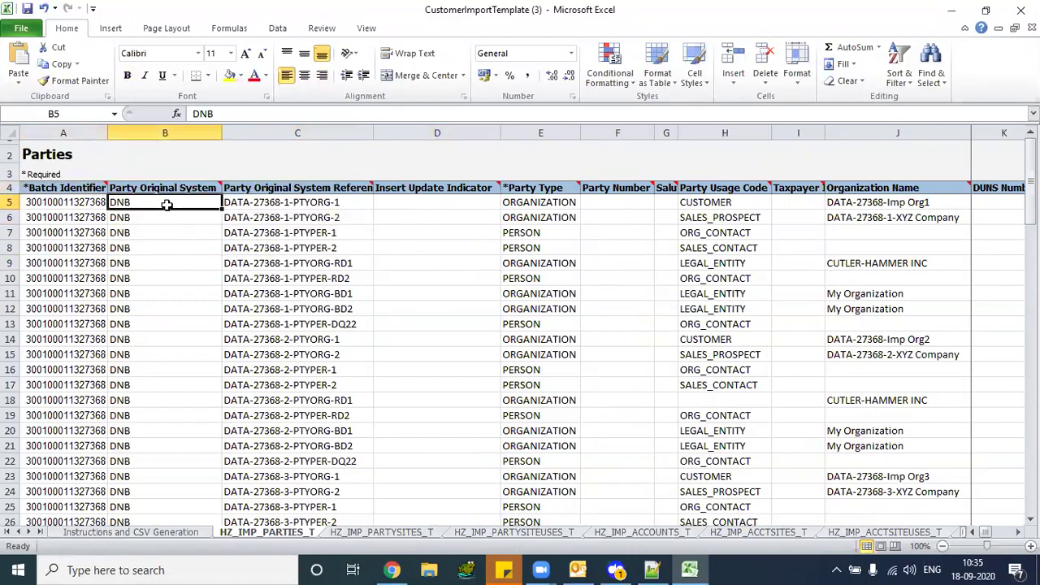
pyautogui.press('Right')
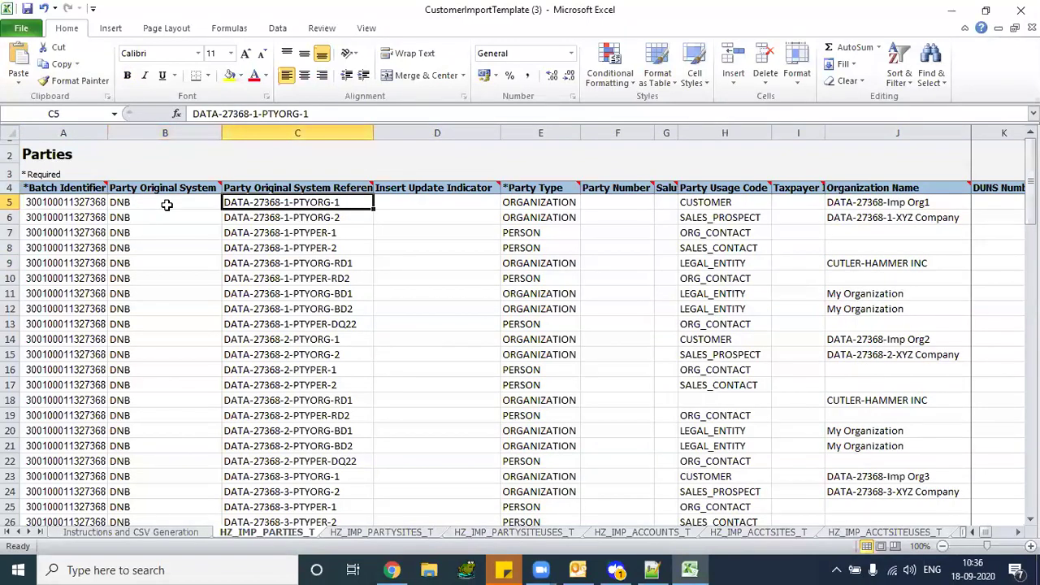
pyautogui.press('Right')
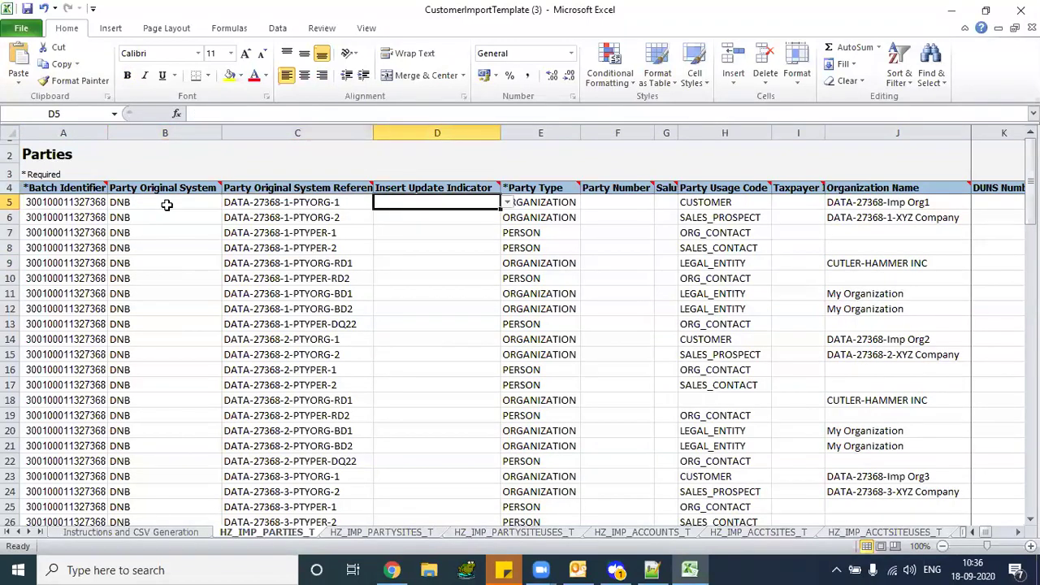
pyautogui.hotkey('shift', 'Left')
pyautogui.hotkey('shift', 'Left')
pyautogui.hotkey('shift', 'Left')
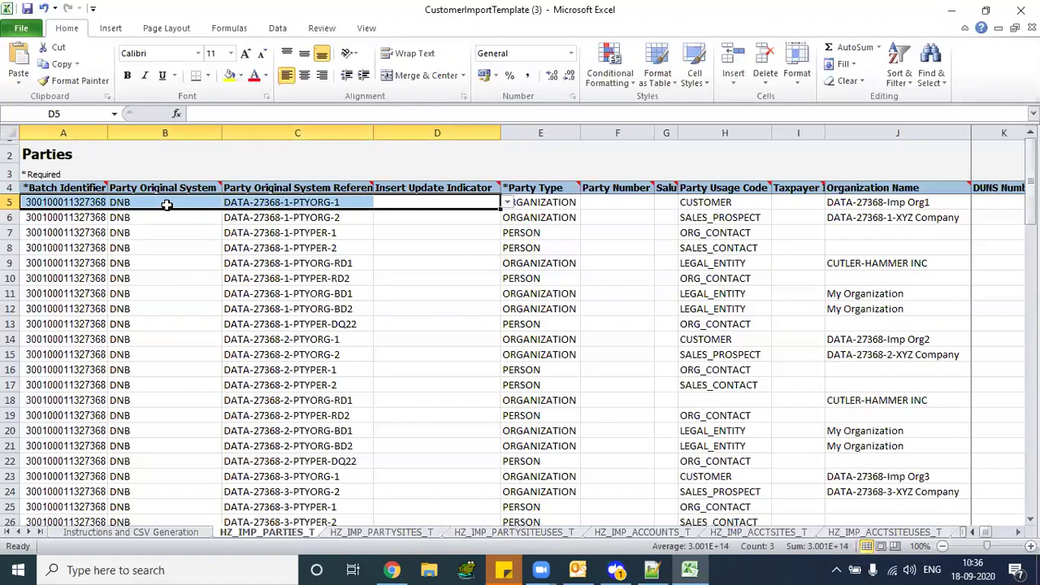
pyautogui.click(165, 205)
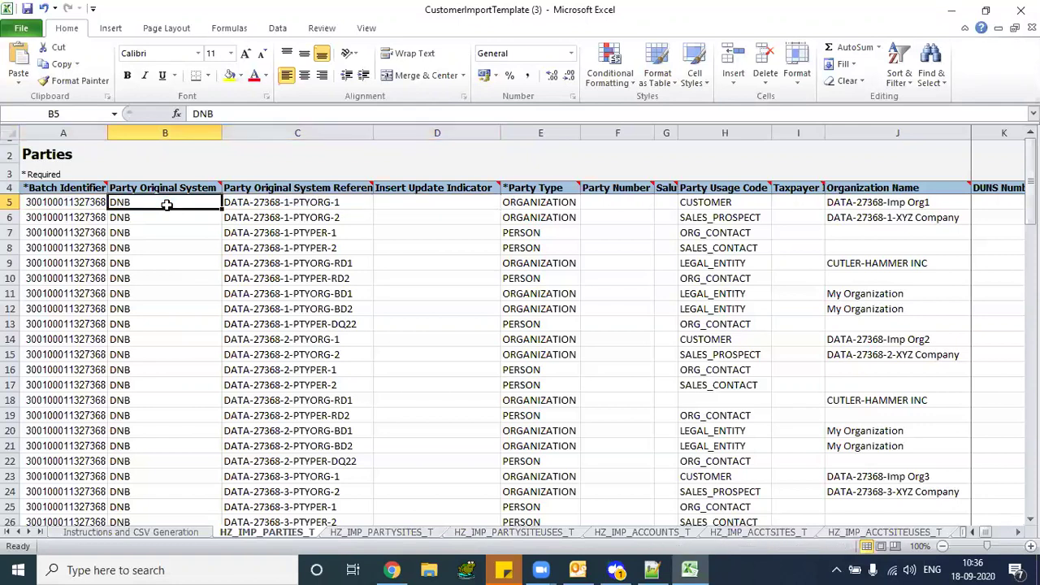
pyautogui.click(241, 210)
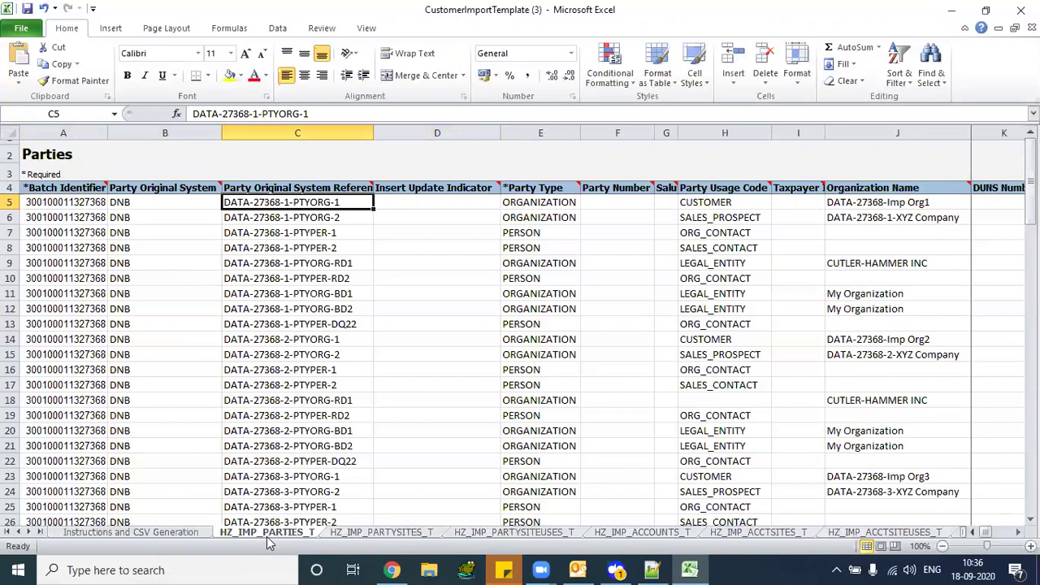
pyautogui.moveTo(128, 185)
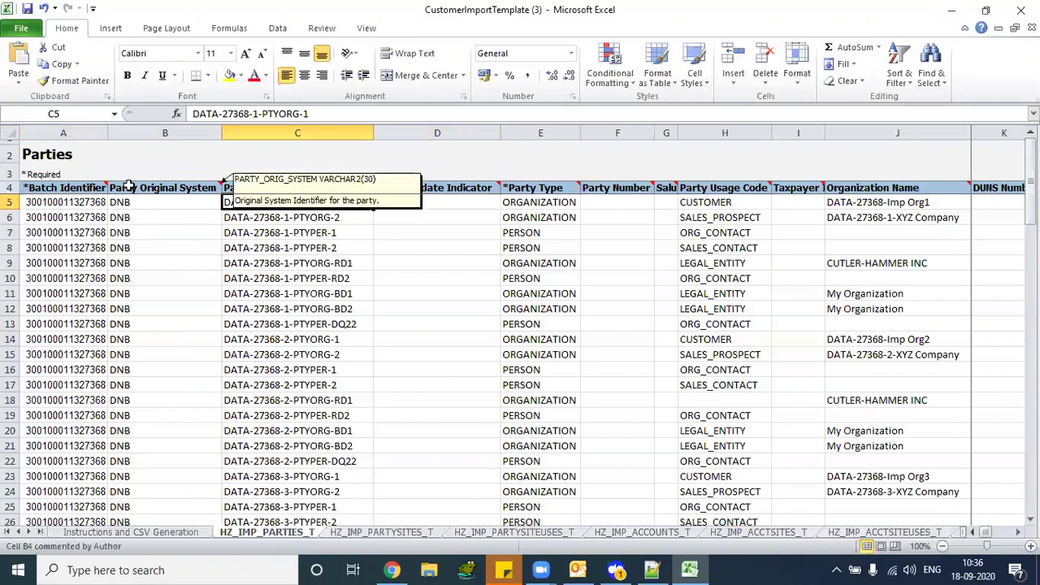
pyautogui.moveTo(256, 185)
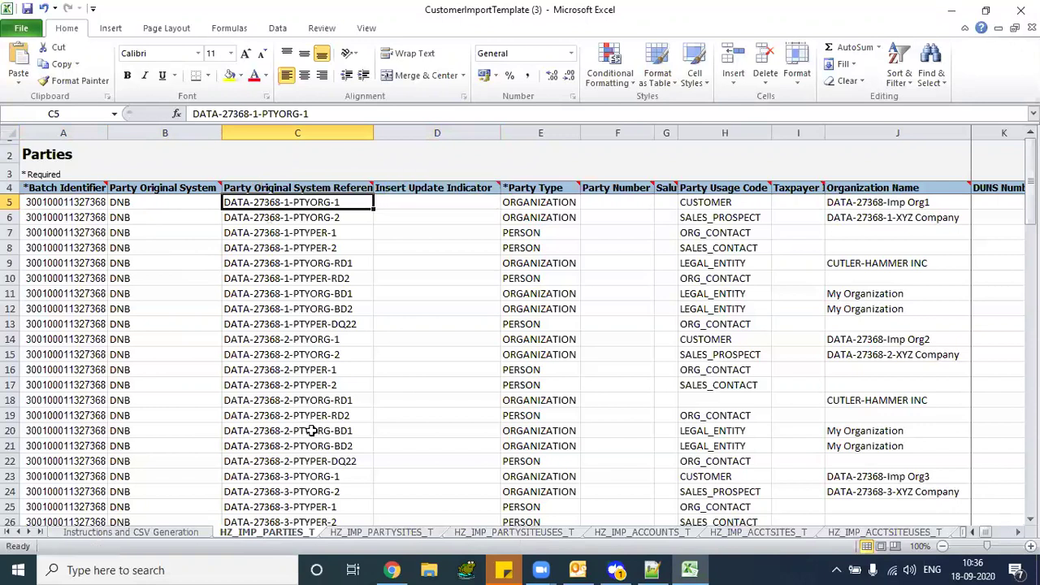
# On the HZ_IMP_PARTYSITES_T sheet, fit the Party Site Original System column to its header and check the neighbouring reference column
pyautogui.click(374, 534)
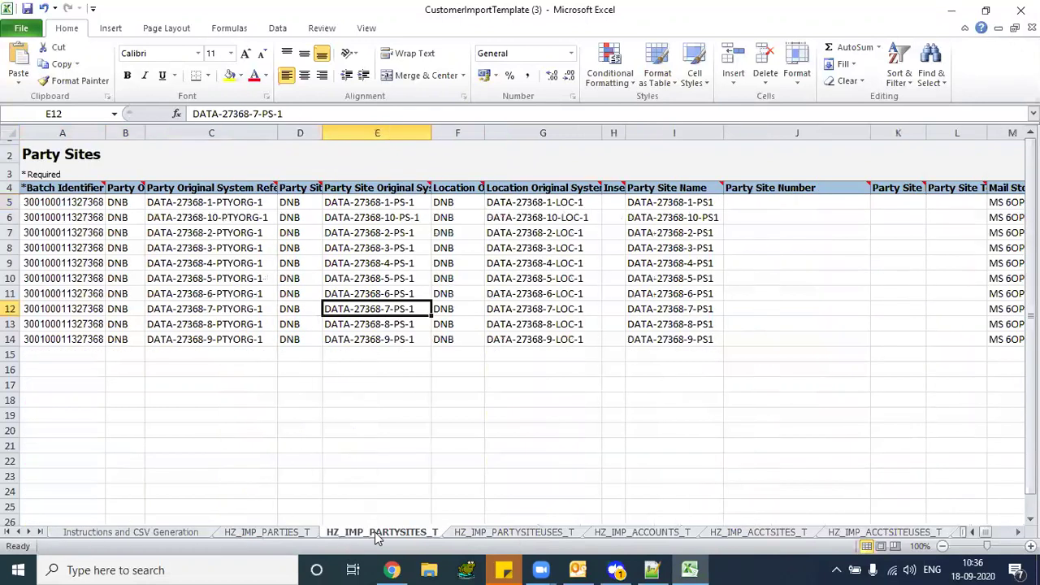
pyautogui.click(367, 187)
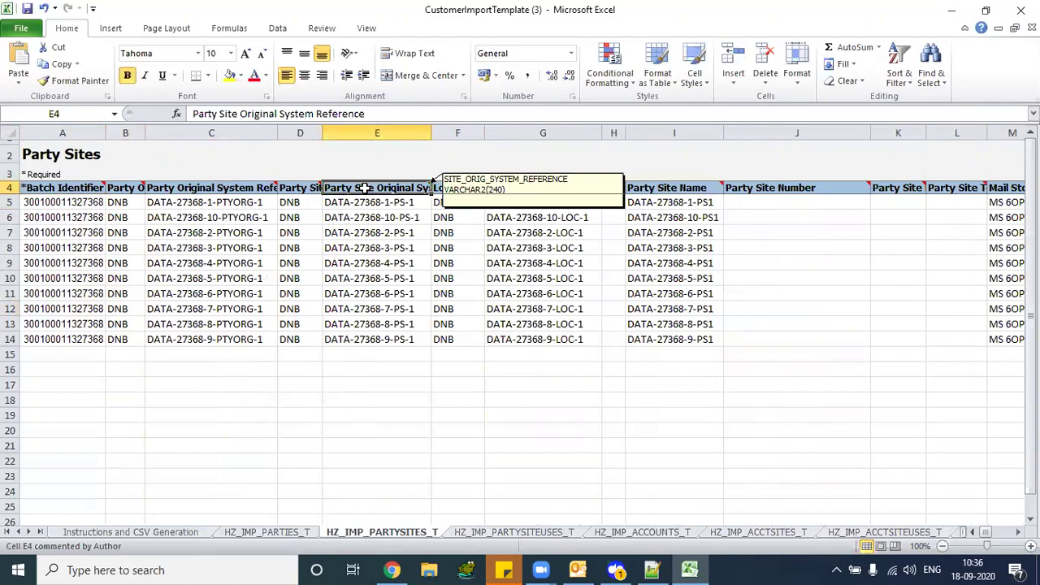
pyautogui.click(304, 188)
pyautogui.doubleClick(323, 126)
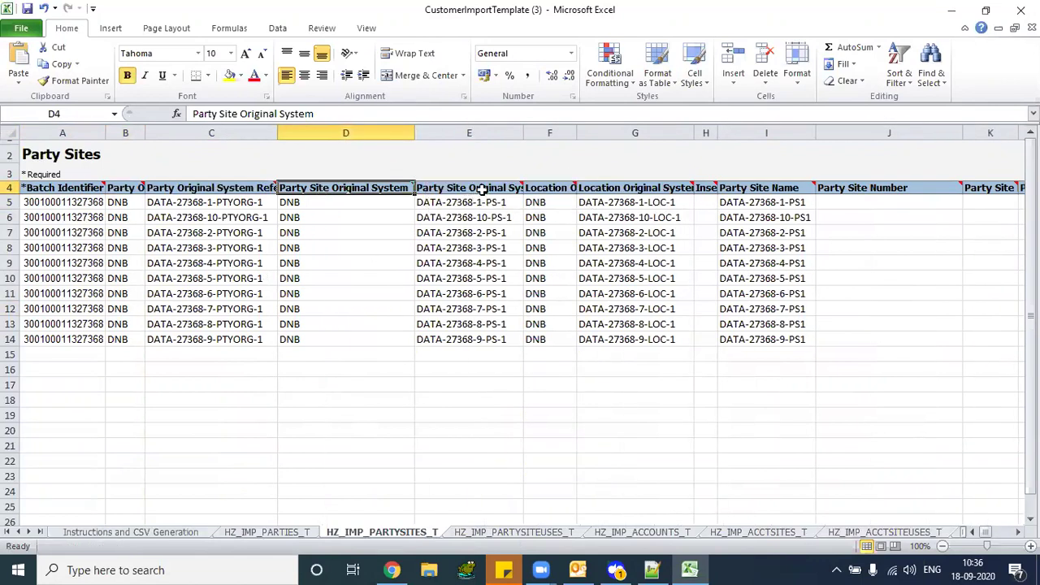
pyautogui.press('Right')
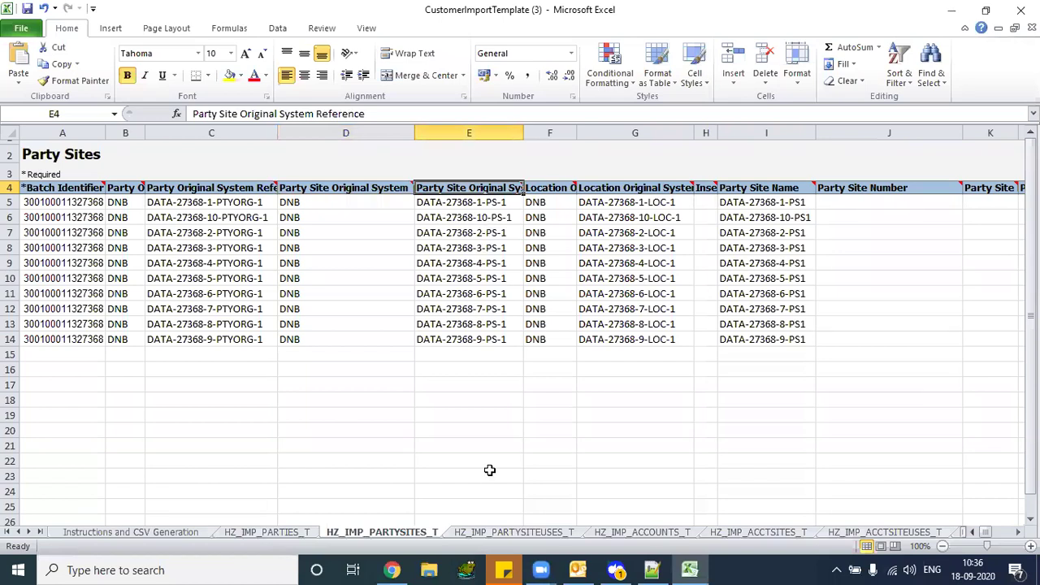
# On the HZ_IMP_PARTYSITEUSES_T sheet, fit the Party Site Original System column and check the site use original system and reference headers
pyautogui.click(502, 535)
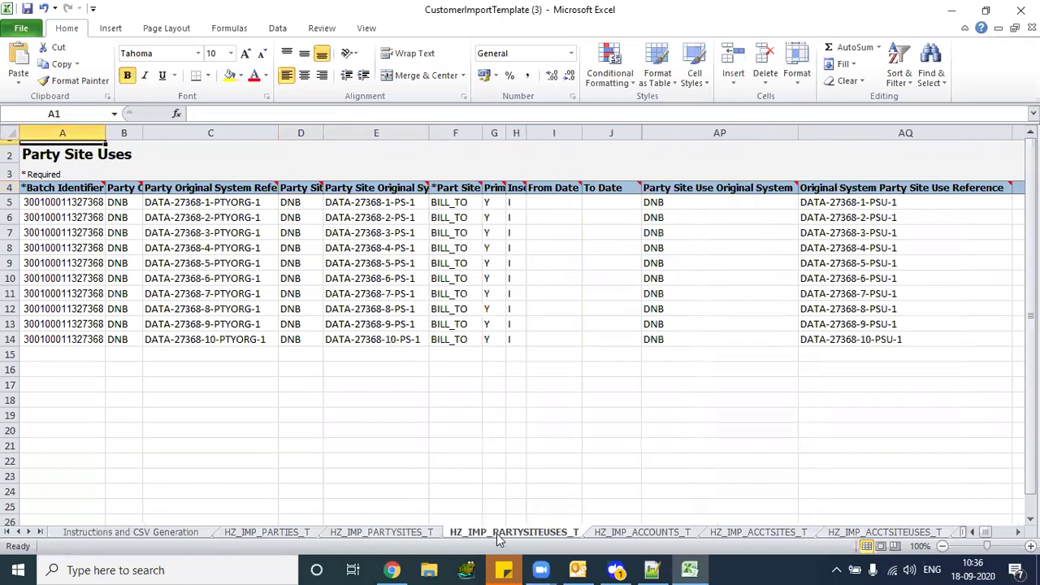
pyautogui.doubleClick(323, 133)
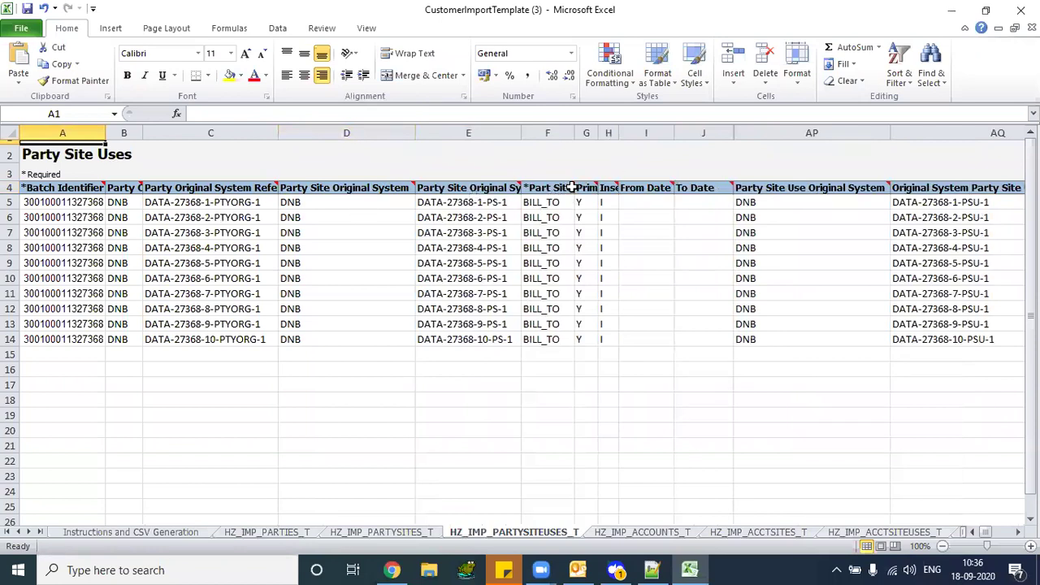
pyautogui.click(746, 203)
pyautogui.click(814, 186)
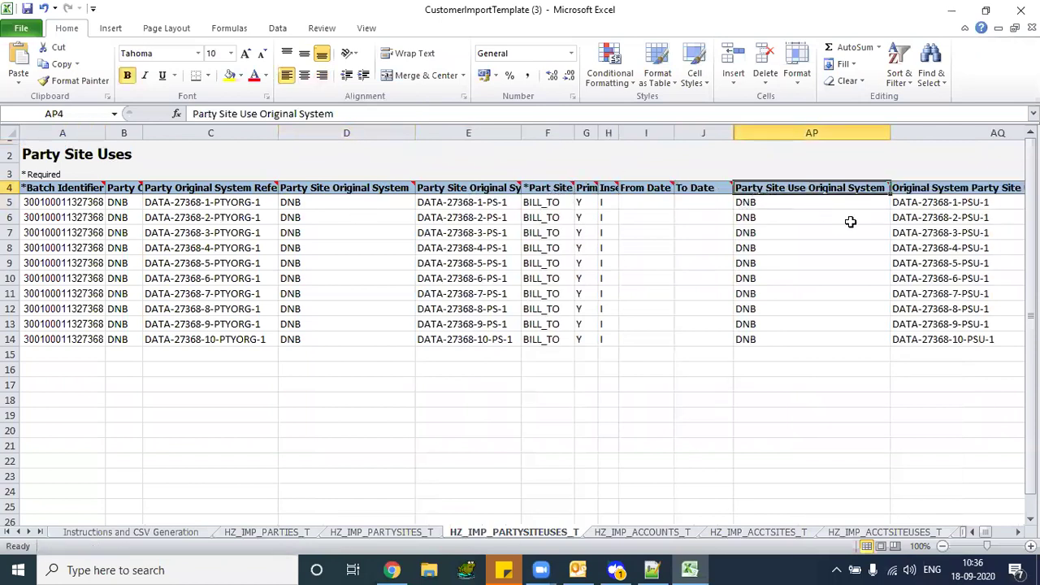
pyautogui.click(922, 187)
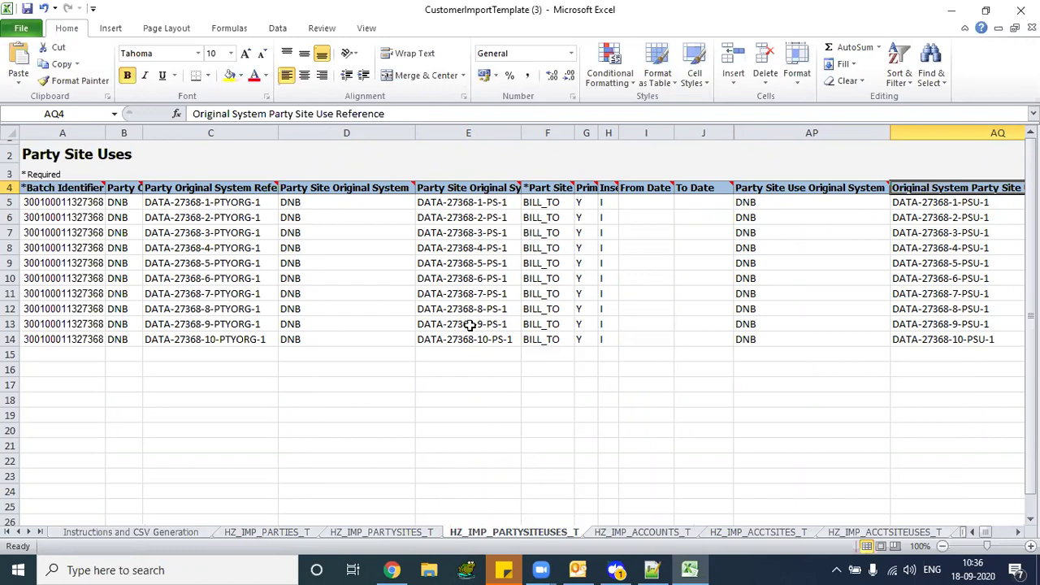
# Return to the HZ_IMP_PARTIES_T sheet and examine the original system and reference values of the first party records
pyautogui.click(263, 532)
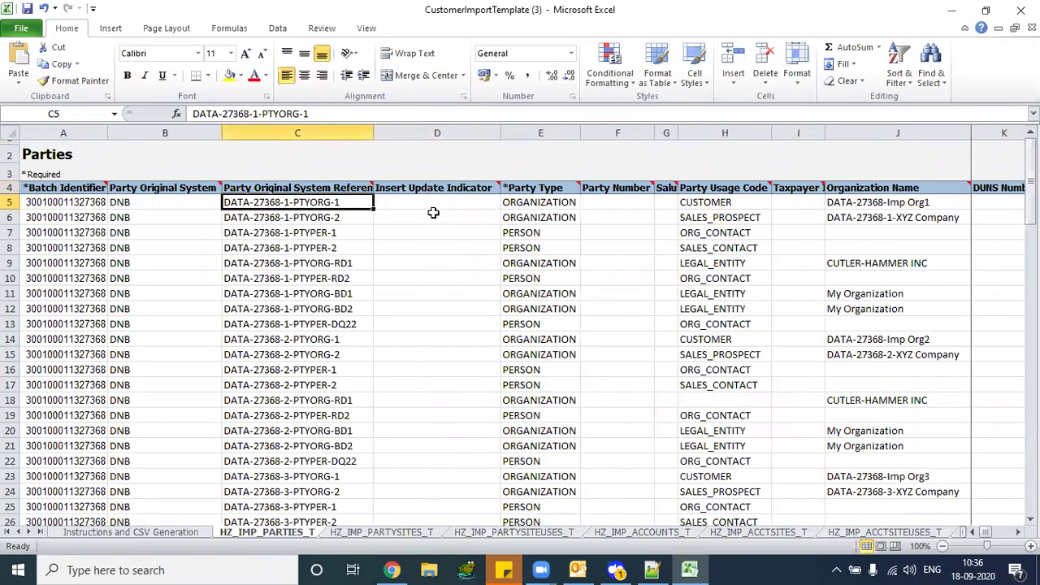
pyautogui.click(433, 208)
pyautogui.click(173, 204)
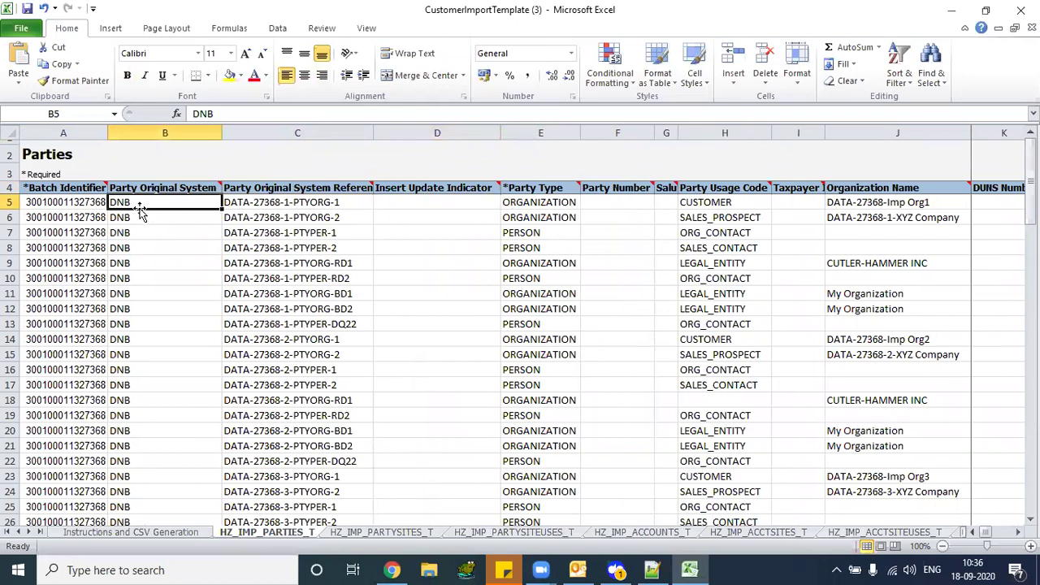
pyautogui.click(244, 203)
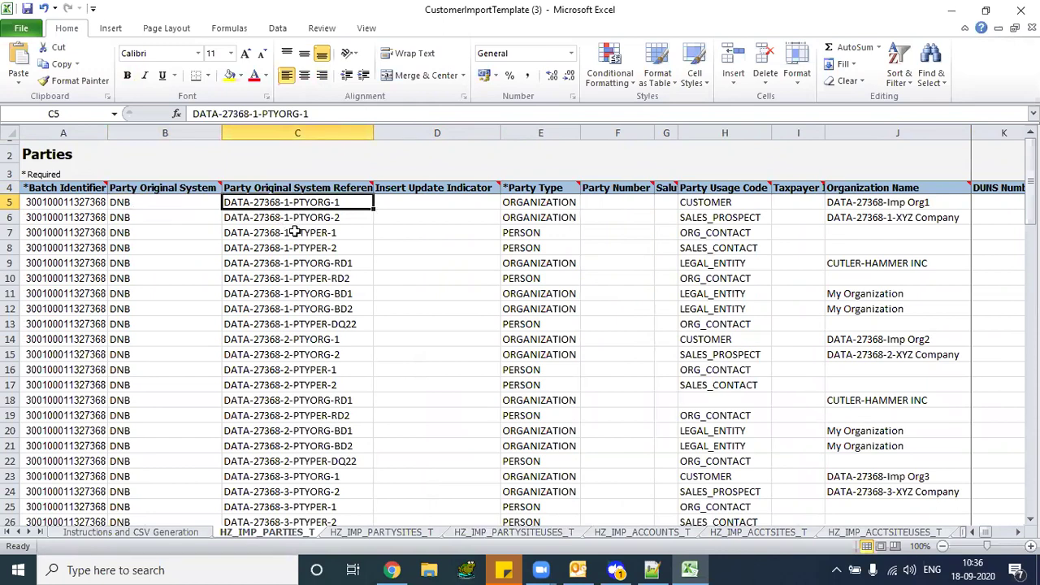
pyautogui.click(172, 200)
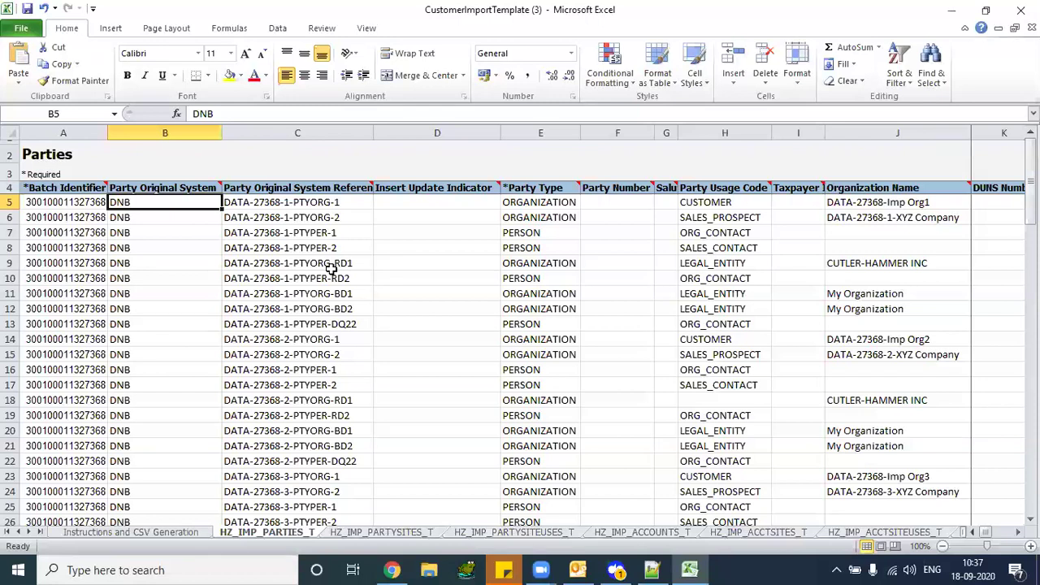
pyautogui.click(142, 216)
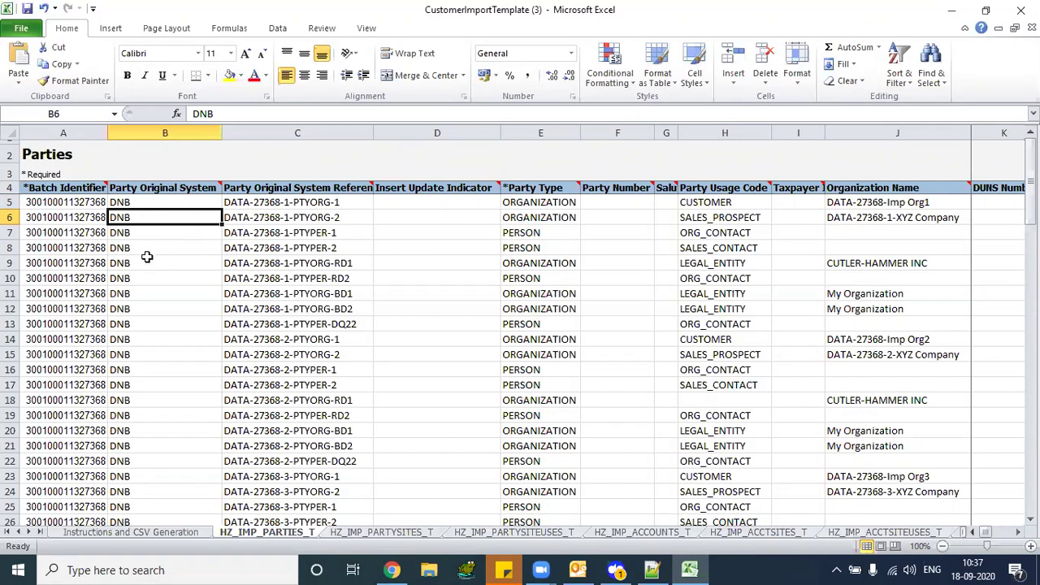
# Switch to the Oracle Setup and Maintenance page in Chrome and open its task search page
pyautogui.click(392, 569)
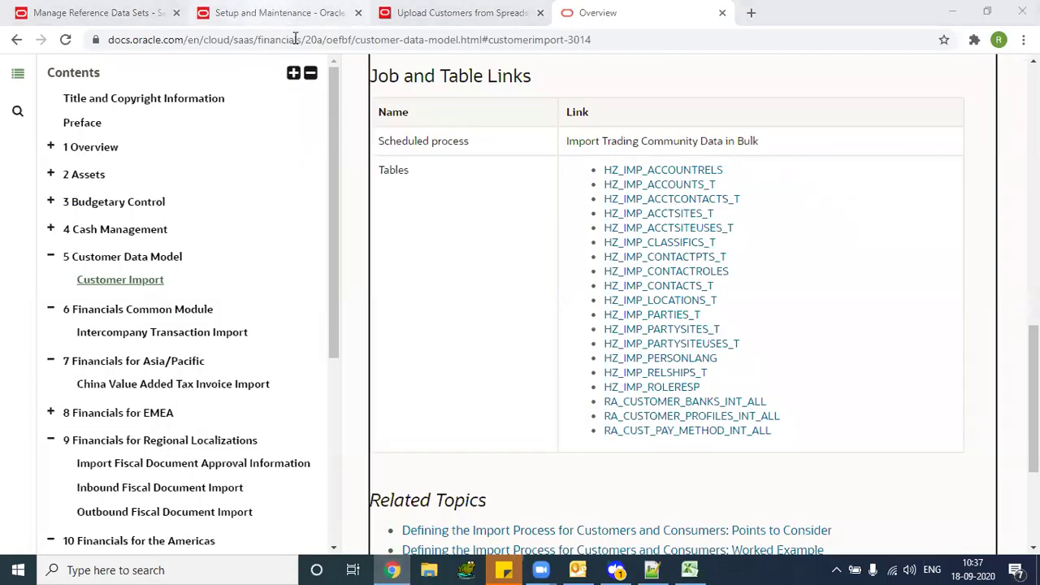
pyautogui.click(276, 13)
pyautogui.click(1006, 165)
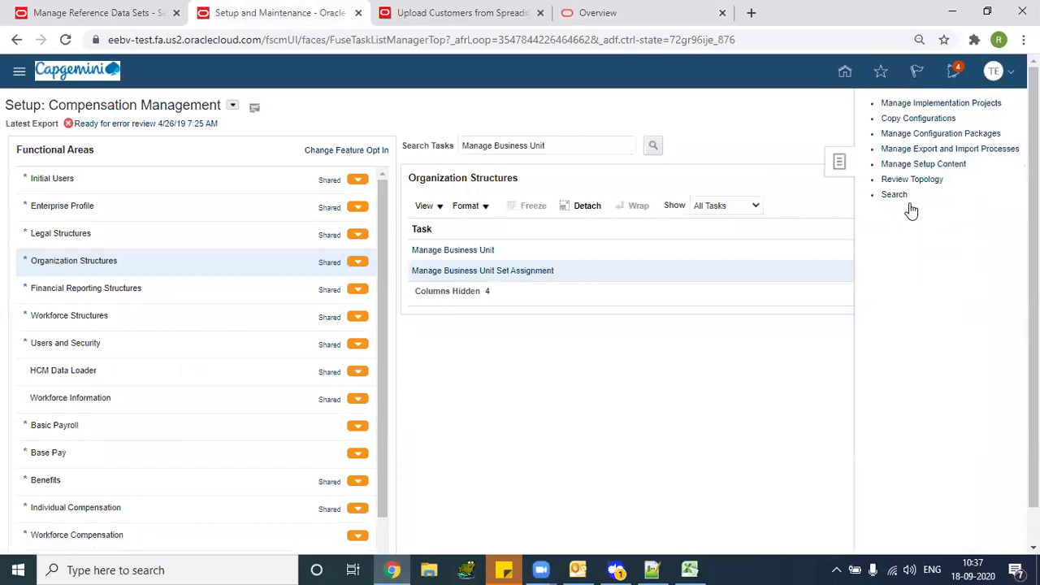
pyautogui.click(892, 194)
# Search the setup tasks for Manage%Cust%So%
pyautogui.click(298, 132)
pyautogui.write('Mna')
pyautogui.press('BackSpace')
pyautogui.write('anag')
pyautogui.press('BackSpace')
pyautogui.press('BackSpace')
pyautogui.write('age')
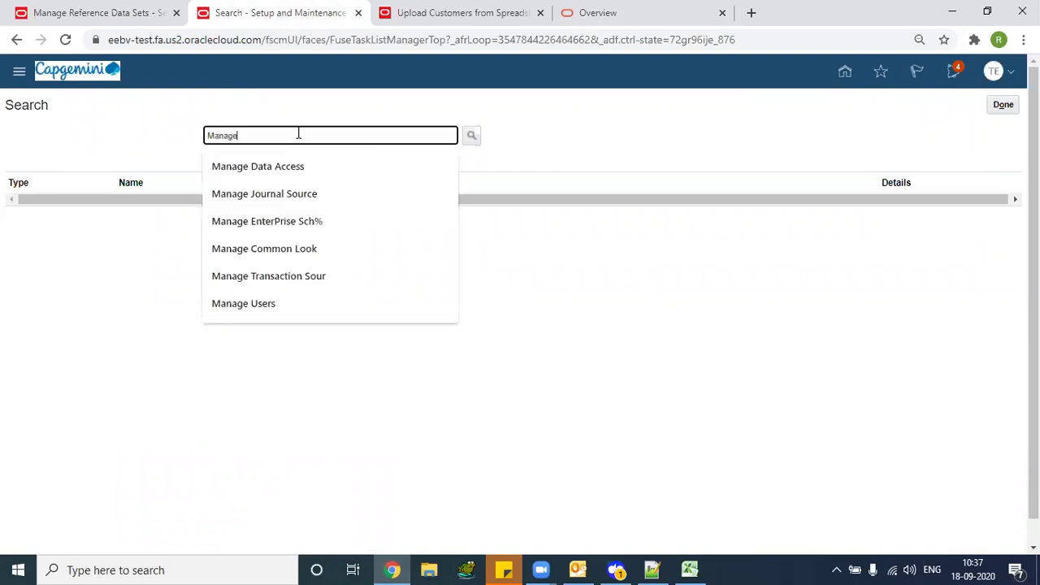
pyautogui.write('5Cu%So')
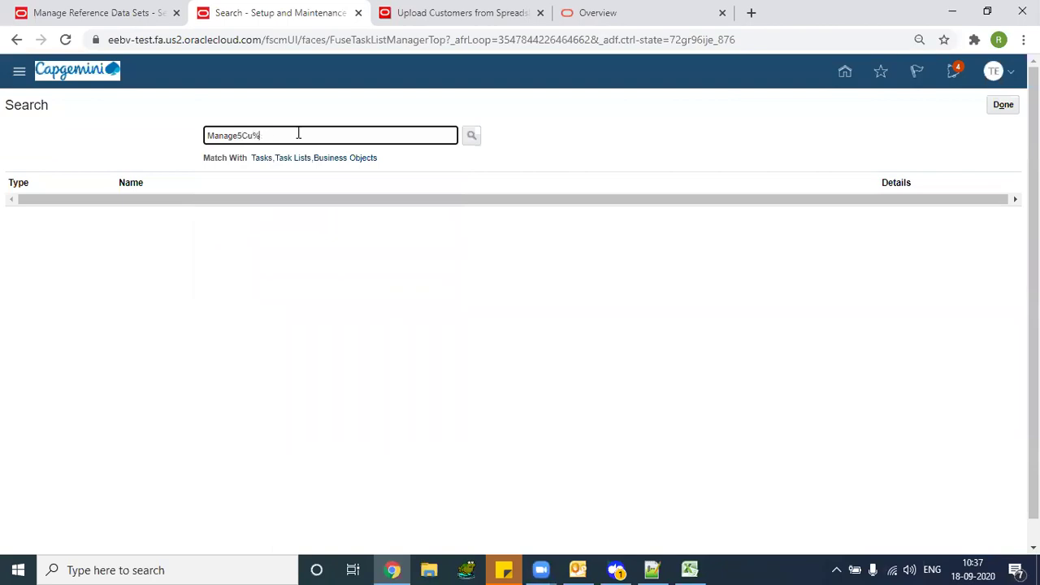
pyautogui.press('BackSpace')
pyautogui.write('%Cust%')
# Replace Cust with Bat in the task search term and search for Manage%Bat%So%
pyautogui.click(263, 136)
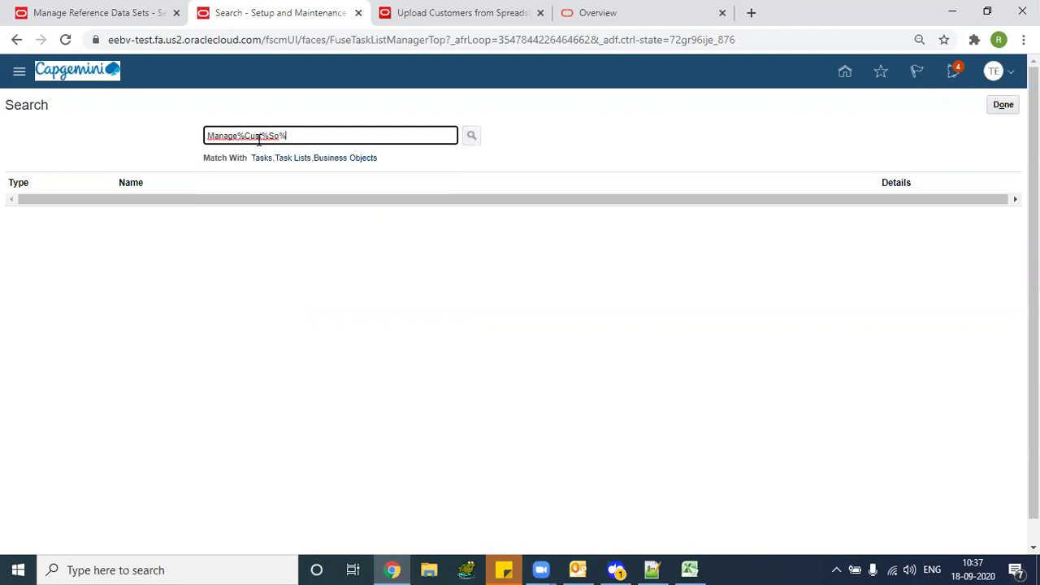
pyautogui.press('BackSpace')
pyautogui.press('BackSpace')
pyautogui.press('BackSpace')
pyautogui.press('BackSpace')
pyautogui.write('Bi')
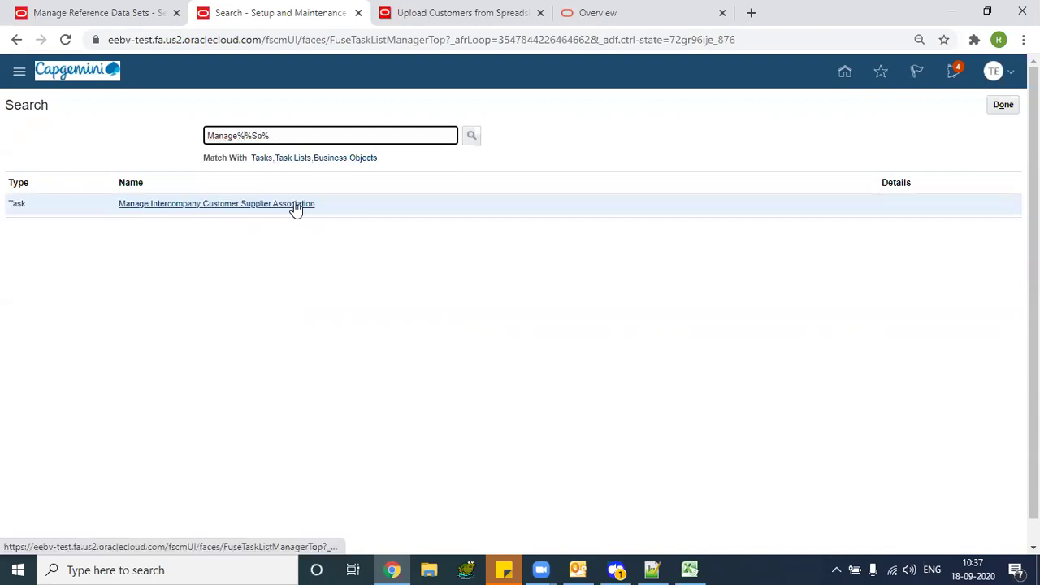
pyautogui.press('BackSpace')
pyautogui.write('al')
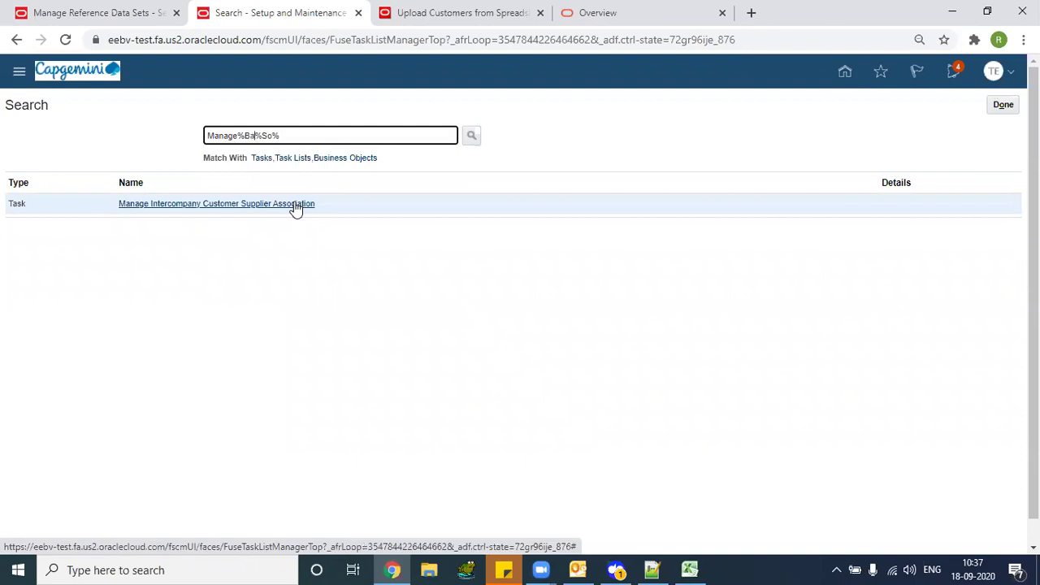
pyautogui.press('Return')
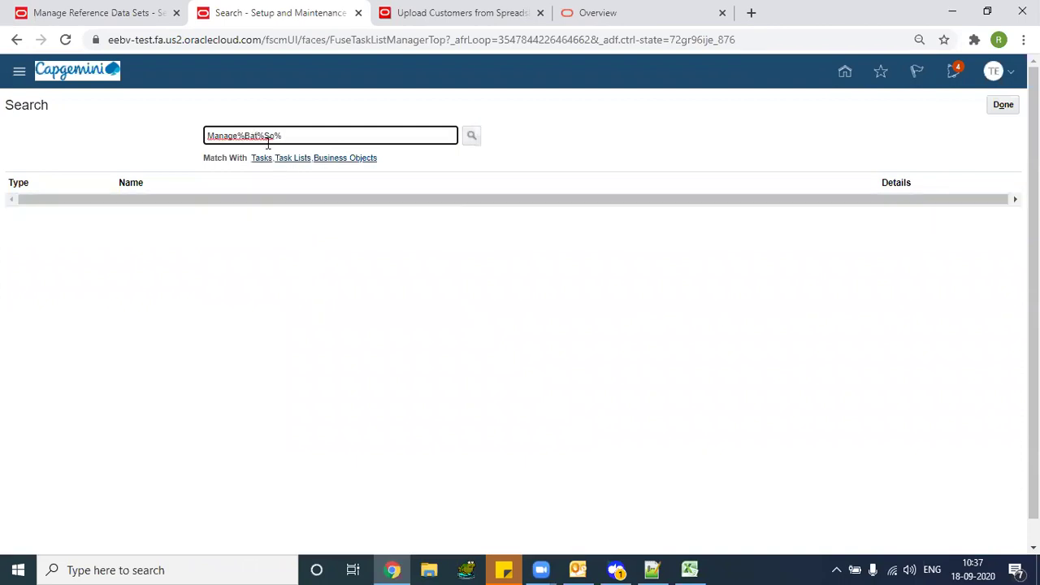
# Broaden the task search to Manage%Source% and run it
pyautogui.click(260, 136)
pyautogui.press('BackSpace')
pyautogui.press('BackSpace')
pyautogui.press('BackSpace')
pyautogui.press('BackSpace')
pyautogui.write('urce')
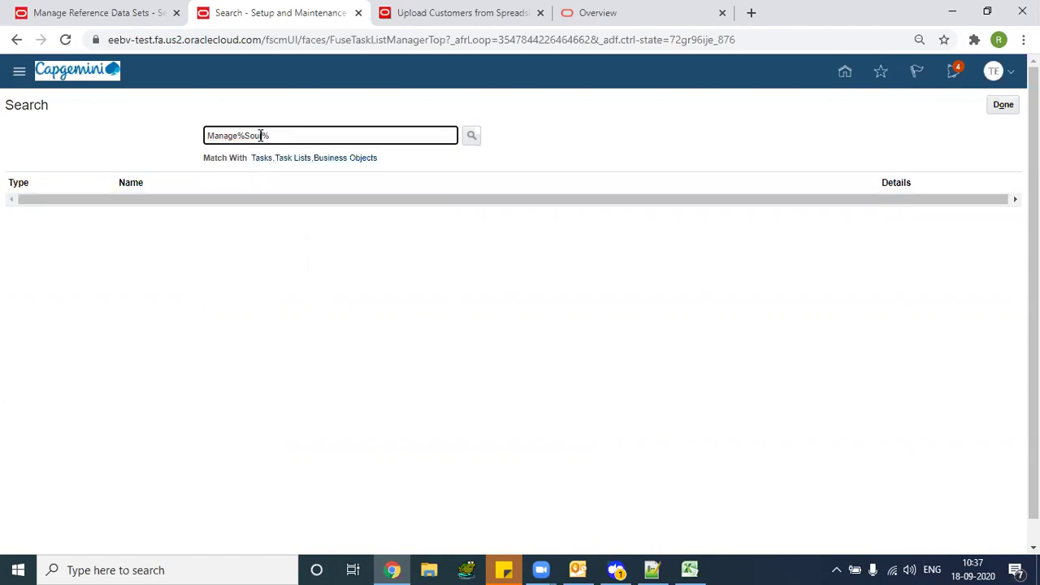
pyautogui.press('Return')
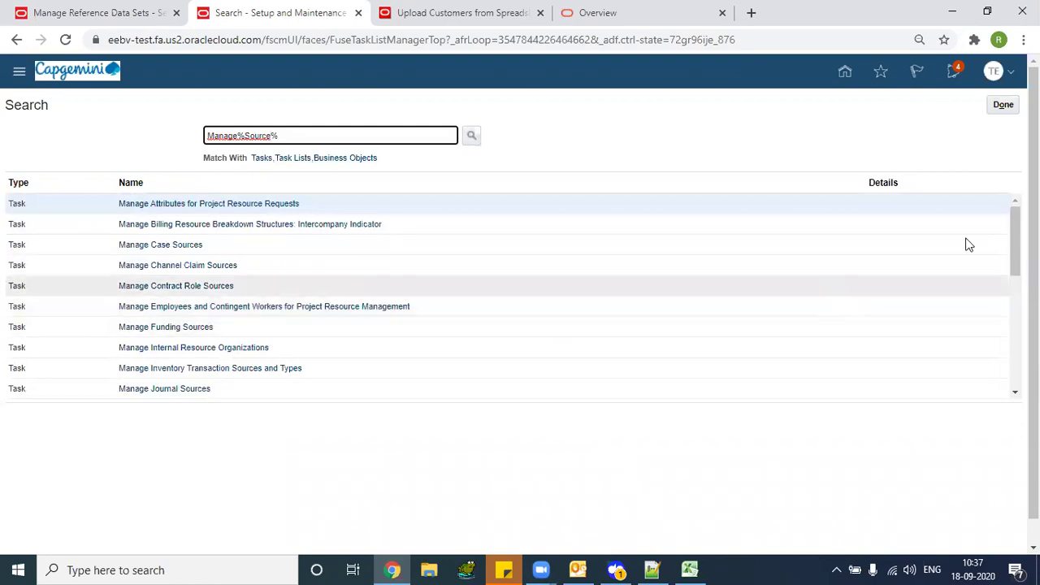
# Look through the source-related tasks in the search results and open the Manage Sources task
pyautogui.scroll(-3, 512, 297)
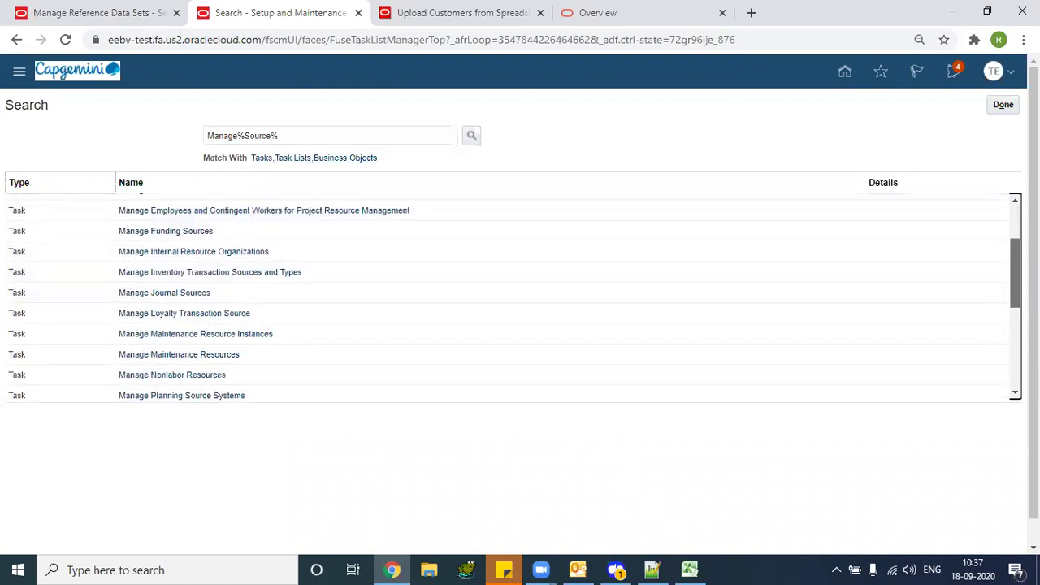
pyautogui.scroll(-10, 512, 296)
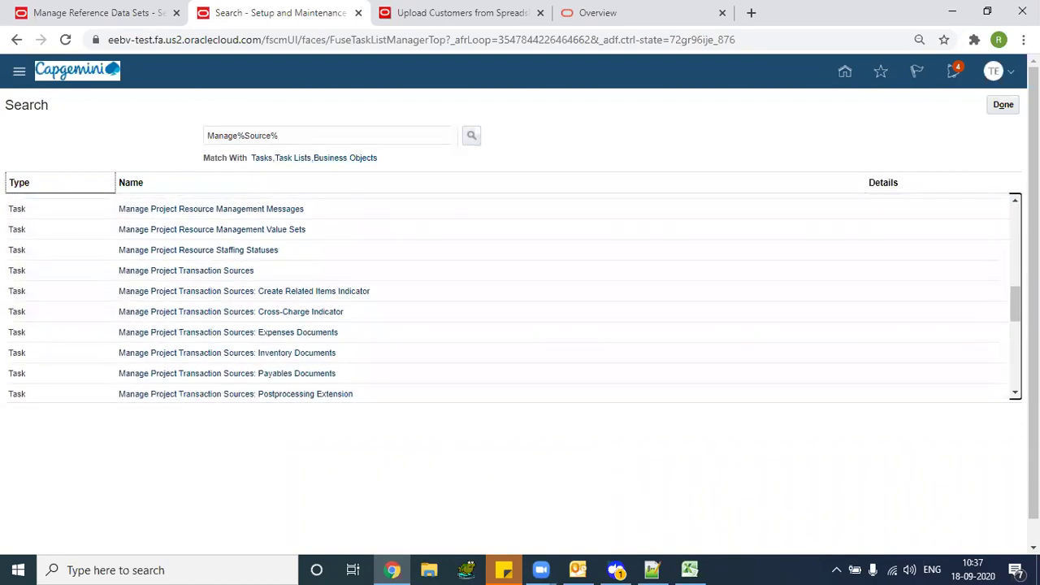
pyautogui.scroll(-3, 512, 297)
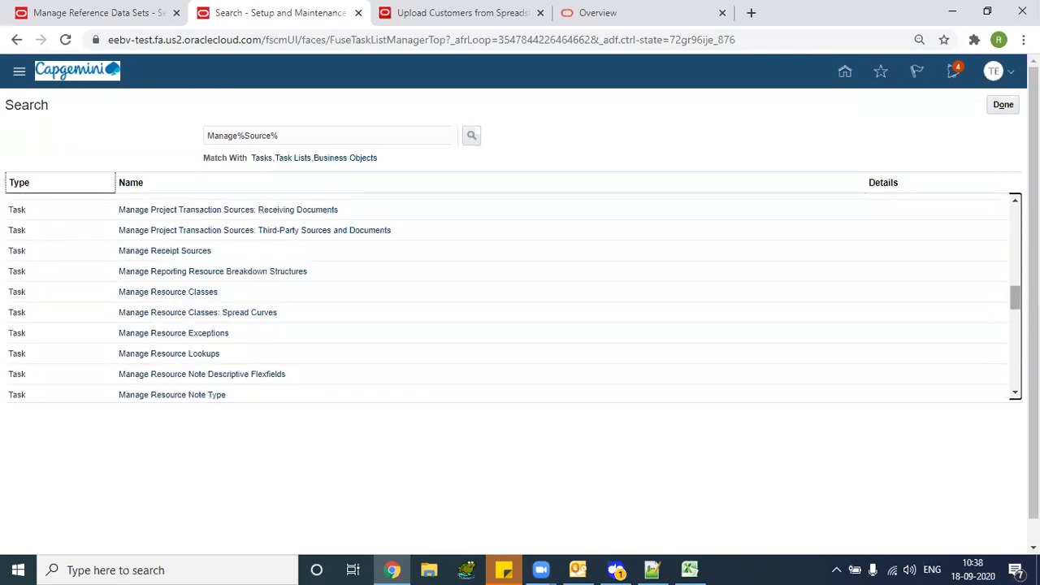
pyautogui.scroll(-3, 512, 297)
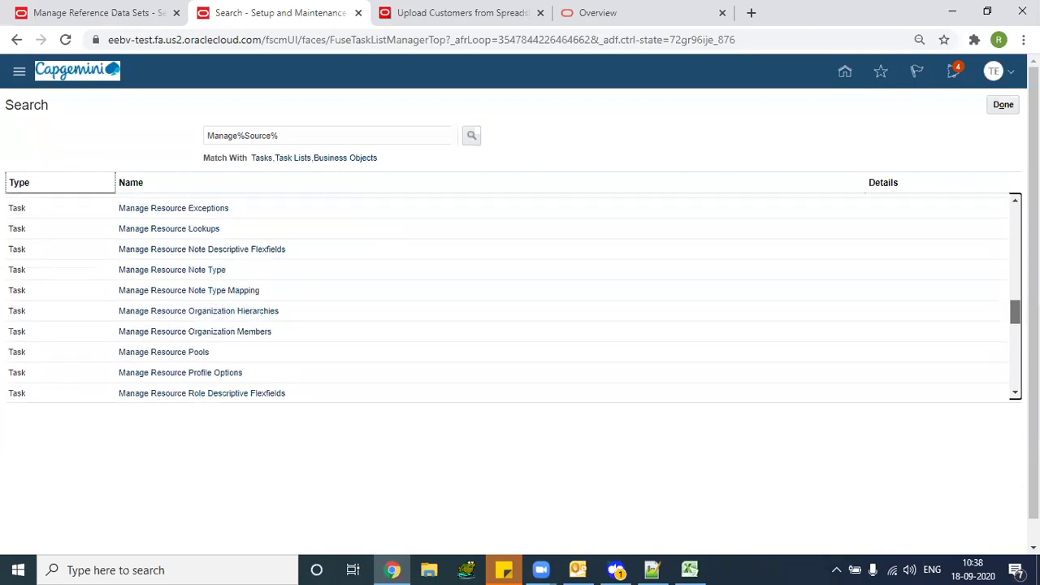
pyautogui.scroll(-3, 462, 310)
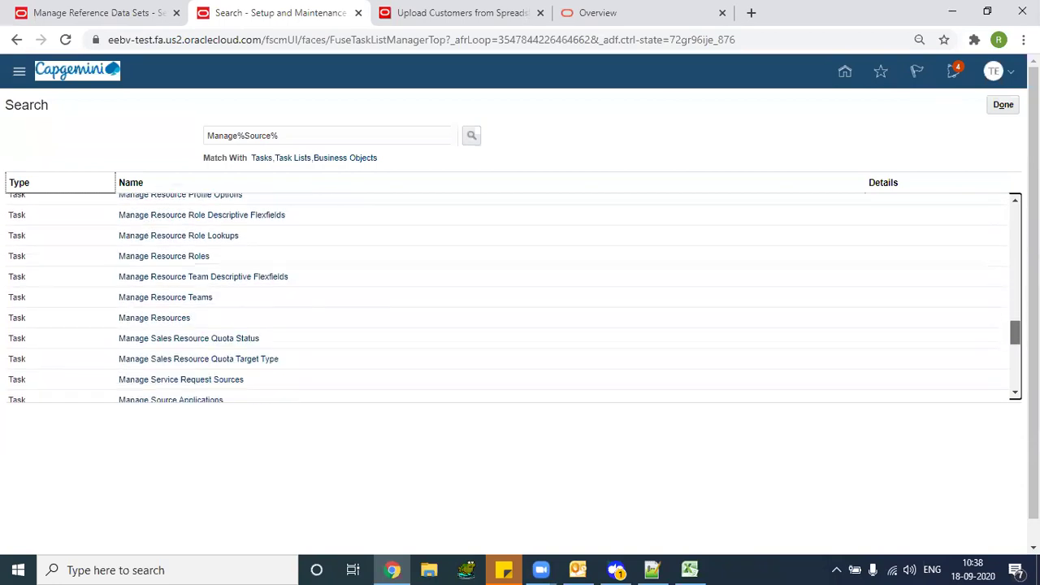
pyautogui.moveTo(1015, 332); pyautogui.dragTo(1015, 361)
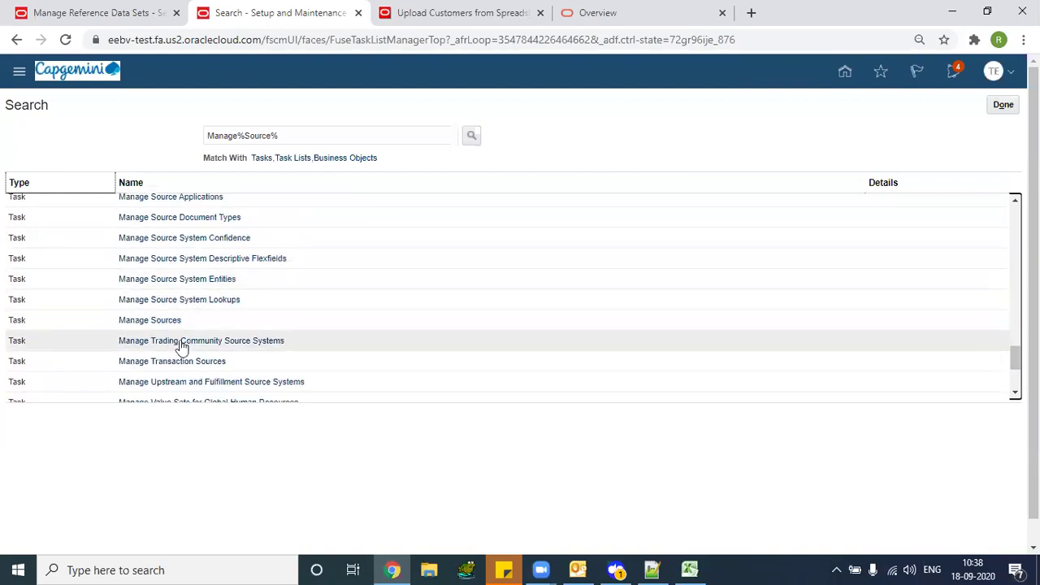
pyautogui.click(154, 321)
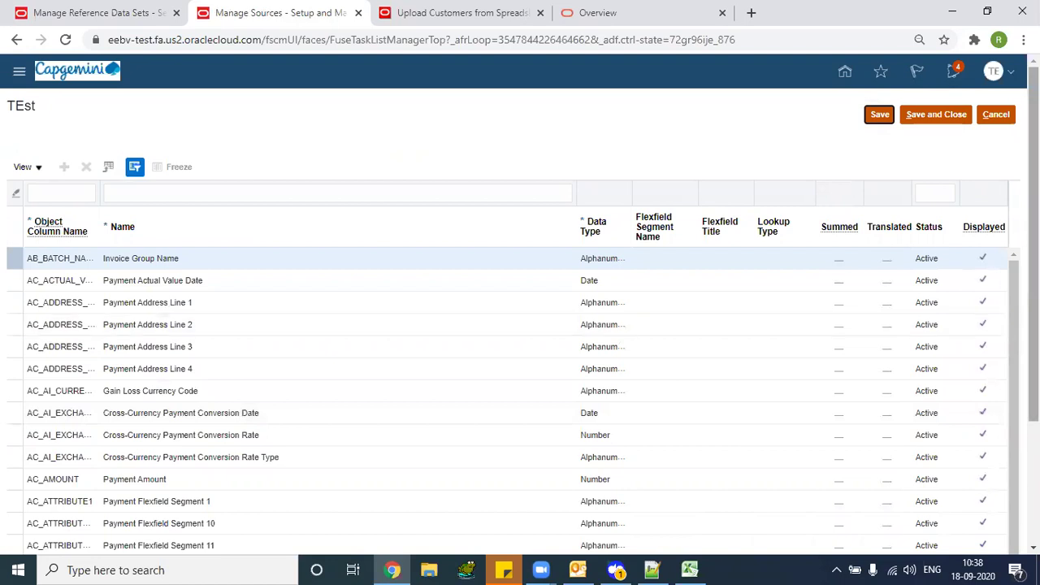
# Enter CSV as the Object Column Name filter in Manage Sources and return to the task search results without saving
pyautogui.scroll(-2, 1034, 325)
pyautogui.scroll(2, 197, 64)
pyautogui.click(54, 187)
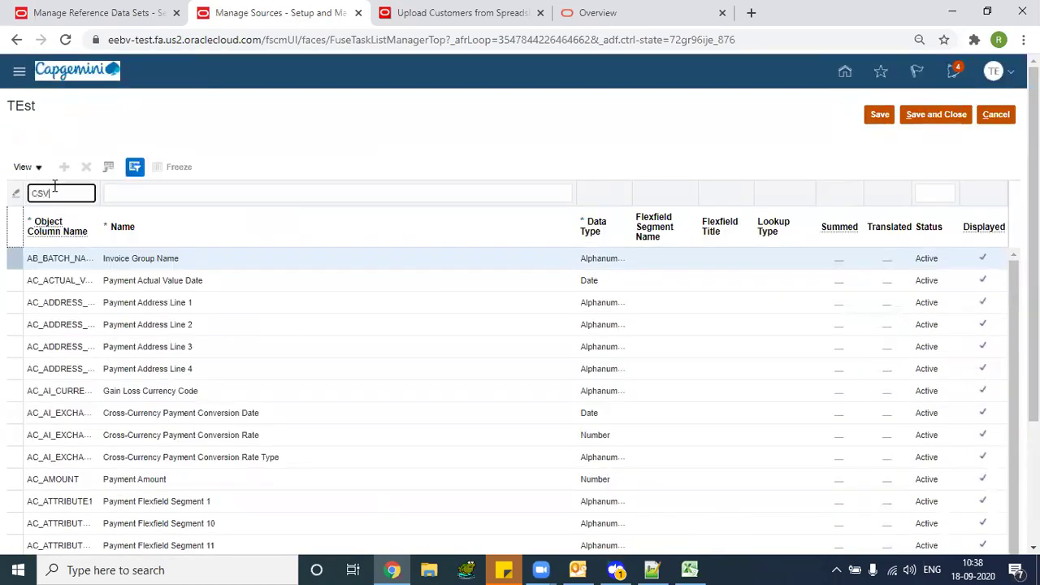
pyautogui.click(1008, 117)
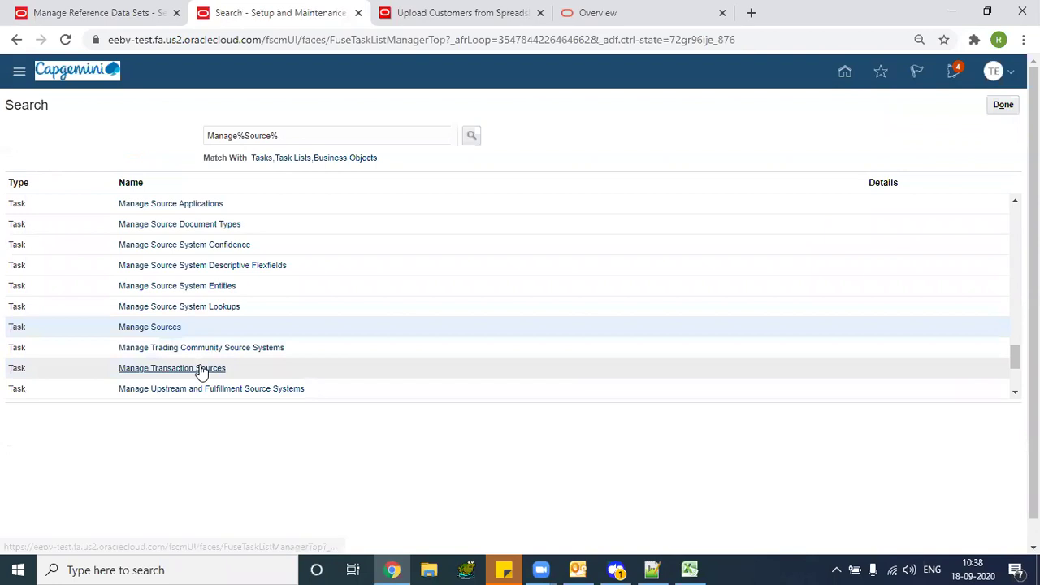
# Check the Manage Transaction Sources and Manage Source Applications task pages, returning to the search results after each one
pyautogui.click(200, 369)
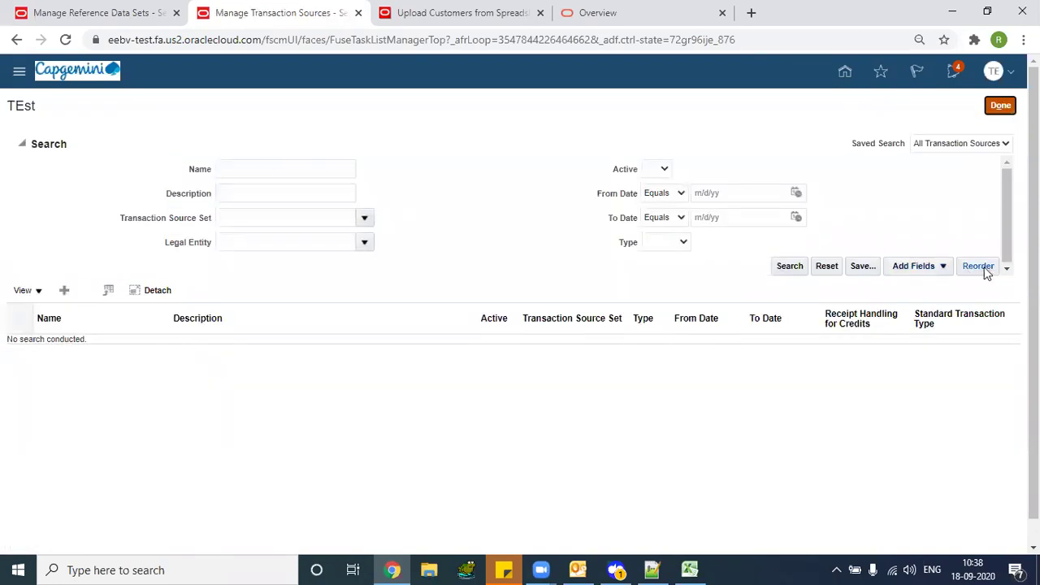
pyautogui.click(1000, 104)
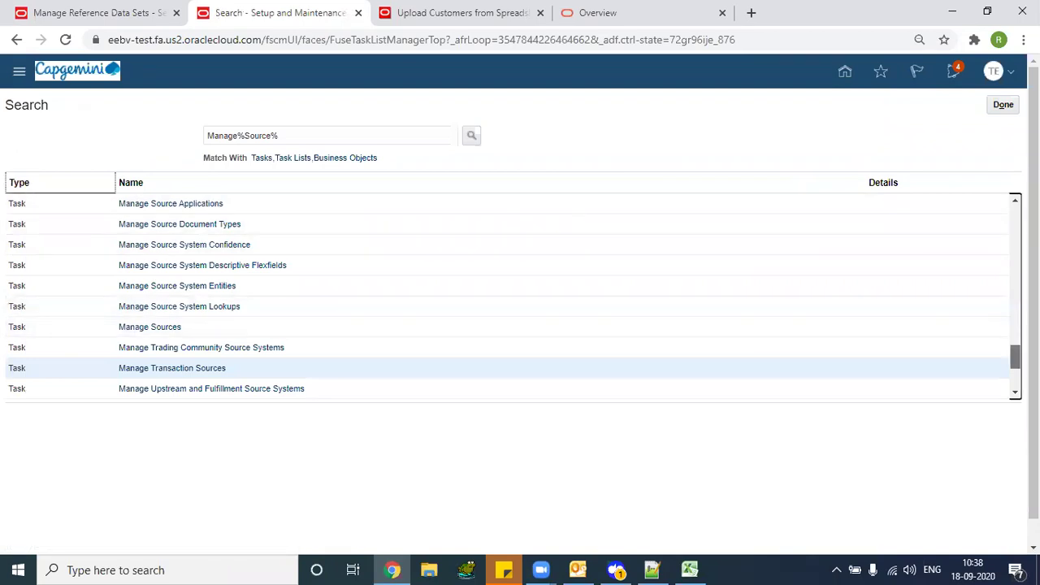
pyautogui.scroll(-2, 510, 297)
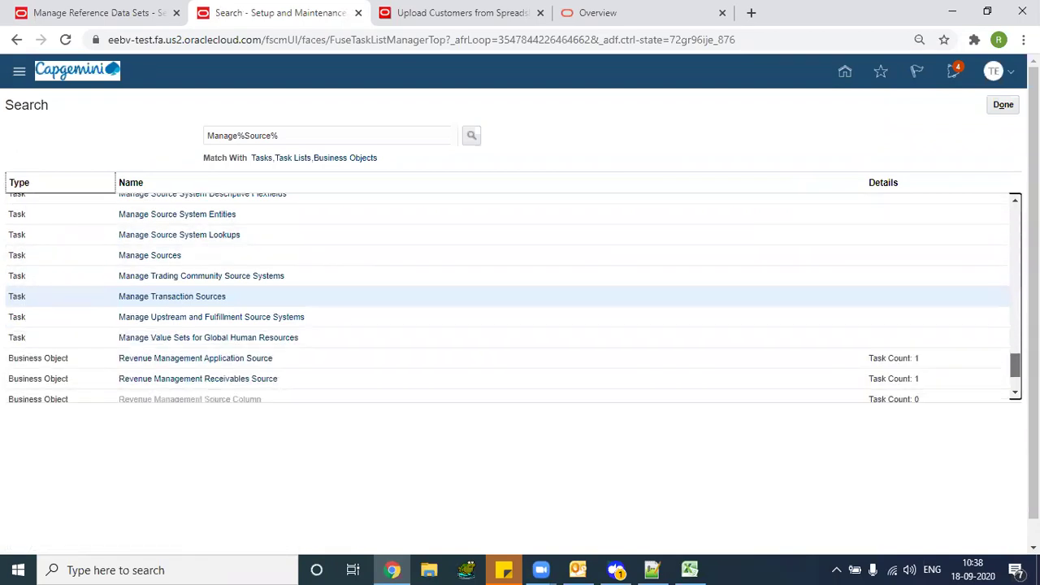
pyautogui.scroll(-2, 510, 296)
pyautogui.scroll(4, 510, 297)
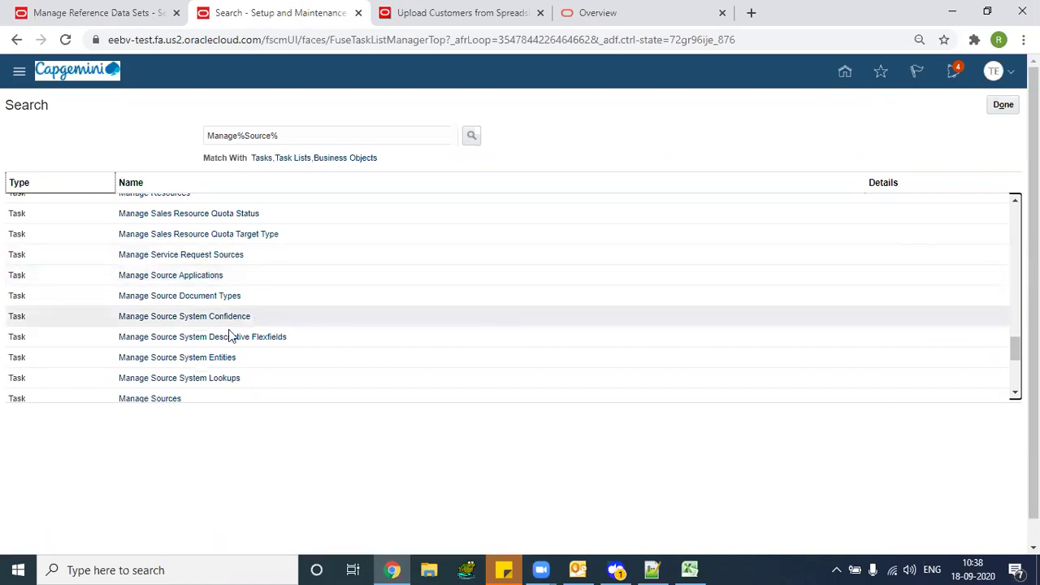
pyautogui.click(159, 277)
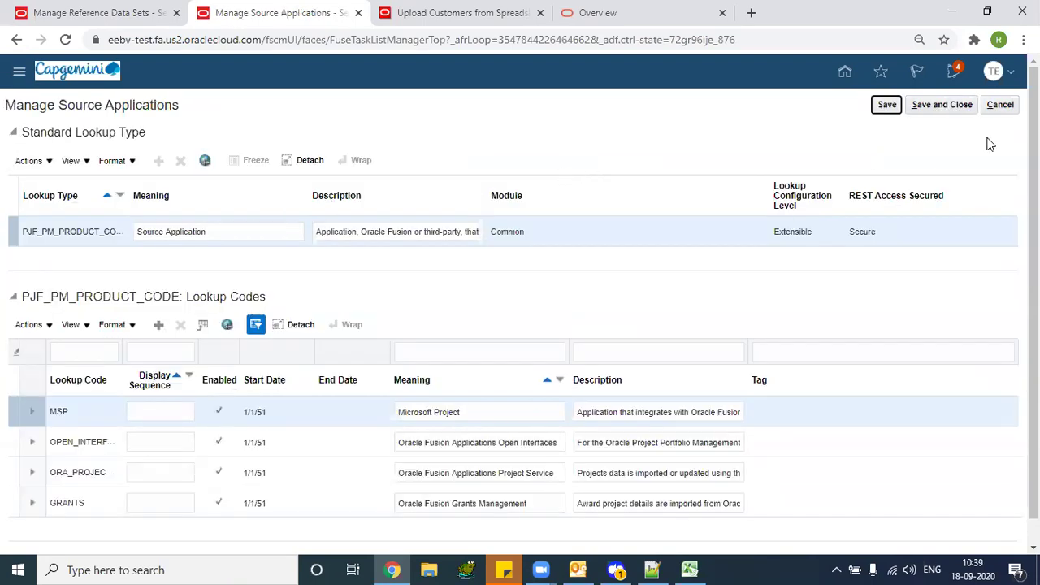
pyautogui.click(999, 105)
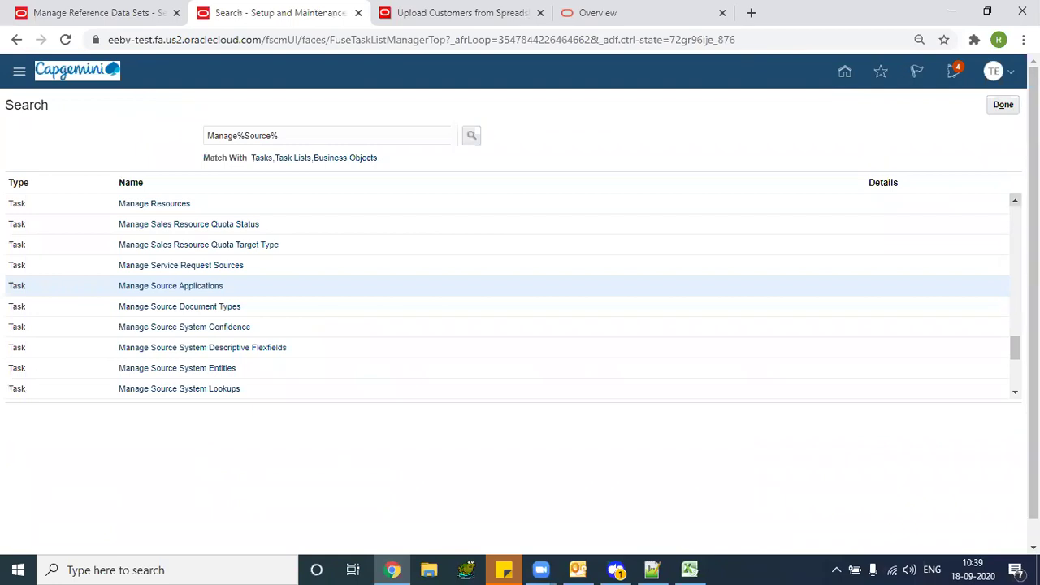
# Find the Manage Trading Community Source Systems task in the search results and open it
pyautogui.scroll(5, 512, 296)
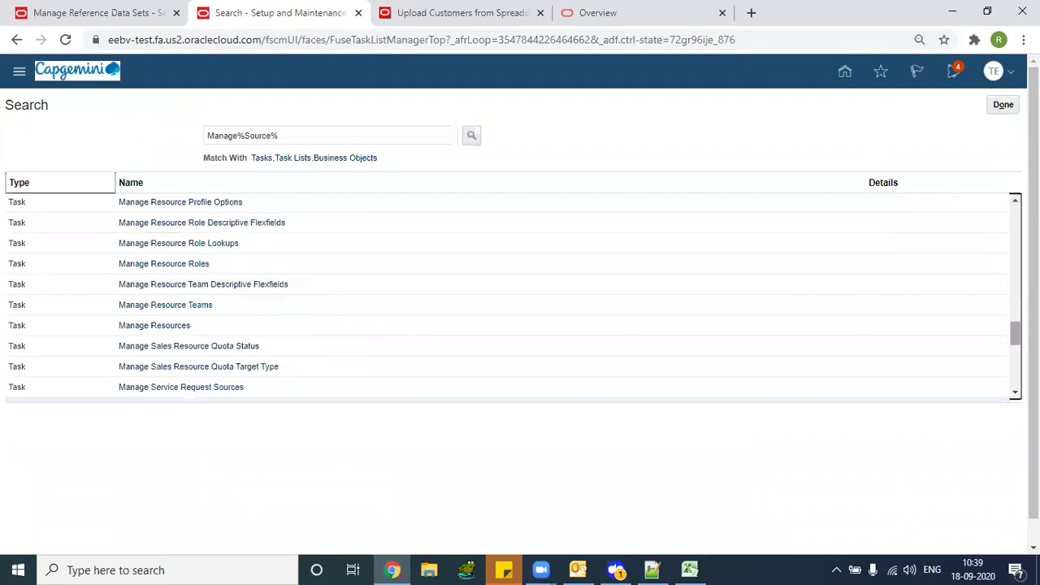
pyautogui.scroll(5, 511, 296)
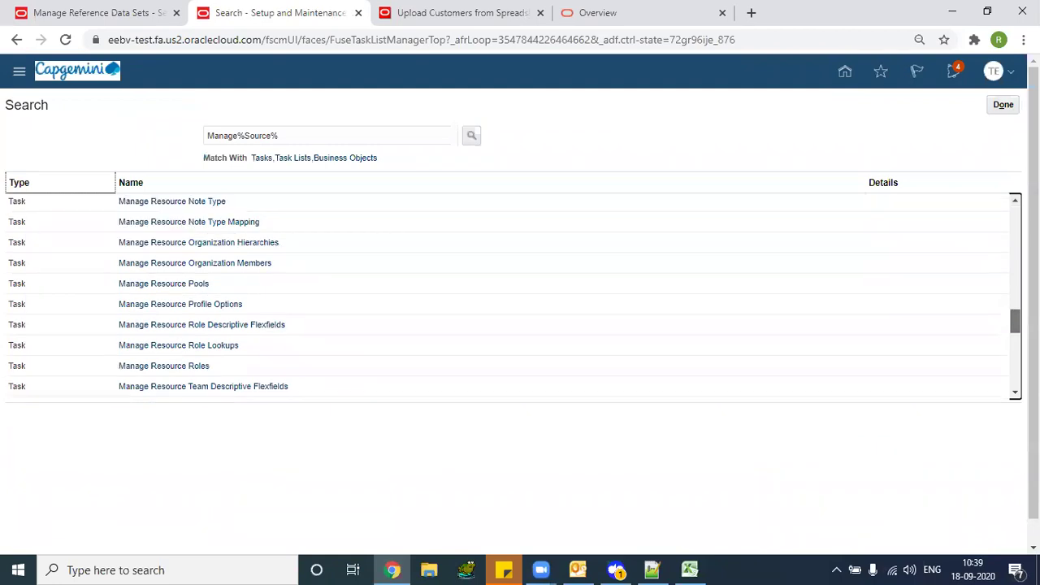
pyautogui.scroll(3, 1015, 299)
pyautogui.moveTo(1015, 289); pyautogui.dragTo(1014, 349)
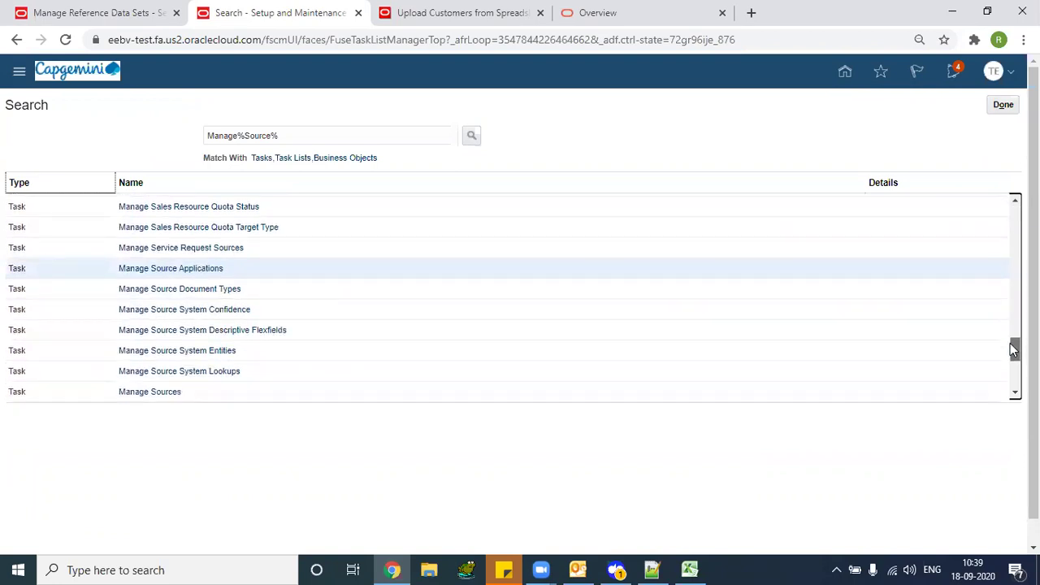
pyautogui.moveTo(1014, 349); pyautogui.dragTo(1014, 360)
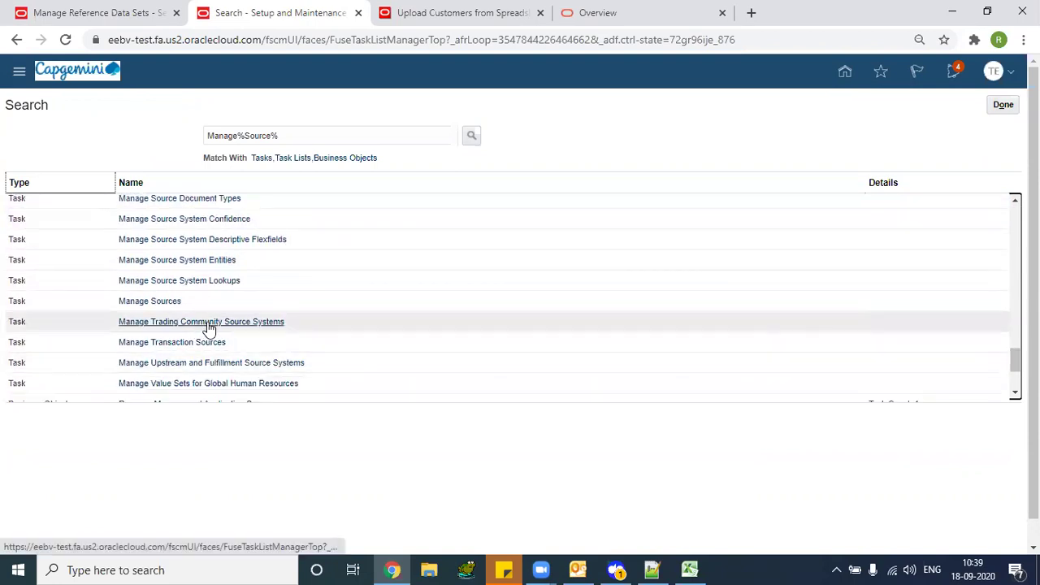
pyautogui.click(238, 323)
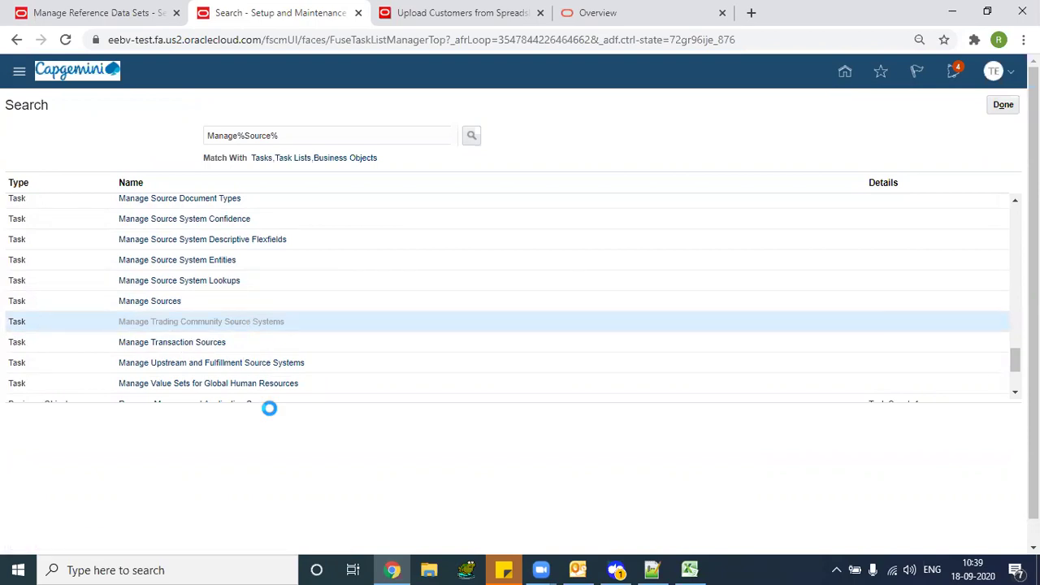
# Search the trading community source systems for codes starting with CSV
pyautogui.click(275, 156)
pyautogui.write('CSV')
pyautogui.press('Return')
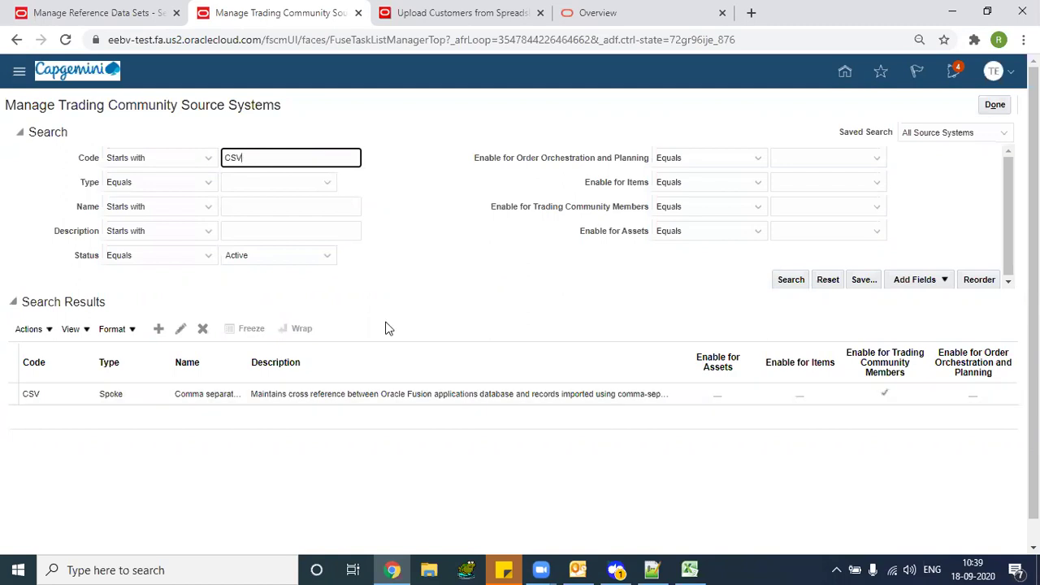
# Clear the code criterion and list all active source systems to review their codes and enabled uses
pyautogui.hotkey('ctrl', 'a')
pyautogui.press('BackSpace')
pyautogui.click(788, 280)
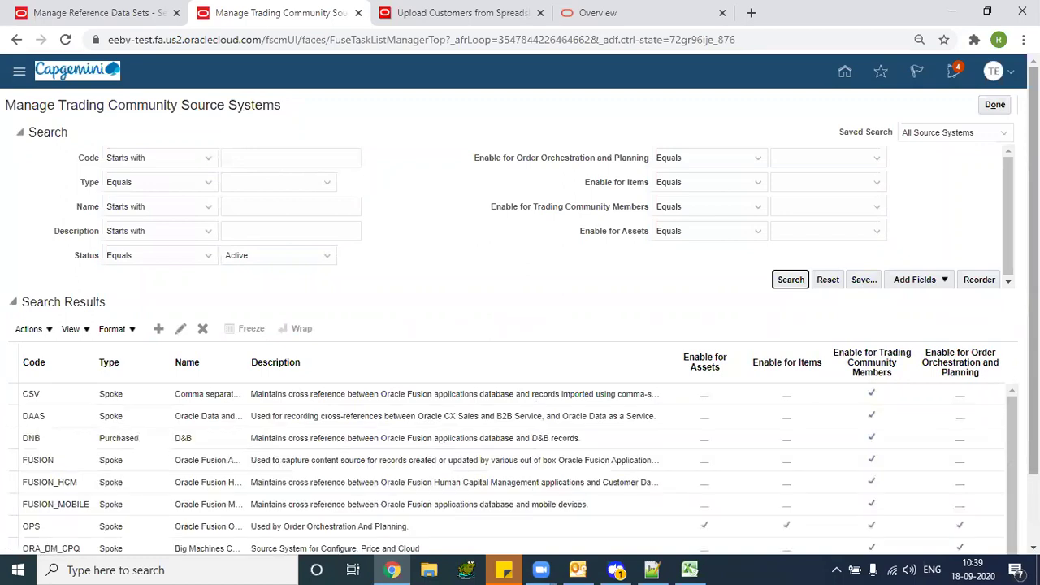
pyautogui.scroll(-1, 280, 272)
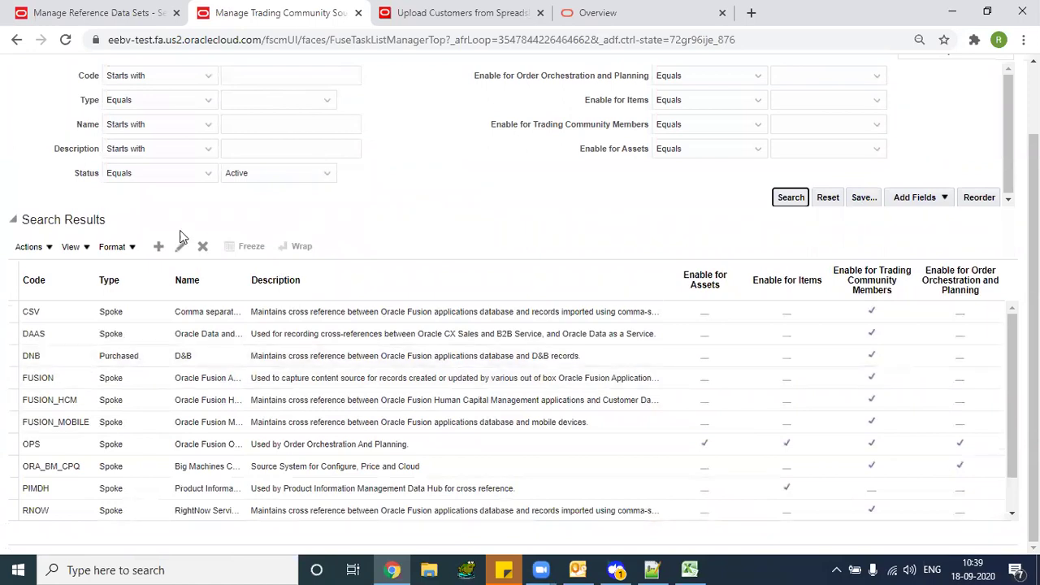
# Start creating a trading community source system with code EBS and type Spoke
pyautogui.click(158, 247)
pyautogui.click(82, 106)
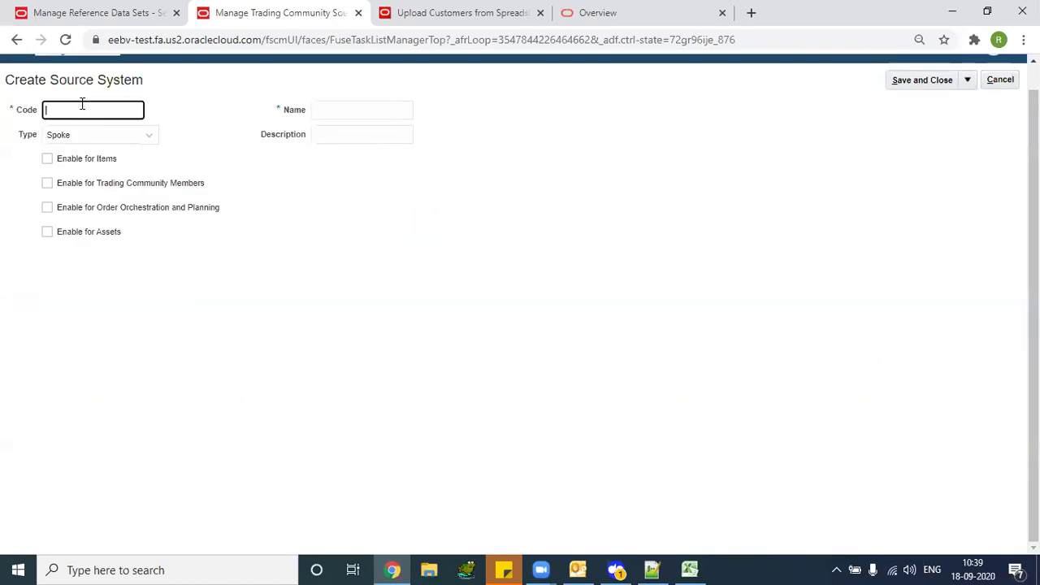
pyautogui.write('EBS')
pyautogui.press('Tab')
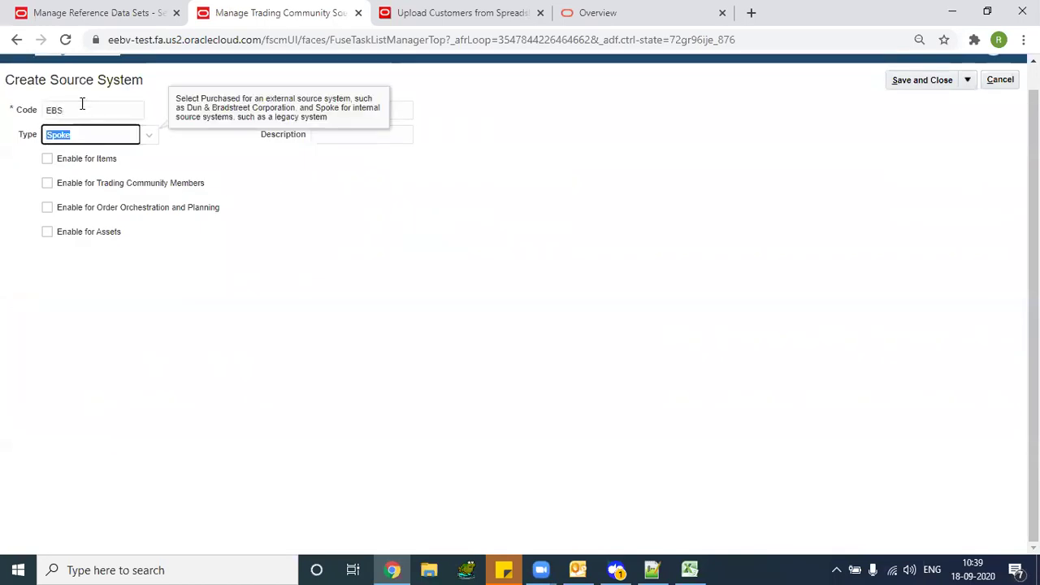
pyautogui.click(149, 135)
pyautogui.click(71, 156)
pyautogui.click(294, 193)
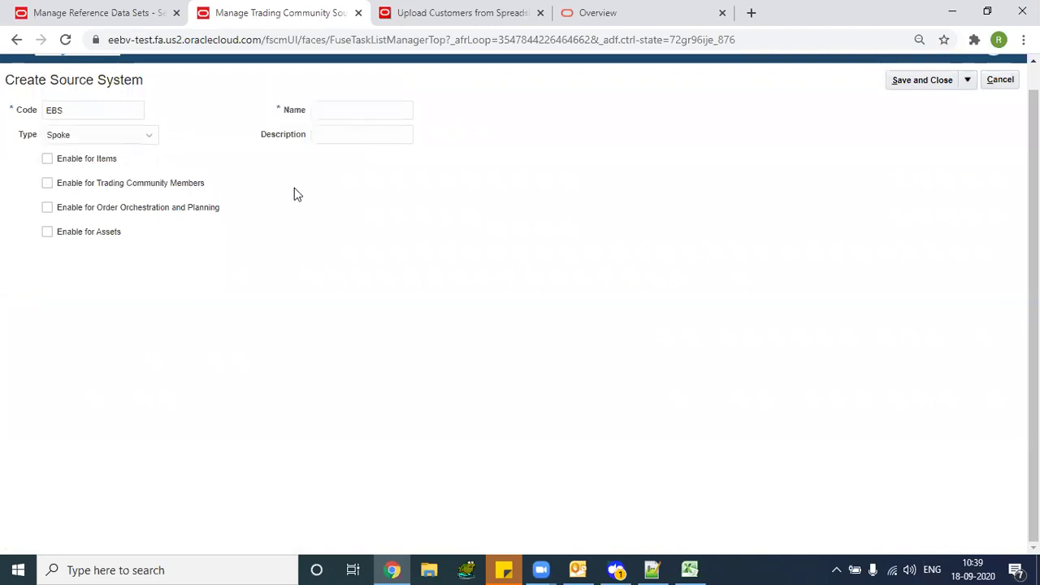
# Enable the EBS source system for trading community members, items, and order orchestration and planning
pyautogui.click(47, 184)
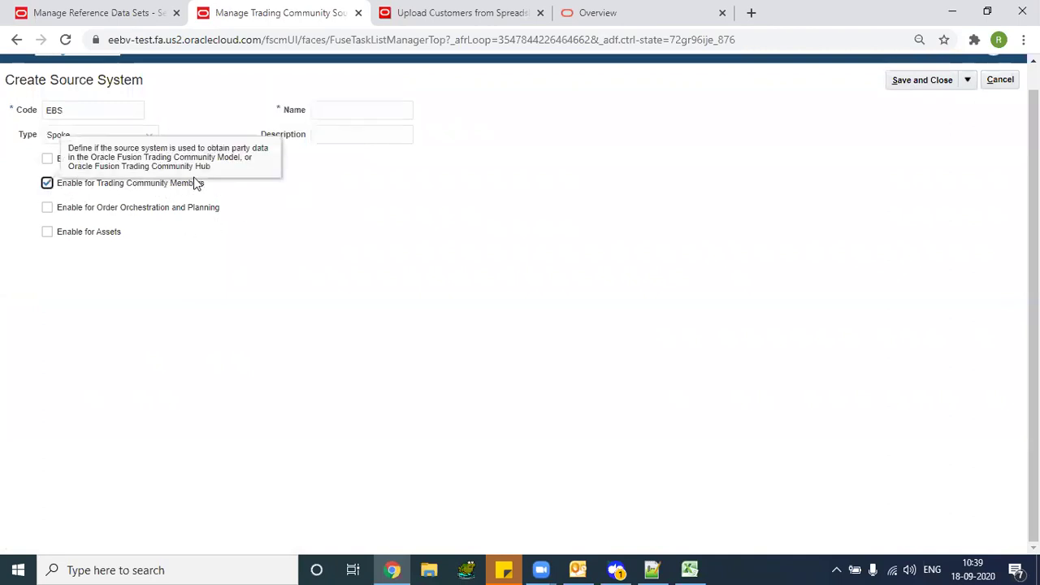
pyautogui.doubleClick(112, 113)
pyautogui.click(48, 208)
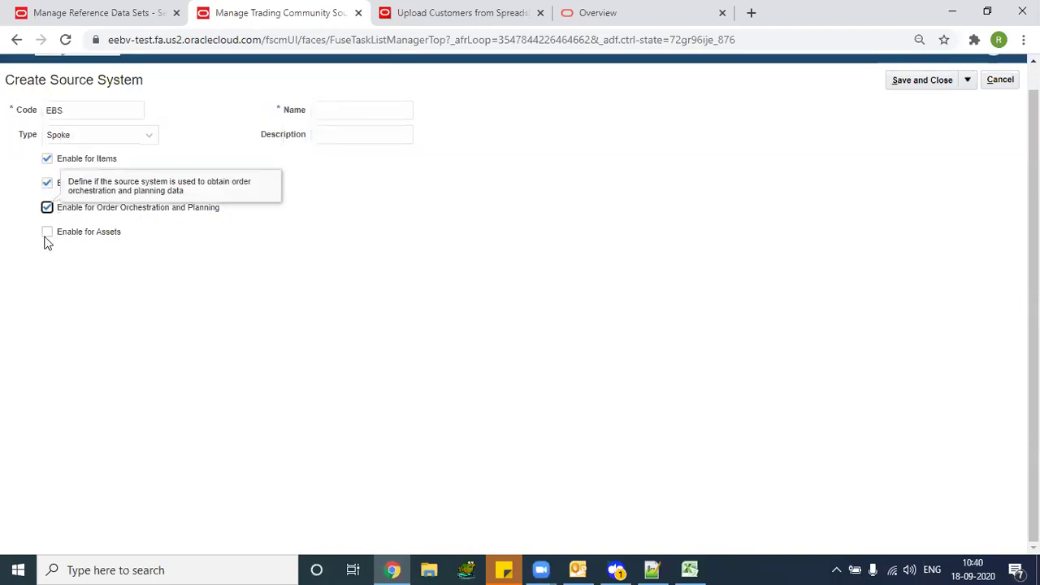
# Name the source system EBusiness Suite, try to save it, and leave the creation form without keeping the entry
pyautogui.click(336, 109)
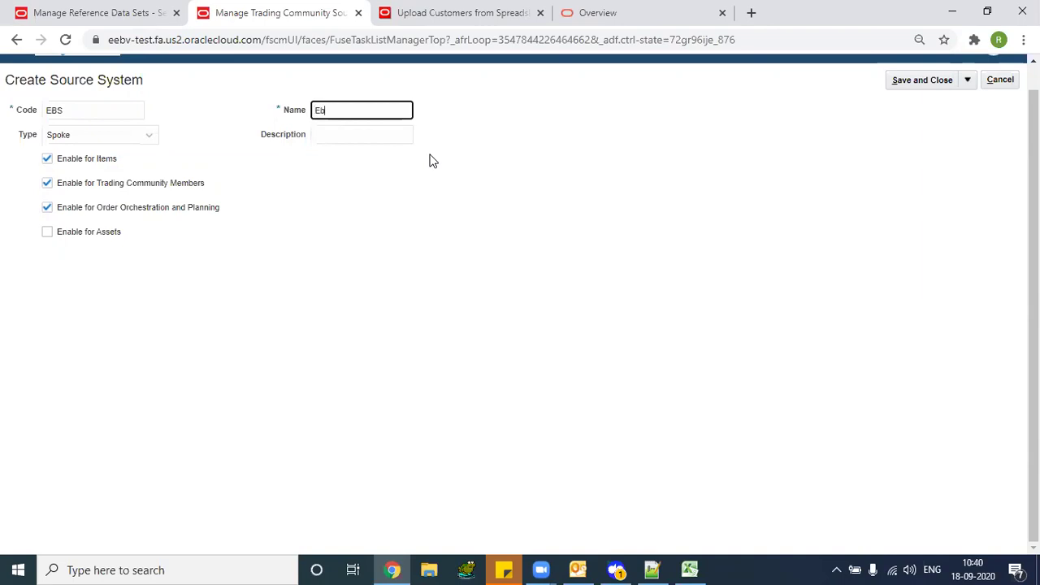
pyautogui.write('EBsuken')
pyautogui.write('usiness Suite')
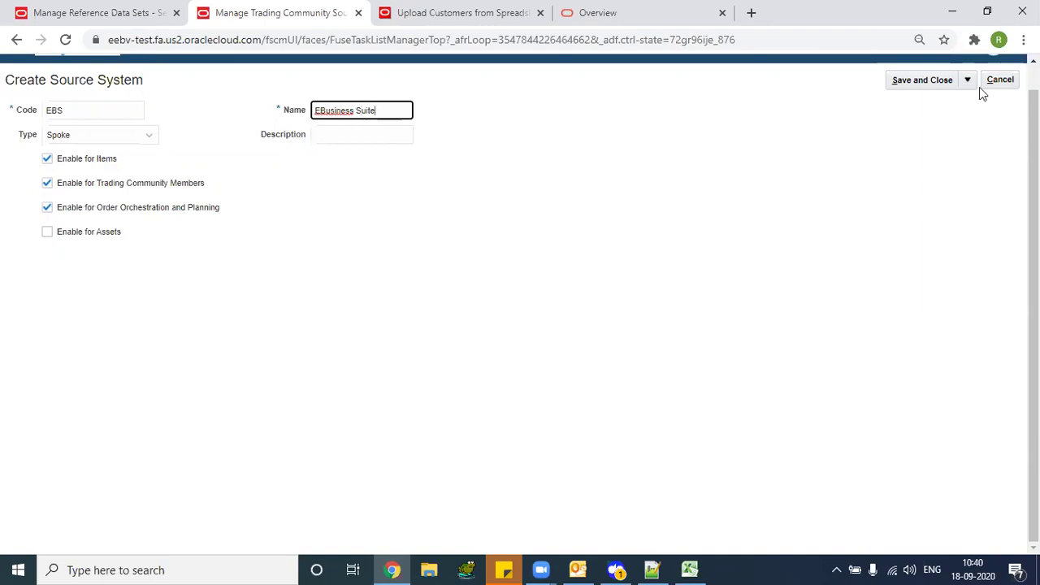
pyautogui.click(916, 82)
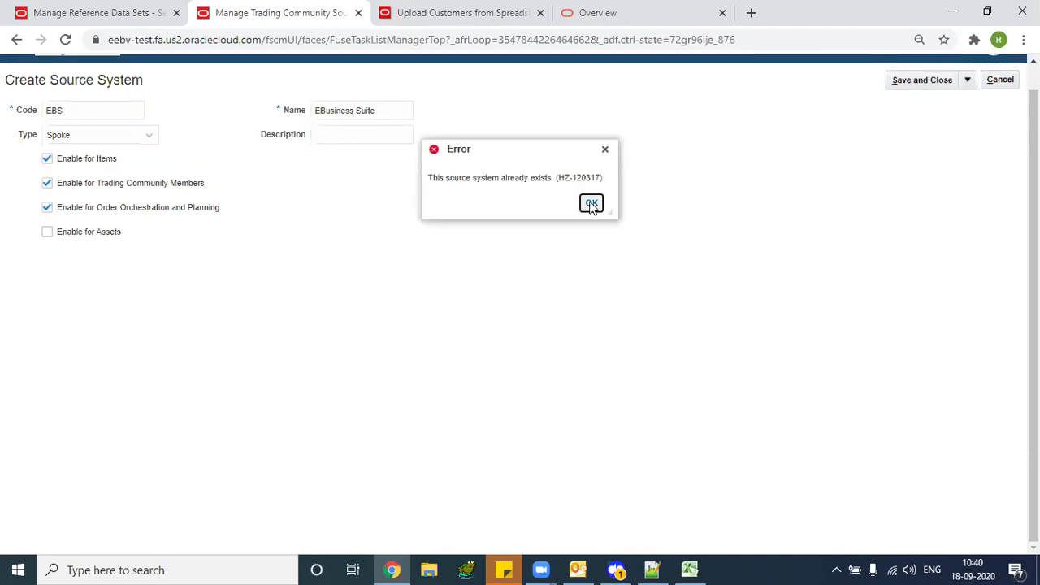
pyautogui.click(591, 202)
pyautogui.click(1000, 80)
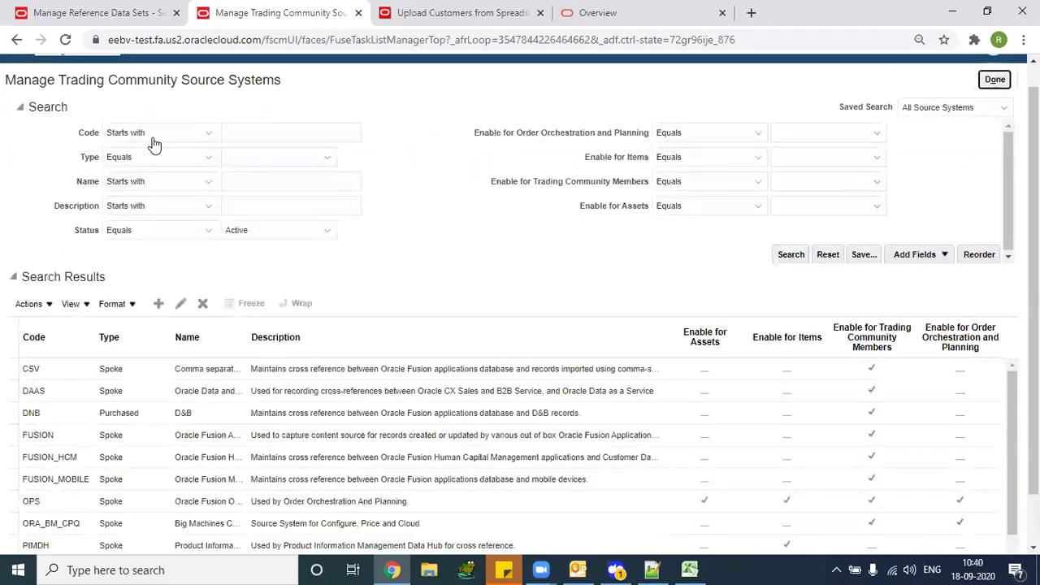
# Search the active source systems for codes starting with EBS and select the EBS record
pyautogui.click(262, 132)
pyautogui.write('EBS')
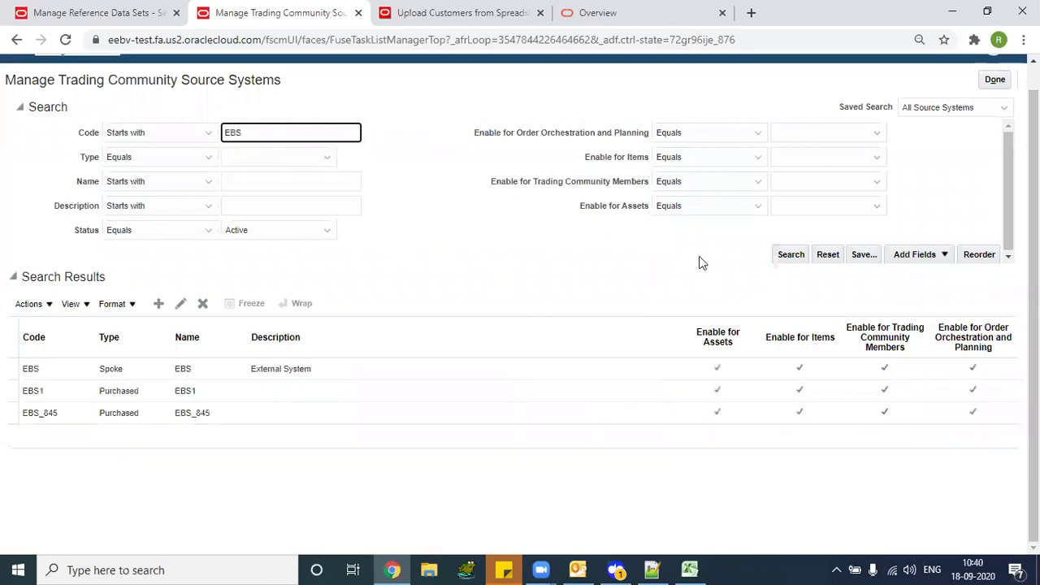
pyautogui.click(30, 368)
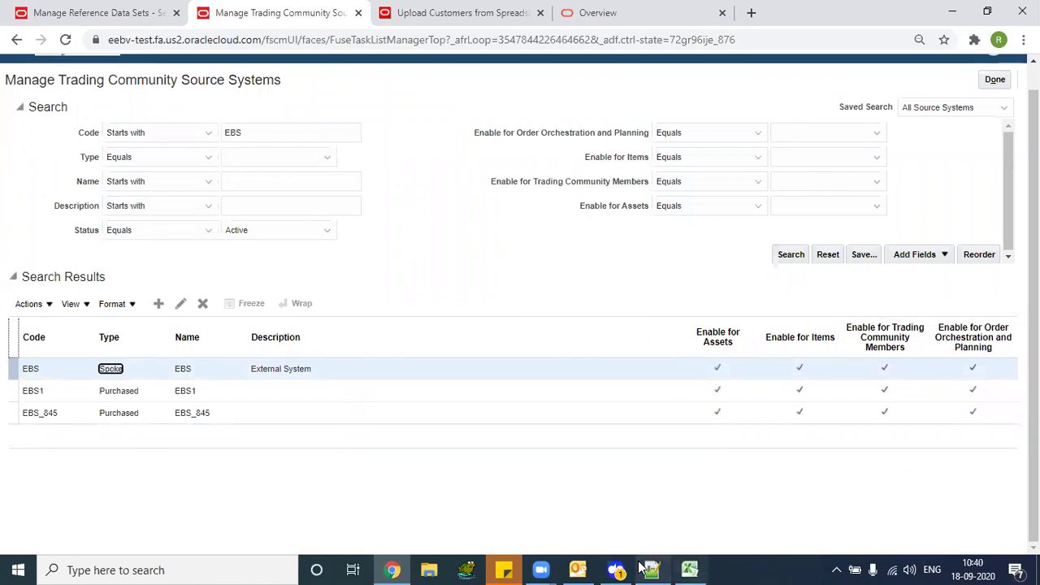
# Compare the EBS source system code with the Party Original System values in the Excel customer import template
pyautogui.click(689, 570)
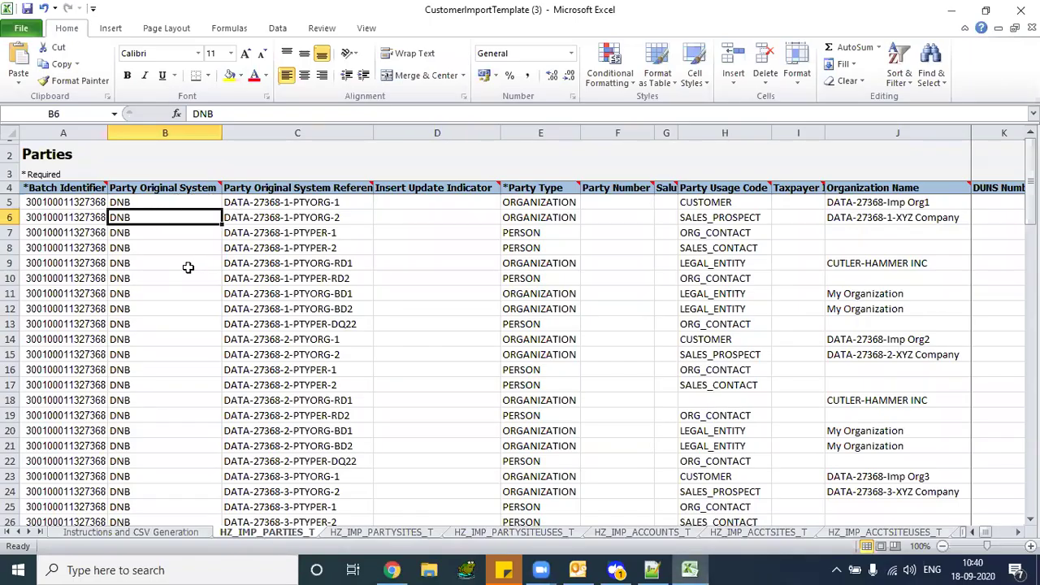
pyautogui.hotkey('alt', 'Tab')
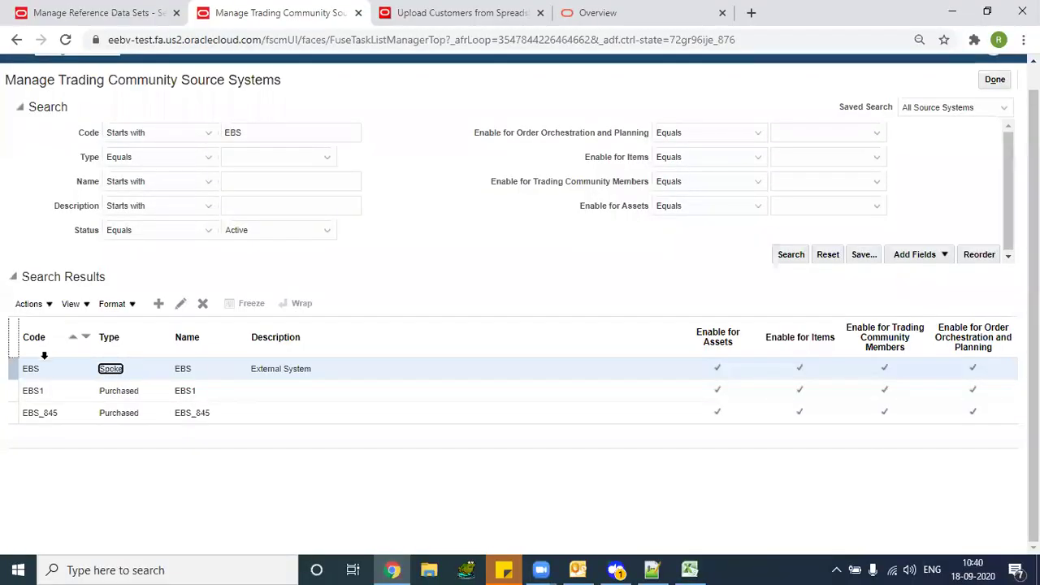
pyautogui.click(44, 370)
pyautogui.hotkey('alt', 'Tab')
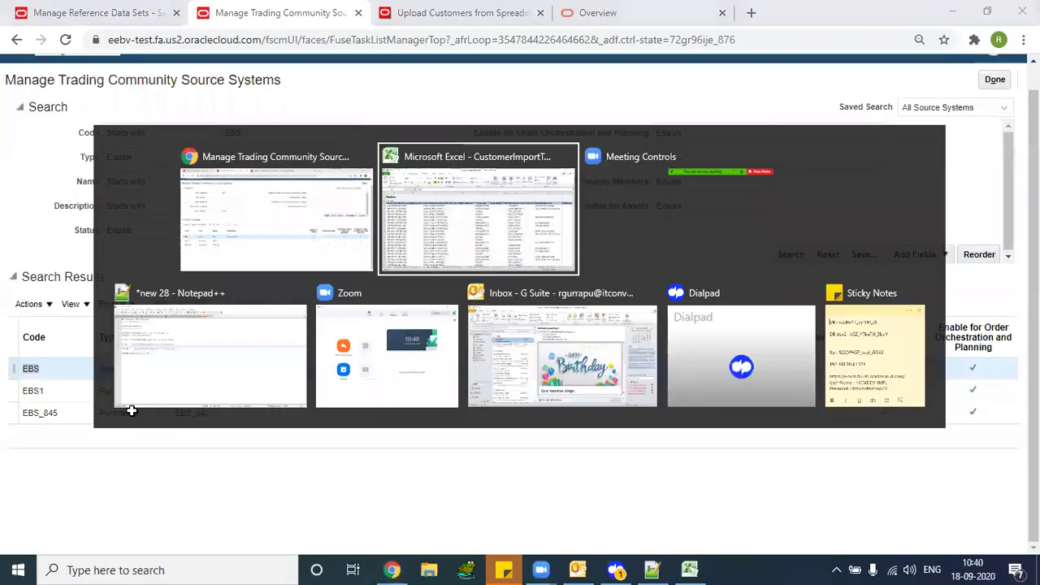
pyautogui.click(138, 381)
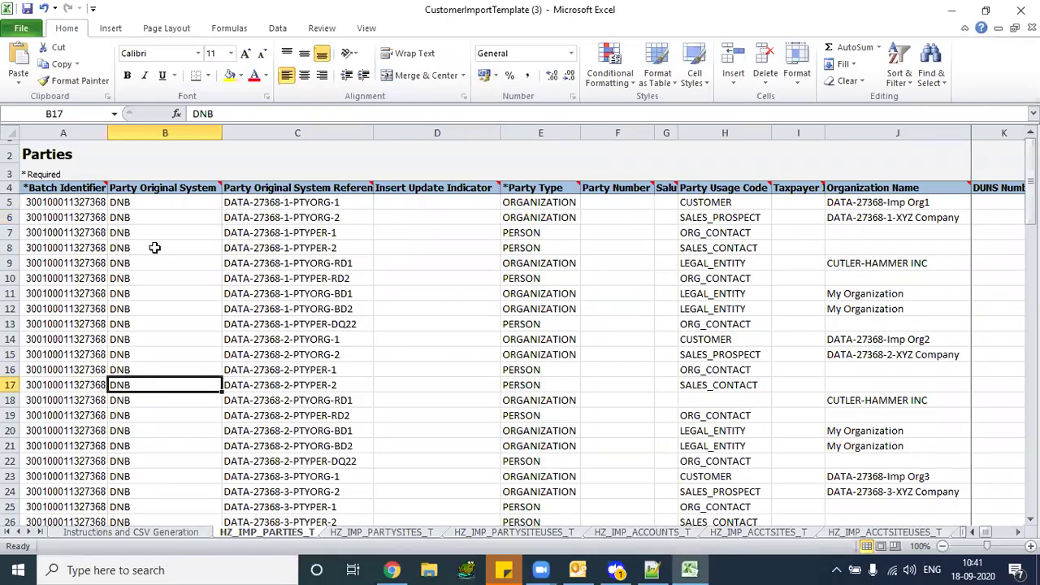
pyautogui.click(138, 205)
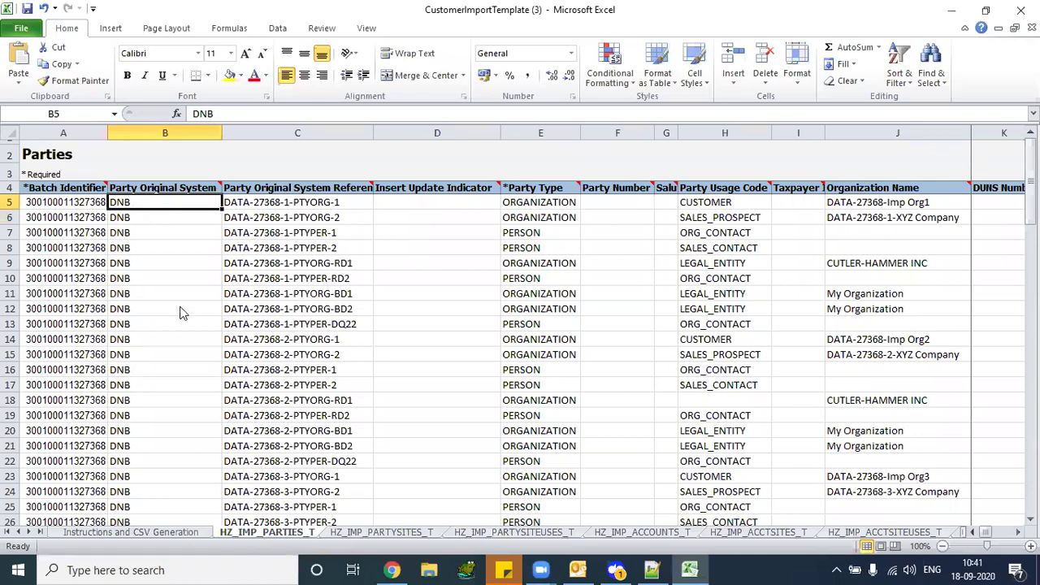
# Search the source systems for codes starting with CSV, and check the first Party Original System Reference in the Excel template
pyautogui.hotkey('alt', 'Tab')
pyautogui.write('CSV')
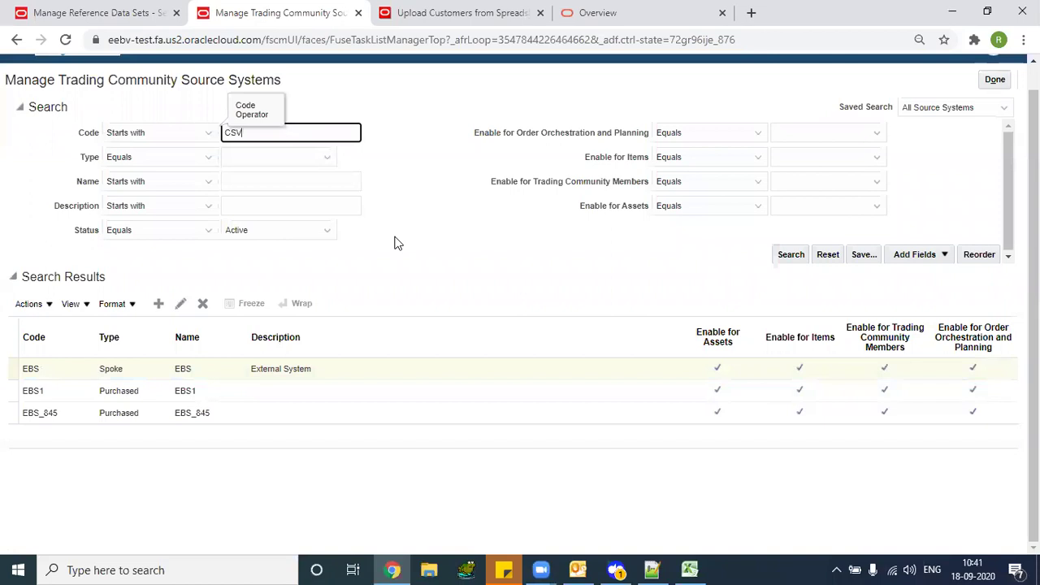
pyautogui.press('Return')
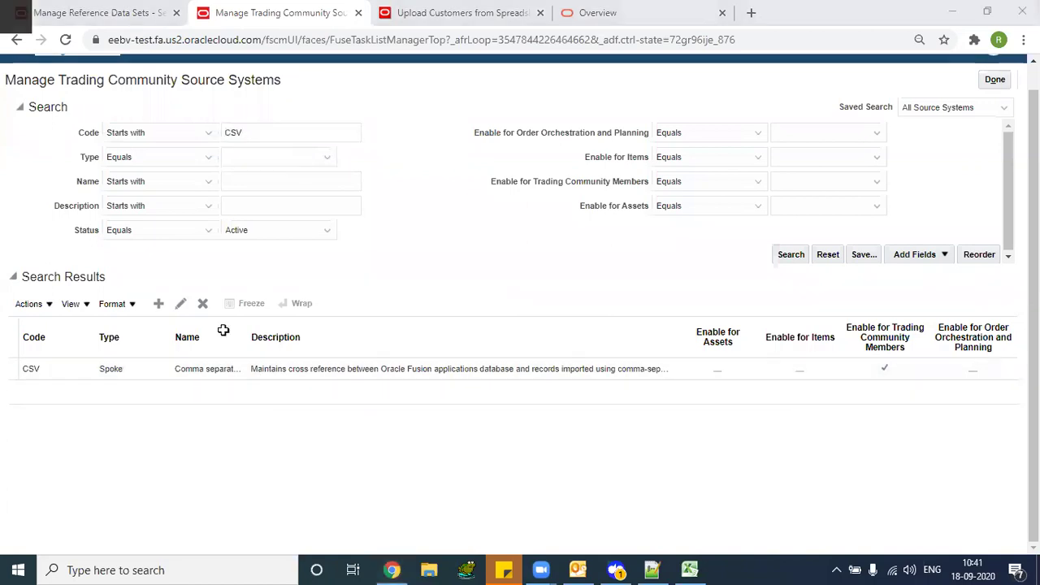
pyautogui.hotkey('alt', 'Tab')
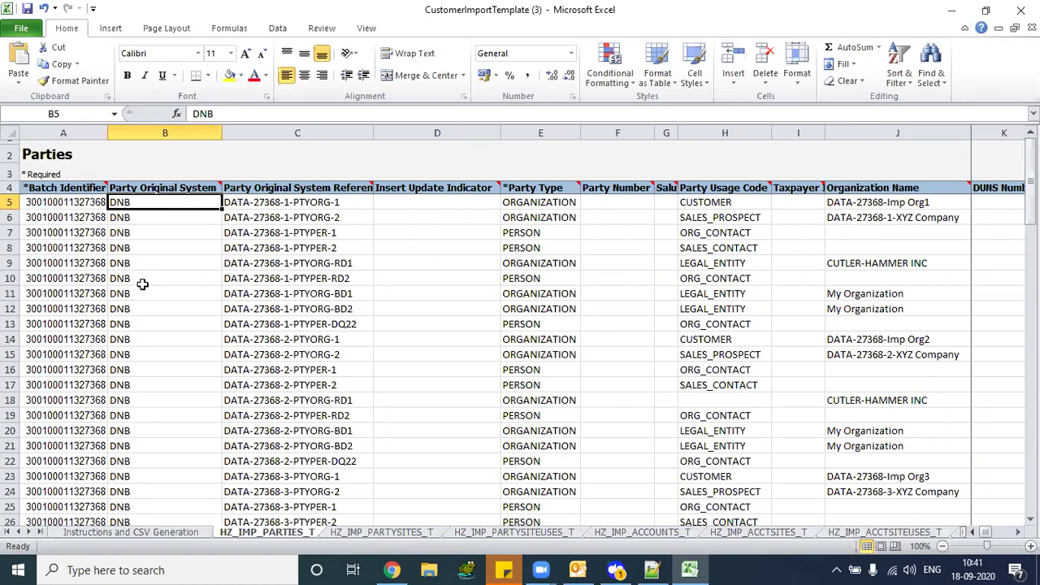
pyautogui.click(241, 203)
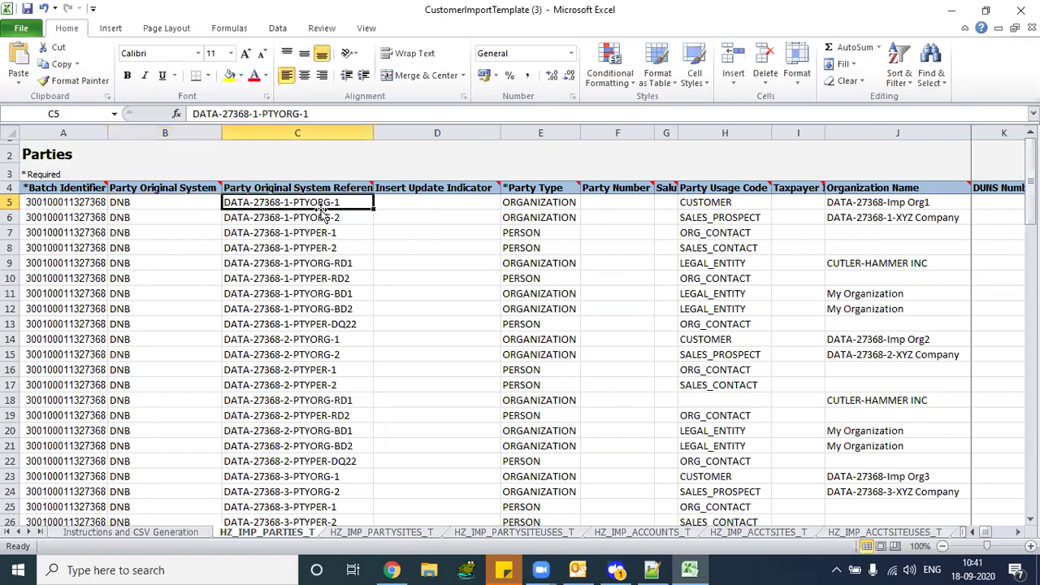
# Switch to Notepad++ and add the table name "hz_partites" on a new line below the COMMON Reference Data Set note
pyautogui.click(651, 570)
pyautogui.click(244, 286)
pyautogui.press('Return')
pyautogui.press('Return')
pyautogui.write('HZ_')
pyautogui.press('BackSpace')
pyautogui.press('BackSpace')
pyautogui.press('BackSpace')
pyautogui.write('hz-')
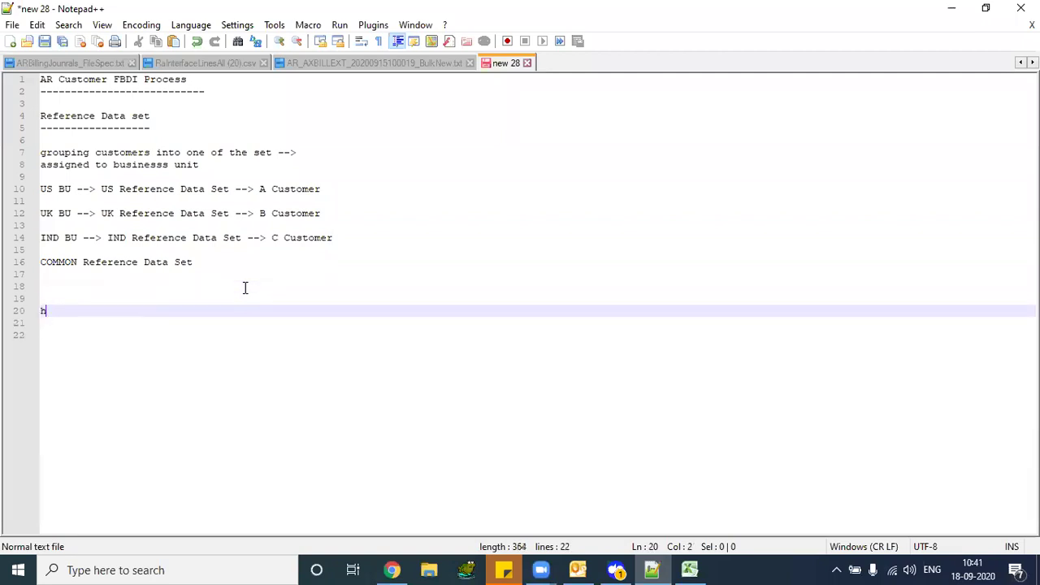
pyautogui.press('BackSpace')
pyautogui.write('_cus')
pyautogui.press('BackSpace')
pyautogui.press('BackSpace')
pyautogui.press('BackSpace')
pyautogui.write('partites')
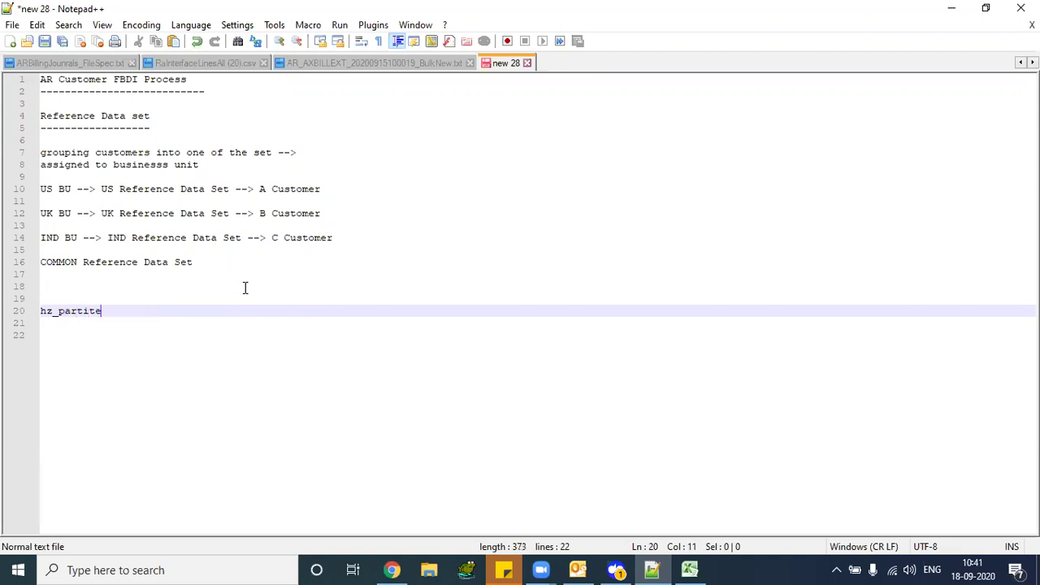
# Add the table name "hz_party_sites_all" below hz_partites, leaving a blank line between them
pyautogui.press('Return')
pyautogui.press('Return')
pyautogui.write('hz_pa')
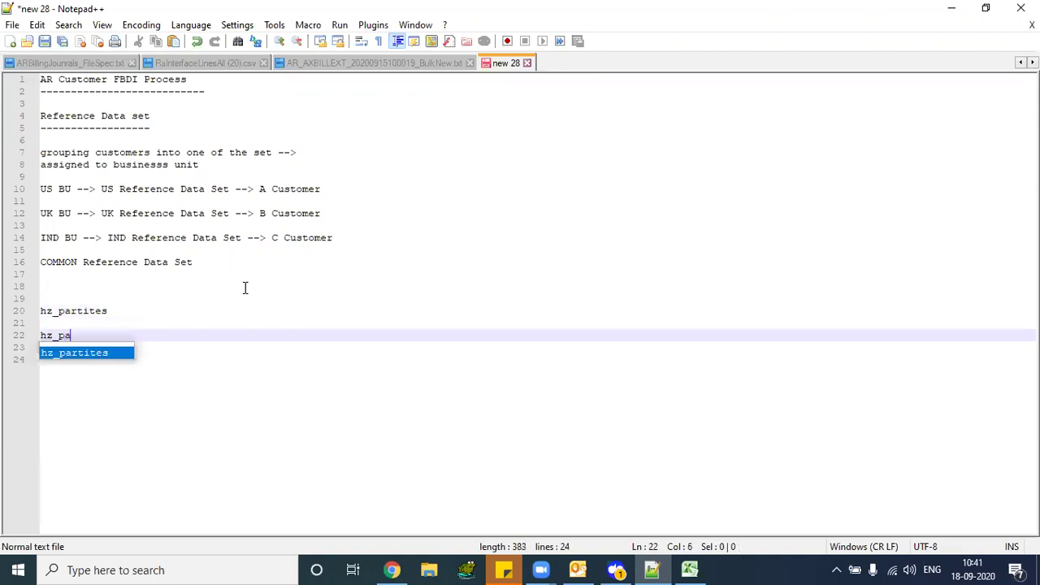
pyautogui.press('Escape')
pyautogui.write('rty')
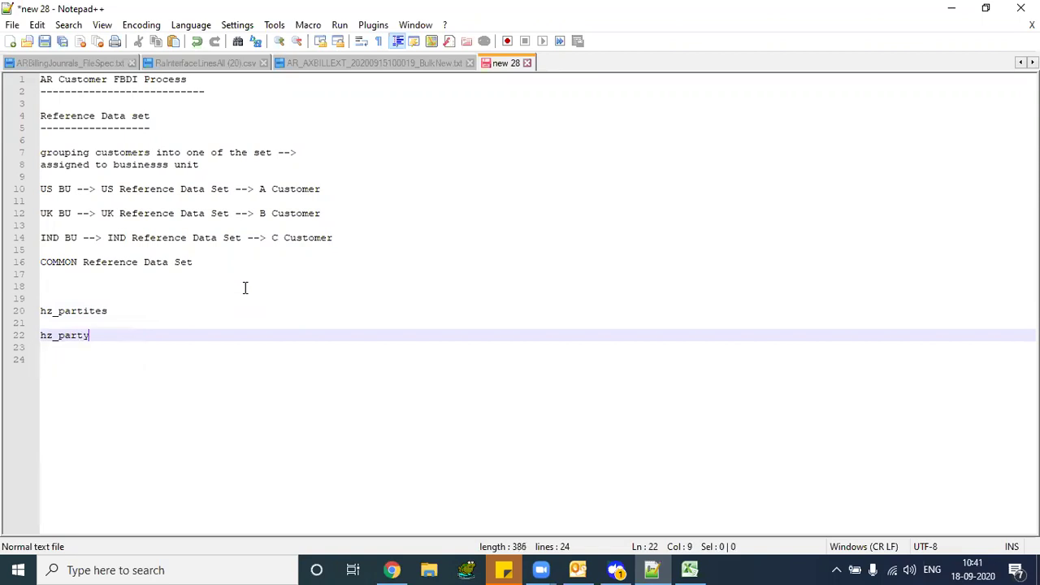
pyautogui.write('_sites ')
pyautogui.write('all')
# Add the table name "hz_locations" below hz_party_sites_all, leaving a blank line between them
pyautogui.press('Return')
pyautogui.press('Return')
pyautogui.write('h')
pyautogui.press('BackSpace')
pyautogui.press('BackSpace')
pyautogui.press('Return')
pyautogui.write('hz_')
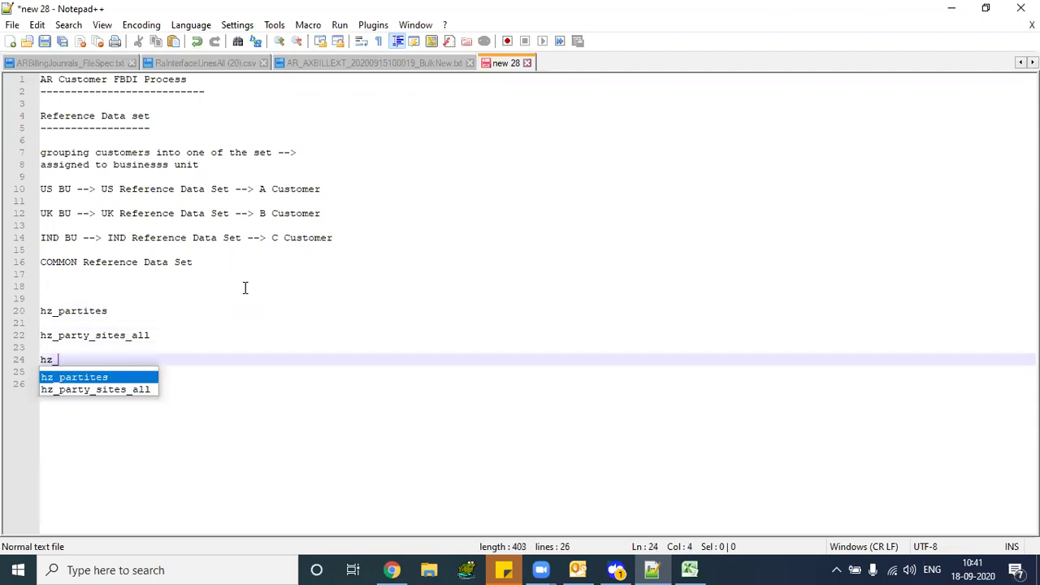
pyautogui.write('locaitor')
pyautogui.write('s')
pyautogui.press('BackSpace')
pyautogui.press('BackSpace')
pyautogui.press('BackSpace')
pyautogui.press('BackSpace')
pyautogui.press('BackSpace')
pyautogui.write('tions')
# Extend the hz_partites line with "--> party_id --> PK" to note its primary key
pyautogui.press('Up')
pyautogui.press('Up')
pyautogui.press('Up')
pyautogui.press('Up')
pyautogui.write('--> ')
pyautogui.write('hz')
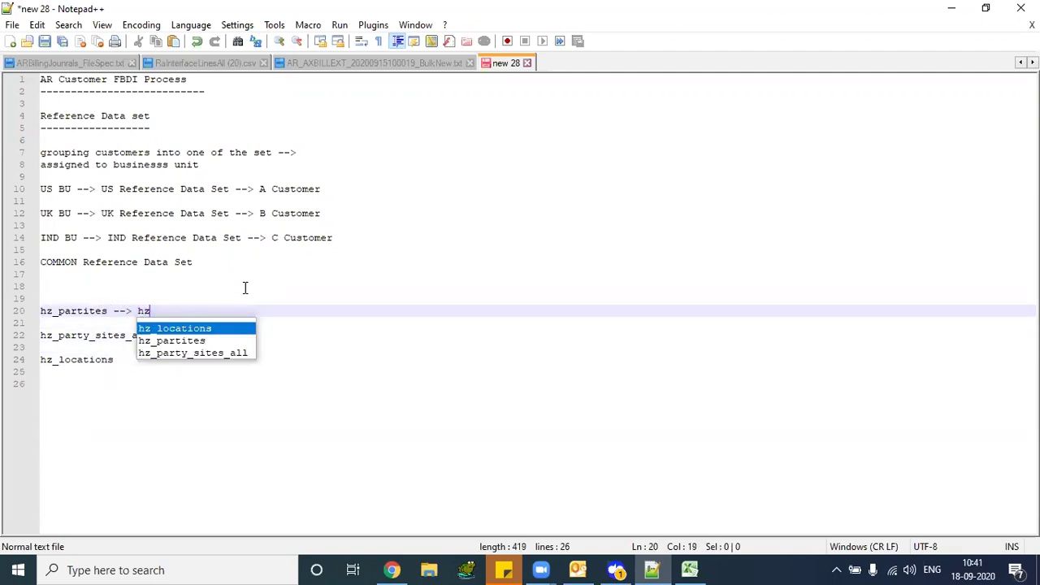
pyautogui.press('BackSpace')
pyautogui.write('arty_id --> PK')
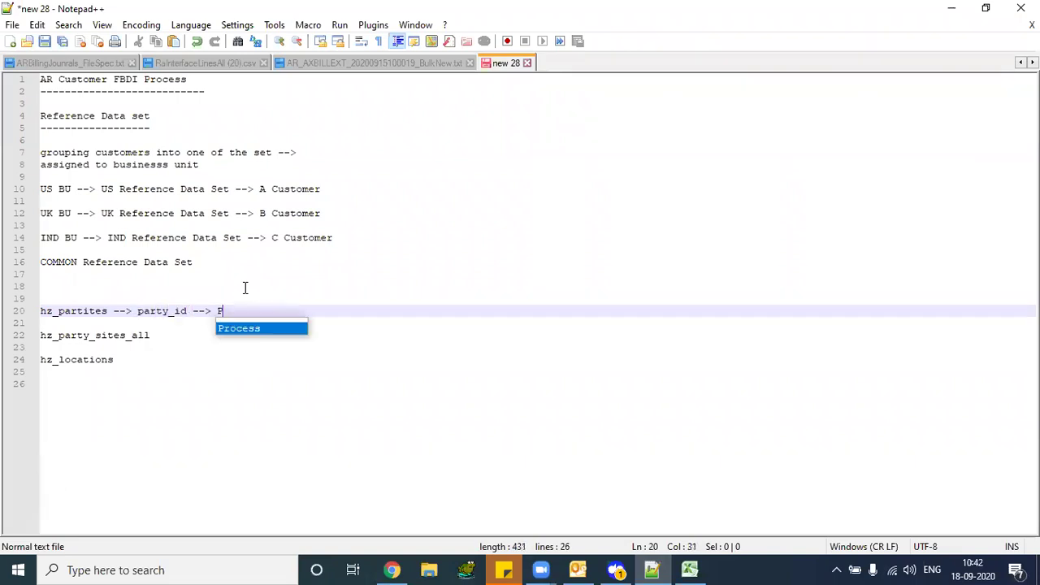
# Add "--> party_site_id --> pk" to the hz_party_sites_all line and "--> location_id --> pk" to the hz_locations line
pyautogui.press('Down')
pyautogui.press('Down')
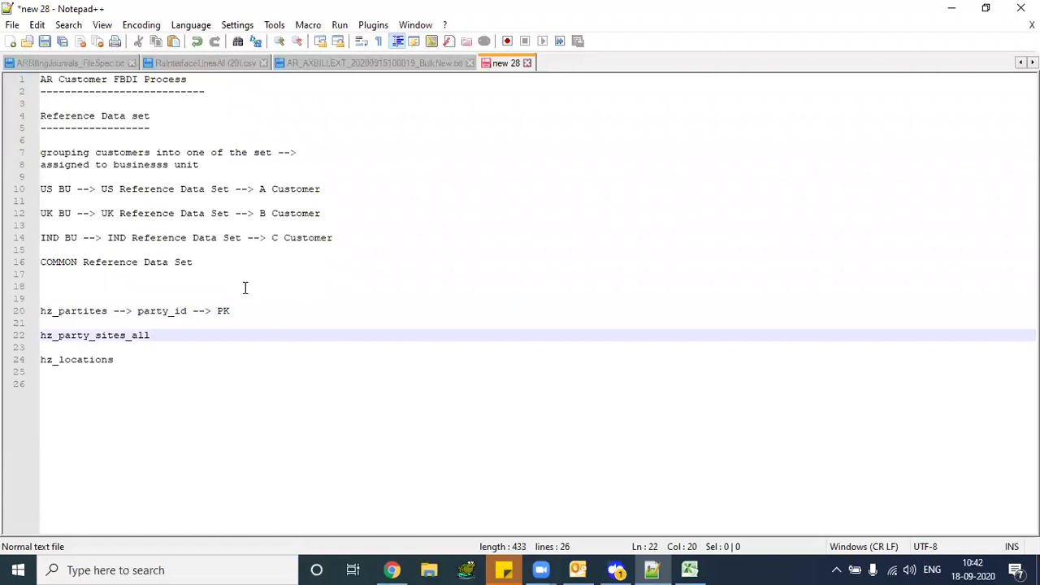
pyautogui.write('--> part')
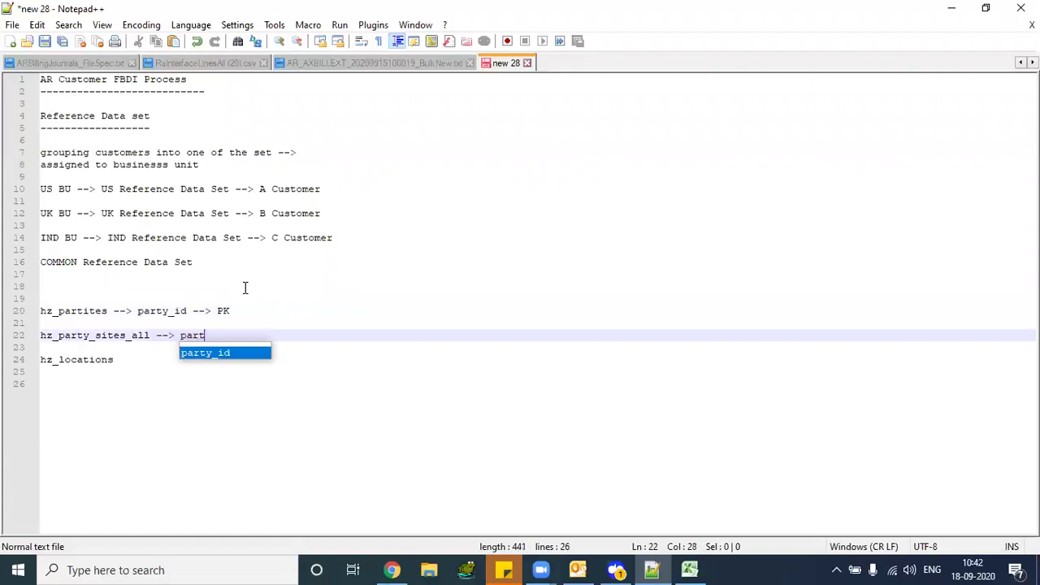
pyautogui.write('y_site_id --> pk')
pyautogui.press('Down')
pyautogui.press('Down')
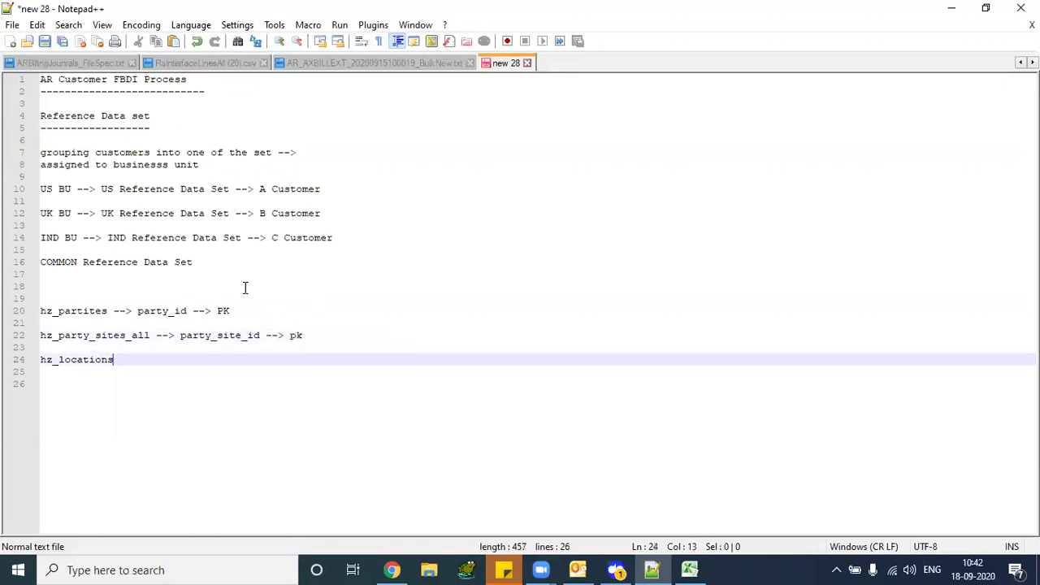
pyautogui.write('--> location_id --> pk')
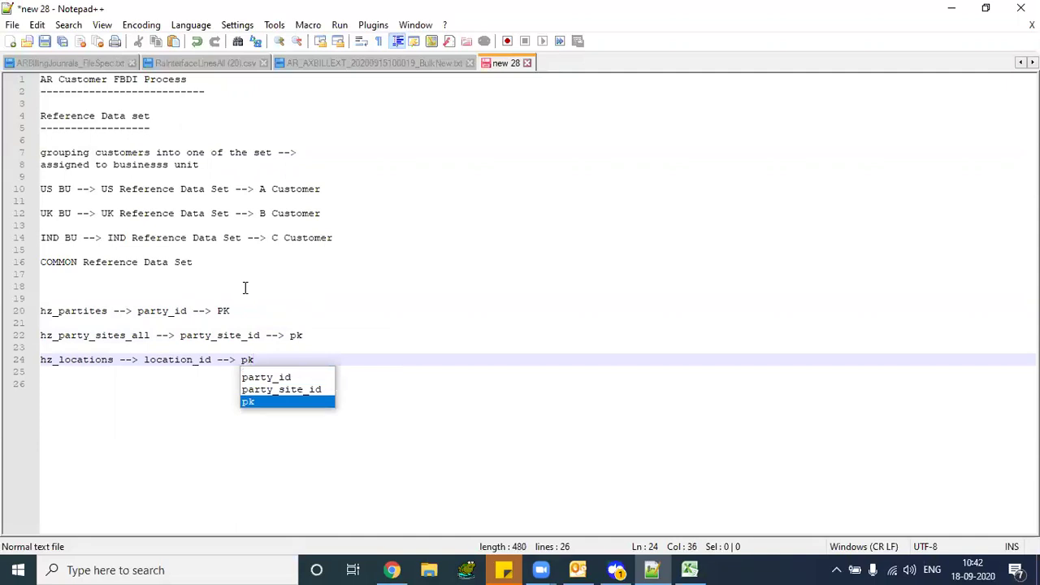
pyautogui.press('Escape')
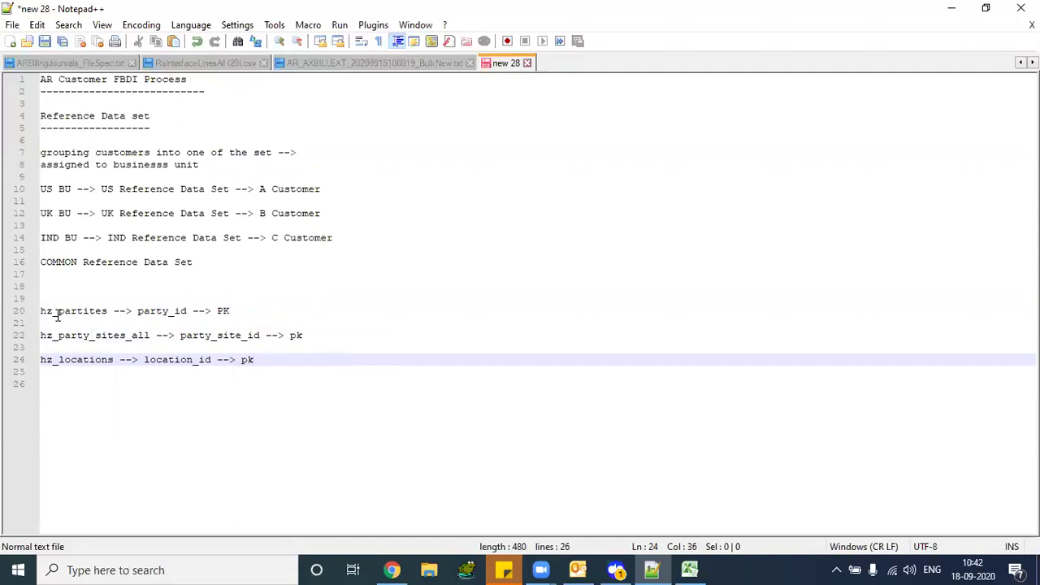
# Highlight the noted tables' primary keys one after another, and return to the customer import template in Excel
pyautogui.moveTo(53, 314); pyautogui.dragTo(82, 314)
pyautogui.moveTo(153, 315); pyautogui.dragTo(260, 335)
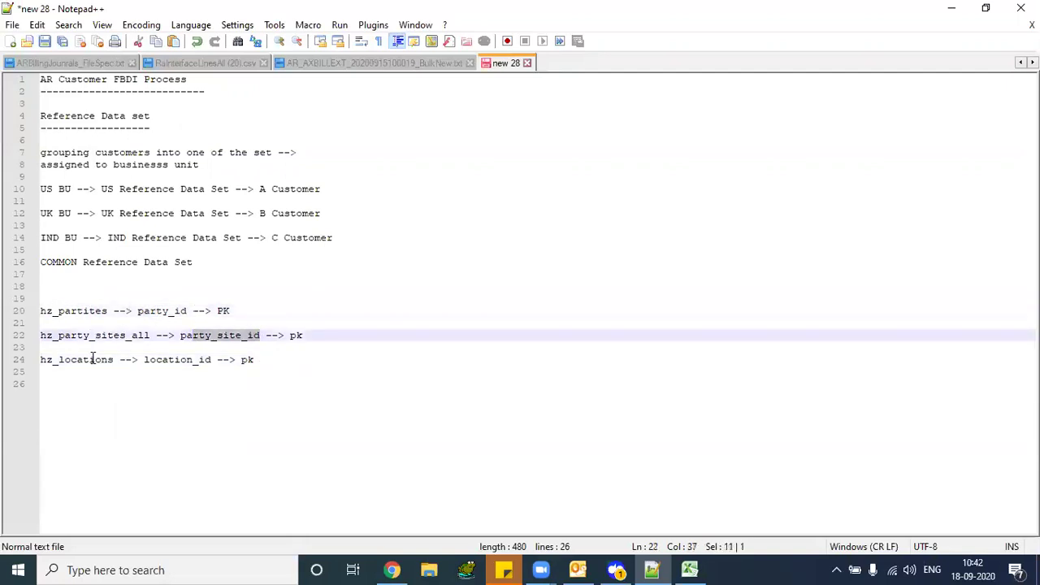
pyautogui.moveTo(156, 359); pyautogui.dragTo(222, 360)
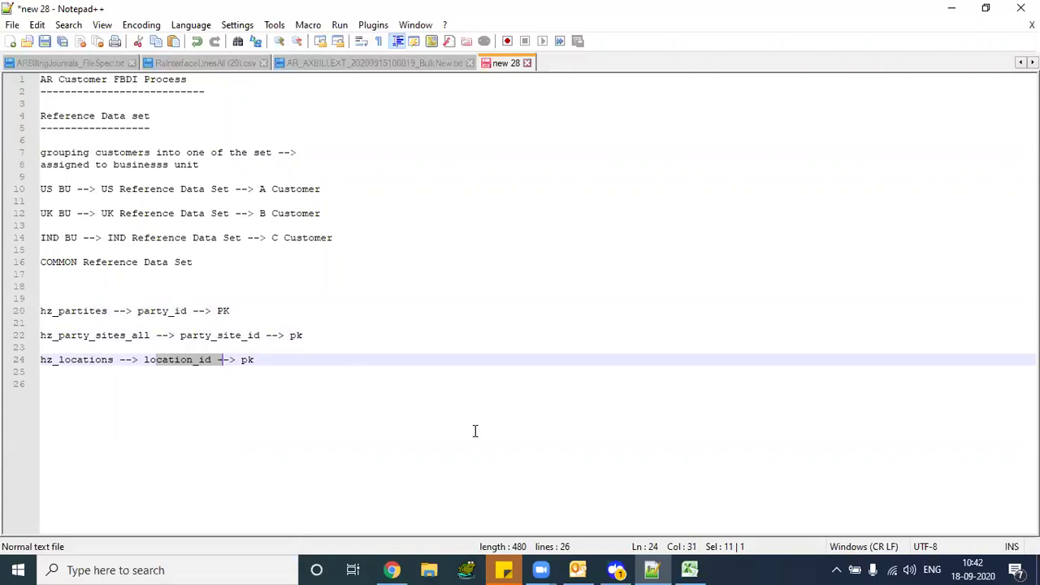
pyautogui.click(689, 569)
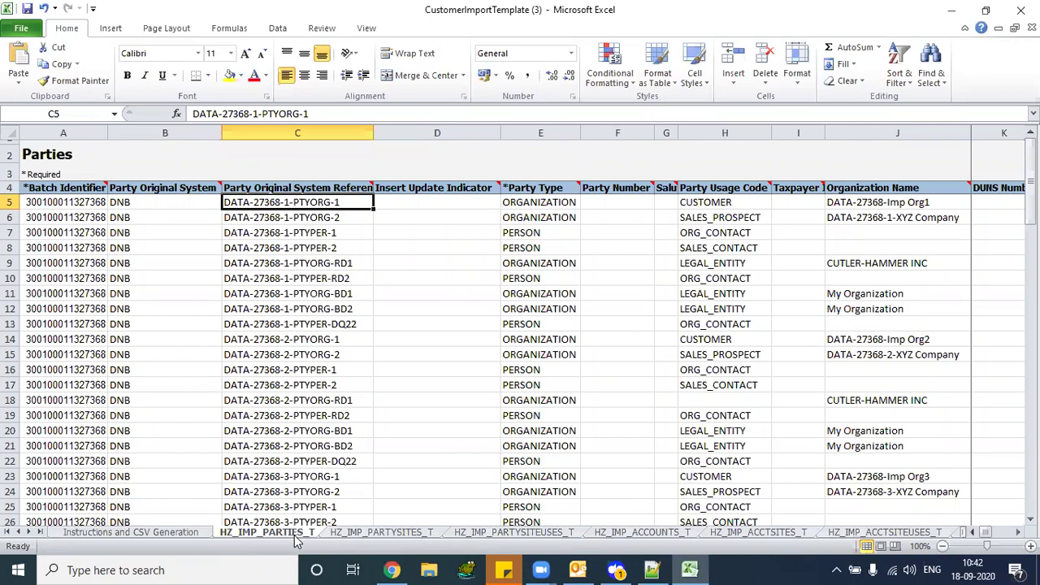
# Examine the first data row of the Parties sheet and its Party Original System Reference value
pyautogui.moveTo(309, 187)
pyautogui.click(257, 216)
pyautogui.press('Up')
pyautogui.click(10, 202)
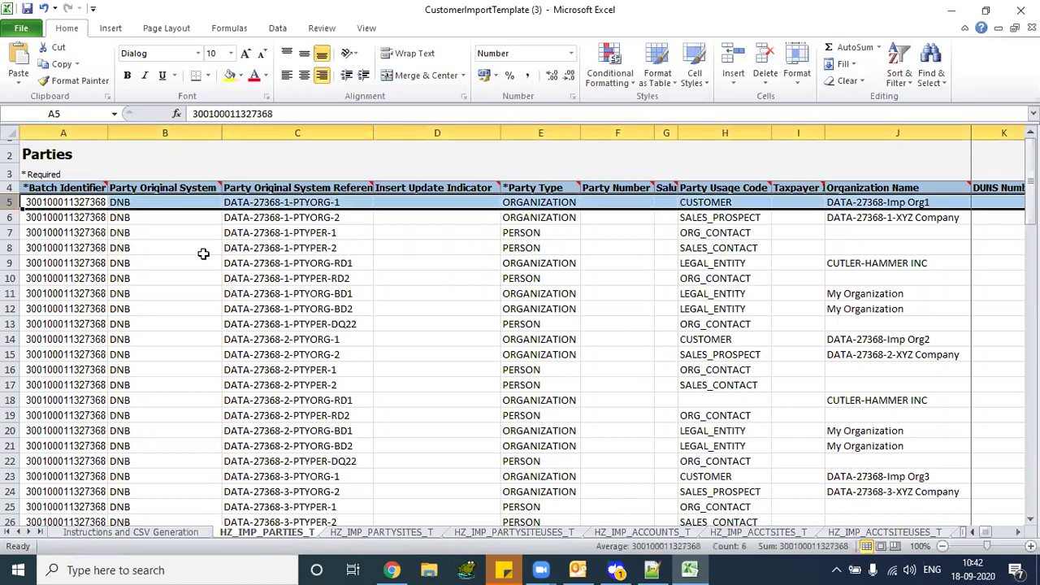
pyautogui.click(286, 199)
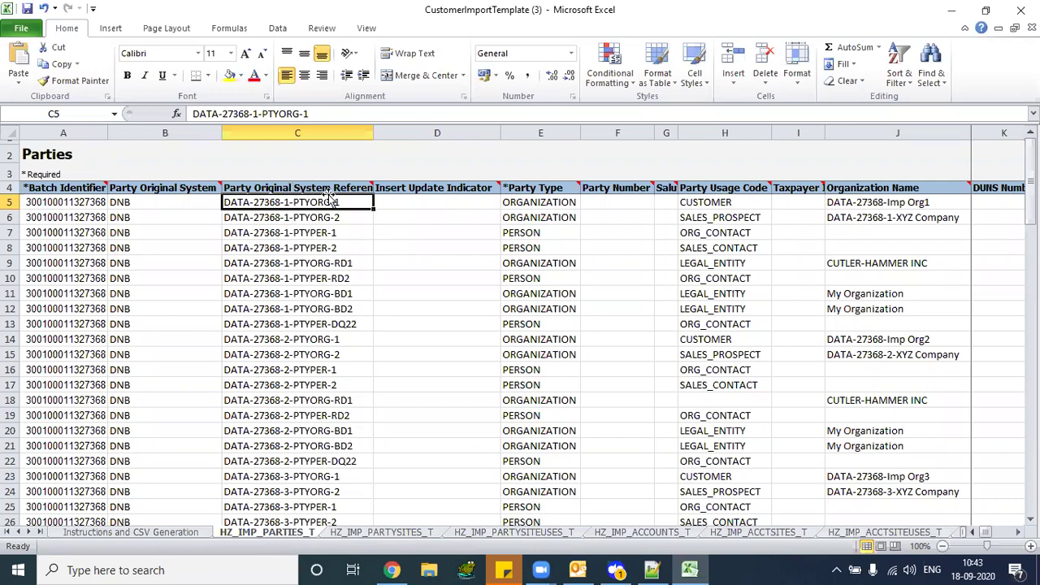
pyautogui.moveTo(330, 193)
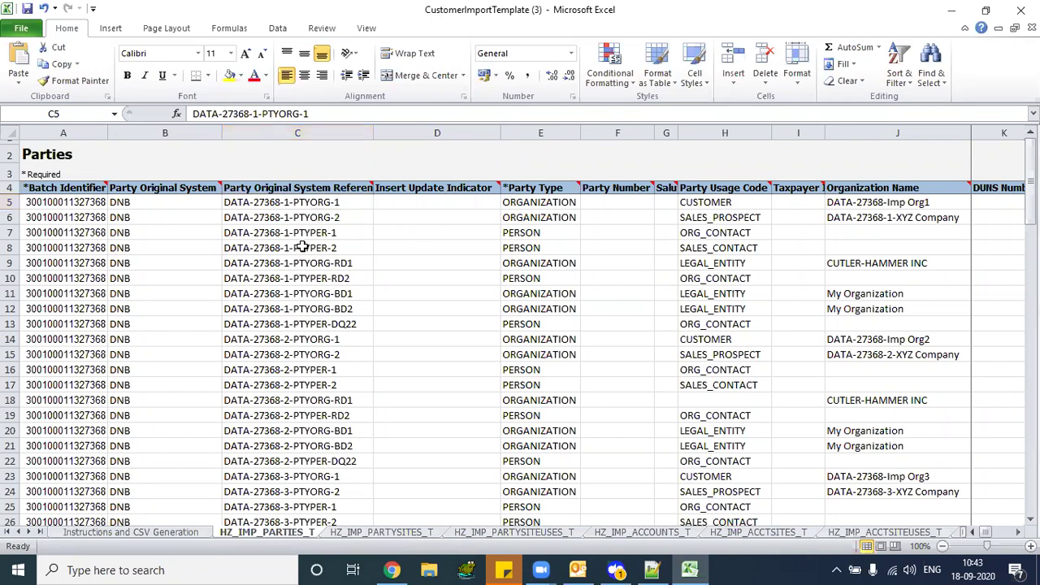
# Switch to Notepad++ and append a comma after "pk" on the hz_party_sites_all line, starting a new line below it
pyautogui.hotkey('alt', 'Tab')
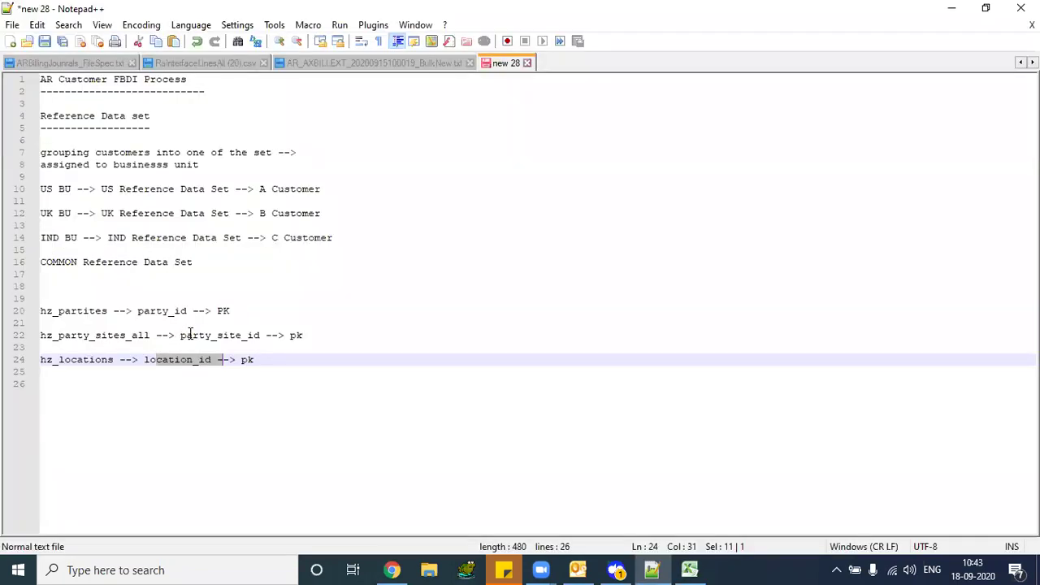
pyautogui.moveTo(175, 335); pyautogui.dragTo(261, 341)
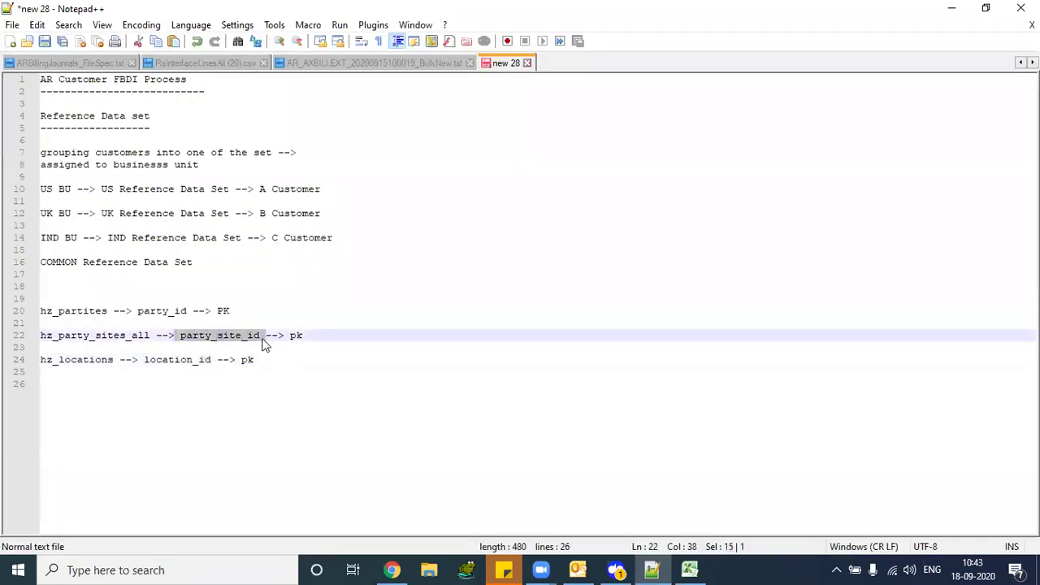
pyautogui.click(342, 340)
pyautogui.write(',')
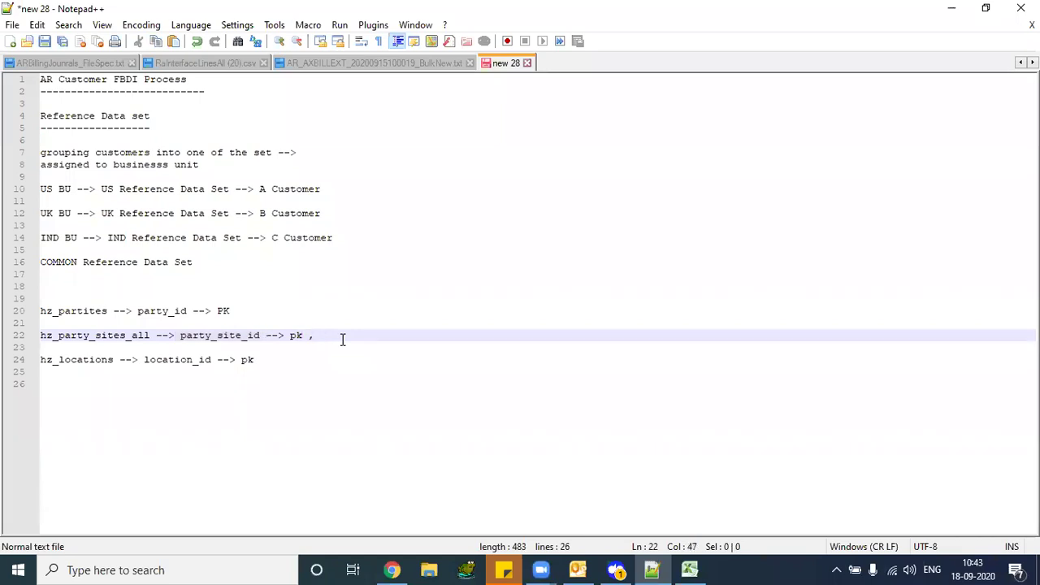
pyautogui.press('Return')
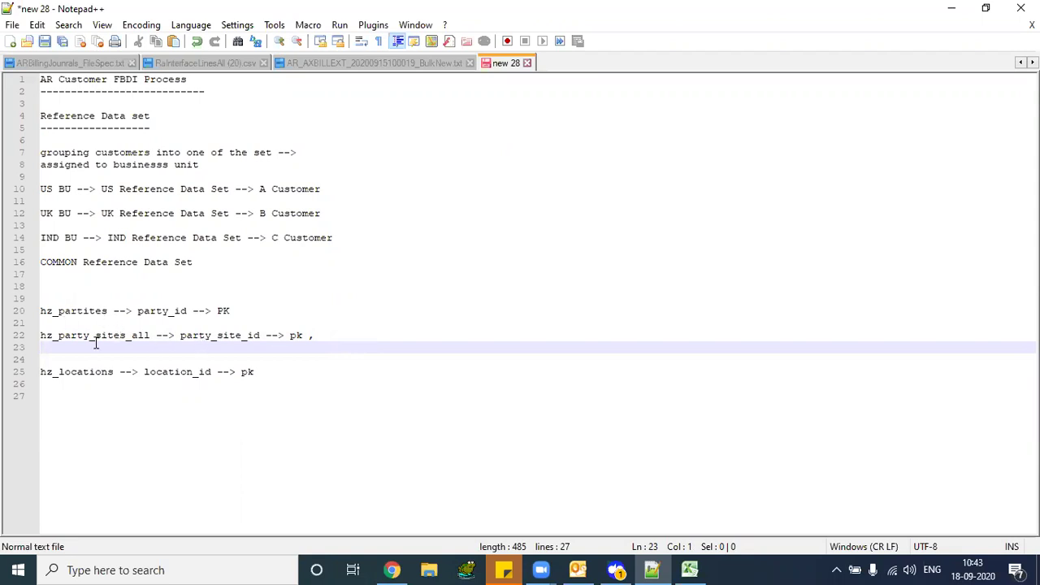
# Write the join condition "party_id = party_id" on a new line directly below the hz_party_sites_all line
pyautogui.click(352, 337)
pyautogui.press('Return')
pyautogui.write('par')
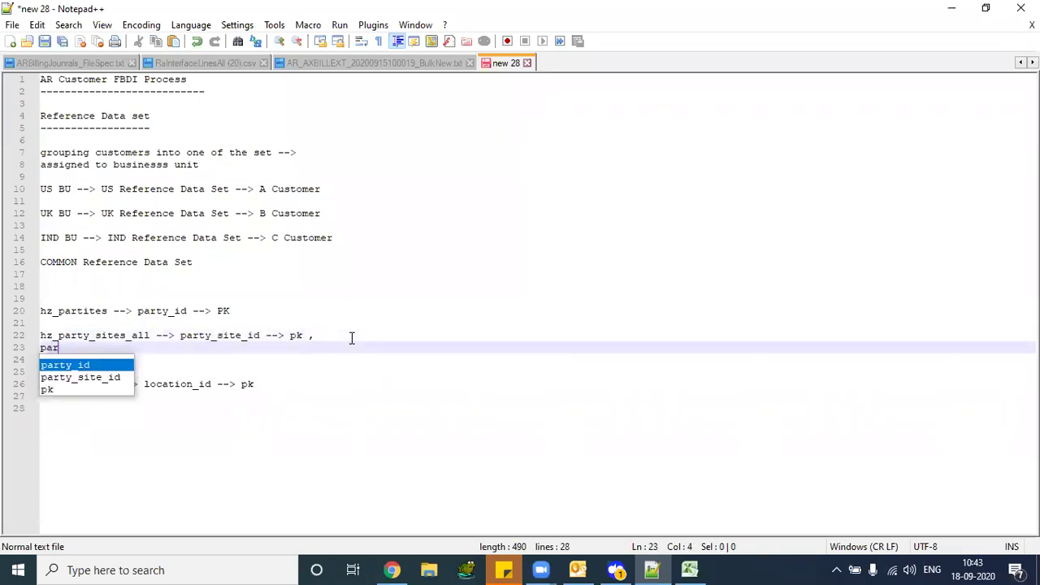
pyautogui.write('ty_id = ')
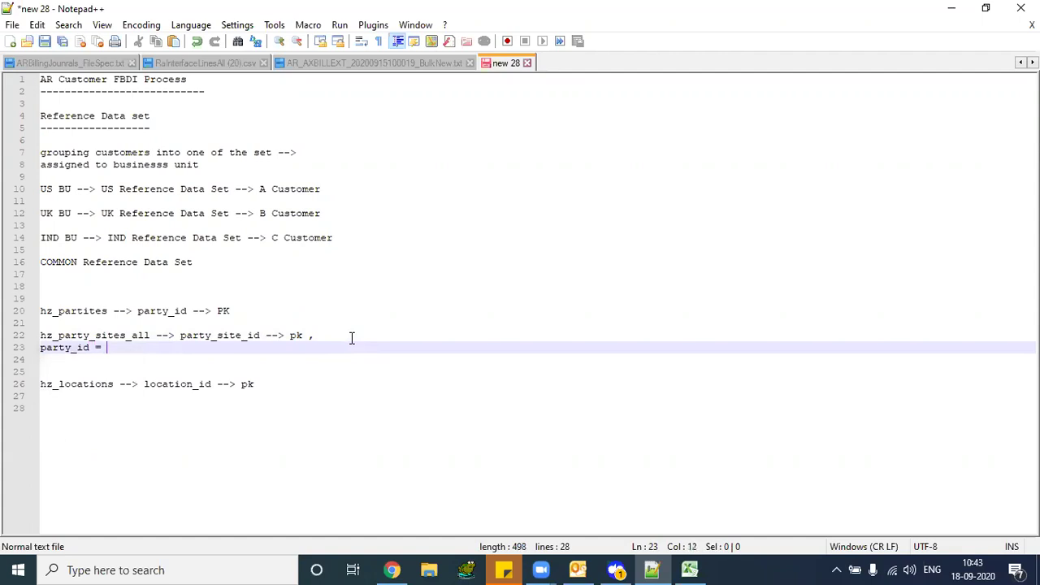
pyautogui.write('p')
pyautogui.press('Escape')
pyautogui.write('arty_id')
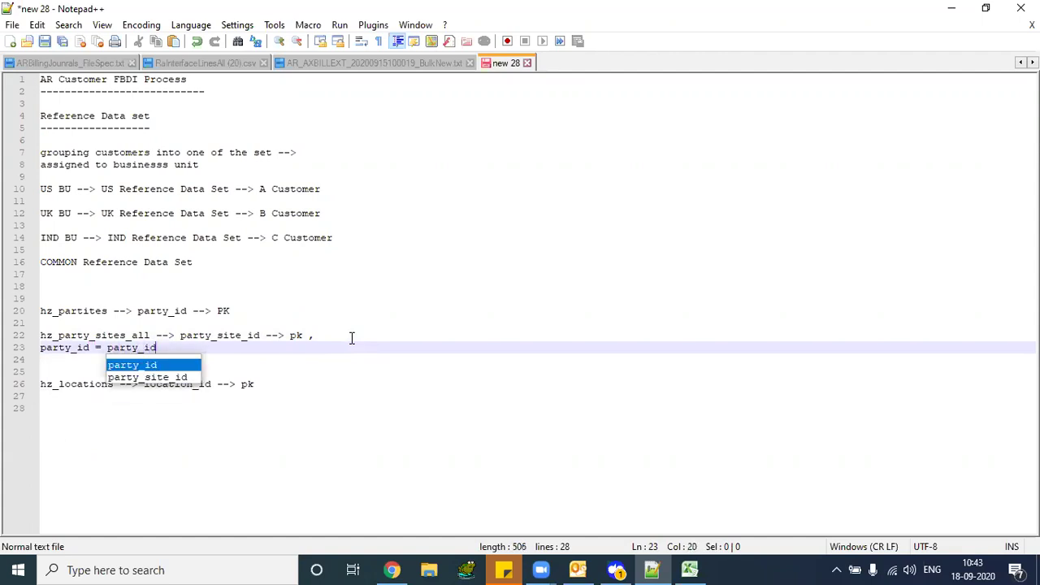
# Add the alias "hp" after the table name hz_partites, before its first arrow
pyautogui.press('Escape')
pyautogui.press('Up')
pyautogui.press('Up')
pyautogui.press('Up')
pyautogui.press('Left')
pyautogui.press('Left')
pyautogui.press('Left')
pyautogui.press('Left')
pyautogui.press('Left')
pyautogui.press('Left')
pyautogui.press('Left')
pyautogui.write('hp')
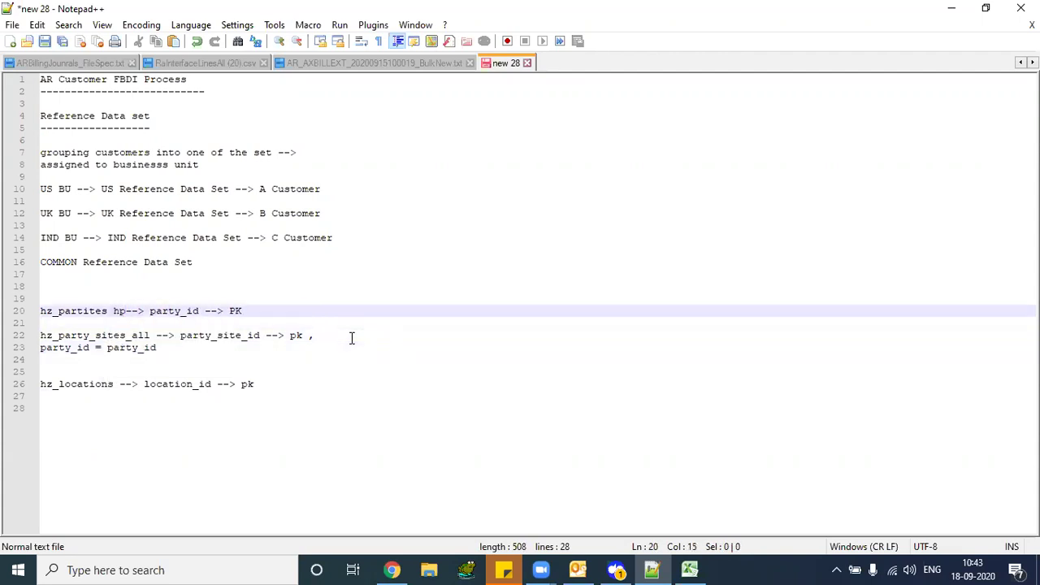
# Add the alias "hps" after the table name hz_party_sites_all, before its first arrow
pyautogui.press('Down')
pyautogui.press('Down')
pyautogui.press('Home')
pyautogui.press('Right')
pyautogui.press('Right')
pyautogui.press('Right')
pyautogui.press('Right')
pyautogui.press('Right')
pyautogui.press('Right')
pyautogui.press('Right')
pyautogui.press('Right')
pyautogui.press('Right')
pyautogui.press('Right')
pyautogui.press('Right')
pyautogui.press('Right')
pyautogui.press('Right')
pyautogui.press('Right')
pyautogui.press('Right')
pyautogui.press('Right')
pyautogui.press('Right')
pyautogui.press('Right')
pyautogui.press('Right')
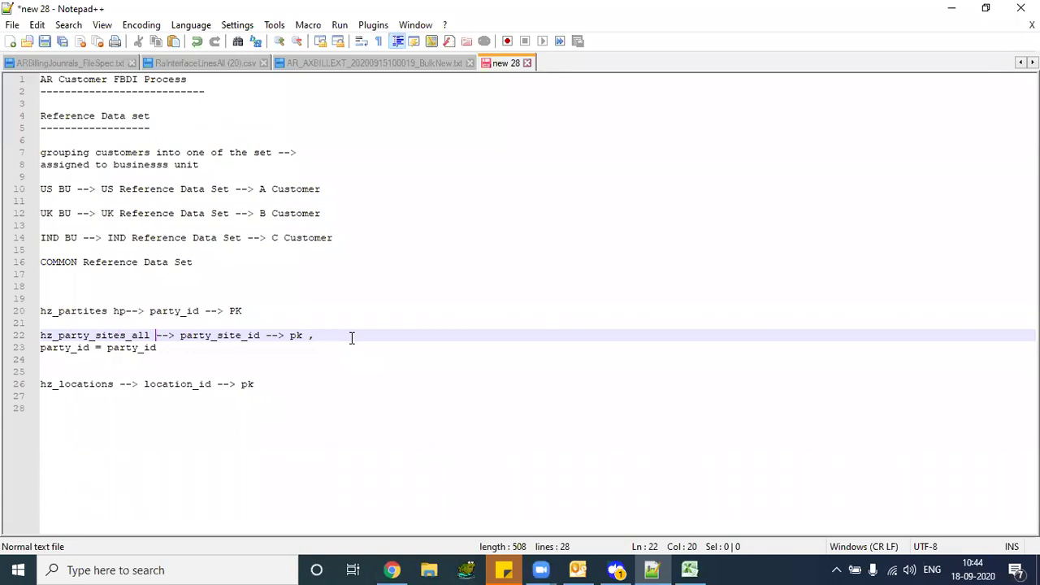
pyautogui.write('hps')
# Prefix the join condition's columns with the table aliases so it reads "hp.party_id = hps.party_id"
pyautogui.press('Down')
pyautogui.press('Home')
pyautogui.write('hp.')
pyautogui.press('Right')
pyautogui.press('End')
pyautogui.press('Left')
pyautogui.press('Left')
pyautogui.press('Left')
pyautogui.press('Left')
pyautogui.press('Left')
pyautogui.press('Left')
pyautogui.press('Left')
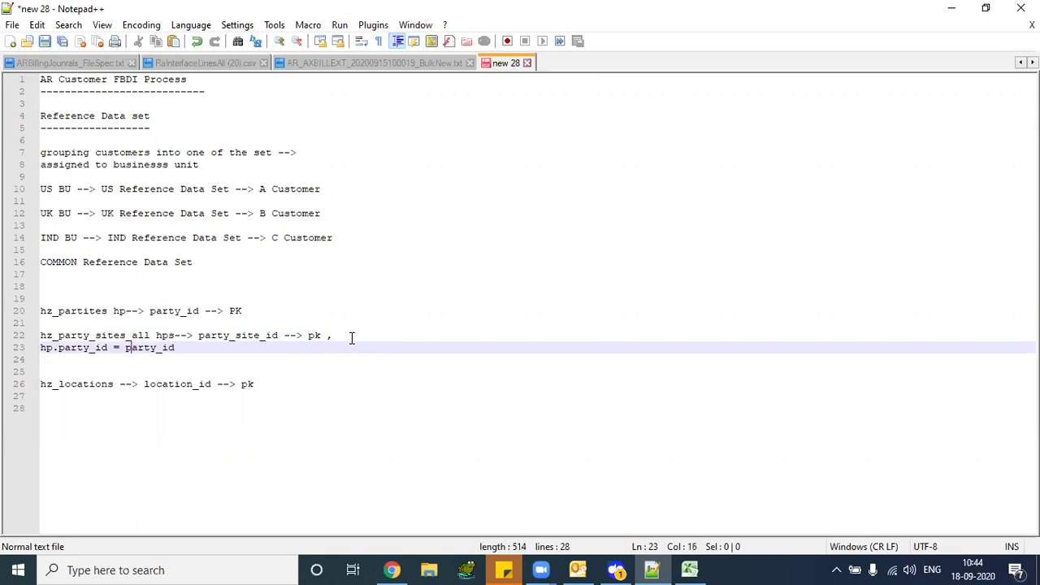
pyautogui.write('hps.')
pyautogui.press('Escape')
# Highlight both sides of the party_id join and the hz_partites table name, finishing with the whole join condition
pyautogui.moveTo(106, 347); pyautogui.dragTo(45, 352)
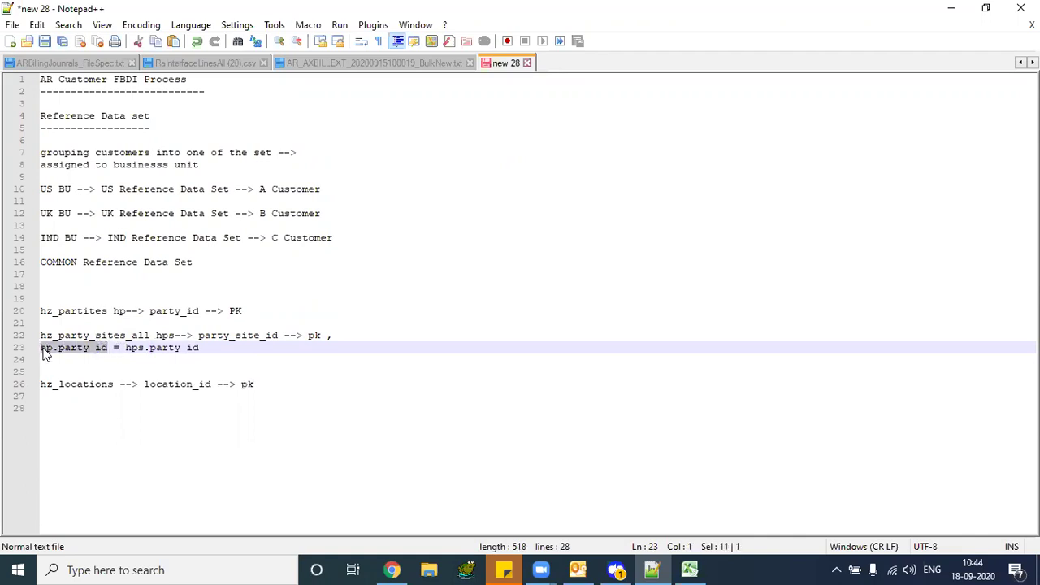
pyautogui.moveTo(65, 311); pyautogui.dragTo(98, 308)
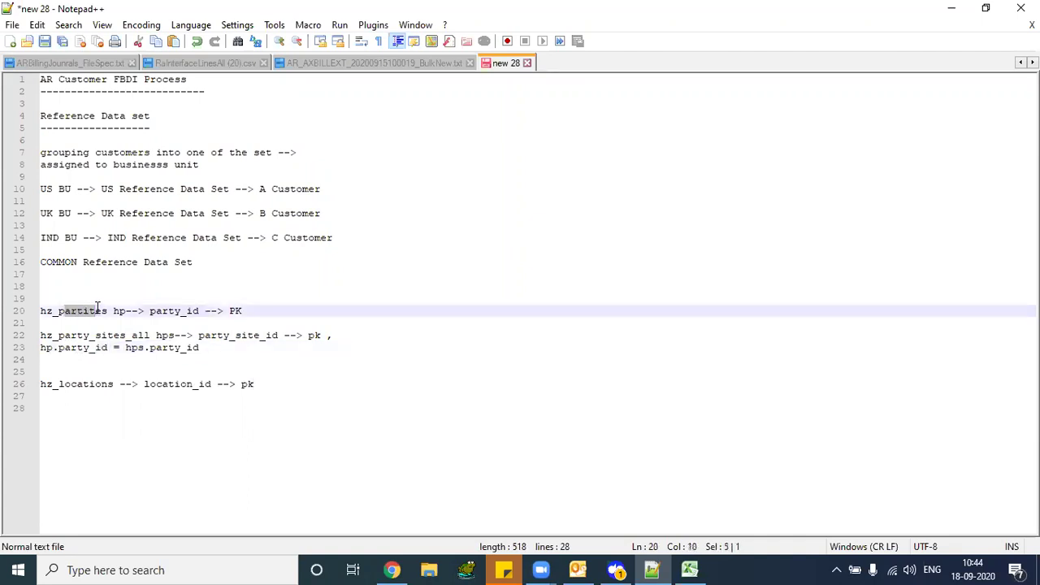
pyautogui.click(126, 348)
pyautogui.moveTo(126, 348); pyautogui.dragTo(208, 348)
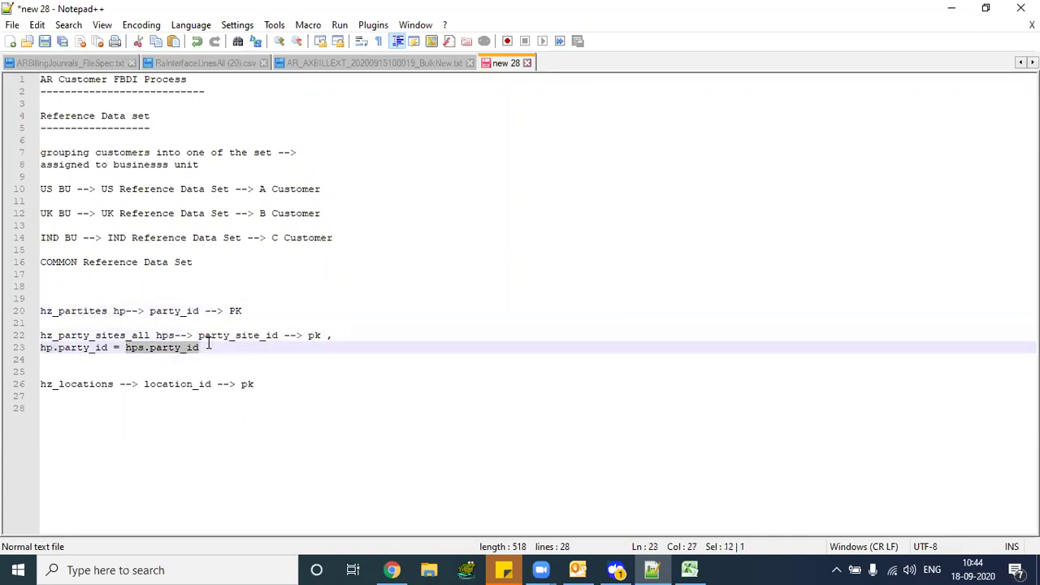
pyautogui.moveTo(65, 348); pyautogui.dragTo(89, 347)
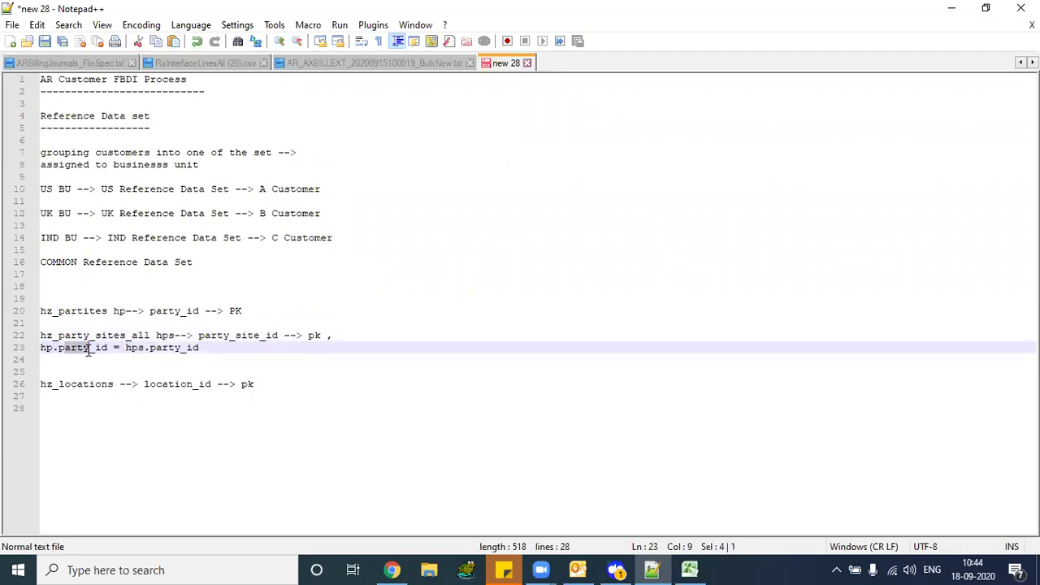
pyautogui.moveTo(155, 348); pyautogui.dragTo(188, 349)
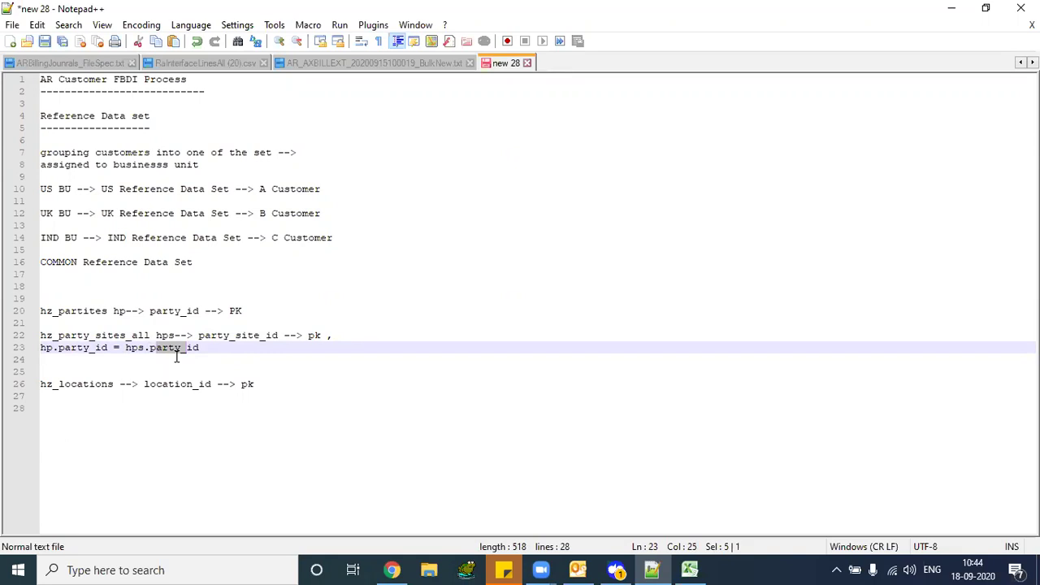
pyautogui.click(216, 354)
pyautogui.moveTo(213, 348); pyautogui.dragTo(39, 348)
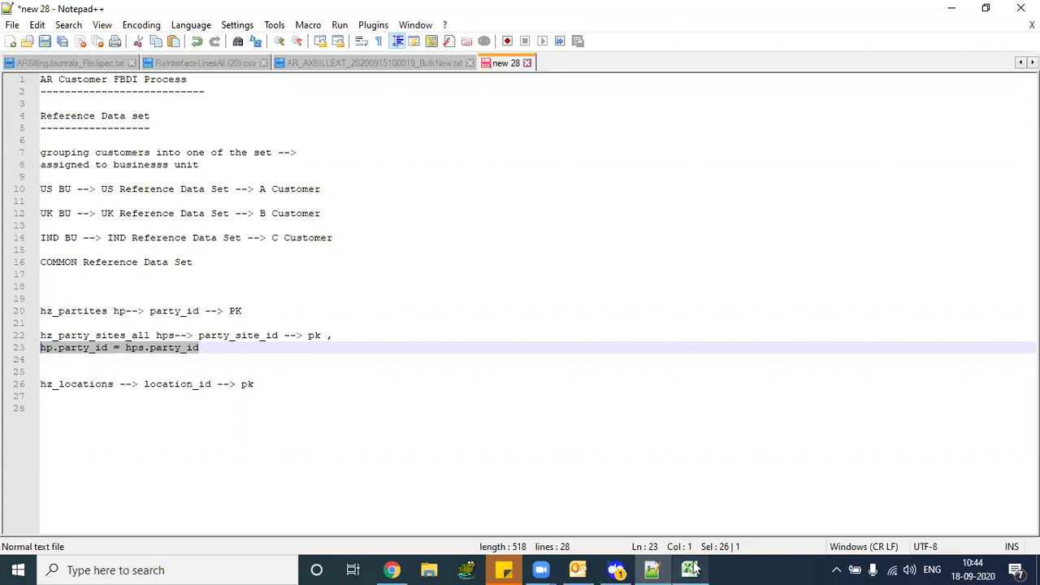
# Switch back to the Excel template and autofit all columns of the HZ_IMP_PARTYSITES_T sheet
pyautogui.hotkey('alt', 'Tab')
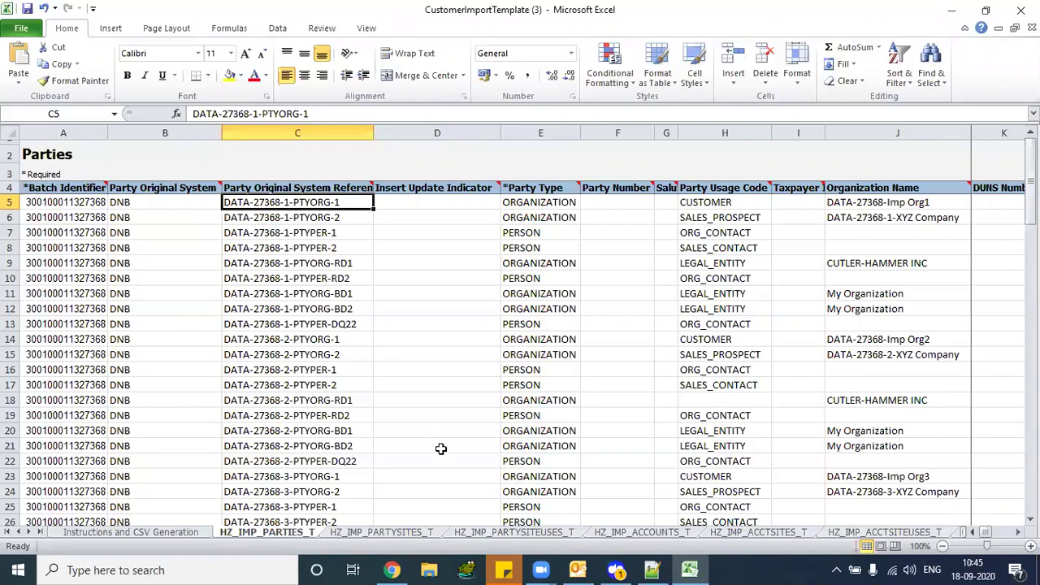
pyautogui.click(365, 534)
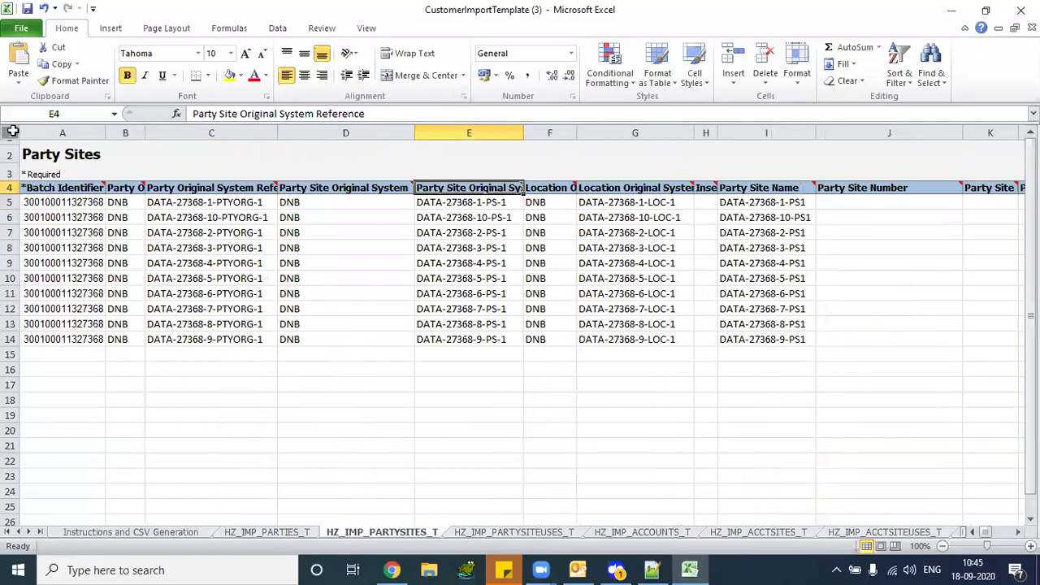
pyautogui.click(13, 131)
pyautogui.doubleClick(145, 132)
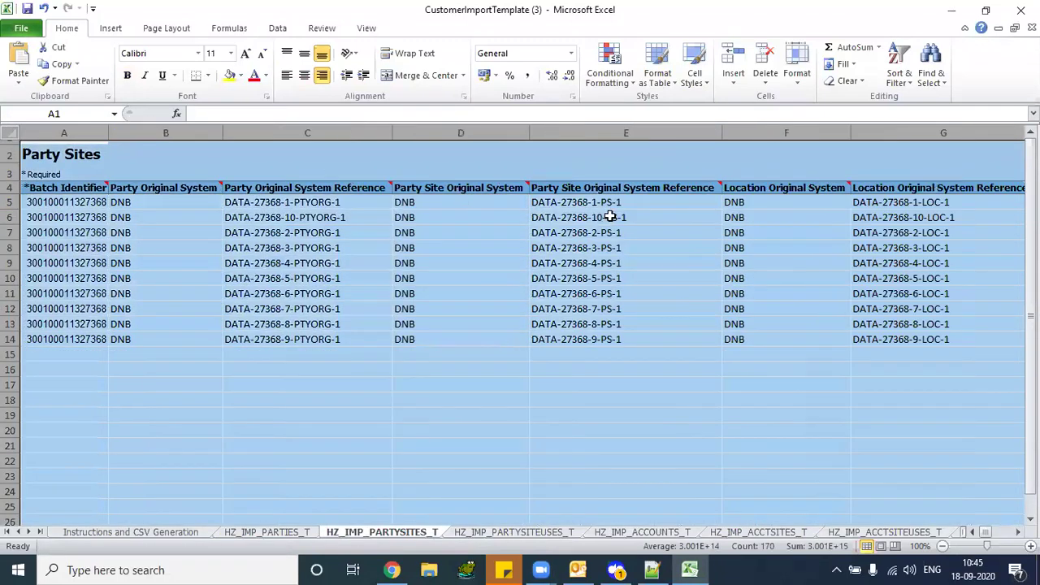
# Examine the party site and party reference values on the Party Sites sheet, and compare them with the references on the Parties sheet
pyautogui.click(609, 217)
pyautogui.click(586, 193)
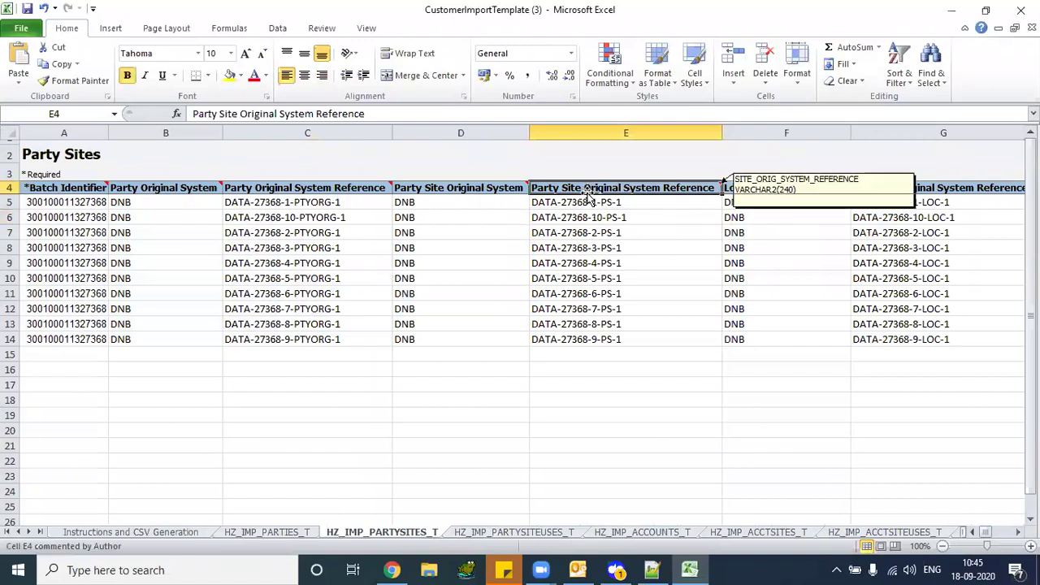
pyautogui.click(591, 202)
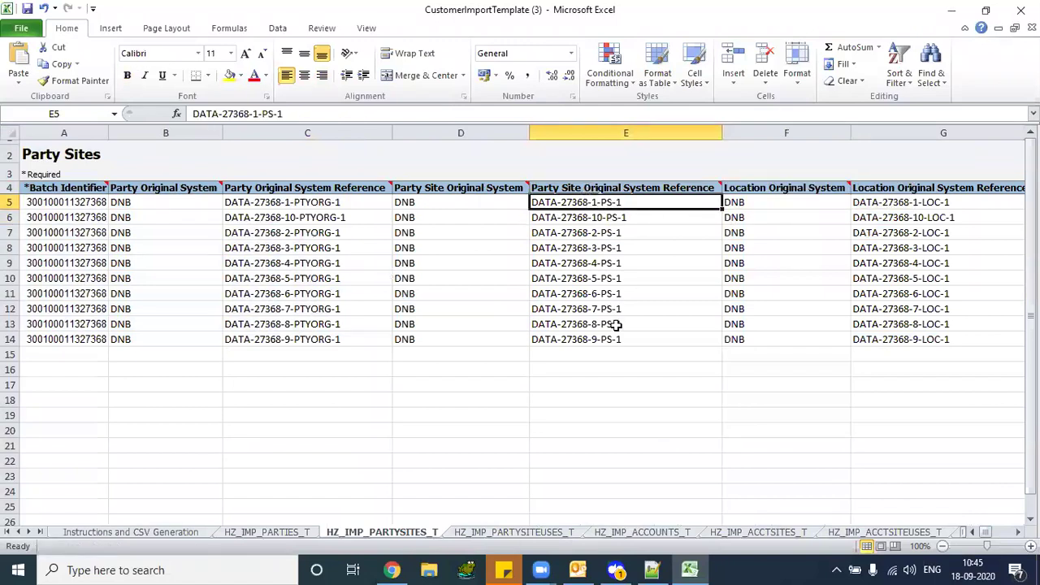
pyautogui.click(273, 202)
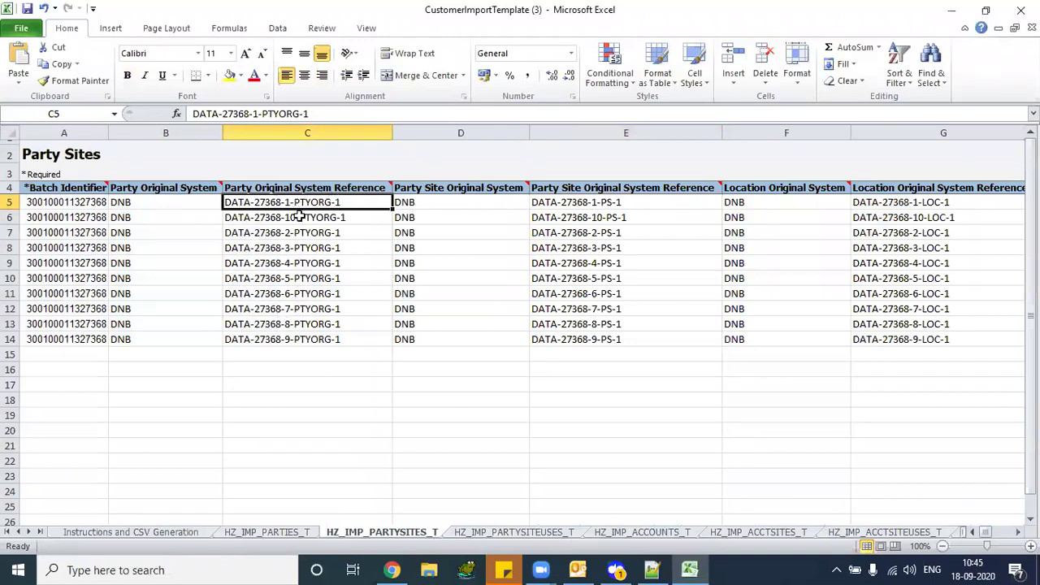
pyautogui.moveTo(287, 187)
pyautogui.hotkey('ctrl', 'pageup')
pyautogui.click(275, 215)
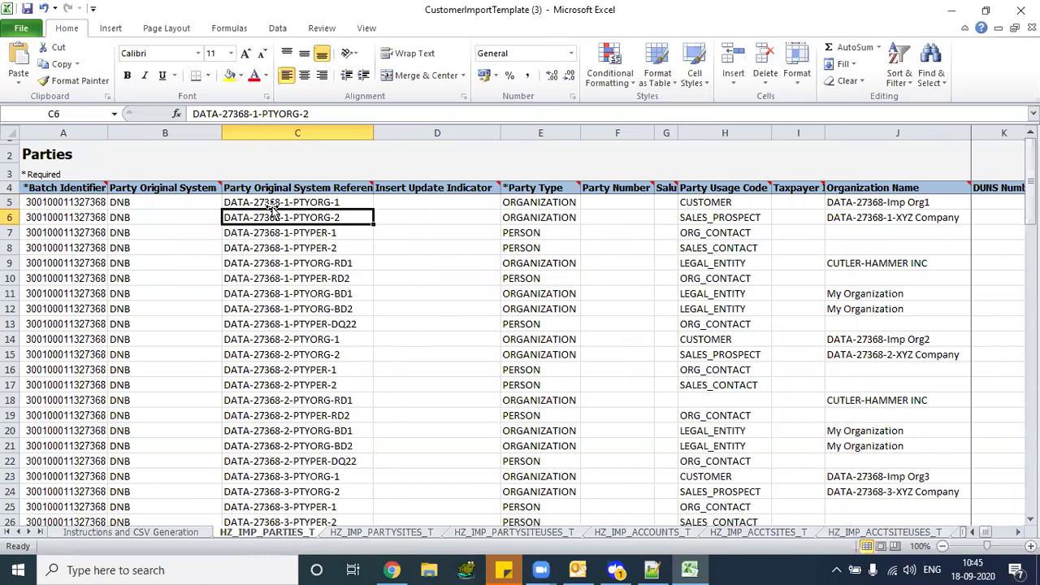
# Look through the party sites, party site uses and accounts sheets, ending on the HZ_IMP_LOCATIONS_T sheet
pyautogui.click(349, 533)
pyautogui.click(487, 532)
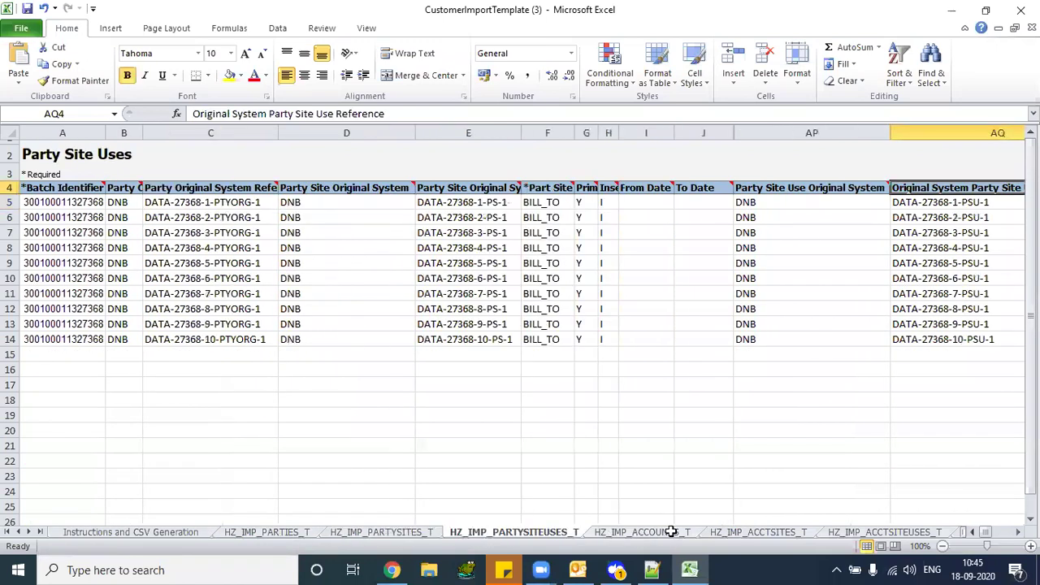
pyautogui.click(654, 532)
pyautogui.click(29, 531)
pyautogui.click(29, 531)
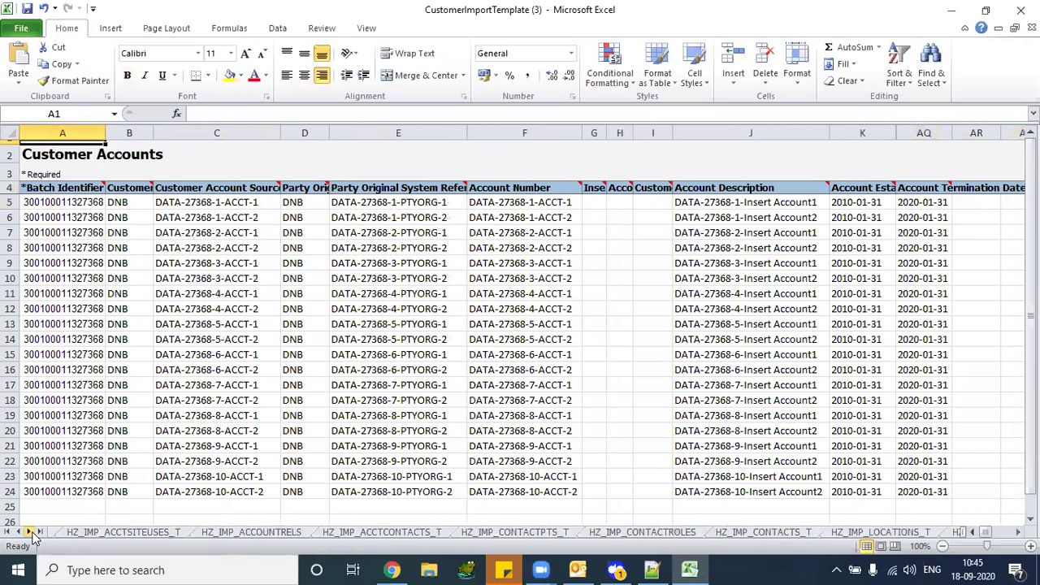
pyautogui.click(30, 531)
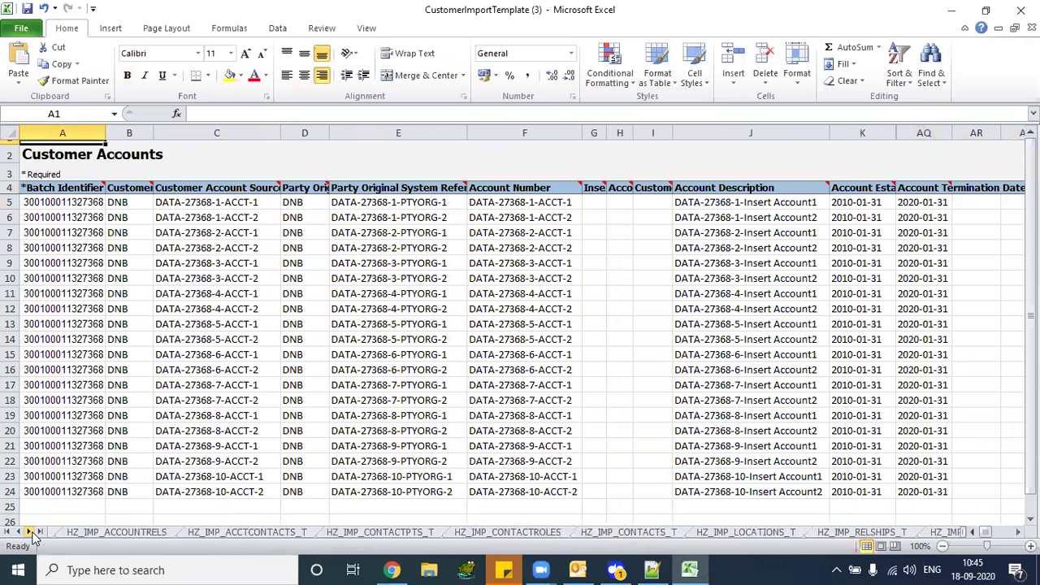
pyautogui.click(732, 535)
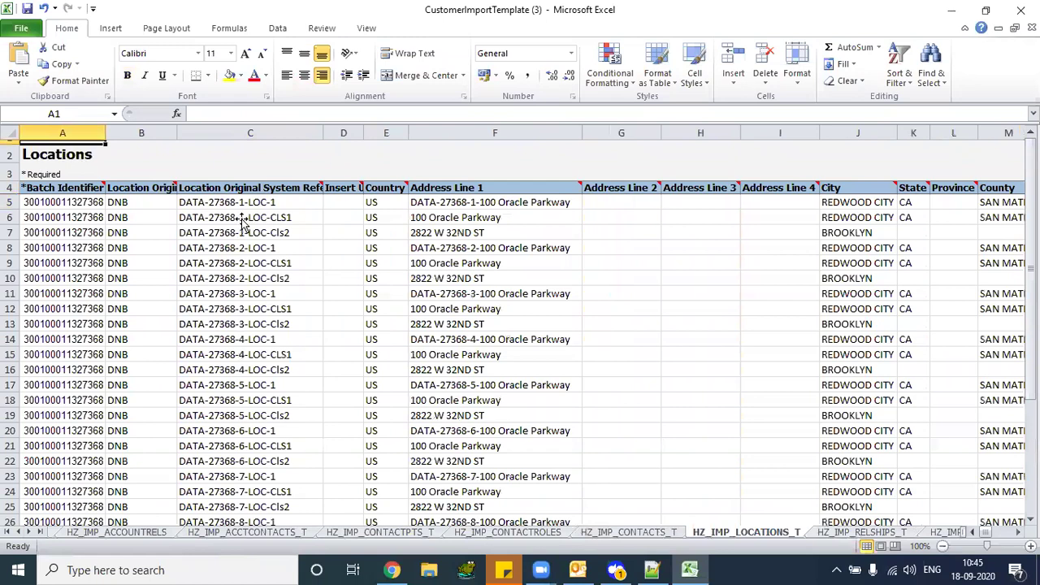
# Autofit all columns of the Locations sheet and select the first Location Original System Reference value
pyautogui.click(241, 221)
pyautogui.hotkey('ctrl', 'a')
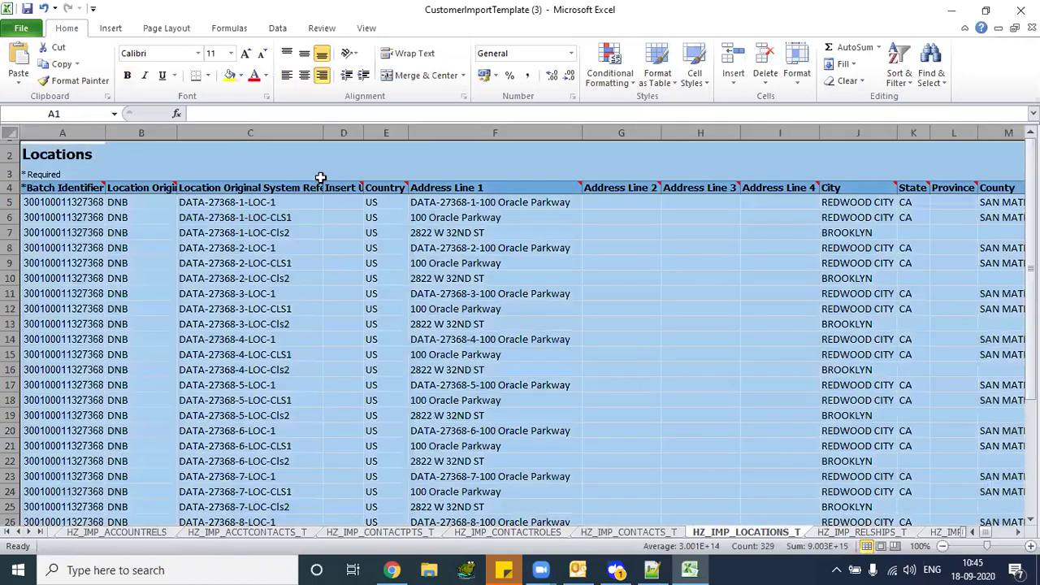
pyautogui.hotkey('alt', 'h')
pyautogui.press('o')
pyautogui.press('i')
pyautogui.click(274, 202)
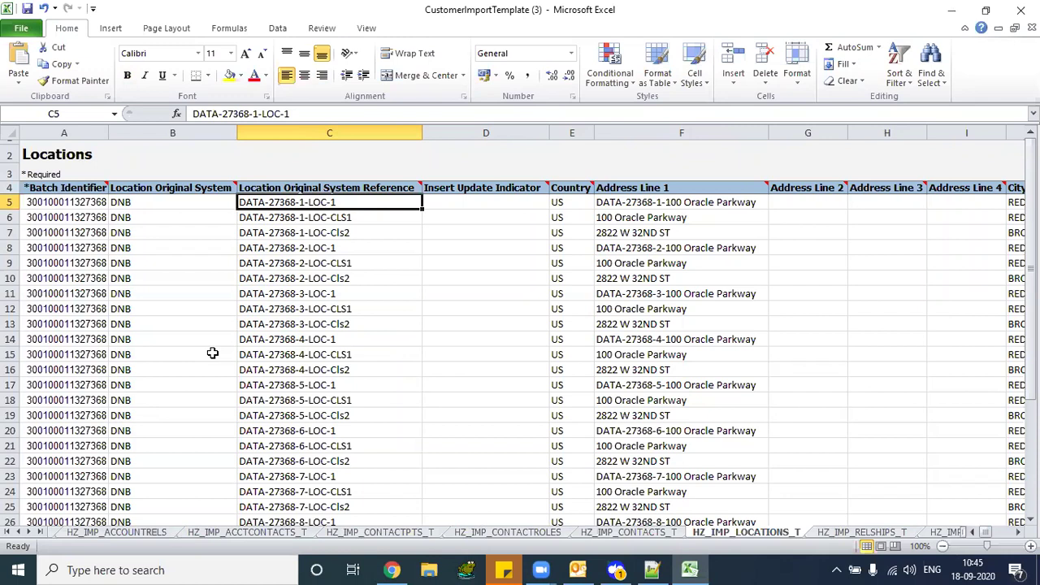
# Return to the HZ_IMP_PARTYSITES_T sheet and select the first row's Location Original System Reference value
pyautogui.keyDown('ctrl'); pyautogui.click(18, 532); pyautogui.keyUp('ctrl')
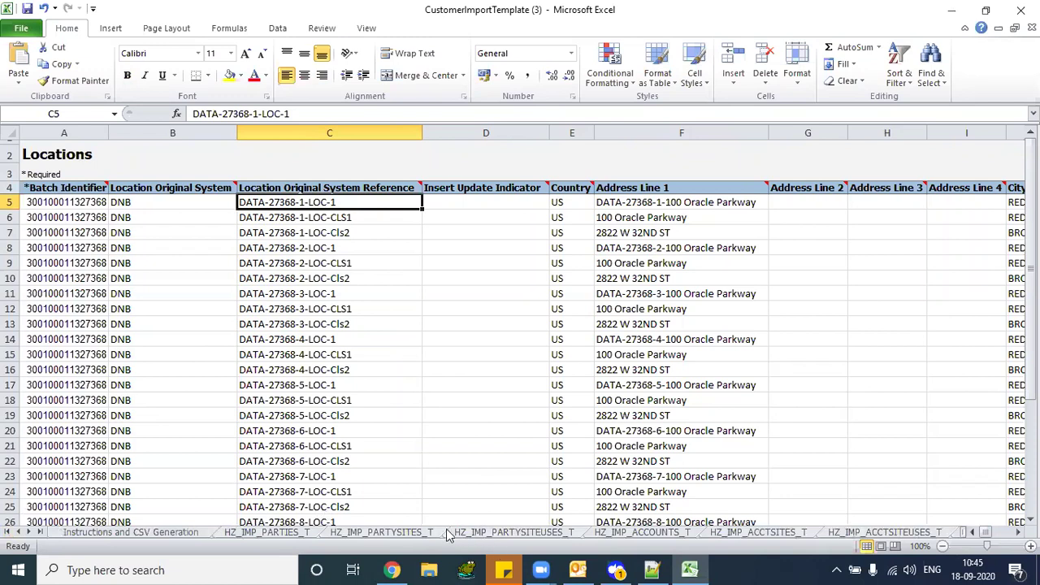
pyautogui.click(416, 532)
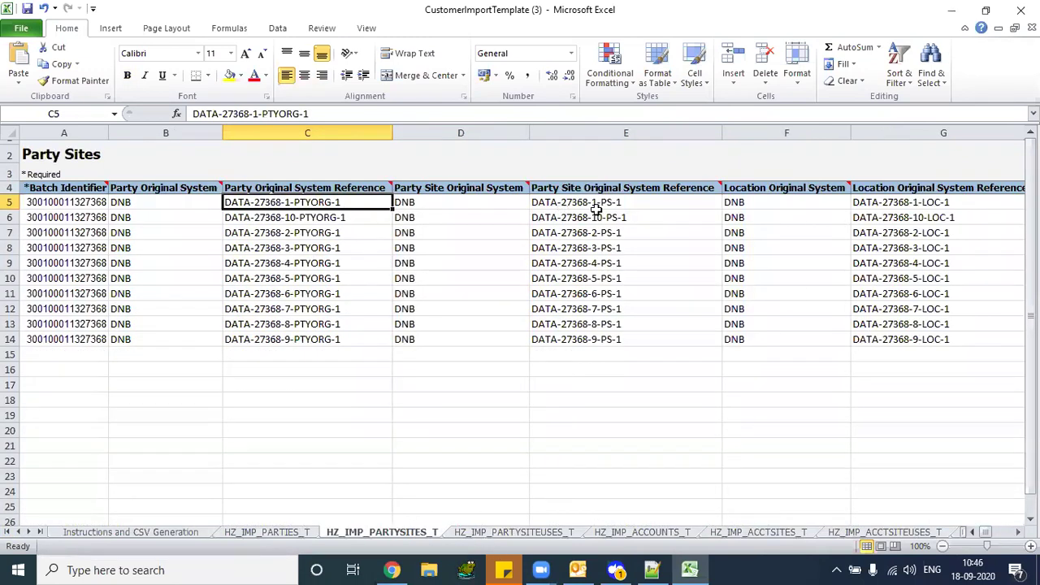
pyautogui.click(901, 202)
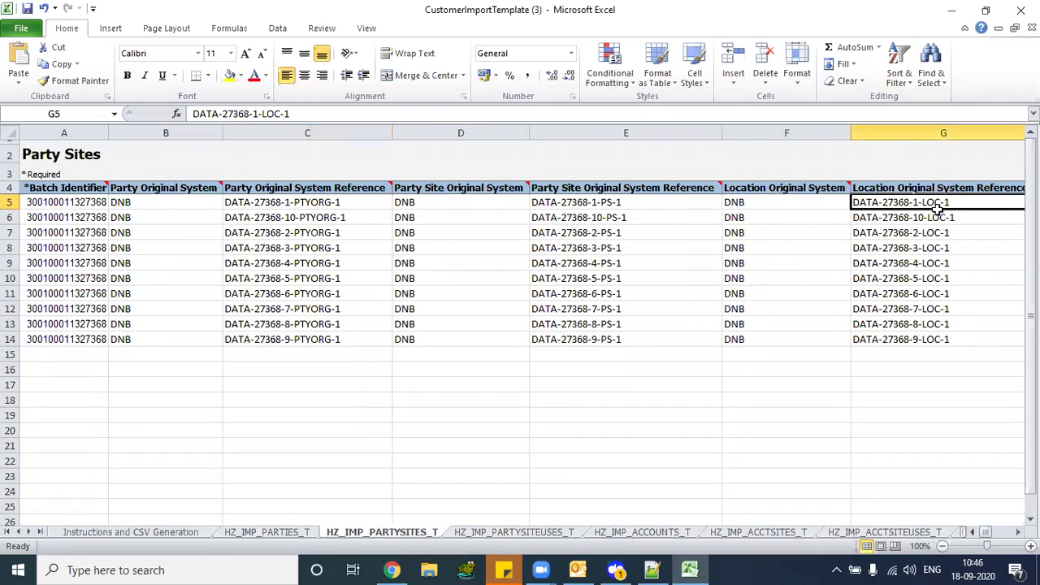
# Examine the first row's location, party site and party reference values on the Party Sites sheet
pyautogui.hscroll(1, 939, 212)
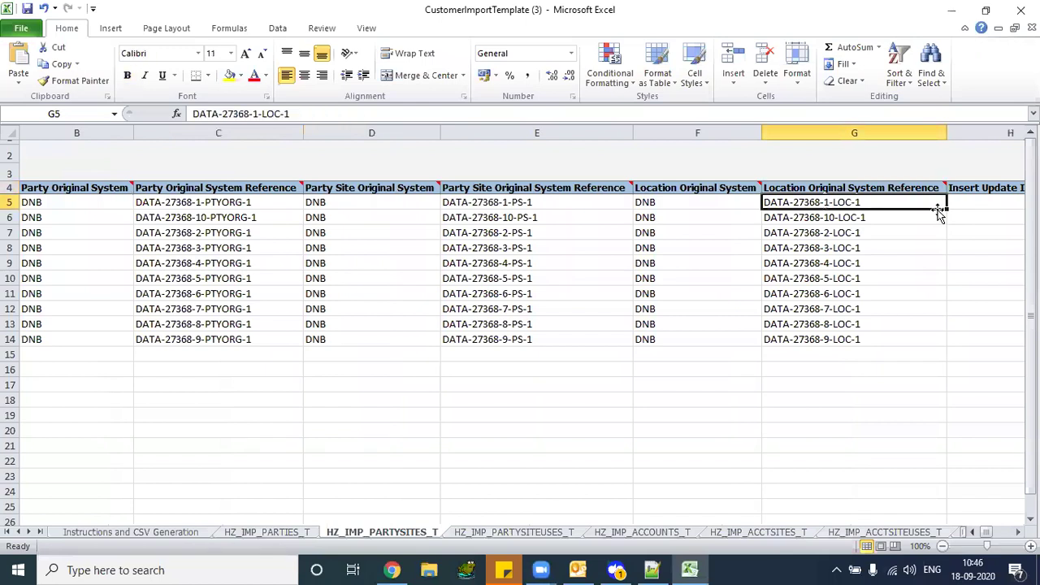
pyautogui.press('Left')
pyautogui.press('Left')
pyautogui.press('Right')
pyautogui.press('Right')
pyautogui.press('Left')
pyautogui.press('Left')
pyautogui.press('Left')
pyautogui.press('Left')
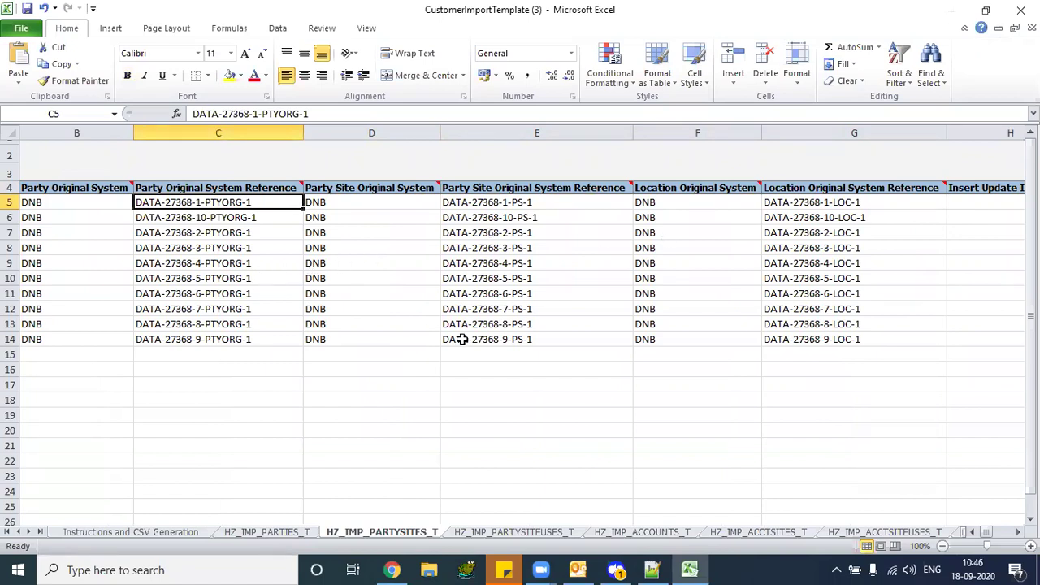
# Autofit all columns of the HZ_IMP_PARTYSITEUSES_T sheet
pyautogui.click(487, 532)
pyautogui.click(9, 132)
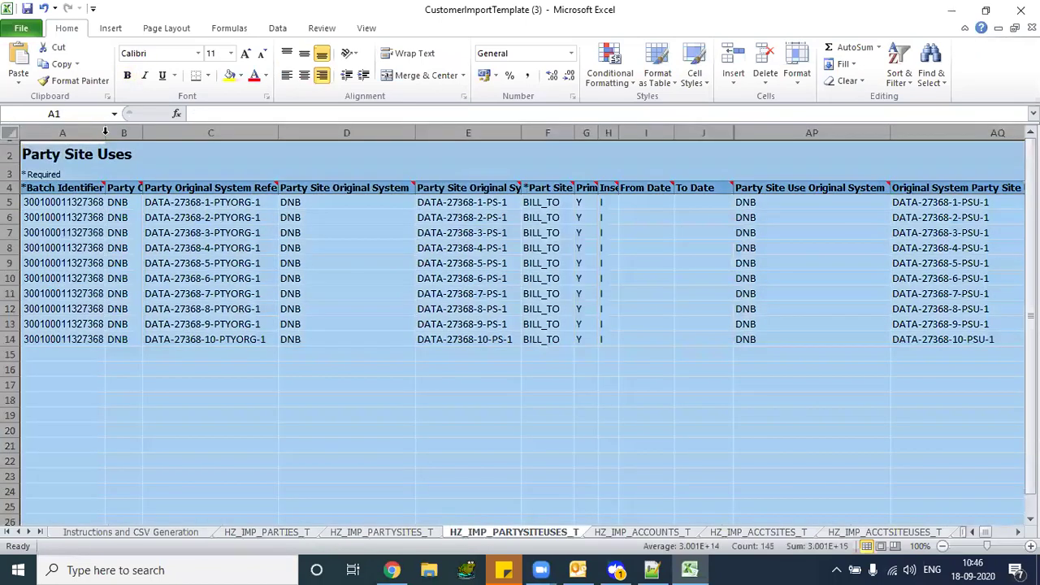
pyautogui.hotkey('alt', 'h')
pyautogui.press('o')
pyautogui.press('i')
# Look across the Party Site Uses columns to the Original System Party Site Use Reference heading and its values
pyautogui.click(654, 215)
pyautogui.press('Right')
pyautogui.press('Right')
pyautogui.press('Right')
pyautogui.press('Right')
pyautogui.press('Right')
pyautogui.press('Right')
pyautogui.press('Right')
pyautogui.press('Right')
pyautogui.press('Right')
pyautogui.press('Right')
pyautogui.press('Right')
pyautogui.press('Right')
pyautogui.press('Right')
pyautogui.press('Right')
pyautogui.press('Right')
pyautogui.press('Right')
pyautogui.press('Right')
pyautogui.press('Right')
pyautogui.press('Right')
pyautogui.press('Right')
pyautogui.press('Left')
pyautogui.press('Left')
pyautogui.press('Left')
pyautogui.press('Left')
pyautogui.press('Left')
pyautogui.press('Up')
pyautogui.press('Right')
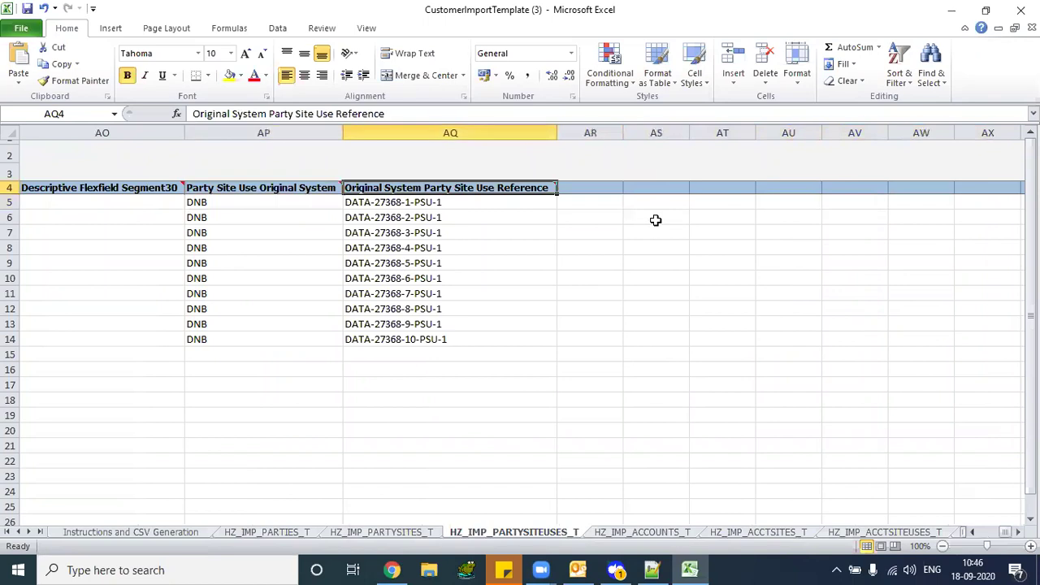
pyautogui.press('Down')
pyautogui.press('Up')
# Go back to the Party Site Original System Reference heading and examine the party and party site reference columns
pyautogui.press('Left')
pyautogui.press('Left')
pyautogui.press('Left')
pyautogui.press('Left')
pyautogui.press('Left')
pyautogui.press('Left')
pyautogui.press('Left')
pyautogui.press('Left')
pyautogui.press('Left')
pyautogui.press('Left')
pyautogui.press('Left')
pyautogui.press('Left')
pyautogui.press('Left')
pyautogui.press('Left')
pyautogui.press('Left')
pyautogui.press('Left')
pyautogui.press('Left')
pyautogui.press('Left')
pyautogui.press('Left')
pyautogui.press('Left')
pyautogui.press('Left')
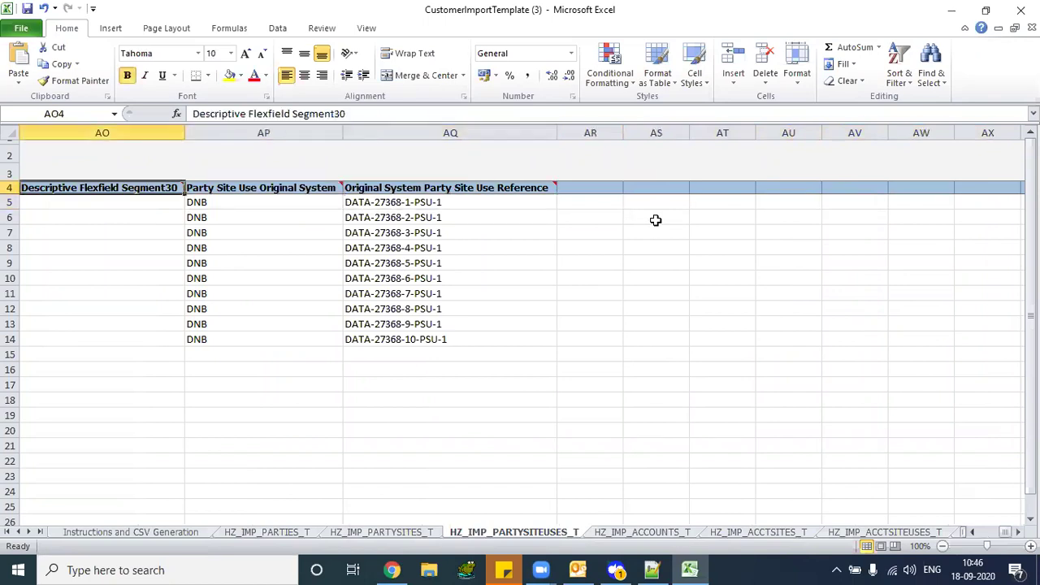
pyautogui.press('Left')
pyautogui.press('Left')
pyautogui.press('Left')
pyautogui.press('Left')
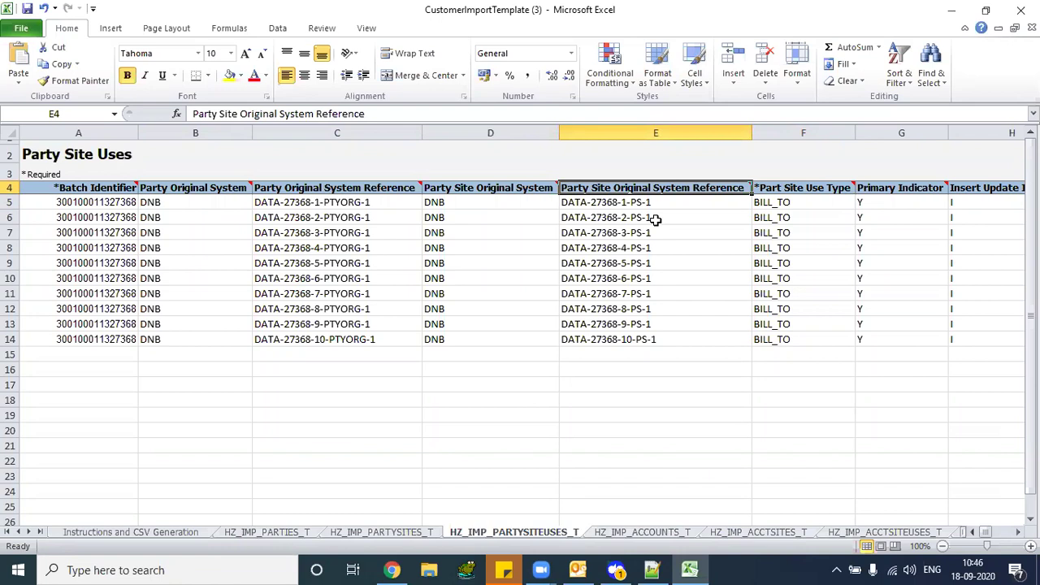
pyautogui.press('Left')
pyautogui.press('Left')
pyautogui.press('Right')
pyautogui.press('Right')
# Examine the Party Original System values row by row on the Party Site Uses sheet
pyautogui.click(213, 245)
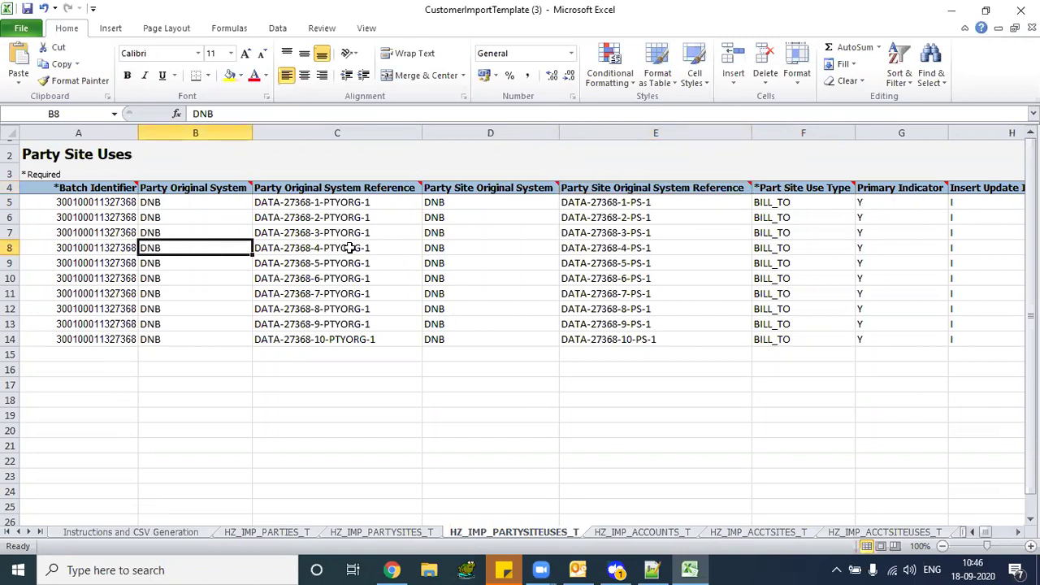
pyautogui.press('Up')
pyautogui.press('Up')
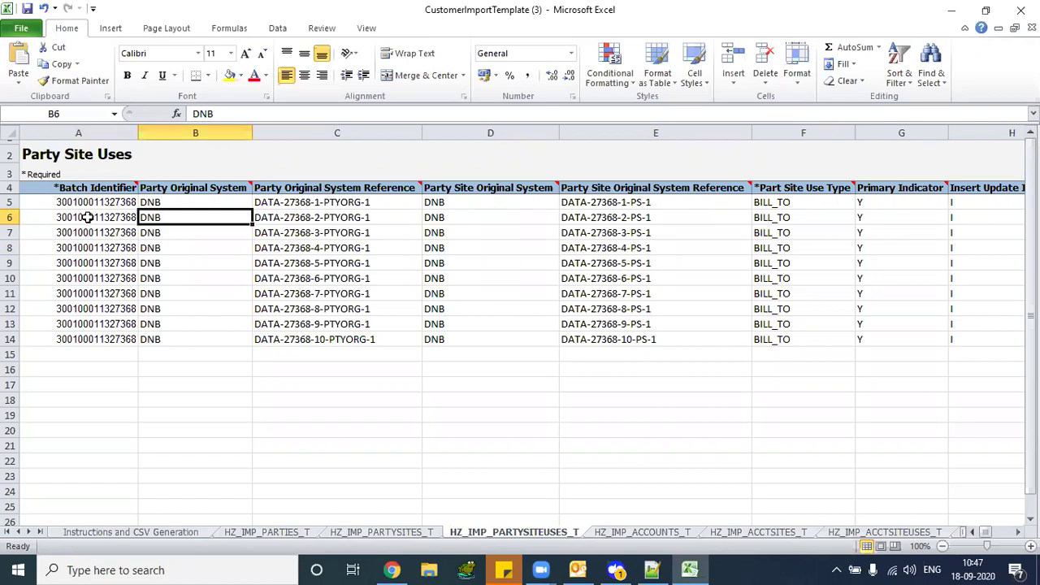
pyautogui.press('Down')
pyautogui.press('Down')
pyautogui.press('Down')
pyautogui.press('Down')
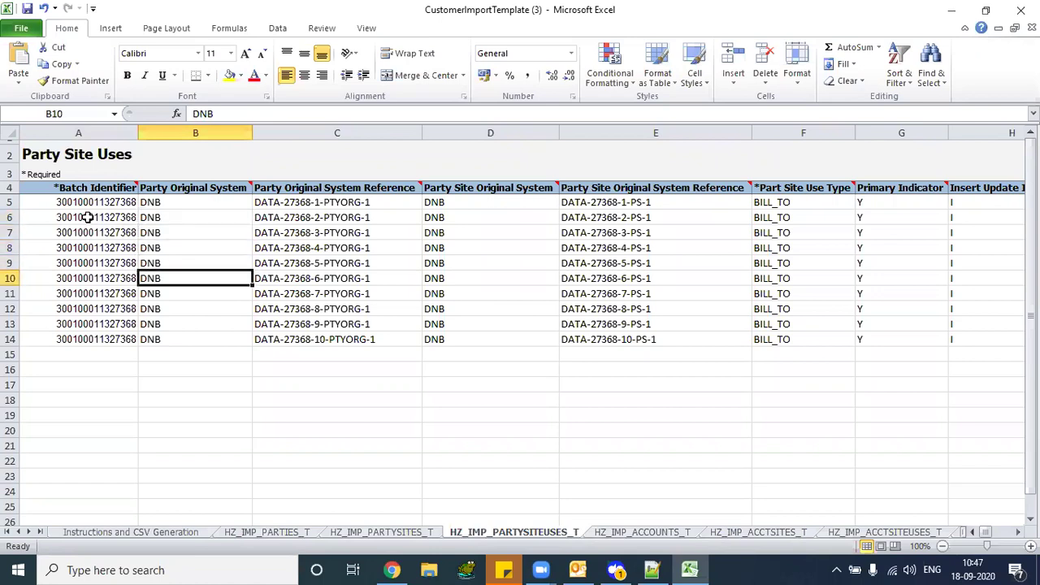
pyautogui.press('Up')
pyautogui.press('Up')
# View the options available for the Insert Update Indicator of the second party site use record
pyautogui.press('Right')
pyautogui.press('Right')
pyautogui.press('Right')
pyautogui.press('Right')
pyautogui.press('Right')
pyautogui.press('Right')
pyautogui.press('Left')
pyautogui.click(848, 216)
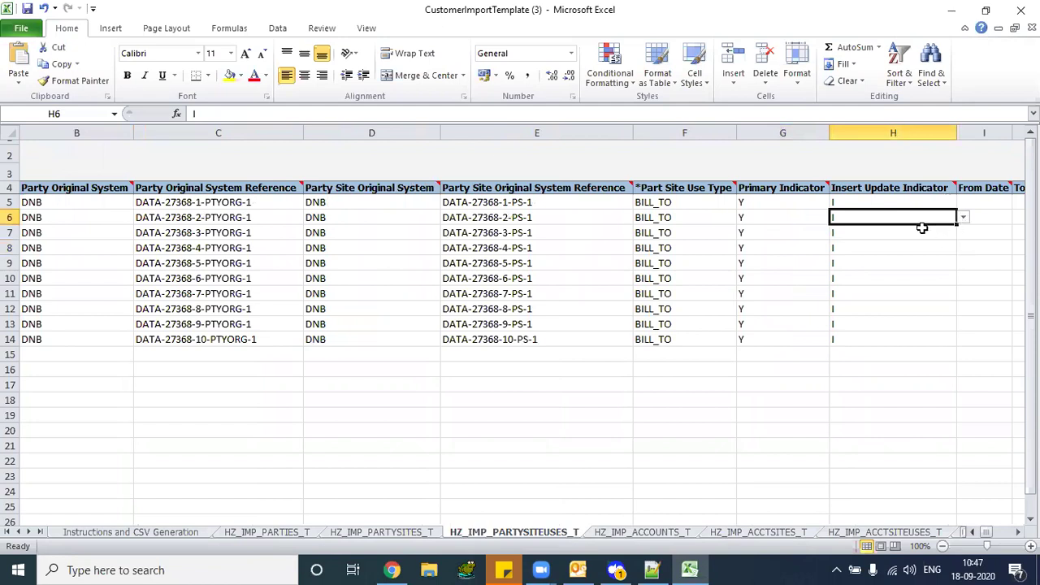
pyautogui.click(963, 218)
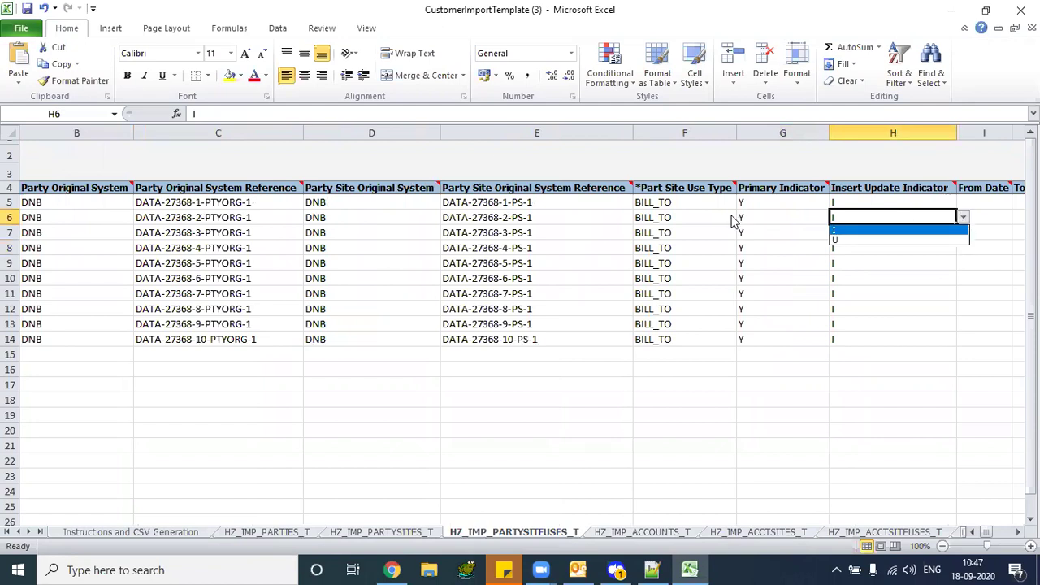
pyautogui.press('Escape')
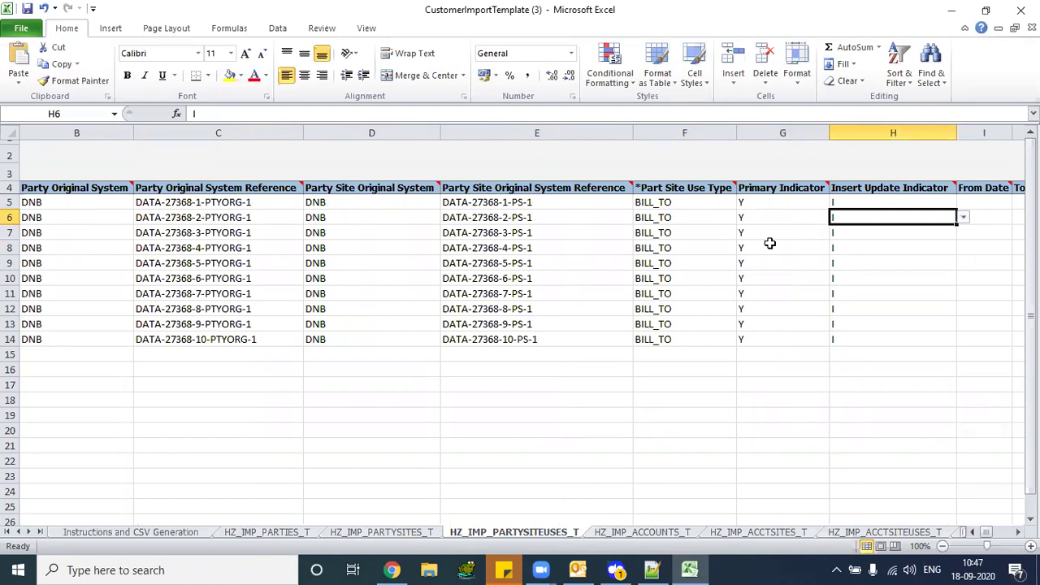
# Go back across the second party site use record to its Batch Identifier value
pyautogui.press('Left')
pyautogui.press('Left')
pyautogui.press('Left')
pyautogui.press('Left')
pyautogui.press('Left')
pyautogui.press('Left')
pyautogui.press('Left')
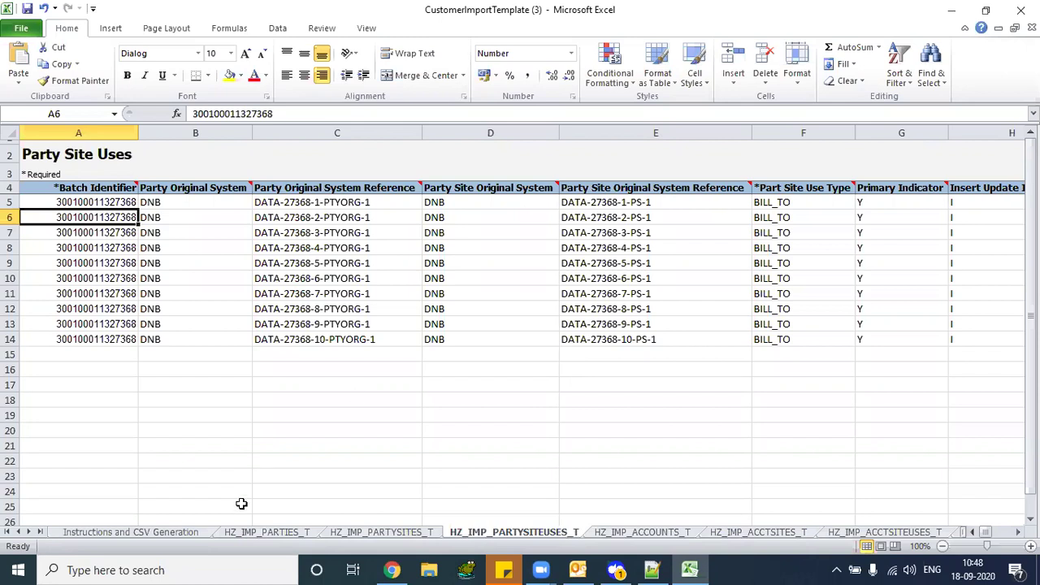
# Look through the parties, party sites and account sites sheets, ending on the HZ_IMP_ACCTSITEUSES_T sheet
pyautogui.hotkey('ctrl', 'pageup')
pyautogui.hotkey('ctrl', 'pageup')
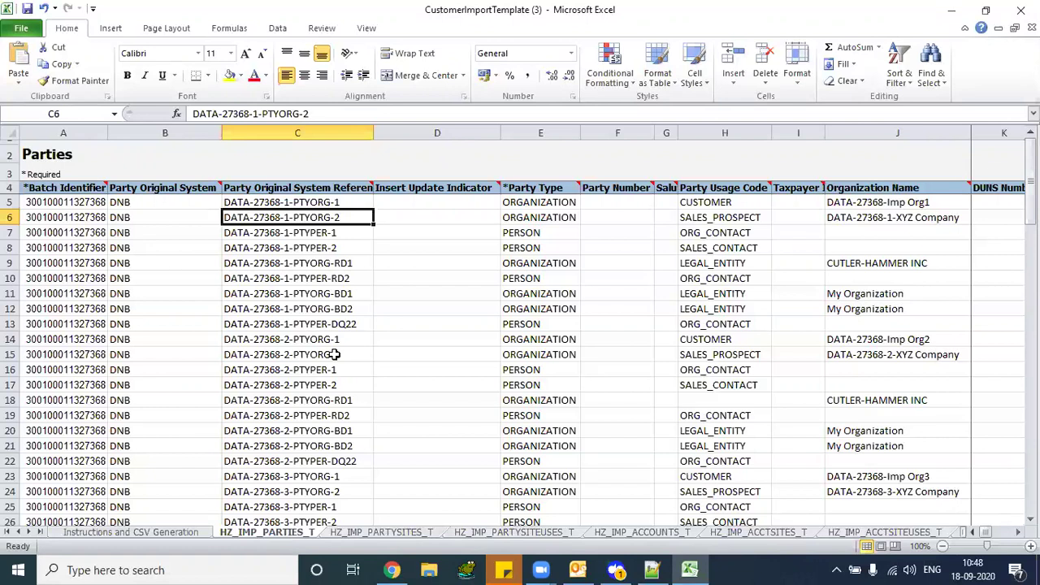
pyautogui.click(401, 534)
pyautogui.click(760, 535)
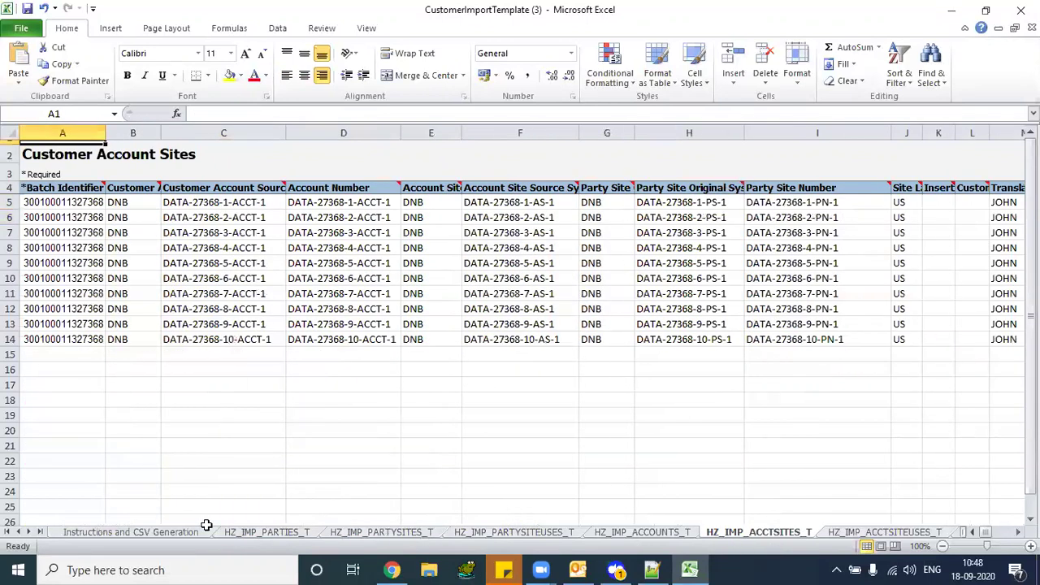
pyautogui.click(40, 532)
pyautogui.click(29, 533)
pyautogui.click(29, 533)
pyautogui.click(29, 533)
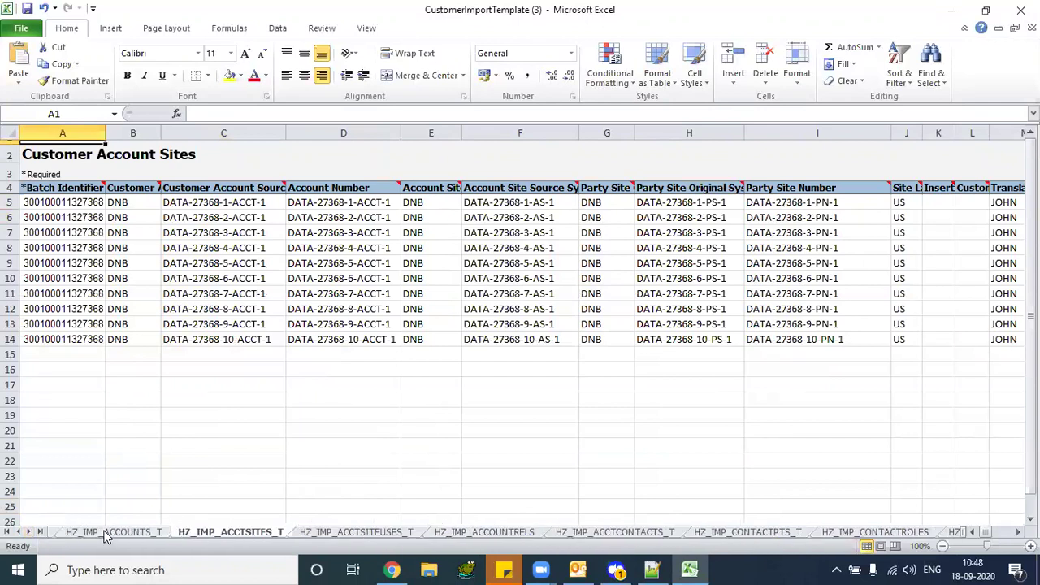
pyautogui.click(342, 532)
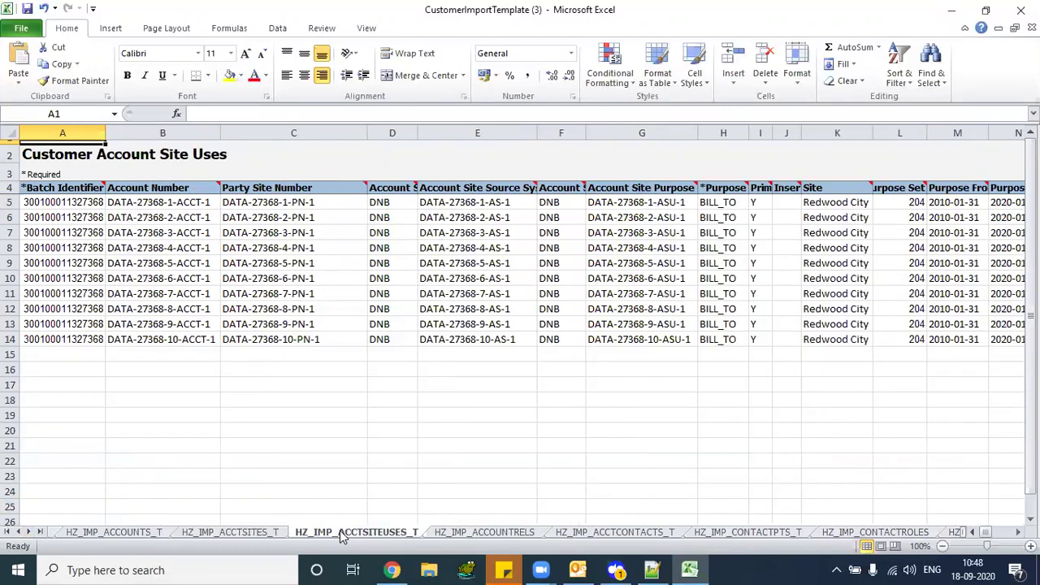
pyautogui.click(241, 367)
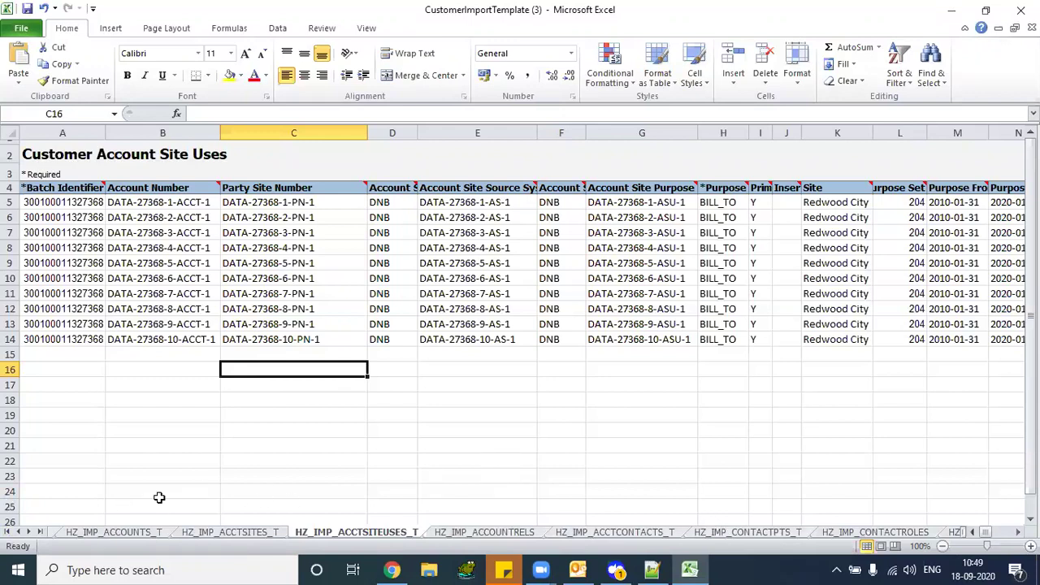
# Review the sheets in order from HZ_IMP_PARTIES_T to HZ_IMP_ACCTSITES_T, and return to the Parties sheet
pyautogui.click(7, 532)
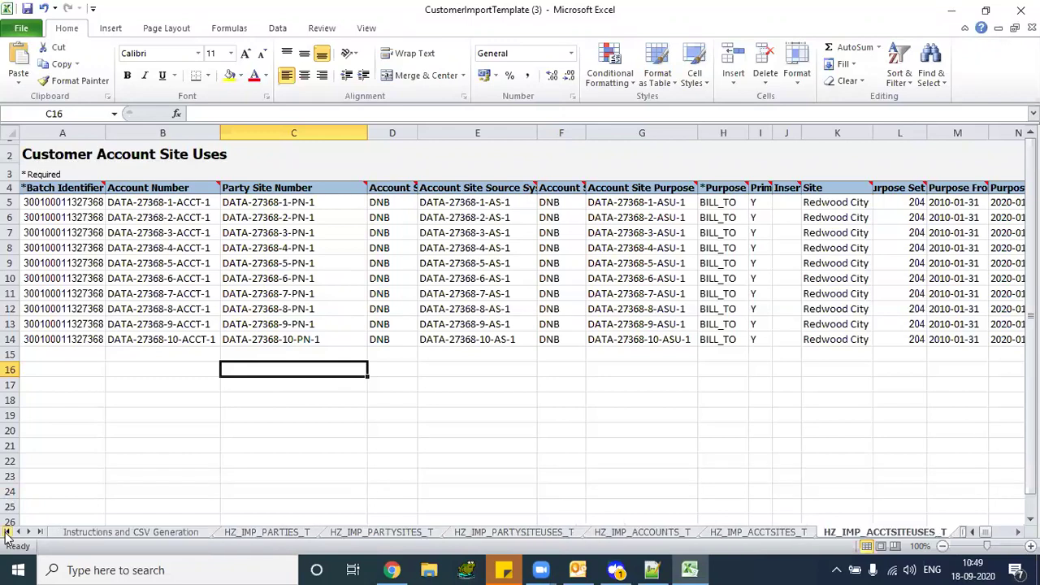
pyautogui.click(281, 535)
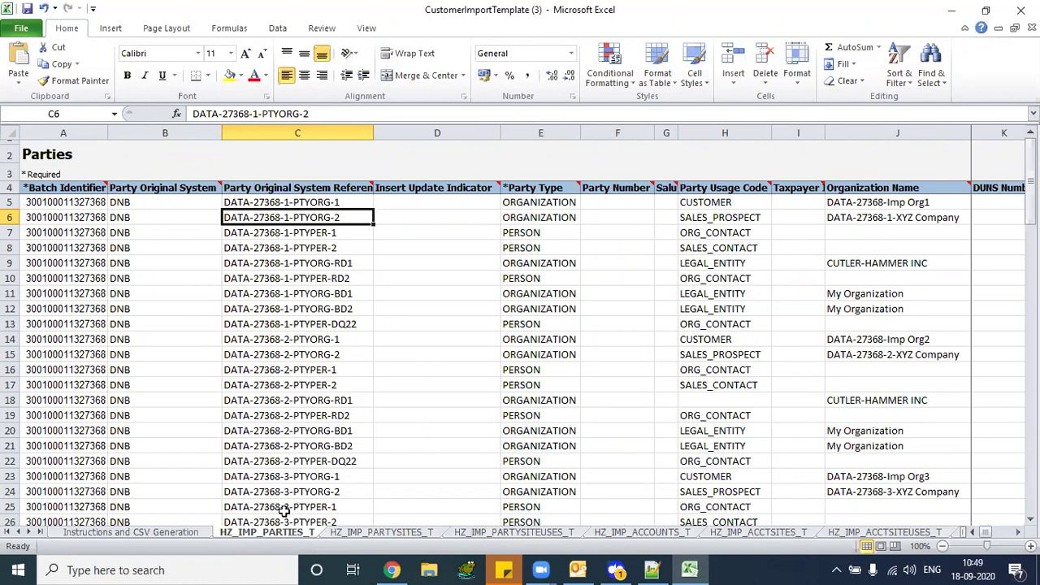
pyautogui.click(361, 533)
pyautogui.click(500, 536)
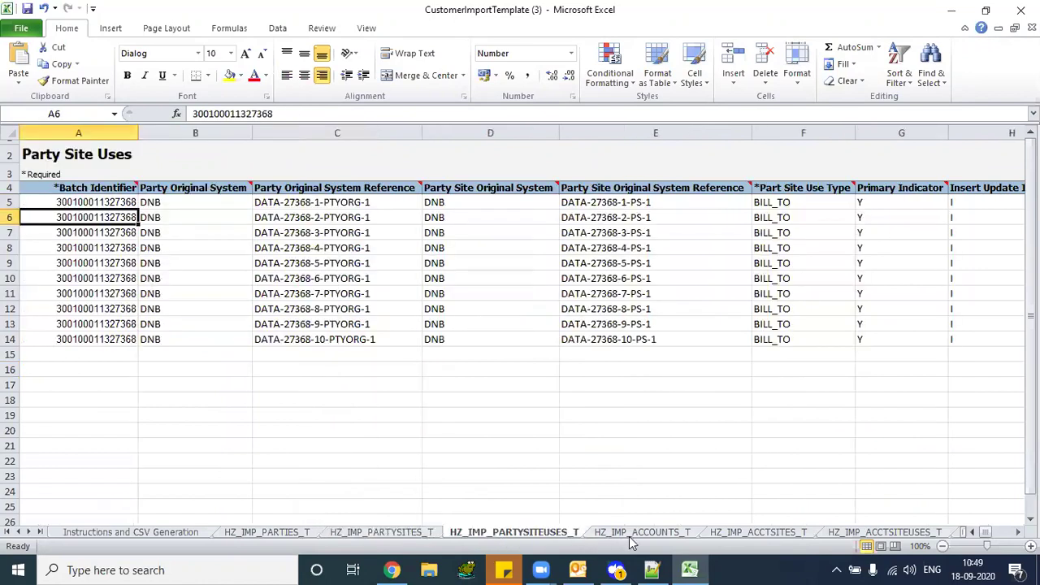
pyautogui.hotkey('ctrl', 'pagedown')
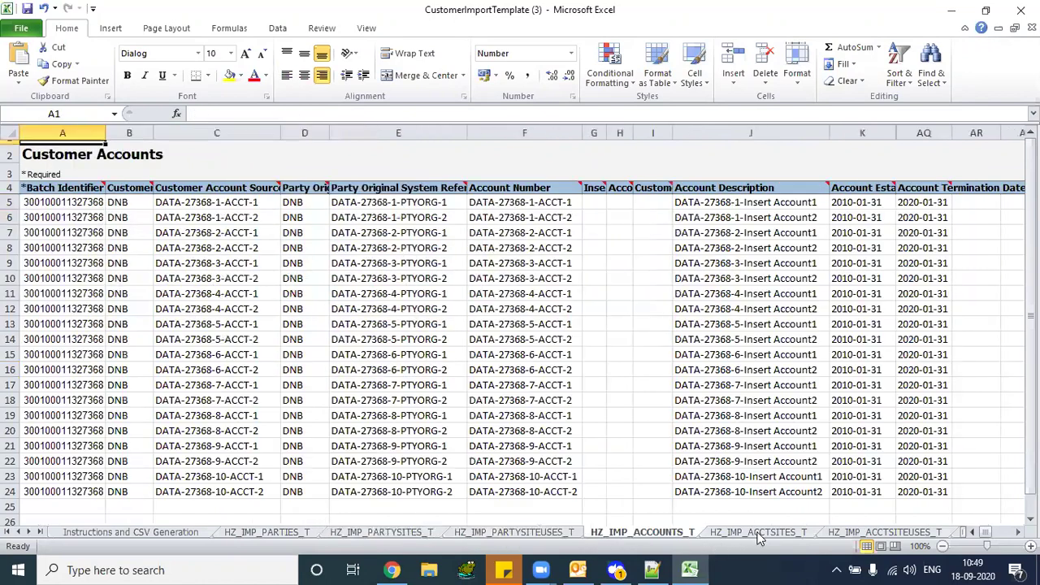
pyautogui.hotkey('ctrl', 'pagedown')
pyautogui.click(275, 533)
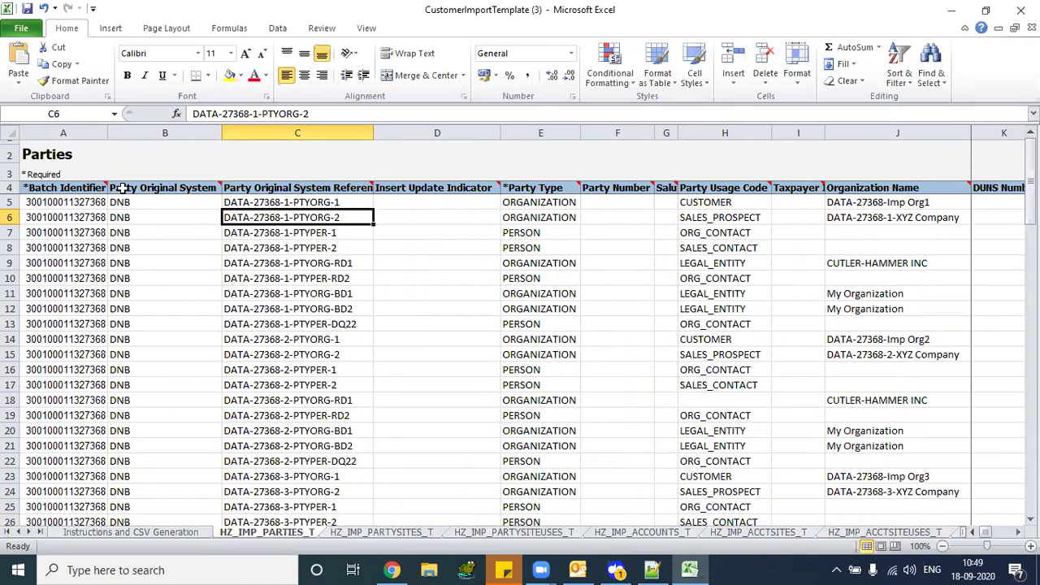
# Compare the Batch Identifier column across the sheets from Parties through Customer Account Sites
pyautogui.click(83, 215)
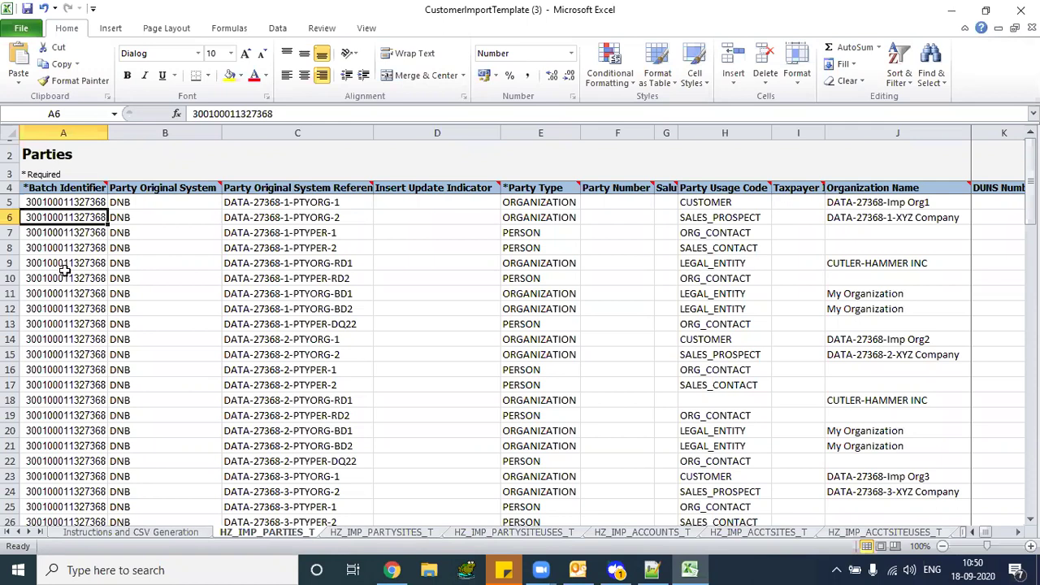
pyautogui.click(382, 535)
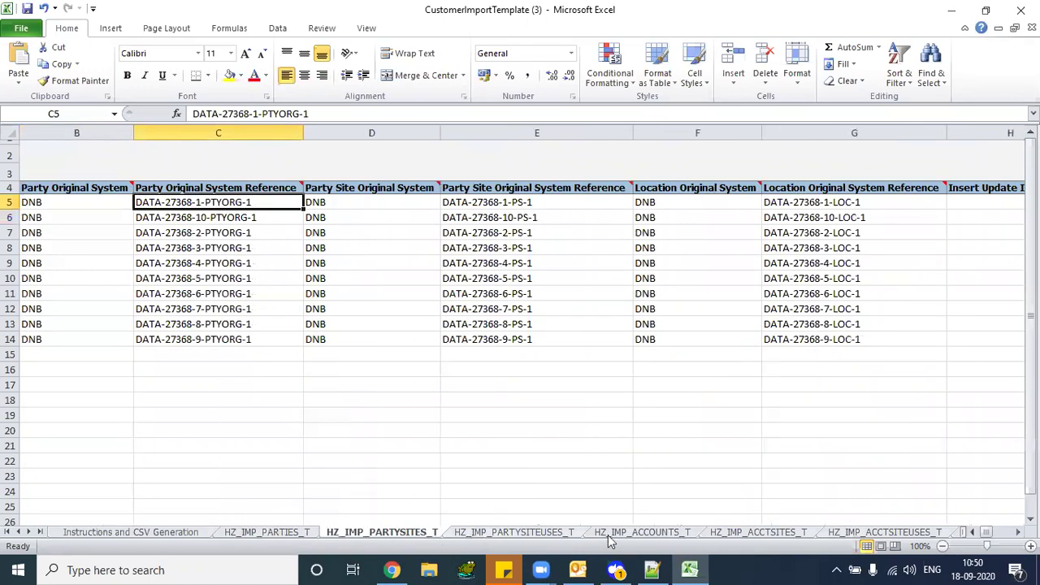
pyautogui.hotkey('ctrl', 'pagedown')
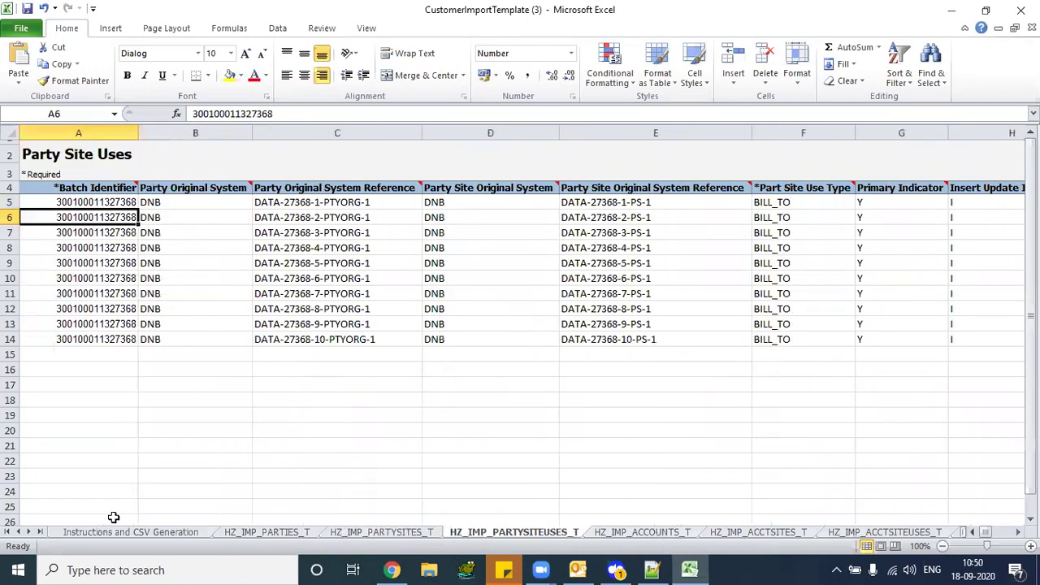
pyautogui.hotkey('ctrl', 'pagedown')
pyautogui.hotkey('ctrl', 'pagedown')
pyautogui.click(46, 235)
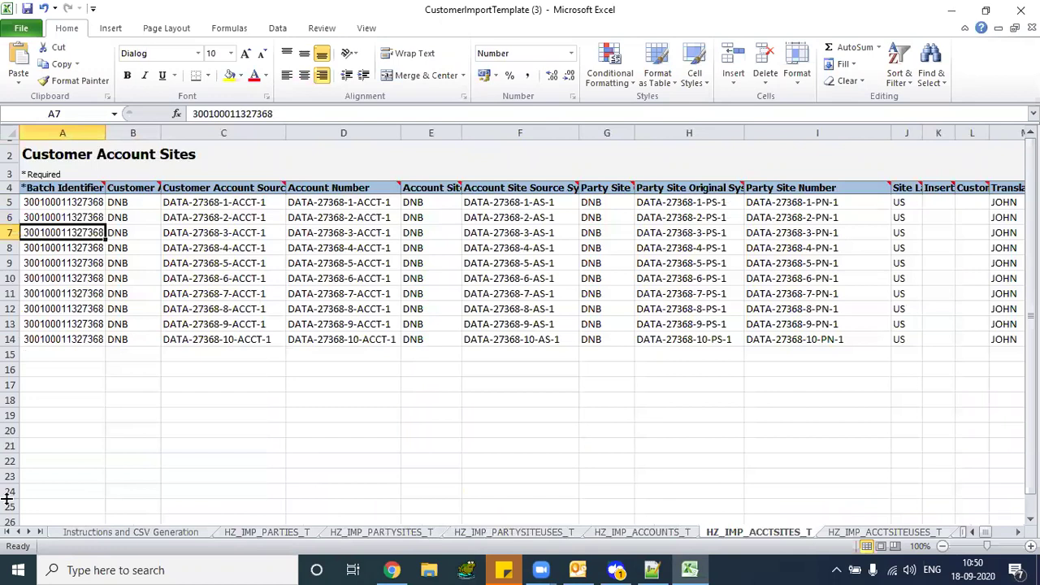
# Examine the Batch Identifier values and the adjacent DNB source system column on the Customer Account Sites sheet
pyautogui.click(84, 264)
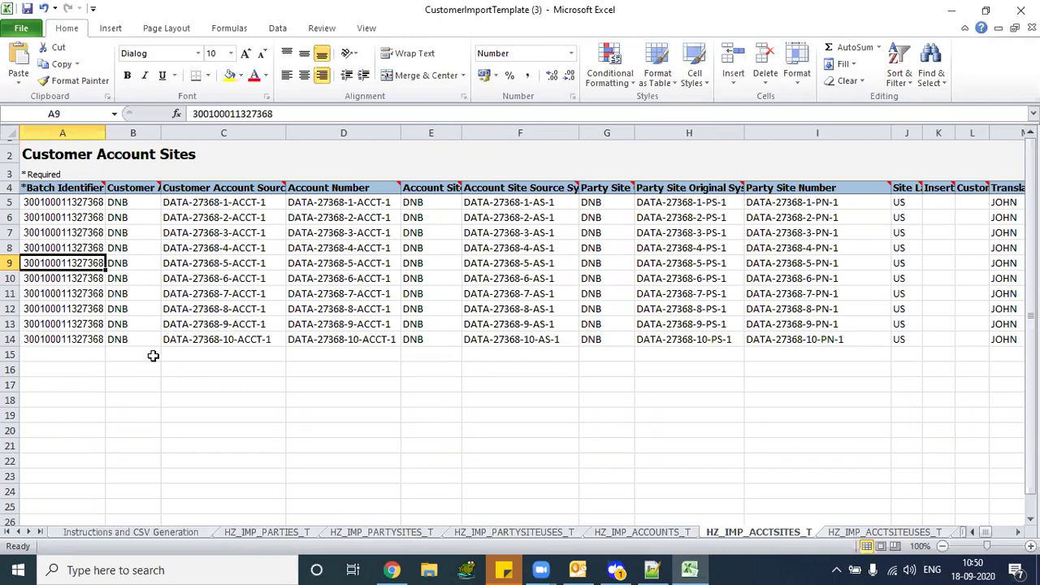
pyautogui.click(254, 291)
pyautogui.press('Left')
pyautogui.press('Left')
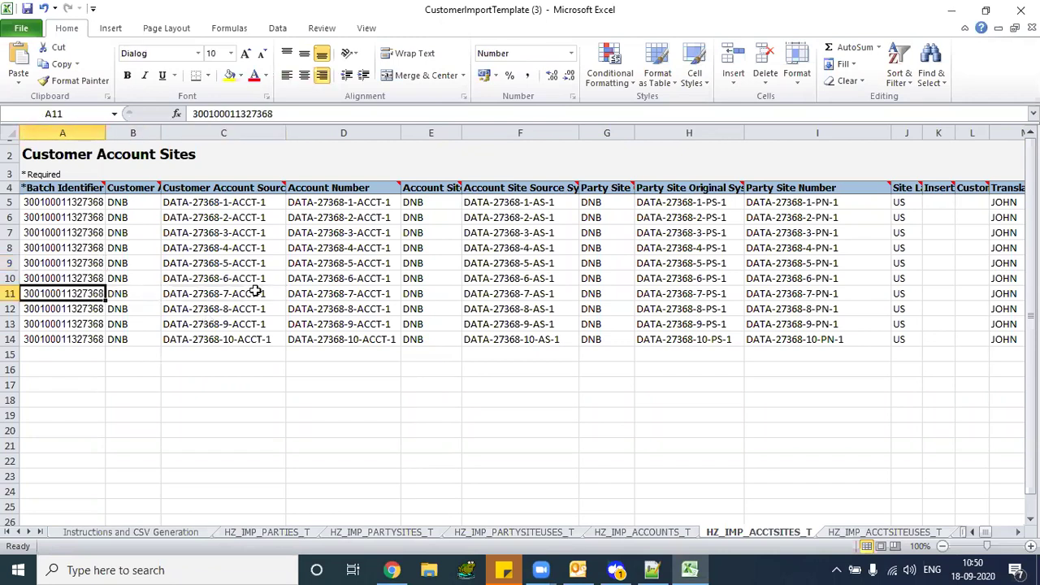
pyautogui.press('Right')
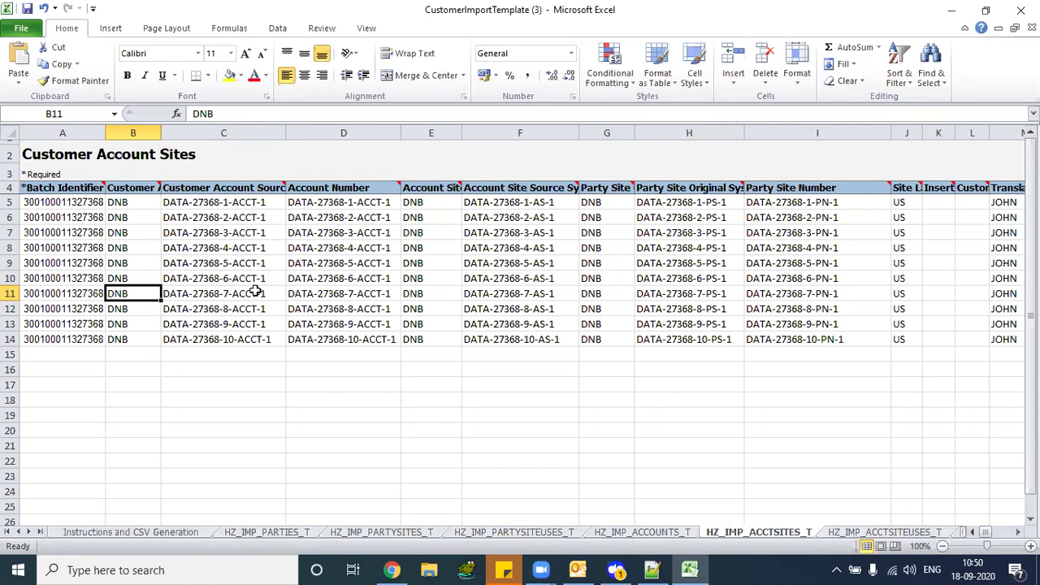
pyautogui.click(69, 260)
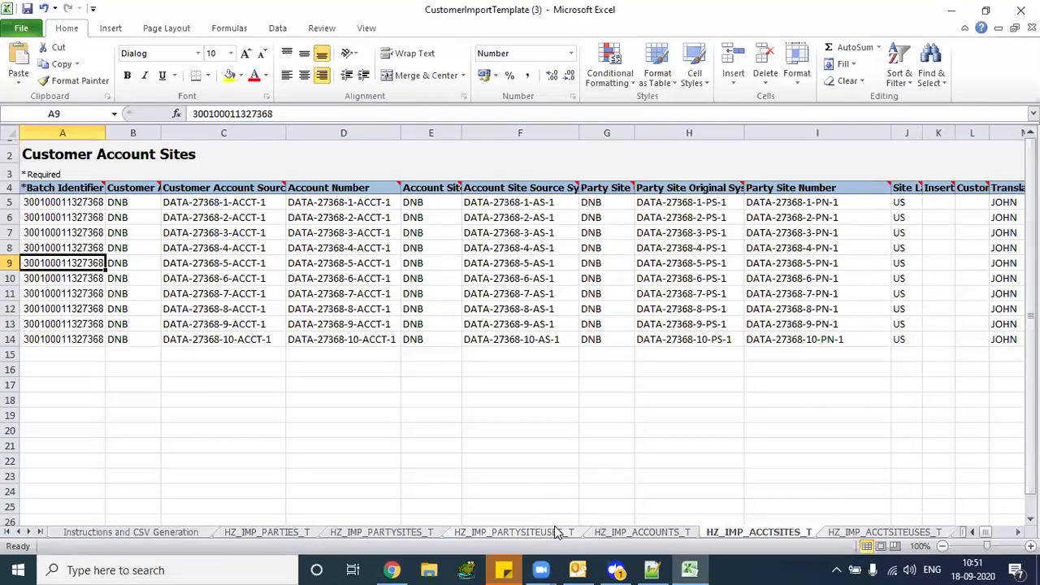
# Revisit the Party Sites and Parties sheets, then switch to the Upload Customers from Spreadsheet page in Chrome
pyautogui.click(380, 532)
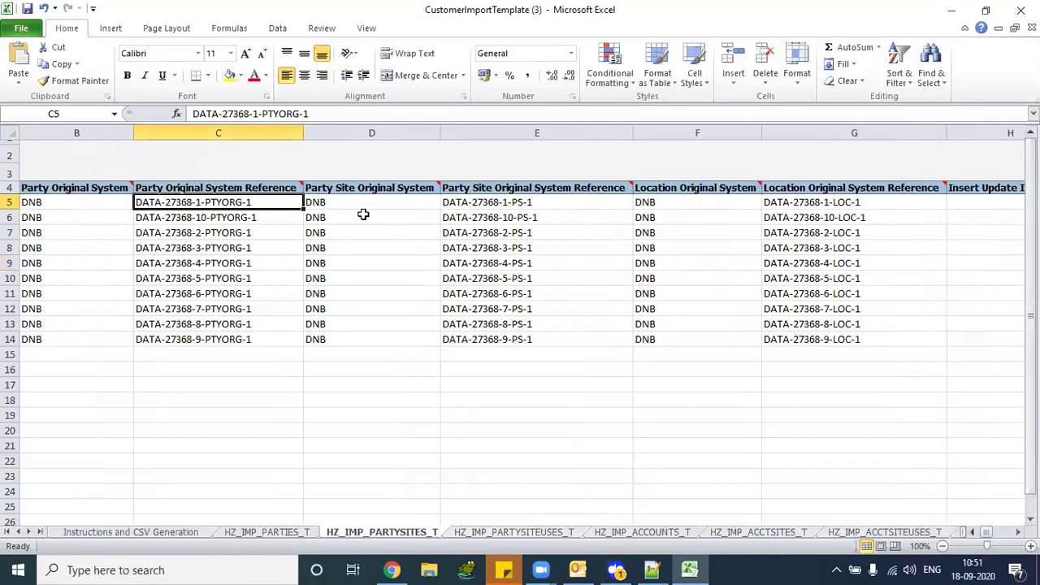
pyautogui.click(268, 532)
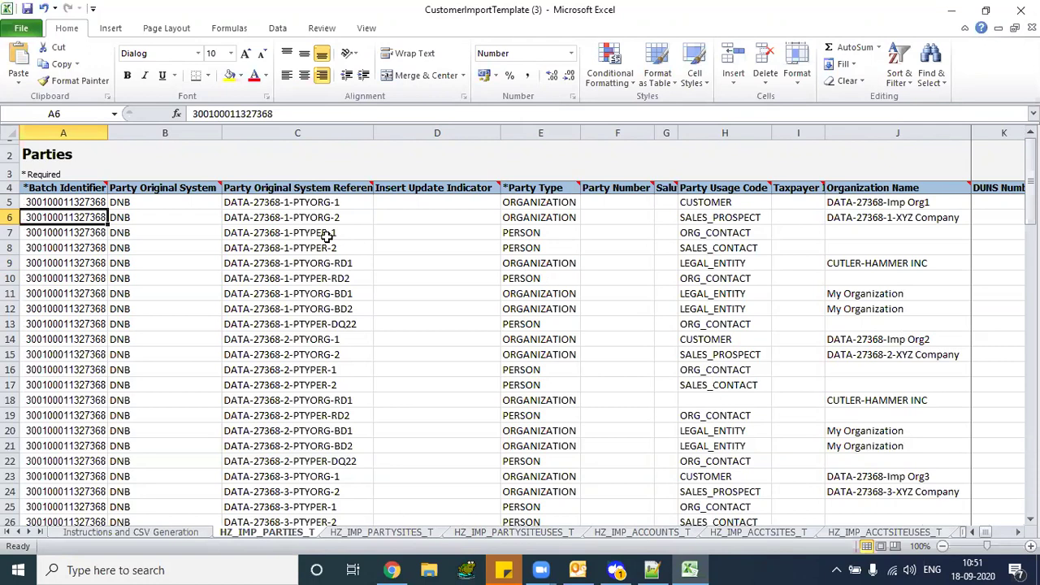
pyautogui.click(392, 569)
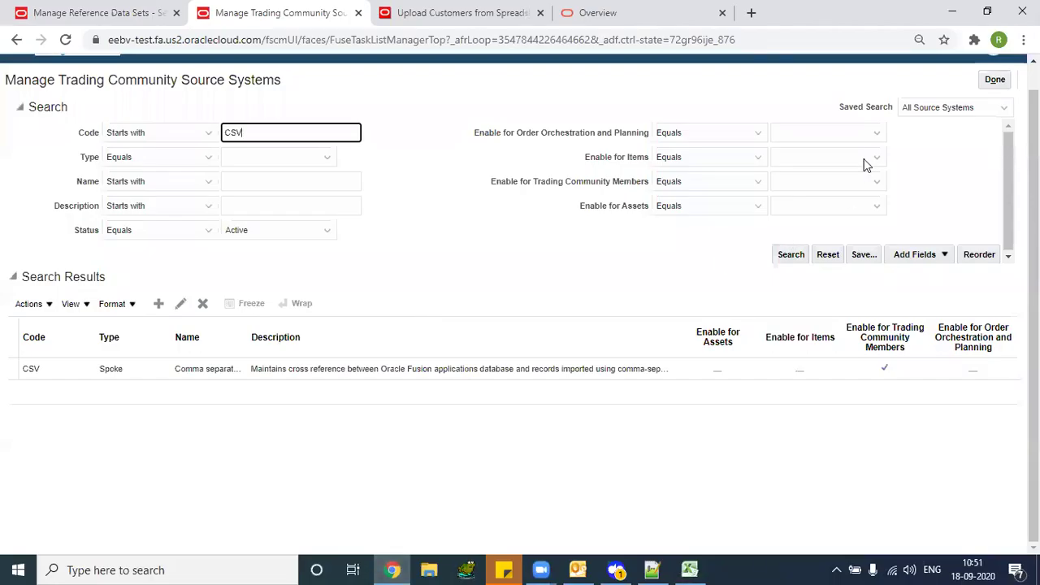
pyautogui.click(390, 13)
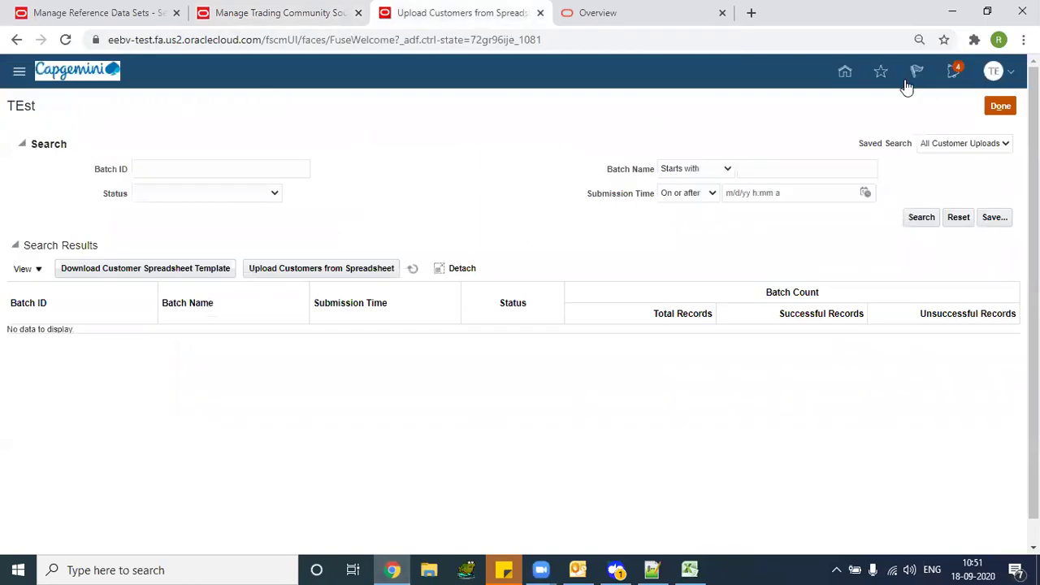
# Open Manage Data Import from the Billing work area and start a new import batch named GP2Dell001
pyautogui.click(848, 75)
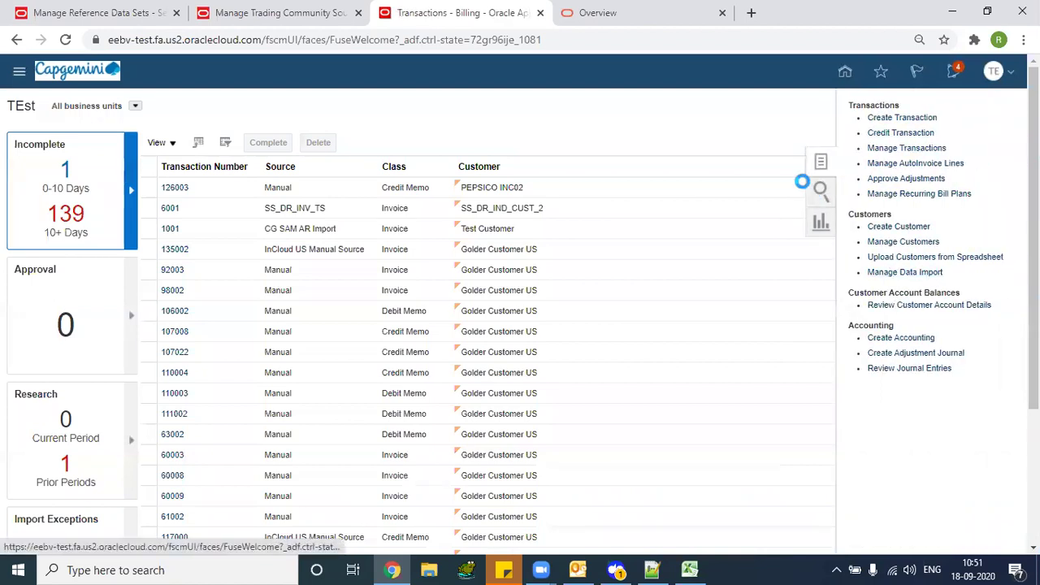
pyautogui.click(923, 272)
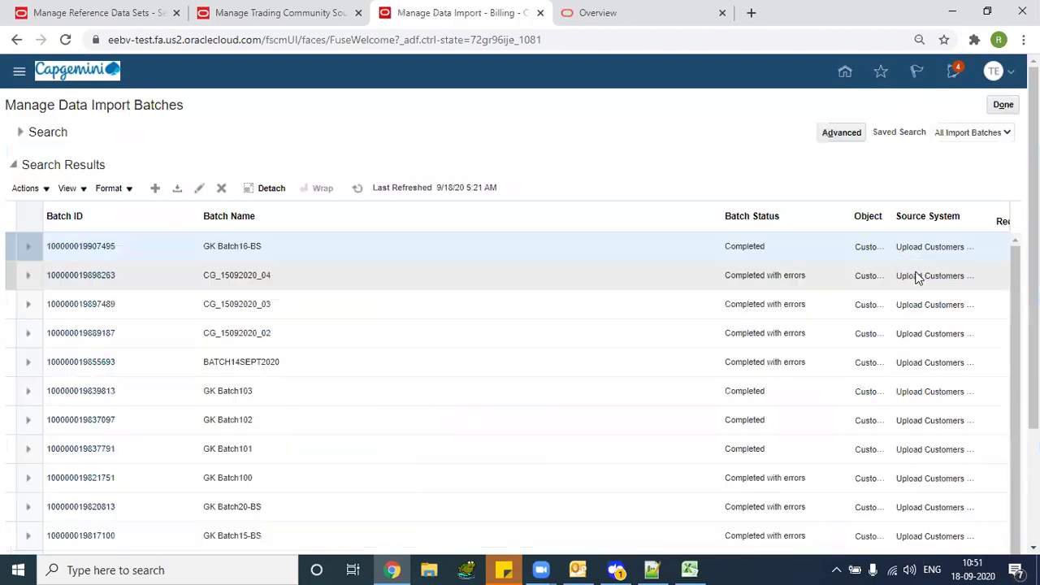
pyautogui.click(154, 188)
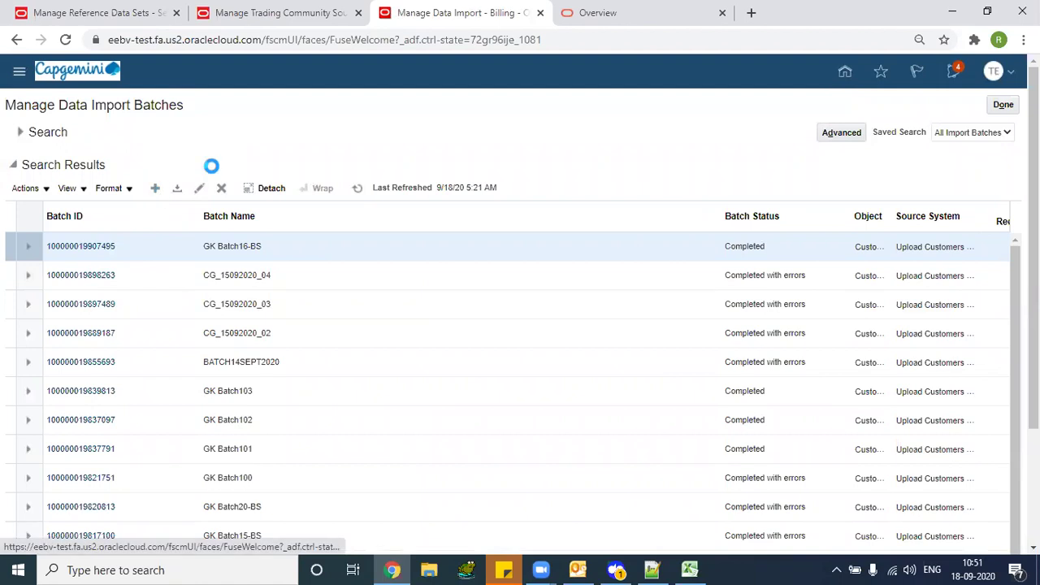
pyautogui.write('GP')
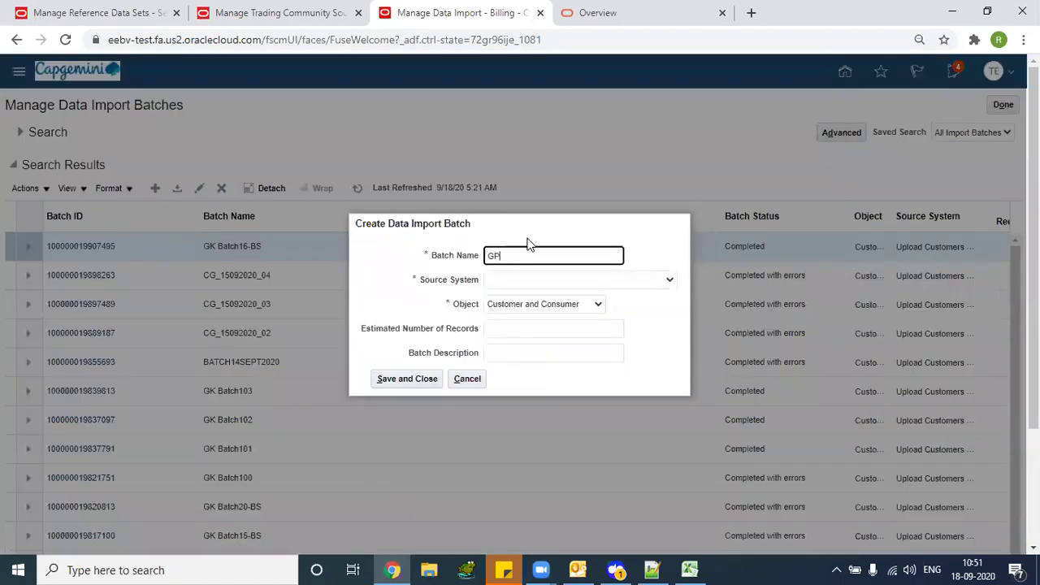
pyautogui.write('2Dell001')
# Set the batch's source system to Comma separated values and its object to Customer and Consumer, and save the batch
pyautogui.click(633, 285)
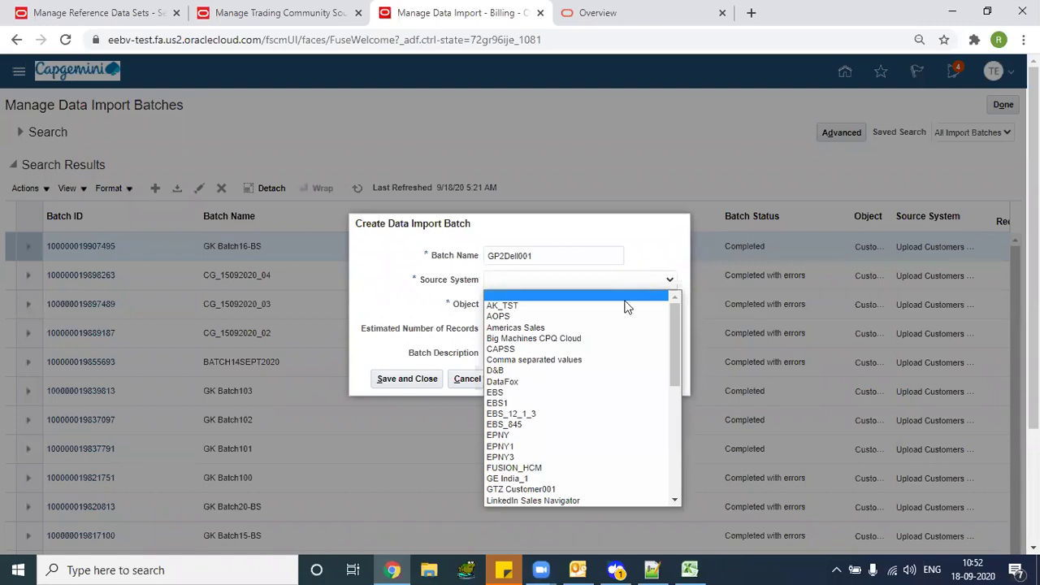
pyautogui.click(539, 362)
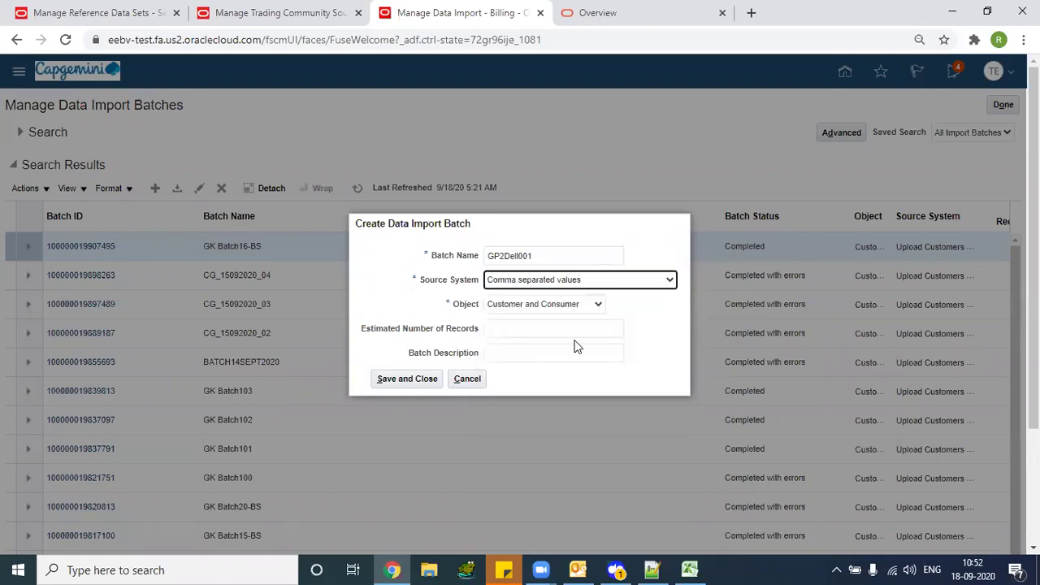
pyautogui.click(541, 302)
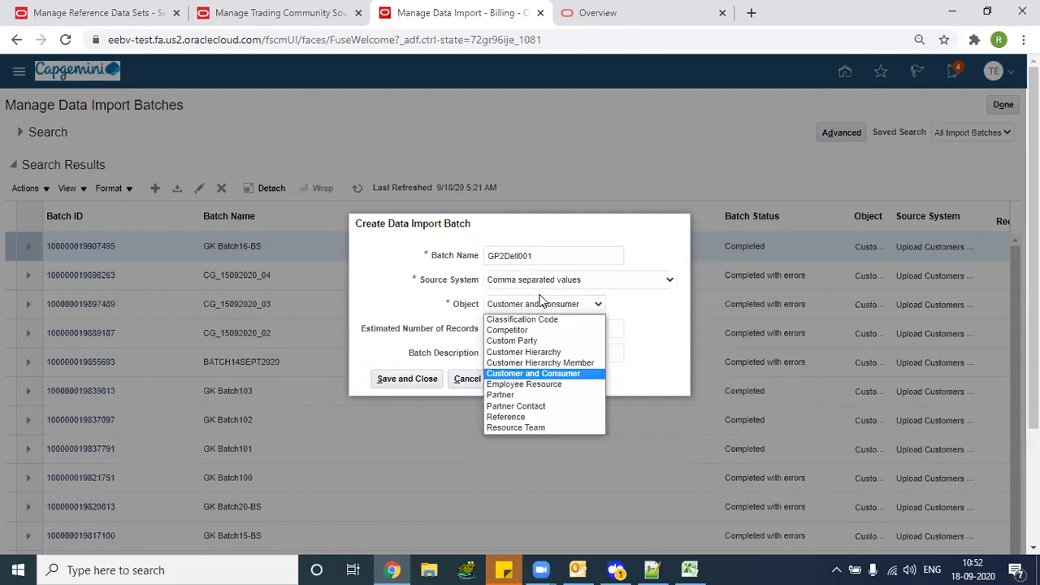
pyautogui.click(524, 373)
pyautogui.moveTo(402, 328); pyautogui.dragTo(478, 330)
pyautogui.moveTo(425, 354); pyautogui.dragTo(470, 351)
pyautogui.click(526, 355)
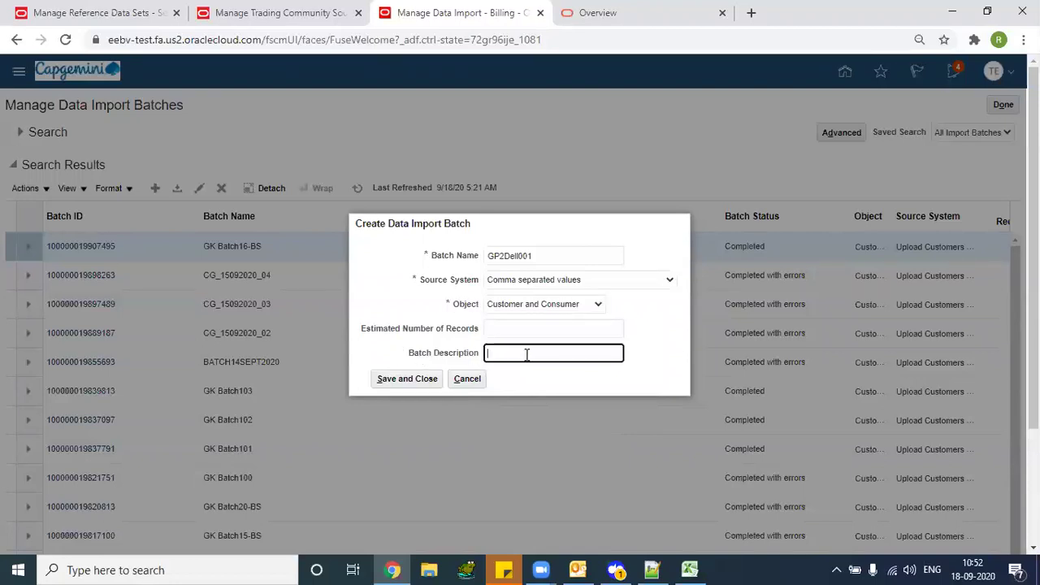
pyautogui.click(493, 333)
pyautogui.click(540, 354)
pyautogui.click(399, 376)
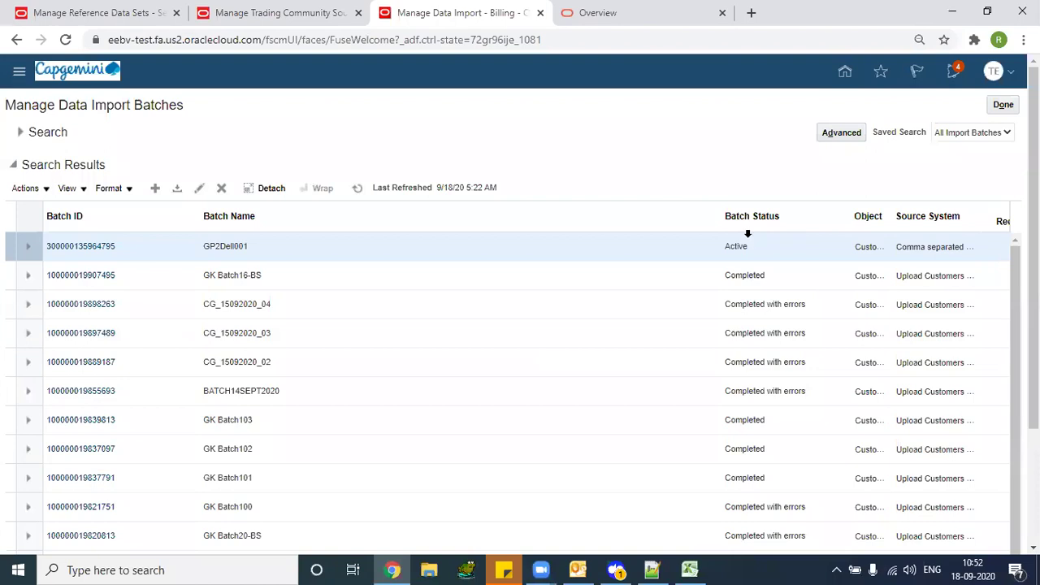
# Refresh the batch list, open the GP2Dell001 batch, and examine its batch ID, object and status
pyautogui.click(358, 188)
pyautogui.moveTo(126, 256); pyautogui.dragTo(48, 253)
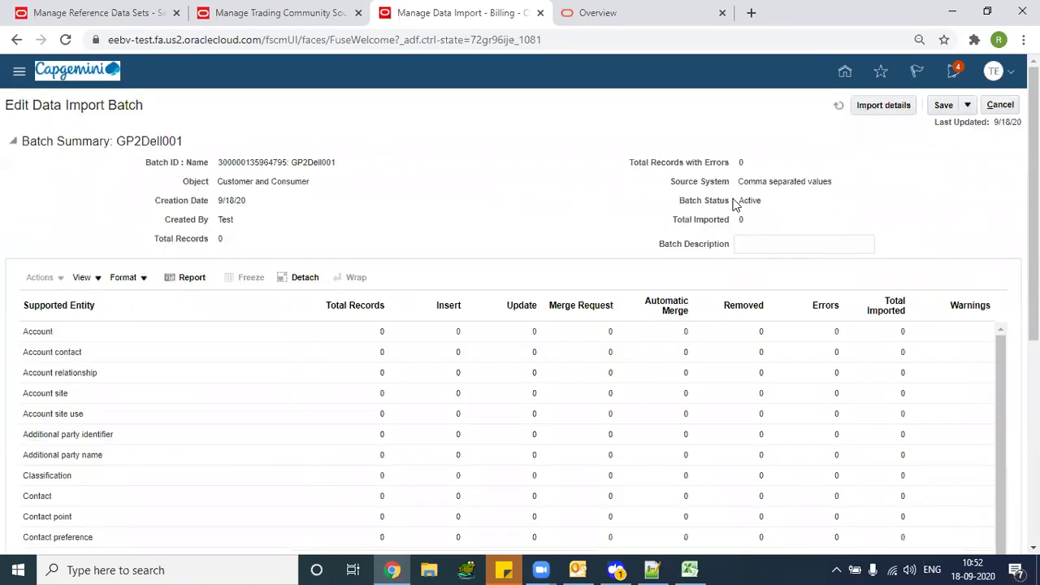
pyautogui.moveTo(740, 200); pyautogui.dragTo(761, 203)
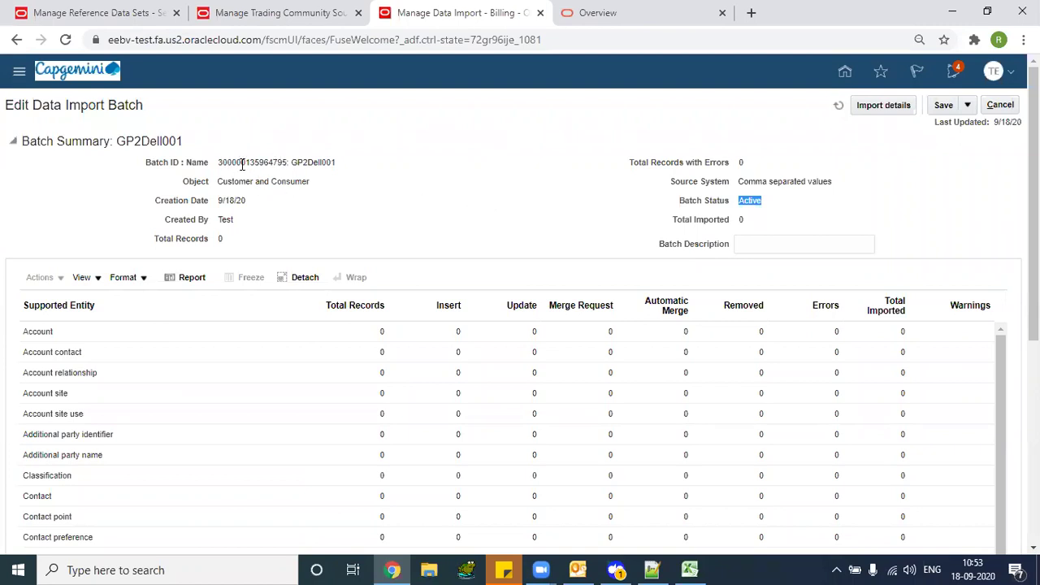
pyautogui.moveTo(218, 162); pyautogui.dragTo(288, 163)
pyautogui.tripleClick(289, 182)
pyautogui.doubleClick(241, 163)
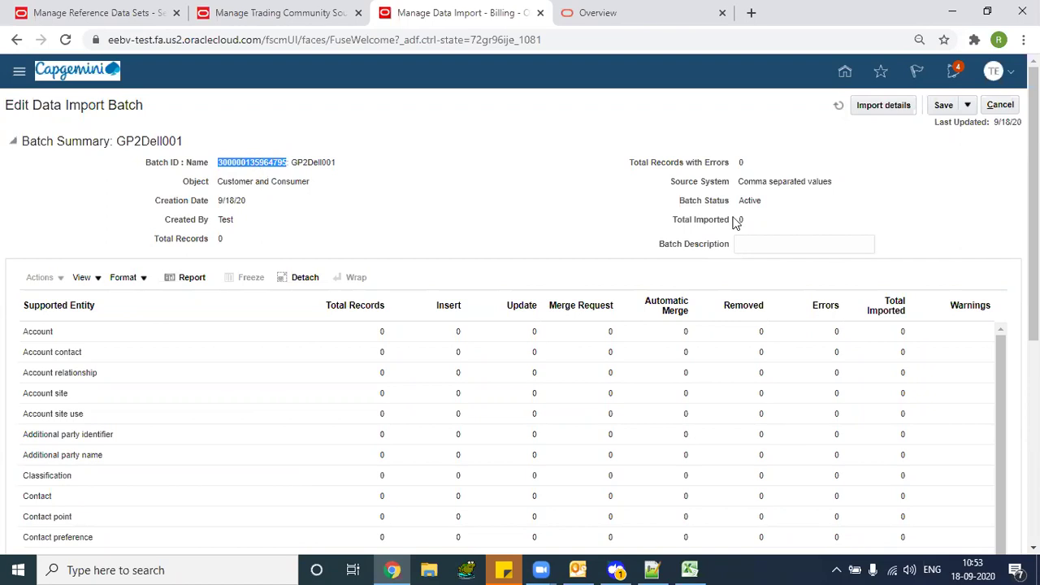
# Examine the batch status, total records, records with errors and total imported in the GP2Dell001 summary
pyautogui.moveTo(742, 204); pyautogui.dragTo(772, 204)
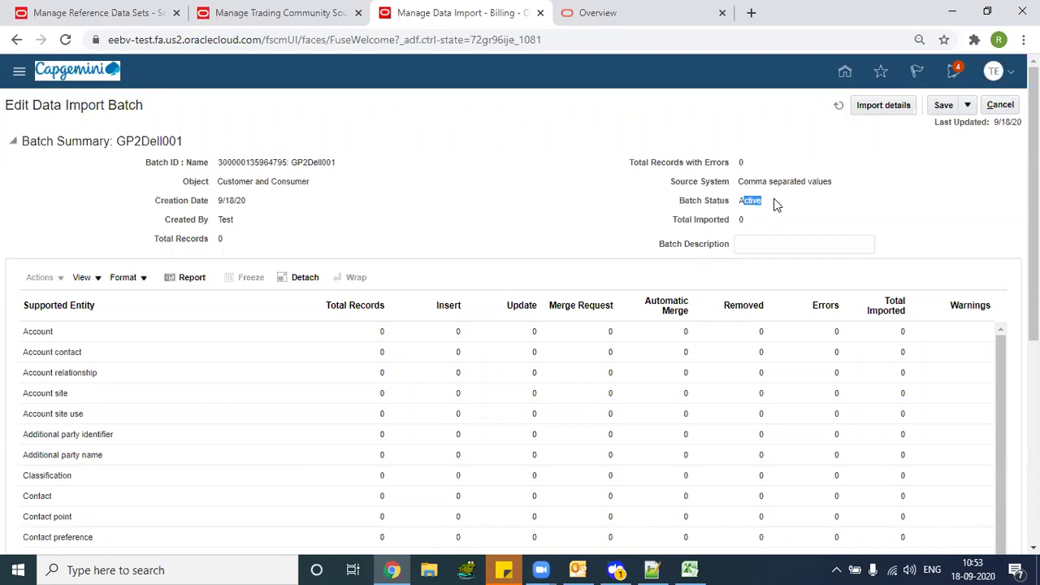
pyautogui.click(740, 200)
pyautogui.click(768, 209)
pyautogui.moveTo(747, 201); pyautogui.dragTo(763, 207)
pyautogui.doubleClick(219, 238)
pyautogui.doubleClick(739, 162)
pyautogui.click(737, 228)
# Examine the Supported Entity table, reading across the Party row's total, insert, update, error, imported and warning columns
pyautogui.scroll(-2, 536, 255)
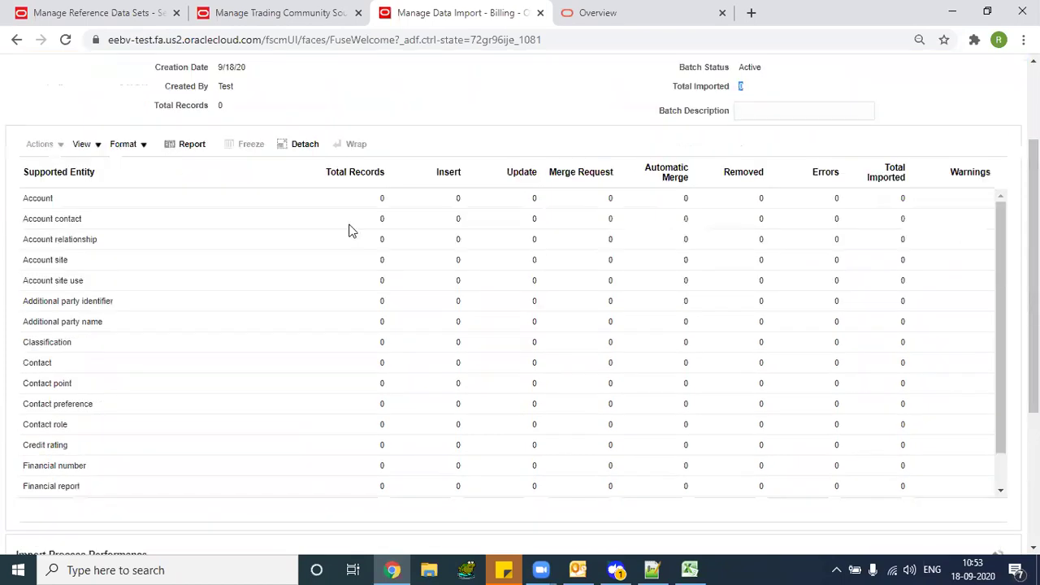
pyautogui.click(29, 171)
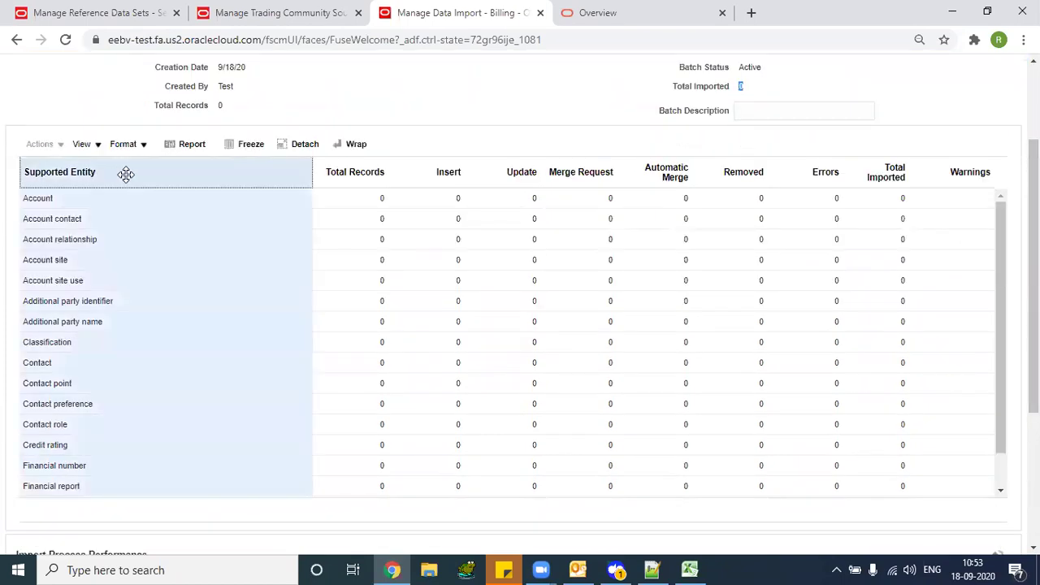
pyautogui.scroll(-1, 1000, 219)
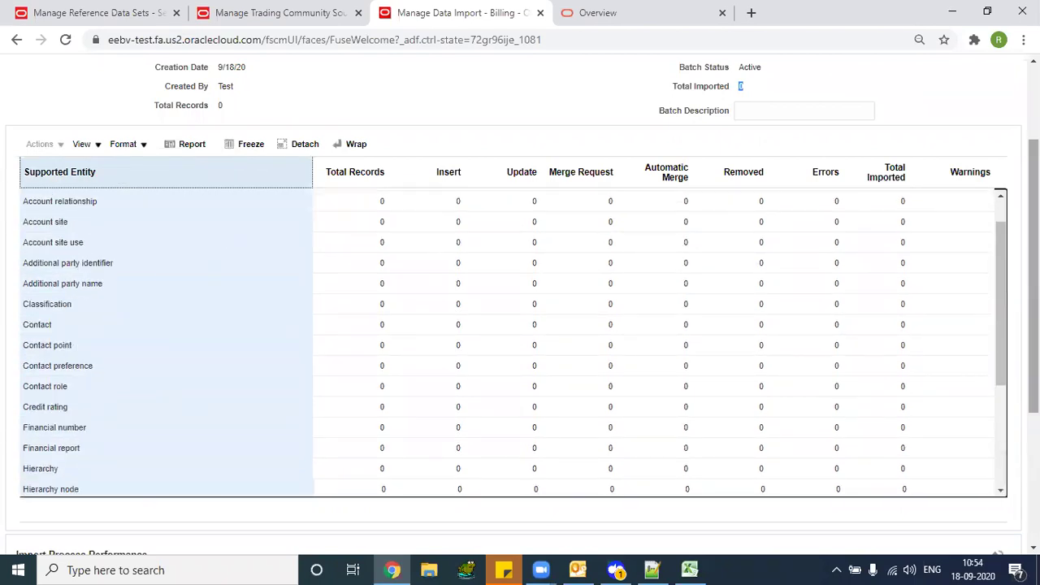
pyautogui.moveTo(1005, 284); pyautogui.dragTo(1005, 379)
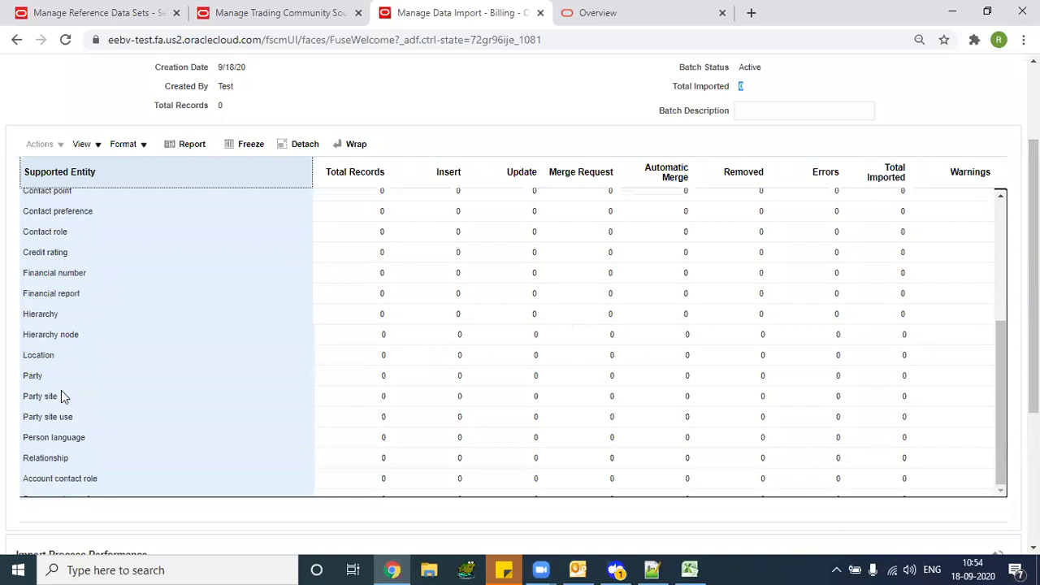
pyautogui.doubleClick(32, 362)
pyautogui.click(384, 360)
pyautogui.doubleClick(459, 362)
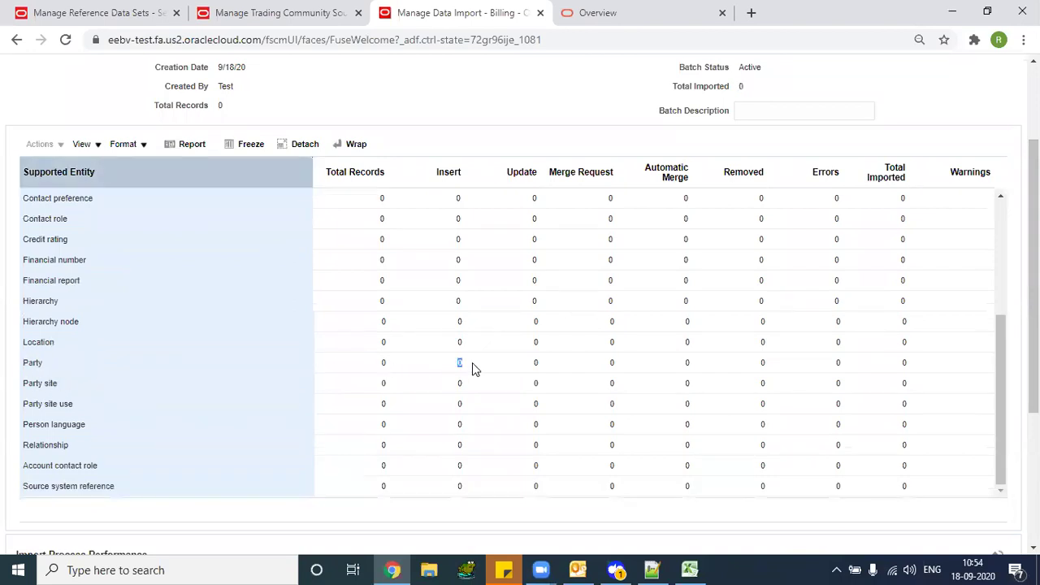
pyautogui.click(543, 367)
pyautogui.doubleClick(838, 362)
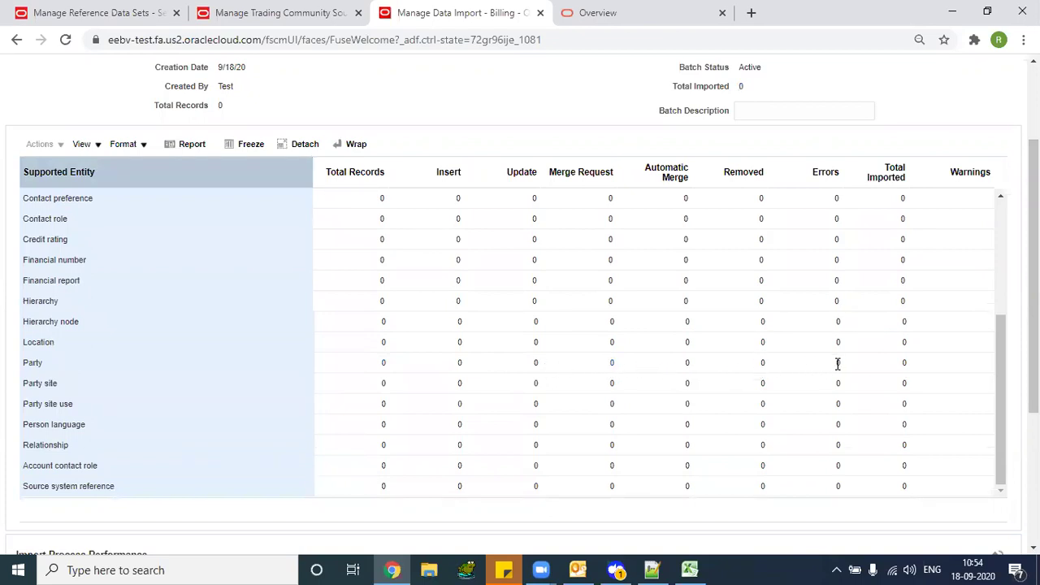
pyautogui.doubleClick(904, 363)
pyautogui.click(971, 355)
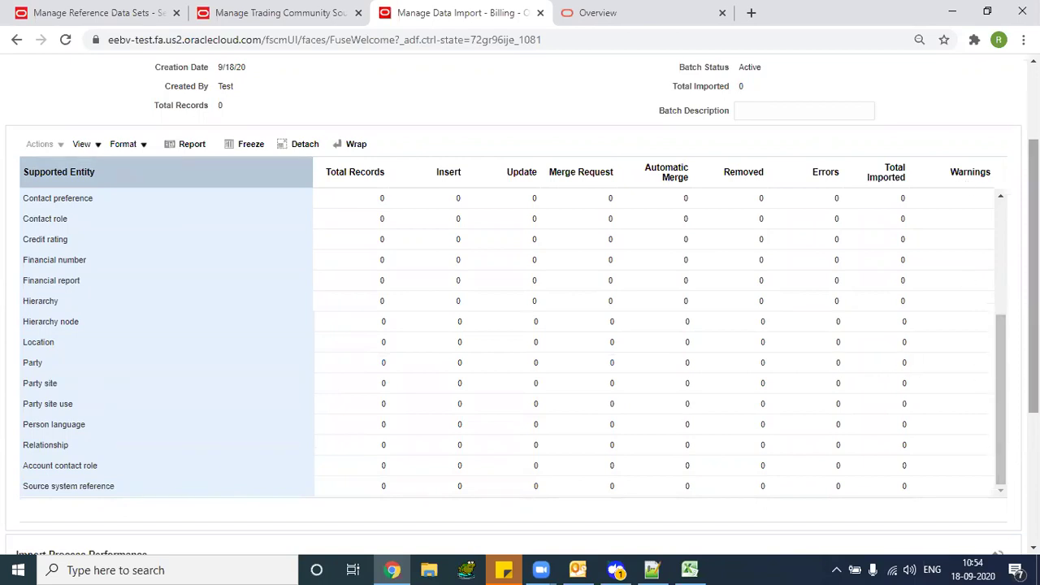
# Check the Import Process Performance section below the entity table and return to the table
pyautogui.scroll(-1, 1001, 388)
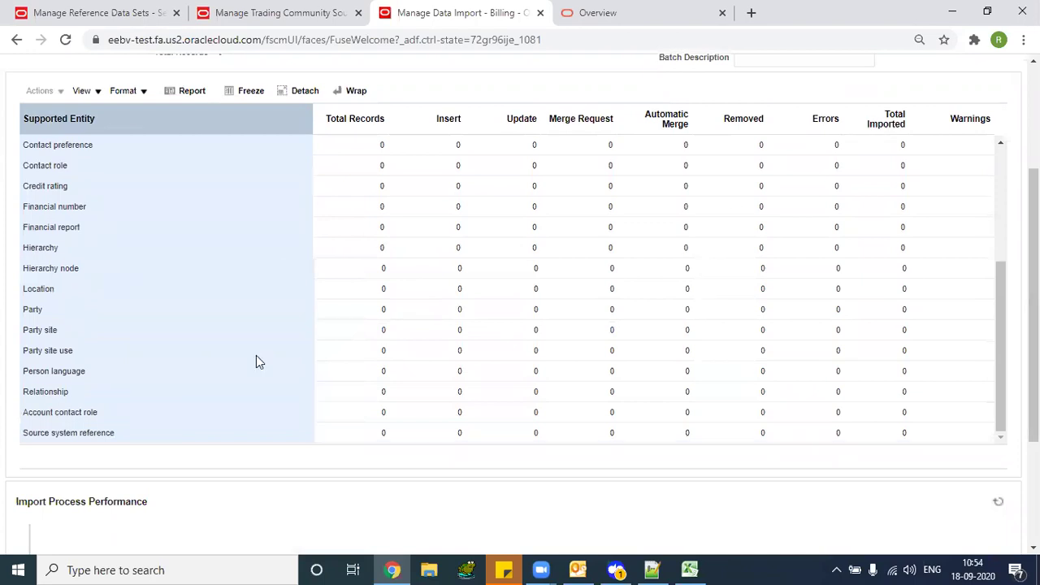
pyautogui.scroll(-2, 798, 424)
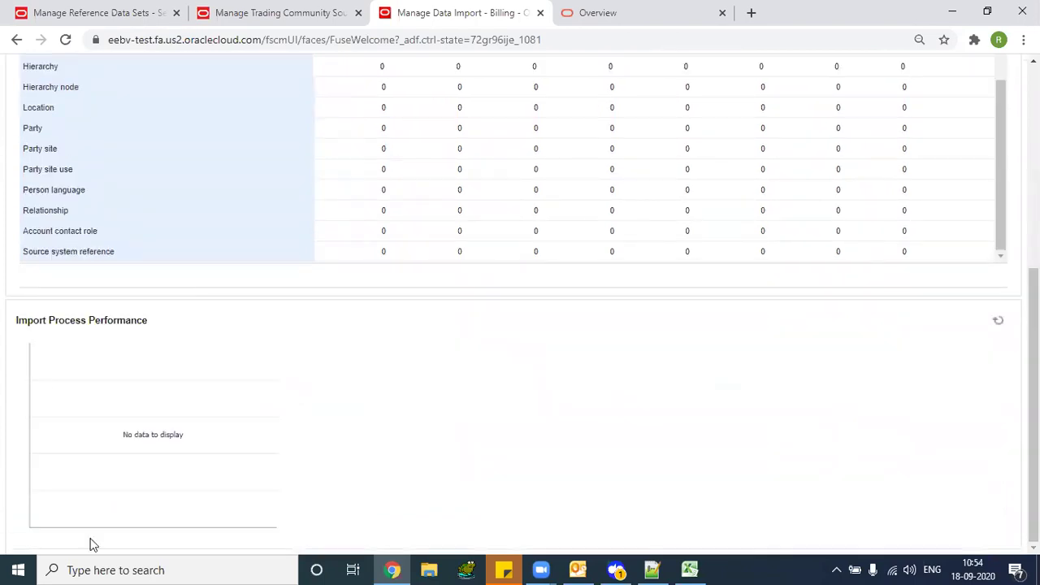
pyautogui.scroll(1, 683, 416)
pyautogui.scroll(3, 826, 225)
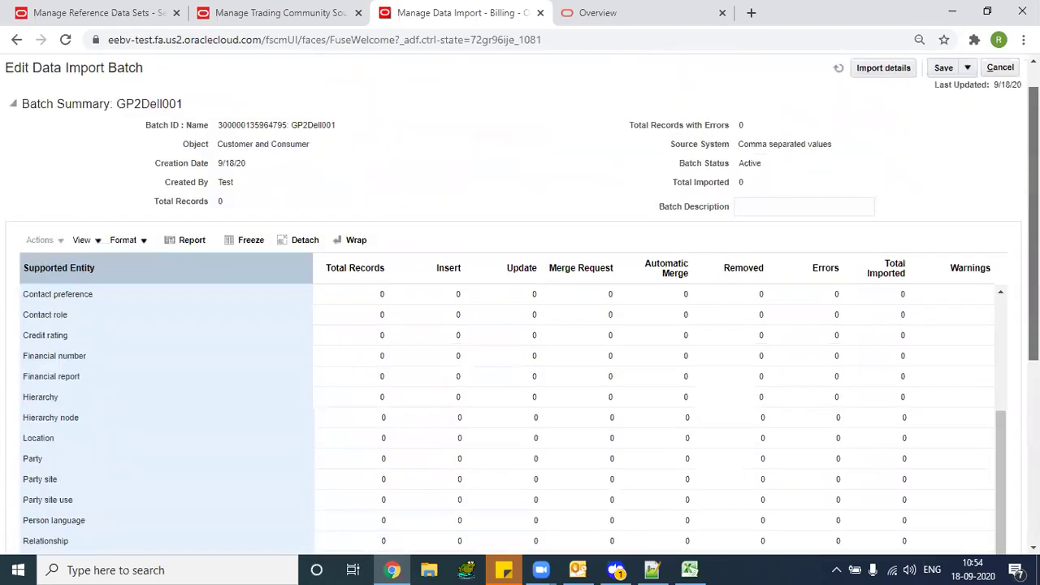
pyautogui.scroll(-1, 826, 225)
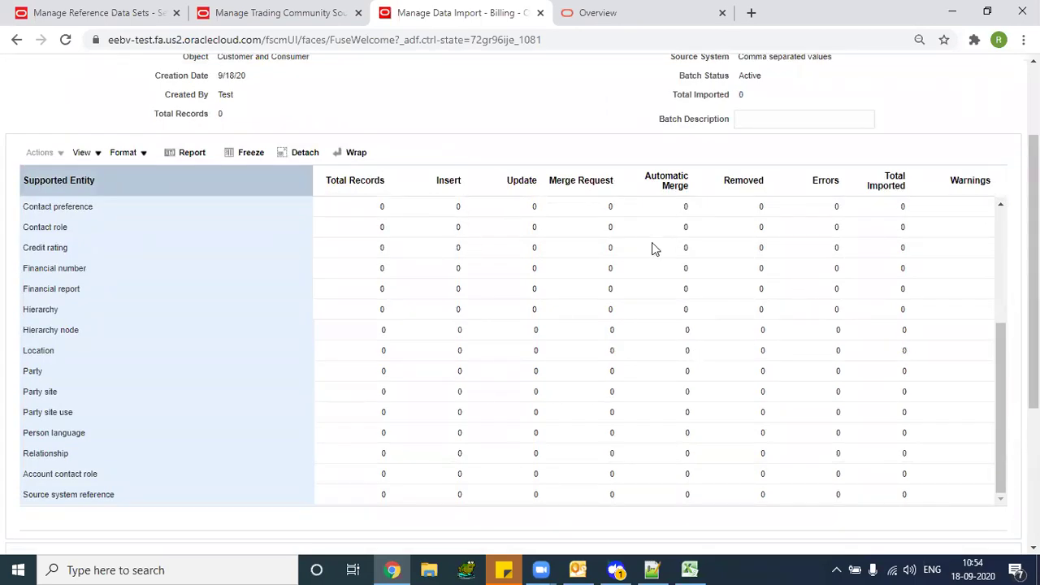
# View the TCA Bulk Import Error Report for GP2Dell001, examine its batch summary and the error area below, and close it
pyautogui.click(183, 154)
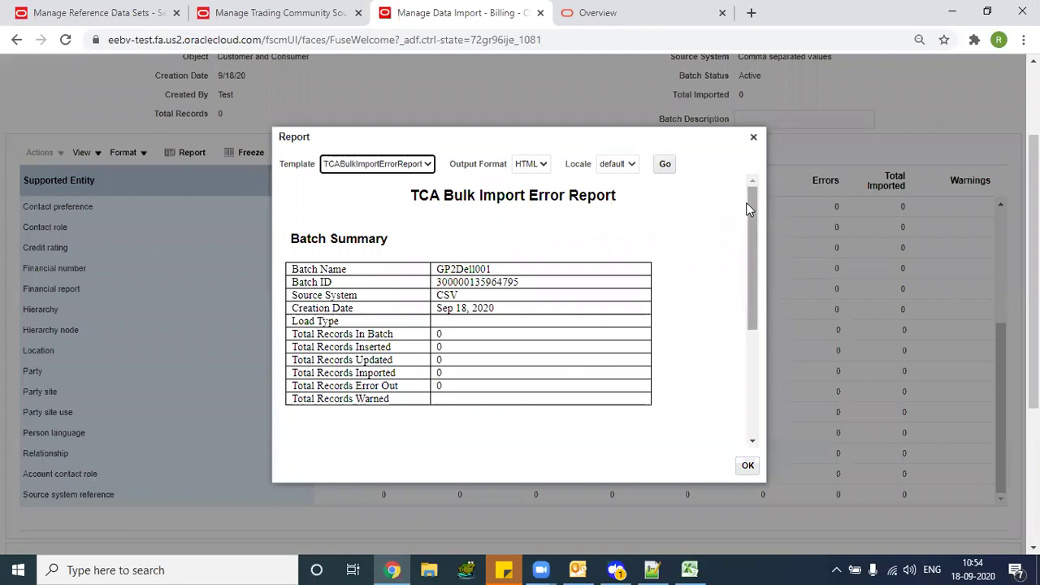
pyautogui.scroll(-1, 752, 244)
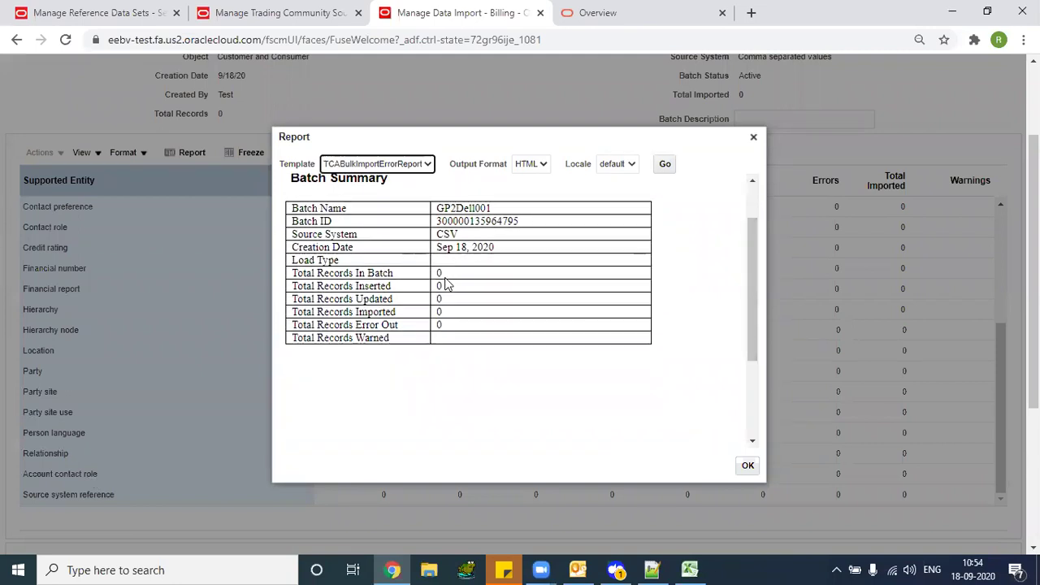
pyautogui.doubleClick(439, 273)
pyautogui.doubleClick(439, 286)
pyautogui.doubleClick(438, 299)
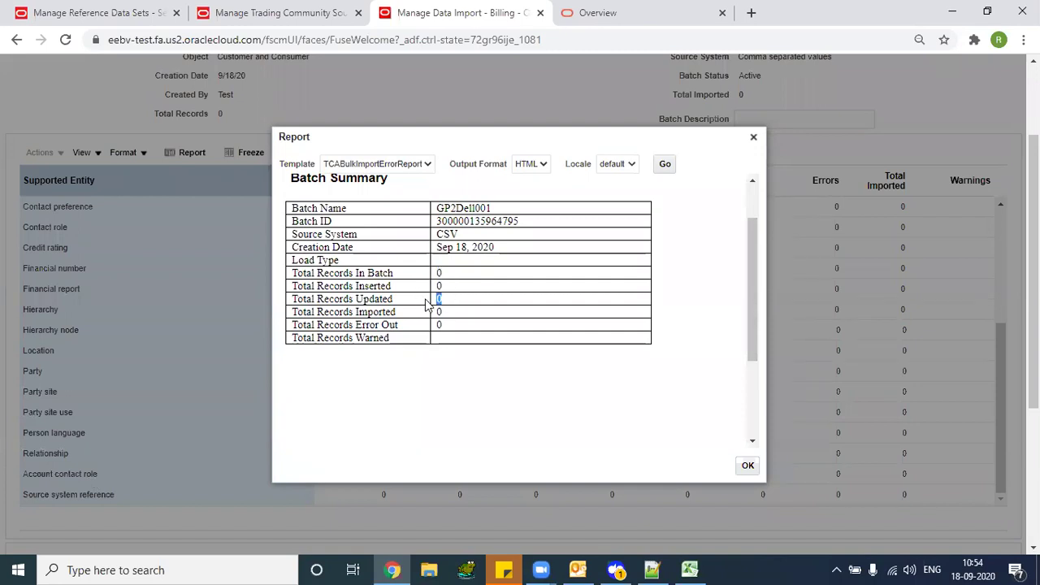
pyautogui.doubleClick(439, 312)
pyautogui.moveTo(745, 275); pyautogui.dragTo(734, 422)
pyautogui.moveTo(376, 276); pyautogui.dragTo(574, 398)
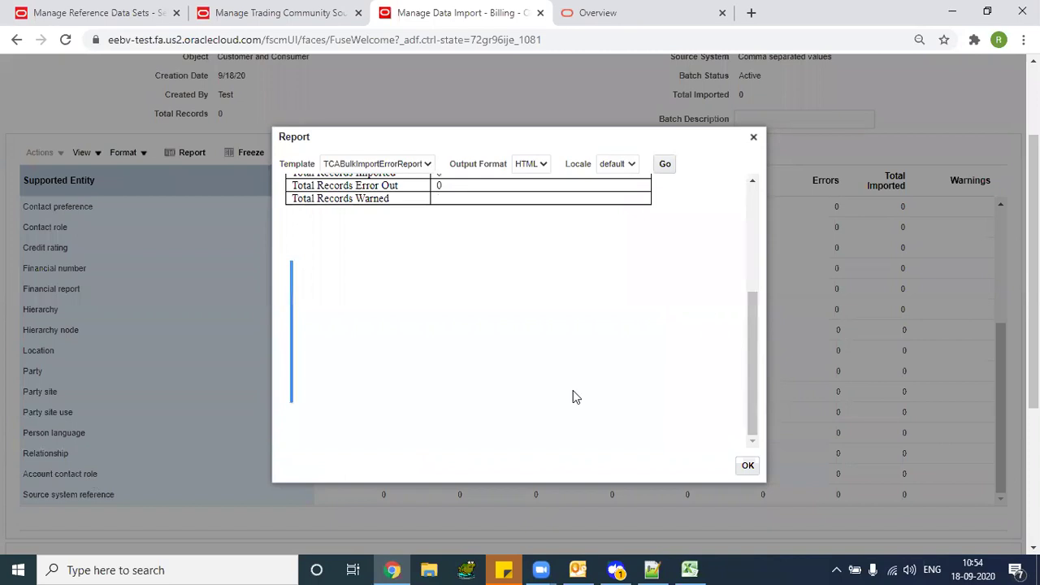
pyautogui.moveTo(302, 265); pyautogui.dragTo(340, 269)
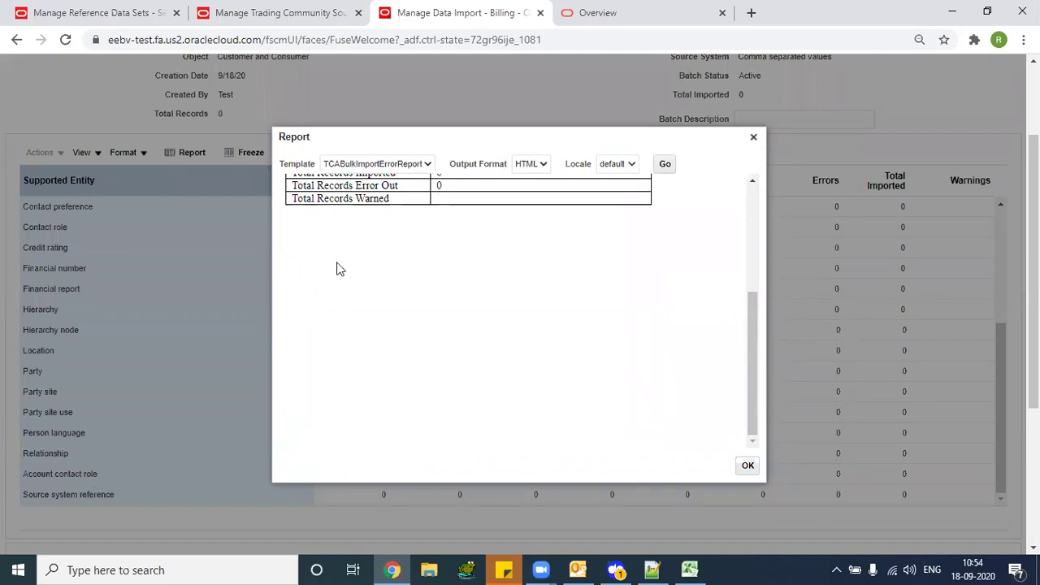
pyautogui.moveTo(286, 248); pyautogui.dragTo(508, 241)
pyautogui.click(753, 137)
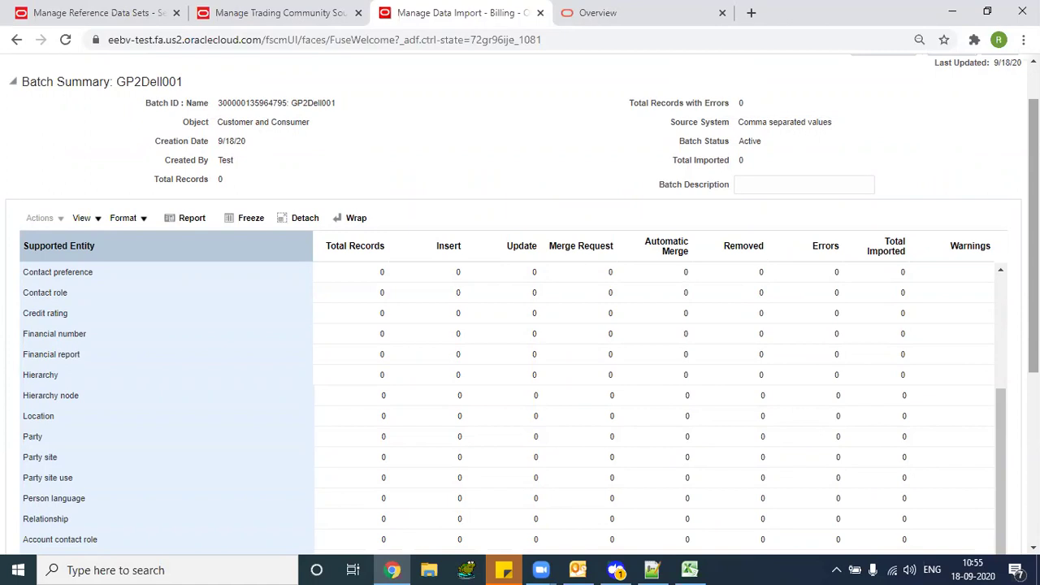
pyautogui.scroll(-4, 713, 494)
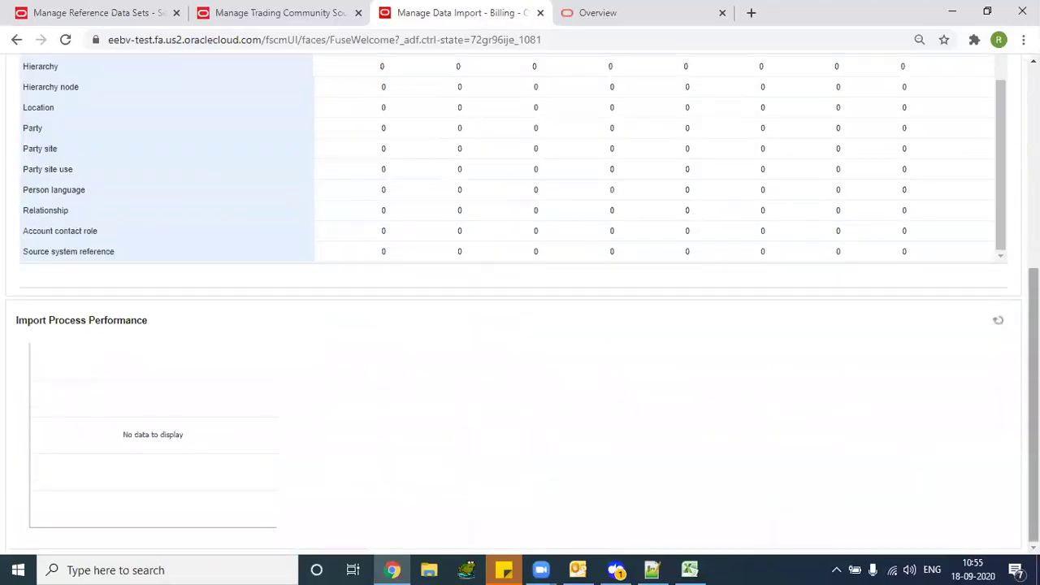
pyautogui.scroll(2, 712, 495)
pyautogui.scroll(2, 966, 411)
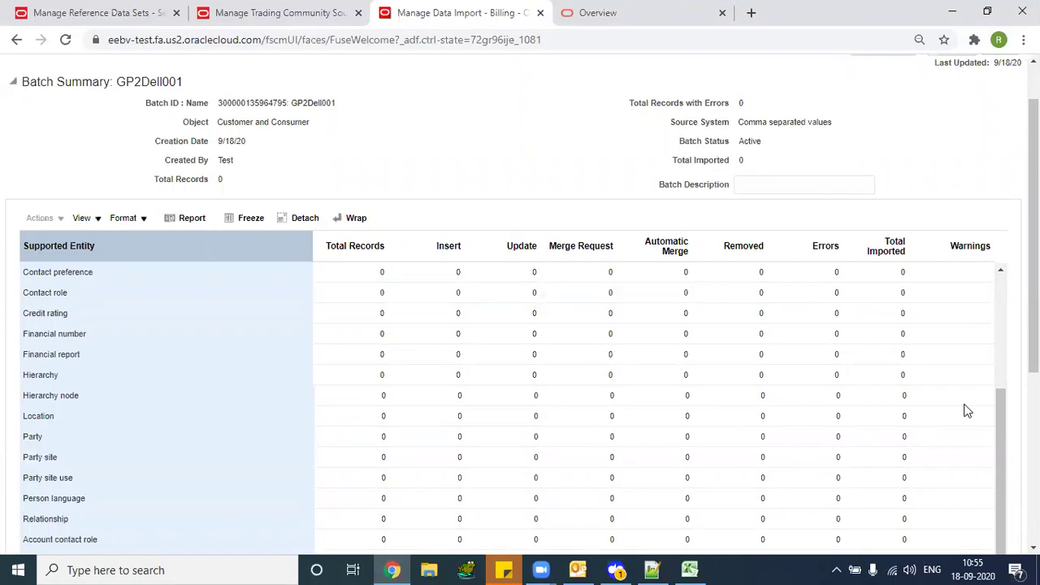
pyautogui.scroll(2, 1034, 243)
pyautogui.scroll(-3, 1033, 244)
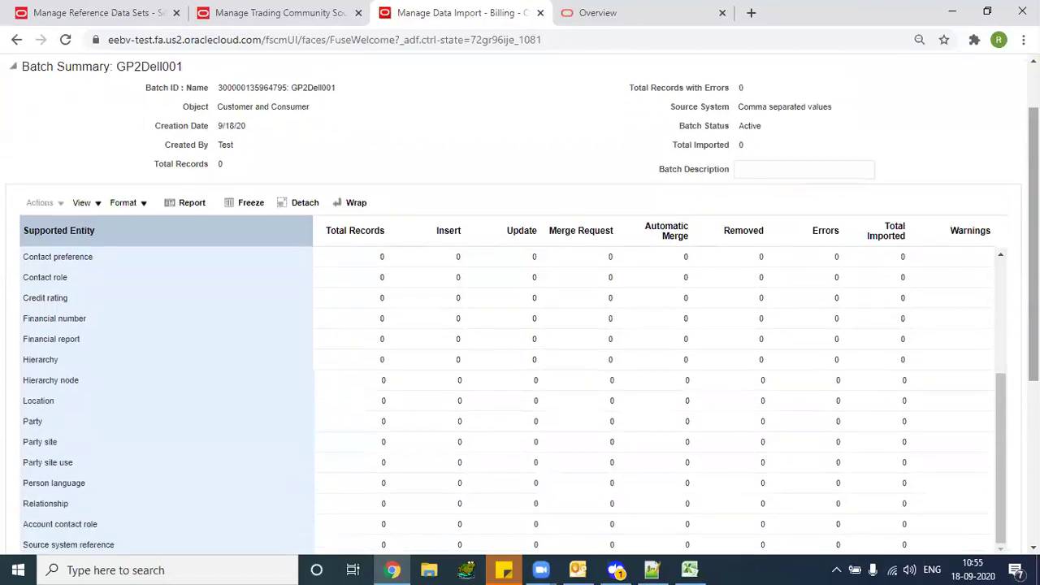
pyautogui.scroll(1, 523, 305)
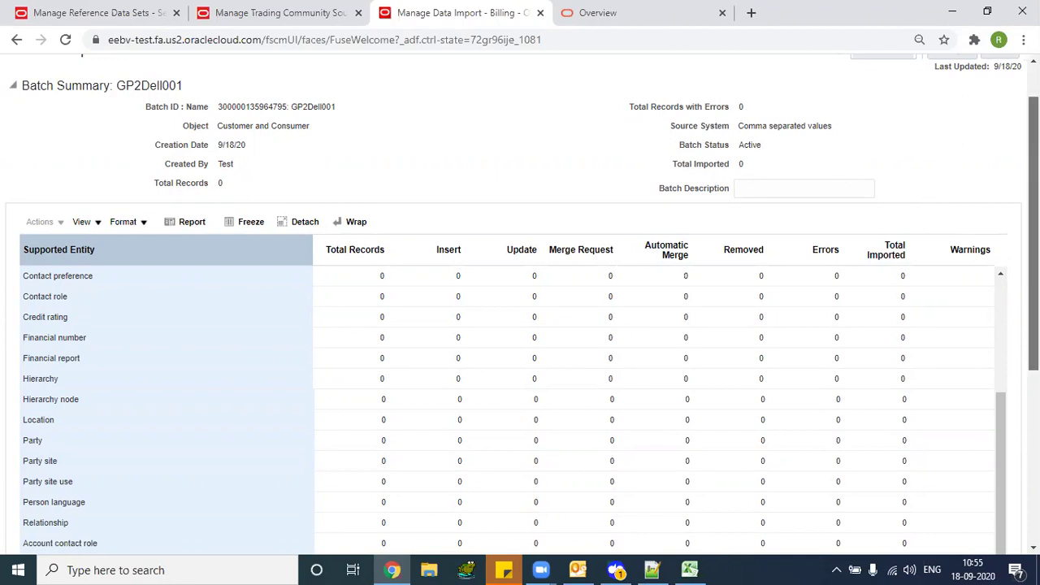
pyautogui.scroll(1, 457, 142)
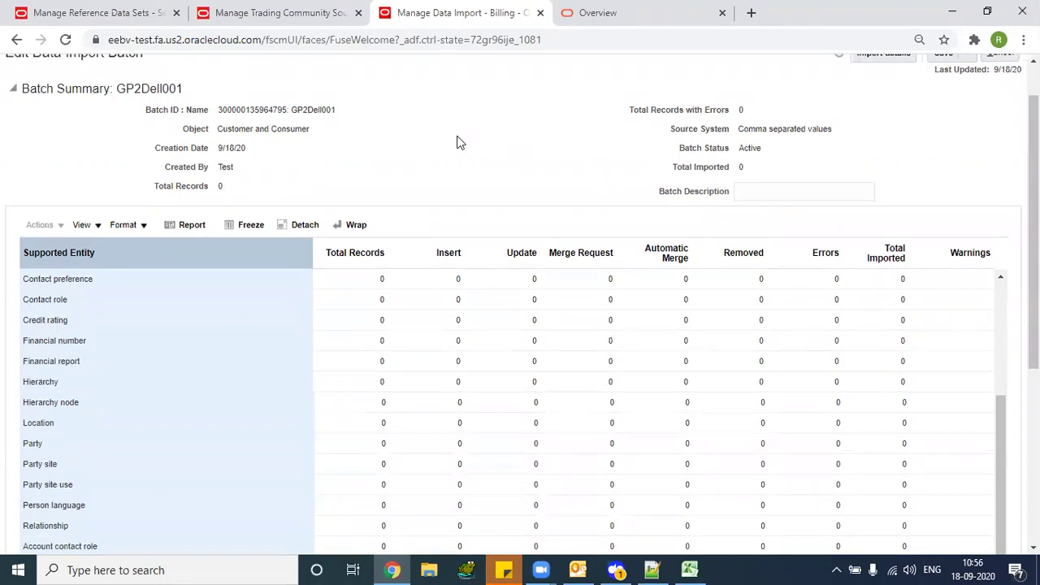
# Highlight the batch ID of GP2Dell001 in the batch summary and return to the top of the page
pyautogui.doubleClick(229, 109)
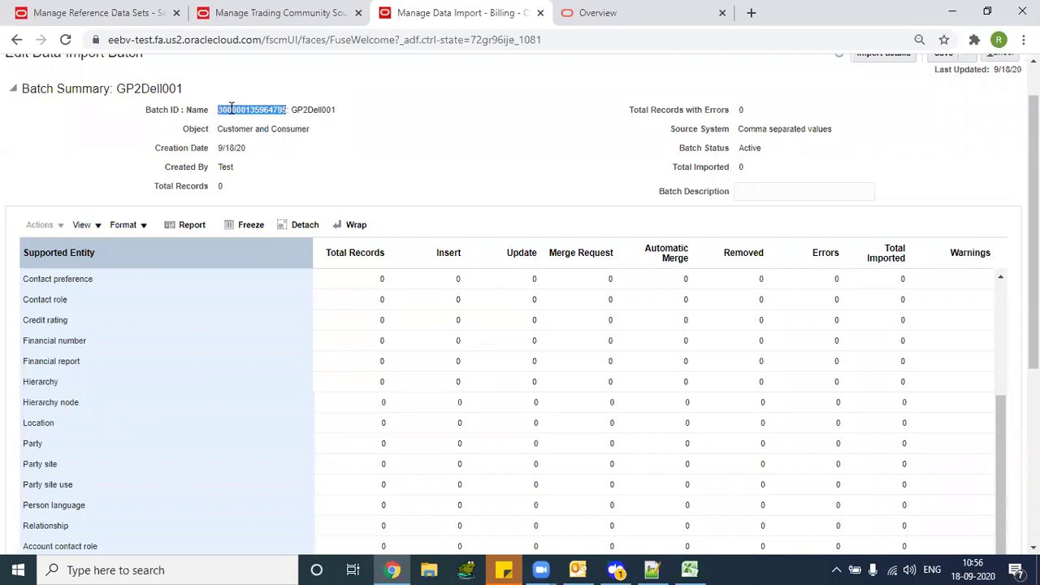
pyautogui.click(511, 197)
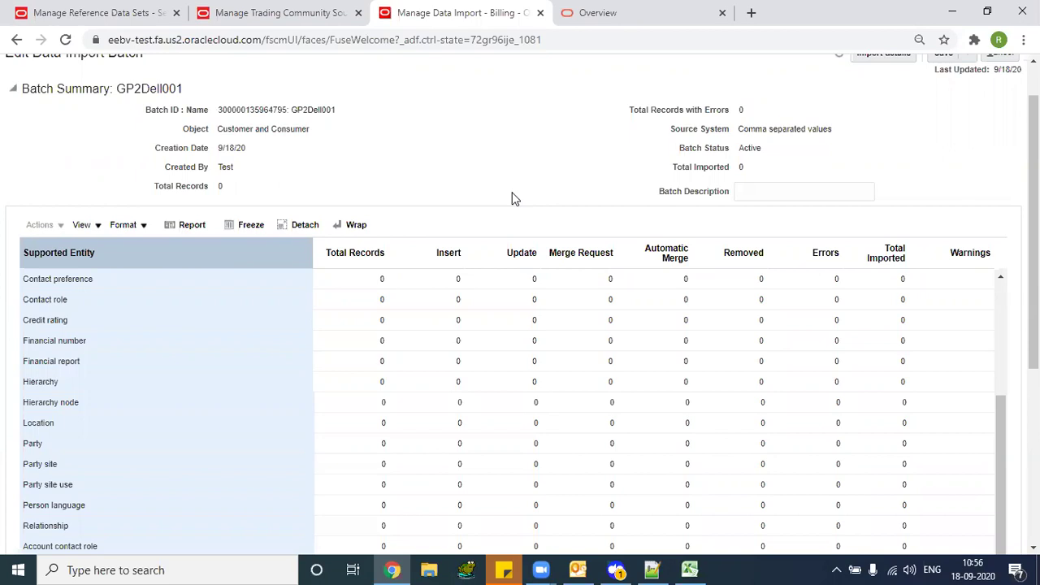
pyautogui.scroll(1, 933, 167)
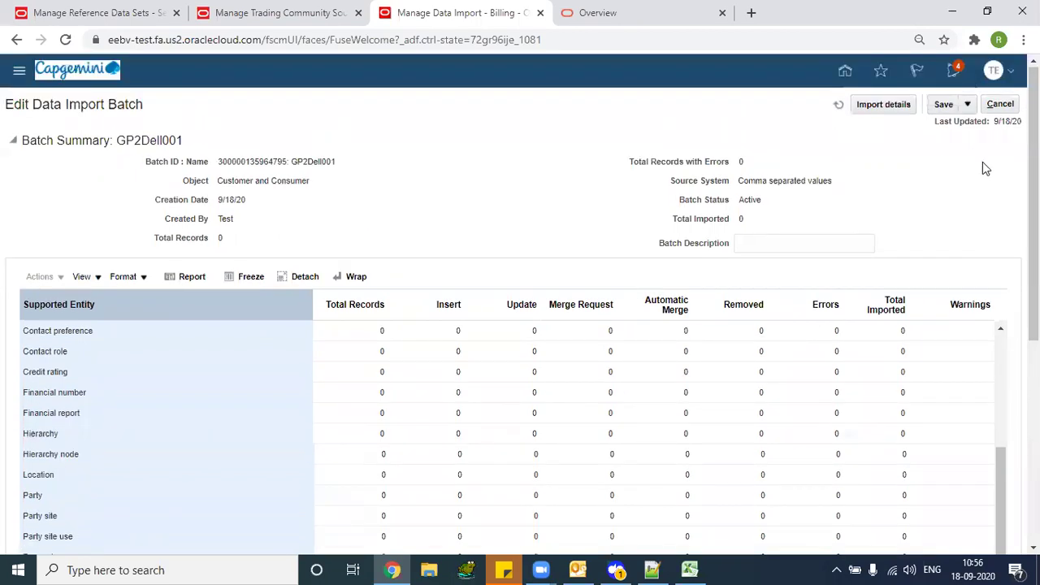
# Switch to Excel and close the CustomerImportTemplate (3) workbook without saving its changes
pyautogui.click(689, 569)
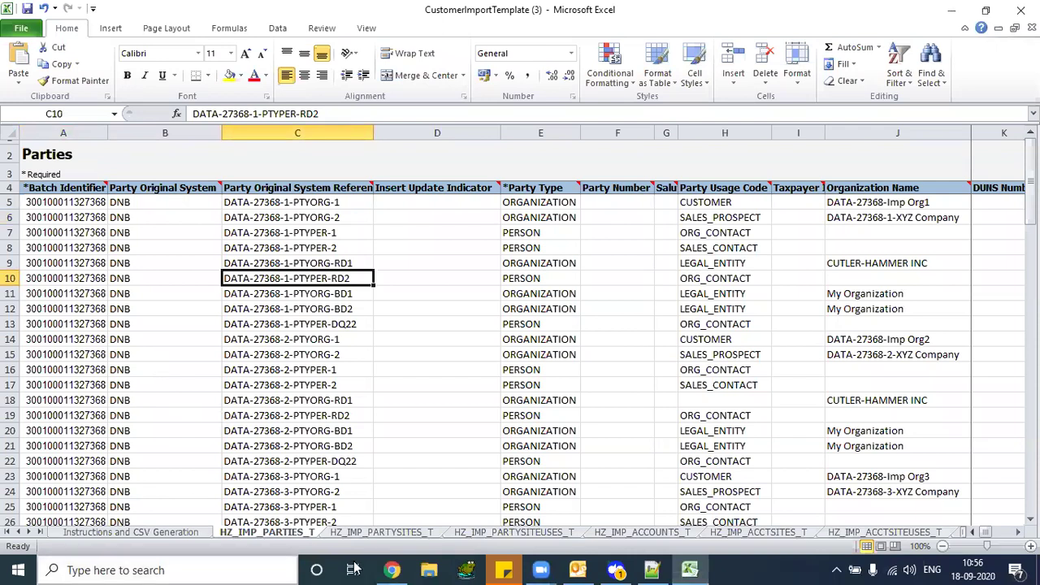
pyautogui.click(168, 307)
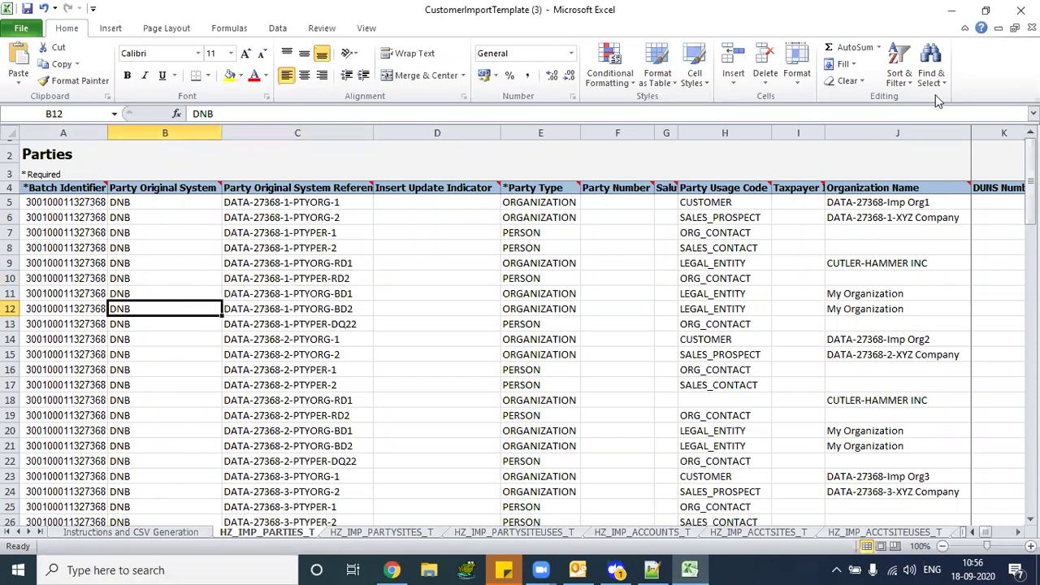
pyautogui.click(1021, 10)
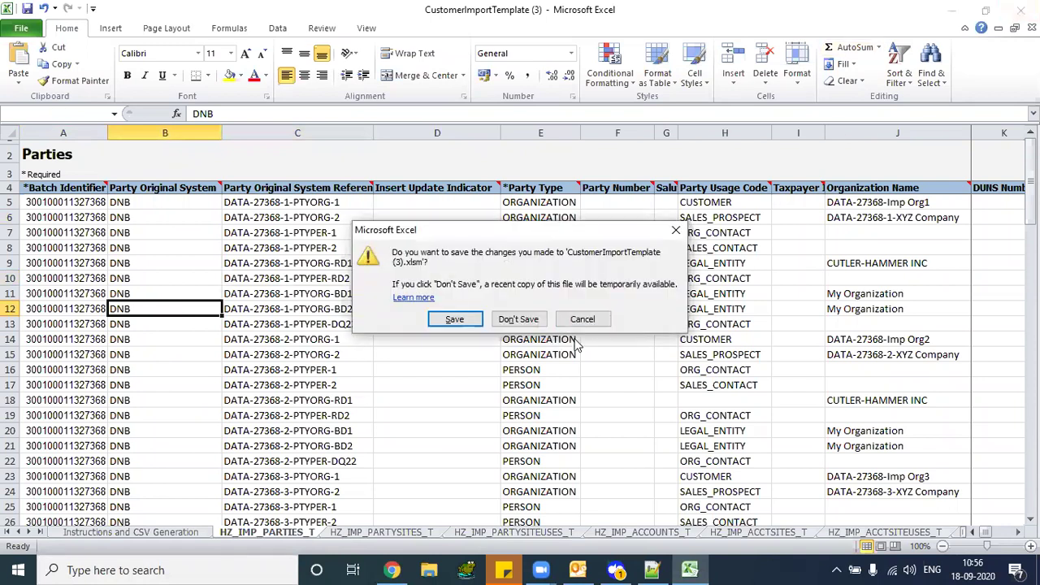
pyautogui.click(519, 318)
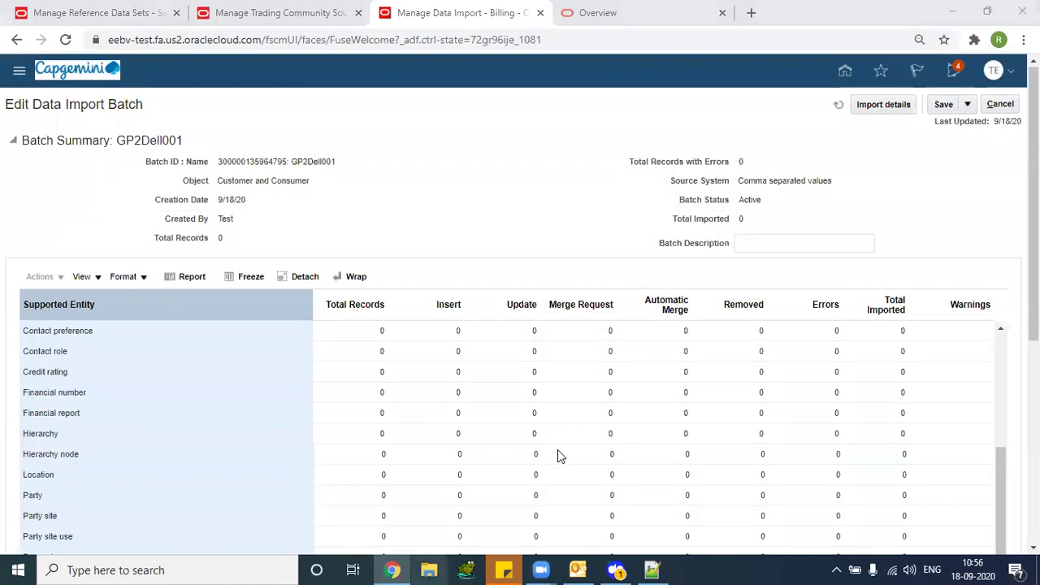
# Open the Downloads folder in File Explorer and copy the CustomerImportTemplate (3) file
pyautogui.press('super+e')
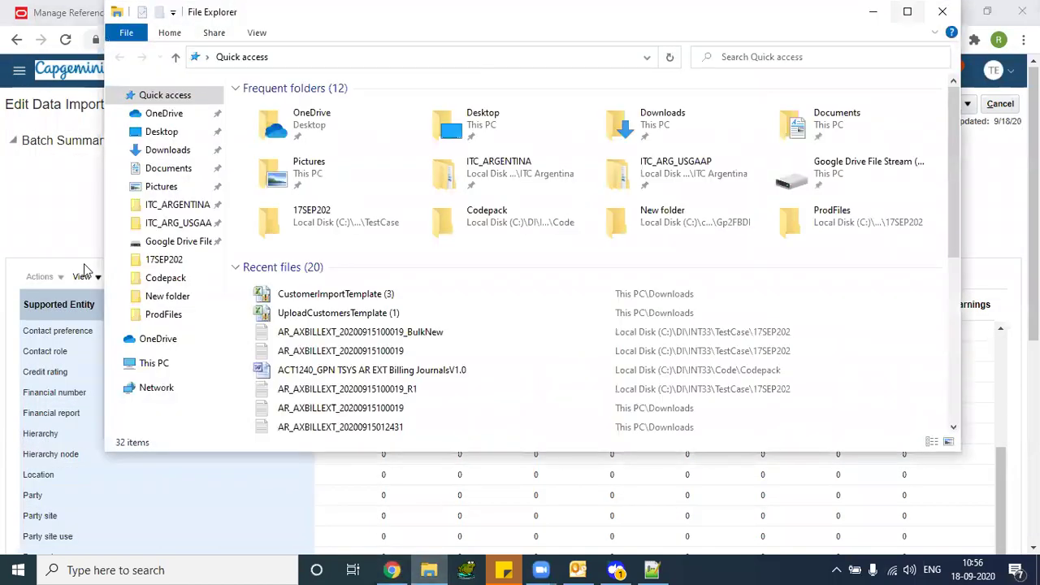
pyautogui.press('super+Up')
pyautogui.click(62, 143)
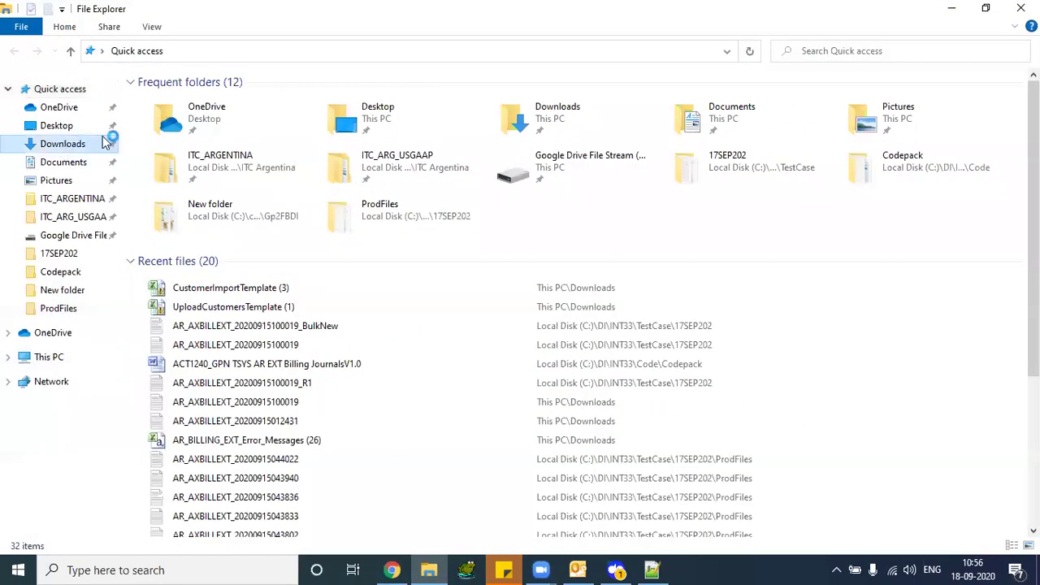
pyautogui.click(198, 123)
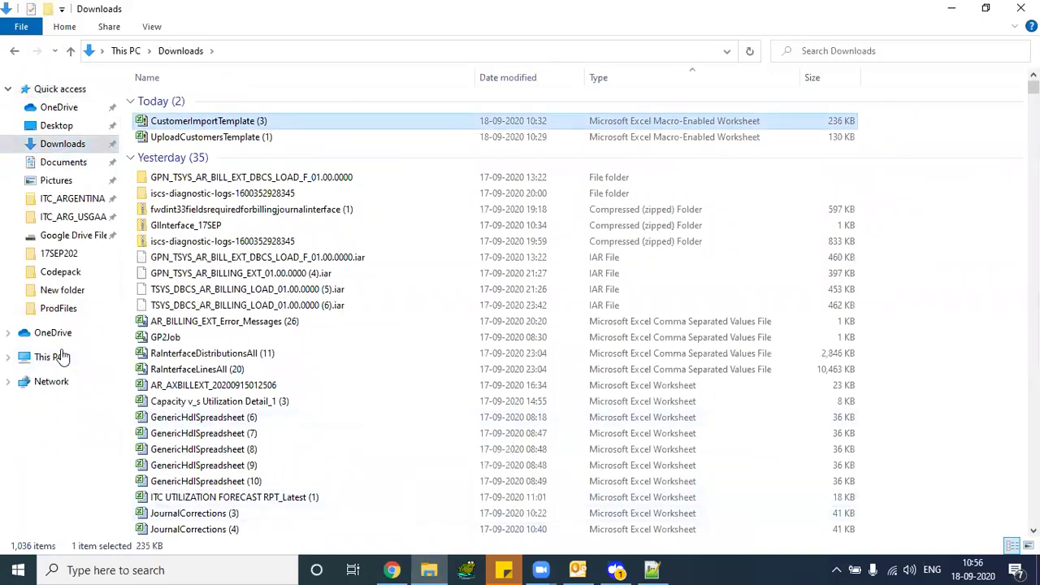
# Go to the ARCustomer folder inside the class folder on Local Disk (C:)
pyautogui.click(58, 253)
pyautogui.click(195, 51)
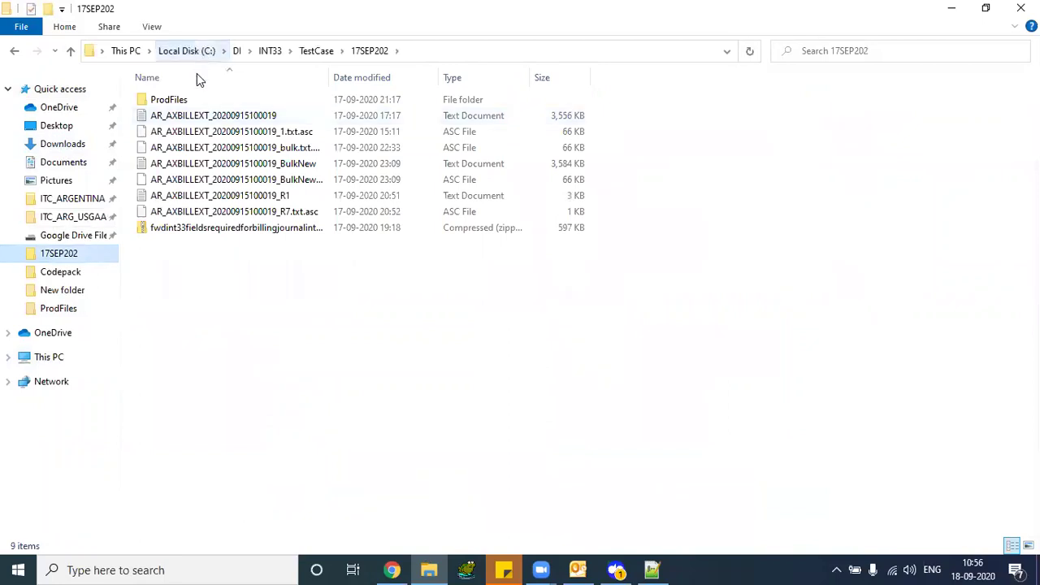
pyautogui.doubleClick(181, 116)
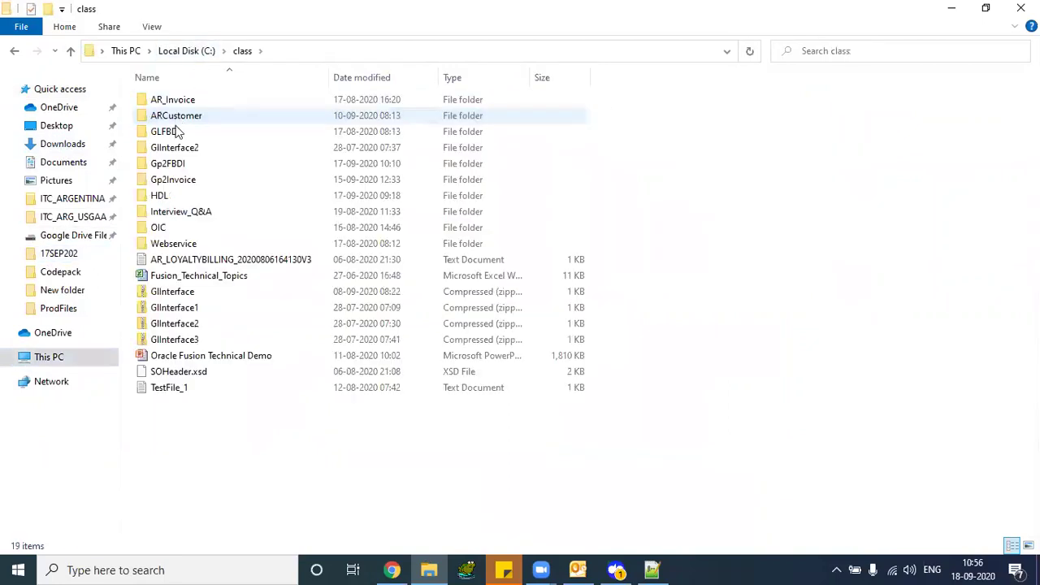
pyautogui.doubleClick(177, 116)
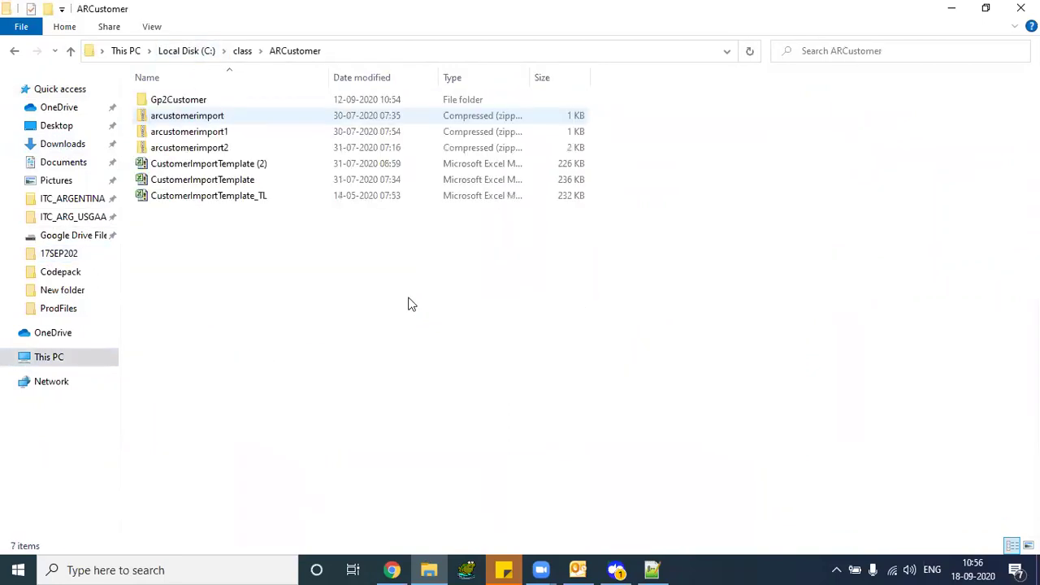
# Create a new folder named GP3Customer inside the ARCustomer folder
pyautogui.rightClick(282, 321)
pyautogui.moveTo(414, 501)
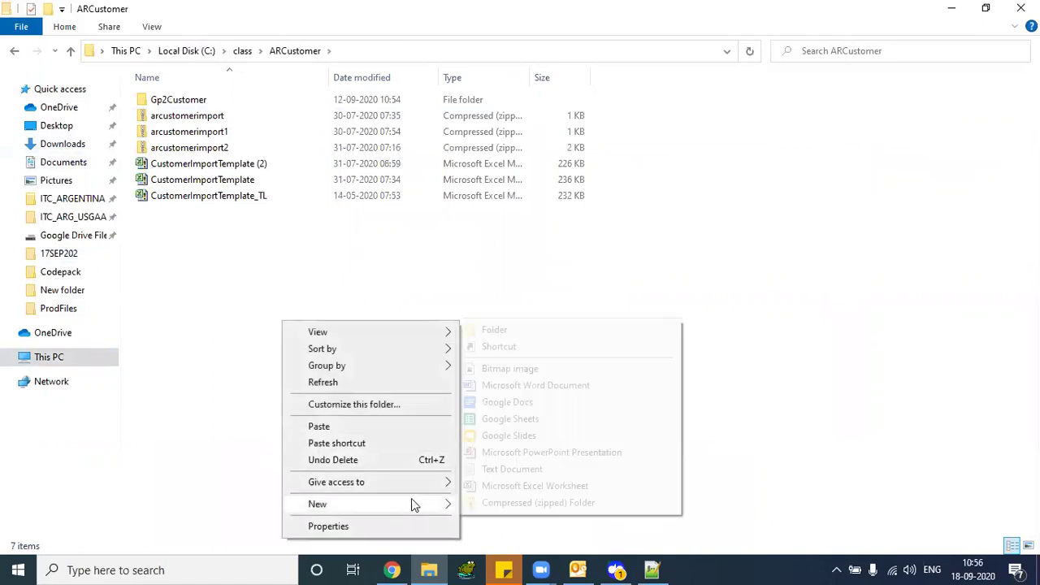
pyautogui.click(499, 332)
pyautogui.write('GP3Customer')
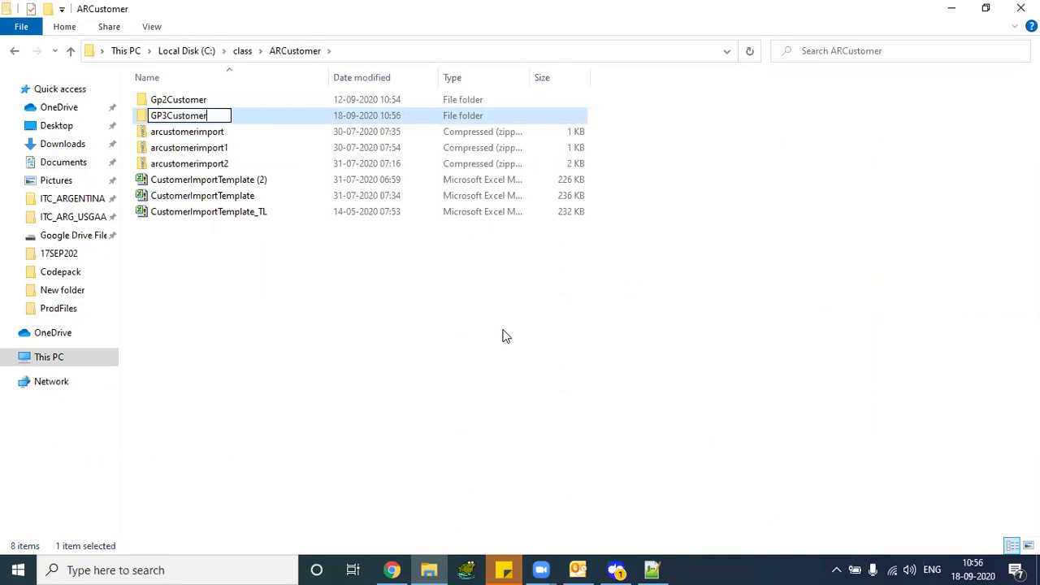
pyautogui.press('Return')
# Open the GP3Customer folder and paste the copied CustomerImportTemplate (3) file into it
pyautogui.press('Return')
pyautogui.hotkey('ctrl', 'v')
pyautogui.click(301, 221)
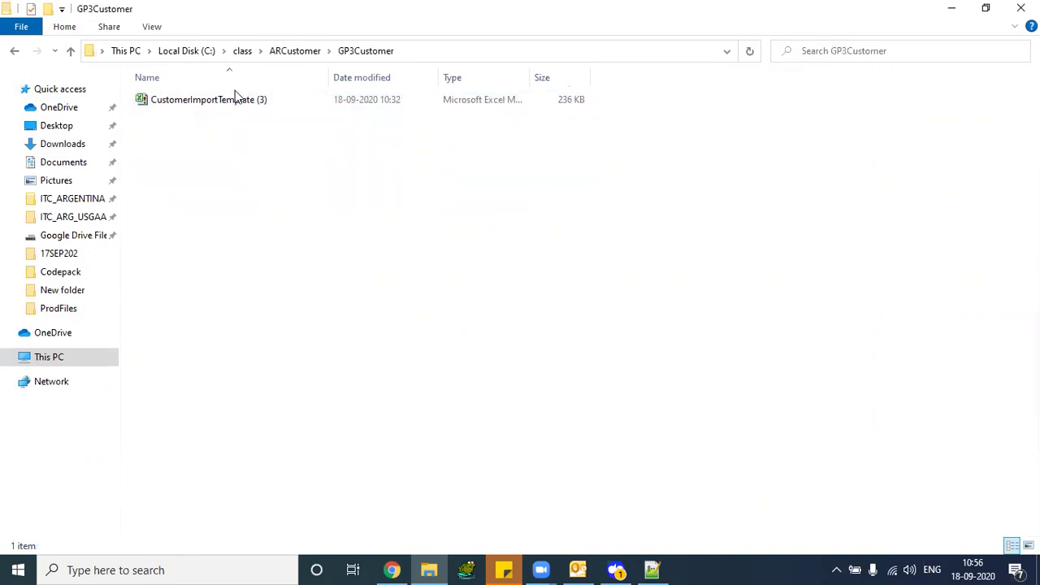
# Rename the pasted template as CustomerImportTemplate_reference and open it in Excel
pyautogui.press('BackSpace')
pyautogui.press('Return')
pyautogui.press('F2')
pyautogui.press('End')
pyautogui.press('BackSpace')
pyautogui.press('BackSpace')
pyautogui.press('BackSpace')
pyautogui.write('_reference')
pyautogui.press('Return')
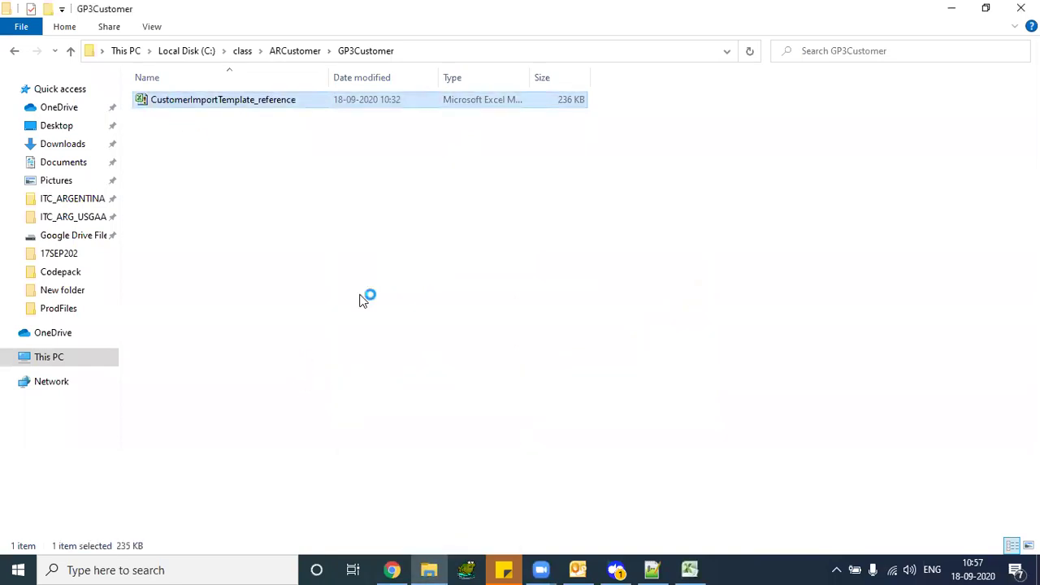
# Make a backup copy of the template in the GP3Customer folder, named CustomerImportTemplate_reference_bkp
pyautogui.hotkey('ctrl', 'v')
pyautogui.press('F2')
pyautogui.press('End')
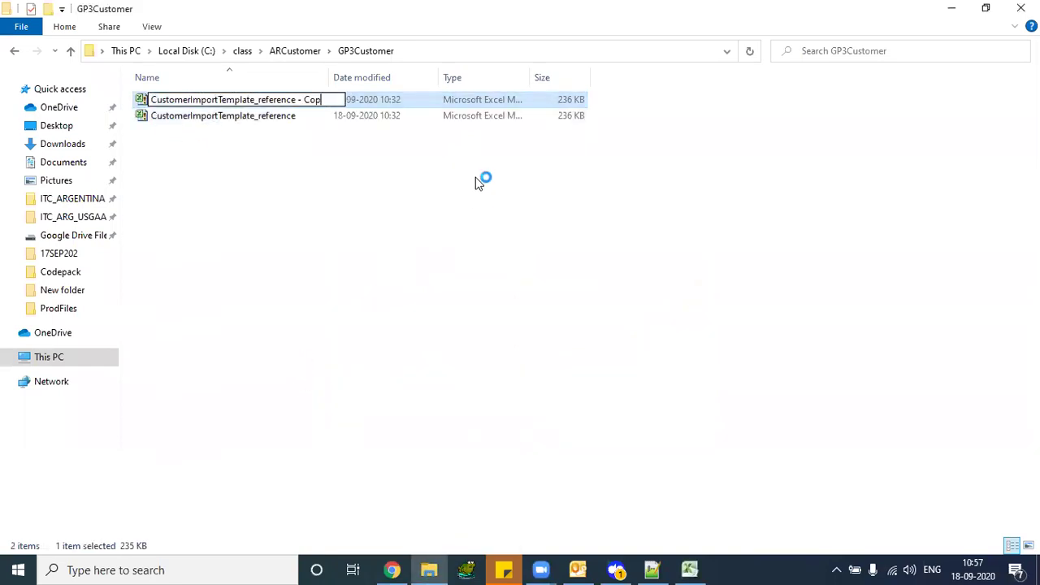
pyautogui.hotkey('alt', 'Tab')
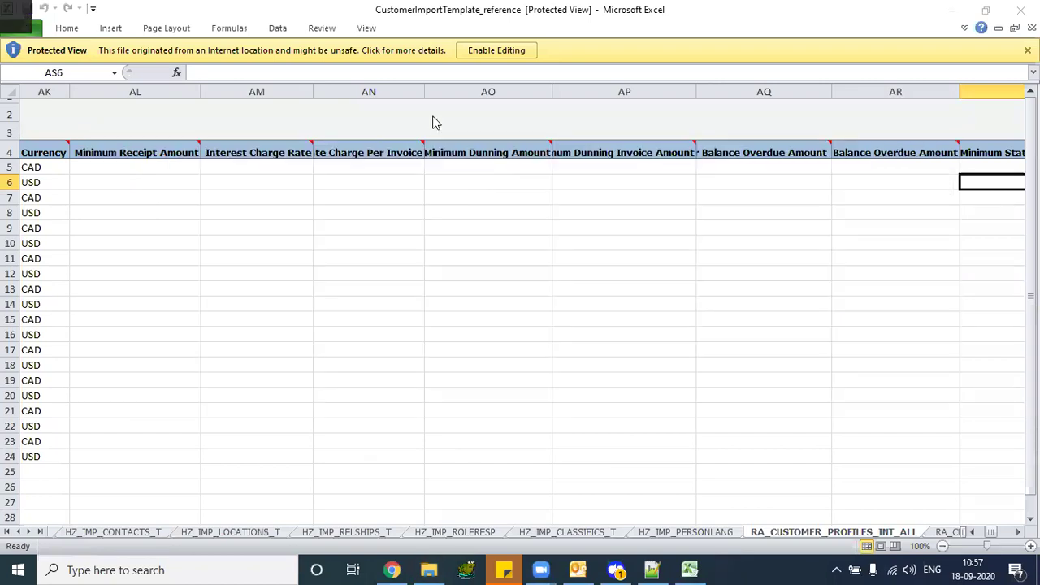
pyautogui.hotkey('alt', 'Tab')
pyautogui.hotkey('alt', 'Tab')
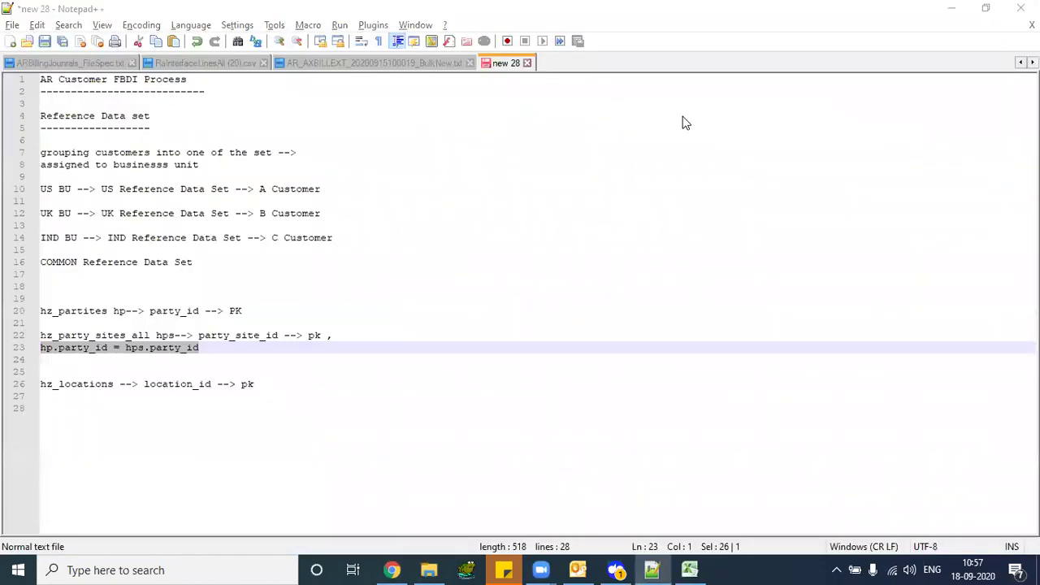
pyautogui.hotkey('alt', 'Tab')
pyautogui.press('Tab')
pyautogui.click(303, 99)
pyautogui.press('End')
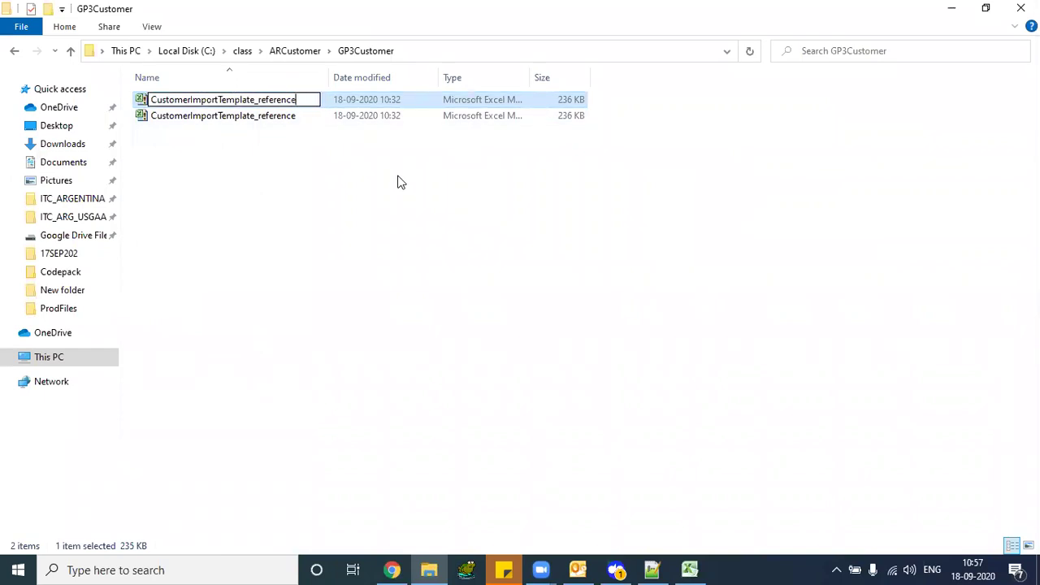
pyautogui.write('_bkp')
pyautogui.press('Return')
# Switch to Excel, enable editing of CustomerImportTemplate_reference and display its HZ_IMP_PARTIES_T sheet
pyautogui.click(288, 102)
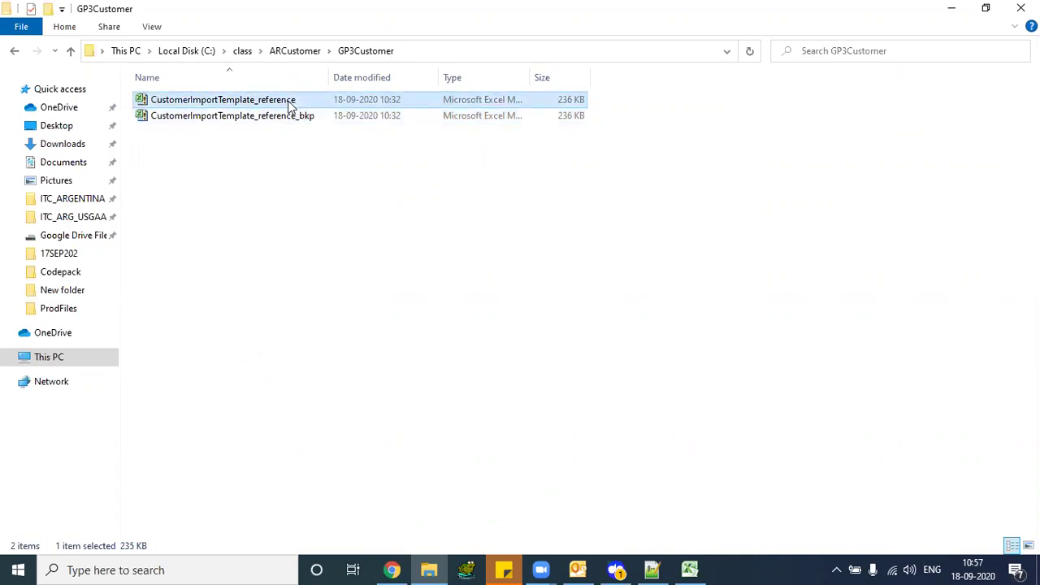
pyautogui.click(689, 569)
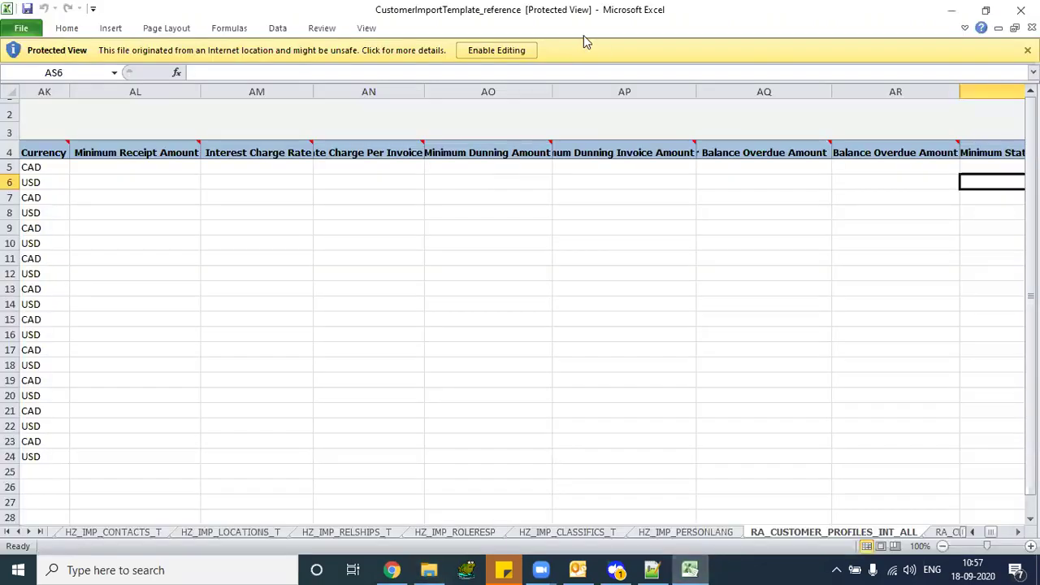
pyautogui.click(499, 49)
pyautogui.click(288, 117)
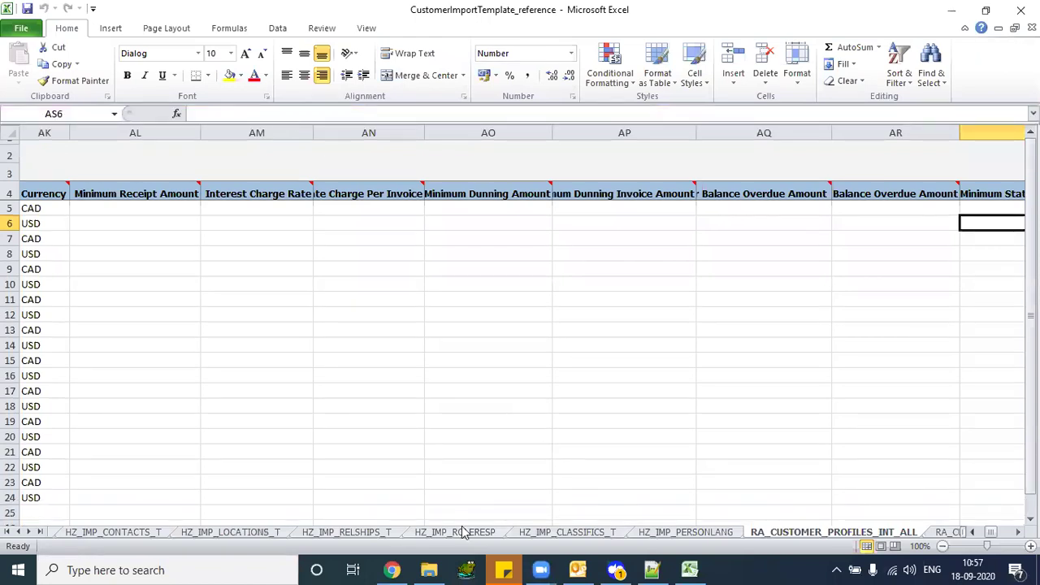
pyautogui.scroll(3, 463, 531)
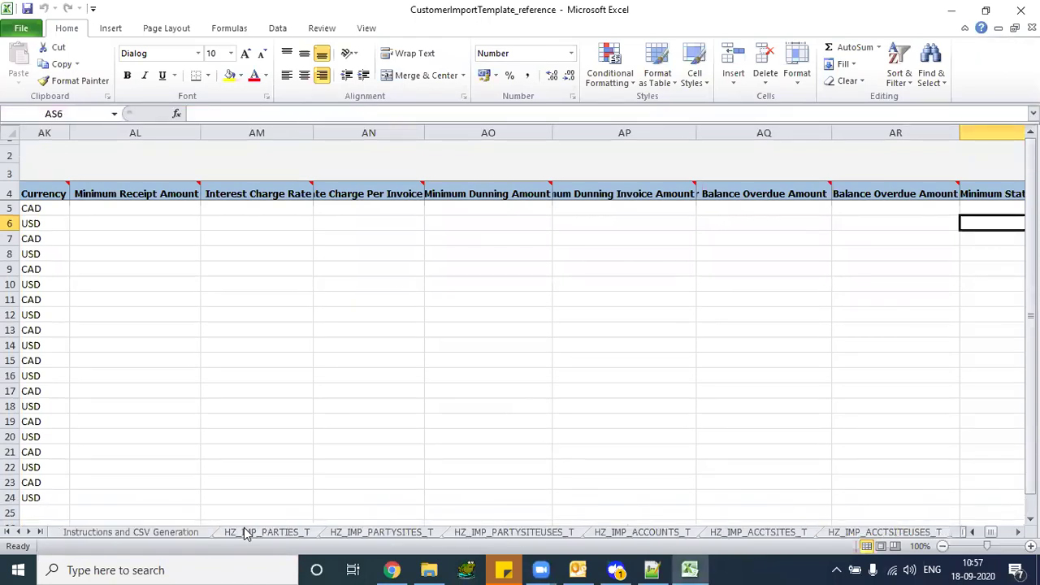
pyautogui.click(307, 533)
# Switch to the browser, leave the GP2Dell001 batch and the data import batch list, and return to the Billing transactions page
pyautogui.click(391, 570)
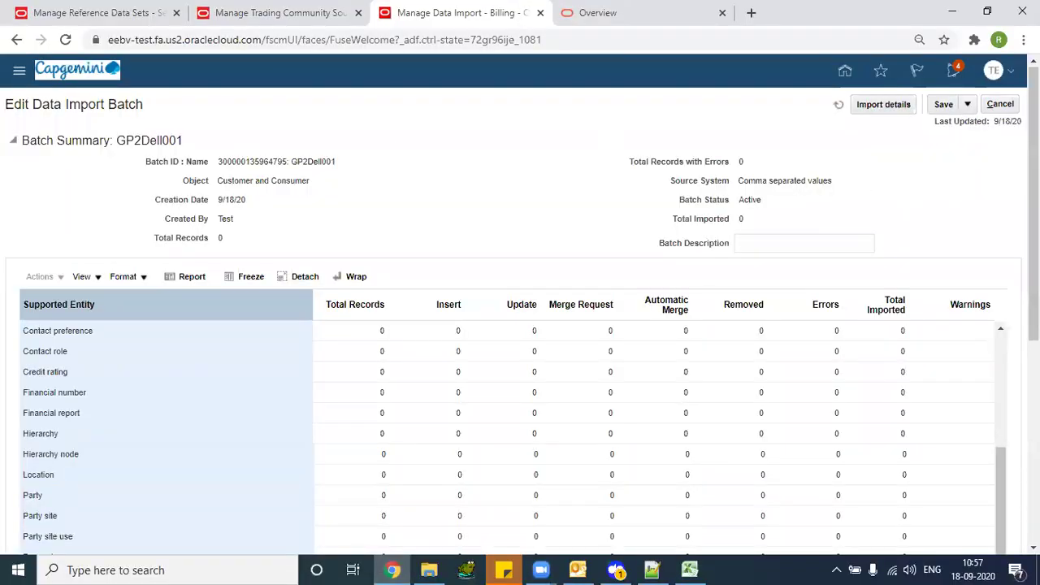
pyautogui.click(998, 106)
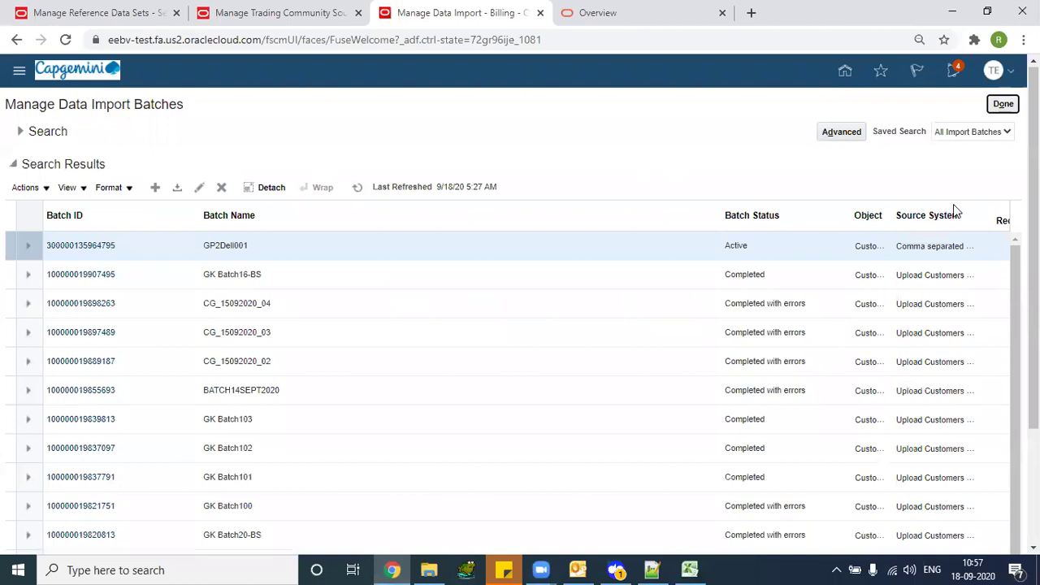
pyautogui.click(1003, 104)
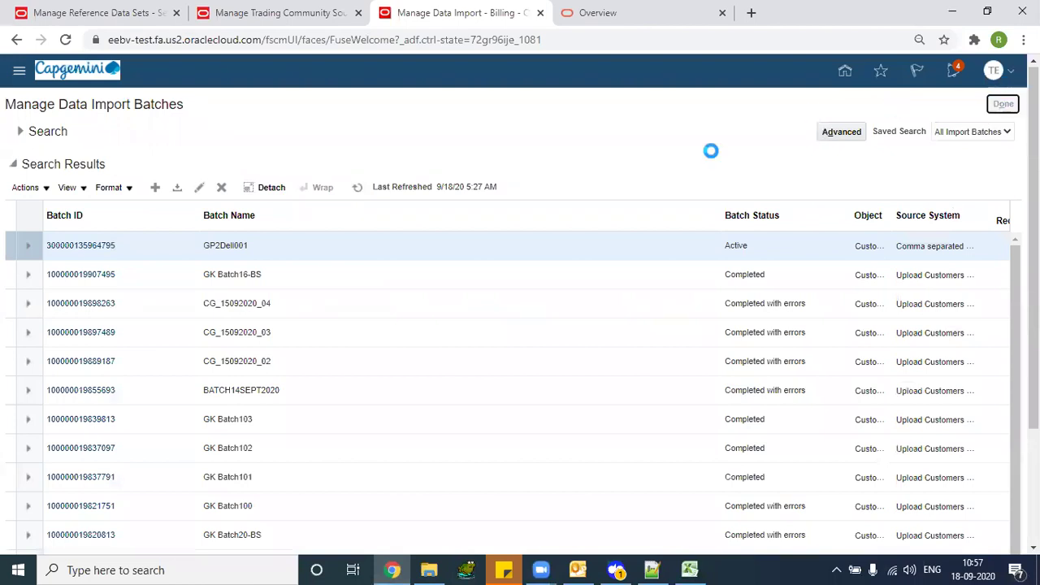
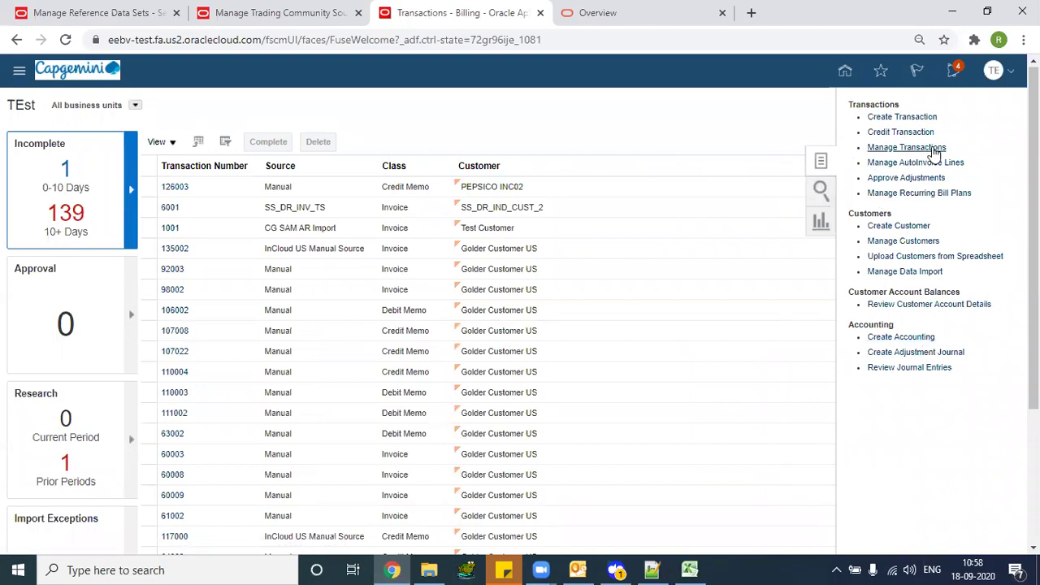
pyautogui.click(578, 116)
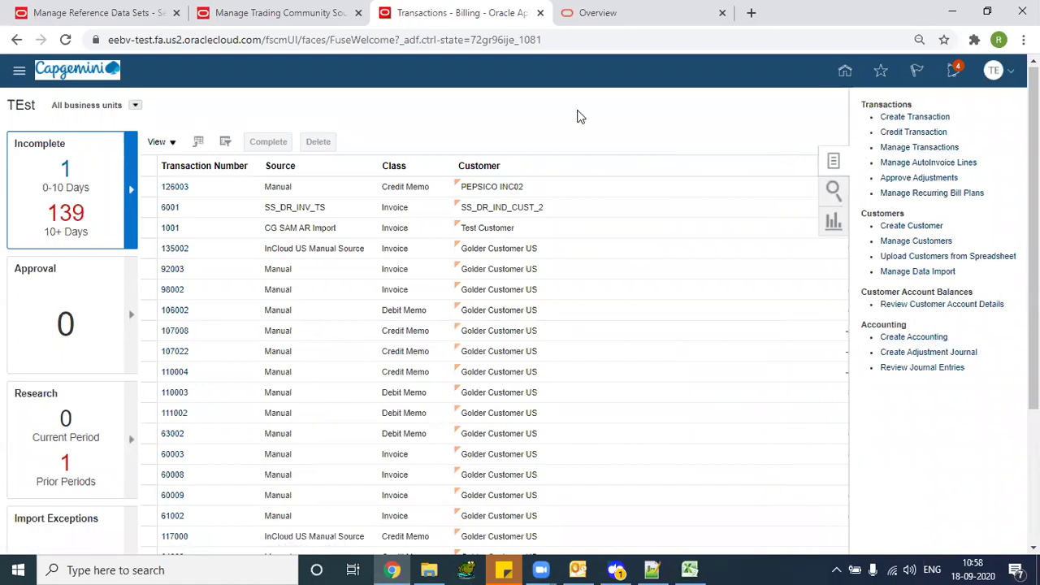
# Switch to Excel and clear all sample records in rows 5 to 94 of the HZ_IMP_PARTIES_T sheet
pyautogui.click(688, 569)
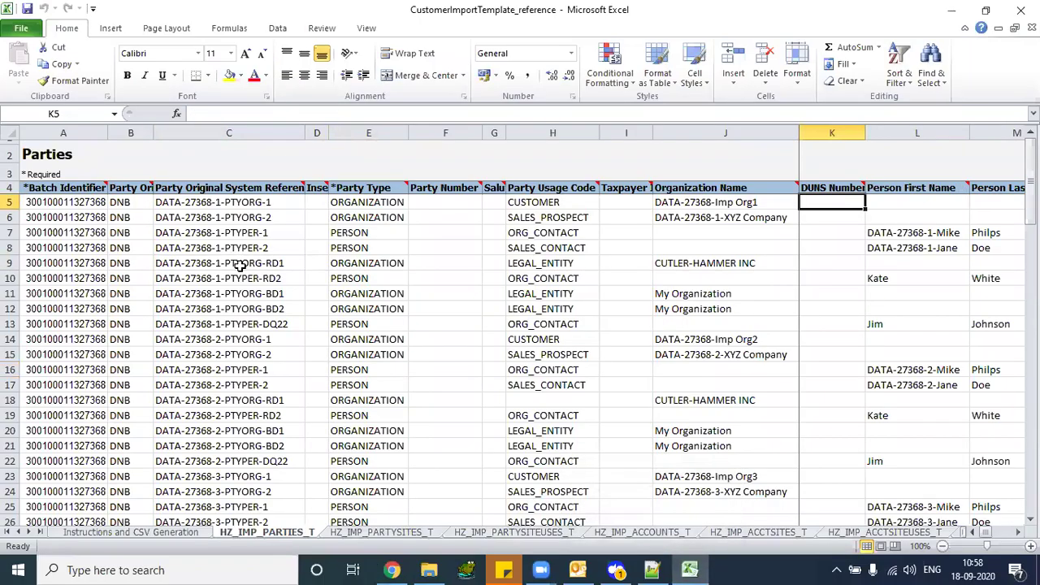
pyautogui.click(23, 203)
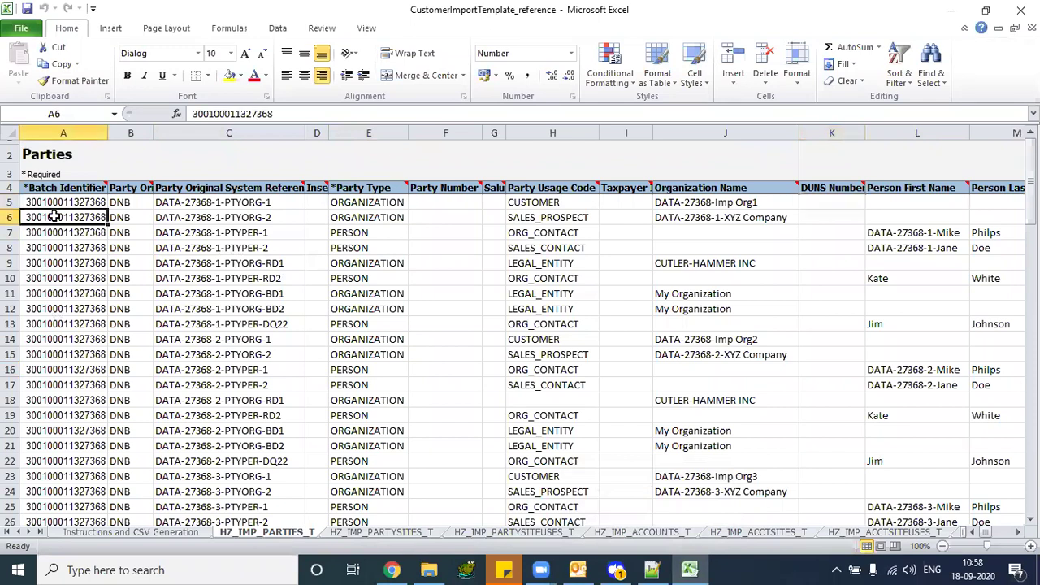
pyautogui.press('Down')
pyautogui.click(12, 201)
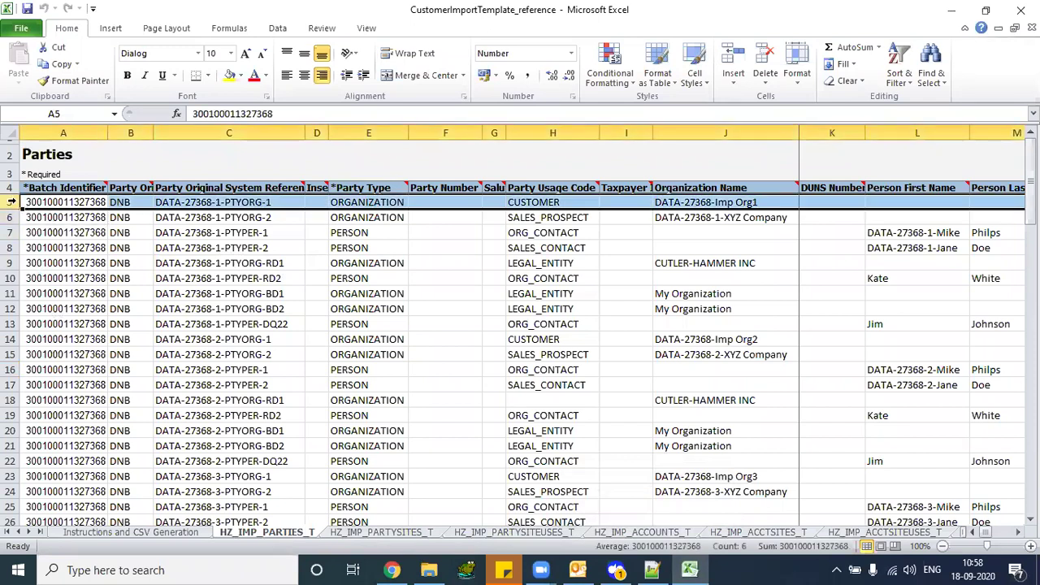
pyautogui.hotkey('ctrl', 'shift', 'Down')
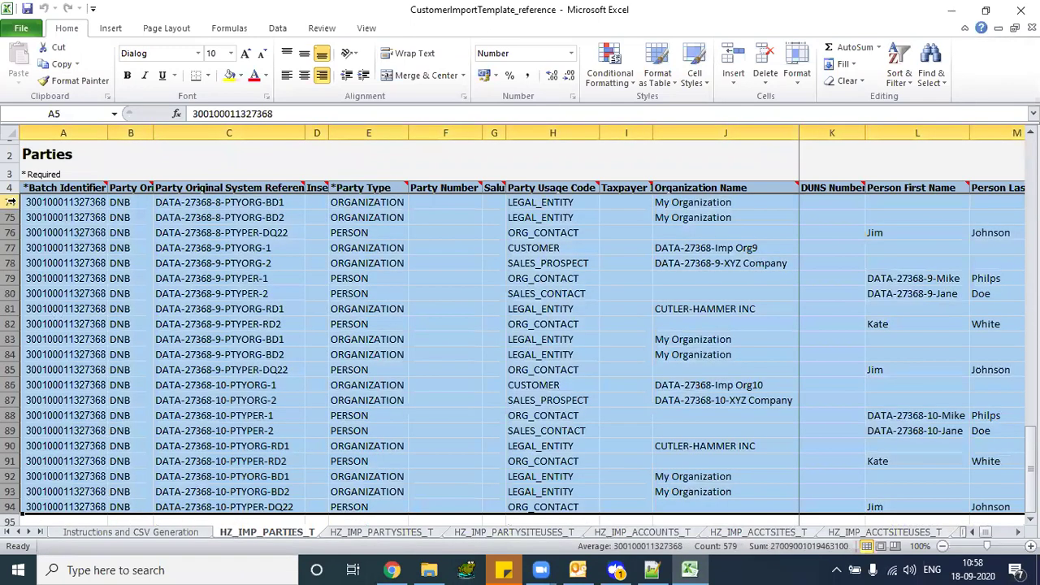
pyautogui.press('Delete')
pyautogui.click(296, 263)
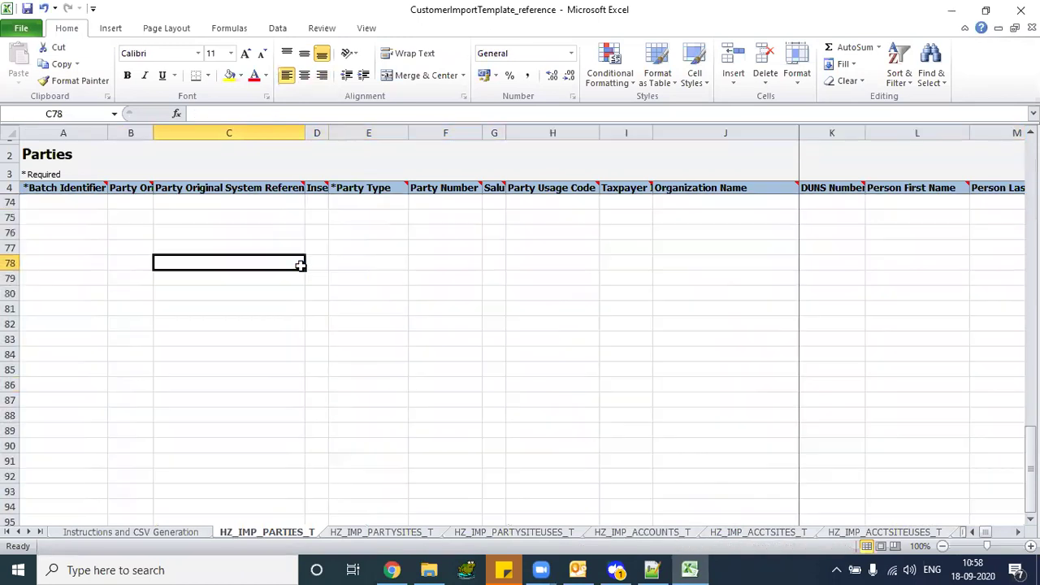
# Clear the sample party site records in rows 5 to 14 of the HZ_IMP_PARTYSITES_T sheet
pyautogui.click(375, 532)
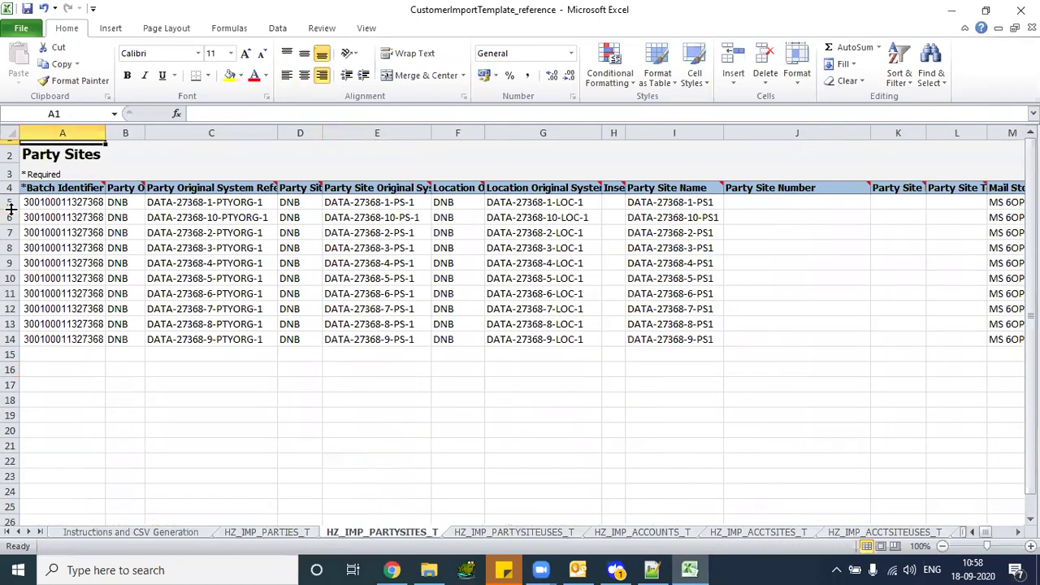
pyautogui.click(120, 233)
pyautogui.hotkey('ctrl', 'Home')
pyautogui.click(11, 201)
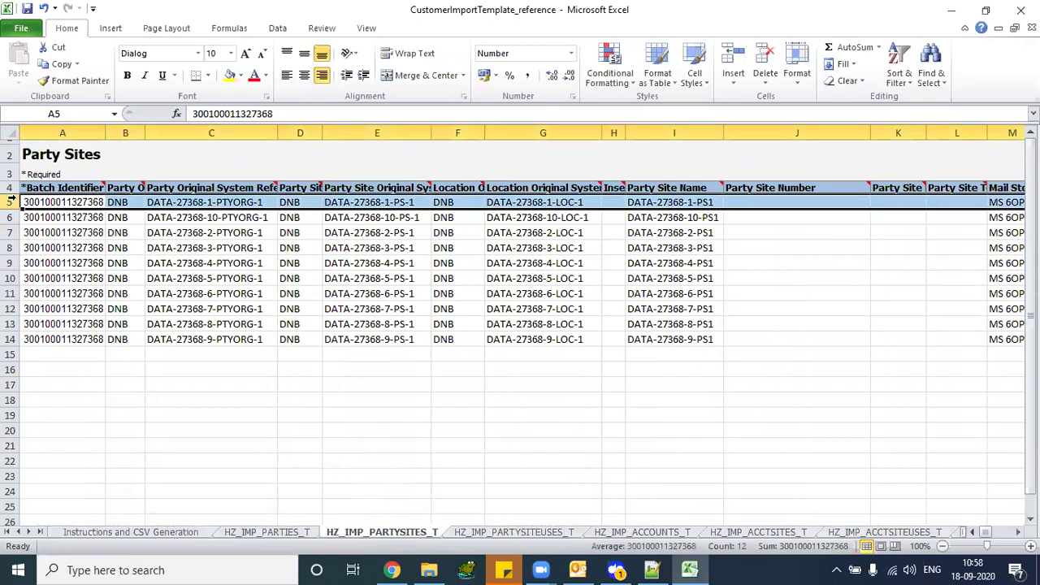
pyautogui.moveTo(12, 200); pyautogui.dragTo(11, 339)
pyautogui.press('Delete')
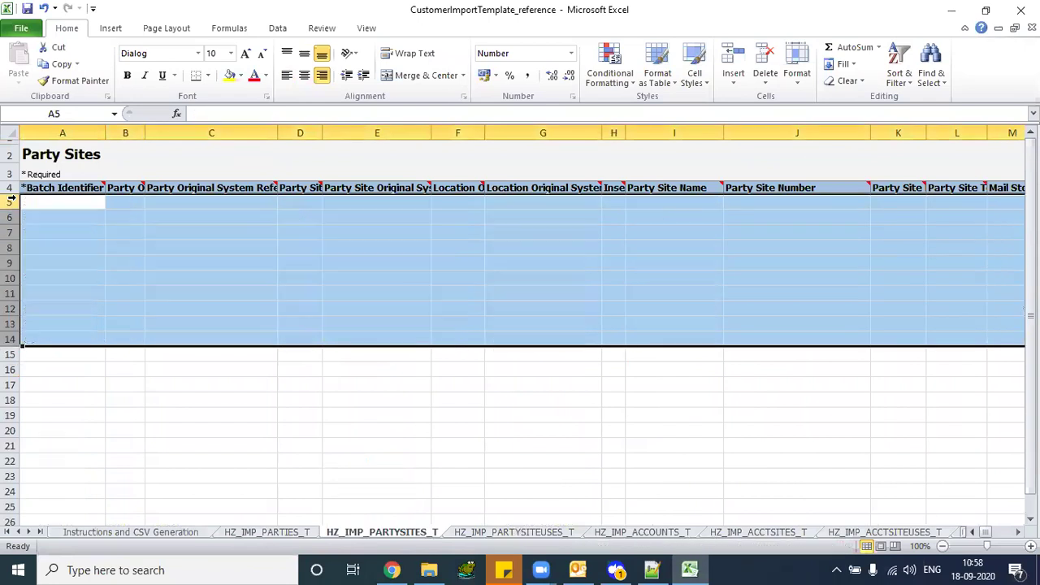
# Clear the sample party site use records in rows 5 to 14 of the HZ_IMP_PARTYSITEUSES_T sheet
pyautogui.click(511, 532)
pyautogui.moveTo(11, 200); pyautogui.dragTo(11, 340)
pyautogui.press('Delete')
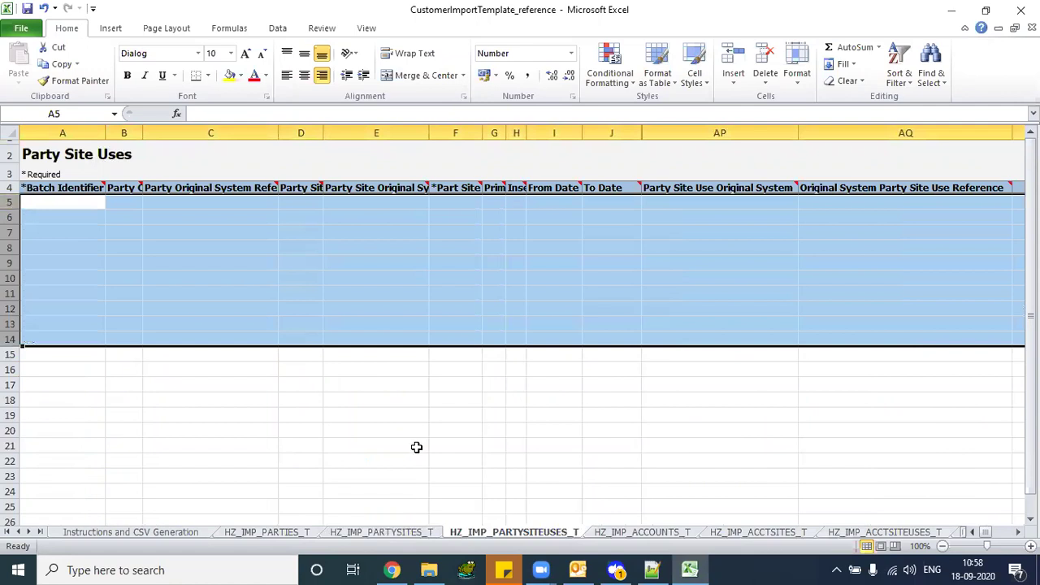
# Clear the sample customer account records in rows 5 to 24 of the HZ_IMP_ACCOUNTS_T sheet
pyautogui.click(642, 532)
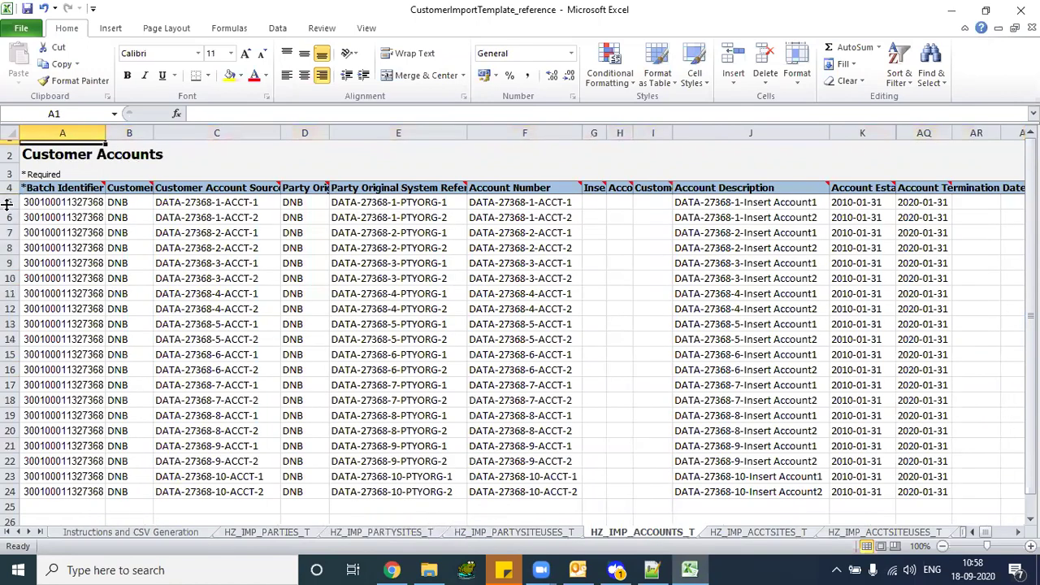
pyautogui.click(12, 202)
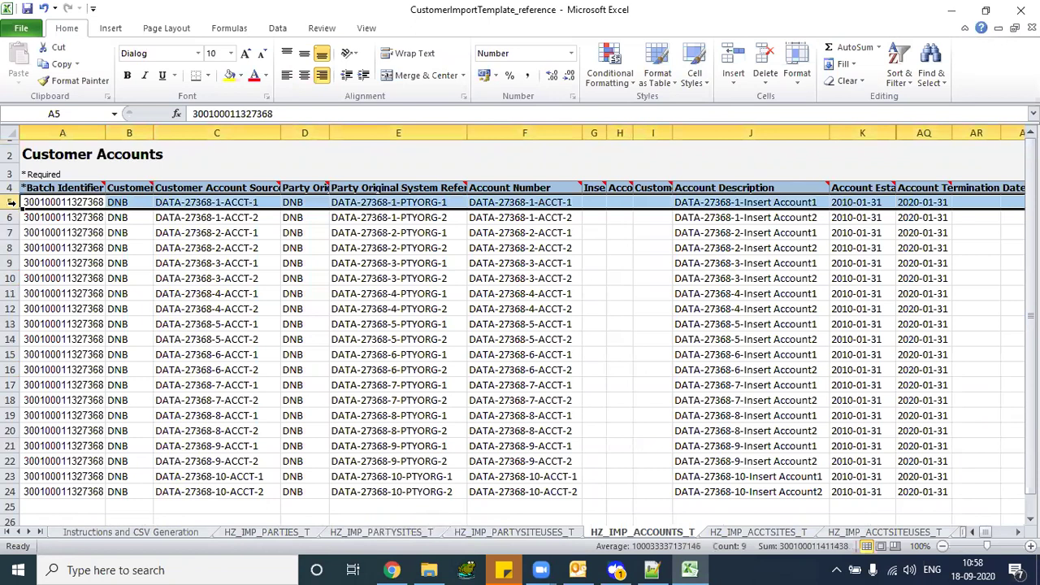
pyautogui.hotkey('ctrl', 'shift', 'Down')
pyautogui.press('Delete')
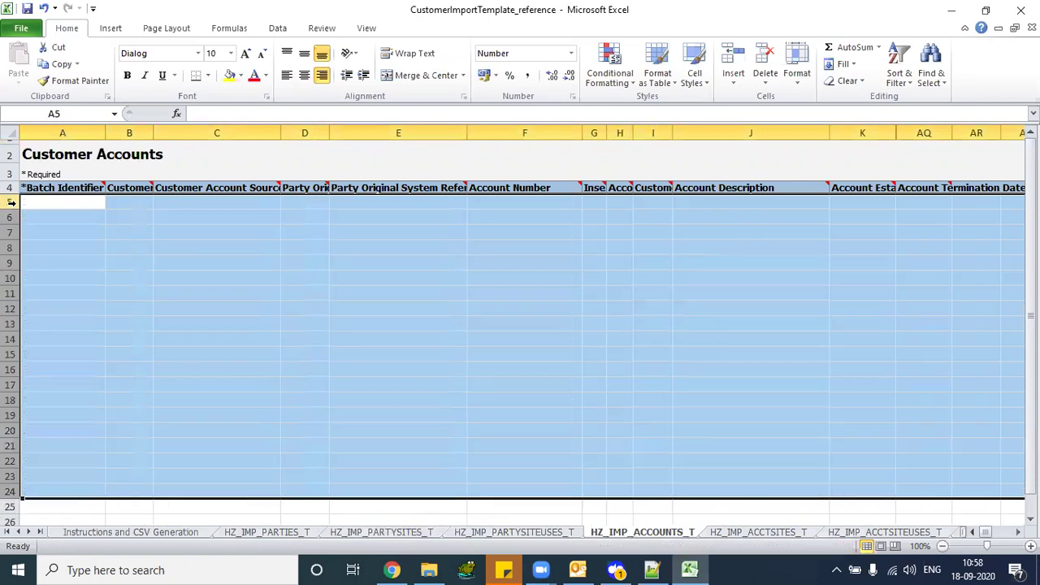
# Clear the sample customer account site records in rows 5 to 14 of the HZ_IMP_ACCTSITES_T sheet
pyautogui.click(757, 532)
pyautogui.click(12, 203)
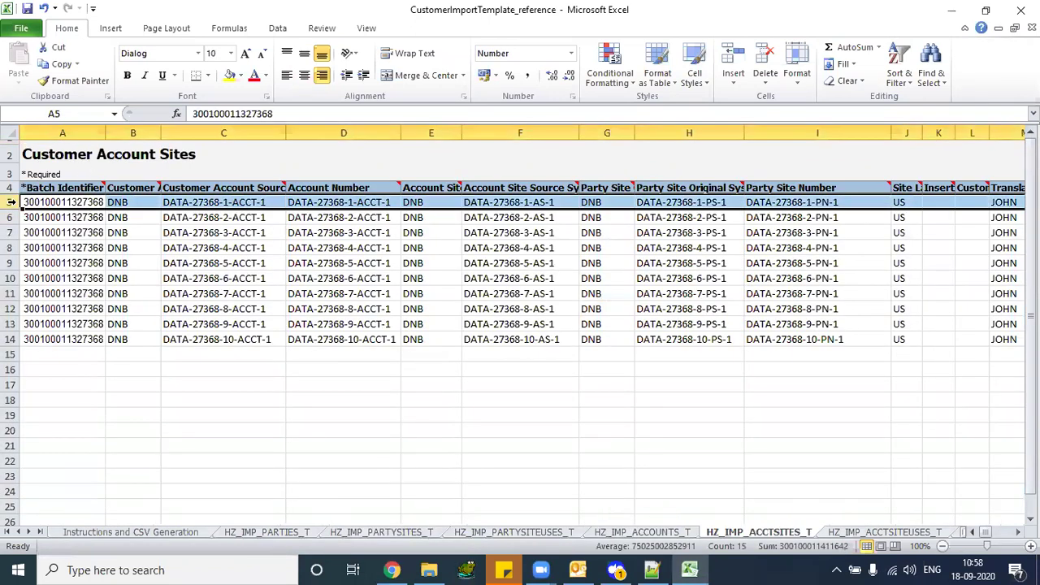
pyautogui.hotkey('ctrl', 'shift', 'Down')
pyautogui.press('Delete')
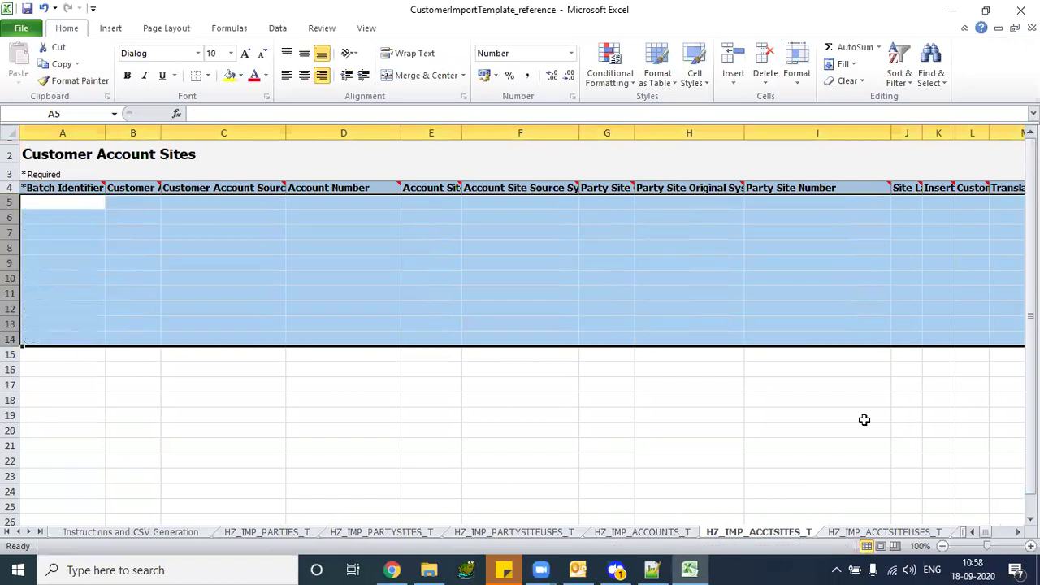
# Clear the sample account site use records in rows 5 to 14 of the HZ_IMP_ACCTSITEUSES_T sheet
pyautogui.click(881, 532)
pyautogui.click(157, 250)
pyautogui.hotkey('ctrl', 'Home')
pyautogui.click(11, 202)
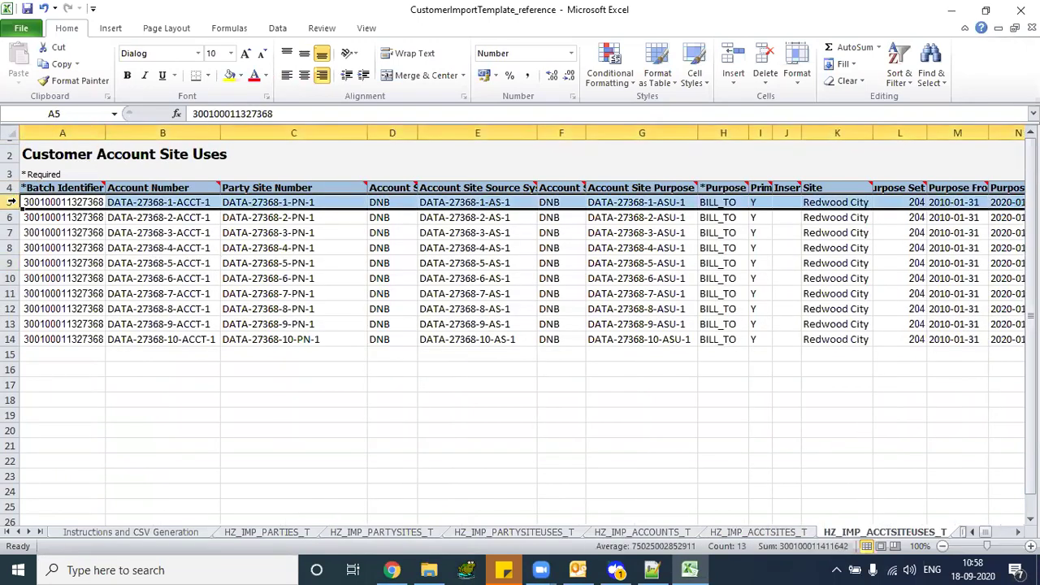
pyautogui.hotkey('ctrl', 'shift', 'Down')
pyautogui.press('Delete')
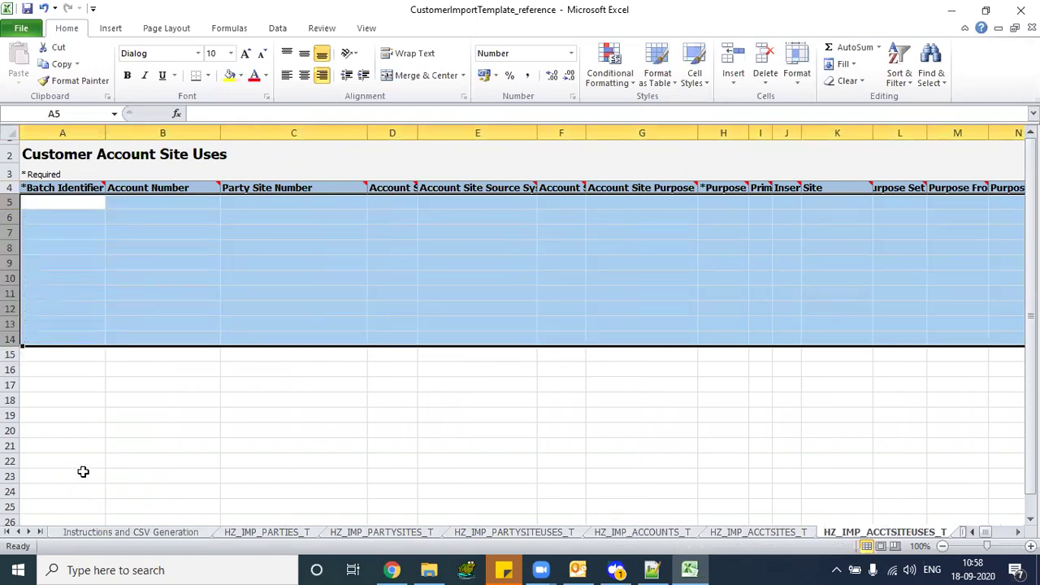
# Clear the sample account relationship records in rows 5 to 14 of the HZ_IMP_ACCOUNTRELS sheet
pyautogui.click(29, 532)
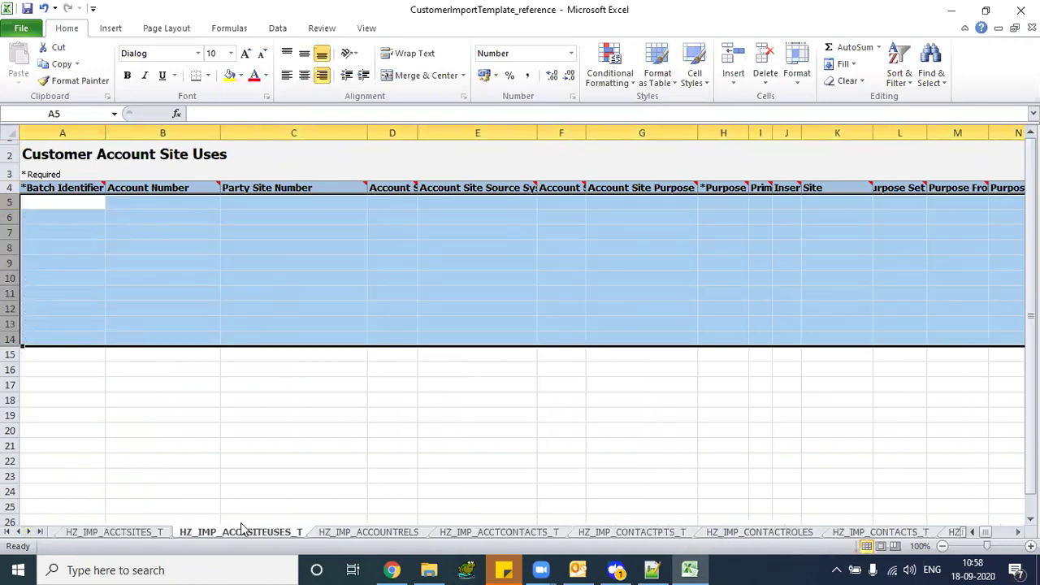
pyautogui.click(362, 533)
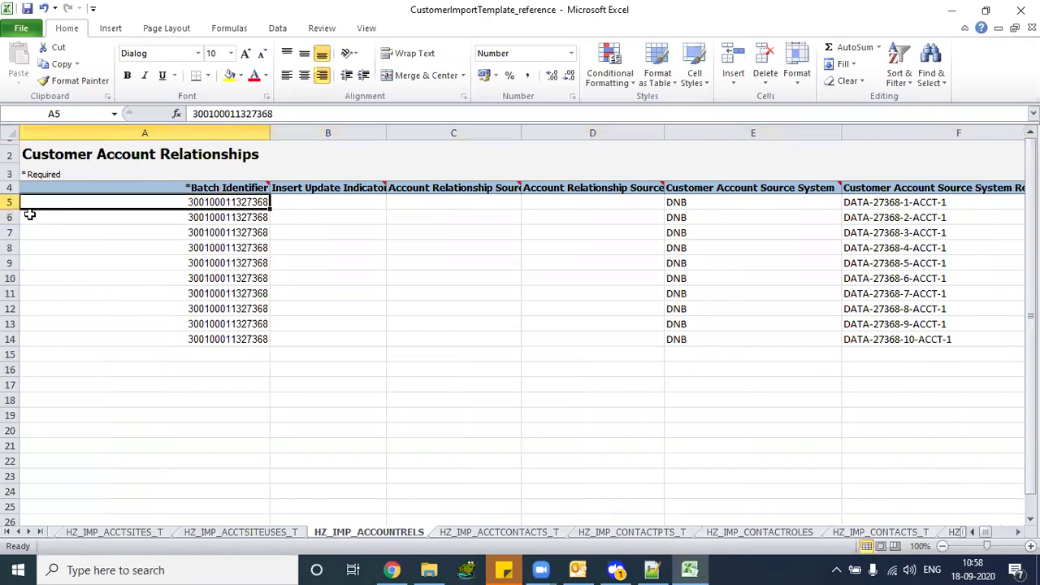
pyautogui.click(12, 202)
pyautogui.hotkey('ctrl', 'shift', 'Down')
pyautogui.press('Delete')
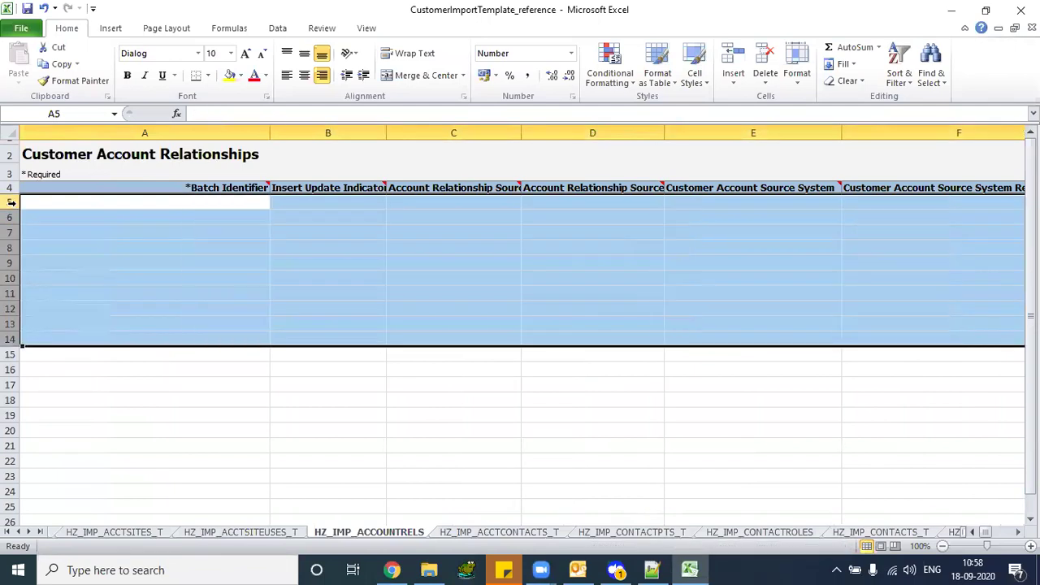
# Clear the sample account contact records in rows 5 to 14 of the HZ_IMP_ACCTCONTACTS_T sheet
pyautogui.click(493, 531)
pyautogui.click(195, 260)
pyautogui.hotkey('ctrl', 'Home')
pyautogui.click(11, 202)
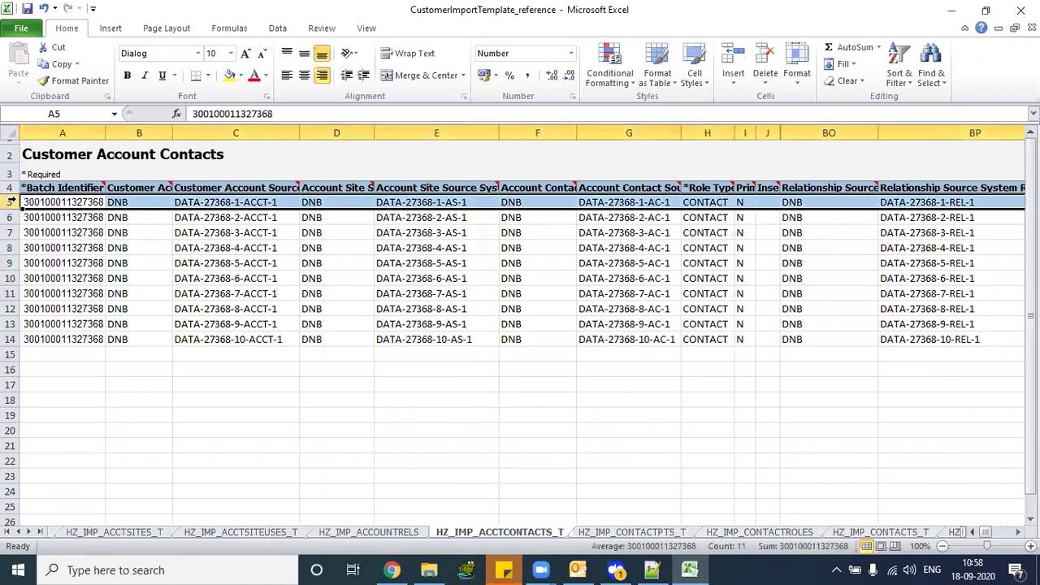
pyautogui.hotkey('ctrl', 'shift', 'Down')
pyautogui.press('Delete')
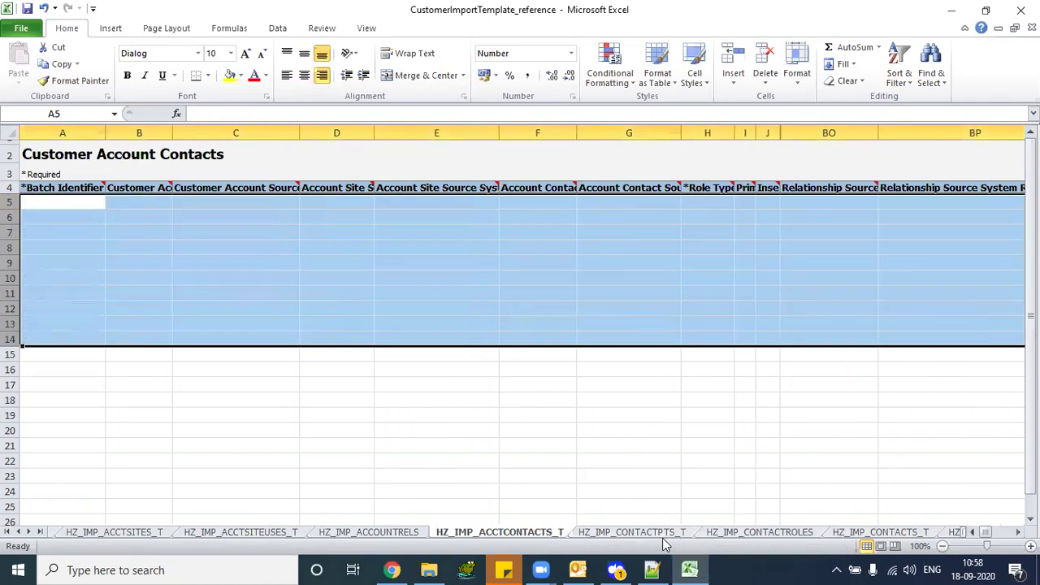
# Clear the sample contact point records in rows 5 to 34 of the HZ_IMP_CONTACTPTS_T sheet
pyautogui.click(632, 531)
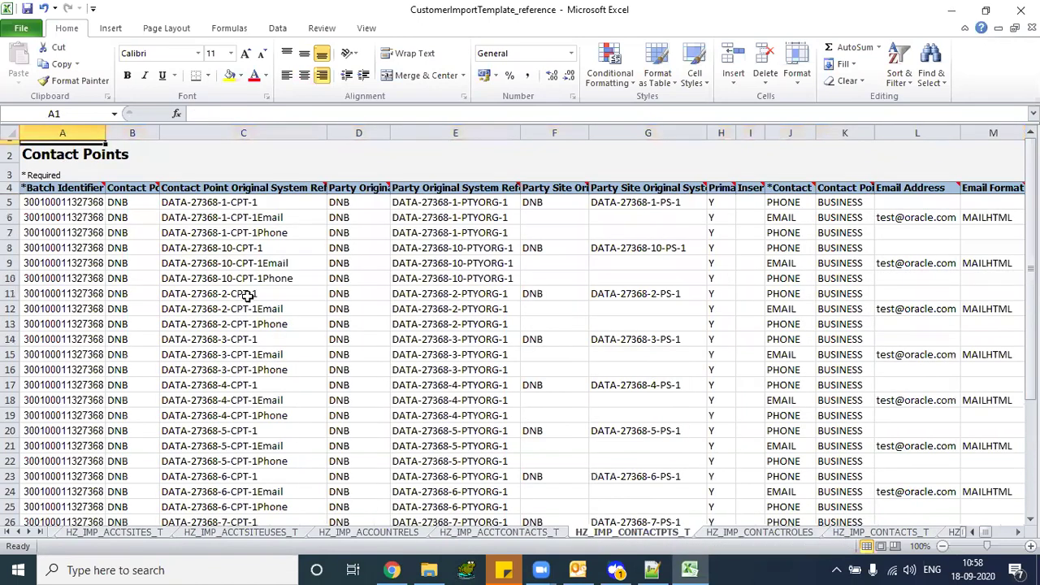
pyautogui.click(12, 202)
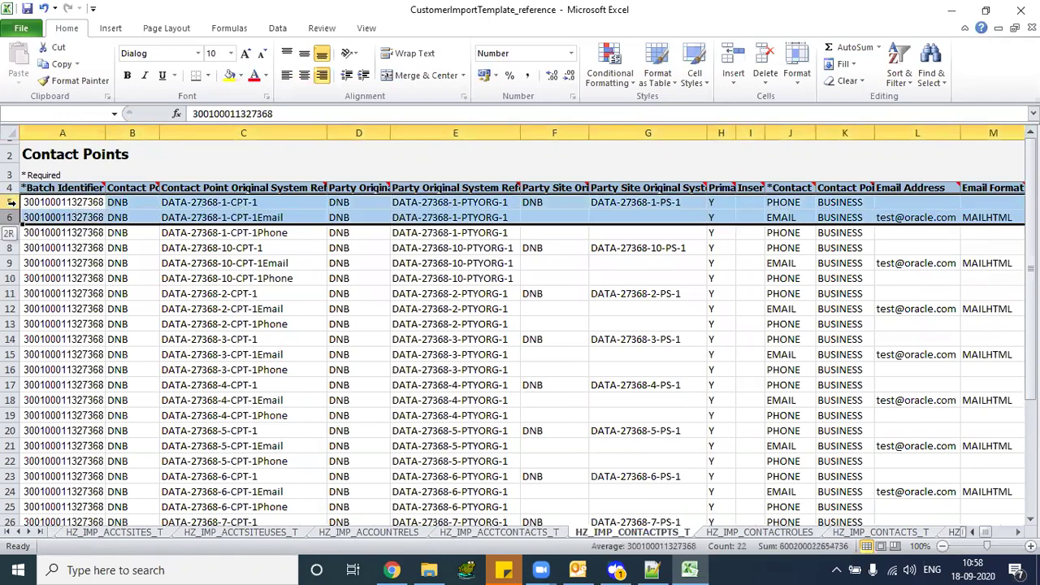
pyautogui.hotkey('ctrl', 'shift', 'Down')
pyautogui.press('Delete')
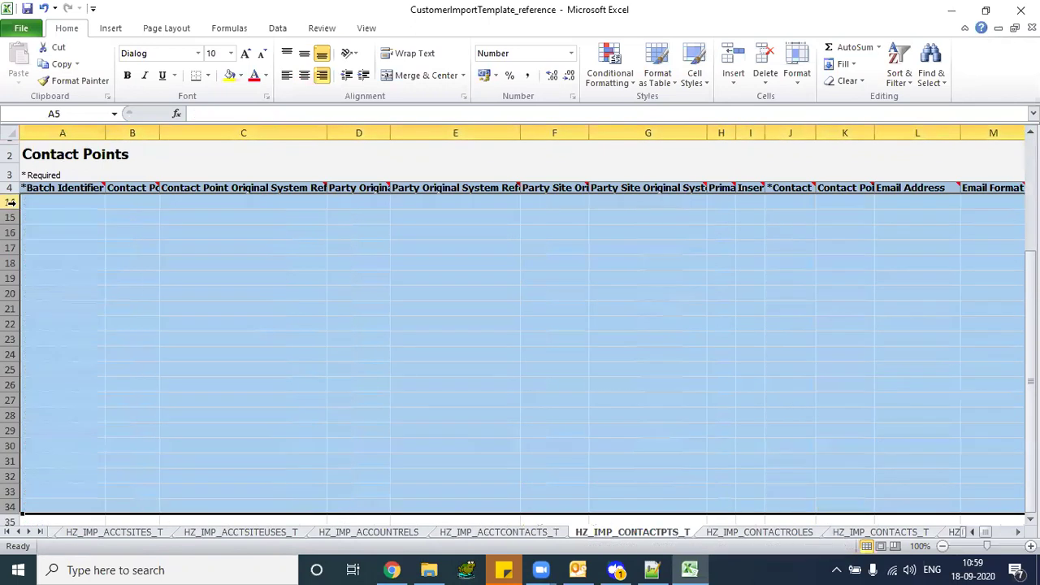
pyautogui.click(425, 280)
# Clear the sample contact role records in rows 5 to 14 of the HZ_IMP_CONTACTROLES sheet
pyautogui.click(763, 533)
pyautogui.click(195, 304)
pyautogui.hotkey('ctrl', 'Home')
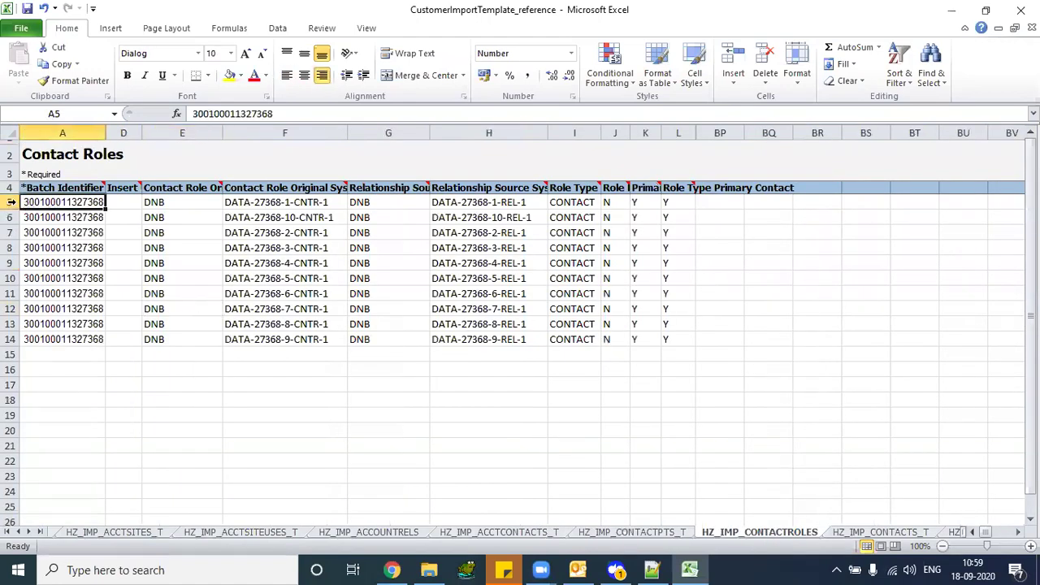
pyautogui.click(11, 202)
pyautogui.hotkey('ctrl', 'shift', 'Down')
pyautogui.press('Delete')
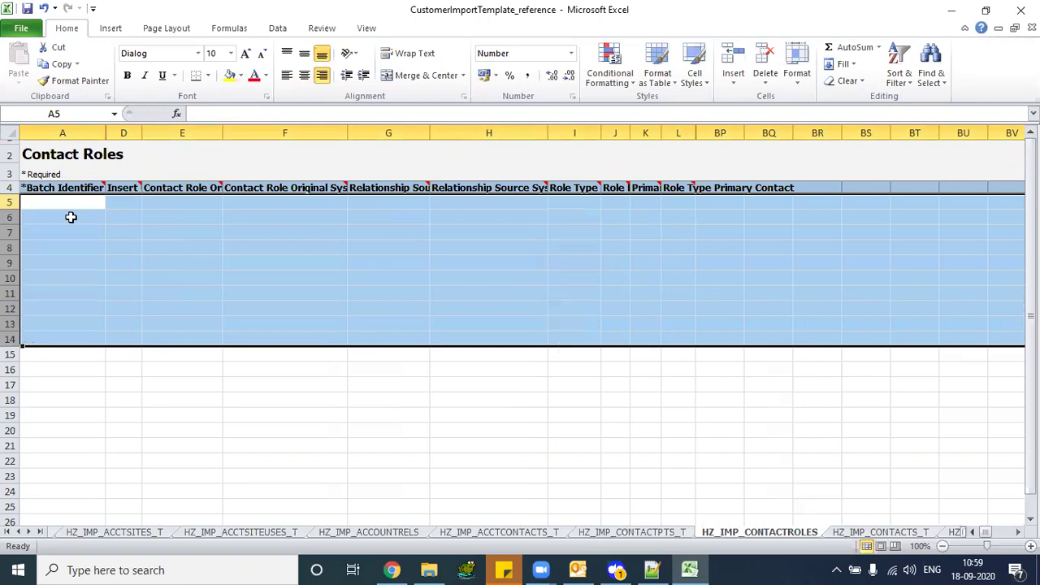
# Clear the sample contact records in rows 5 to 14 of the HZ_IMP_CONTACTS_T sheet
pyautogui.click(853, 533)
pyautogui.click(296, 265)
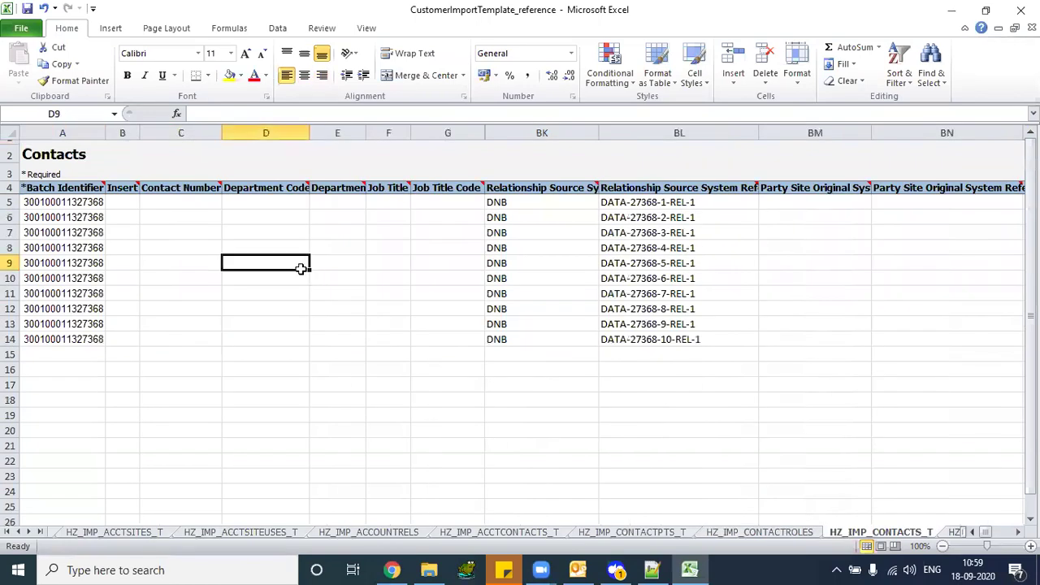
pyautogui.click(47, 204)
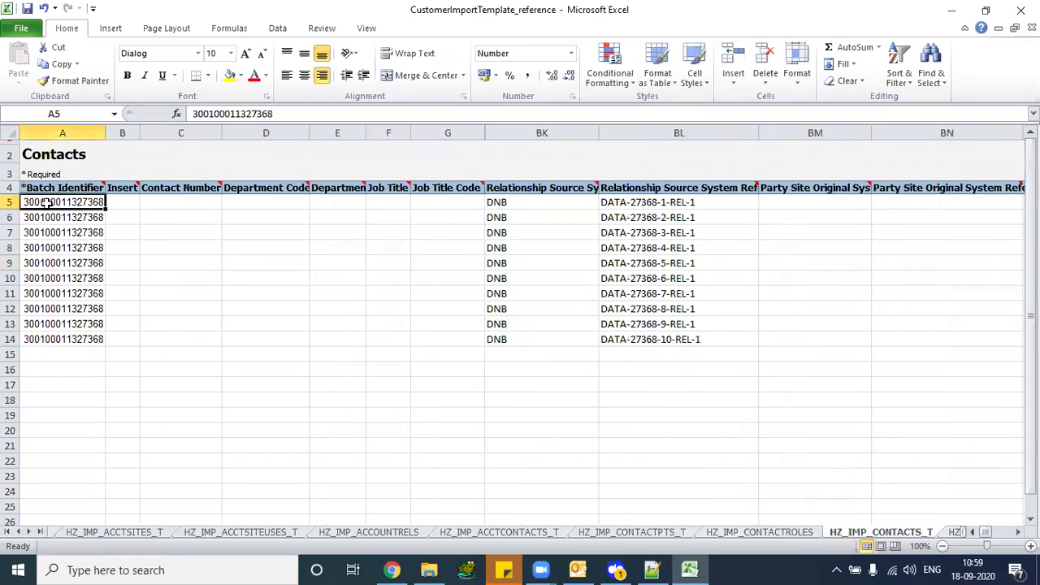
pyautogui.hotkey('ctrl', 'shift', 'Down')
pyautogui.click(7, 204)
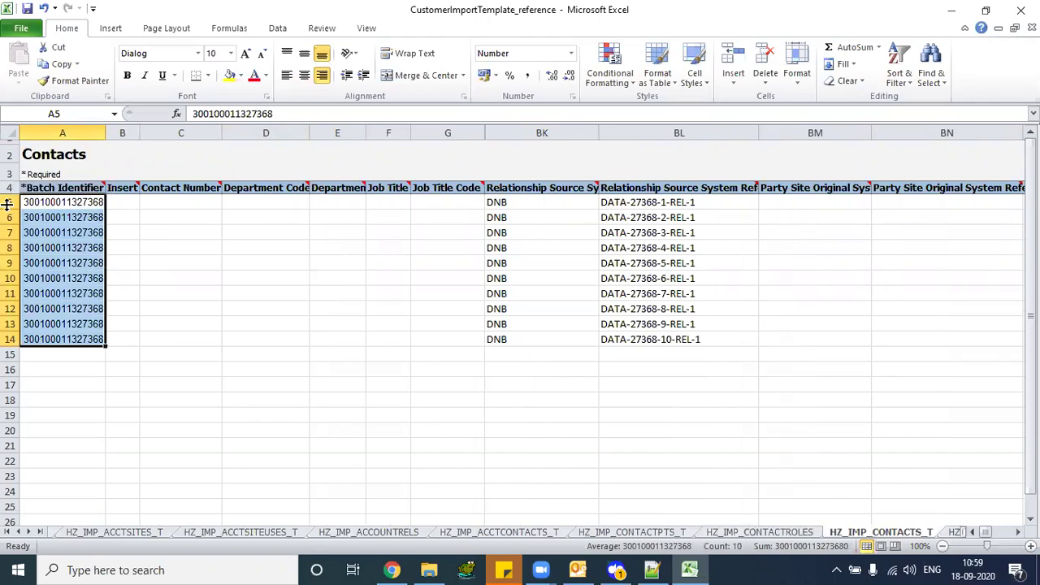
pyautogui.press('Right')
pyautogui.click(12, 203)
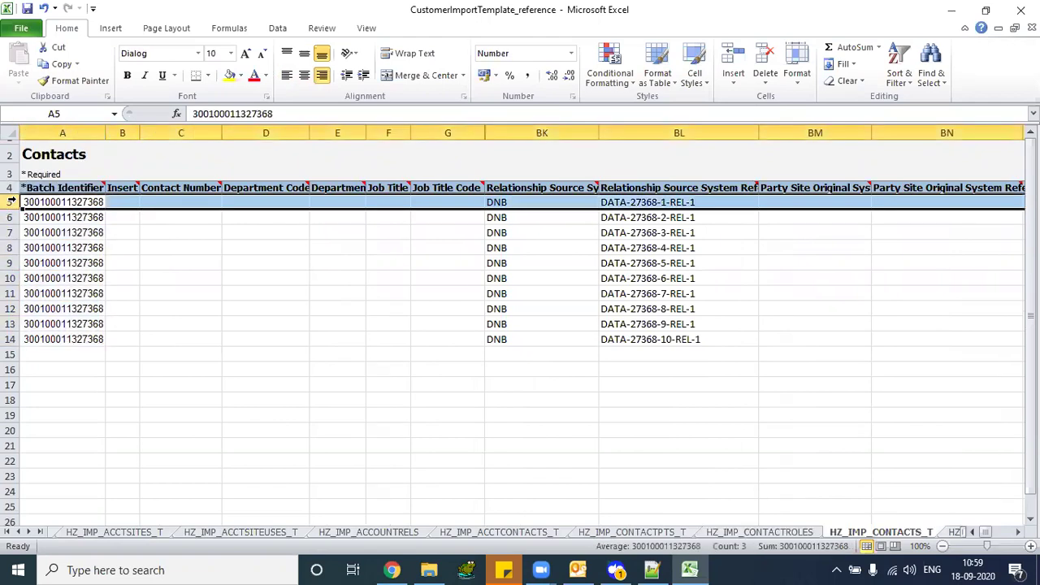
pyautogui.moveTo(12, 203); pyautogui.dragTo(12, 339)
pyautogui.press('Delete')
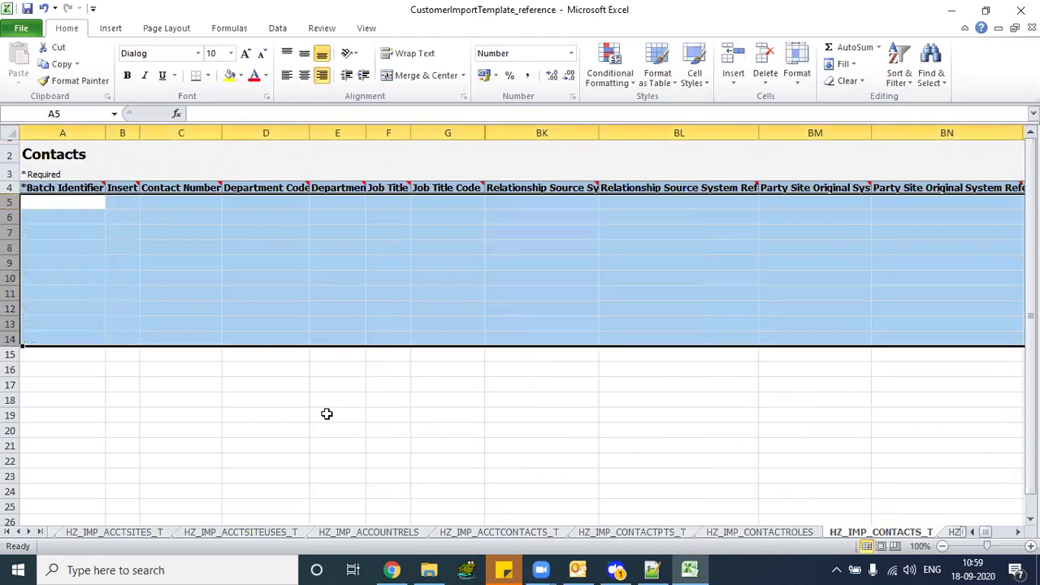
# Clear the sample location records in rows 5 to 34 of the HZ_IMP_LOCATIONS_T sheet
pyautogui.click(29, 532)
pyautogui.click(28, 531)
pyautogui.click(28, 532)
pyautogui.click(29, 531)
pyautogui.click(28, 532)
pyautogui.click(358, 531)
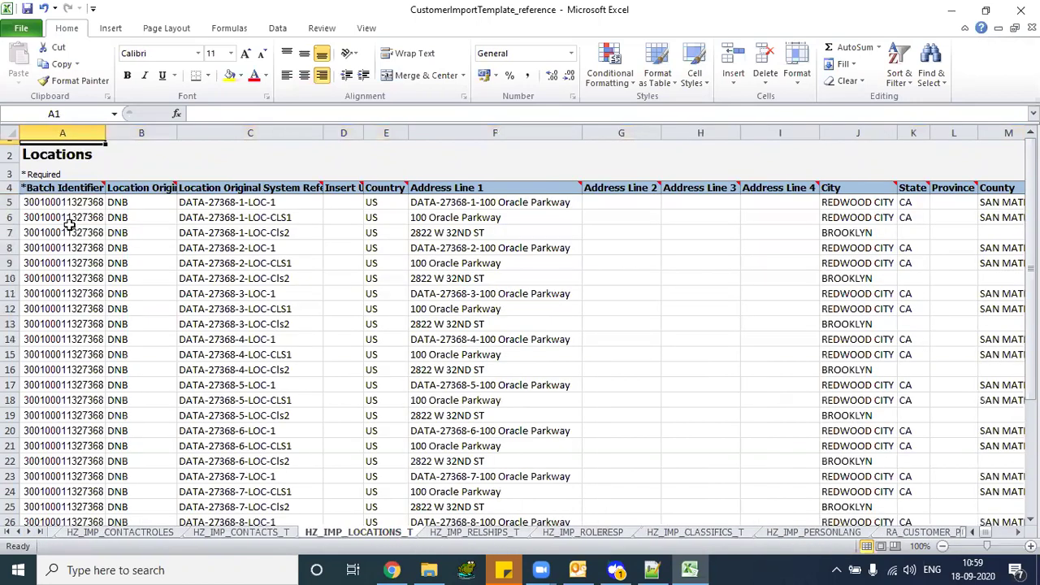
pyautogui.click(68, 204)
pyautogui.click(11, 202)
pyautogui.moveTo(11, 202); pyautogui.dragTo(11, 507)
pyautogui.press('Delete')
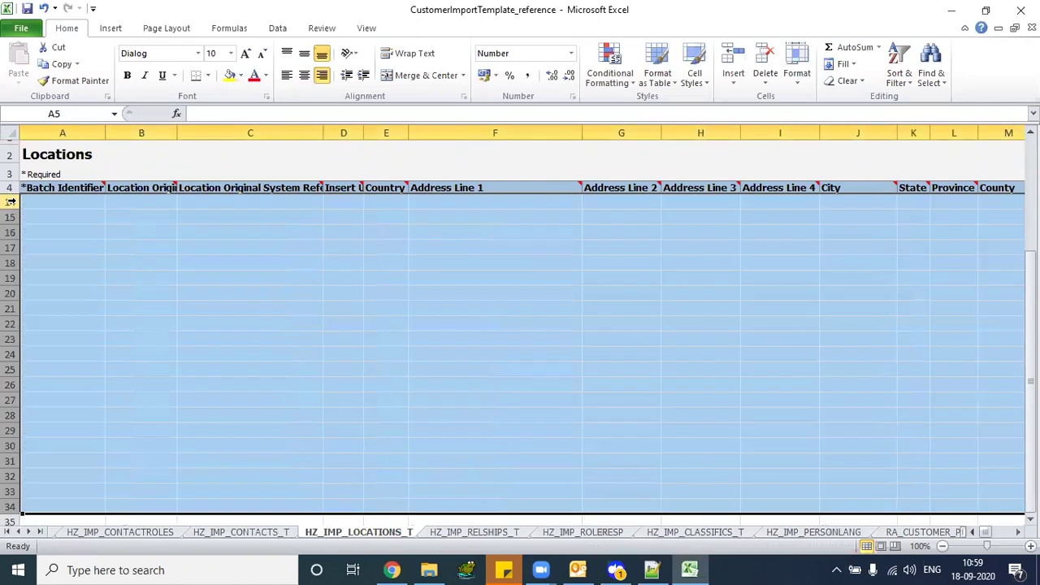
# Clear the sample party relationship records in rows 5 to 14 of the HZ_IMP_RELSHIPS_T sheet
pyautogui.click(474, 532)
pyautogui.click(138, 195)
pyautogui.click(101, 210)
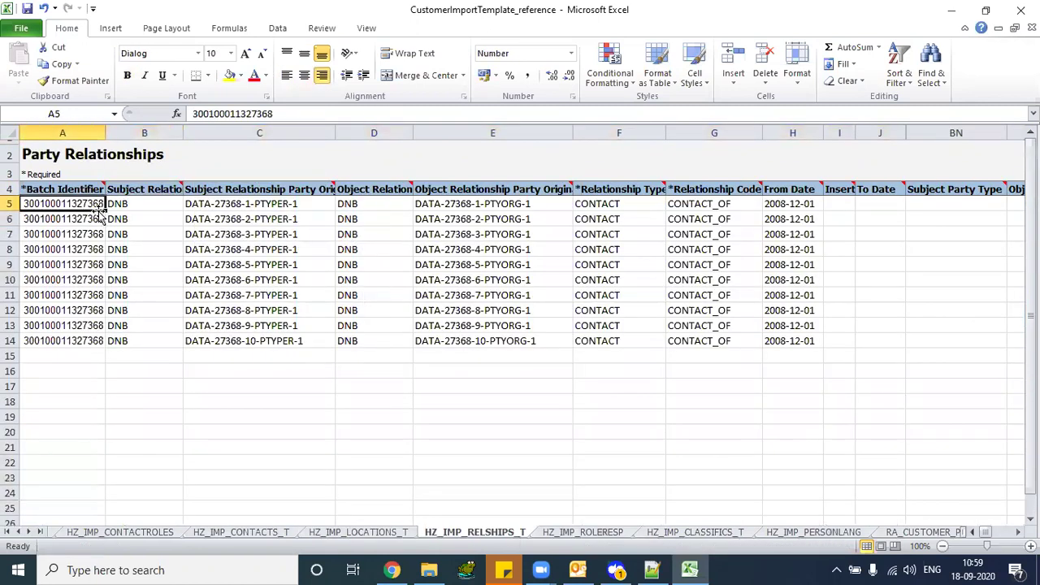
pyautogui.click(11, 202)
pyautogui.hotkey('ctrl', 'shift', 'Down')
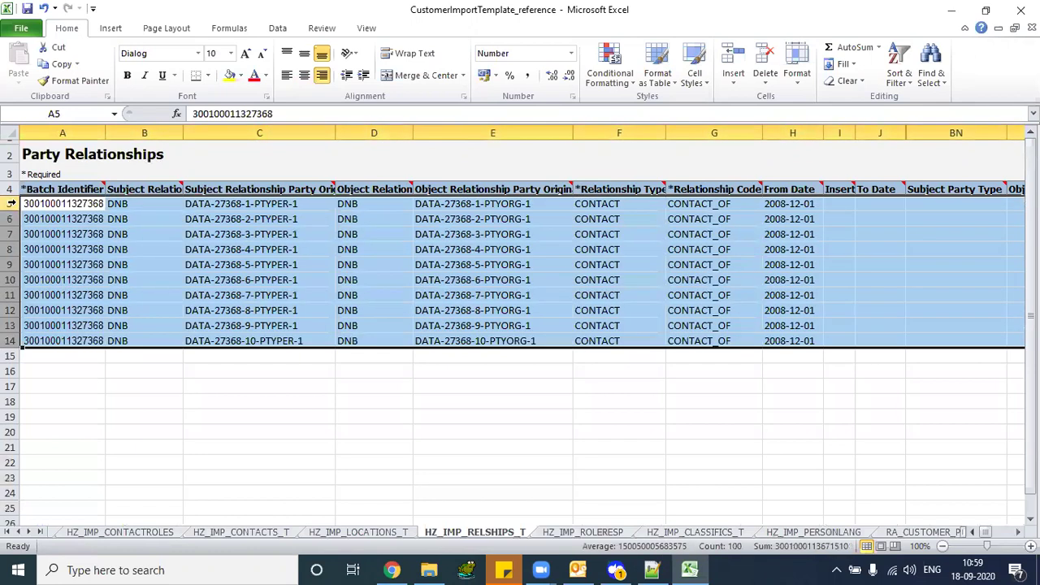
pyautogui.press('Delete')
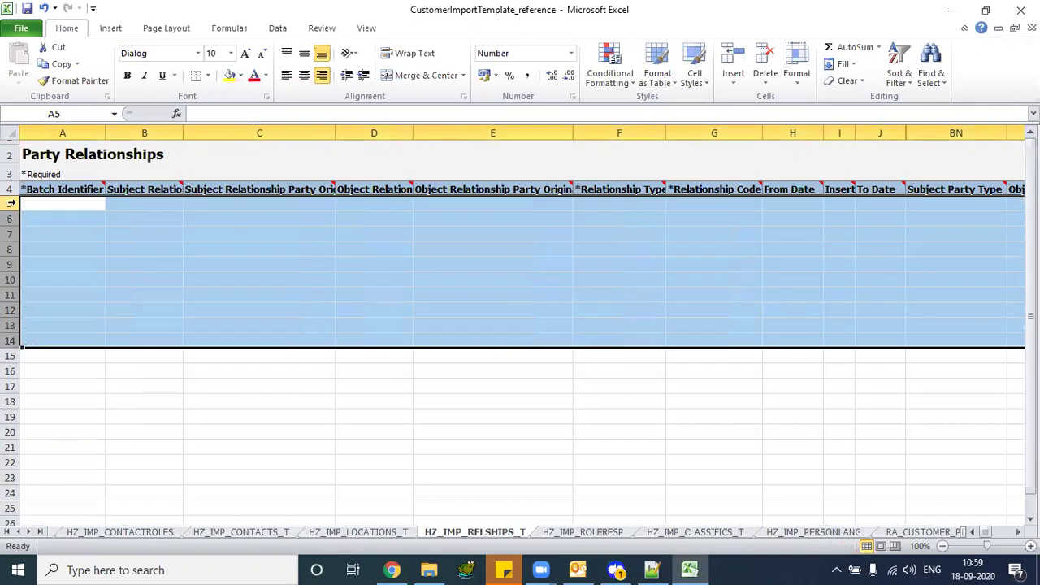
# Clear the sample contact responsibility records in rows 5 to 14 of the HZ_IMP_ROLERESP sheet
pyautogui.click(588, 533)
pyautogui.click(235, 285)
pyautogui.hotkey('ctrl', 'Home')
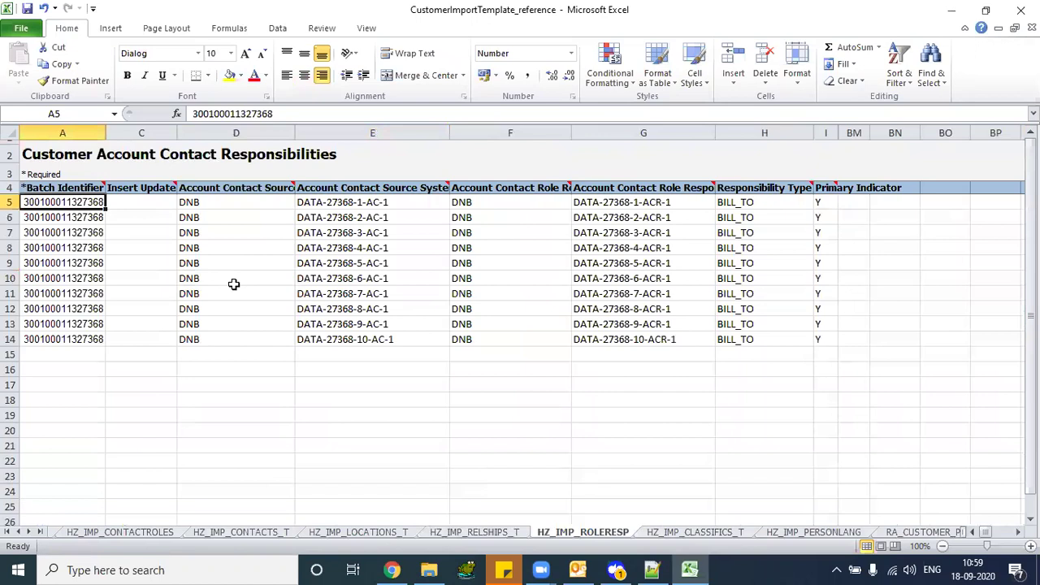
pyautogui.click(10, 203)
pyautogui.moveTo(12, 202); pyautogui.dragTo(10, 339)
pyautogui.press('Delete')
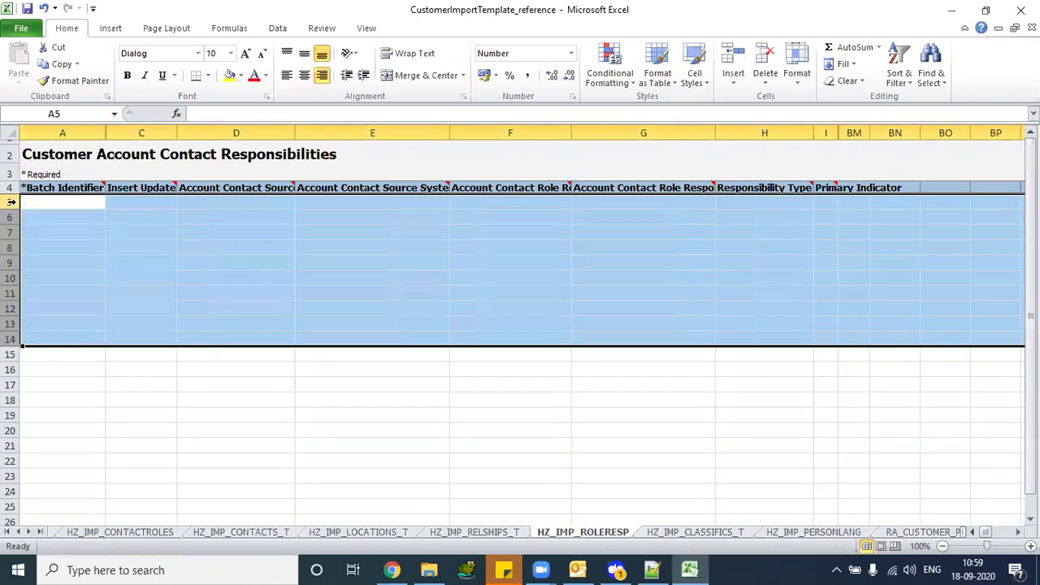
# Clear the sample classification records in rows 5 to 14 of the HZ_IMP_CLASSIFICS_T sheet
pyautogui.click(682, 530)
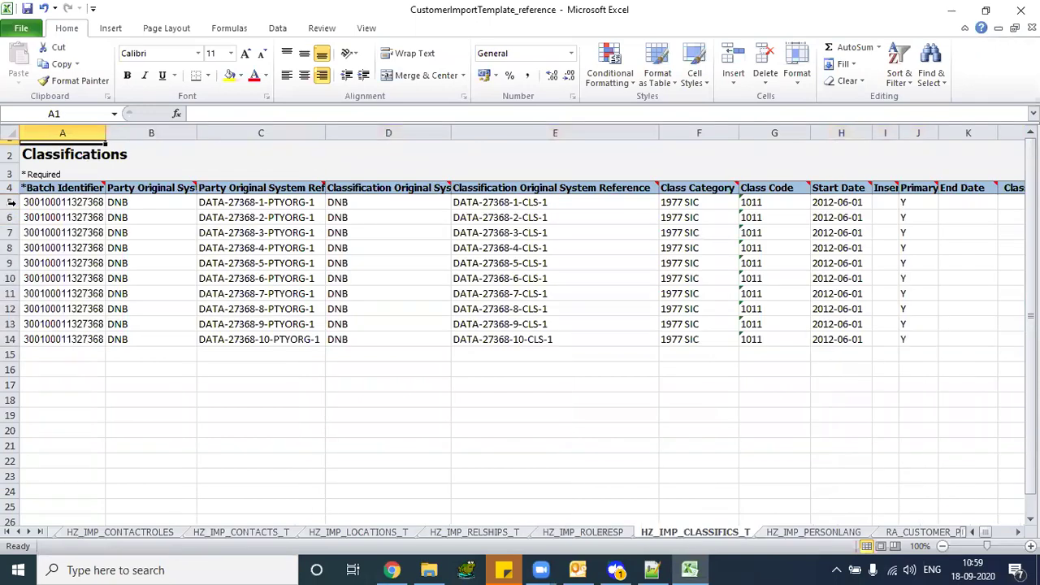
pyautogui.click(11, 202)
pyautogui.hotkey('ctrl', 'shift', 'Down')
pyautogui.press('Delete')
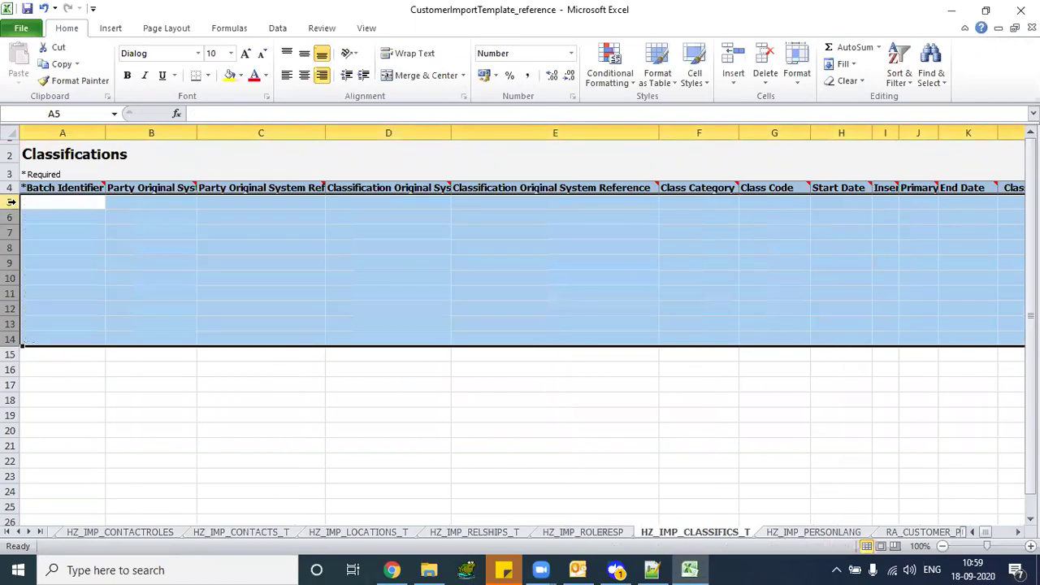
# Clear all sample data rows below the headers on the HZ_IMP_PERSONLANG sheet
pyautogui.click(813, 532)
pyautogui.click(209, 289)
pyautogui.hotkey('ctrl', 'Home')
pyautogui.click(12, 202)
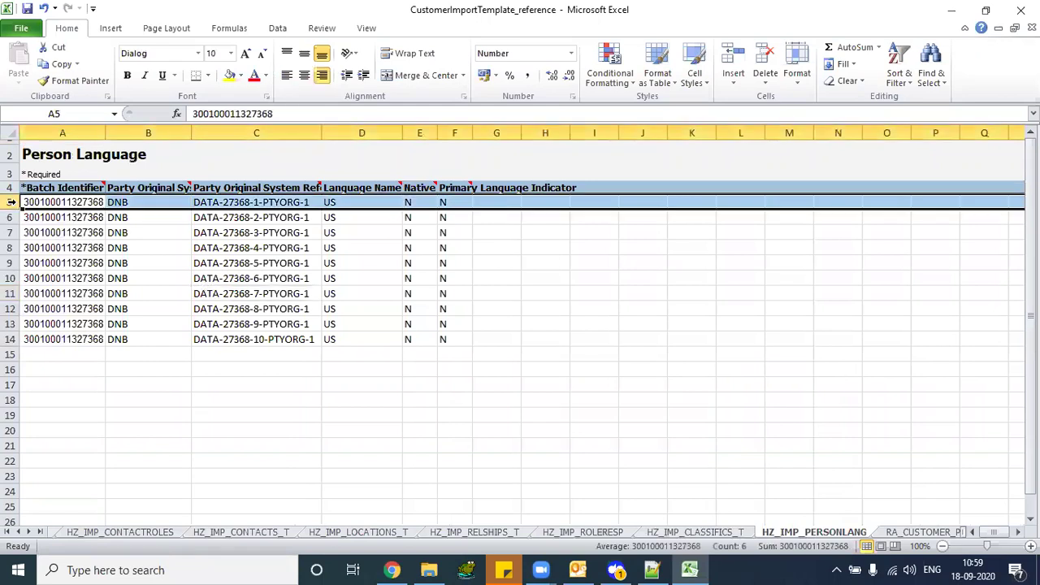
pyautogui.hotkey('ctrl', 'shift', 'Down')
pyautogui.press('Delete')
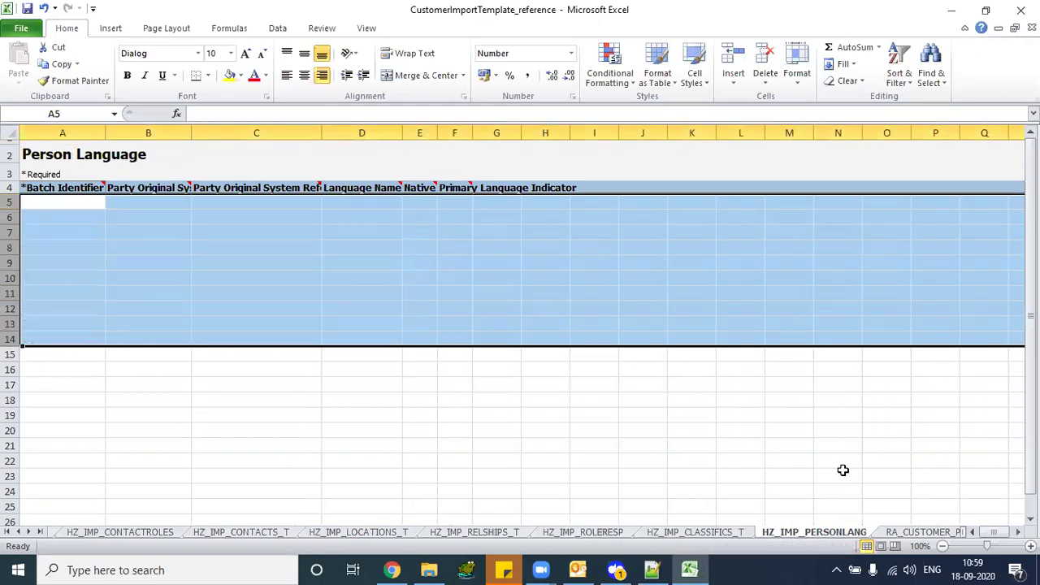
# Clear all sample data rows below the headers on the RA_CUSTOMER_PROFILES_INT_ALL sheet
pyautogui.click(908, 532)
pyautogui.click(194, 254)
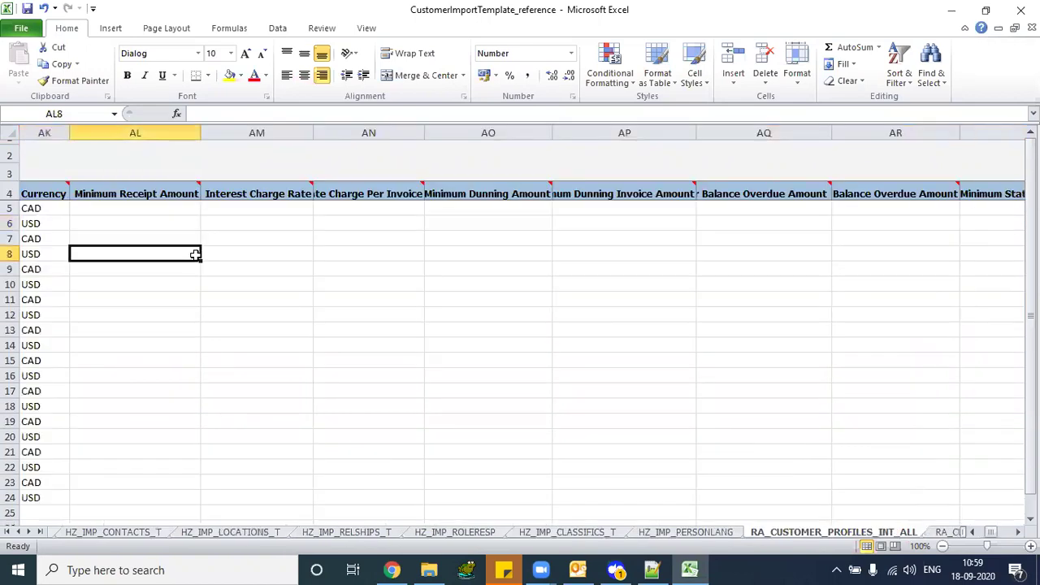
pyautogui.hotkey('ctrl', 'Home')
pyautogui.click(11, 206)
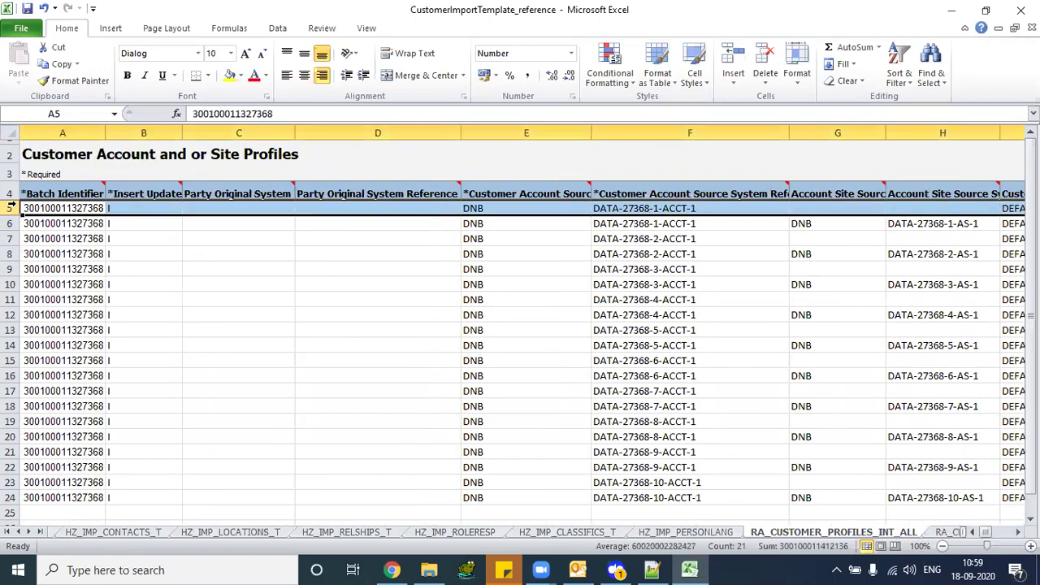
pyautogui.hotkey('ctrl', 'shift', 'Down')
pyautogui.press('Delete')
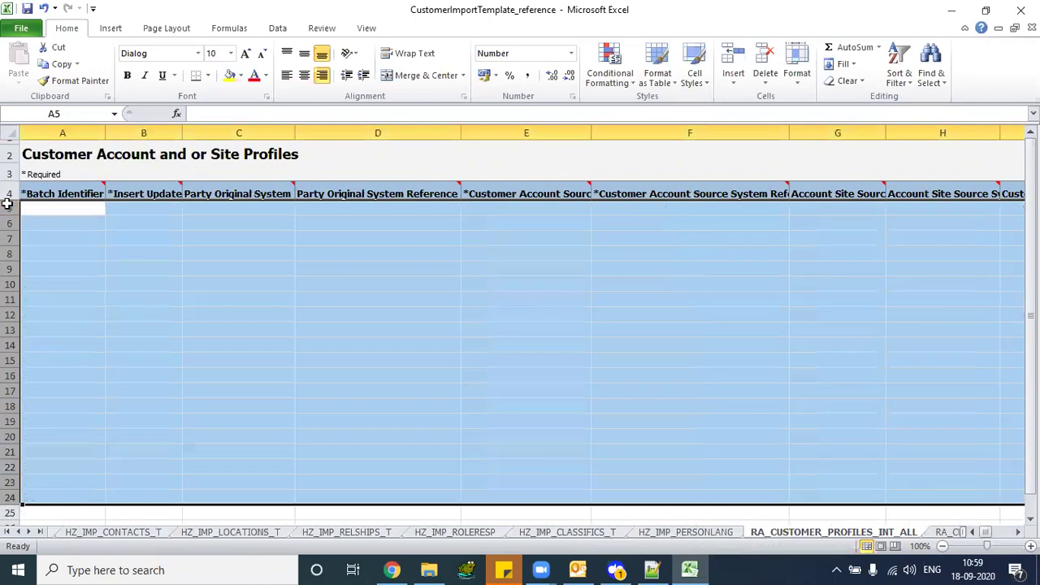
# Clear all sample data rows below the headers on the RA_CUST_PAY_METHOD_INT_ALL sheet
pyautogui.click(942, 532)
pyautogui.hotkey('ctrl', 'Home')
pyautogui.click(11, 202)
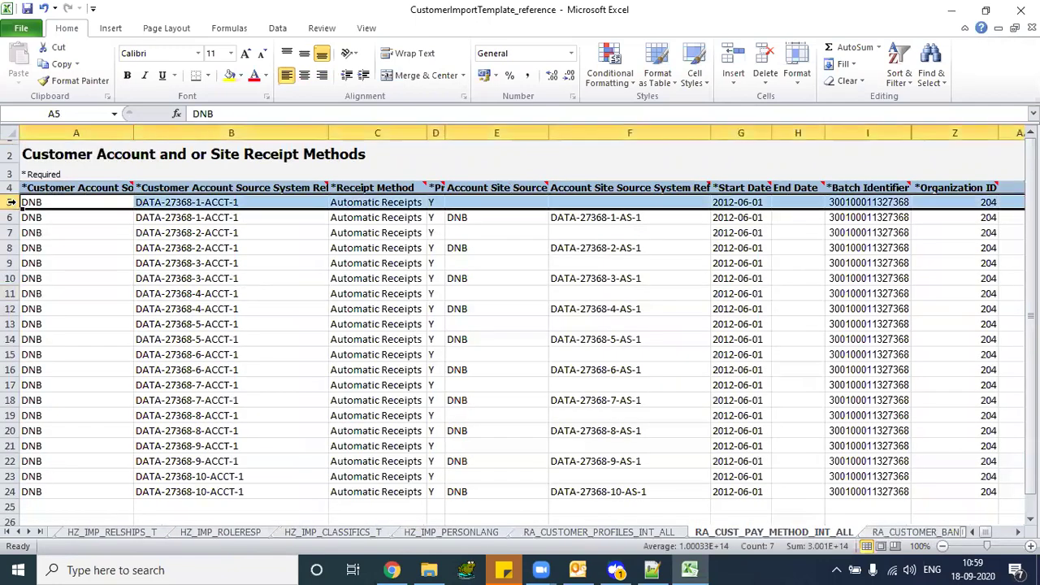
pyautogui.hotkey('ctrl', 'shift', 'Down')
pyautogui.press('Delete')
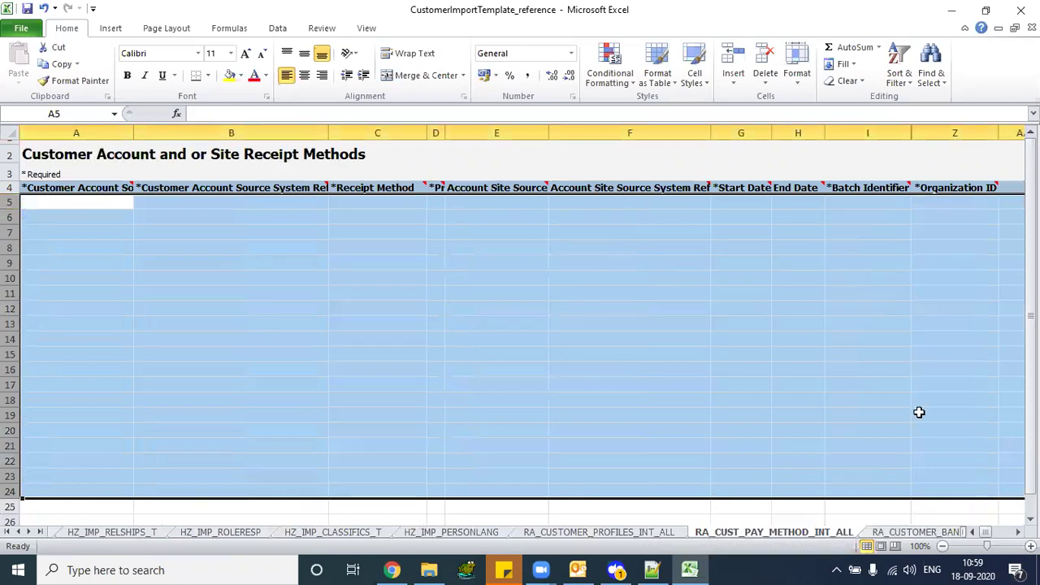
# Clear all sample data rows below the headers on the RA_CUSTOMER_BANKS_INT_ALL sheet
pyautogui.click(913, 534)
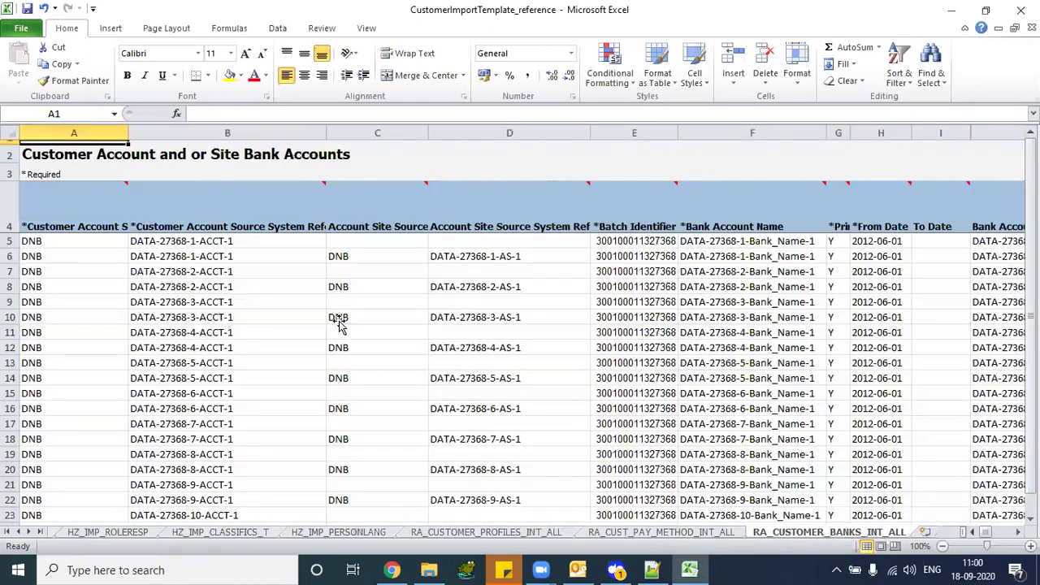
pyautogui.hotkey('shift', 'Down')
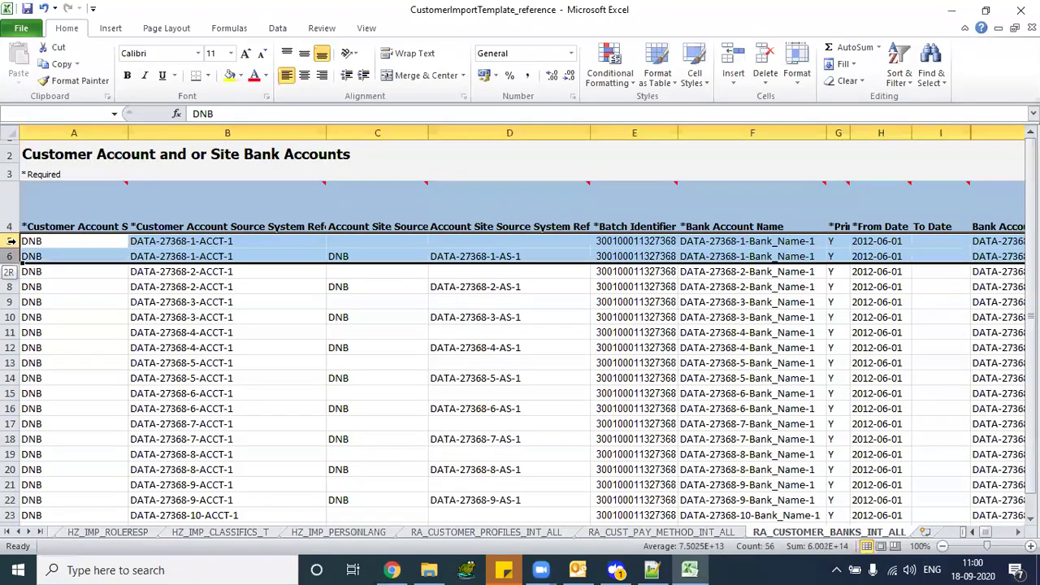
pyautogui.press('Delete')
pyautogui.click(12, 240)
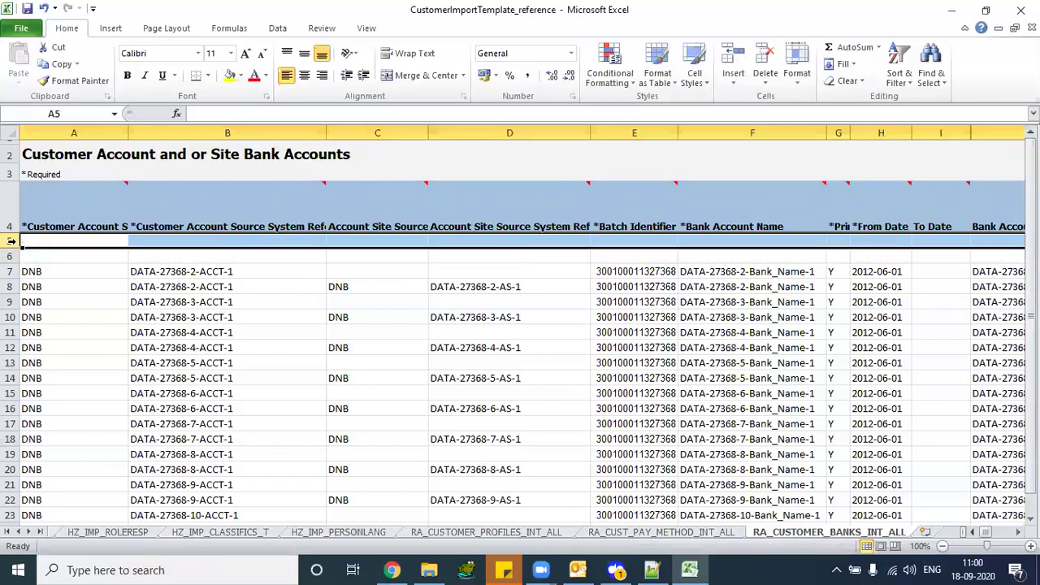
pyautogui.hotkey('shift', 'Down')
pyautogui.hotkey('shift', 'Down')
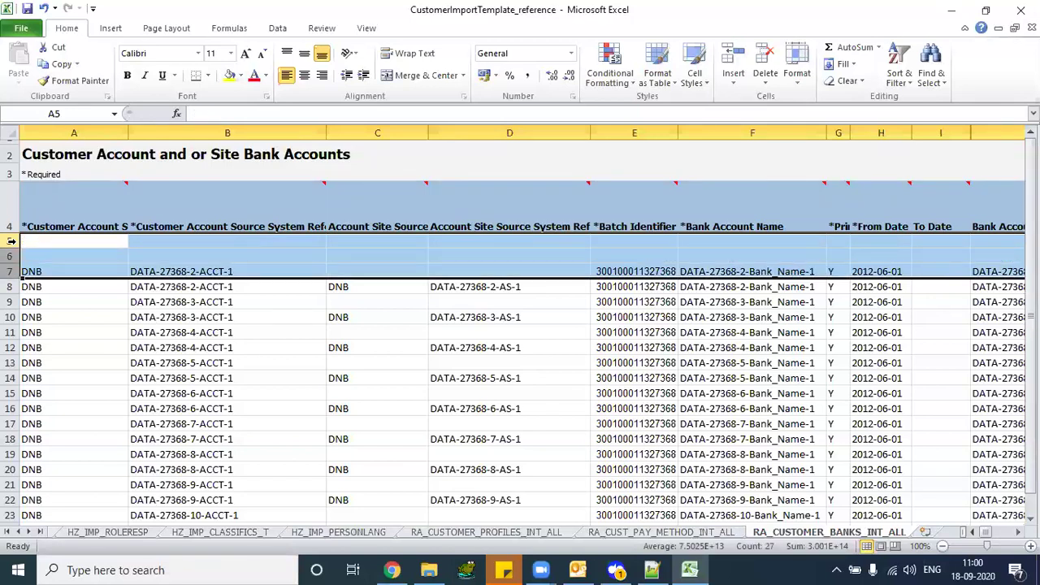
pyautogui.hotkey('ctrl', 'shift', 'Down')
pyautogui.press('Delete')
# Save the emptied template workbook and accept the privacy notice about its macros
pyautogui.press('Down')
pyautogui.press('Right')
pyautogui.press('Right')
pyautogui.press('Left')
pyautogui.press('Left')
pyautogui.hotkey('ctrl', 's')
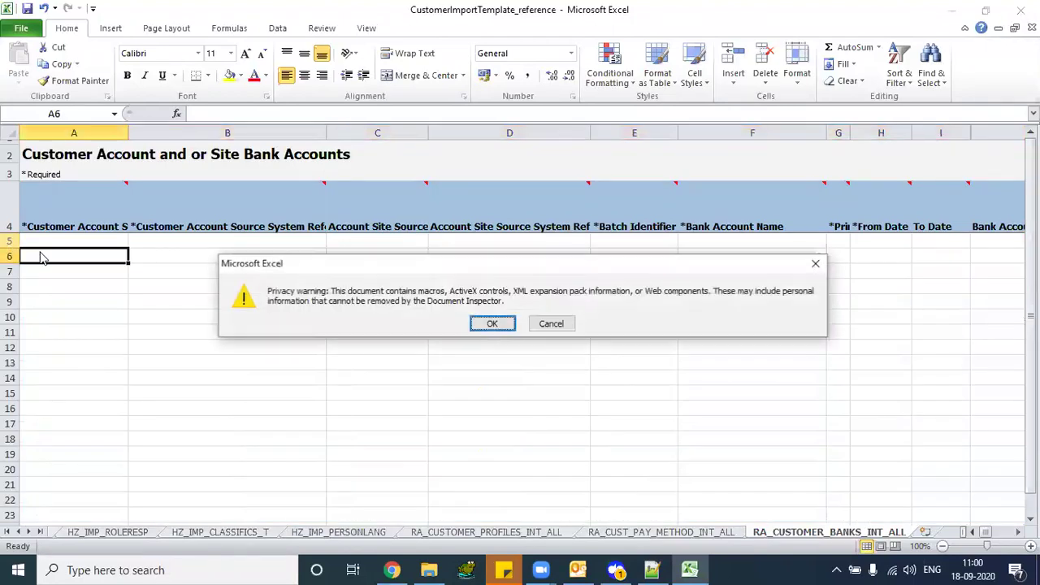
pyautogui.click(488, 322)
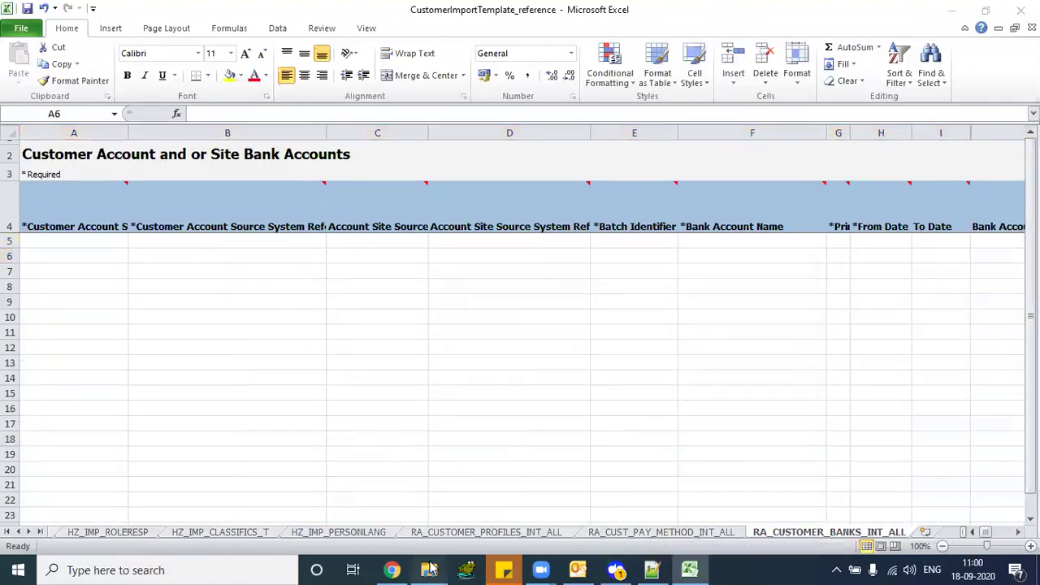
# Switch to File Explorer and duplicate CustomerImportTemplate_reference within the GP3Customer folder
pyautogui.click(425, 567)
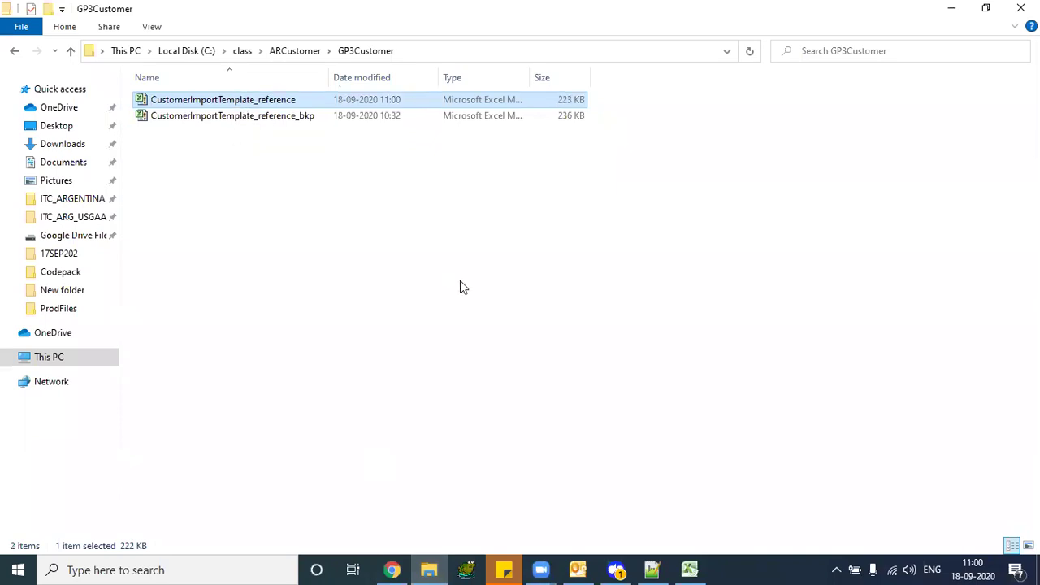
pyautogui.hotkey('ctrl', 'c')
pyautogui.hotkey('ctrl', 'v')
# Rename the duplicated file as CustomerImportTemplate_empty_bkp
pyautogui.press('F2')
pyautogui.press('End')
pyautogui.press('BackSpace')
pyautogui.press('BackSpace')
pyautogui.press('BackSpace')
pyautogui.press('BackSpace')
pyautogui.press('BackSpace')
pyautogui.press('BackSpace')
pyautogui.press('BackSpace')
pyautogui.press('BackSpace')
pyautogui.press('BackSpace')
pyautogui.press('BackSpace')
pyautogui.press('BackSpace')
pyautogui.press('BackSpace')
pyautogui.press('BackSpace')
pyautogui.press('BackSpace')
pyautogui.press('BackSpace')
pyautogui.press('BackSpace')
pyautogui.write('bkp_cop')
pyautogui.press('BackSpace')
pyautogui.press('BackSpace')
pyautogui.press('BackSpace')
pyautogui.press('BackSpace')
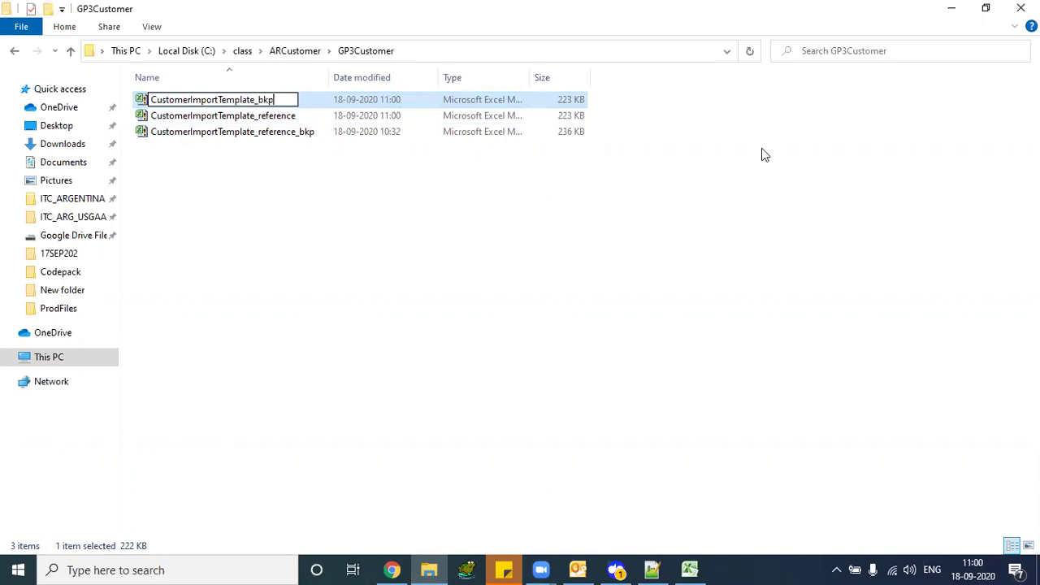
pyautogui.press('BackSpace')
pyautogui.press('BackSpace')
pyautogui.press('BackSpace')
pyautogui.write('empty_bkp')
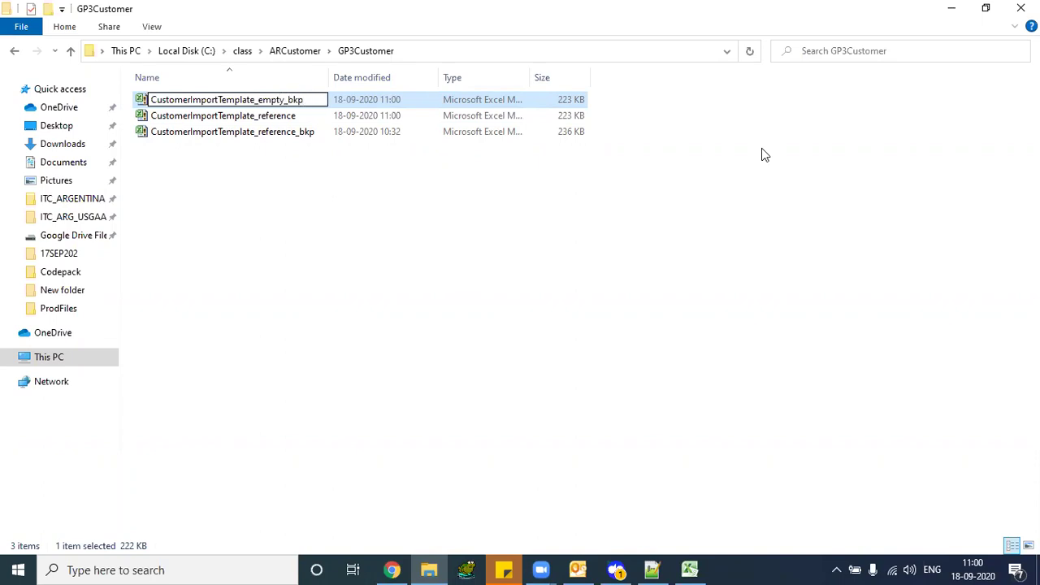
pyautogui.press('Return')
# Rename the CustomerImportTemplate_reference file as CustomerImportTemplate
pyautogui.click(276, 115)
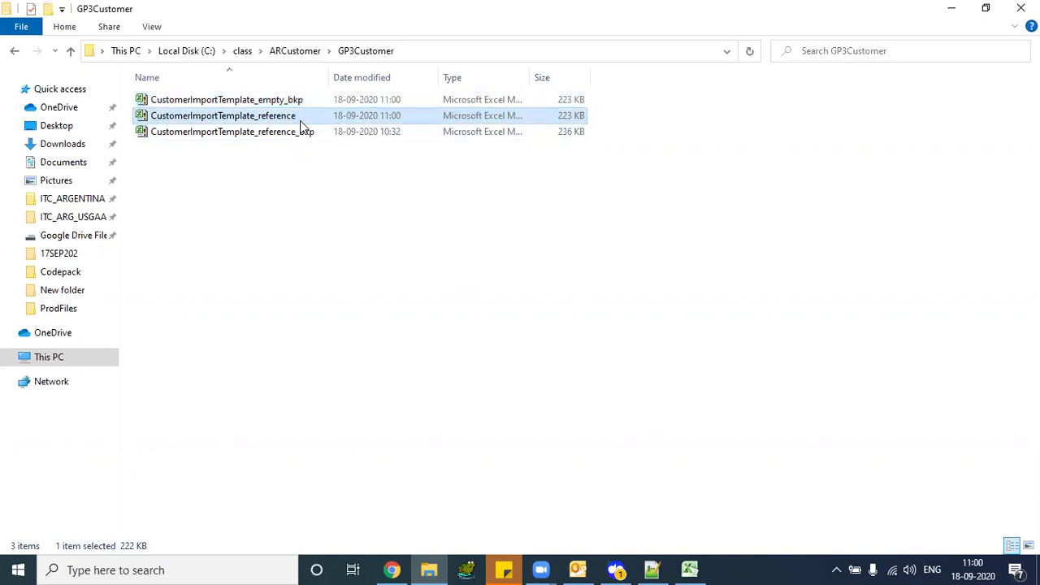
pyautogui.press('F2')
pyautogui.press('End')
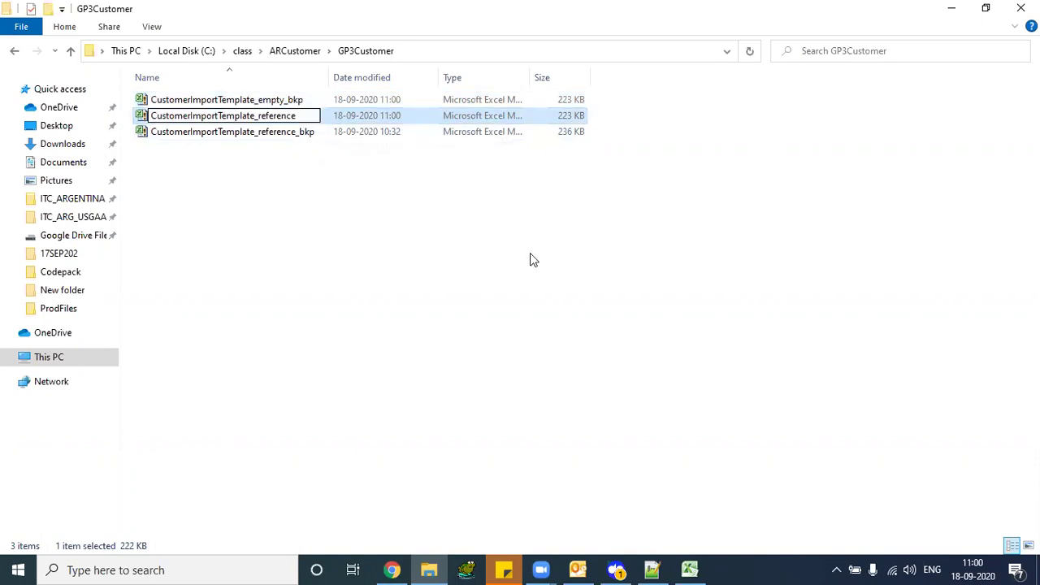
pyautogui.write('_')
pyautogui.press('BackSpace')
pyautogui.press('BackSpace')
pyautogui.press('BackSpace')
pyautogui.press('BackSpace')
pyautogui.press('BackSpace')
pyautogui.press('BackSpace')
pyautogui.press('BackSpace')
pyautogui.press('BackSpace')
pyautogui.press('BackSpace')
pyautogui.press('BackSpace')
pyautogui.press('Return')
pyautogui.click(581, 357)
# Close the template workbook that is open in Excel and retry the pending file rename
pyautogui.click(688, 570)
pyautogui.click(1021, 8)
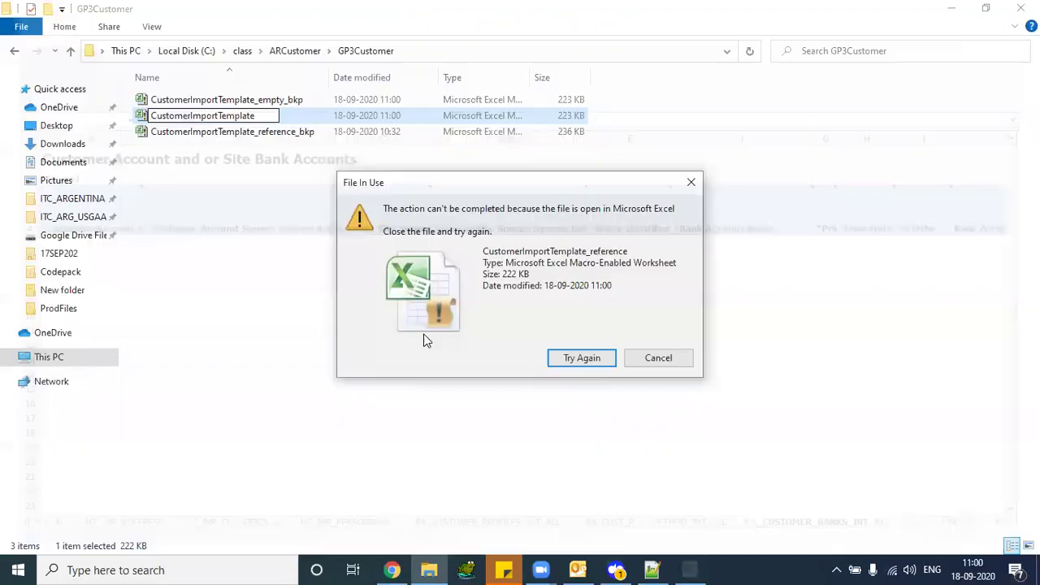
pyautogui.click(585, 362)
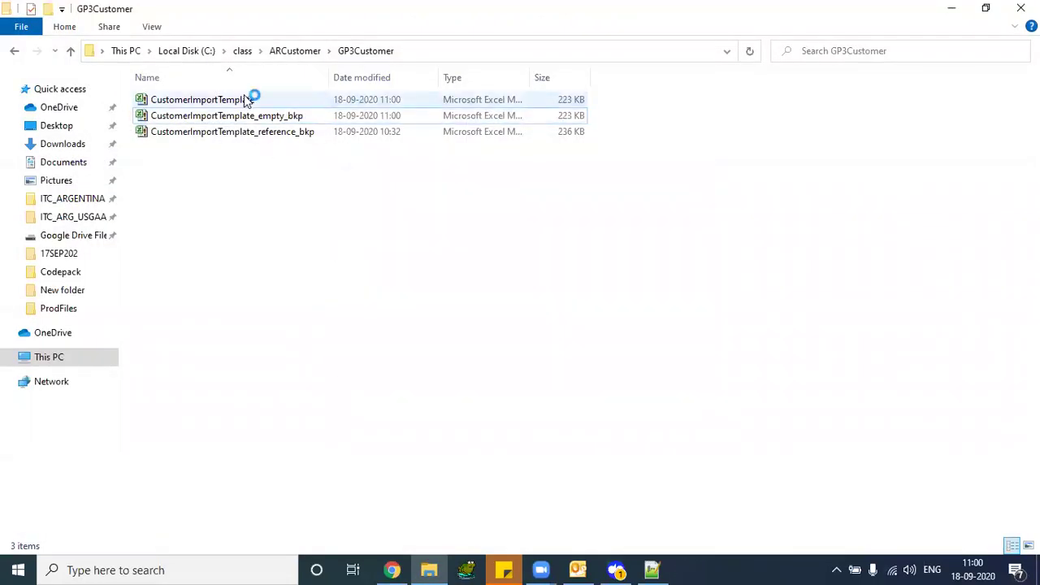
# Open the CustomerImportTemplate file in Excel and enable both editing and macro content
pyautogui.doubleClick(248, 99)
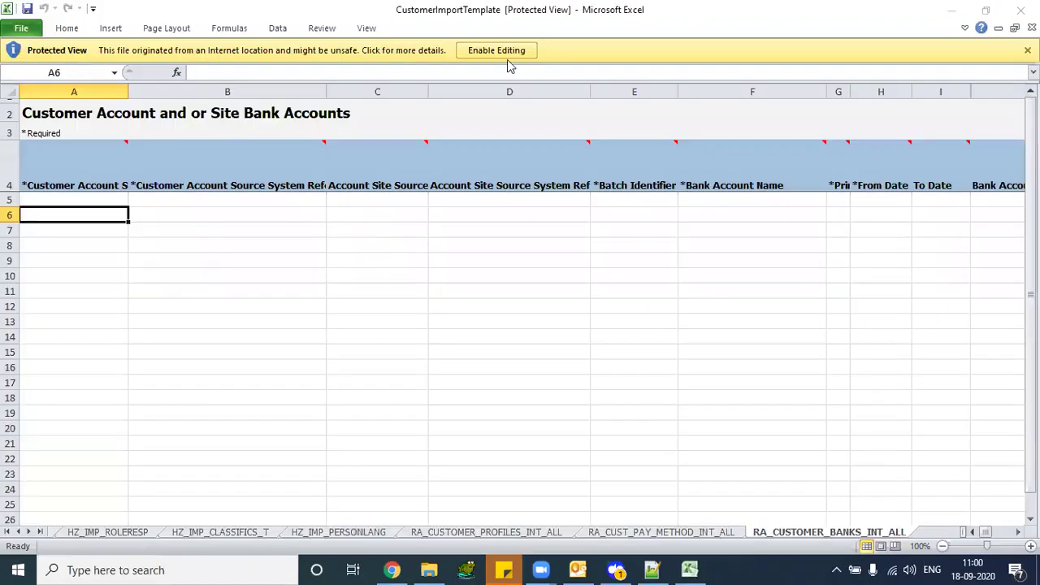
pyautogui.click(501, 54)
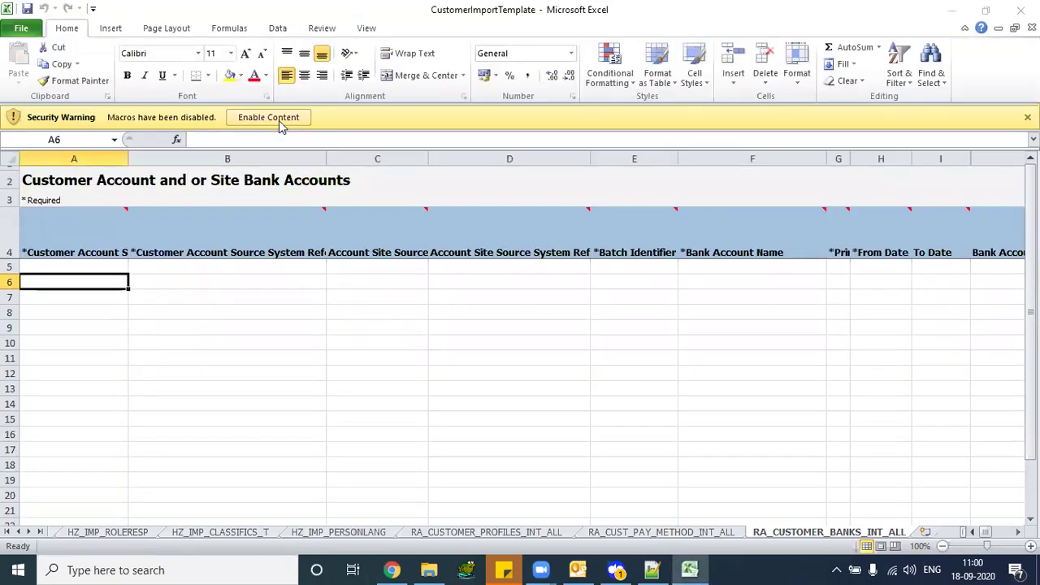
pyautogui.click(280, 119)
pyautogui.click(182, 255)
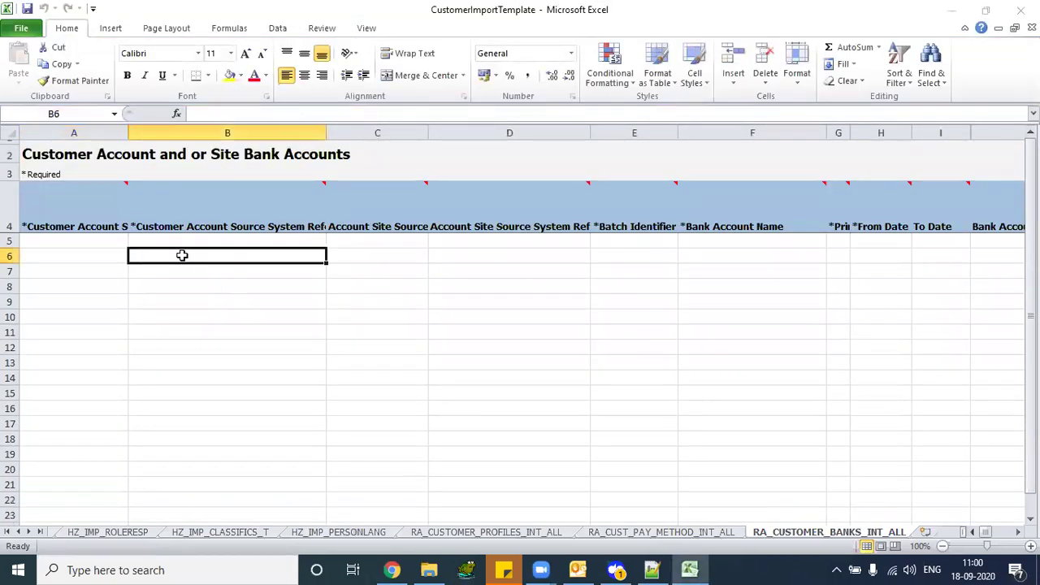
# Go to the HZ_IMP_PARTIES_T sheet and autofit the width of all its columns
pyautogui.click(7, 532)
pyautogui.click(159, 532)
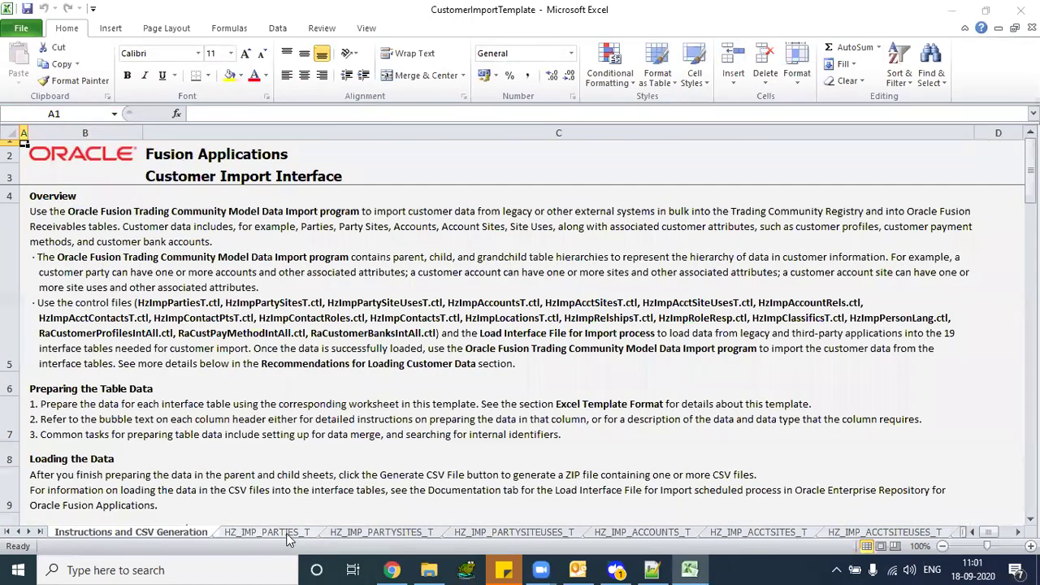
pyautogui.click(268, 532)
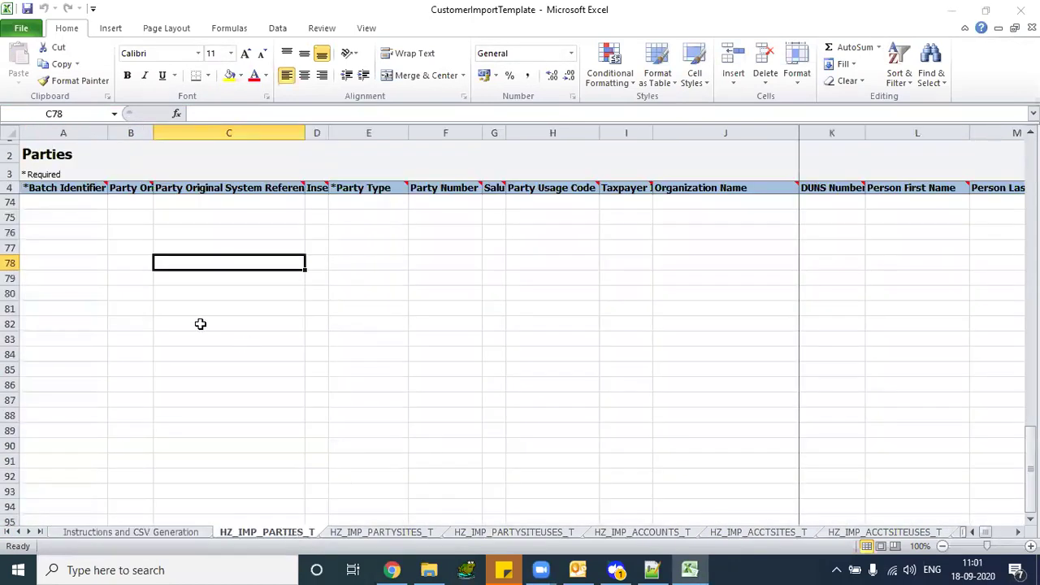
pyautogui.click(8, 131)
pyautogui.doubleClick(105, 127)
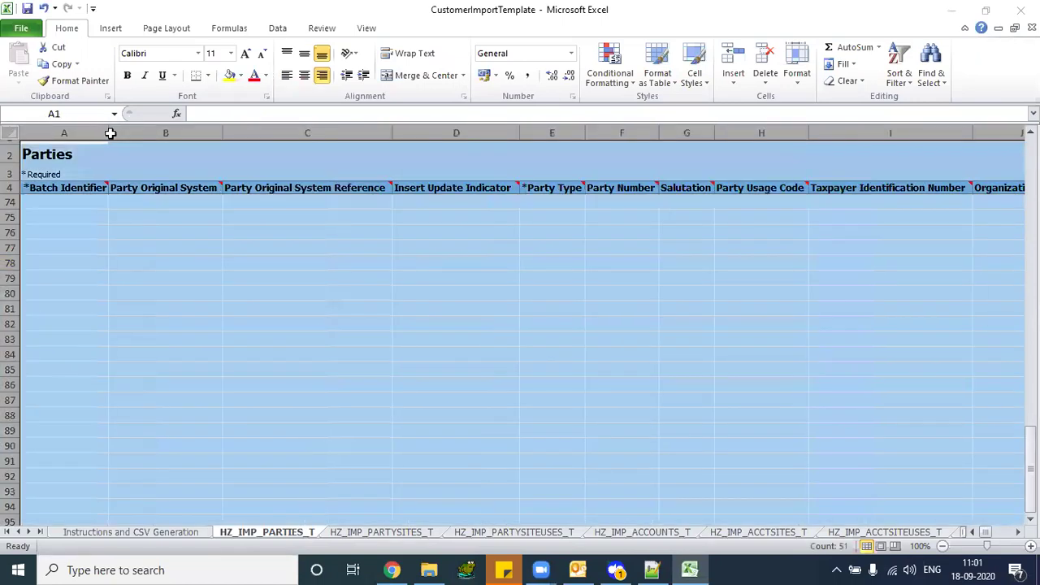
# In row 74 of the Parties sheet, enter CSV as Party Original System and GP005_P as Party Original System Reference
pyautogui.click(134, 221)
pyautogui.press('Up')
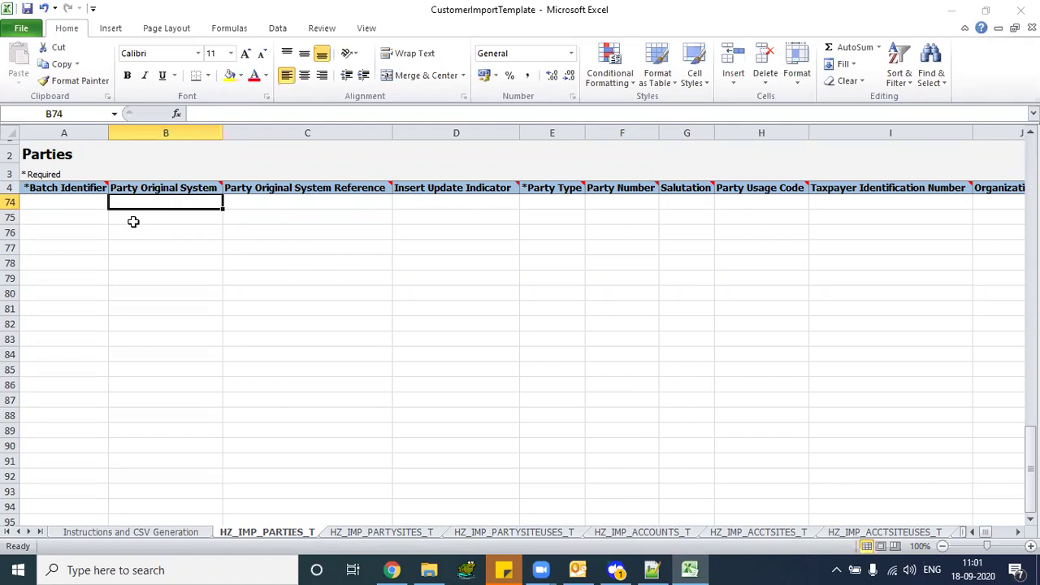
pyautogui.press('Left')
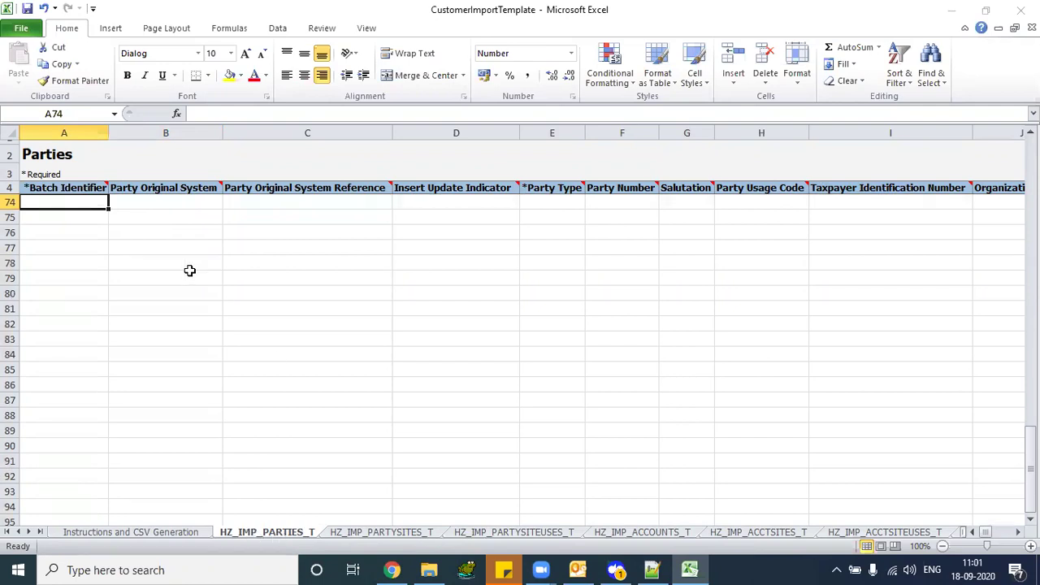
pyautogui.doubleClick(154, 213)
pyautogui.press('Up')
pyautogui.write('CSV')
pyautogui.press('Tab')
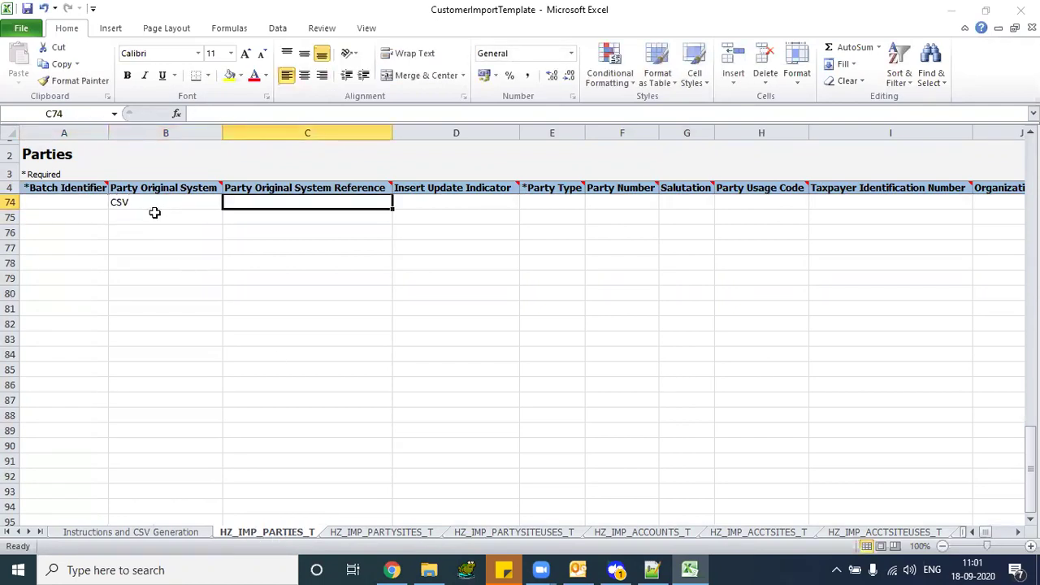
pyautogui.write('GP')
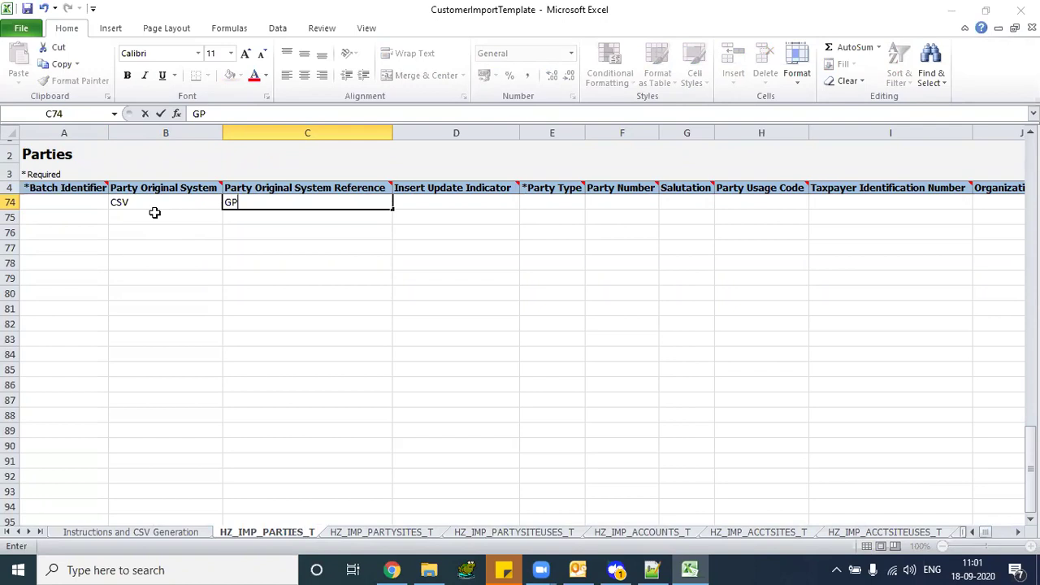
pyautogui.write('005')
pyautogui.press('Tab')
pyautogui.press('Left')
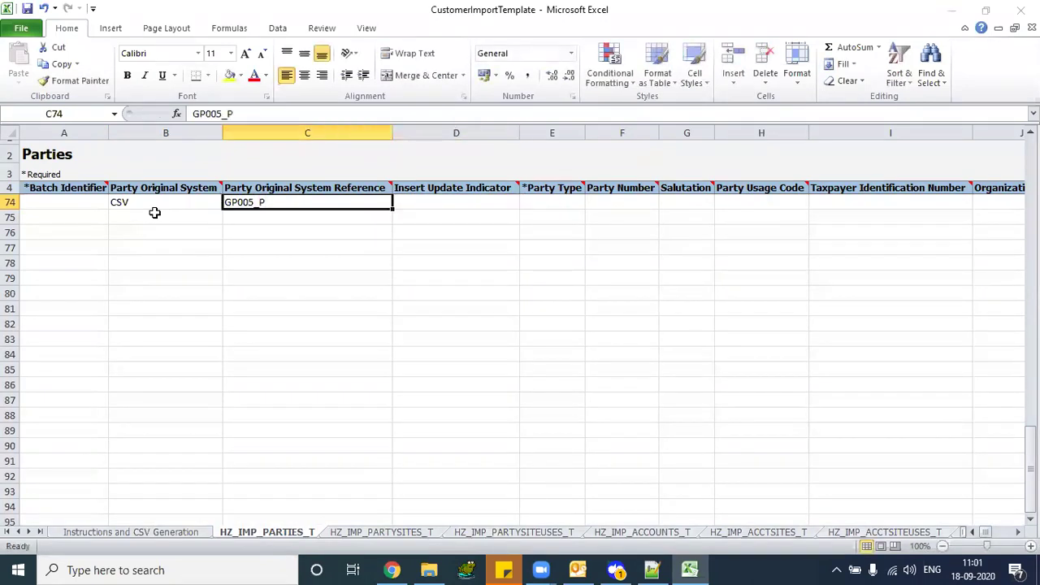
# Set row 74's Insert Update Indicator to I and its Party Type to ORGANIZATION
pyautogui.click(285, 218)
pyautogui.click(267, 202)
pyautogui.click(426, 201)
pyautogui.click(526, 203)
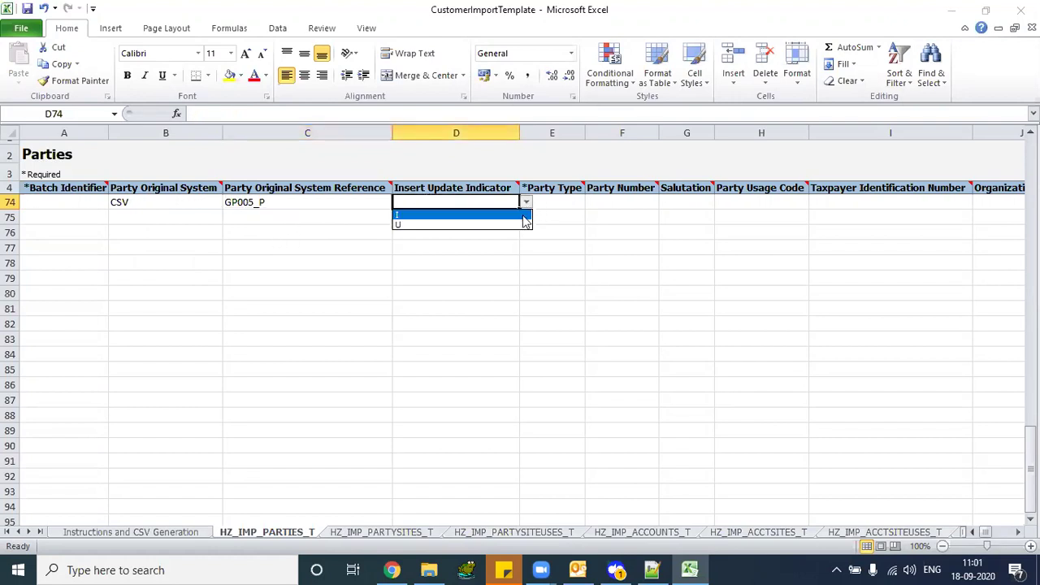
pyautogui.click(513, 213)
pyautogui.click(557, 204)
pyautogui.click(591, 204)
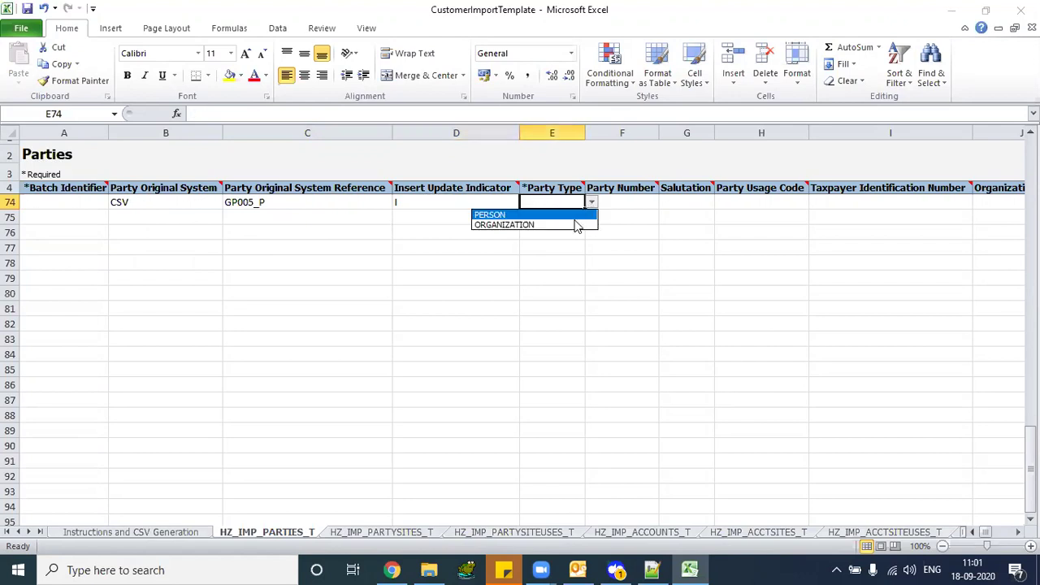
pyautogui.click(574, 221)
# Enter CUSTOMER as the Party Usage Code in row 74, leaving Party Number and Salutation blank
pyautogui.click(624, 207)
pyautogui.click(672, 205)
pyautogui.click(732, 200)
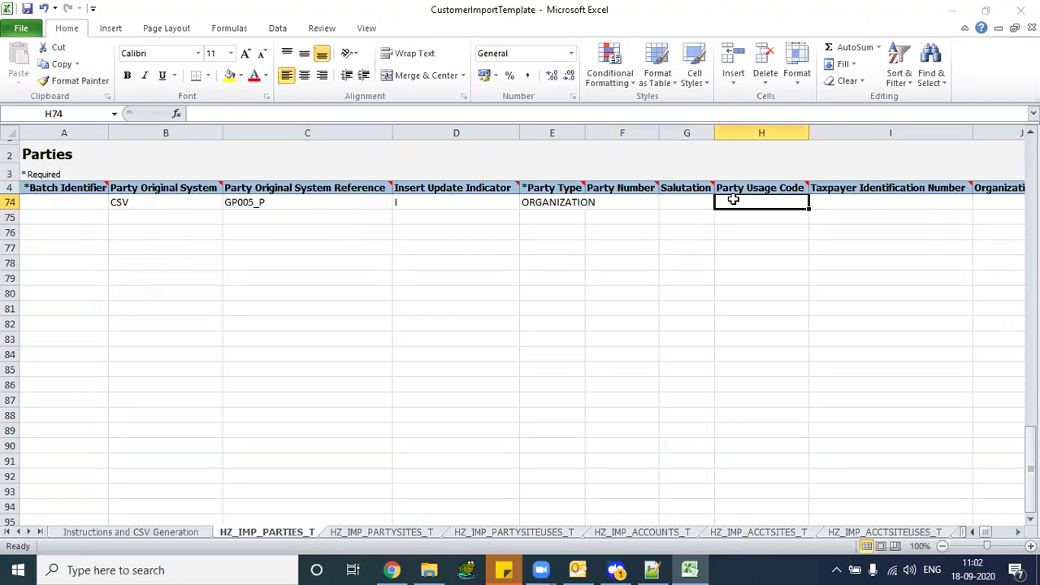
pyautogui.press('Right')
pyautogui.press('Left')
pyautogui.write('CUSTOMER')
pyautogui.press('Tab')
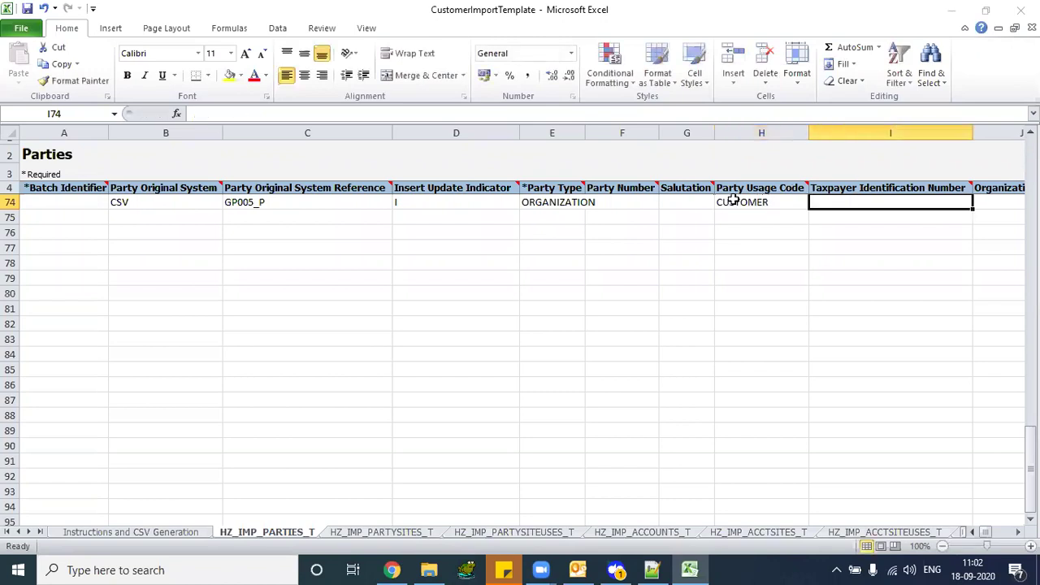
# Enter GP005 Dell Customer as the organization name in row 74, leaving the Taxpayer Identification Number blank
pyautogui.press('Tab')
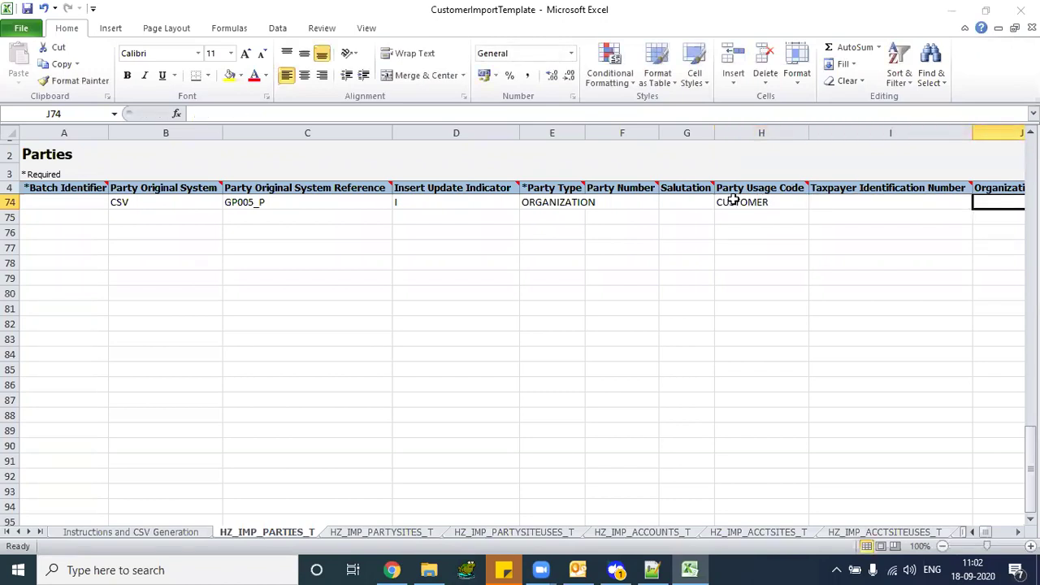
pyautogui.write('GP005 Dell Customer')
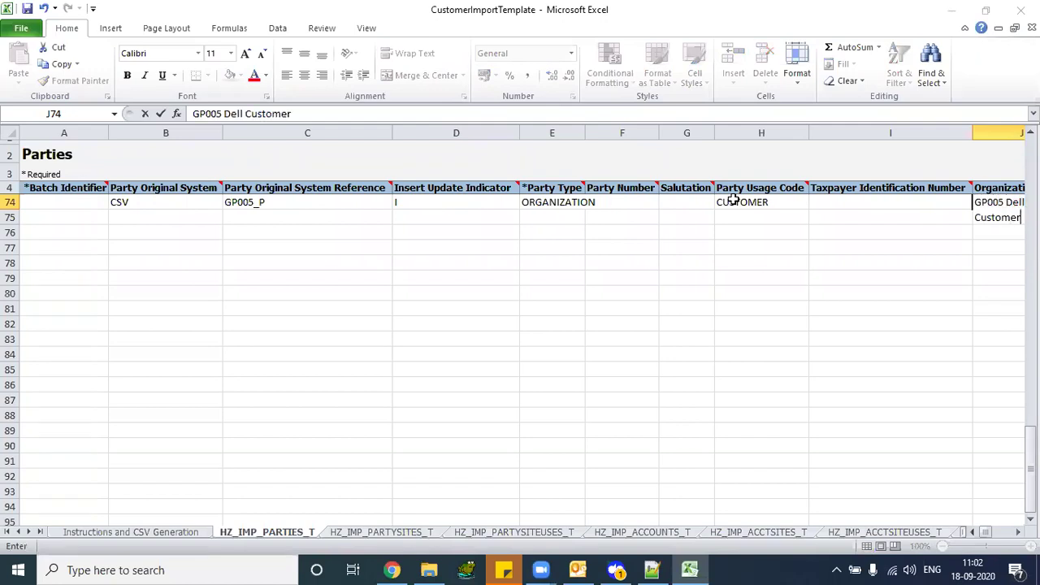
pyautogui.press('Up')
pyautogui.press('Left')
pyautogui.press('Home')
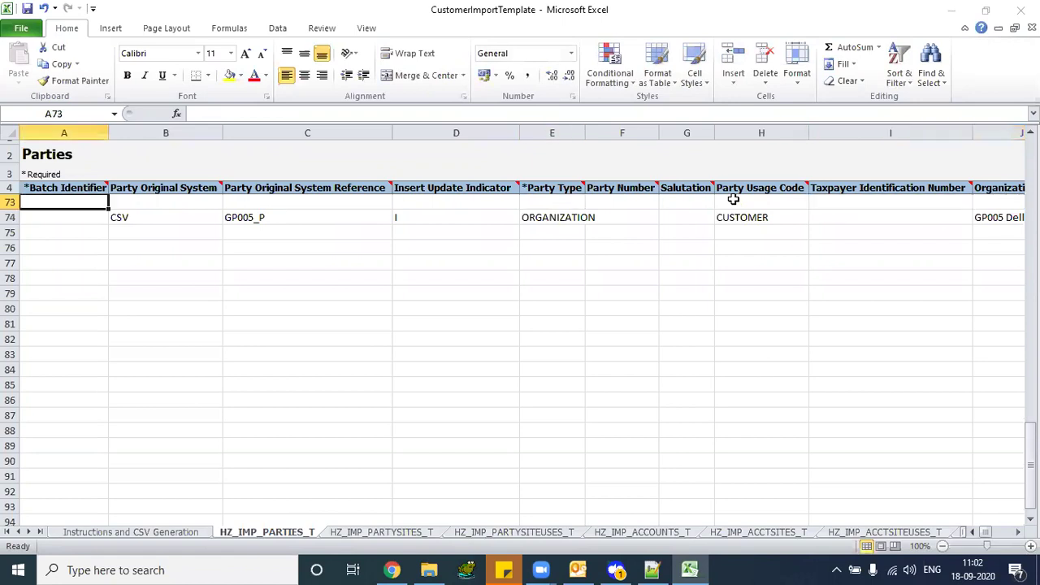
pyautogui.click(60, 218)
pyautogui.hotkey('ctrl', 'Home')
pyautogui.press('Right')
pyautogui.press('Right')
pyautogui.press('Right')
pyautogui.press('Right')
pyautogui.press('Right')
pyautogui.press('Right')
pyautogui.press('Right')
pyautogui.press('Right')
pyautogui.press('Right')
pyautogui.press('Right')
pyautogui.press('Right')
pyautogui.press('Right')
pyautogui.press('Right')
pyautogui.press('Right')
pyautogui.press('Right')
pyautogui.press('Right')
pyautogui.press('Right')
pyautogui.press('Right')
pyautogui.press('Right')
pyautogui.press('Right')
pyautogui.click(113, 228)
pyautogui.hotkey('ctrl', 'Home')
pyautogui.press('Right')
pyautogui.press('Right')
pyautogui.press('Right')
pyautogui.press('Right')
pyautogui.press('Right')
pyautogui.press('Right')
pyautogui.press('Right')
pyautogui.press('Right')
pyautogui.press('Right')
pyautogui.press('Right')
pyautogui.press('Right')
pyautogui.press('Right')
pyautogui.press('Right')
pyautogui.press('Right')
pyautogui.press('Right')
pyautogui.press('Right')
pyautogui.press('Right')
pyautogui.press('Right')
pyautogui.press('Right')
pyautogui.press('Right')
pyautogui.press('Right')
pyautogui.press('Down')
pyautogui.press('Down')
pyautogui.press('Down')
pyautogui.press('Down')
pyautogui.press('Down')
pyautogui.press('Down')
pyautogui.press('Down')
pyautogui.press('Down')
pyautogui.press('Down')
pyautogui.press('Down')
pyautogui.press('Down')
pyautogui.press('Down')
pyautogui.press('Down')
pyautogui.press('Down')
pyautogui.press('Down')
pyautogui.press('Down')
pyautogui.press('Down')
pyautogui.press('Down')
pyautogui.press('Down')
pyautogui.press('Down')
pyautogui.press('Down')
pyautogui.hotkey('ctrl', 'Home')
pyautogui.click(103, 217)
pyautogui.click(354, 295)
pyautogui.press('Up')
pyautogui.press('Up')
pyautogui.press('Up')
pyautogui.press('Up')
pyautogui.press('Up')
pyautogui.press('Right')
pyautogui.press('Right')
pyautogui.press('Right')
pyautogui.press('Right')
pyautogui.press('Right')
pyautogui.press('Right')
pyautogui.press('Right')
pyautogui.press('Right')
pyautogui.press('Right')
pyautogui.press('Right')
pyautogui.press('Right')
pyautogui.press('Right')
pyautogui.press('Right')
pyautogui.press('Right')
pyautogui.press('Right')
pyautogui.press('Right')
pyautogui.press('Right')
pyautogui.press('Right')
pyautogui.press('Right')
pyautogui.press('Right')
pyautogui.press('Right')
pyautogui.press('Right')
pyautogui.press('Right')
pyautogui.press('Right')
pyautogui.press('Right')
pyautogui.press('Right')
pyautogui.press('Right')
pyautogui.press('Right')
pyautogui.press('Right')
pyautogui.press('Right')
pyautogui.press('Right')
pyautogui.press('Right')
pyautogui.press('Right')
pyautogui.press('Right')
pyautogui.press('Right')
pyautogui.press('Down')
pyautogui.press('Down')
pyautogui.press('Down')
pyautogui.press('Down')
pyautogui.press('Down')
pyautogui.press('Down')
pyautogui.press('Down')
pyautogui.press('Down')
pyautogui.press('Down')
pyautogui.press('Down')
pyautogui.press('Down')
pyautogui.press('Down')
pyautogui.press('Down')
pyautogui.press('Down')
pyautogui.press('Down')
pyautogui.press('Down')
pyautogui.press('Down')
pyautogui.press('Down')
pyautogui.press('Down')
pyautogui.press('Down')
pyautogui.press('Down')
pyautogui.press('Down')
pyautogui.press('Down')
pyautogui.press('Down')
pyautogui.press('Down')
pyautogui.press('Down')
pyautogui.press('Down')
pyautogui.press('Down')
pyautogui.press('Down')
pyautogui.press('Down')
pyautogui.press('Down')
pyautogui.press('Down')
pyautogui.press('Down')
pyautogui.press('Down')
pyautogui.press('Down')
pyautogui.press('Down')
pyautogui.press('Down')
pyautogui.press('Down')
pyautogui.press('Down')
pyautogui.press('Down')
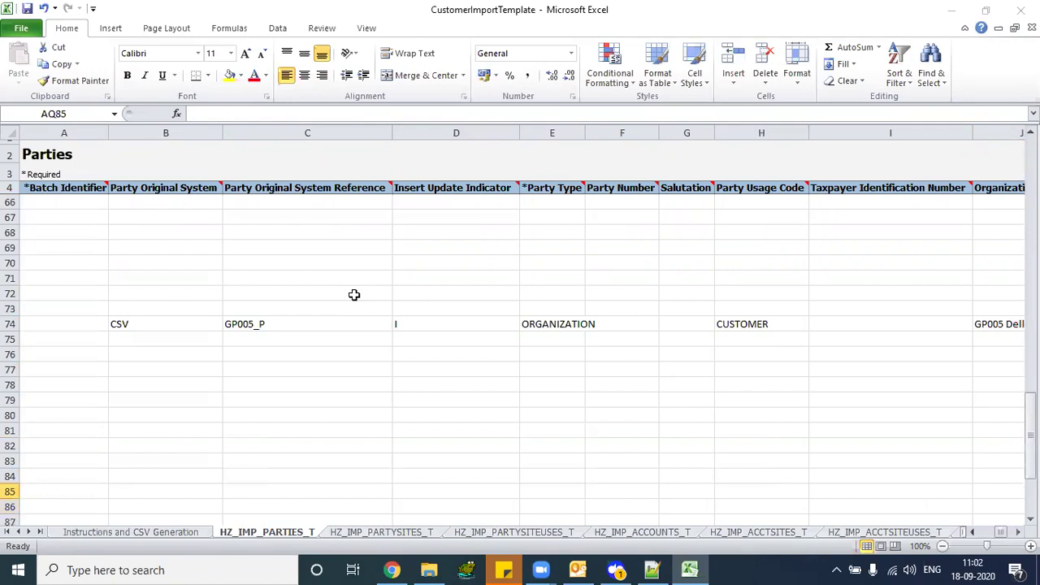
# Copy the whole customer record in row 74 of the Parties sheet into row 5, directly below the column headers
pyautogui.click(10, 323)
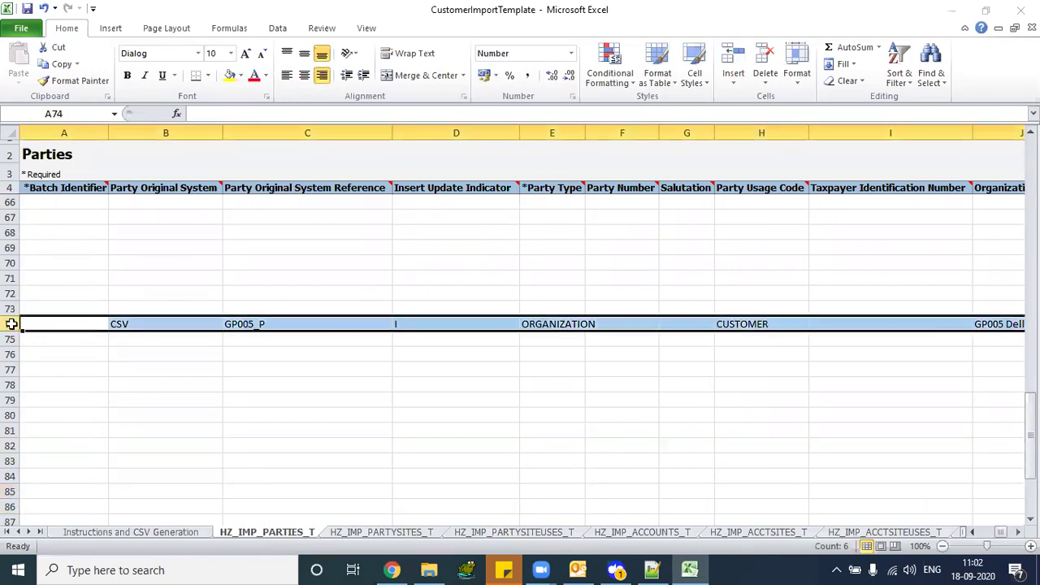
pyautogui.hotkey('ctrl', 'c')
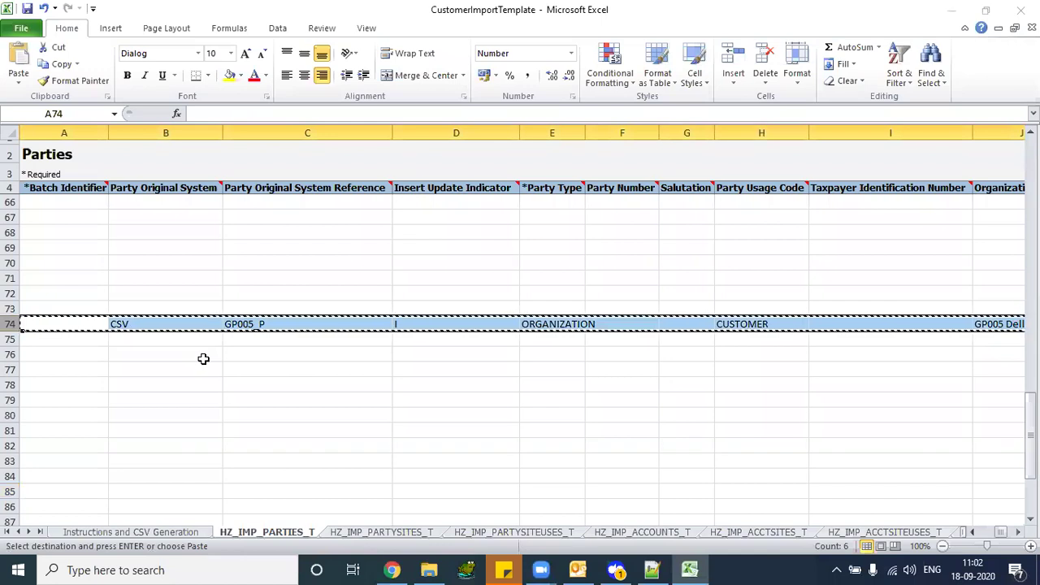
pyautogui.hotkey('ctrl', 'Home')
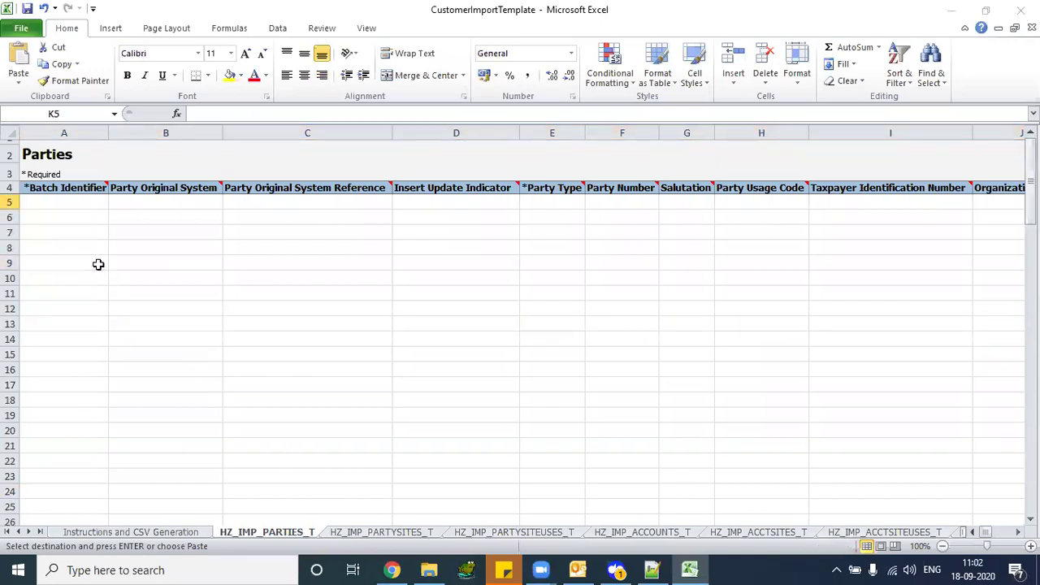
pyautogui.click(9, 204)
pyautogui.press('Return')
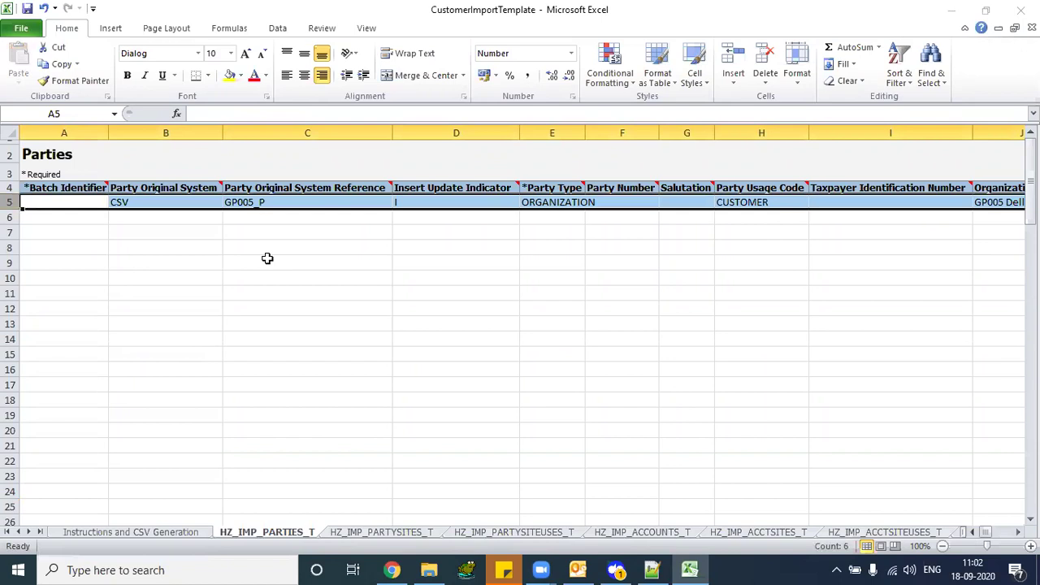
# Fit all column widths on the Parties sheet to their contents
pyautogui.click(337, 236)
pyautogui.click(165, 218)
pyautogui.press('Up')
pyautogui.press('Right')
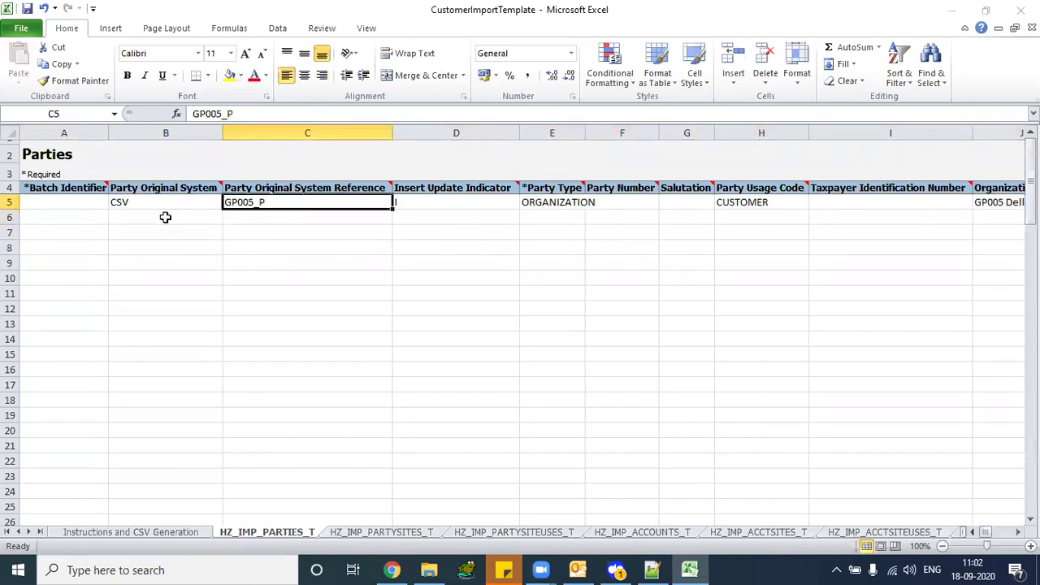
pyautogui.press('Right')
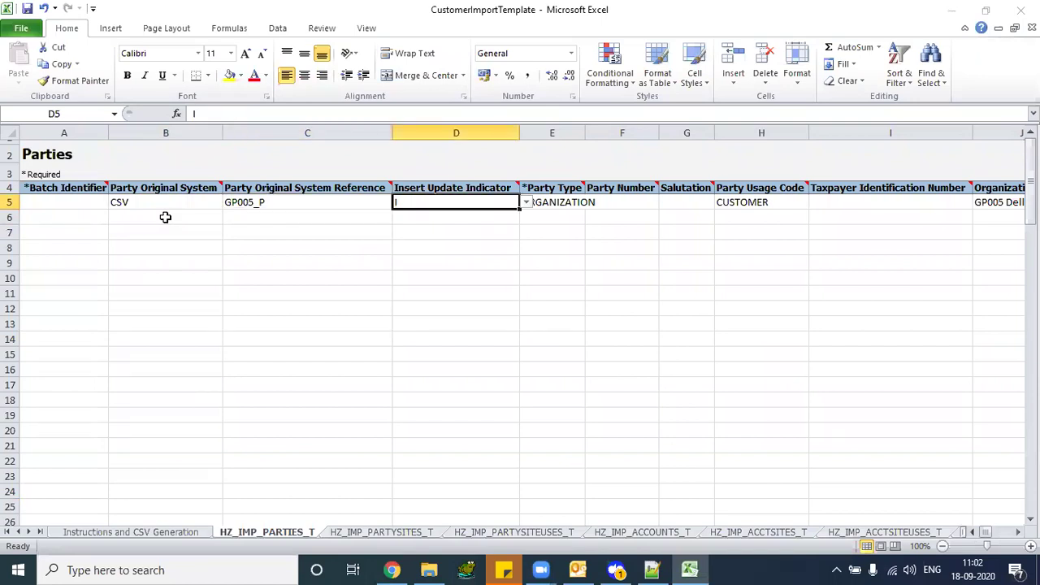
pyautogui.press('Right')
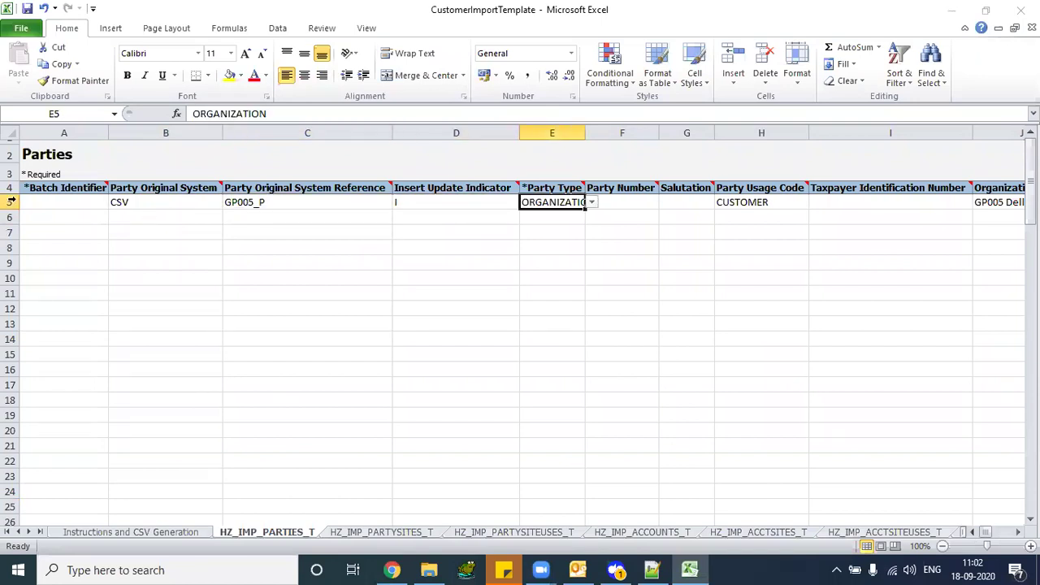
pyautogui.click(10, 132)
pyautogui.doubleClick(103, 132)
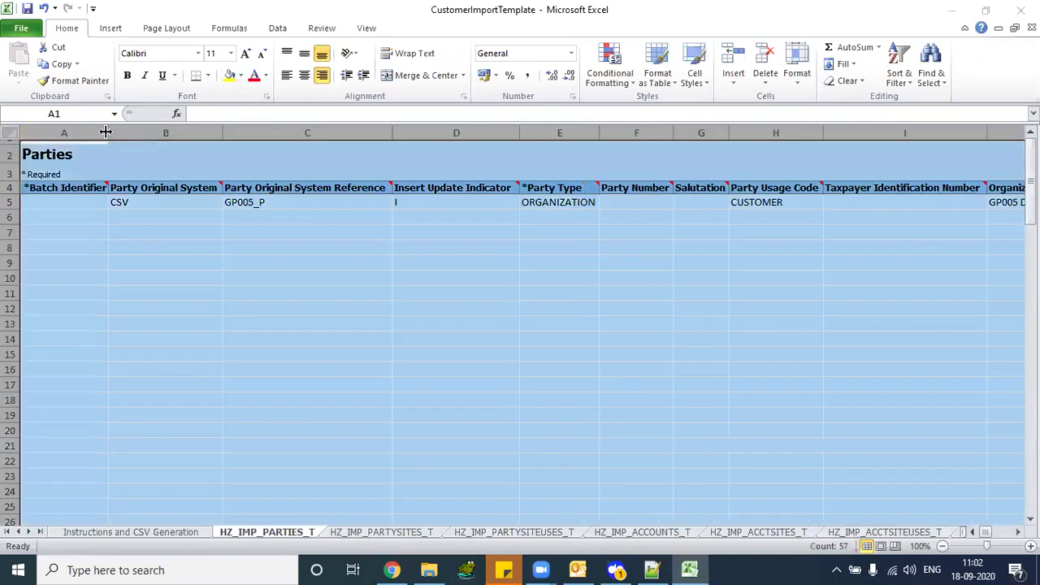
# Review the record in row 5 of the Parties sheet, checking the party type, usage code, organization name and batch identifier fields
pyautogui.click(562, 201)
pyautogui.click(606, 202)
pyautogui.click(650, 227)
pyautogui.click(743, 207)
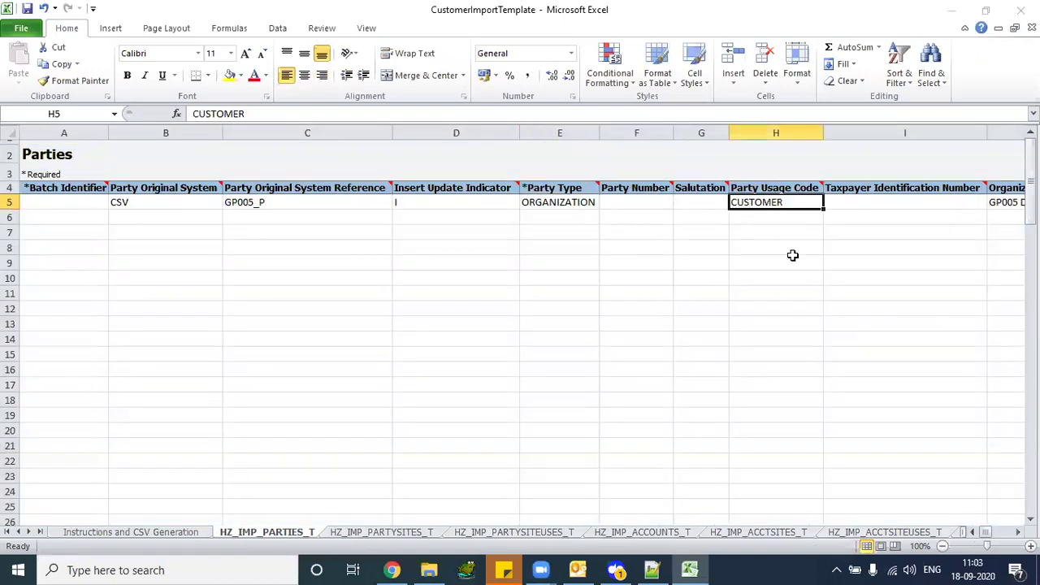
pyautogui.press('Right')
pyautogui.press('Right')
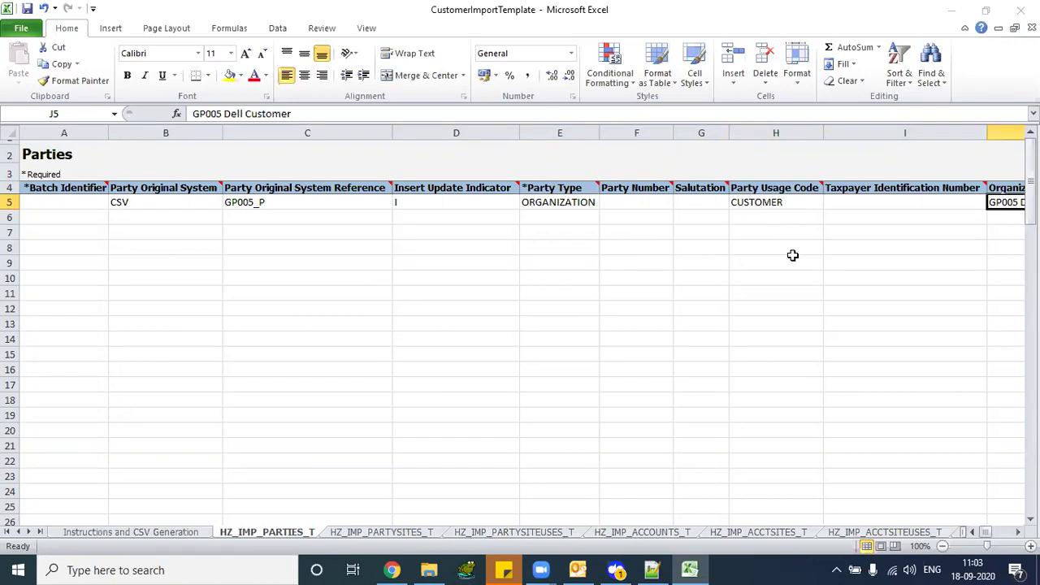
pyautogui.press('Left')
pyautogui.press('Left')
pyautogui.press('Left')
pyautogui.press('Left')
pyautogui.press('Left')
pyautogui.press('Left')
pyautogui.press('Left')
pyautogui.press('Left')
pyautogui.press('Left')
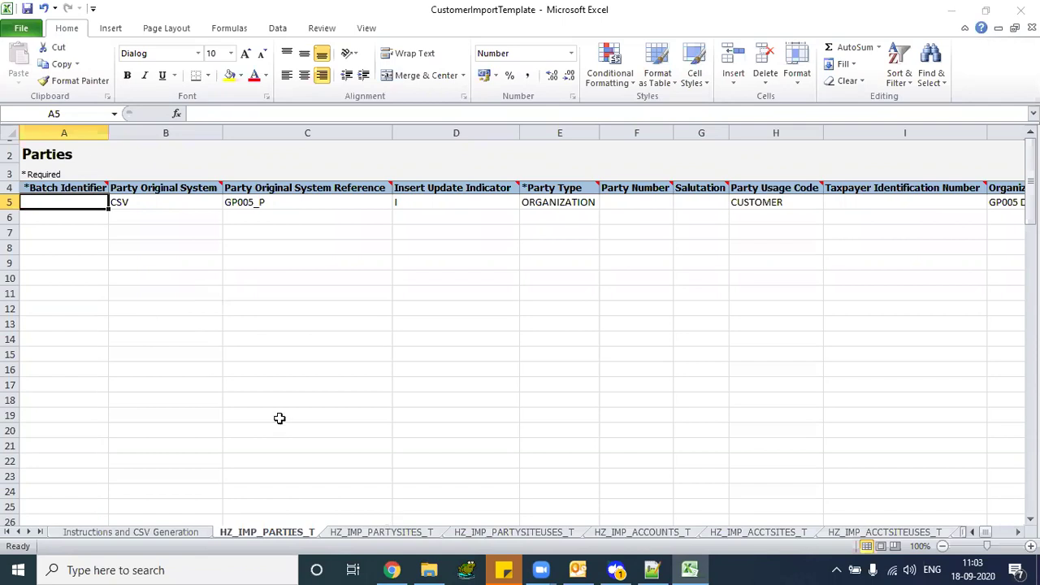
# Open the HZ_IMP_PARTYSITES_T sheet and fit all its column widths to their contents
pyautogui.click(382, 532)
pyautogui.click(157, 244)
pyautogui.click(8, 131)
pyautogui.doubleClick(105, 131)
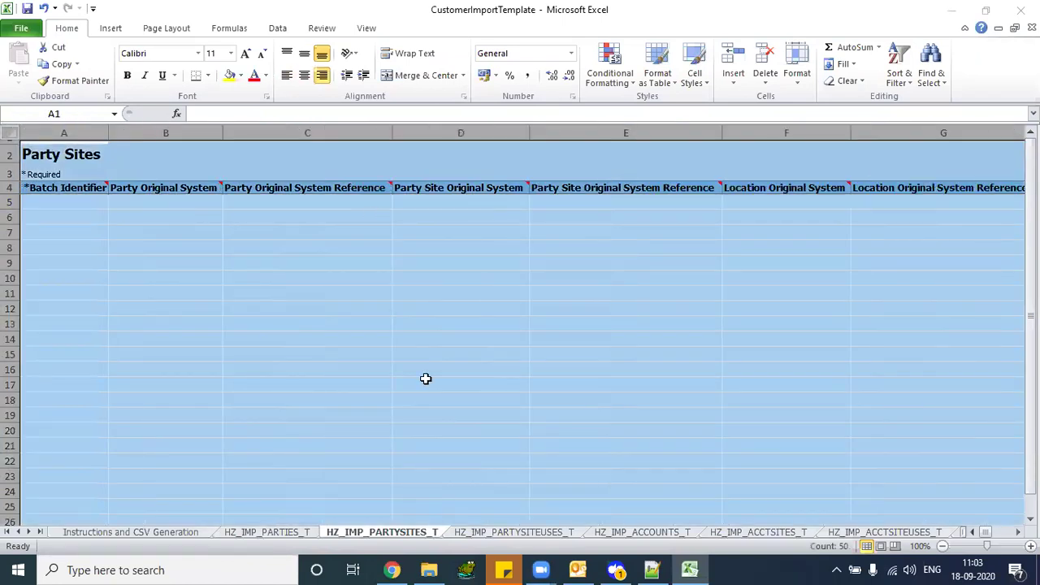
# Enter CSV as the Party Site Original System in row 5 of the Party Sites sheet
pyautogui.click(437, 217)
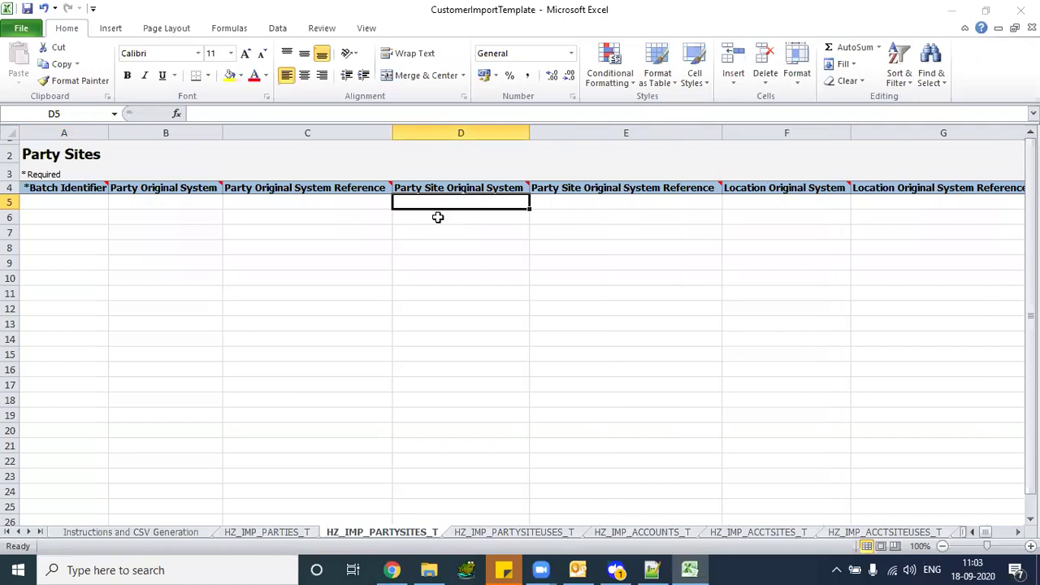
pyautogui.write('C')
pyautogui.press('BackSpace')
pyautogui.write('SV')
pyautogui.press('Tab')
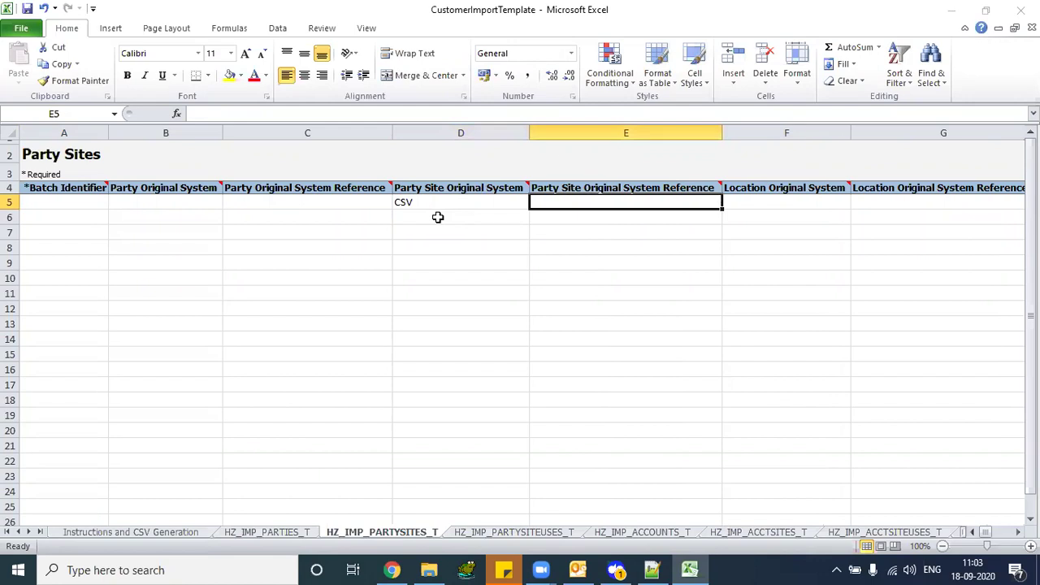
# Enter GP005_PS as the Party Site Original System Reference in row 5
pyautogui.write('GP005')
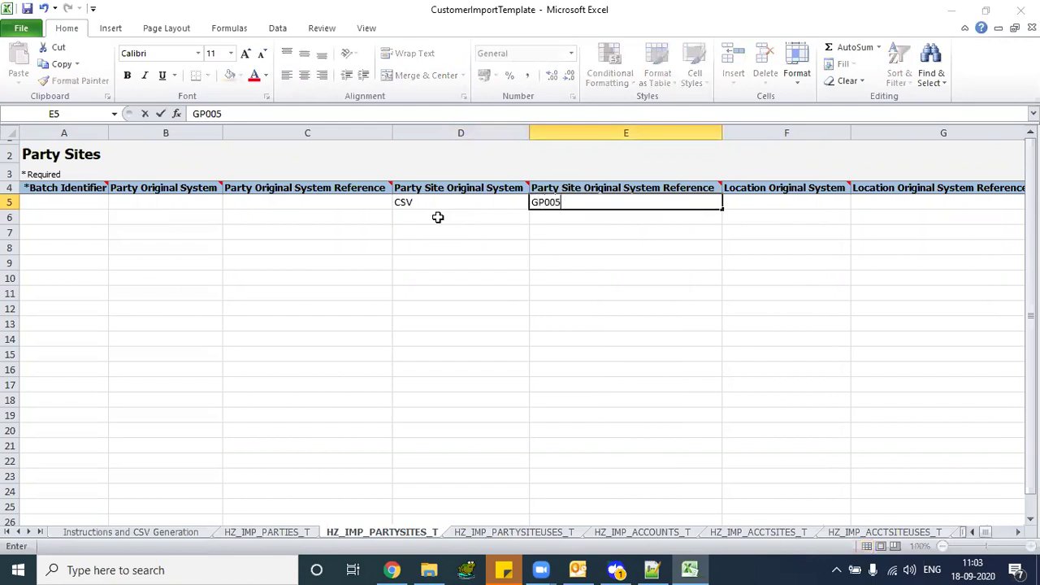
pyautogui.write('_PS')
pyautogui.press('Tab')
pyautogui.hotkey('shift', 'Tab')
pyautogui.press('Tab')
pyautogui.press('Tab')
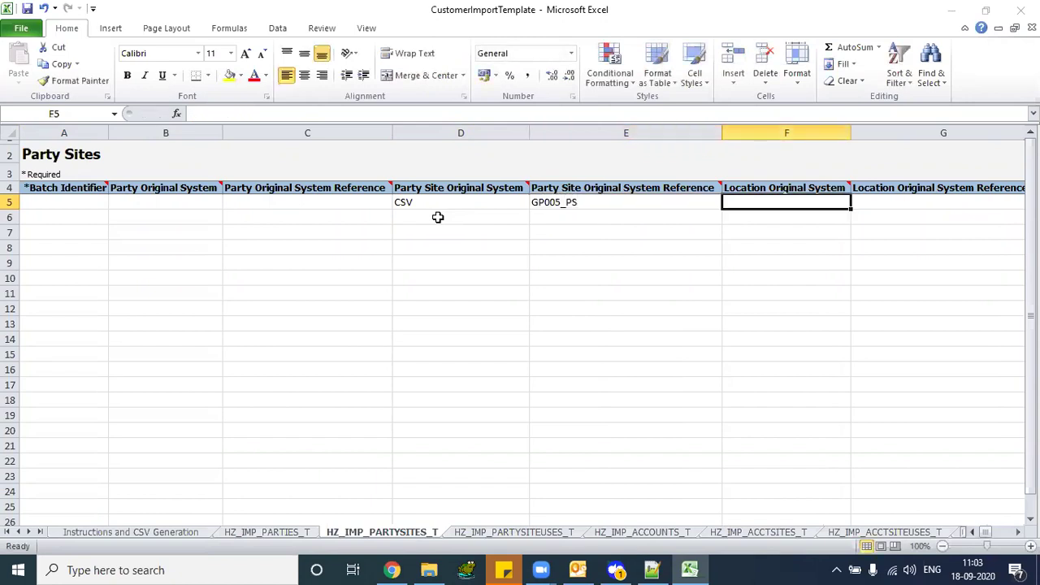
# Set row 5's Insert Update Indicator to I, leaving both location original system fields blank
pyautogui.press('Tab')
pyautogui.press('Tab')
pyautogui.hotkey('shift', 'Tab')
pyautogui.click(795, 203)
pyautogui.click(783, 214)
pyautogui.click(845, 203)
pyautogui.write('TES')
pyautogui.press('BackSpace')
pyautogui.press('BackSpace')
pyautogui.write('estSITe')
pyautogui.press('BackSpace')
pyautogui.press('BackSpace')
pyautogui.press('BackSpace')
pyautogui.press('BackSpace')
pyautogui.press('BackSpace')
pyautogui.press('BackSpace')
pyautogui.press('BackSpace')
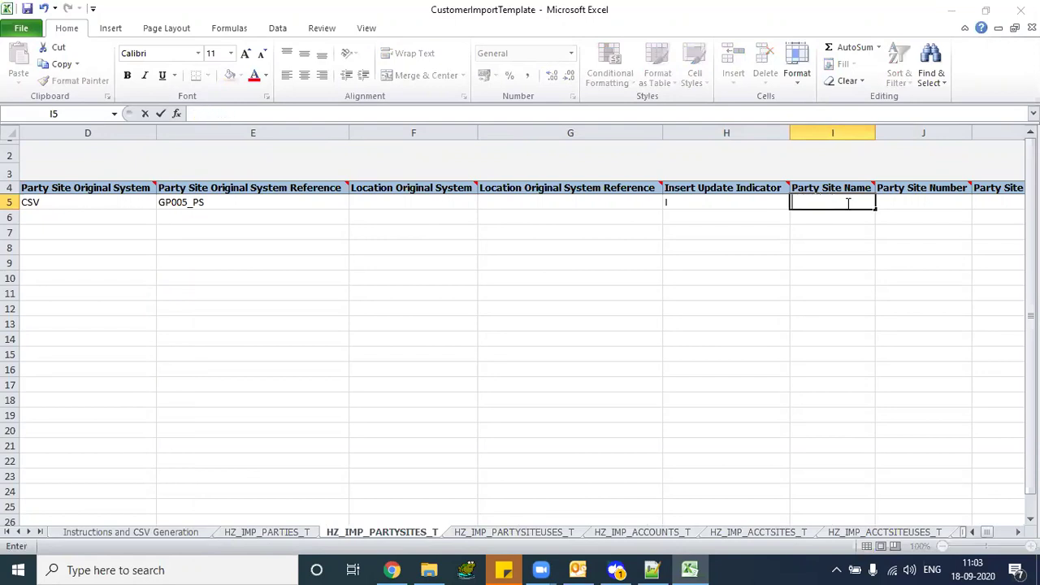
# Enter USSite as the Party Site Name in row 5
pyautogui.write('USSITe')
pyautogui.press('BackSpace')
pyautogui.press('BackSpace')
pyautogui.press('BackSpace')
pyautogui.write('ite')
pyautogui.press('Tab')
# Enter 1234 as the Party Site Number in row 5
pyautogui.press('Tab')
pyautogui.hotkey('shift', 'Tab')
pyautogui.write('1234')
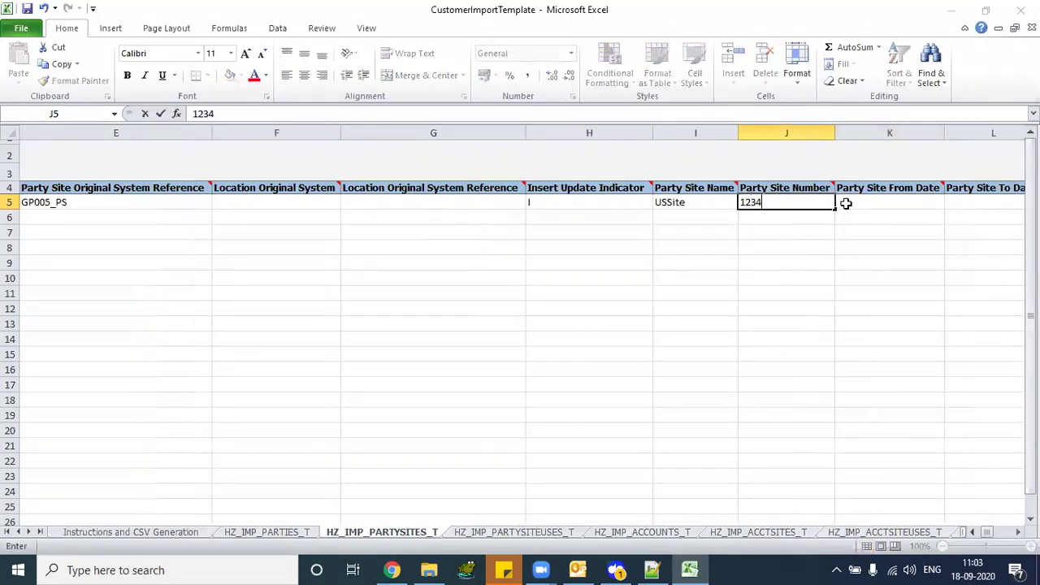
pyautogui.press('Tab')
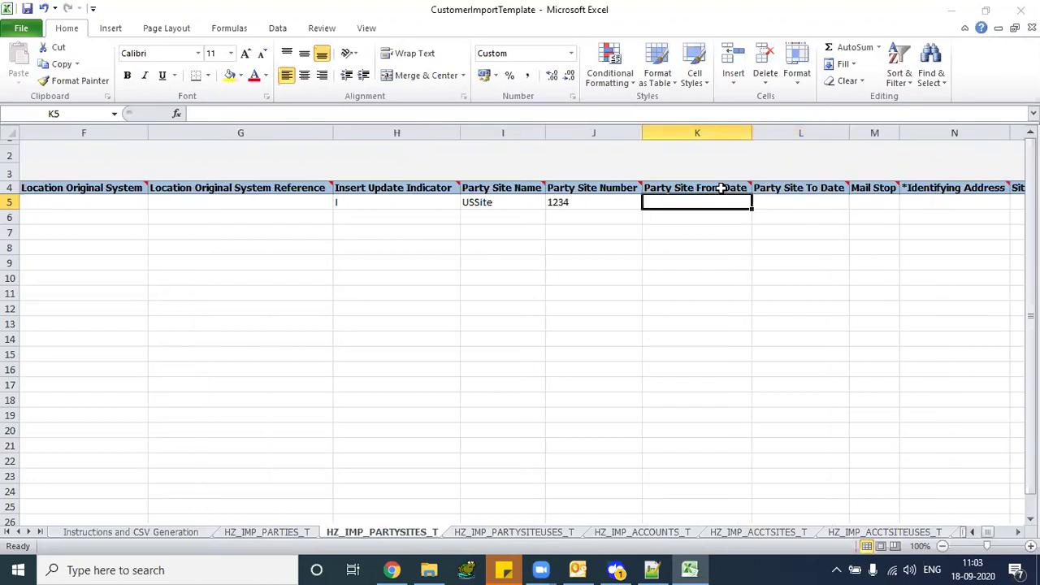
# Enter 2020/09/18 as the Party Site From Date in row 5
pyautogui.moveTo(720, 188)
pyautogui.write('2020')
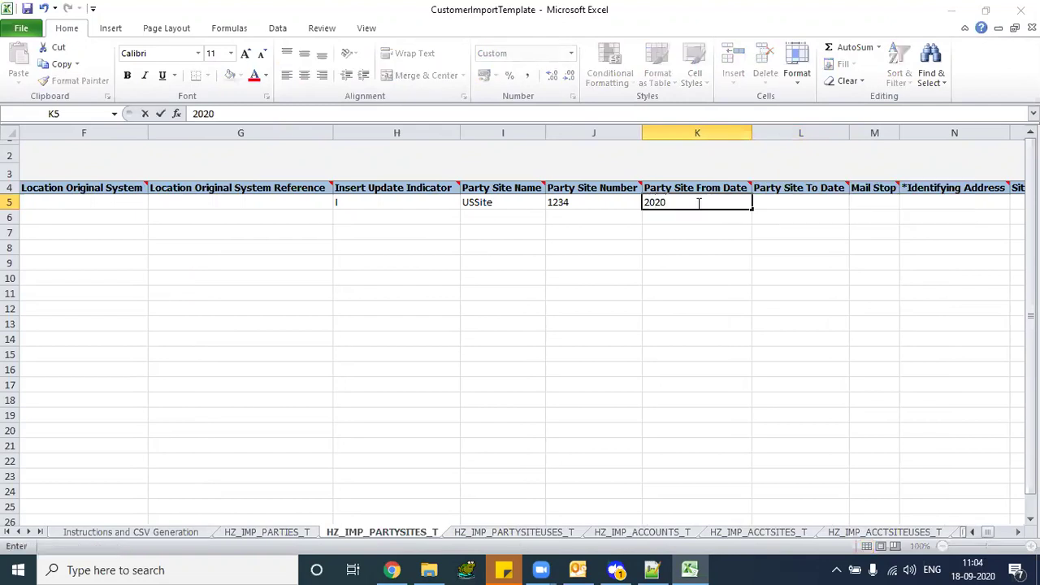
pyautogui.write('/09/18')
pyautogui.press('Tab')
# Apply the custom number format yyyy/mm/dd to the Party Site From Date in row 5
pyautogui.click(696, 202)
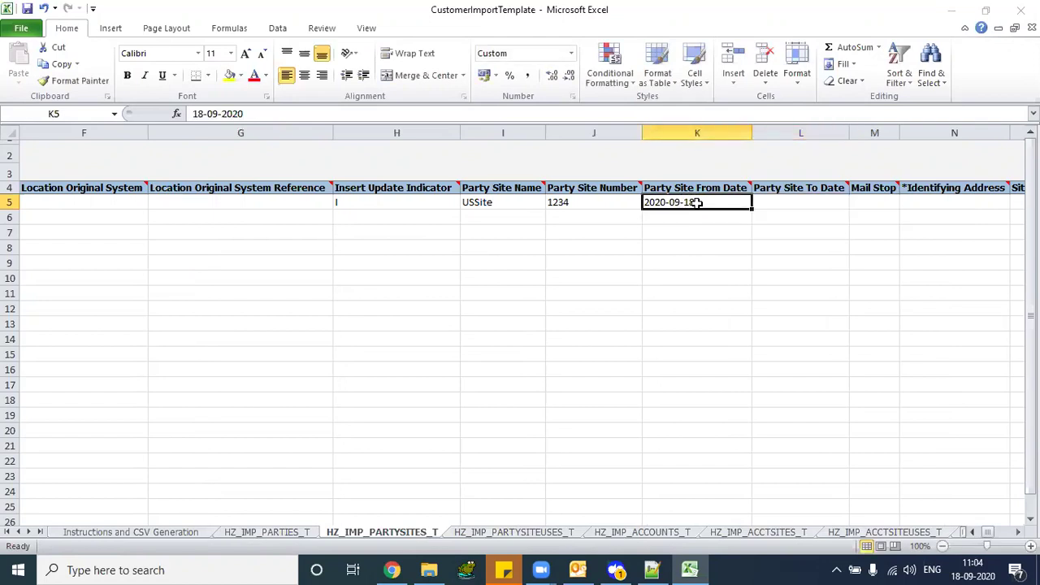
pyautogui.rightClick(696, 202)
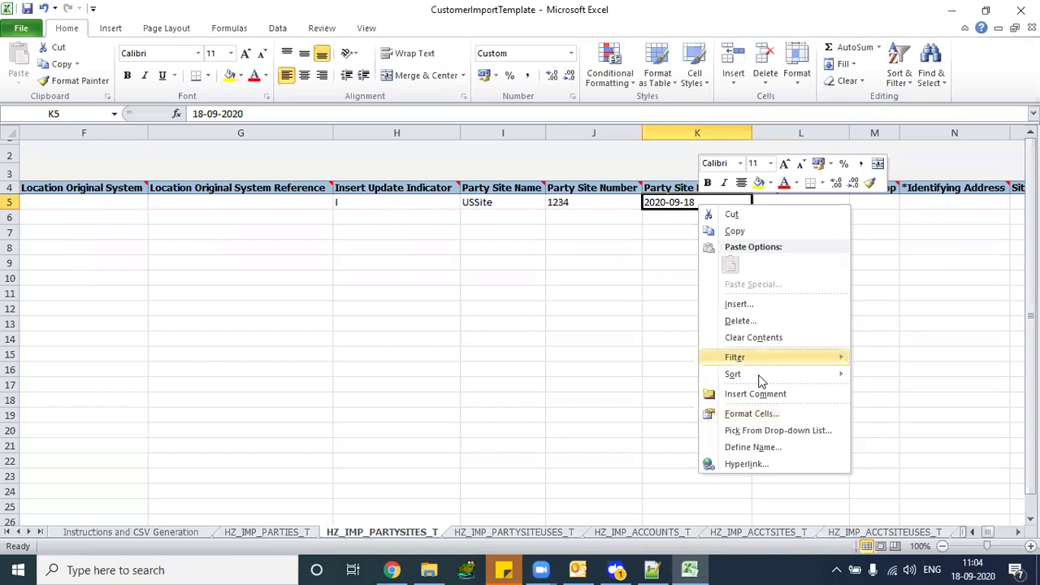
pyautogui.click(766, 416)
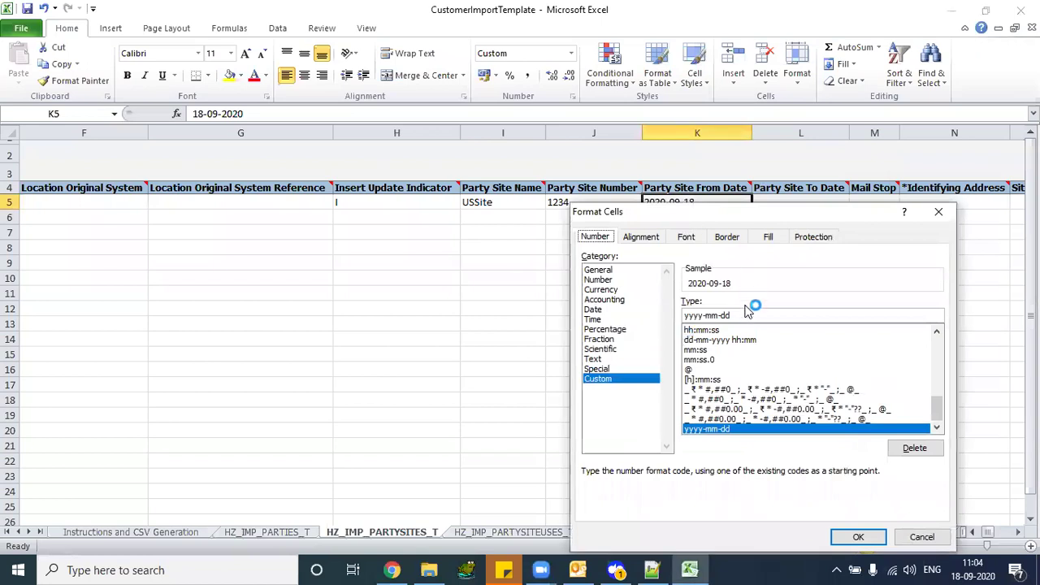
pyautogui.moveTo(738, 317); pyautogui.dragTo(546, 319)
pyautogui.write('yyyy/mm/dd')
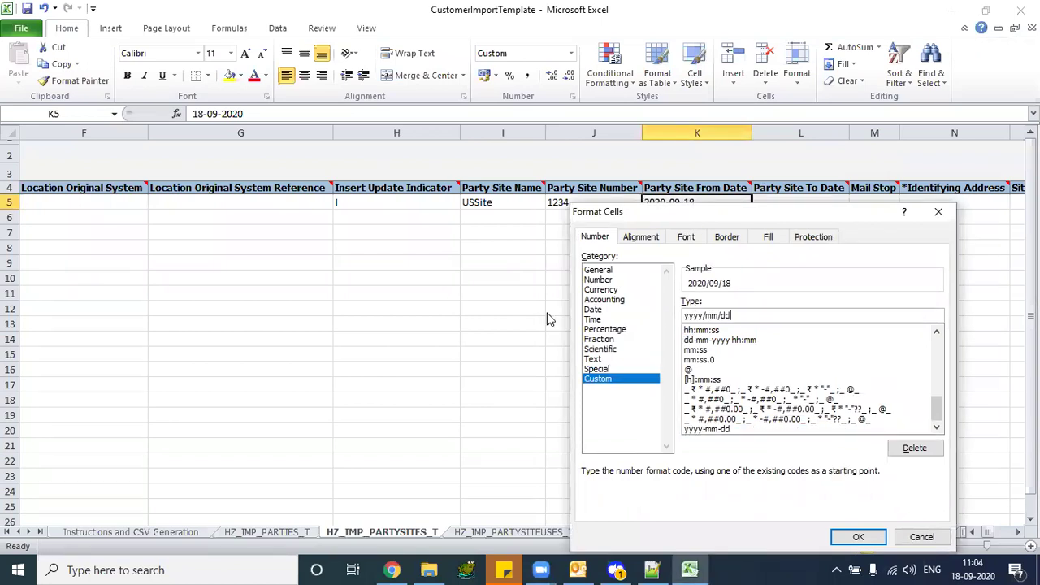
pyautogui.click(858, 536)
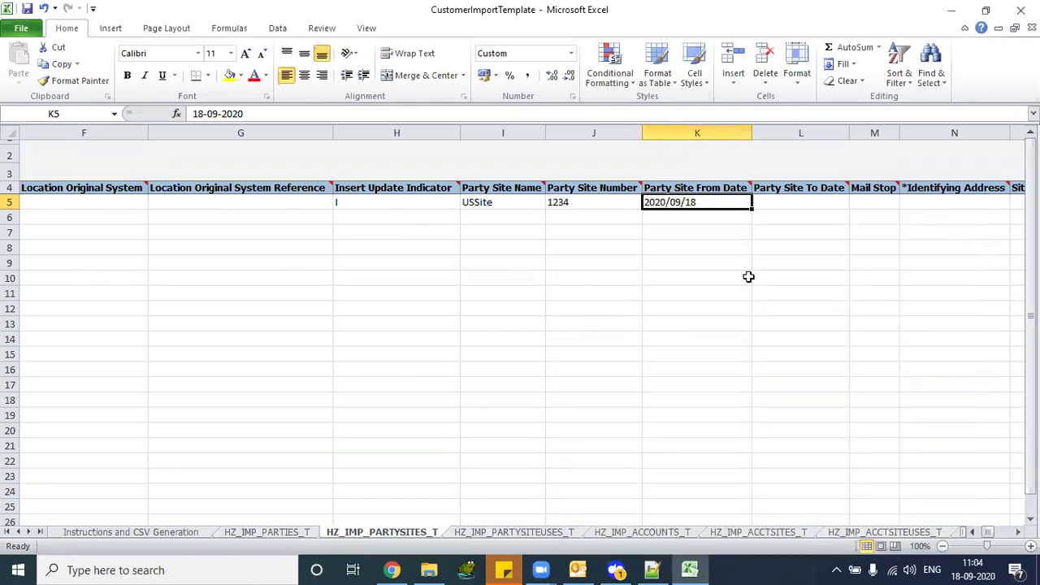
# Set Identifying Address to Y in row 5, leaving Party Site To Date and Mail Stop blank
pyautogui.press('Right')
pyautogui.press('Right')
pyautogui.press('Right')
pyautogui.press('Left')
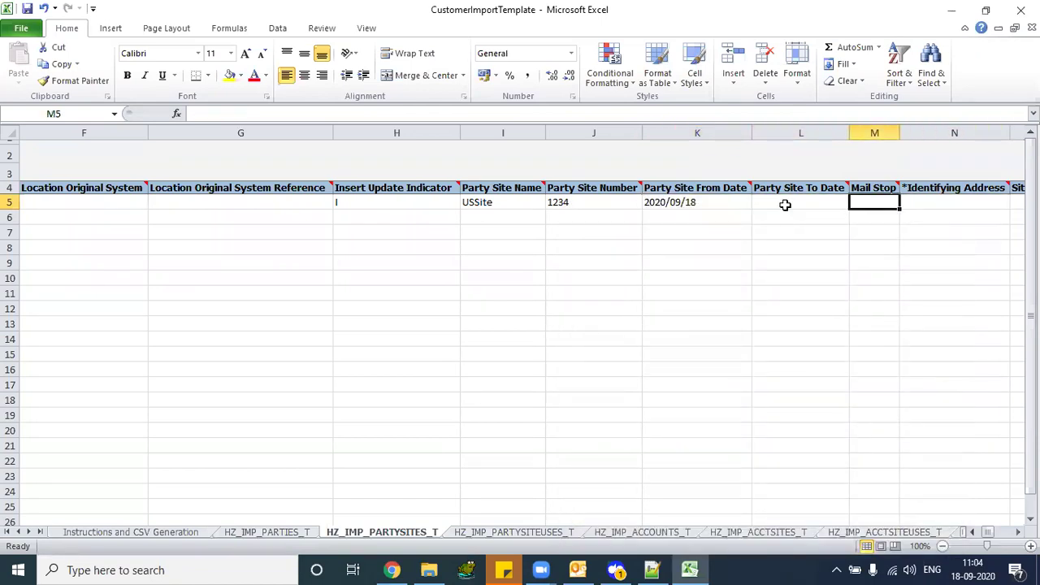
pyautogui.press('Right')
pyautogui.press('Right')
pyautogui.click(785, 204)
pyautogui.click(887, 202)
pyautogui.click(851, 225)
# Examine the remaining Party Sites columns, from Site Language through the descriptive flexfield segments to the relationship source system fields
pyautogui.click(916, 205)
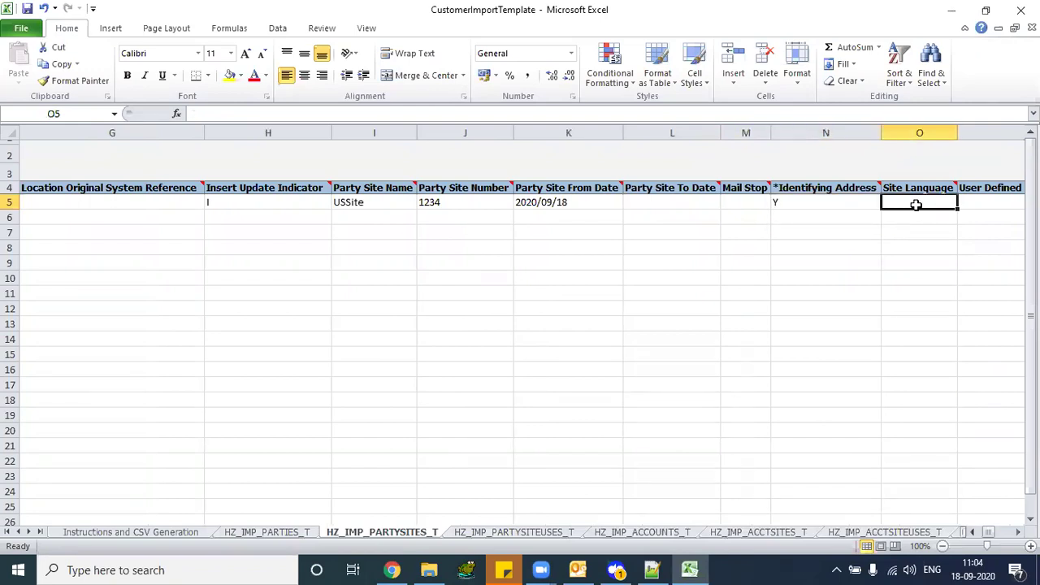
pyautogui.press('Right')
pyautogui.press('Left')
pyautogui.press('Right')
pyautogui.press('Right')
pyautogui.press('Right')
pyautogui.press('Right')
pyautogui.press('Right')
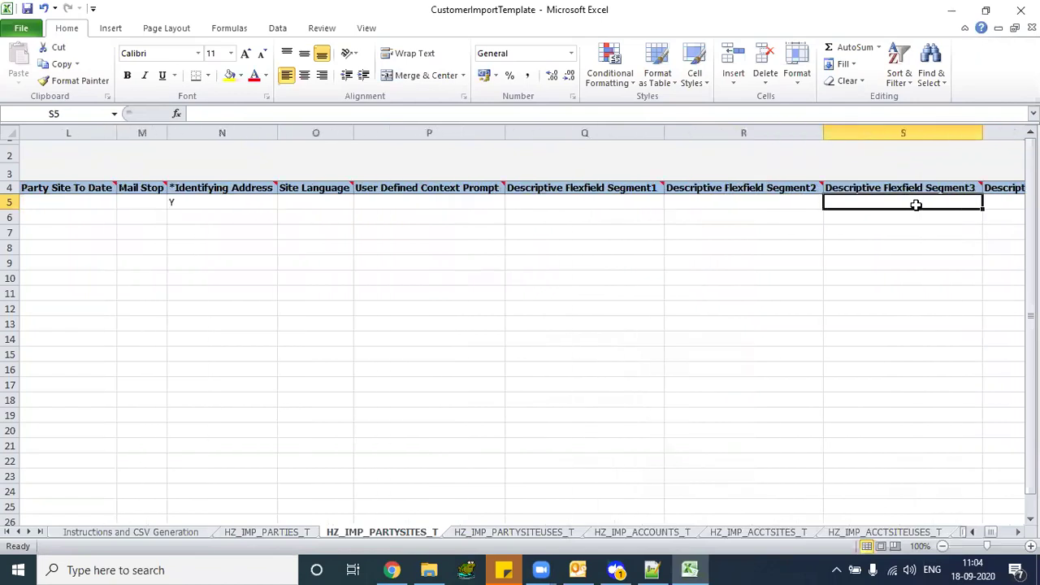
pyautogui.press('Right')
pyautogui.press('Right')
pyautogui.press('Right')
pyautogui.press('Right')
pyautogui.press('Right')
pyautogui.press('Right')
pyautogui.press('Right')
pyautogui.press('Right')
pyautogui.press('Right')
pyautogui.press('Right')
pyautogui.press('Right')
pyautogui.press('Right')
pyautogui.press('Right')
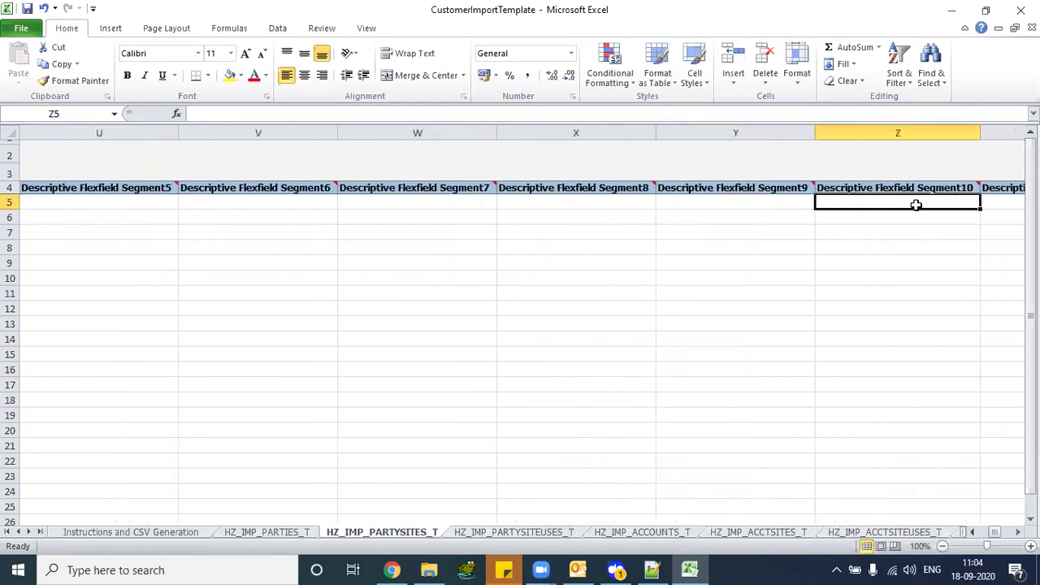
pyautogui.press('Right')
pyautogui.press('Right')
pyautogui.press('Right')
pyautogui.press('Right')
pyautogui.press('Right')
pyautogui.press('Right')
pyautogui.press('Right')
pyautogui.press('Right')
pyautogui.press('Right')
pyautogui.press('Right')
pyautogui.press('Right')
pyautogui.press('Right')
pyautogui.press('Right')
pyautogui.press('Right')
pyautogui.press('Right')
pyautogui.press('Right')
pyautogui.press('Right')
pyautogui.press('Right')
pyautogui.press('Right')
pyautogui.press('Right')
pyautogui.press('Left')
pyautogui.press('Left')
pyautogui.press('Left')
pyautogui.press('Left')
pyautogui.press('Left')
pyautogui.press('Left')
pyautogui.press('Left')
pyautogui.press('Left')
pyautogui.press('Left')
pyautogui.press('Left')
pyautogui.press('Left')
pyautogui.press('Left')
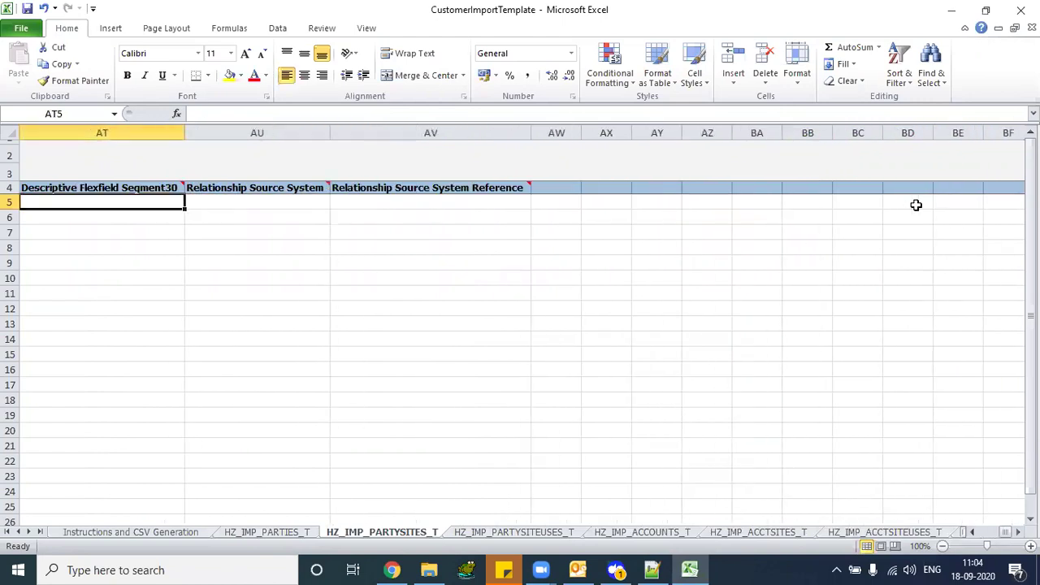
# Enter CSV as both the Party Original System and the Location Original System in row 5 of Party Sites
pyautogui.press('Left')
pyautogui.press('Left')
pyautogui.press('Left')
pyautogui.press('Left')
pyautogui.press('Left')
pyautogui.press('Left')
pyautogui.press('Left')
pyautogui.press('Left')
pyautogui.press('Left')
pyautogui.press('Left')
pyautogui.press('Left')
pyautogui.press('Left')
pyautogui.press('Left')
pyautogui.press('Left')
pyautogui.press('Left')
pyautogui.press('Left')
pyautogui.press('Left')
pyautogui.press('Left')
pyautogui.press('Left')
pyautogui.press('Left')
pyautogui.press('Right')
pyautogui.press('Right')
pyautogui.press('Right')
pyautogui.press('Right')
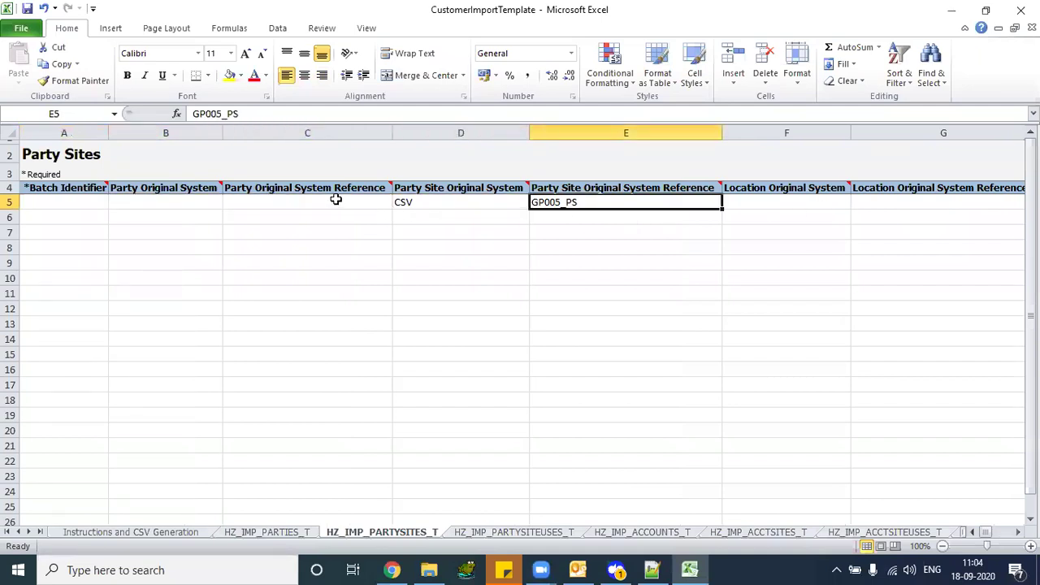
pyautogui.click(307, 202)
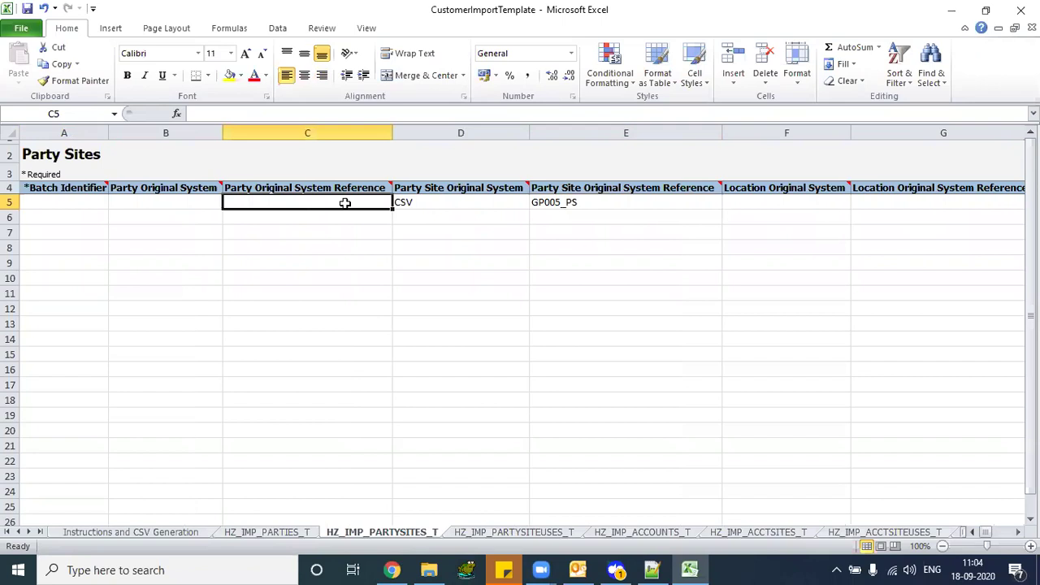
pyautogui.click(800, 203)
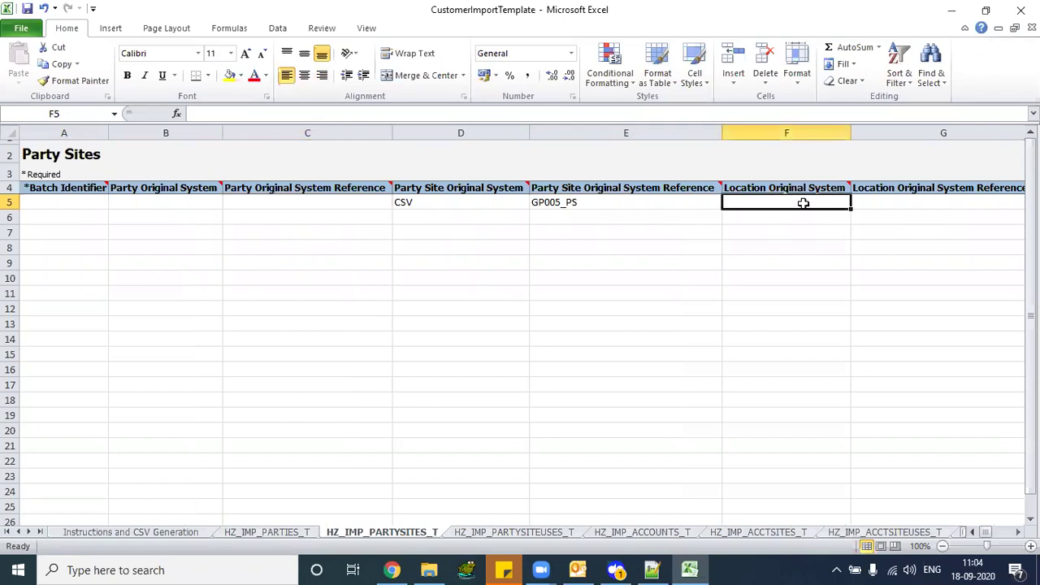
pyautogui.click(296, 201)
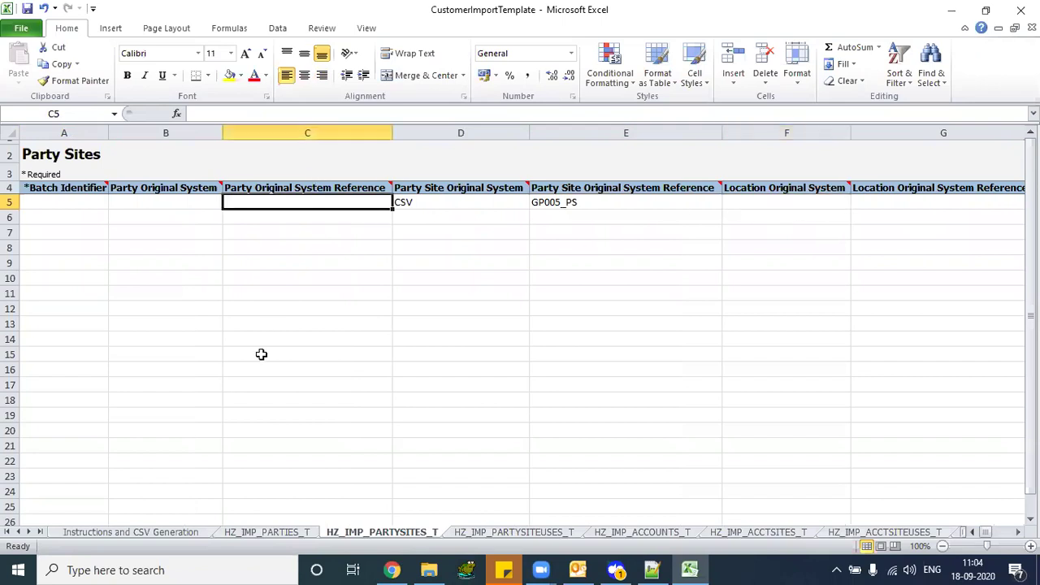
pyautogui.click(161, 202)
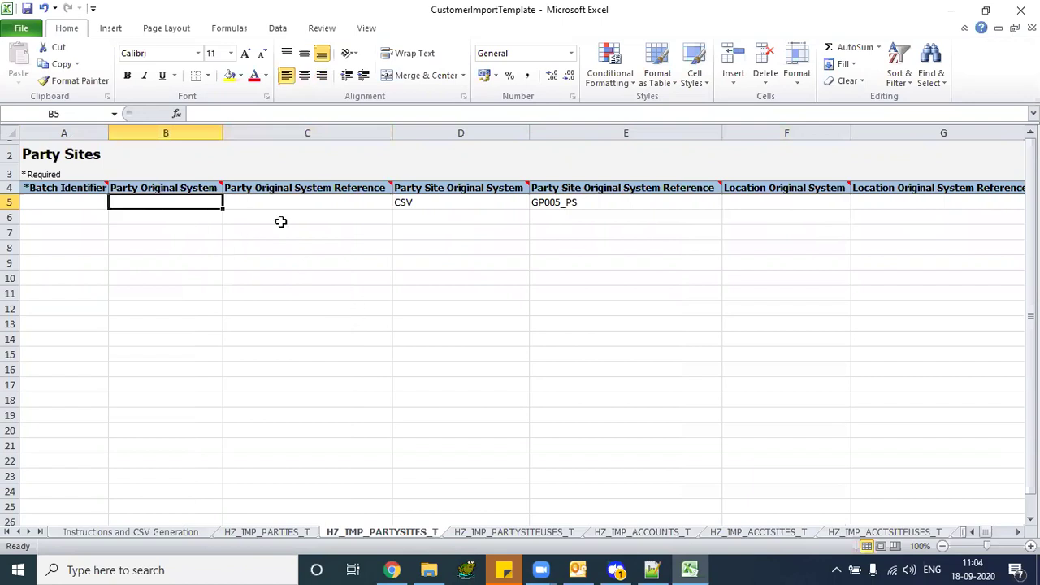
pyautogui.write('CSV')
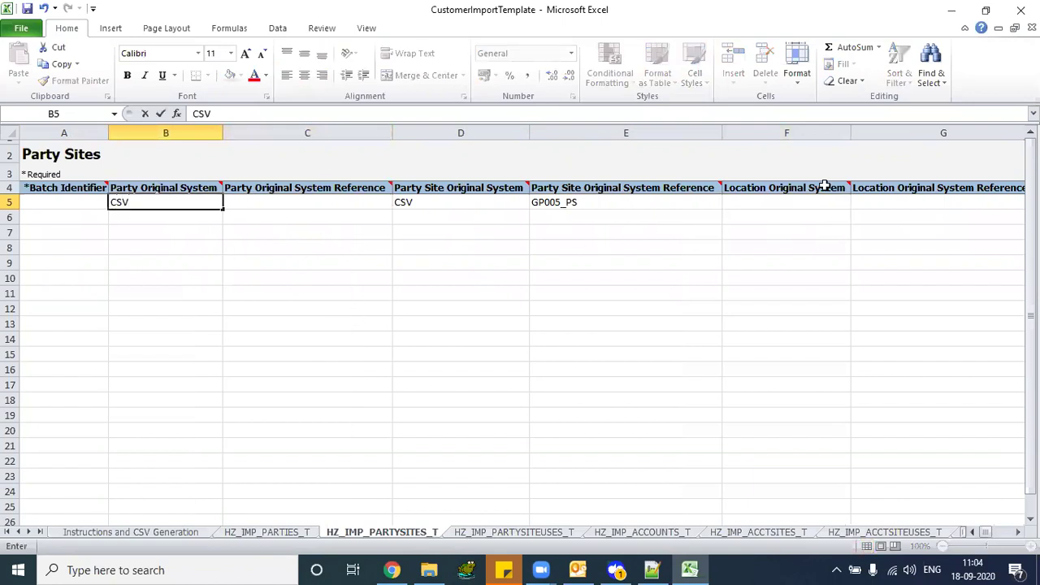
pyautogui.click(806, 201)
pyautogui.write('CSV')
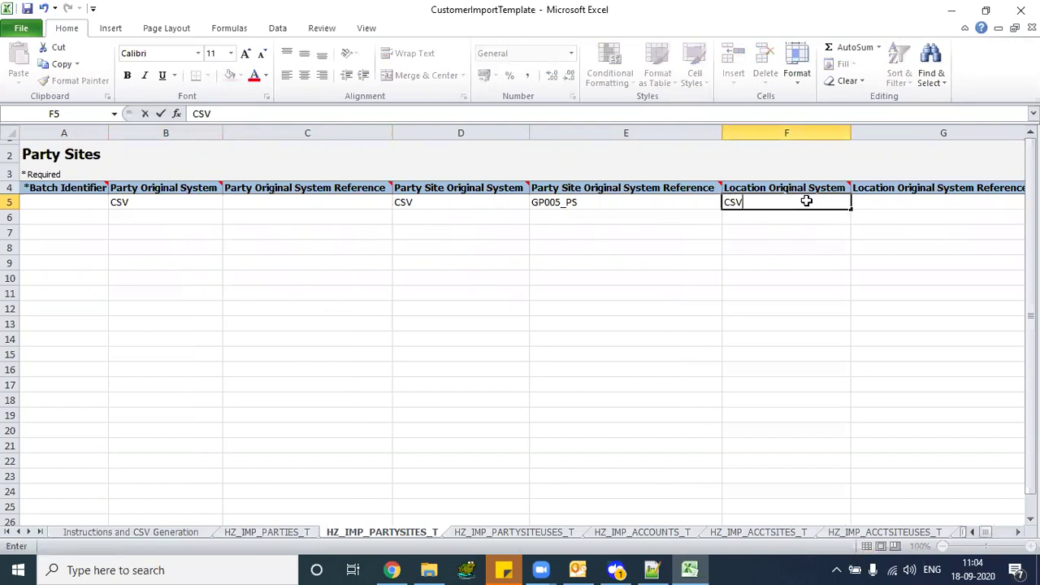
# Copy the reference GP005_P from row 5 of the Parties sheet into the Party Sites sheet's Party Original System Reference in row 5
pyautogui.press('Left')
pyautogui.press('Left')
pyautogui.press('Left')
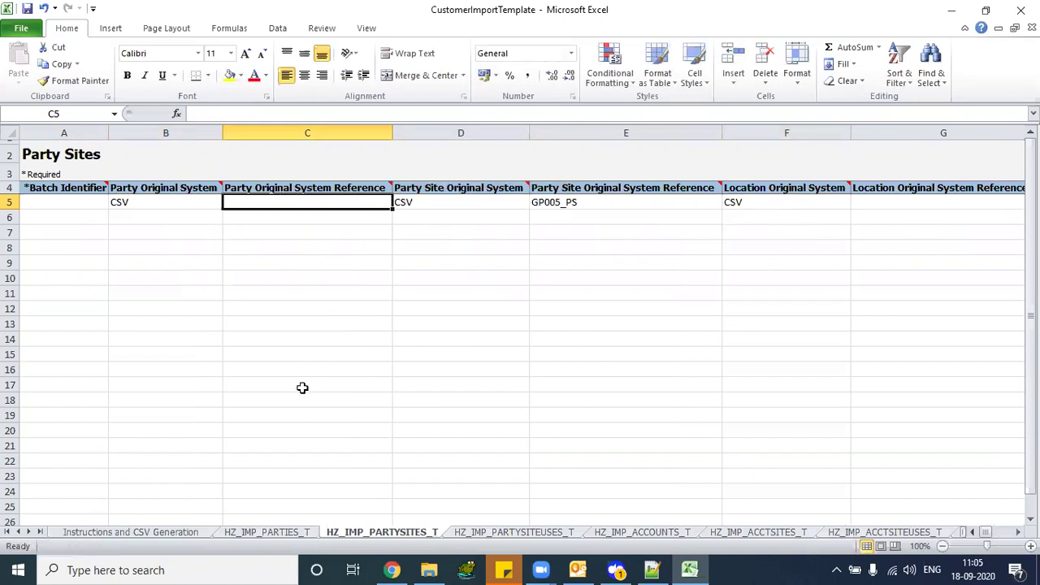
pyautogui.click(258, 533)
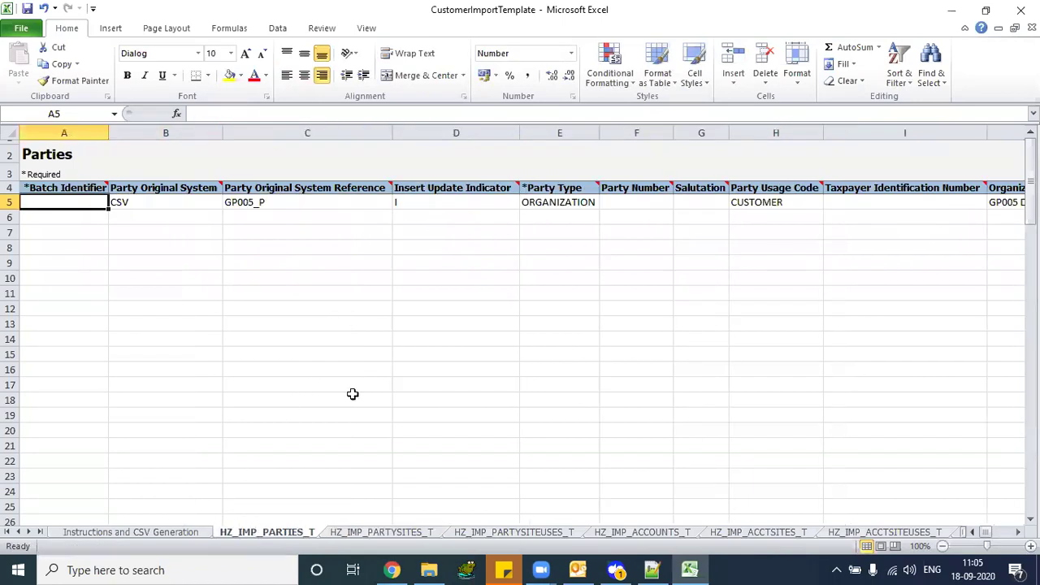
pyautogui.click(333, 208)
pyautogui.hotkey('ctrl', 'c')
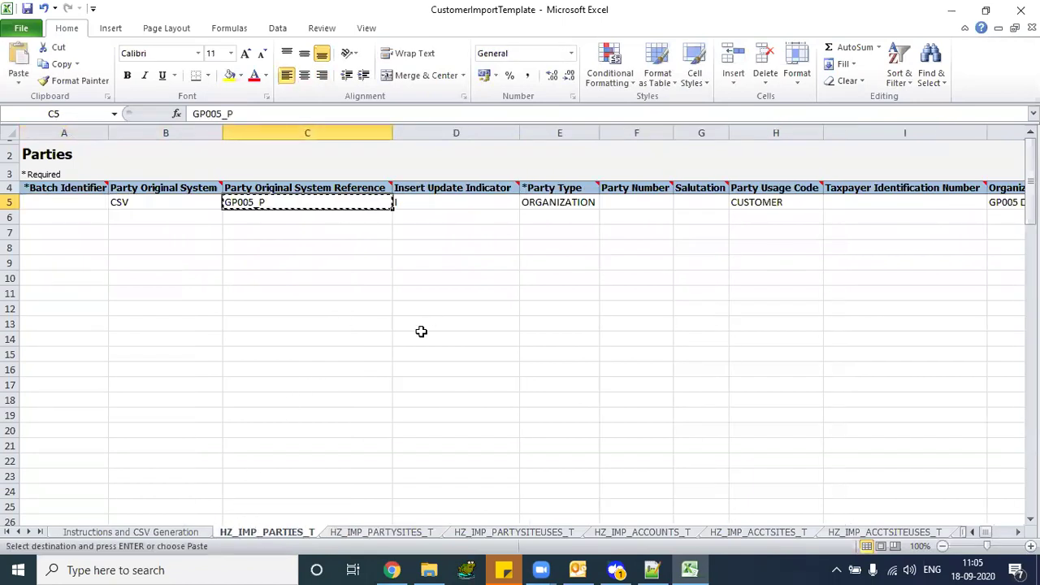
pyautogui.click(368, 532)
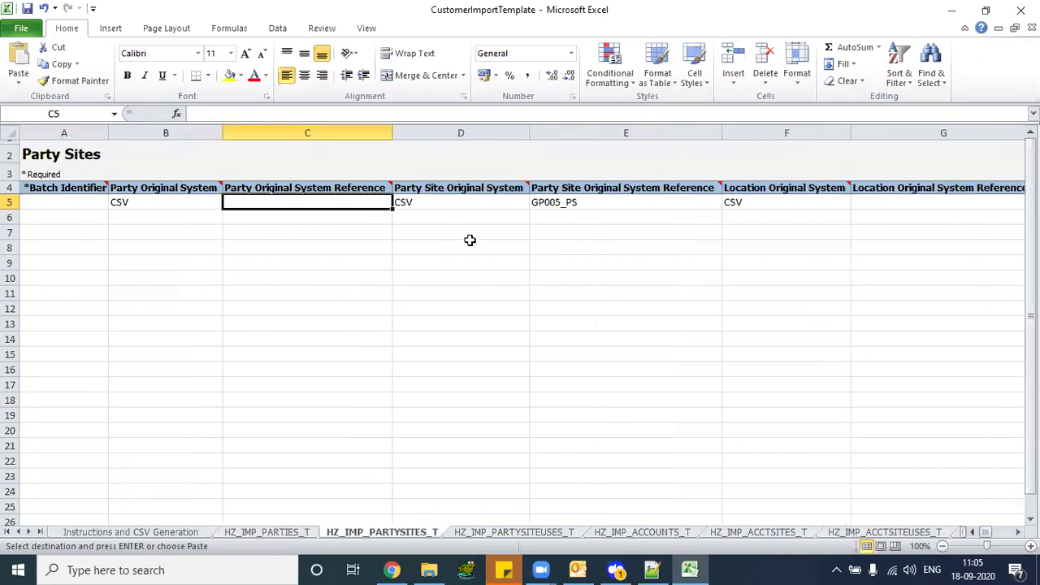
pyautogui.hotkey('ctrl', 'v')
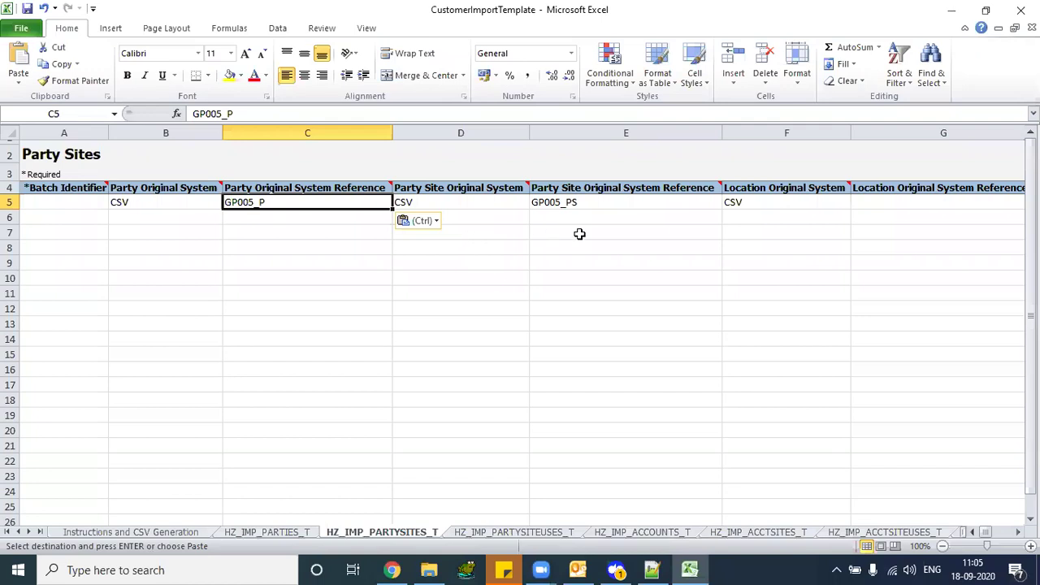
# Open the HZ_IMP_LOCATIONS_T sheet and autofit all its column widths to their contents
pyautogui.click(881, 202)
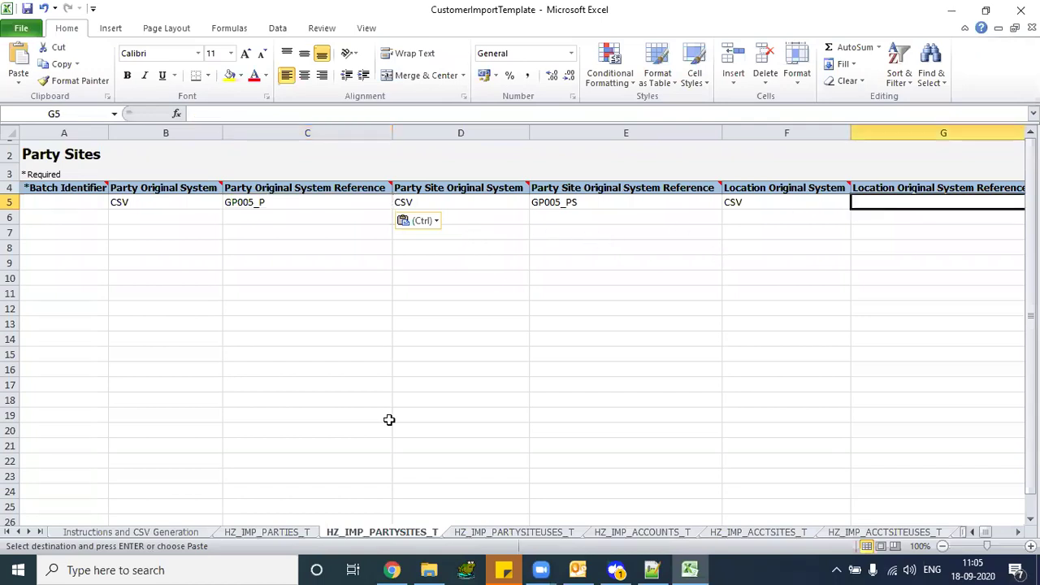
pyautogui.click(29, 532)
pyautogui.click(29, 532)
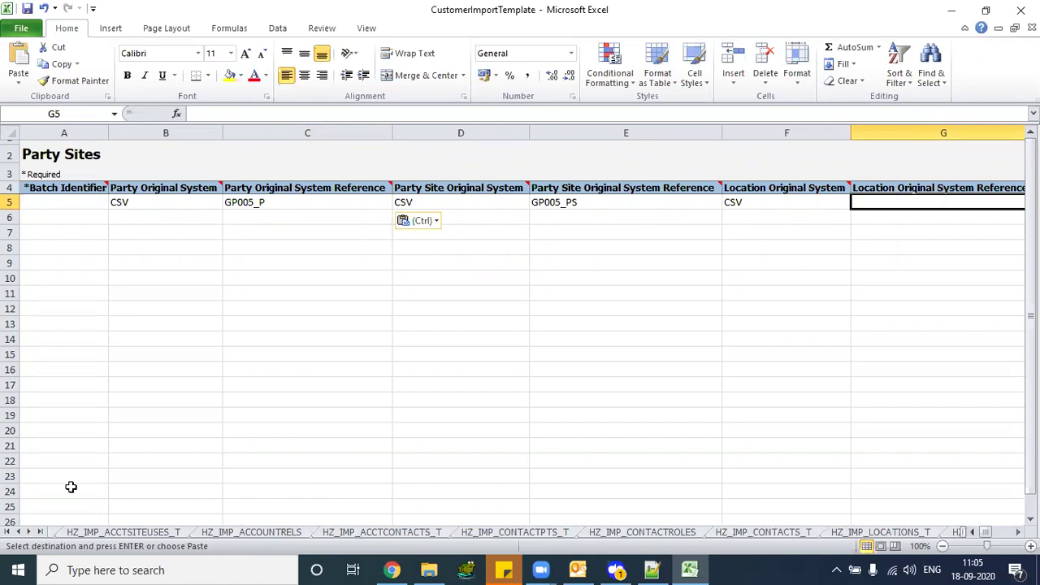
pyautogui.click(28, 532)
pyautogui.click(28, 532)
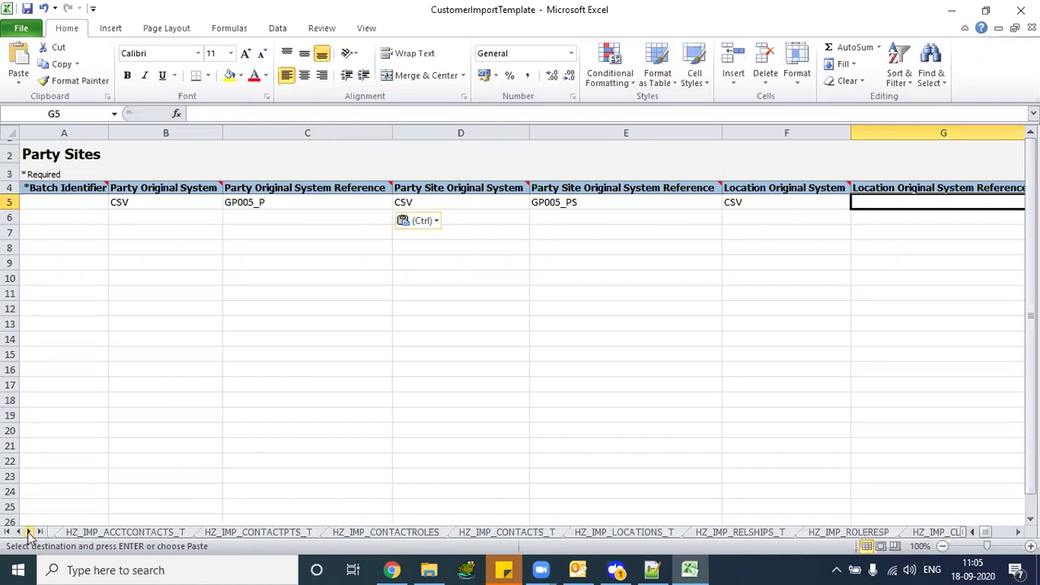
pyautogui.click(625, 532)
pyautogui.click(203, 235)
pyautogui.hotkey('ctrl', 'Home')
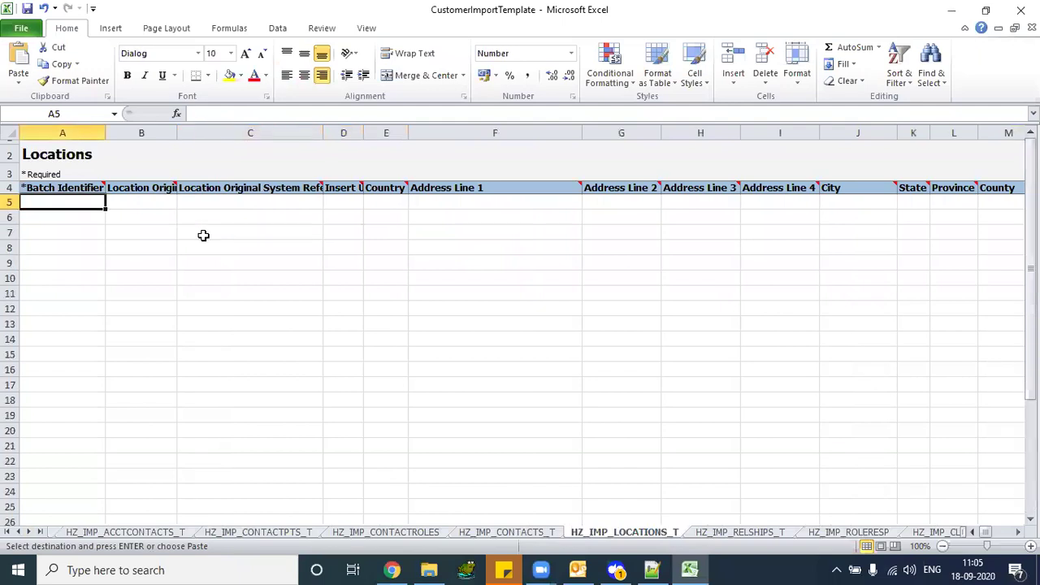
pyautogui.click(10, 130)
pyautogui.doubleClick(104, 130)
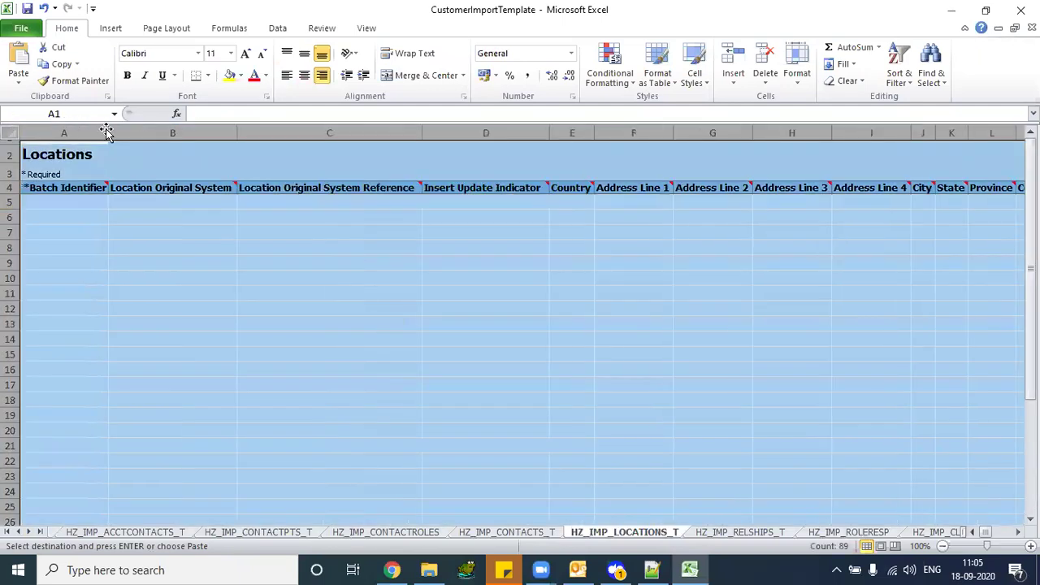
# Enter CSV as the Location Original System and GP005_L as the Location Original System Reference in row 5 of Locations
pyautogui.click(214, 203)
pyautogui.write('CSV')
pyautogui.press('Tab')
pyautogui.write('GP')
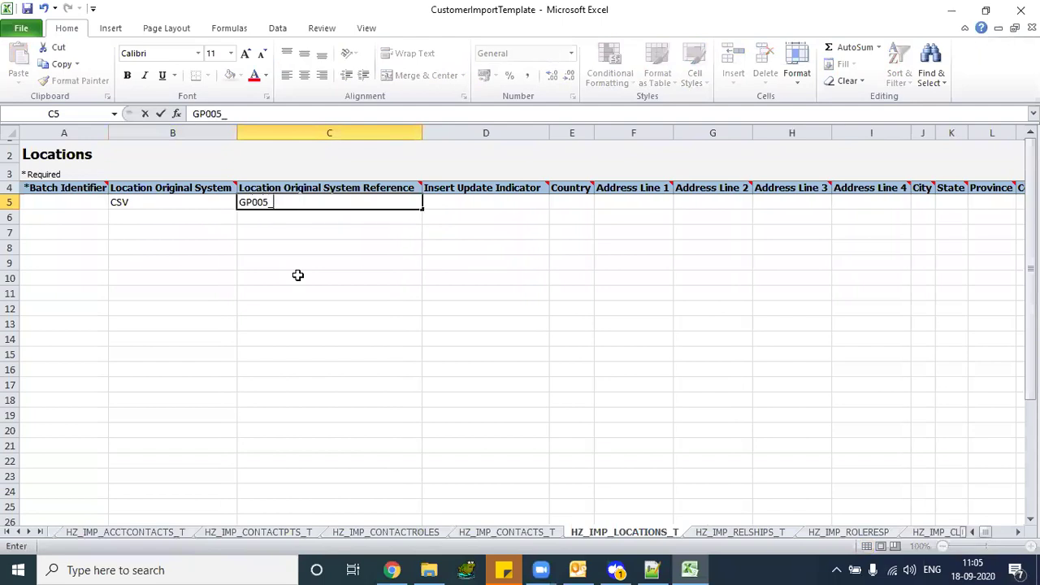
pyautogui.press('Tab')
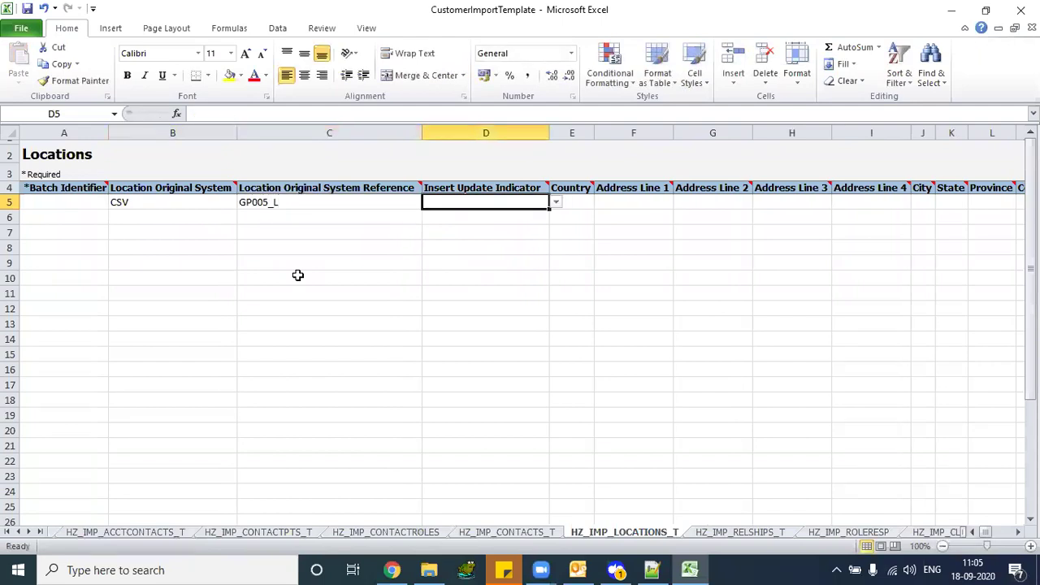
# Set the Insert Update Indicator to I in row 5 of Locations
pyautogui.click(558, 203)
pyautogui.click(541, 216)
pyautogui.click(578, 206)
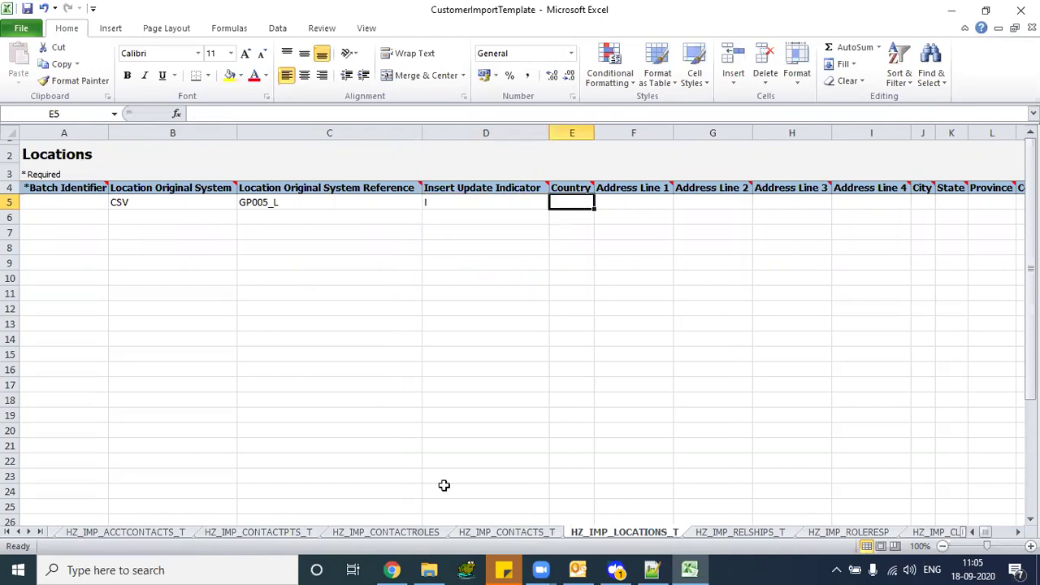
# Switch to Oracle Fusion Billing in the browser and search for an organization by its registry ID in Manage Customers
pyautogui.click(393, 569)
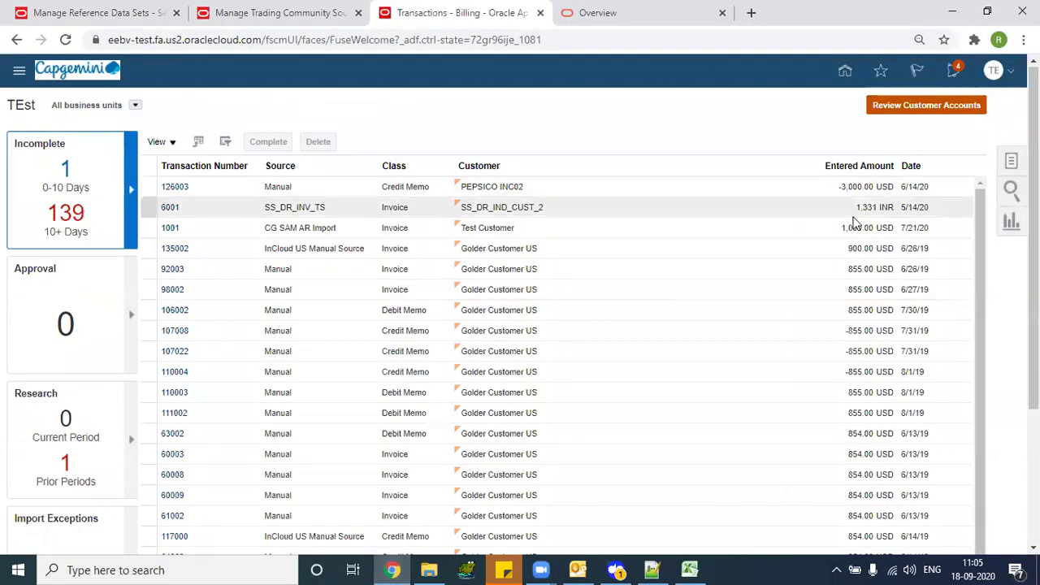
pyautogui.click(1010, 162)
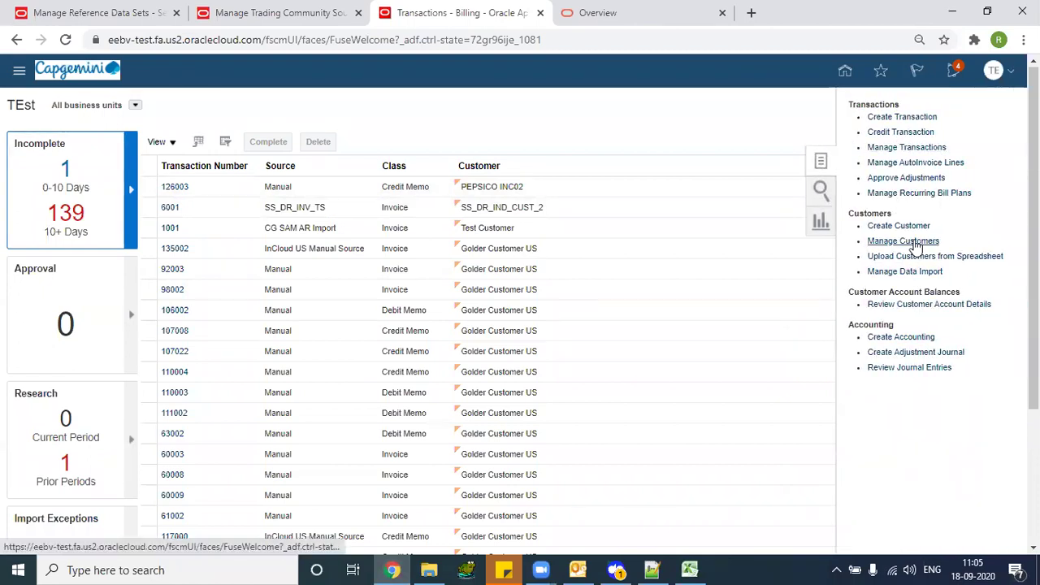
pyautogui.click(903, 242)
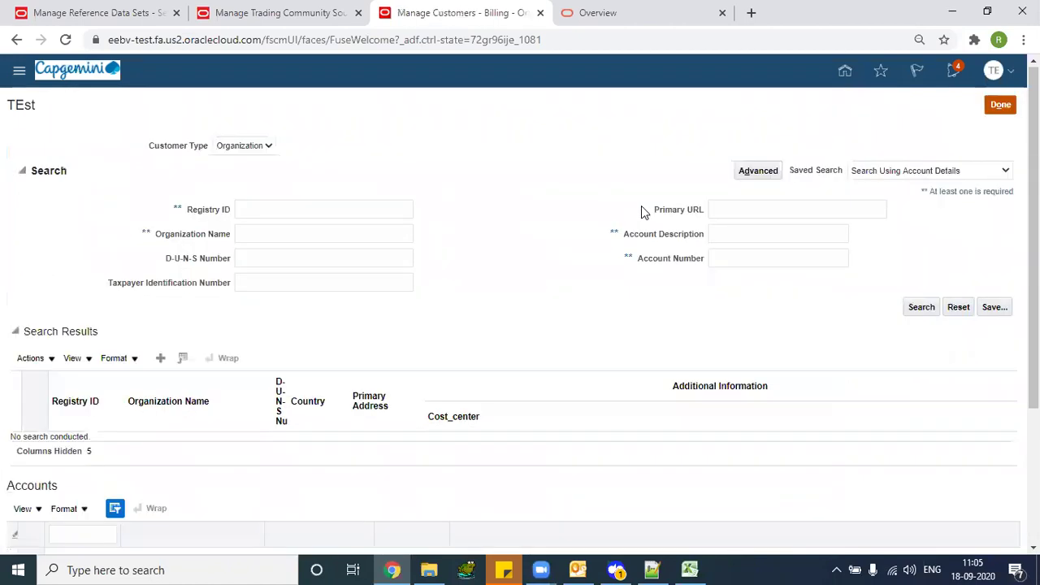
pyautogui.click(350, 208)
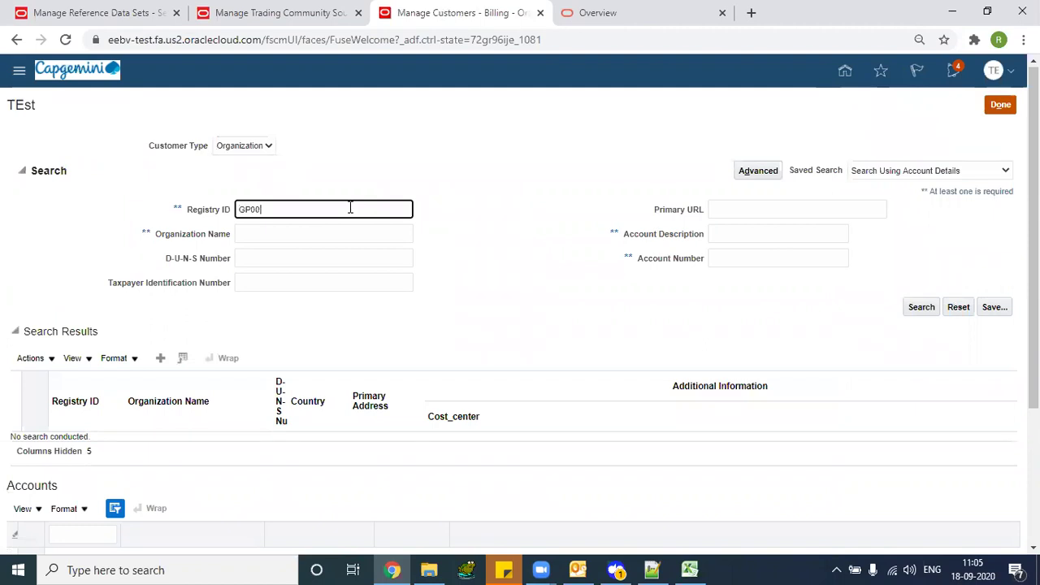
pyautogui.press('Return')
pyautogui.scroll(-1, 617, 284)
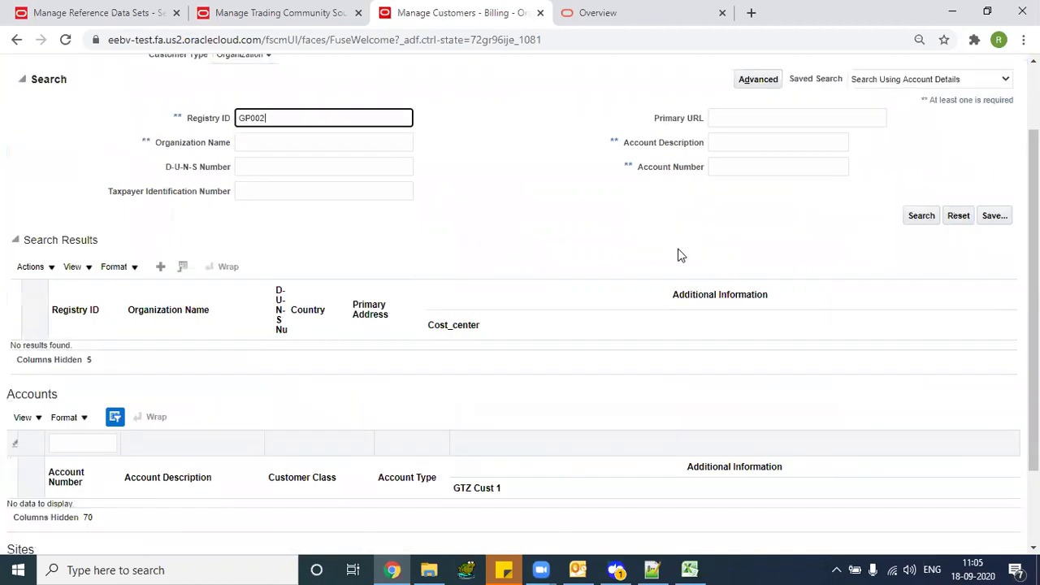
# Clear the Registry ID and search for customers with the Organization Name GP%
pyautogui.hotkey('ctrl', 'a')
pyautogui.hotkey('ctrl', 'x')
pyautogui.press('Tab')
pyautogui.hotkey('ctrl', 'v')
pyautogui.press('Return')
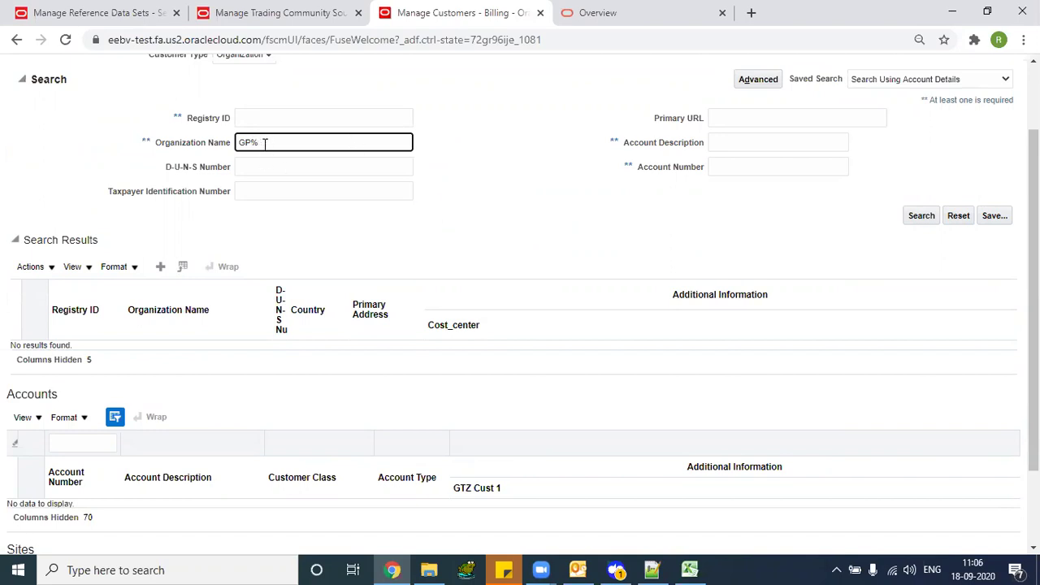
pyautogui.press('Return')
pyautogui.scroll(-1, 408, 189)
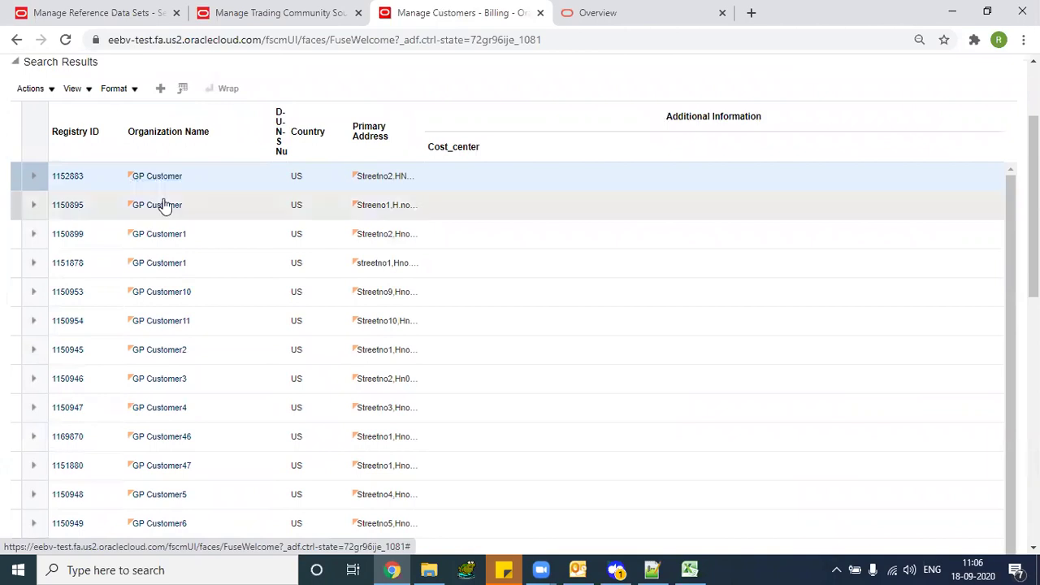
pyautogui.scroll(-3, 1013, 245)
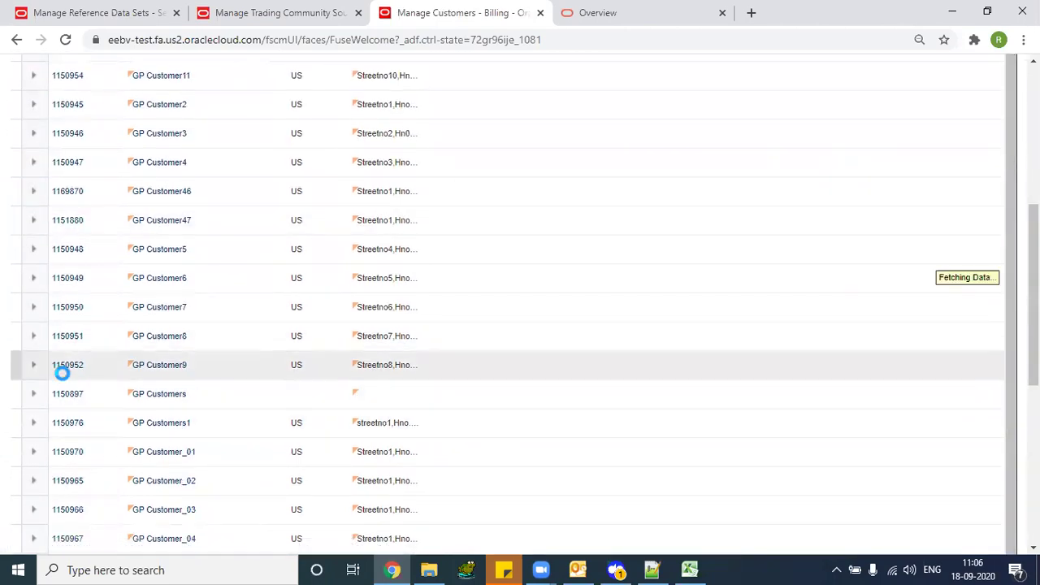
# Open the organization record of GP Customer9 to review its details, and leave it without saving
pyautogui.click(162, 351)
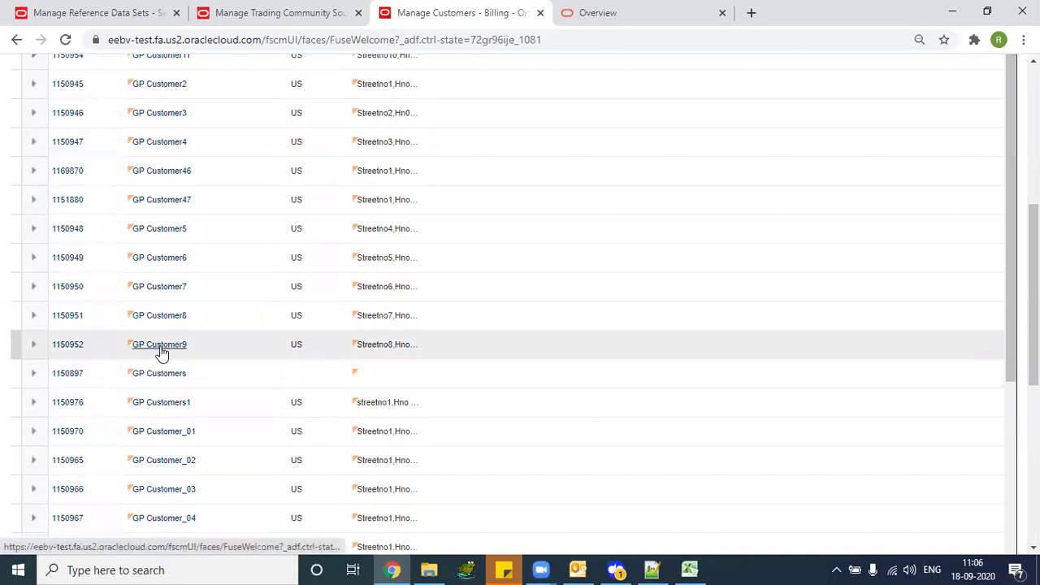
pyautogui.click(65, 346)
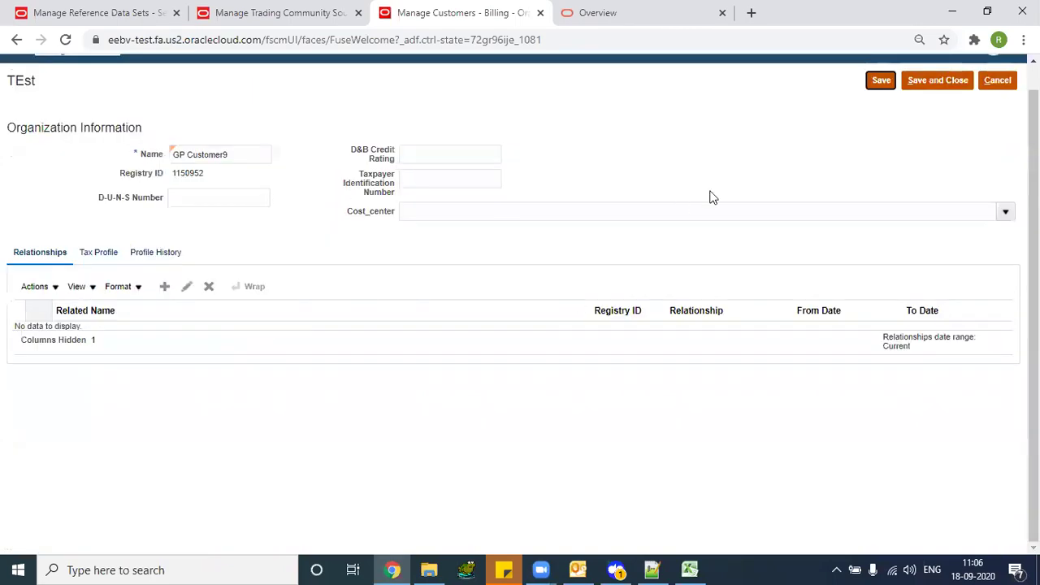
pyautogui.click(998, 81)
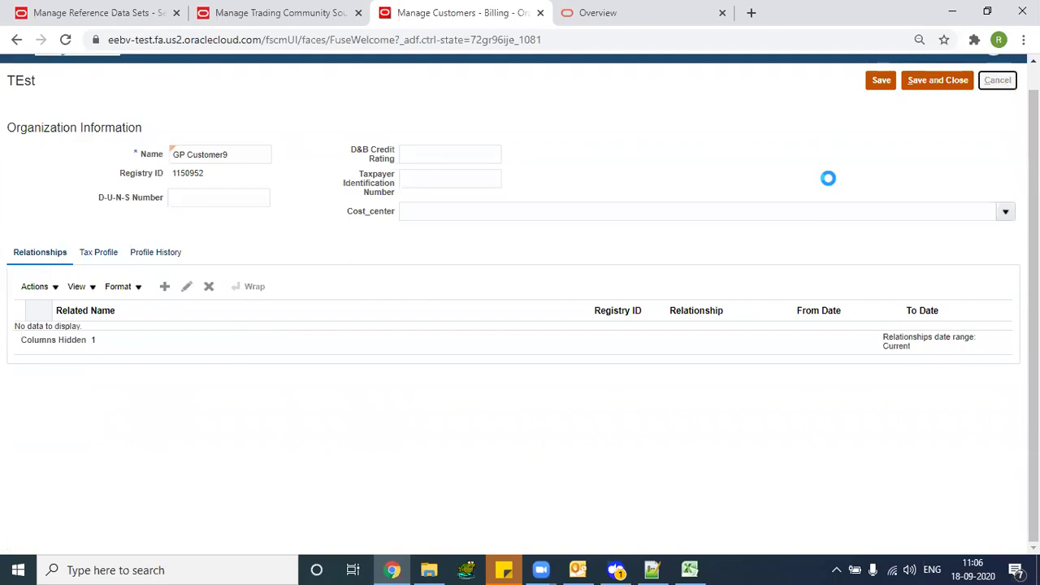
# Open the organization record of GP Customer5 to review its details, and leave it without saving
pyautogui.scroll(-2, 155, 496)
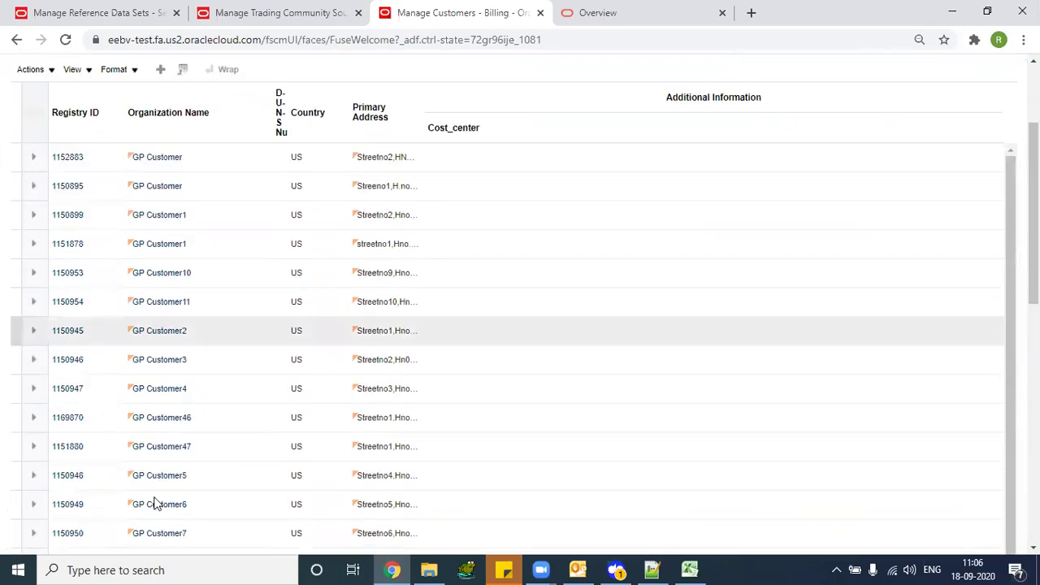
pyautogui.click(160, 478)
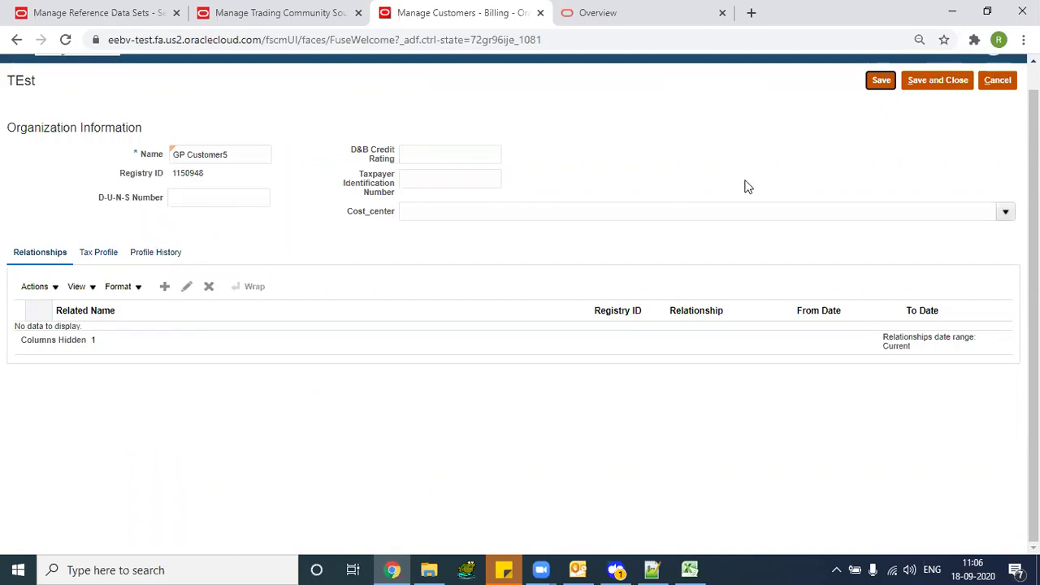
pyautogui.click(1001, 83)
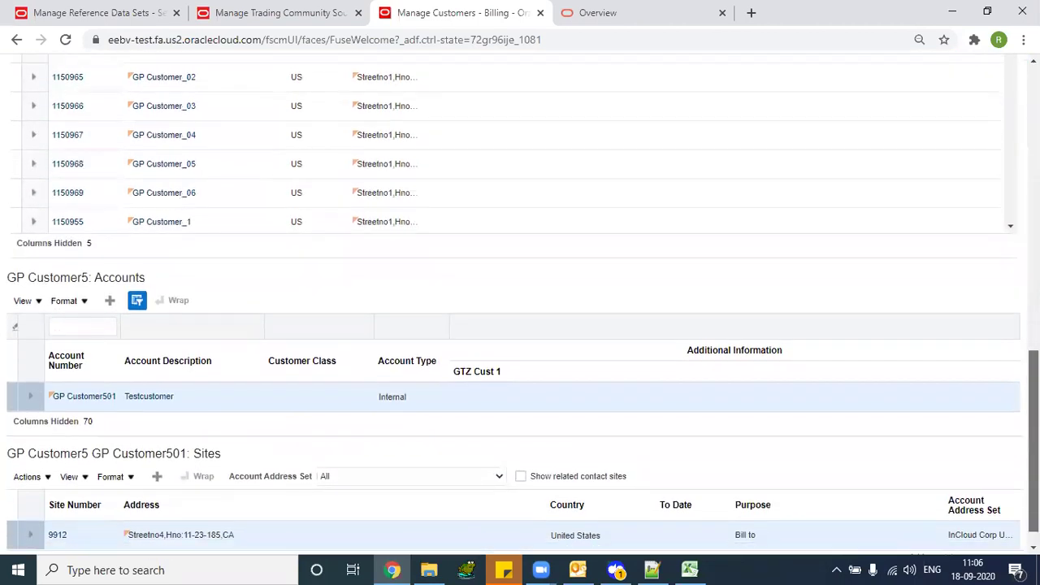
# Select GP Customer_1, GP Customer_05 and GP Customer_03 in the search results to check their accounts and sites
pyautogui.click(360, 230)
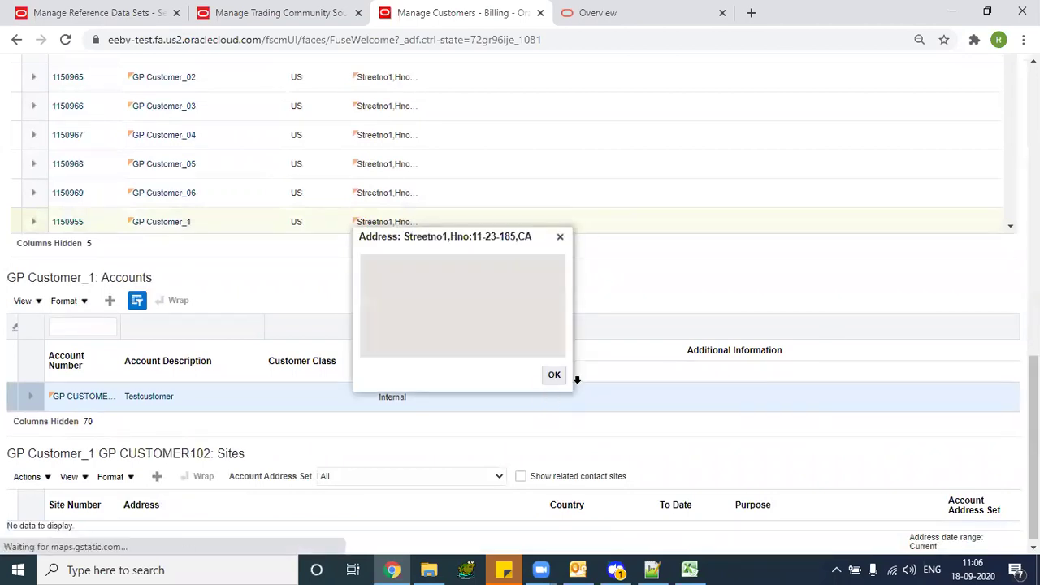
pyautogui.click(124, 535)
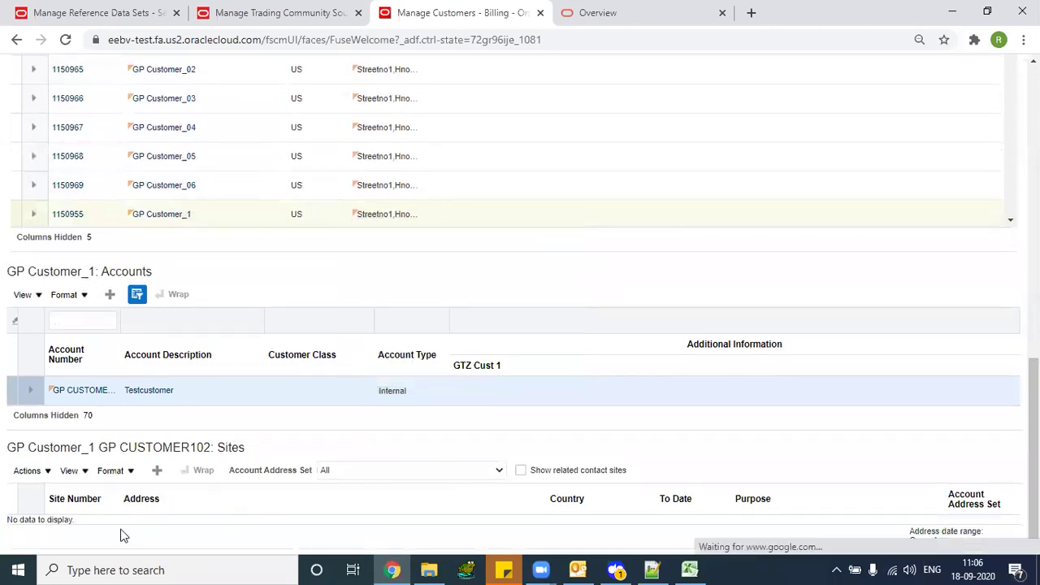
pyautogui.click(237, 157)
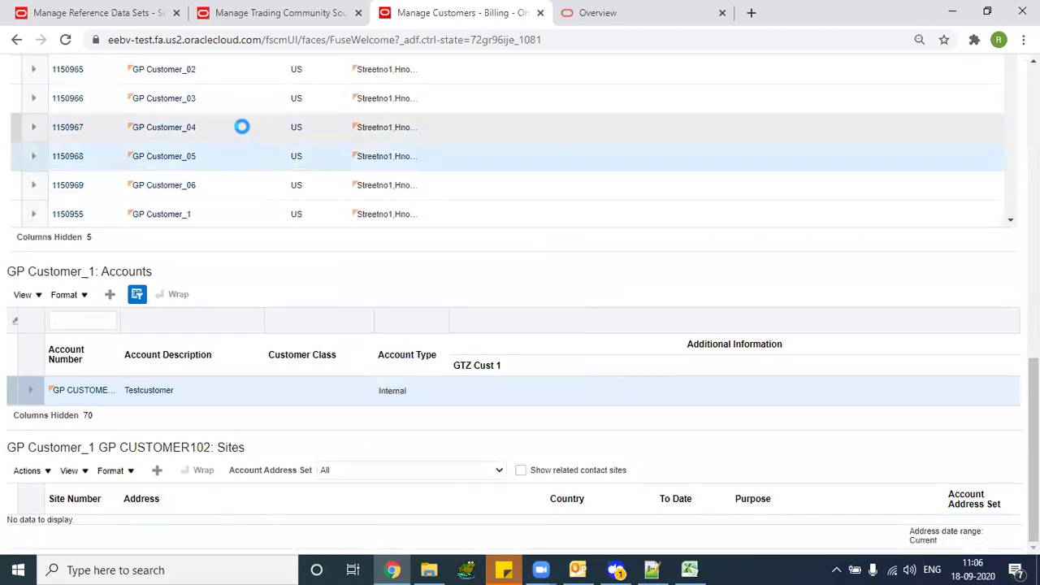
pyautogui.click(243, 120)
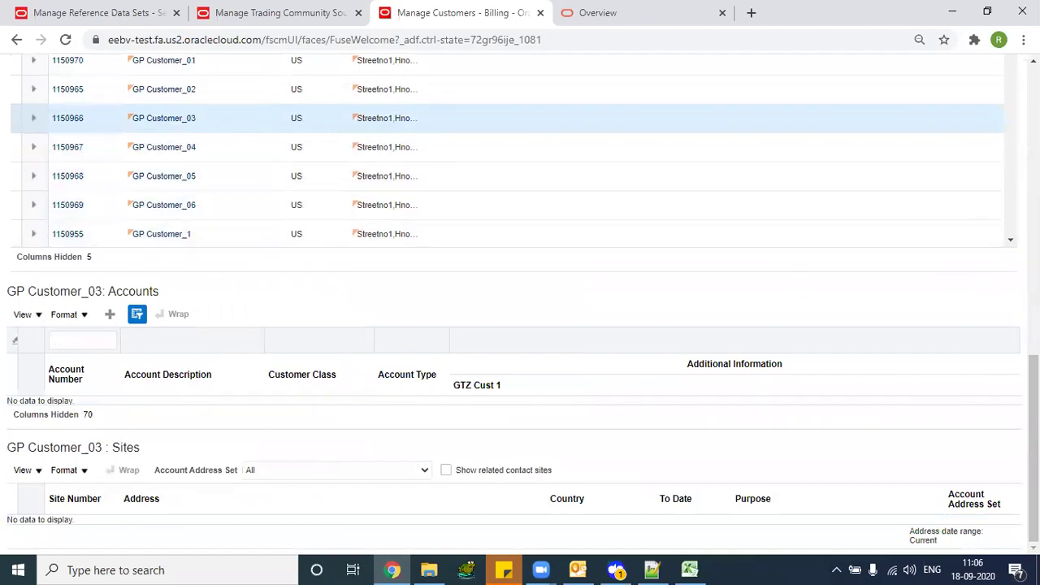
# Search for customers with the Organization Name Test%
pyautogui.scroll(5, 975, 234)
pyautogui.scroll(3, 221, 195)
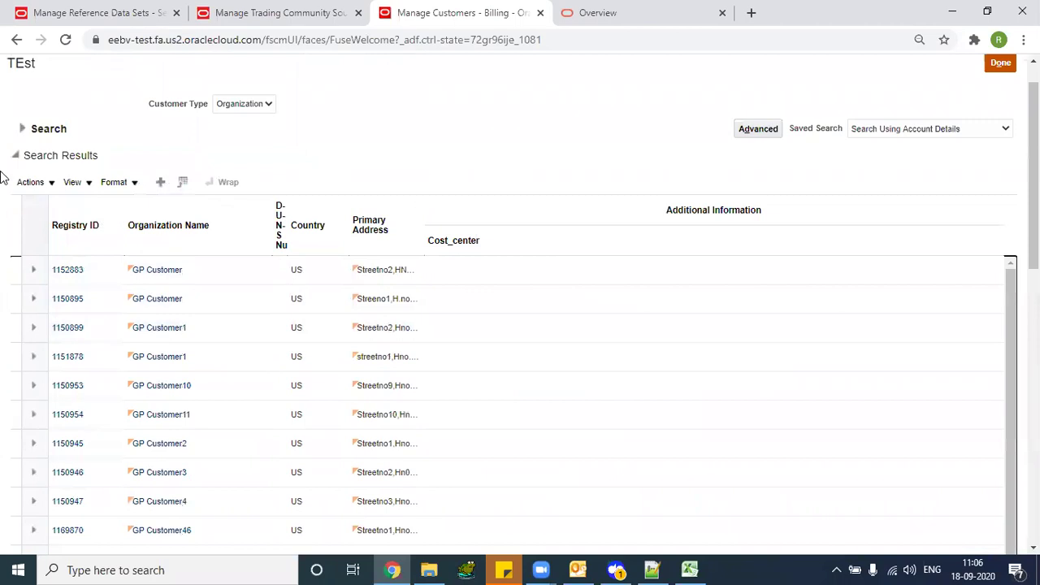
pyautogui.click(22, 128)
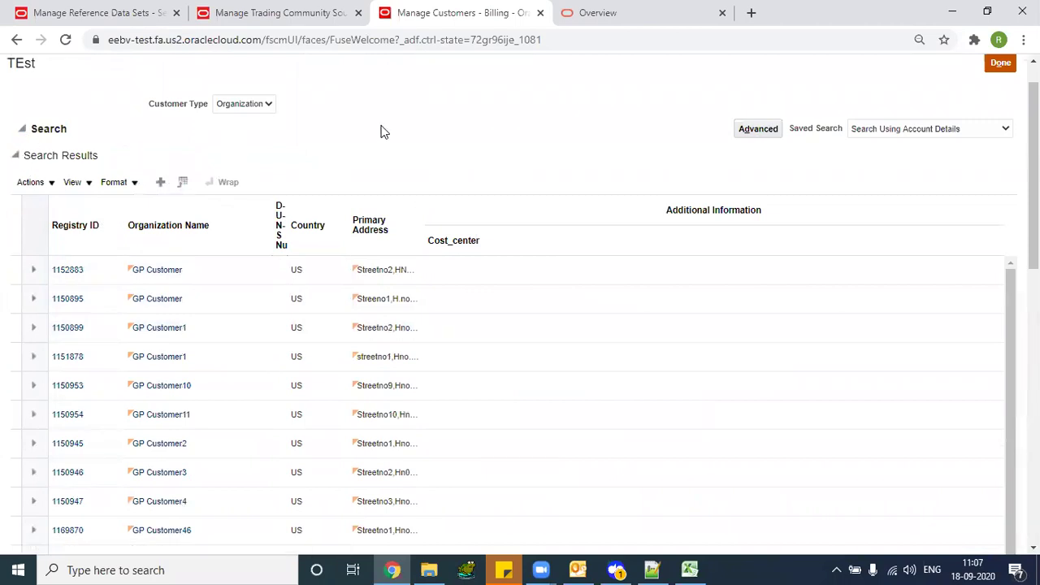
pyautogui.moveTo(288, 196); pyautogui.dragTo(125, 178)
pyautogui.write('Test%')
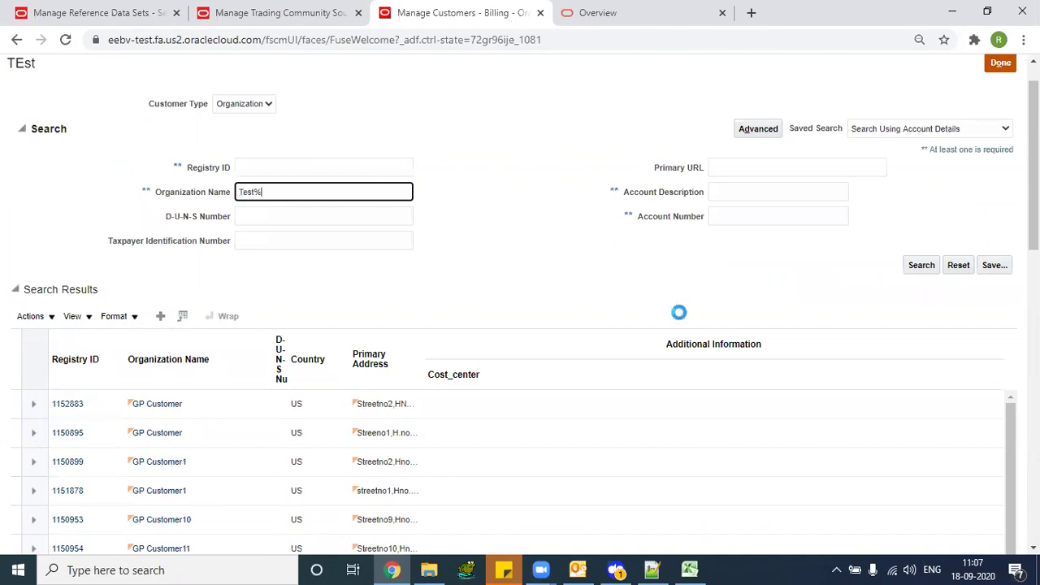
pyautogui.moveTo(1033, 162); pyautogui.dragTo(1033, 169)
pyautogui.write('t%')
pyautogui.press('Return')
# Select Test Cust Org VG in the search results to check its accounts and sites
pyautogui.scroll(-4, 520, 309)
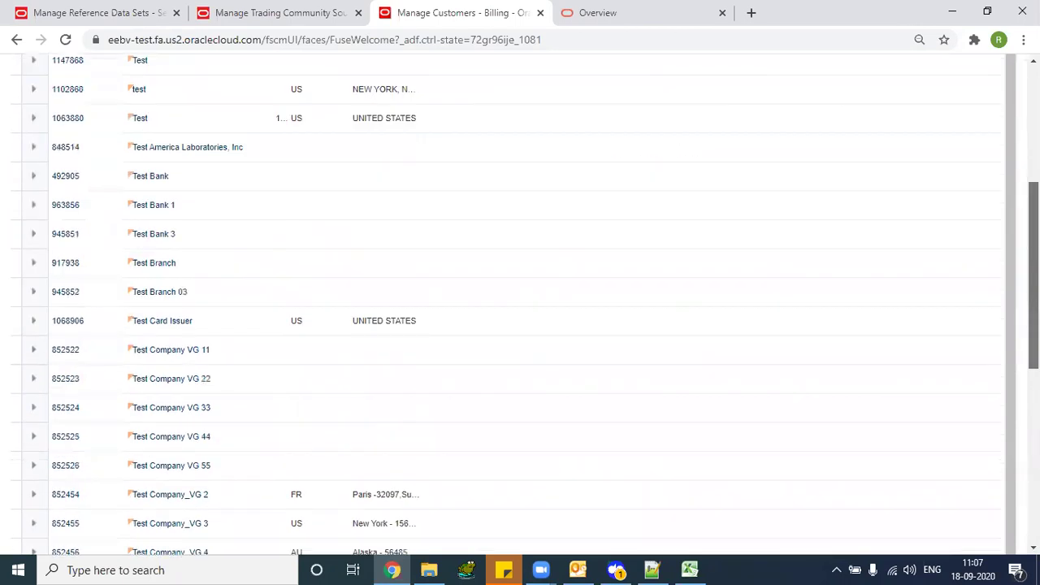
pyautogui.scroll(-5, 629, 298)
pyautogui.click(429, 233)
pyautogui.scroll(-1, 706, 297)
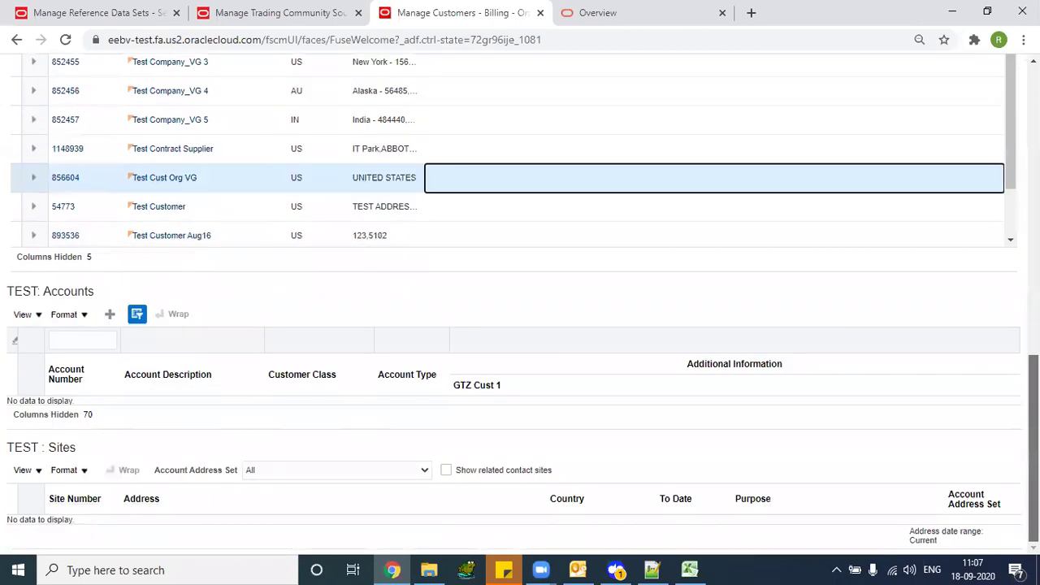
pyautogui.scroll(-1, 1006, 390)
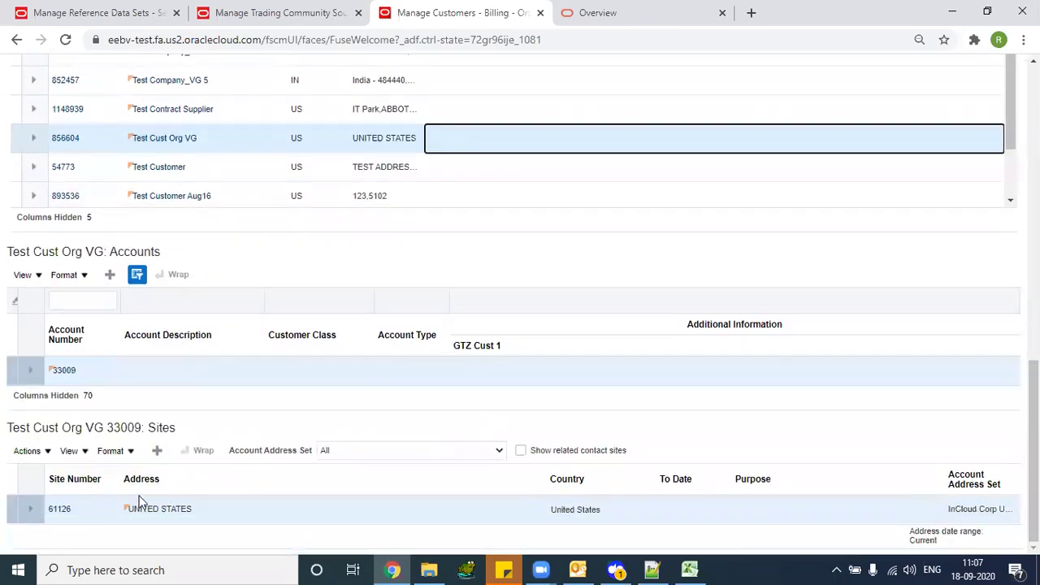
# Open the site of Test Cust Org VG to review its address fields, and leave the record without saving
pyautogui.click(55, 510)
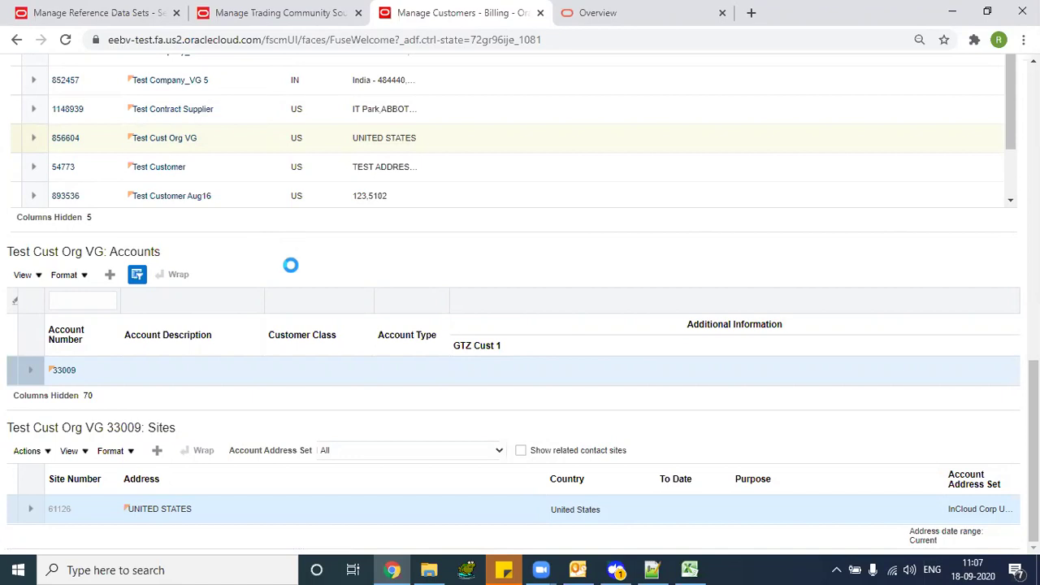
pyautogui.scroll(-5, 258, 271)
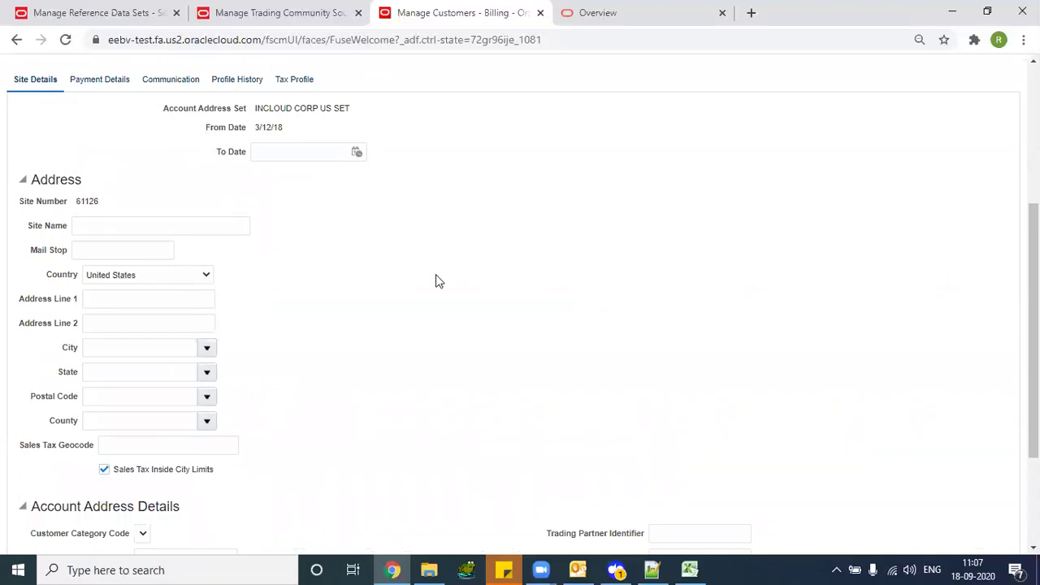
pyautogui.scroll(4, 1010, 431)
pyautogui.click(1005, 108)
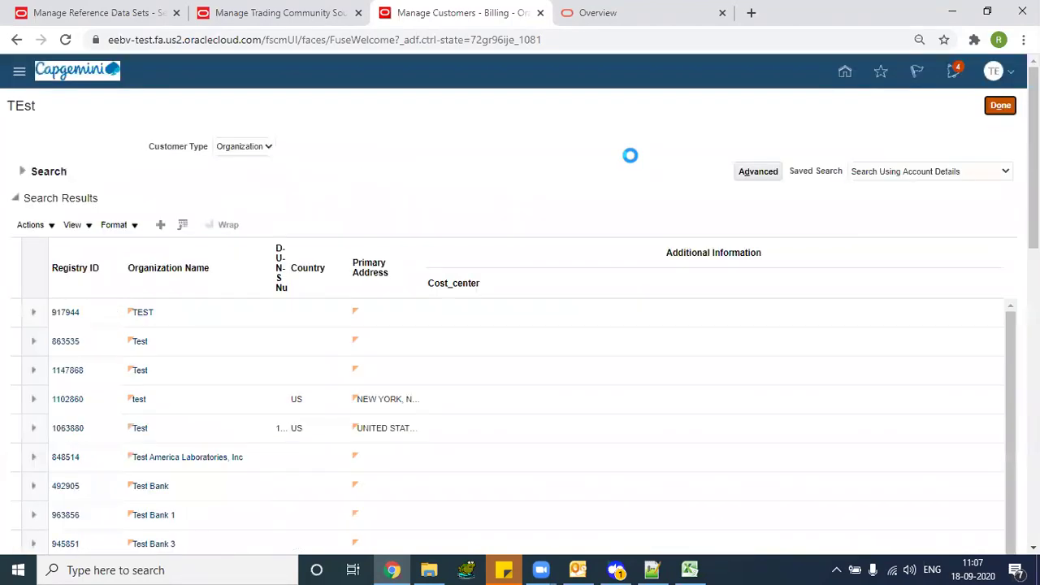
# Search for customers with the Organization Name Gp%Dell%
pyautogui.click(23, 170)
pyautogui.write('G')
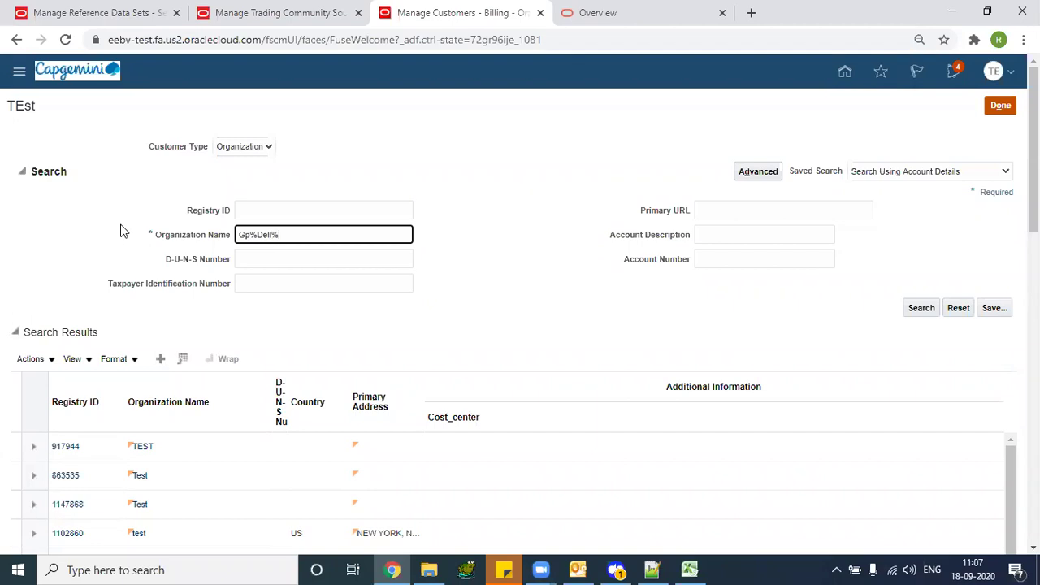
pyautogui.write('p%Dell%')
pyautogui.click(923, 307)
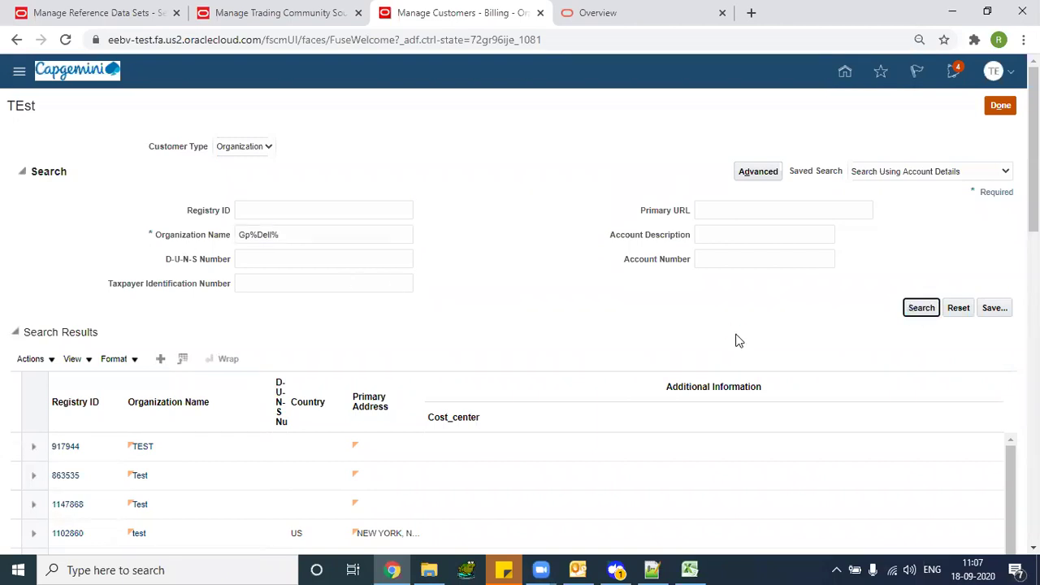
# Open the Bill to only site of GP2 Dell US Customer to review its address details
pyautogui.scroll(-3, 494, 270)
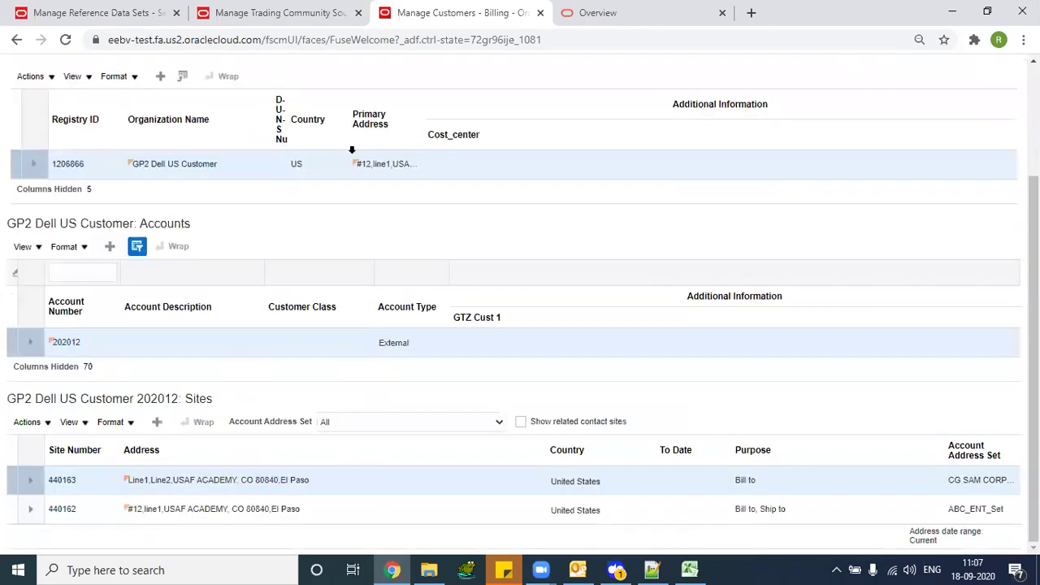
pyautogui.click(63, 481)
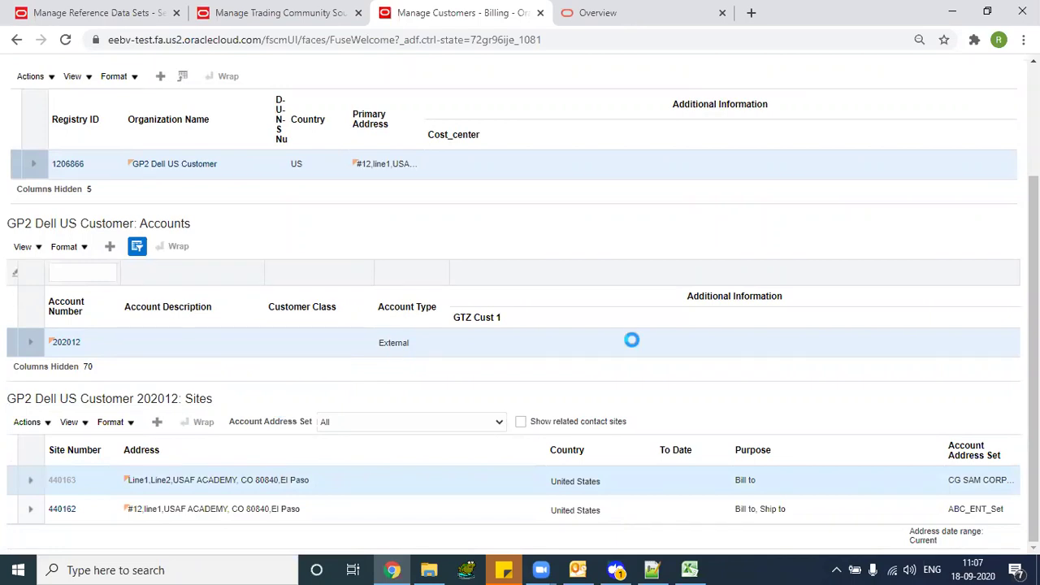
pyautogui.scroll(-2, 979, 257)
pyautogui.scroll(-3, 276, 262)
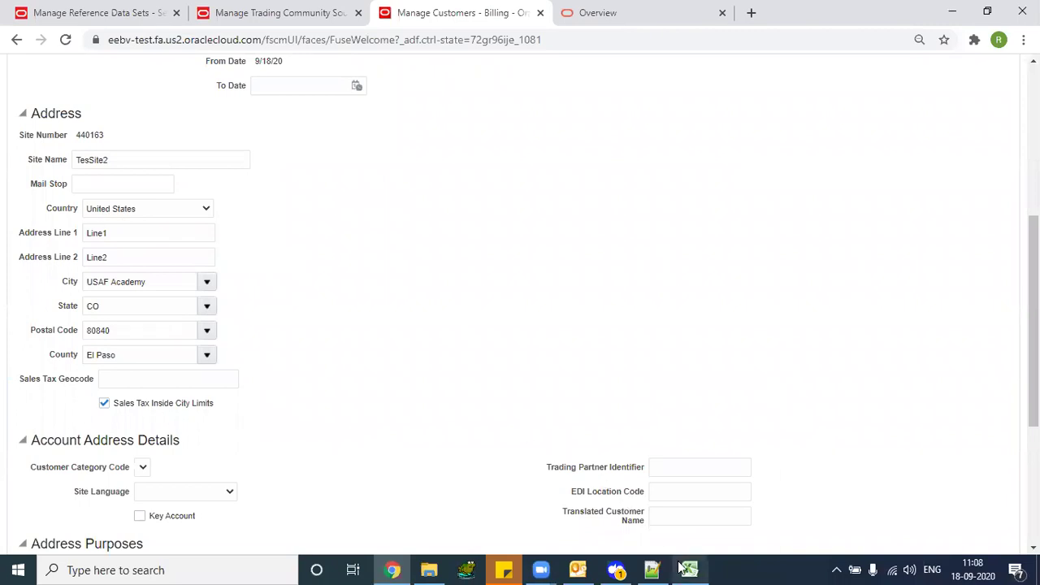
# Switch to the CustomerImportTemplate workbook in Excel and examine the address columns of row 5 on the Locations sheet
pyautogui.moveTo(681, 567)
pyautogui.click(689, 507)
pyautogui.press('Right')
pyautogui.press('Right')
pyautogui.press('Right')
pyautogui.press('Right')
pyautogui.press('Right')
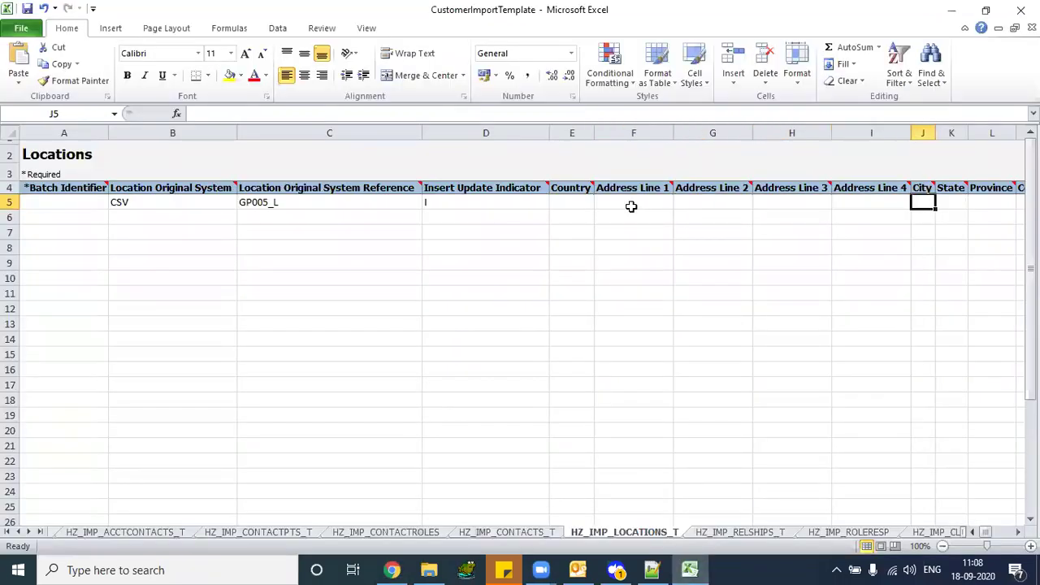
pyautogui.press('Right')
pyautogui.press('Right')
pyautogui.press('Right')
pyautogui.press('Right')
pyautogui.press('Left')
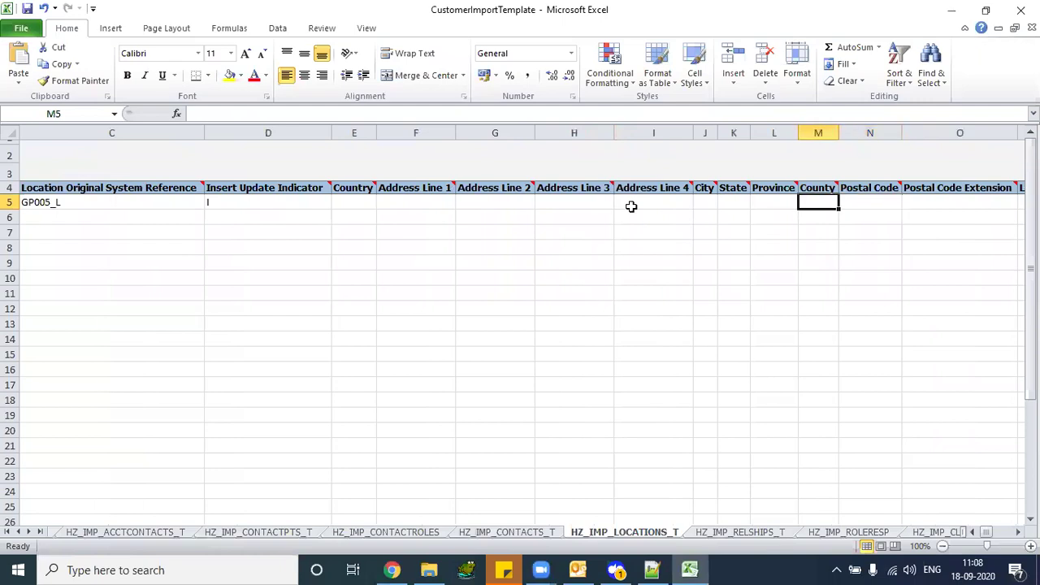
pyautogui.press('Right')
pyautogui.press('Right')
# Enter US as the Country in row 5 of the Locations sheet
pyautogui.press('Left')
pyautogui.press('Left')
pyautogui.press('Left')
pyautogui.press('Left')
pyautogui.press('Left')
pyautogui.press('Left')
pyautogui.press('Left')
pyautogui.press('Left')
pyautogui.press('Left')
pyautogui.press('Left')
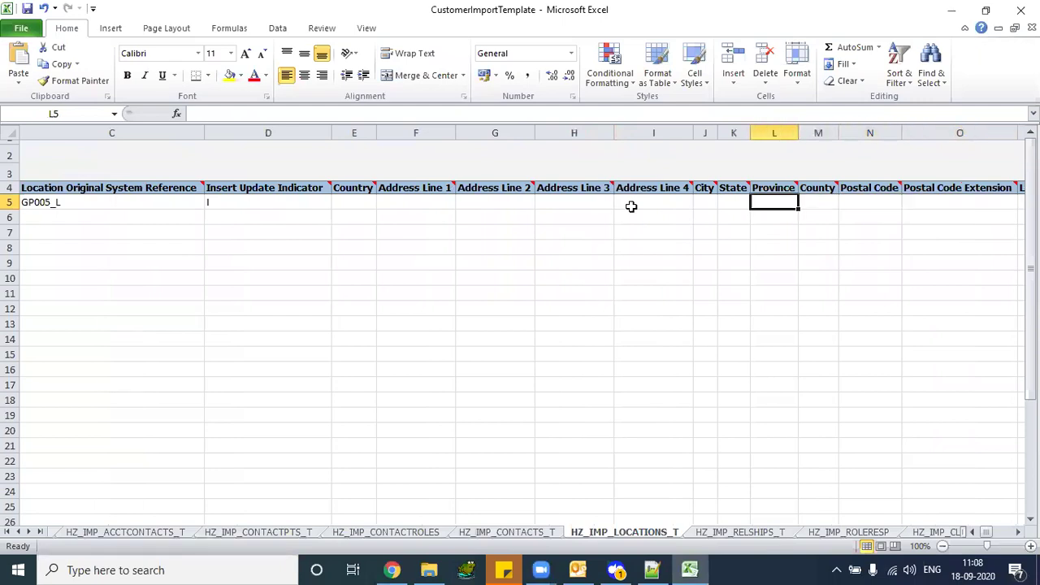
pyautogui.write('US')
pyautogui.press('Tab')
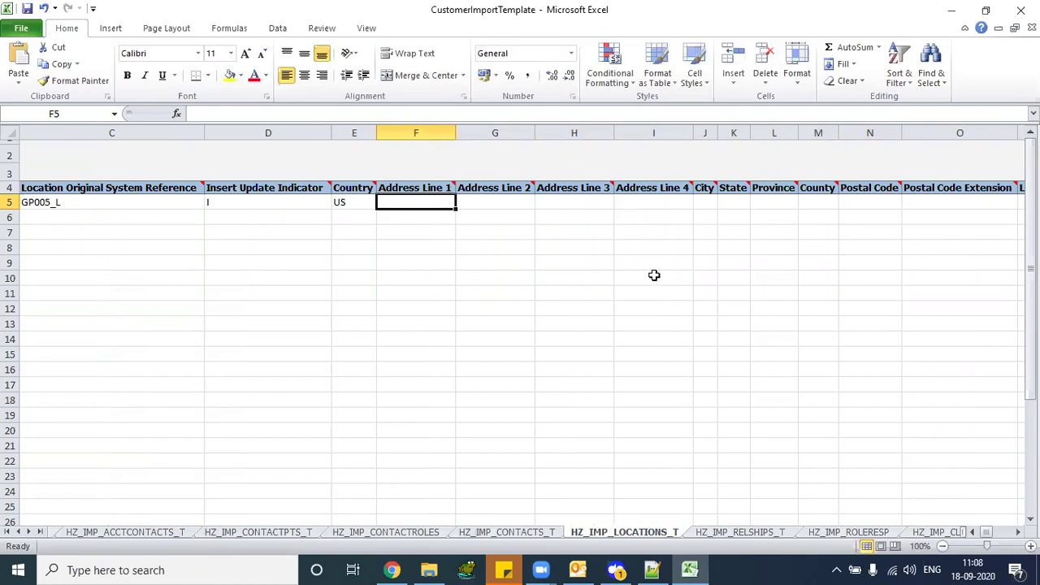
# Copy Address Line 1 from the Oracle site record into row 5 as Line1, and enter Line2 as Address Line 2
pyautogui.hotkey('alt', 'Tab')
pyautogui.doubleClick(100, 233)
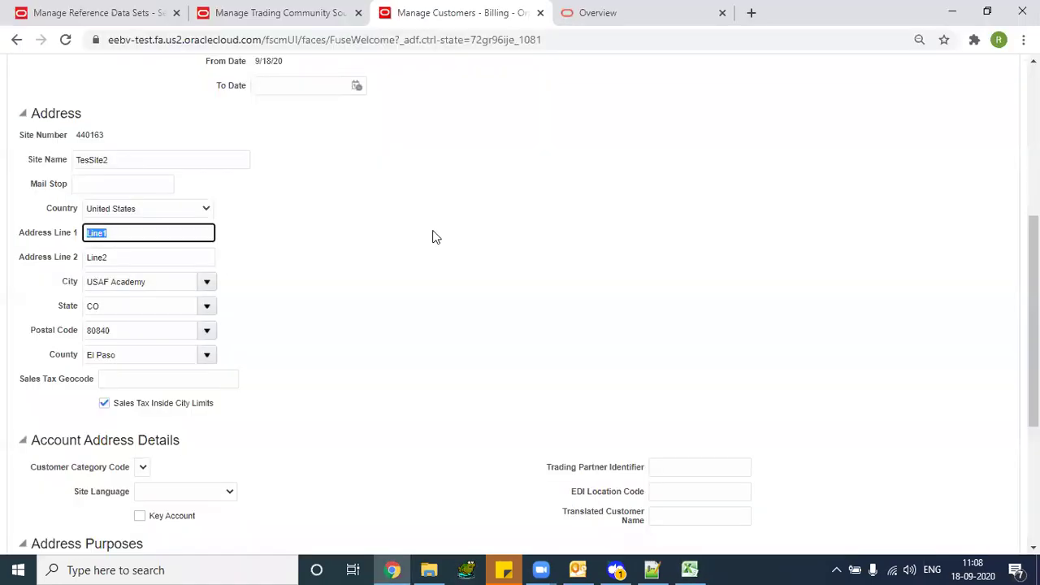
pyautogui.hotkey('ctrl', 'c')
pyautogui.hotkey('alt', 'Tab')
pyautogui.hotkey('ctrl', 'v')
pyautogui.press('Tab')
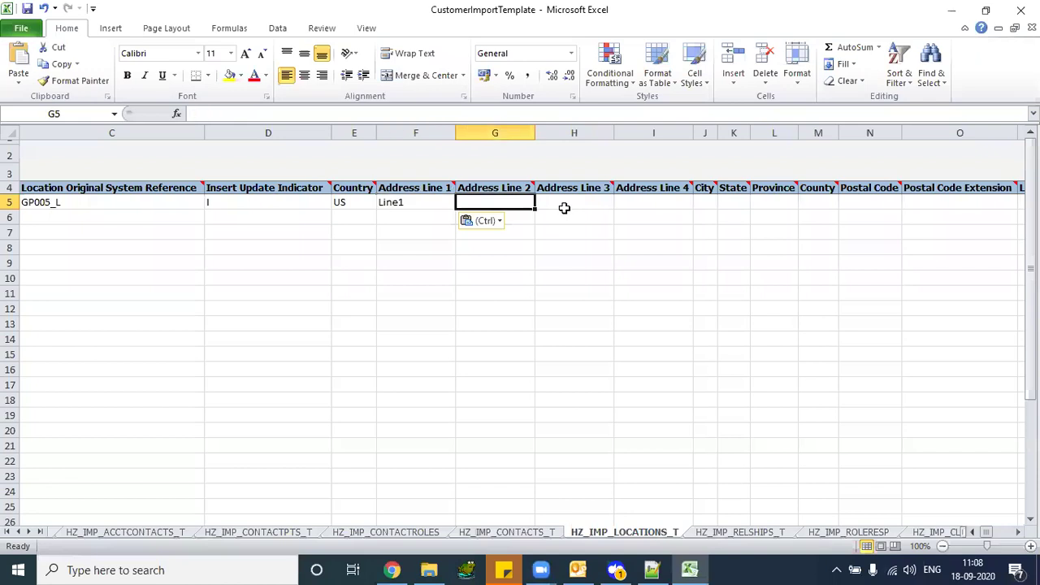
pyautogui.write('Line2')
pyautogui.press('Tab')
pyautogui.press('Tab')
pyautogui.press('Tab')
# Copy the City value USAF Academy from the Oracle site record into row 5, and fit the City column's width to it
pyautogui.hotkey('alt', 'Tab')
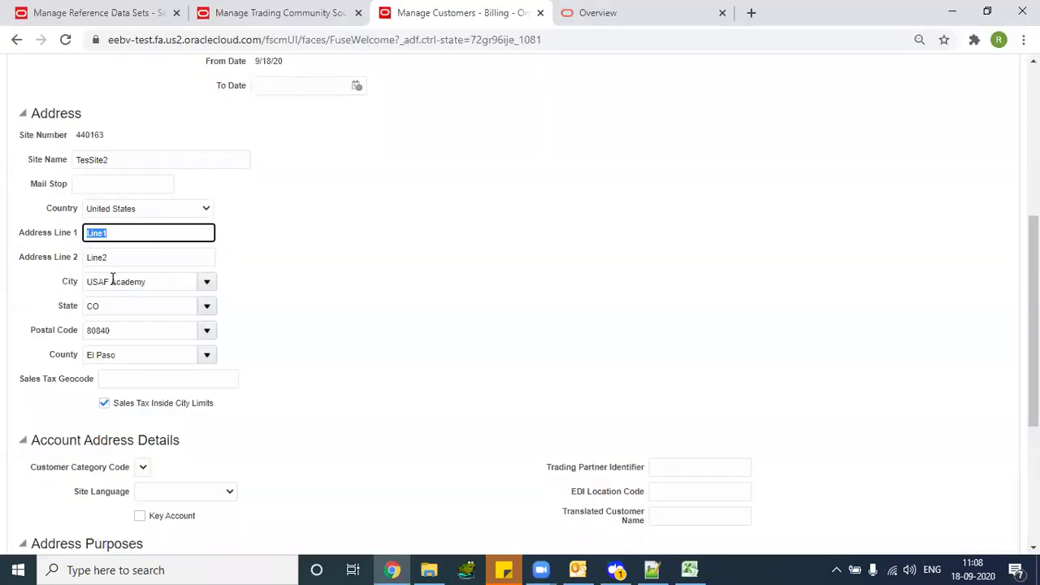
pyautogui.tripleClick(113, 281)
pyautogui.hotkey('ctrl', 'c')
pyautogui.hotkey('alt', 'Tab')
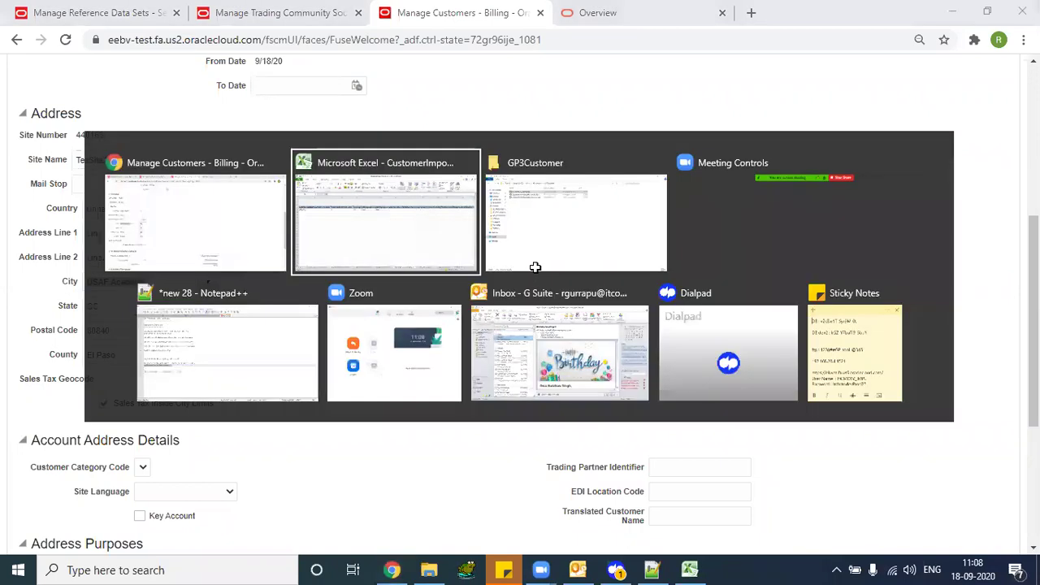
pyautogui.hotkey('ctrl', 'v')
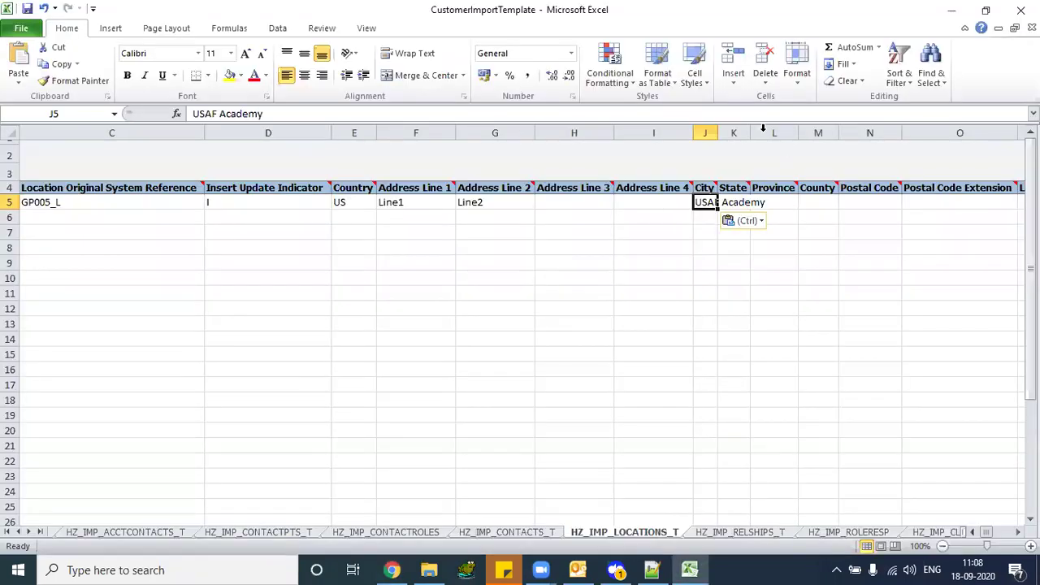
pyautogui.doubleClick(719, 133)
# Copy the State value CO from the Oracle site record into row 5 of the Locations sheet
pyautogui.hotkey('alt', 'Tab')
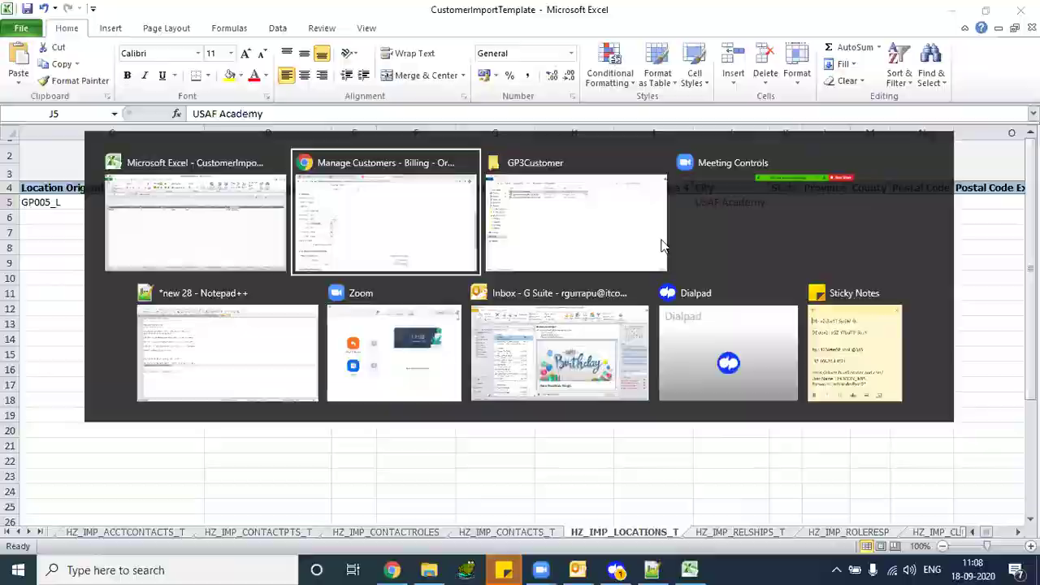
pyautogui.press('Tab')
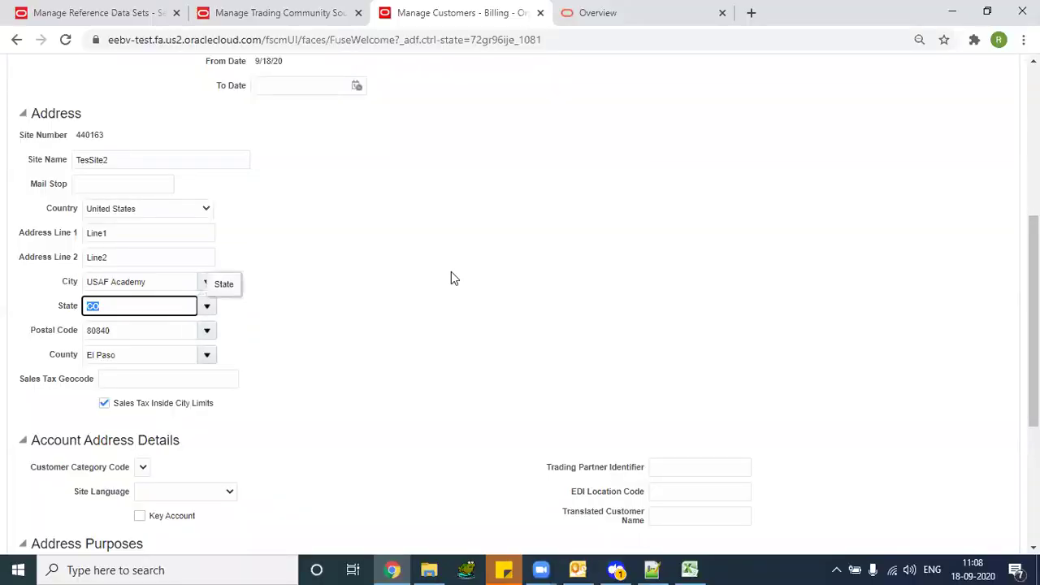
pyautogui.hotkey('alt', 'Tab')
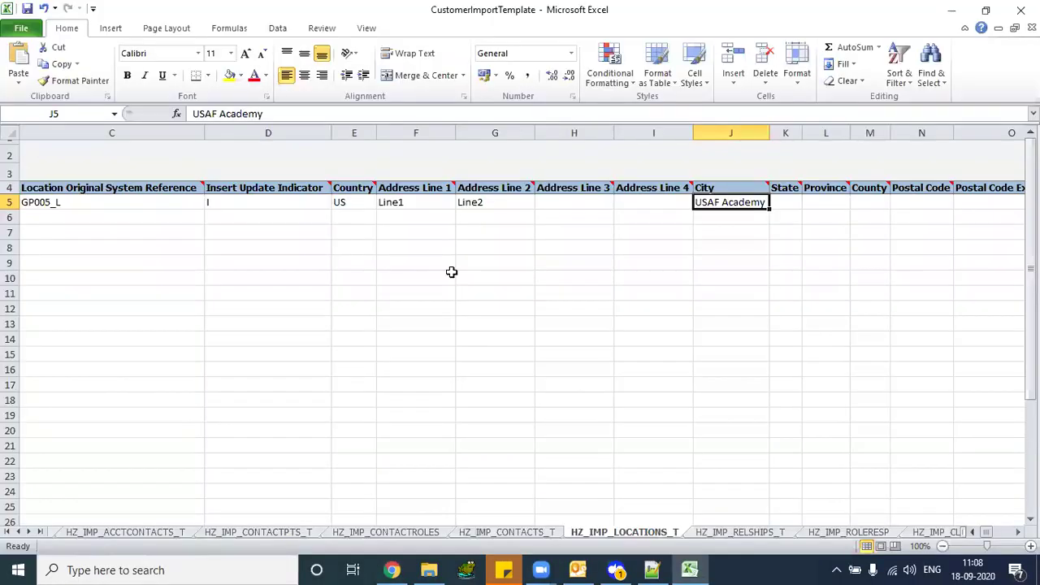
pyautogui.hotkey('alt', 'Tab')
pyautogui.hotkey('alt', 'Tab')
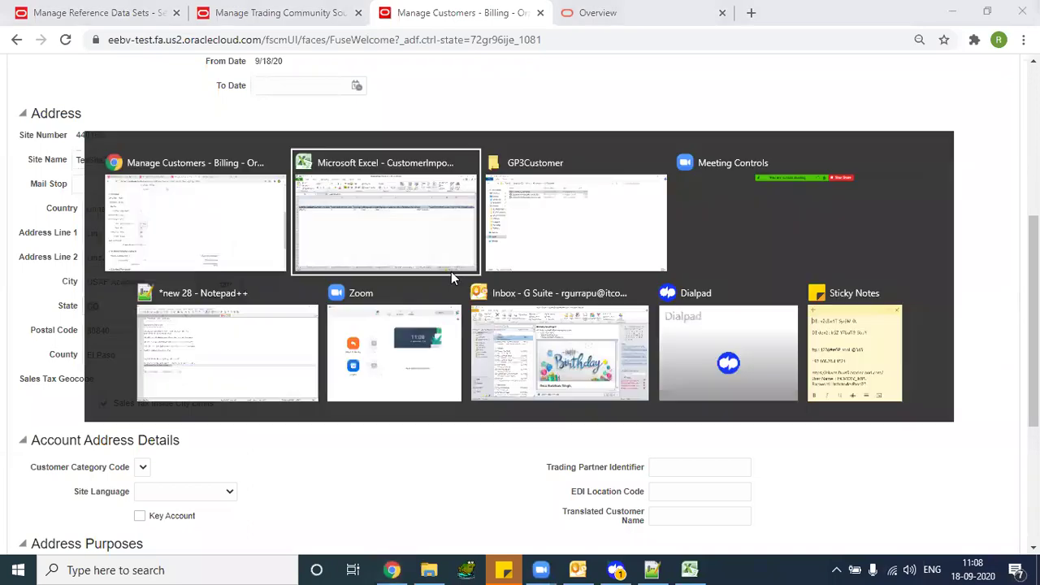
pyautogui.press('Right')
pyautogui.hotkey('ctrl', 'c')
pyautogui.hotkey('ctrl', 'v')
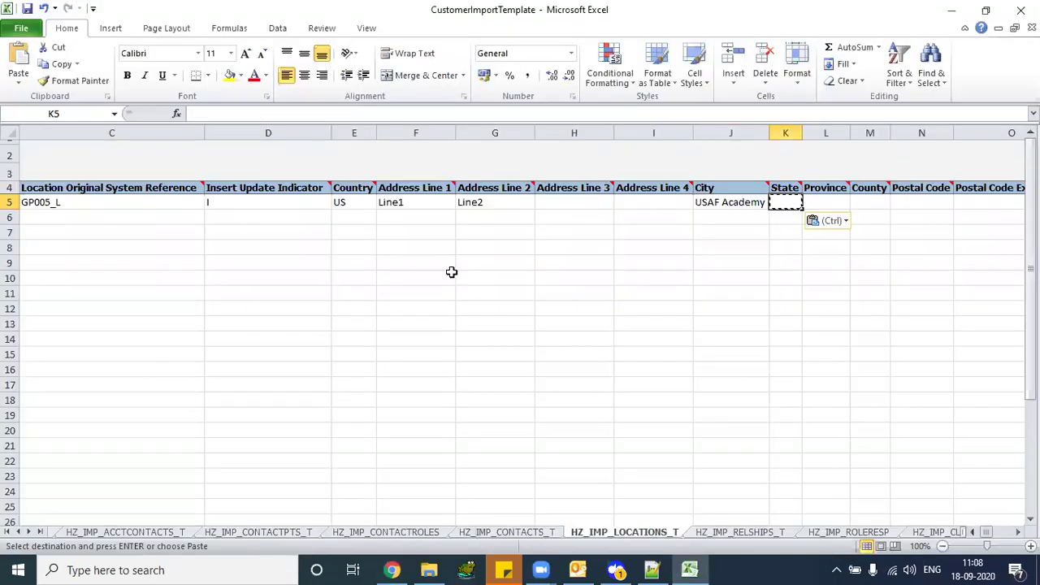
pyautogui.hotkey('alt', 'Tab')
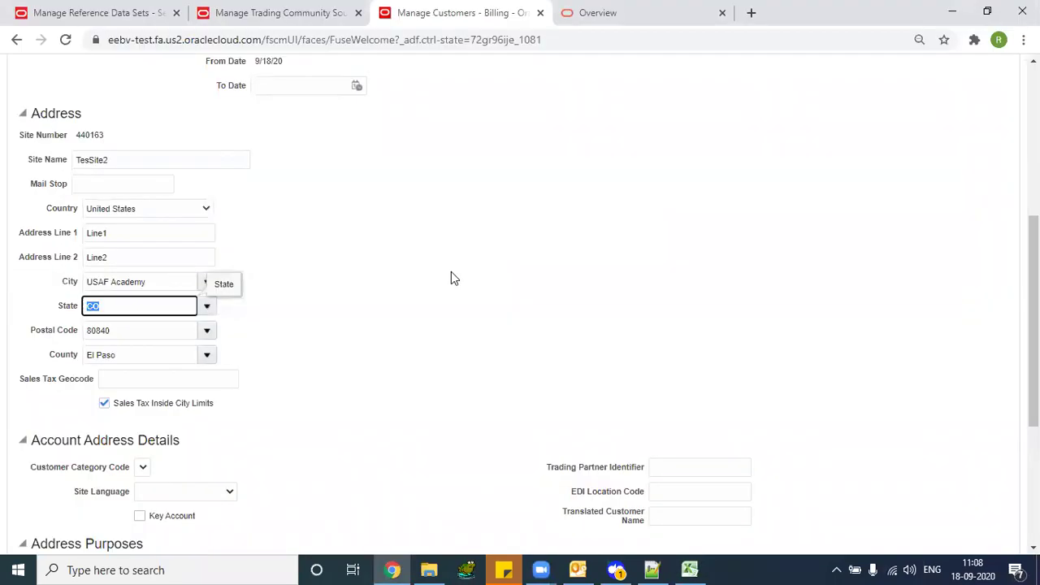
pyautogui.hotkey('alt', 'Tab')
pyautogui.hotkey('ctrl', 'v')
pyautogui.press('Tab')
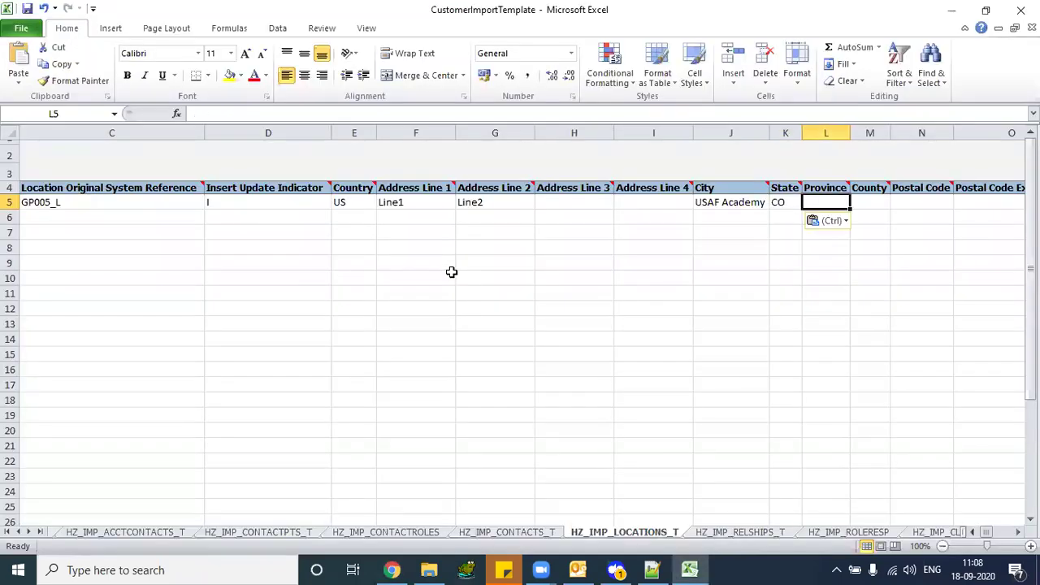
# Copy the Postal Code from the Oracle site record into the Postal Code column in row 5 of the Locations sheet
pyautogui.hotkey('alt', 'Tab')
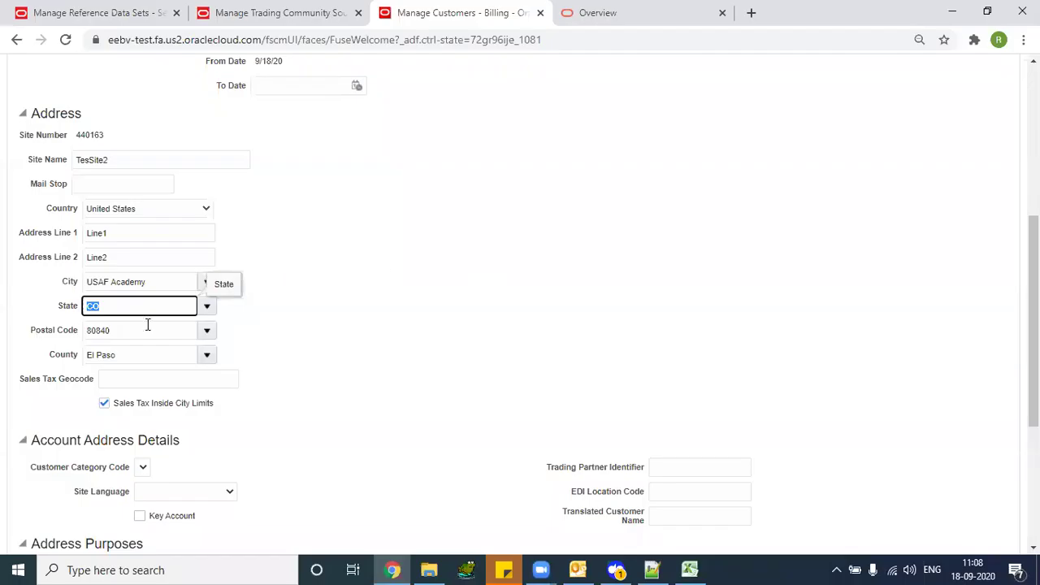
pyautogui.press('Tab')
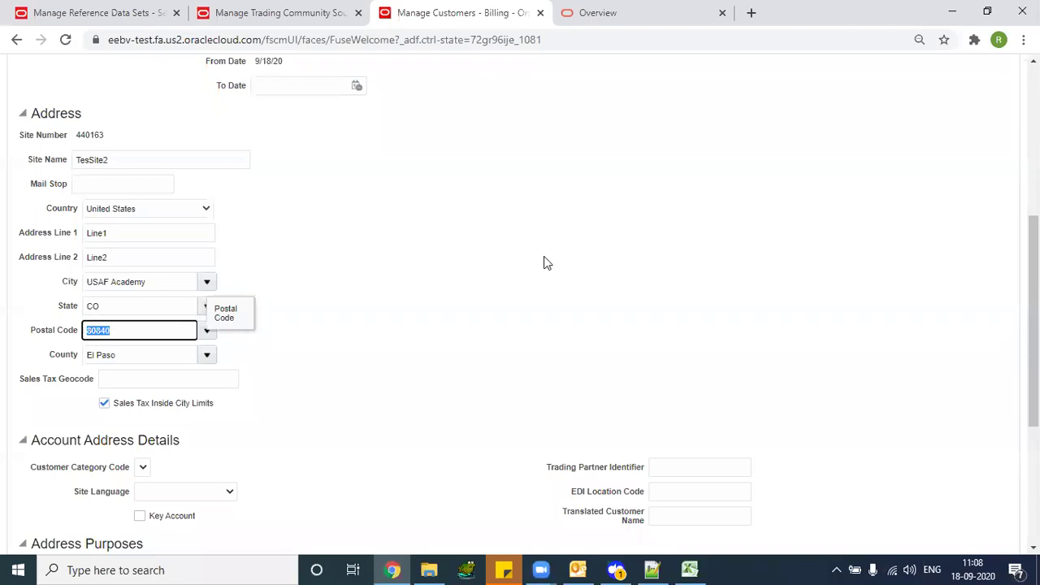
pyautogui.hotkey('alt', 'Tab')
pyautogui.press('Tab')
pyautogui.press('Tab')
pyautogui.hotkey('ctrl', 'v')
# Copy the County value El Paso from the Oracle site record into row 5 of the Locations sheet
pyautogui.hotkey('alt', 'Tab')
pyautogui.press('Tab')
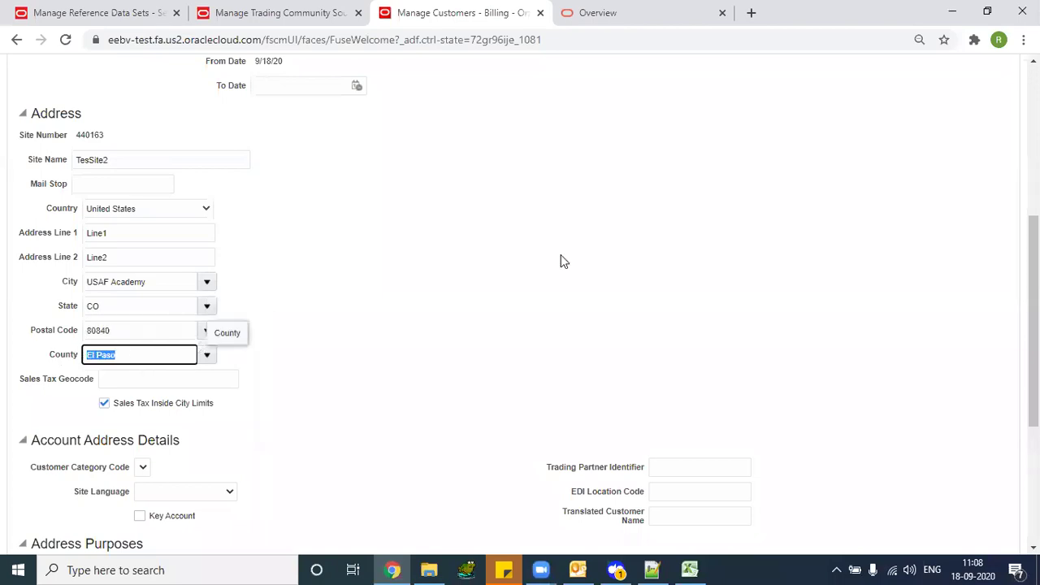
pyautogui.hotkey('ctrl', 'c')
pyautogui.hotkey('alt', 'Tab')
pyautogui.press('Left')
pyautogui.hotkey('ctrl', 'v')
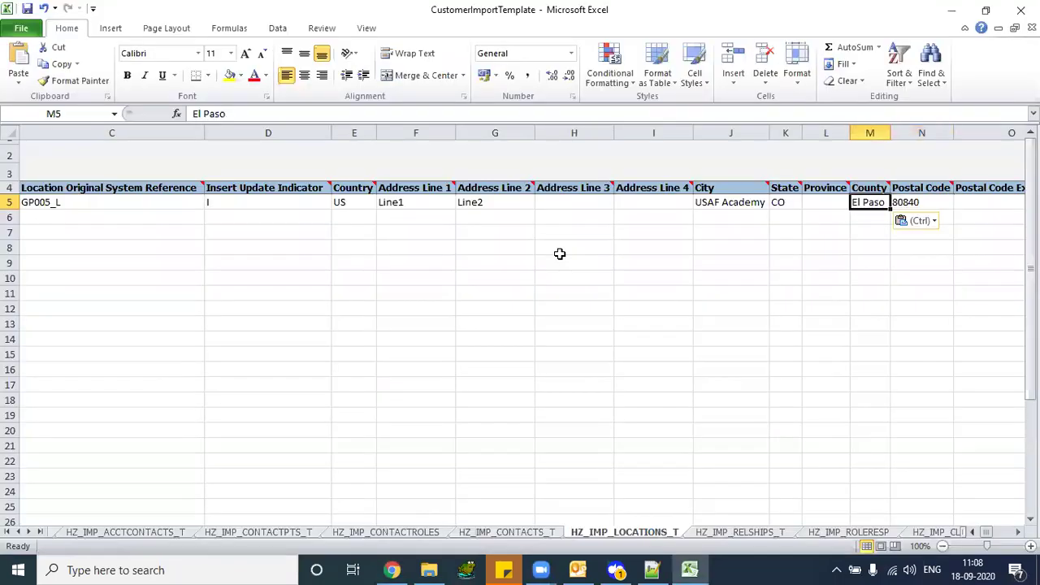
# Copy the location reference GP005_L from the Locations sheet into Location Original System Reference in row 5 of the Party Sites sheet
pyautogui.press('Left')
pyautogui.press('Left')
pyautogui.press('Left')
pyautogui.press('Left')
pyautogui.press('Left')
pyautogui.press('Left')
pyautogui.press('Left')
pyautogui.press('Left')
pyautogui.press('Left')
pyautogui.press('Left')
pyautogui.press('Left')
pyautogui.press('Left')
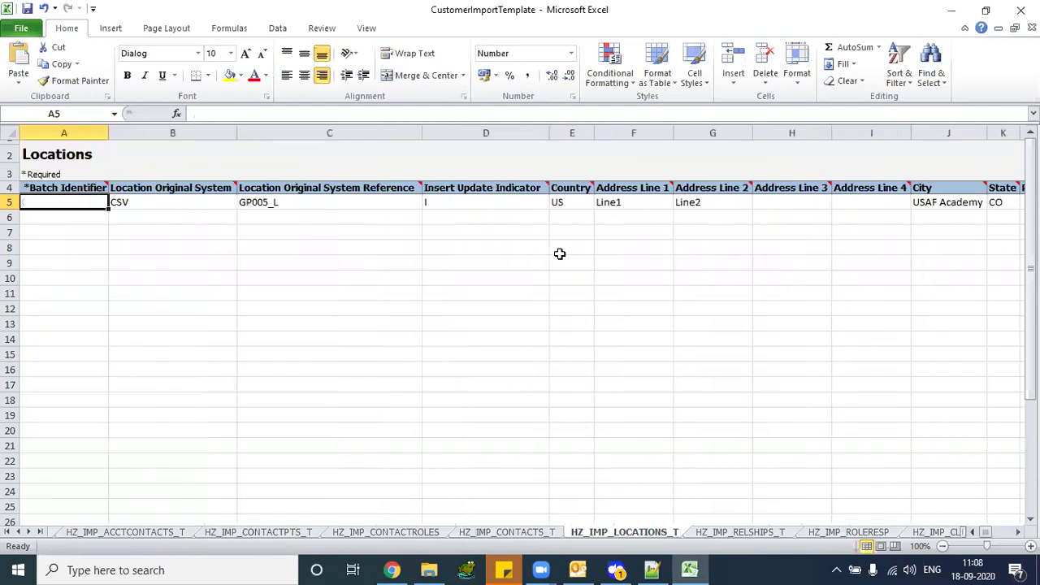
pyautogui.click(330, 200)
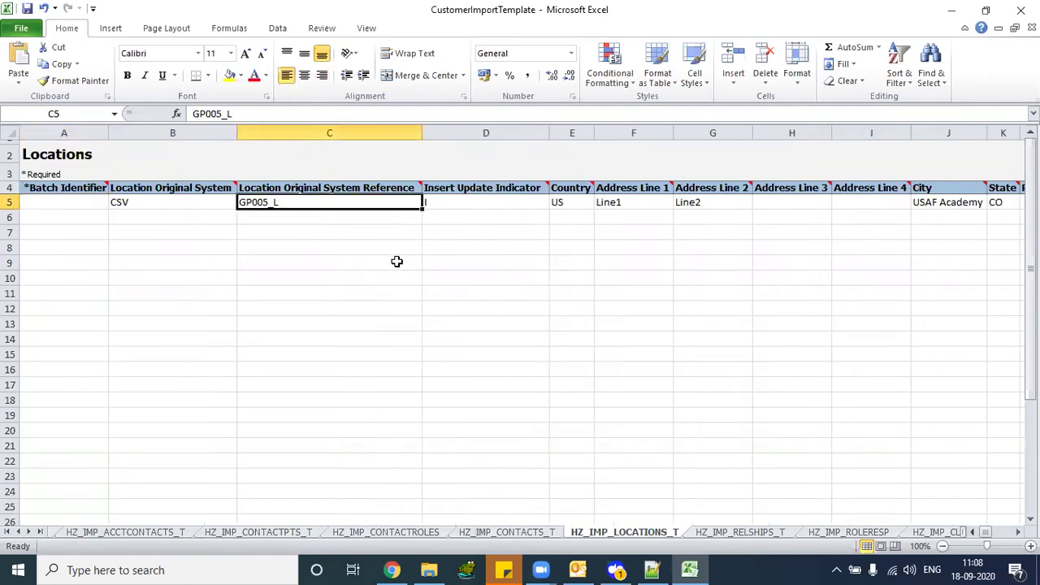
pyautogui.hotkey('ctrl', 'c')
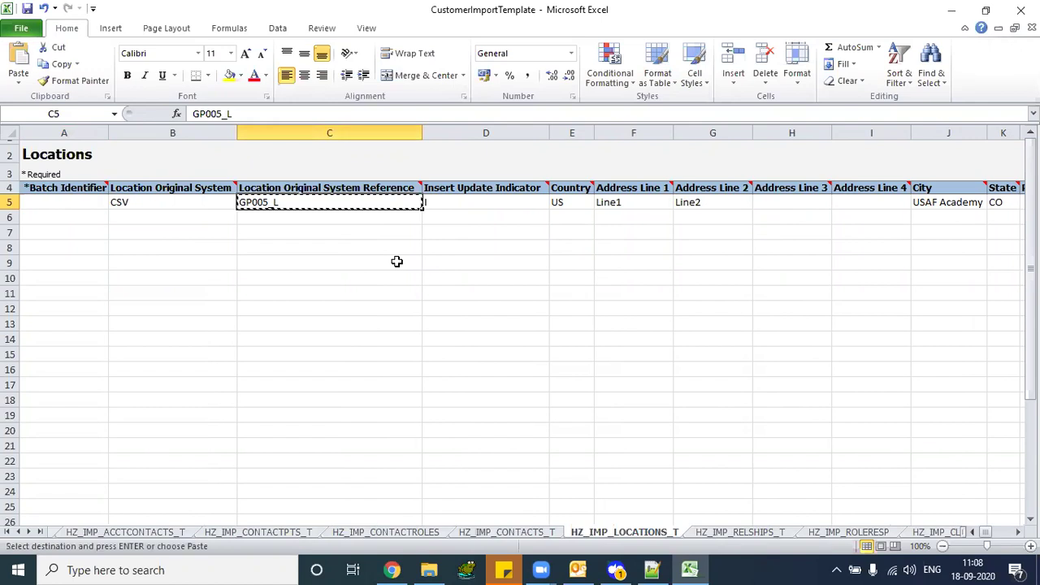
pyautogui.click(8, 533)
pyautogui.click(395, 532)
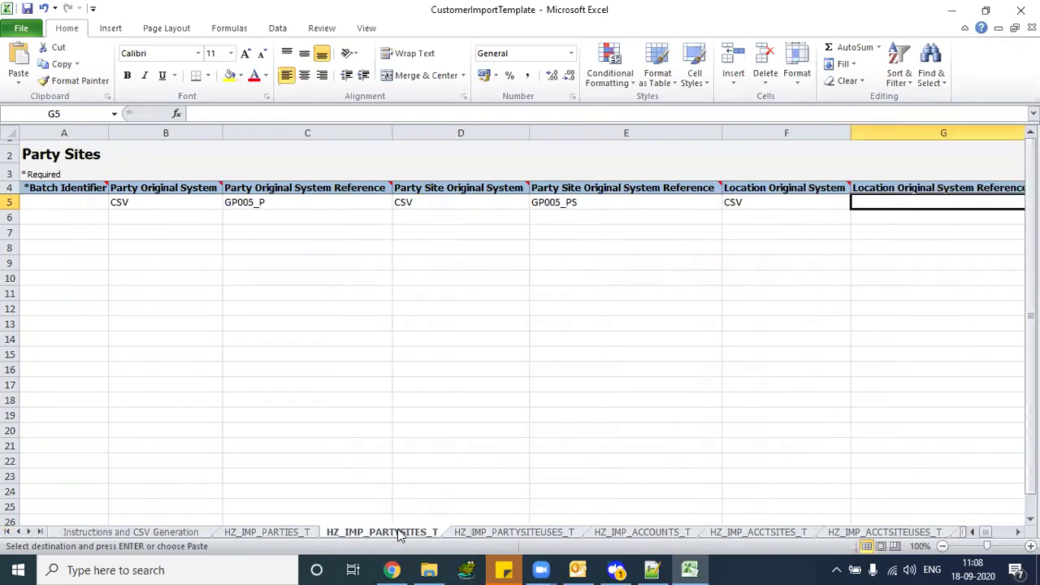
pyautogui.hscroll(1, 786, 208)
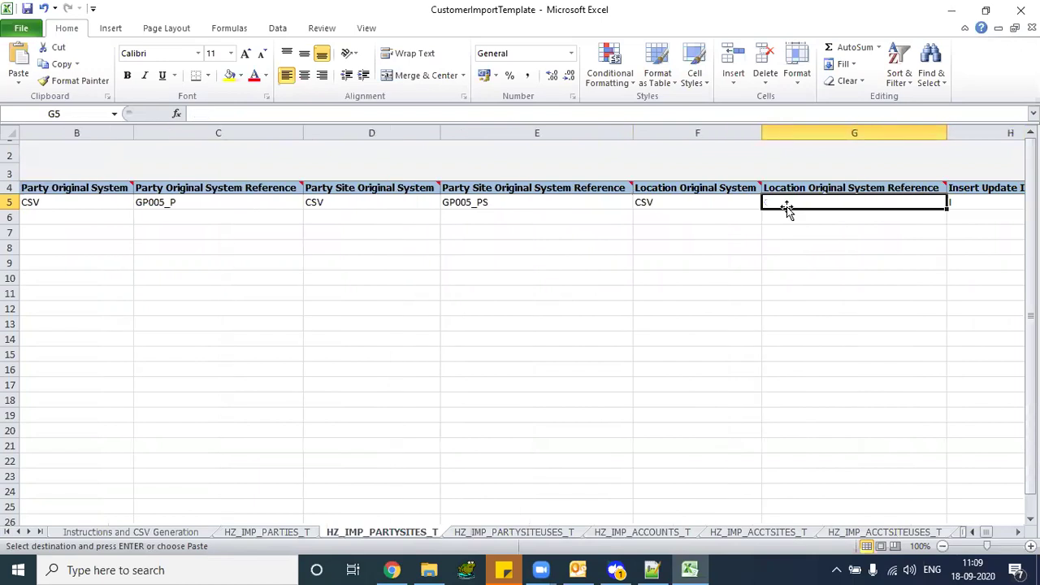
pyautogui.hotkey('ctrl', 'v')
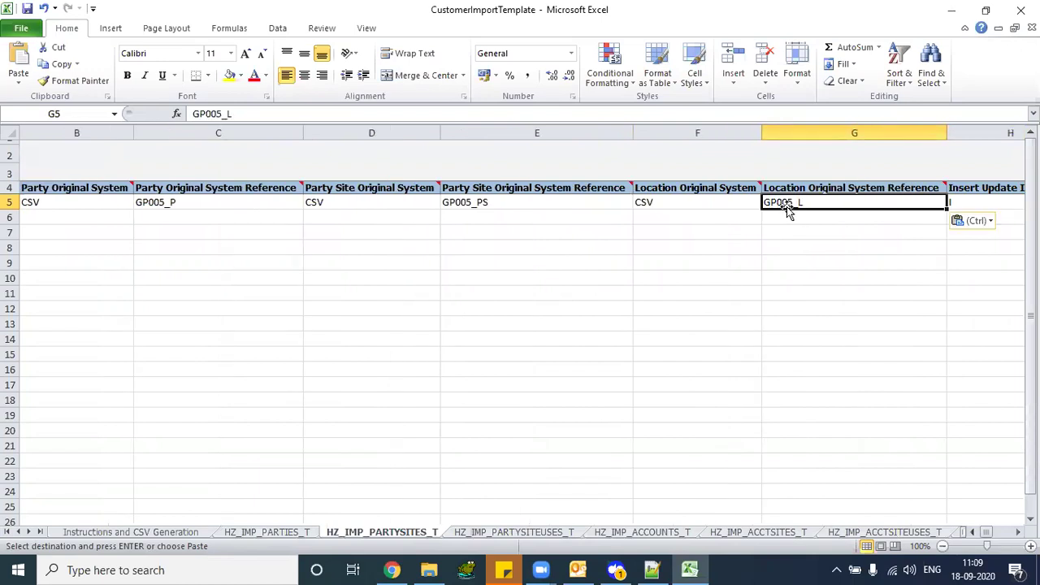
# Return to the Batch Identifier cell in row 5 of Party Sites and save the template, accepting the privacy warning
pyautogui.press('Tab')
pyautogui.press('Tab')
pyautogui.hotkey('shift', 'Tab')
pyautogui.press('Home')
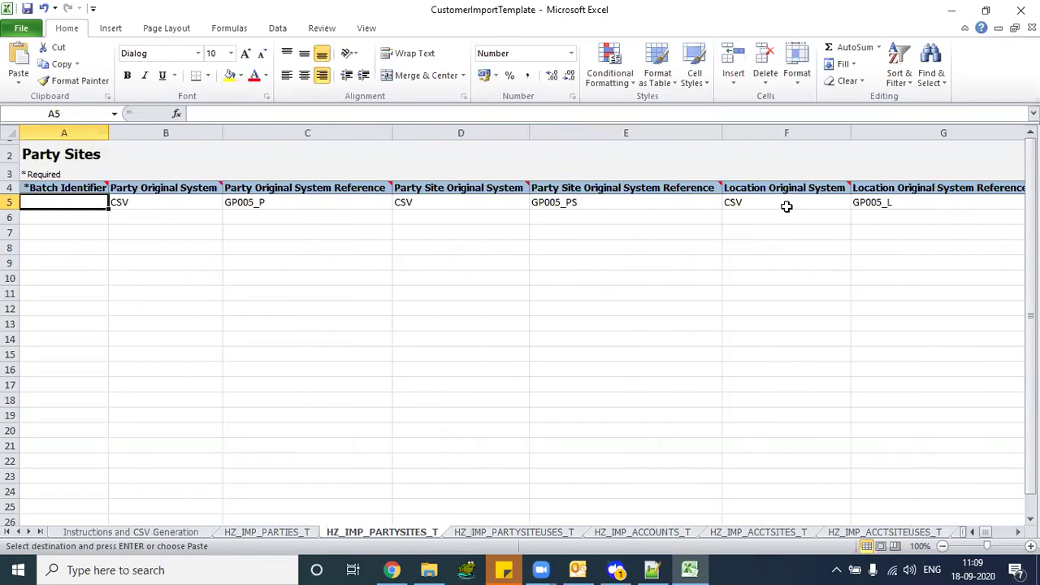
pyautogui.hotkey('ctrl', 's')
pyautogui.click(491, 324)
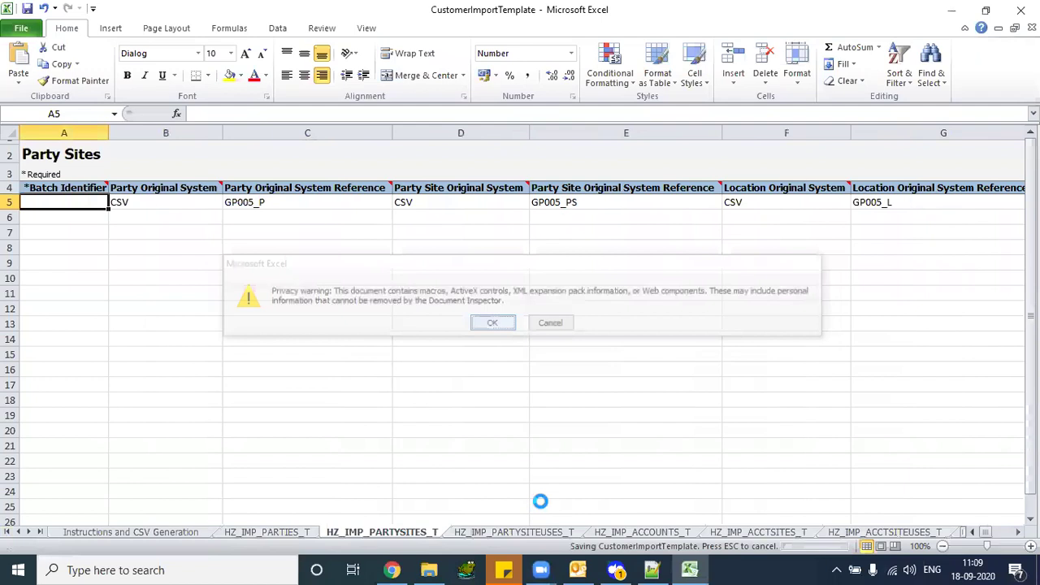
# Switch to Oracle Fusion in Chrome, close the source systems page, and cancel out of the customer site record without saving
pyautogui.click(392, 569)
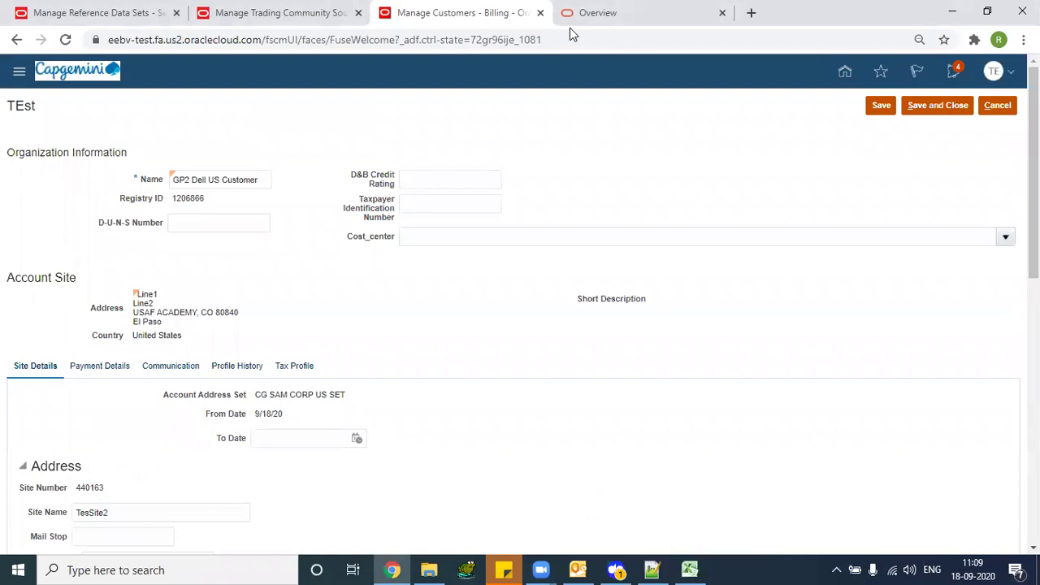
pyautogui.hotkey('ctrl', 'shift', 'Tab')
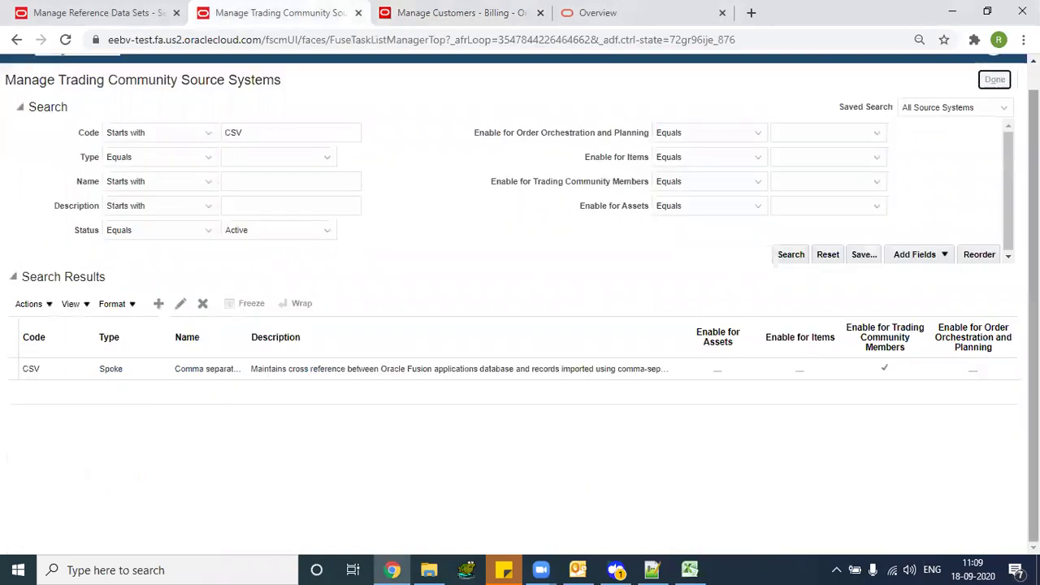
pyautogui.click(388, 8)
pyautogui.click(995, 109)
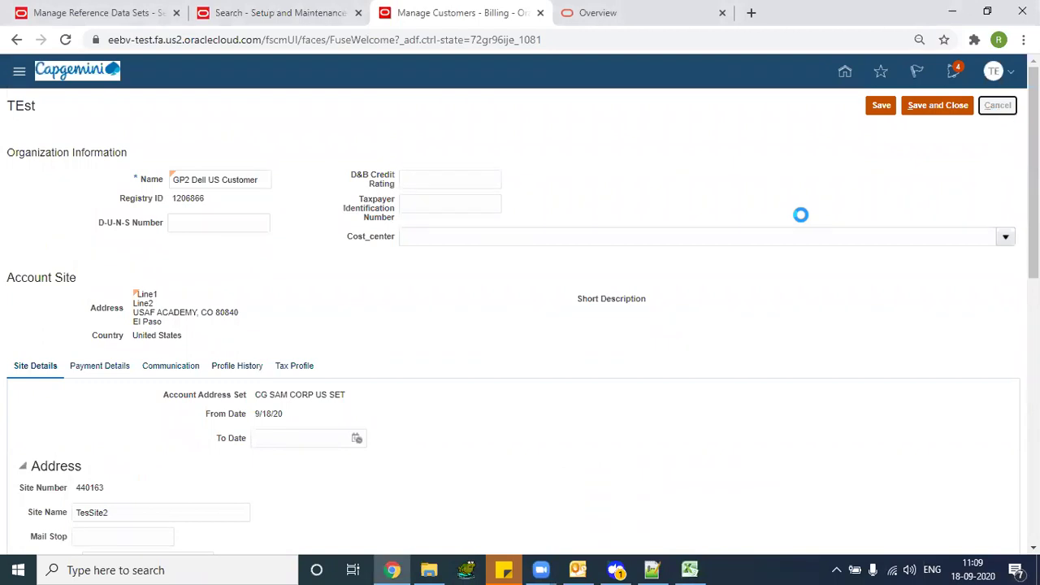
pyautogui.click(1000, 106)
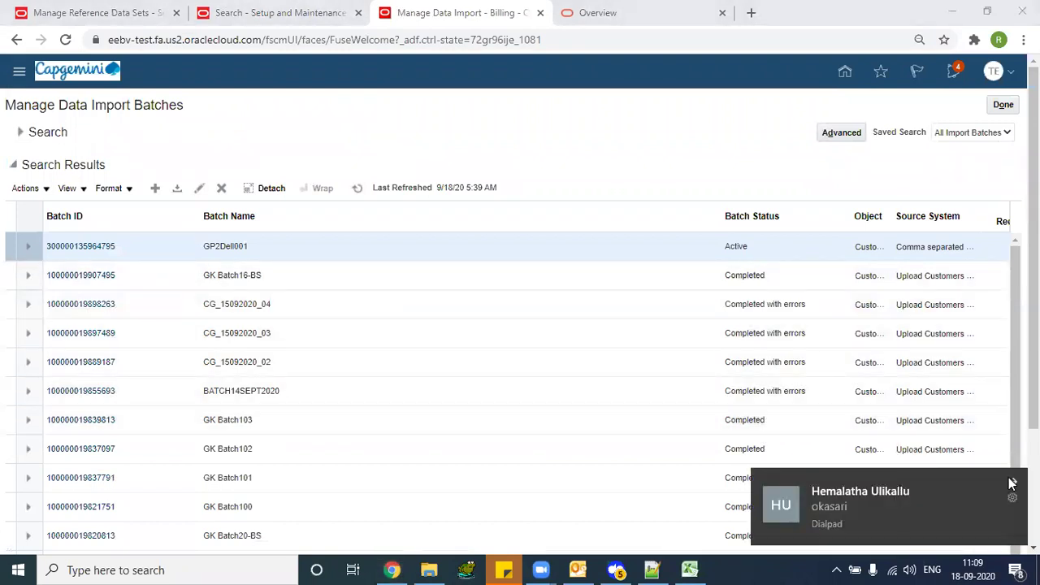
pyautogui.click(1012, 483)
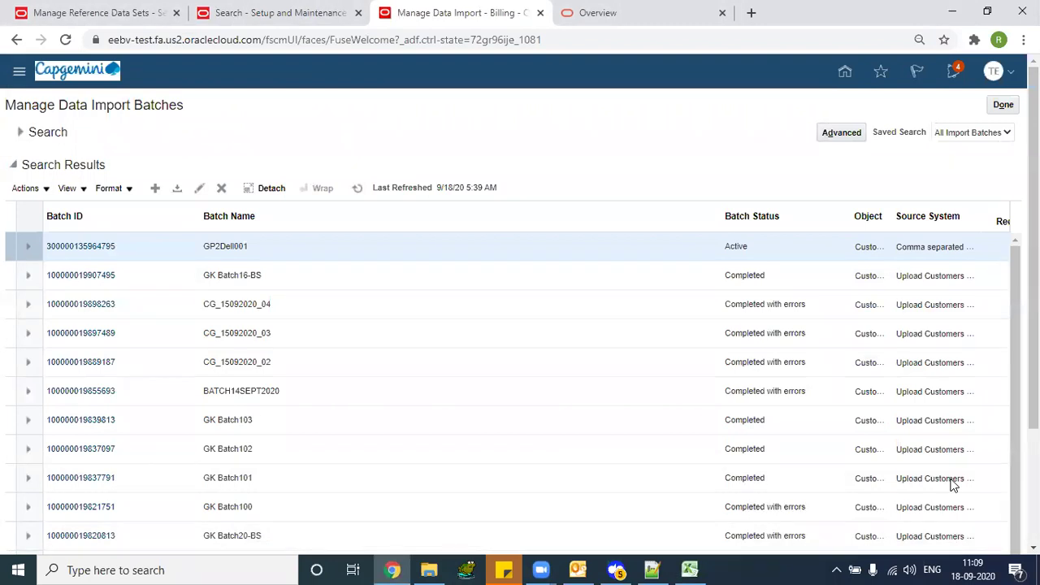
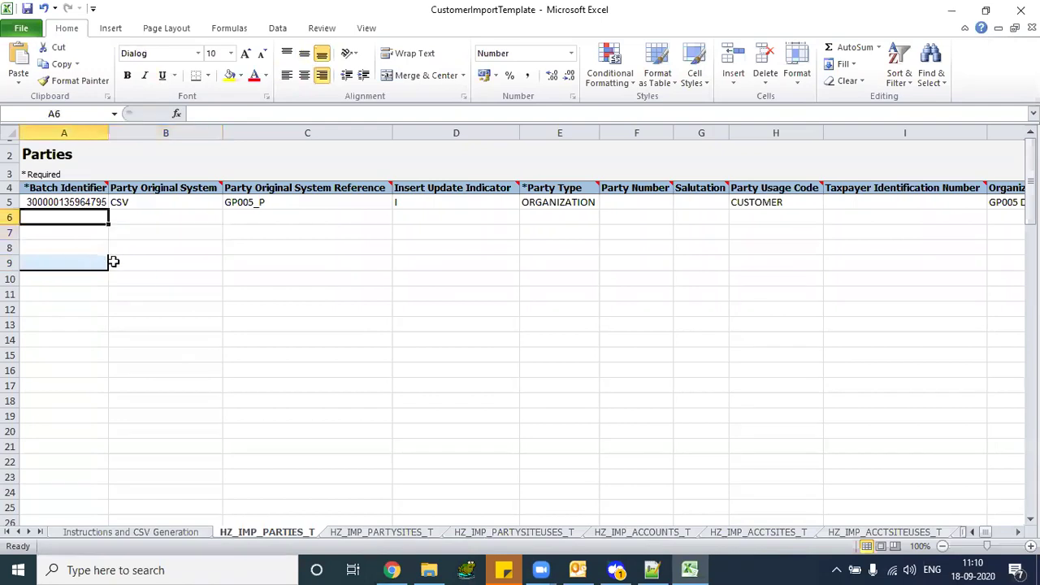
pyautogui.hotkey('ctrl', 'z')
pyautogui.hotkey('ctrl', 'z')
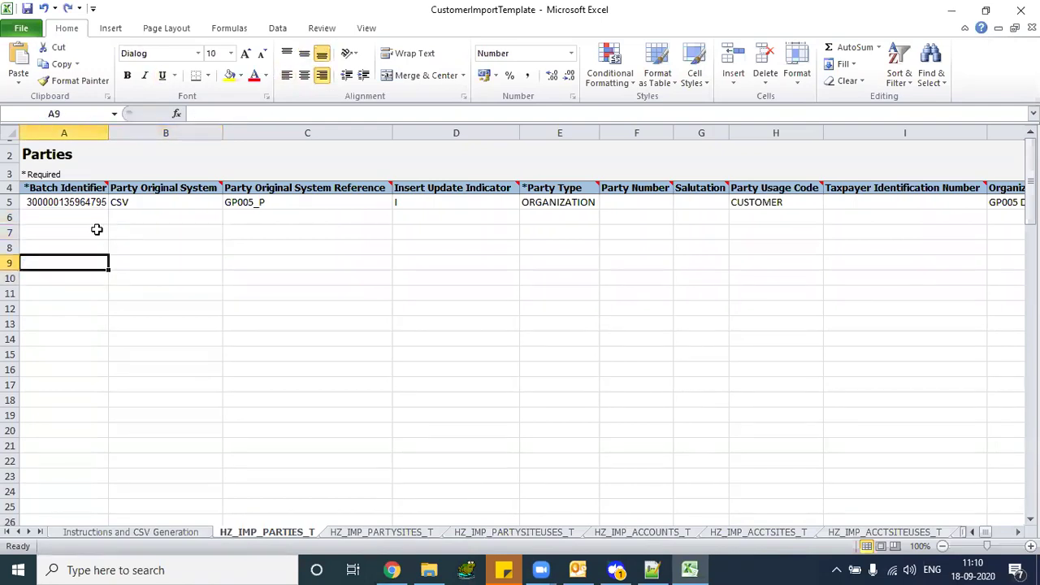
pyautogui.click(73, 202)
pyautogui.hotkey('ctrl', 'c')
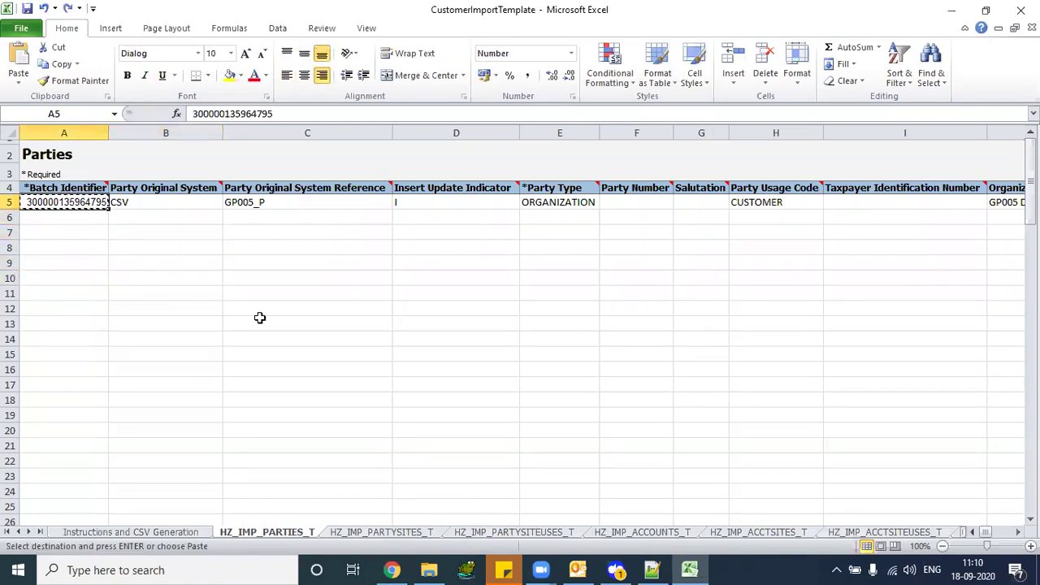
pyautogui.click(375, 532)
pyautogui.hotkey('ctrl', 'v')
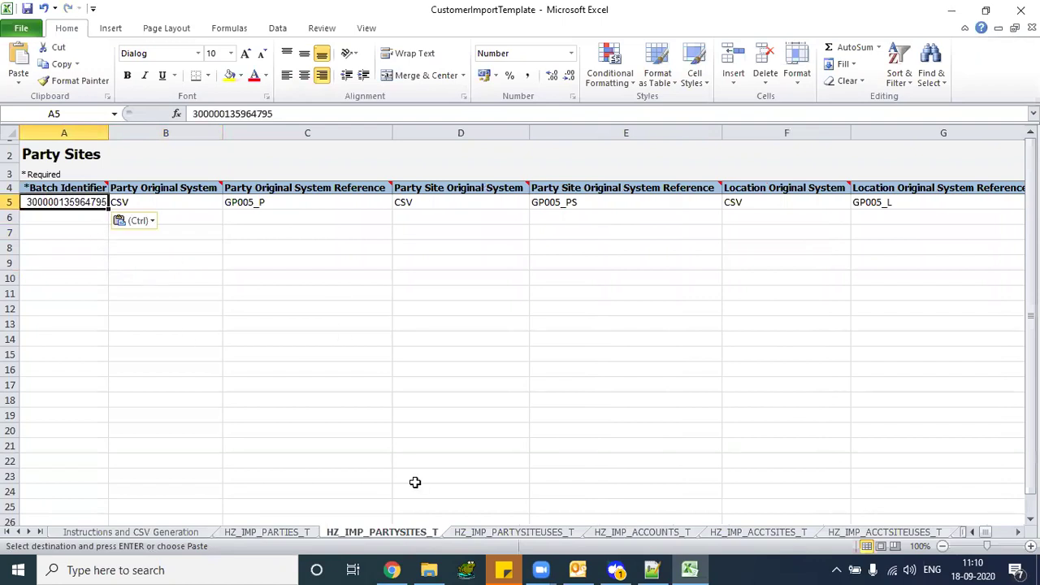
pyautogui.click(28, 532)
pyautogui.click(29, 532)
pyautogui.click(29, 532)
pyautogui.click(29, 532)
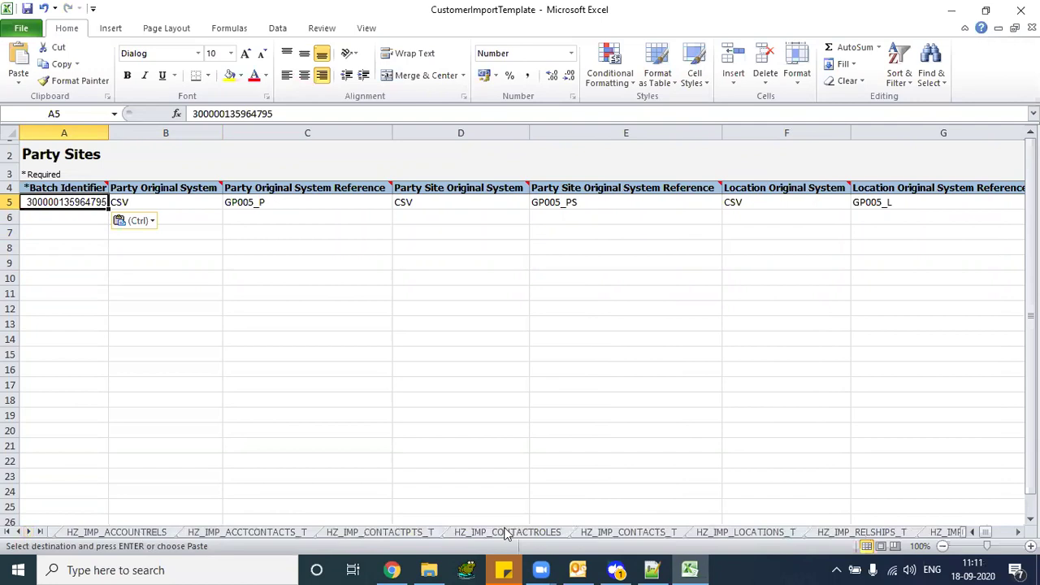
pyautogui.click(746, 532)
pyautogui.click(70, 202)
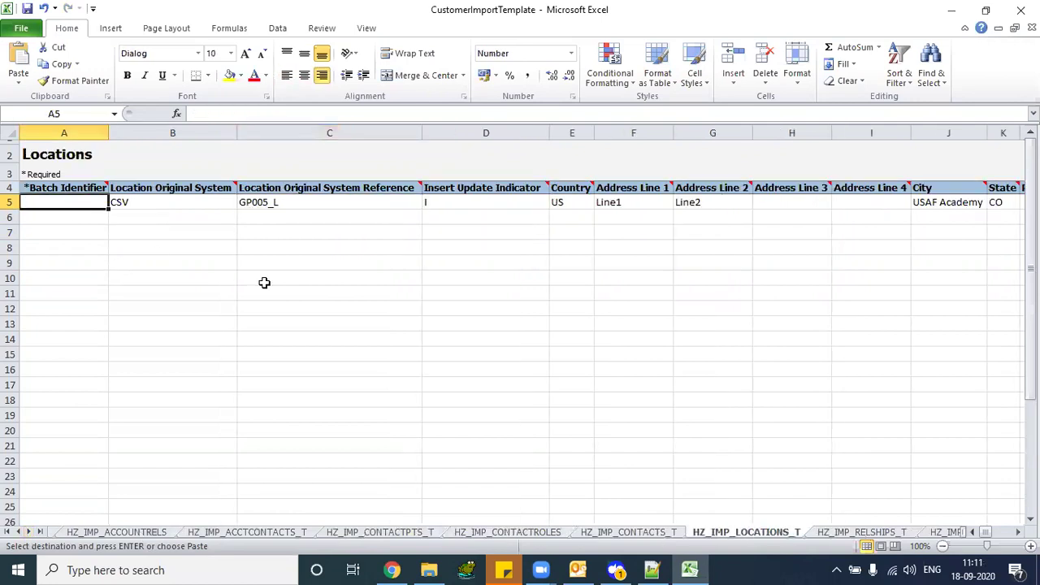
pyautogui.hotkey('ctrl', 'v')
pyautogui.hotkey('ctrl', 's')
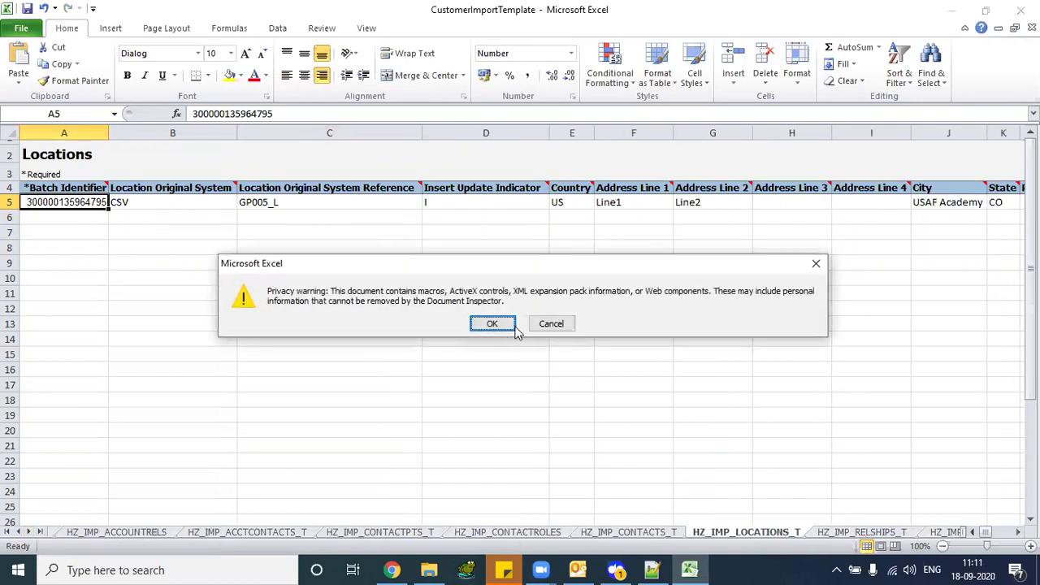
pyautogui.click(497, 322)
# Start generating the CSV file from the Instructions and CSV Generation sheet
pyautogui.click(8, 532)
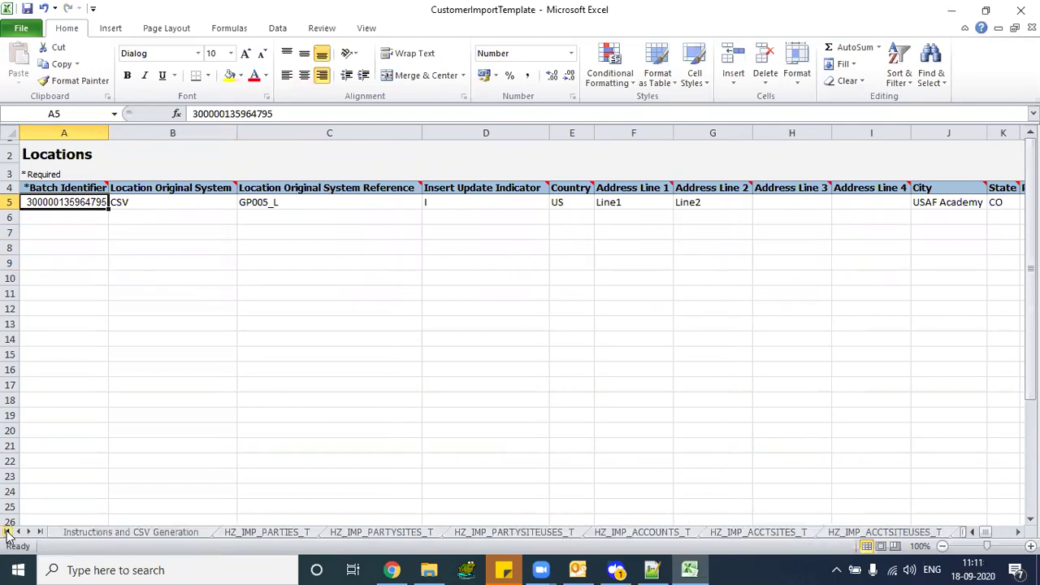
pyautogui.click(177, 533)
pyautogui.scroll(-2, 341, 309)
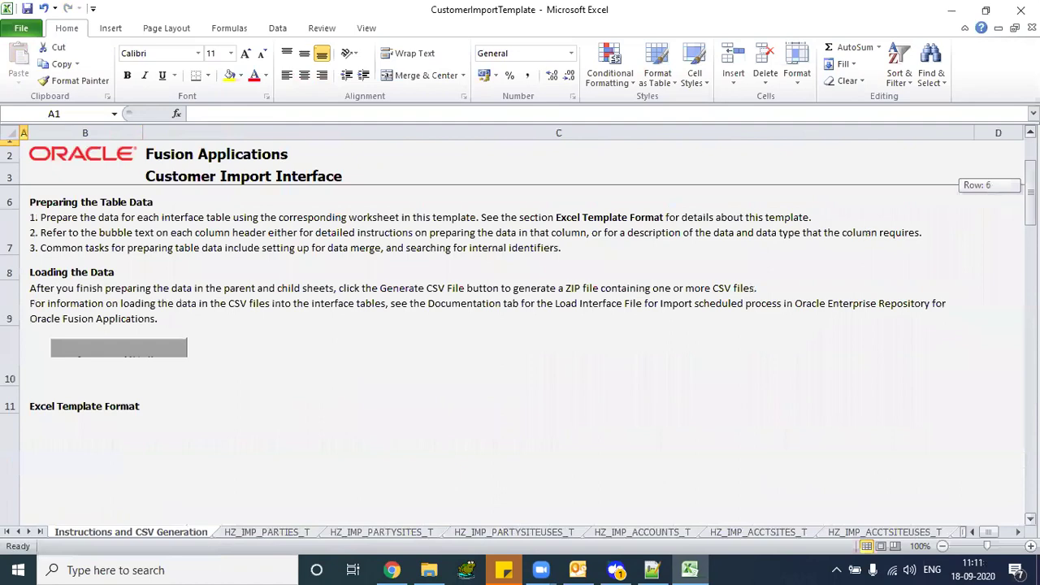
pyautogui.click(126, 285)
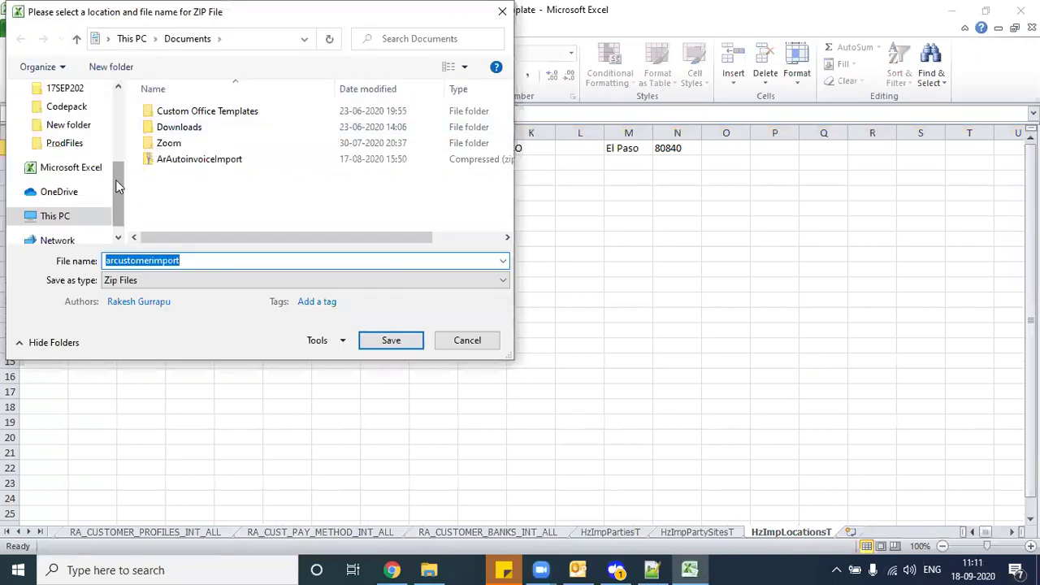
# Save the generated ZIP file as arcustomerimport in the class\ARCustomer\GP3Customer folder, and dismiss the completion message
pyautogui.moveTo(118, 179)
pyautogui.mouseDown()
pyautogui.moveTo(117, 157)
pyautogui.moveTo(118, 187)
pyautogui.mouseUp()
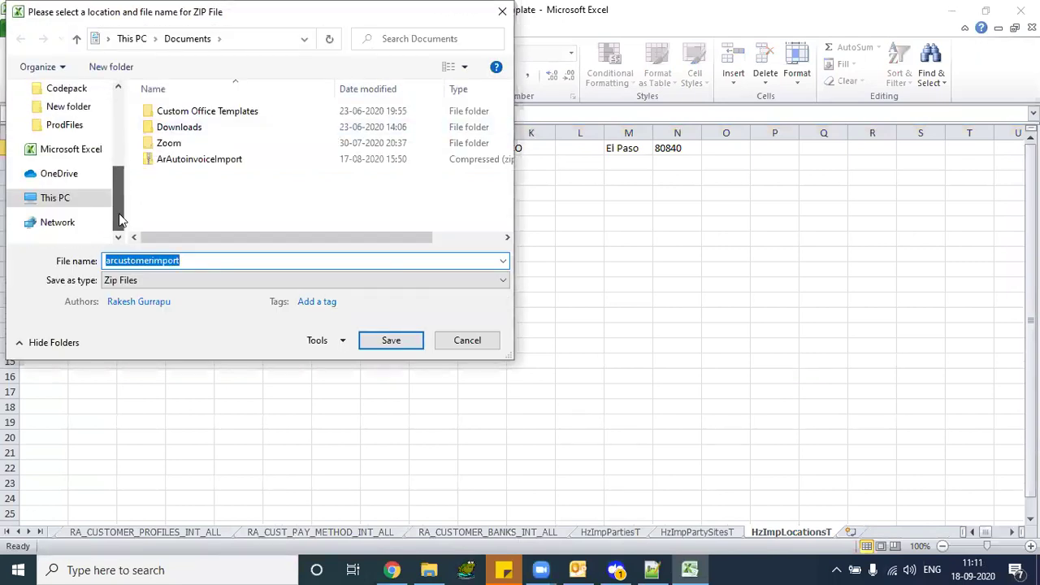
pyautogui.click(67, 199)
pyautogui.click(68, 107)
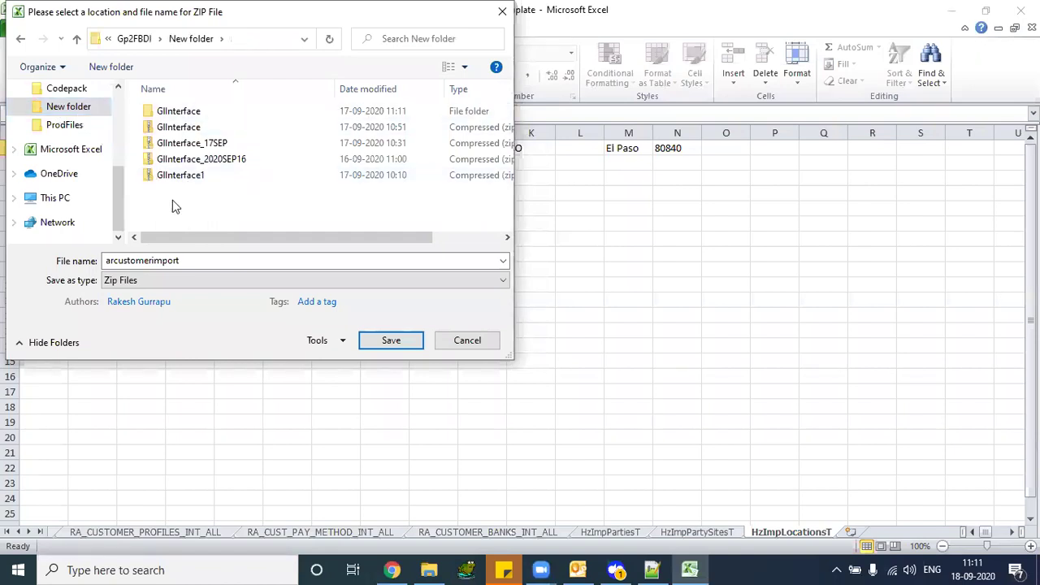
pyautogui.hotkey('alt', 'Up')
pyautogui.hotkey('alt', 'Up')
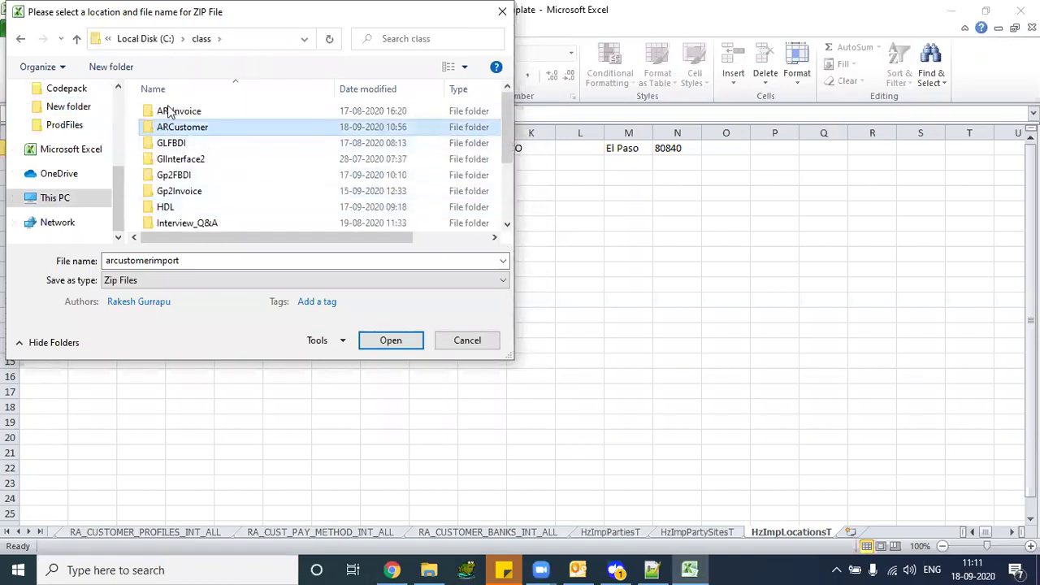
pyautogui.doubleClick(177, 130)
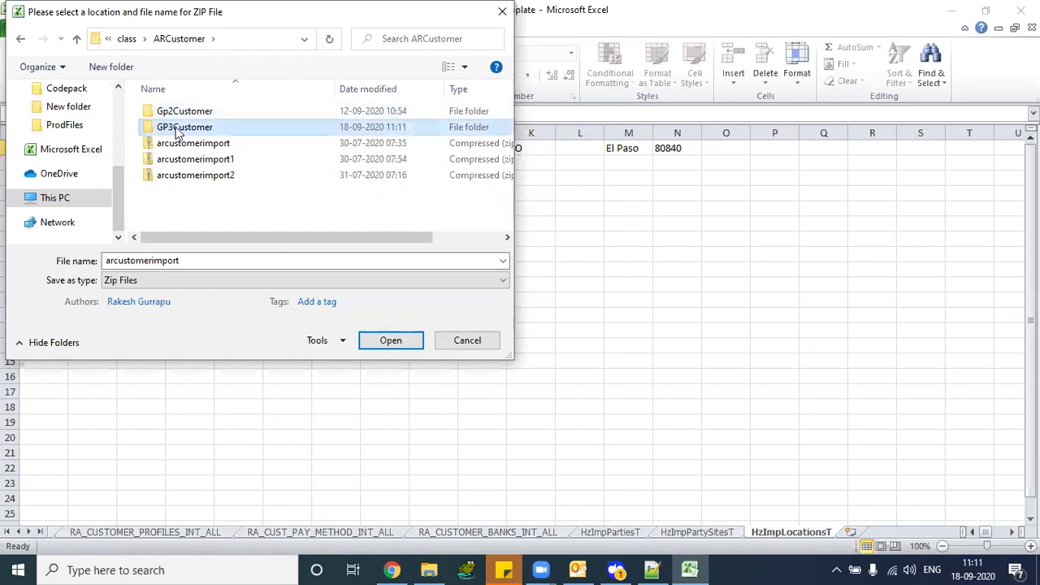
pyautogui.doubleClick(177, 130)
pyautogui.click(383, 345)
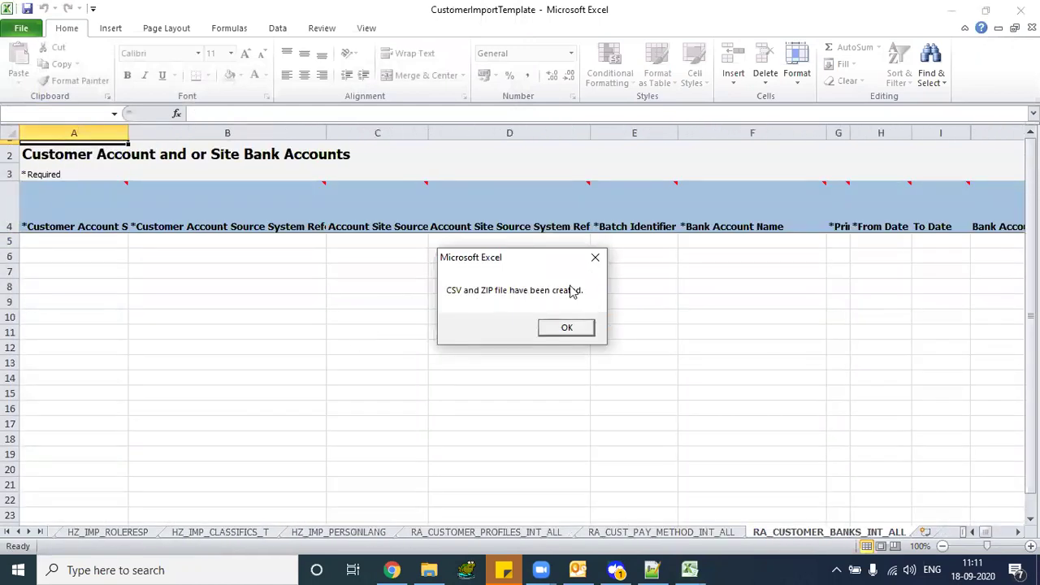
pyautogui.moveTo(554, 264); pyautogui.dragTo(497, 263)
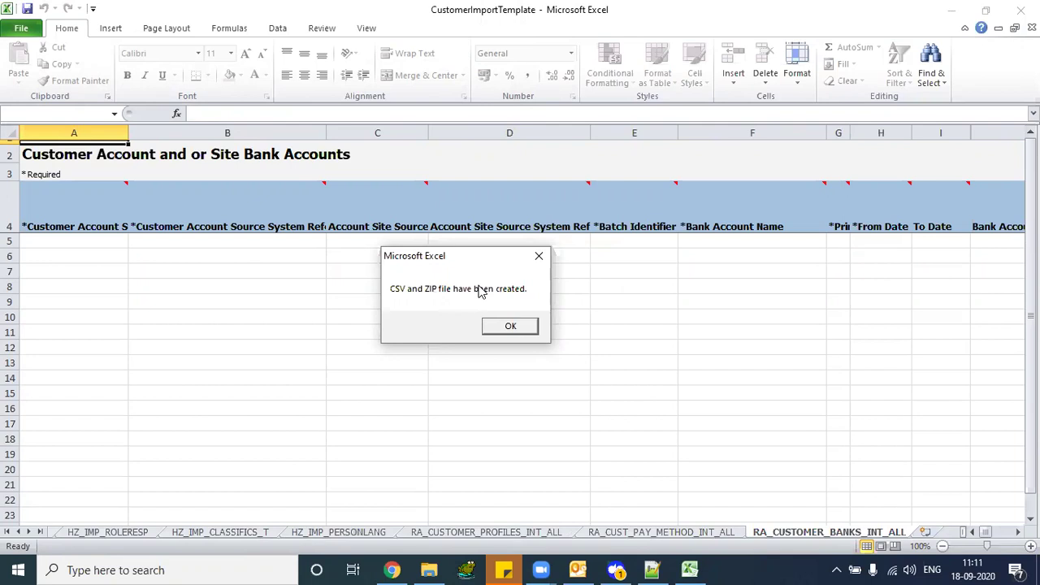
pyautogui.click(505, 325)
# Switch to the GP3Customer folder in File Explorer and open the arcustomerimport ZIP to examine its CSV files
pyautogui.click(430, 570)
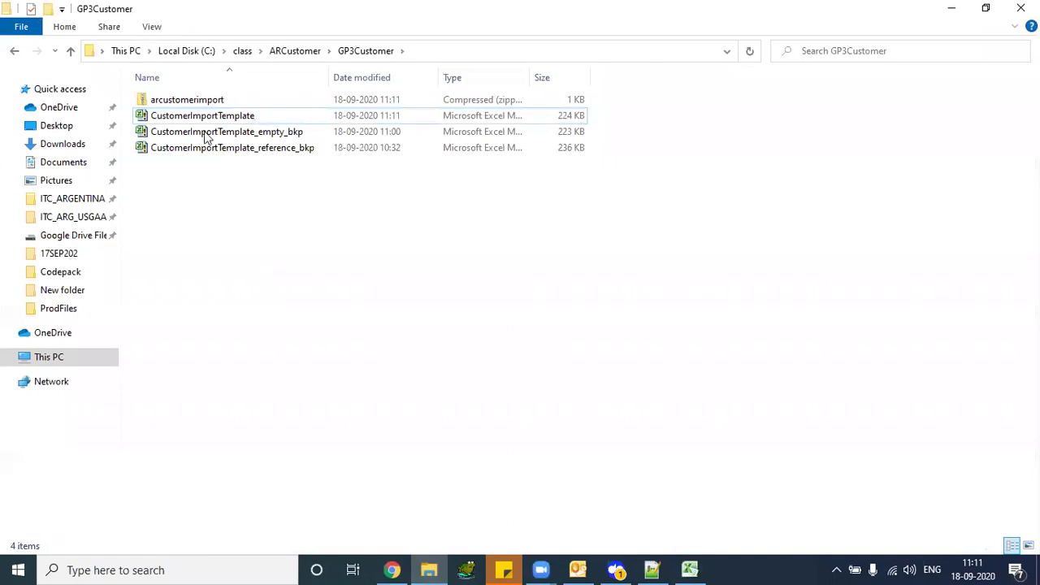
pyautogui.click(180, 103)
pyautogui.rightClick(181, 104)
pyautogui.click(194, 113)
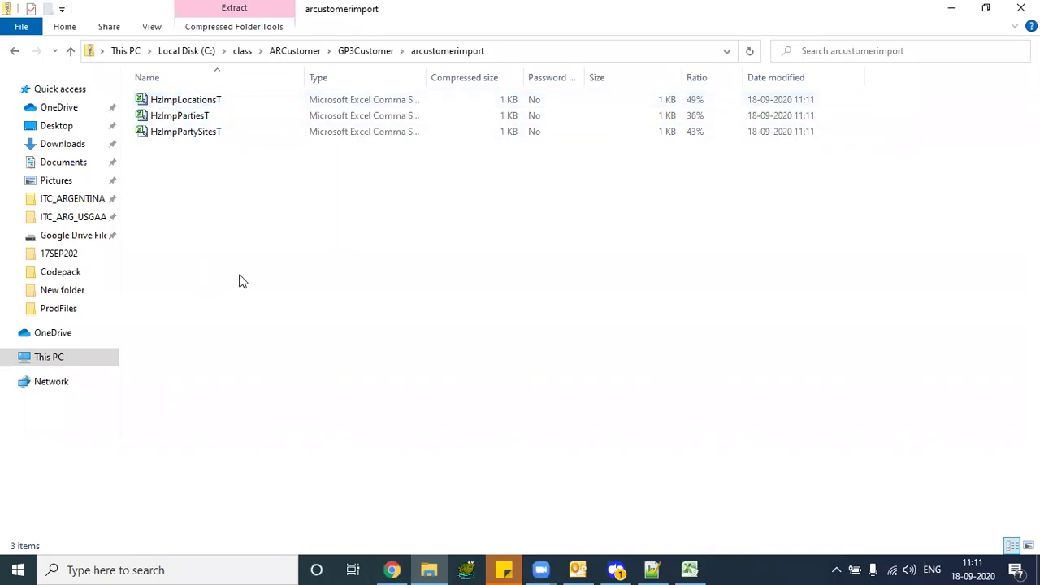
# Switch to Oracle Applications in Chrome, return to the home page and open the Scheduled Processes overview
pyautogui.press('BackSpace')
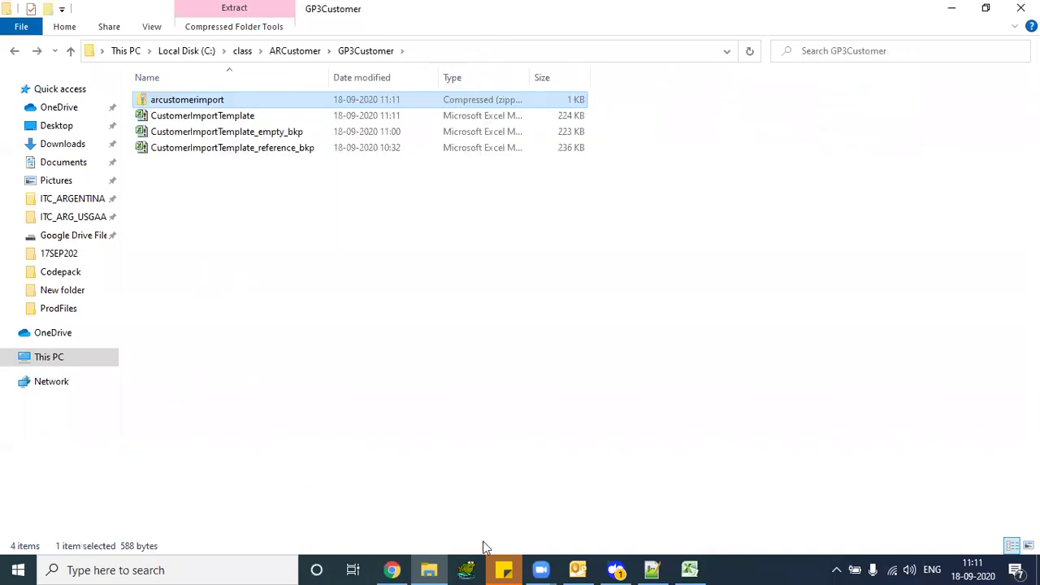
pyautogui.click(392, 569)
pyautogui.click(122, 11)
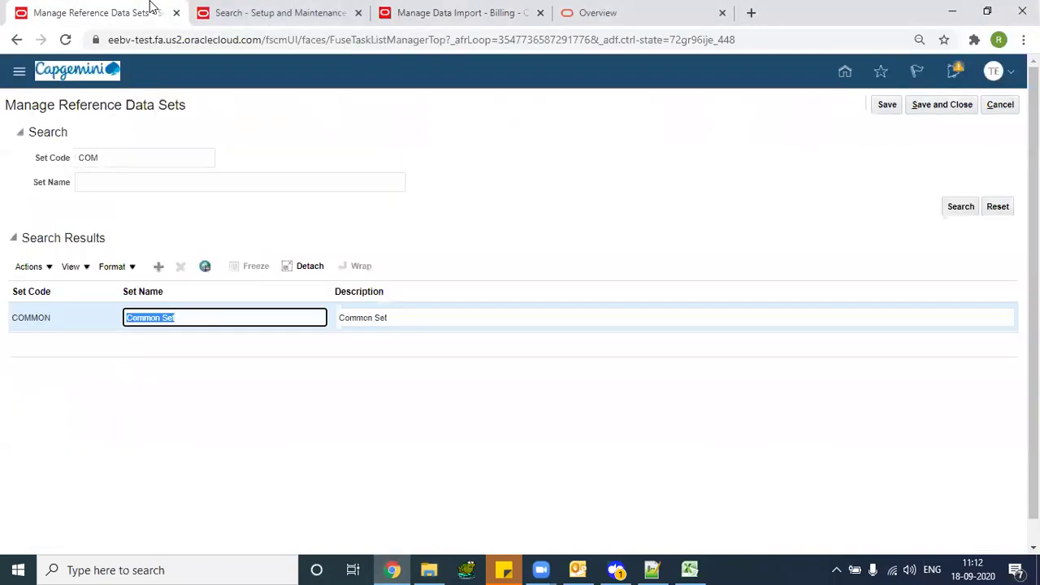
pyautogui.click(845, 71)
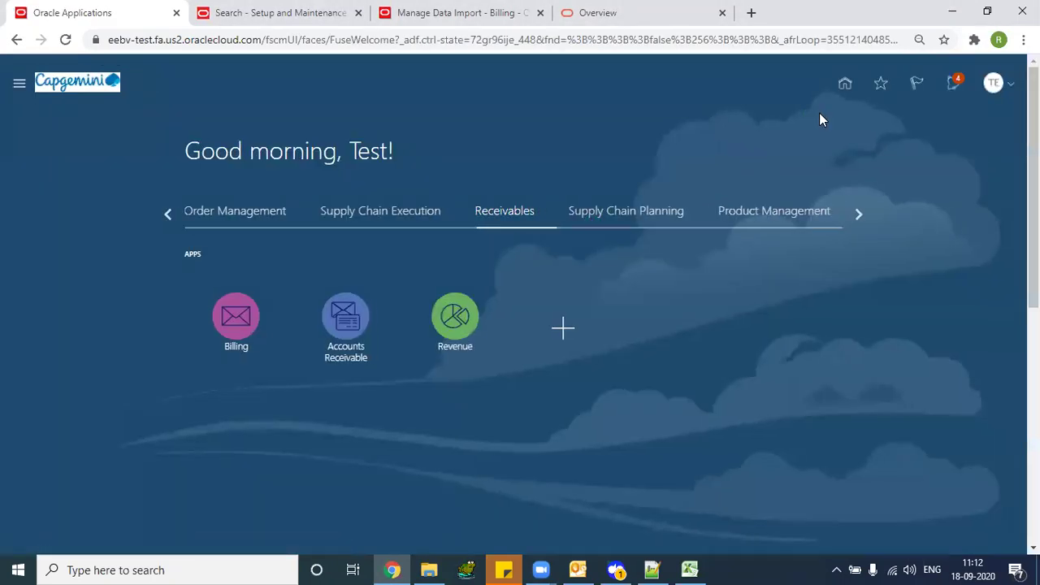
pyautogui.click(858, 214)
pyautogui.click(854, 217)
pyautogui.click(854, 217)
pyautogui.click(690, 213)
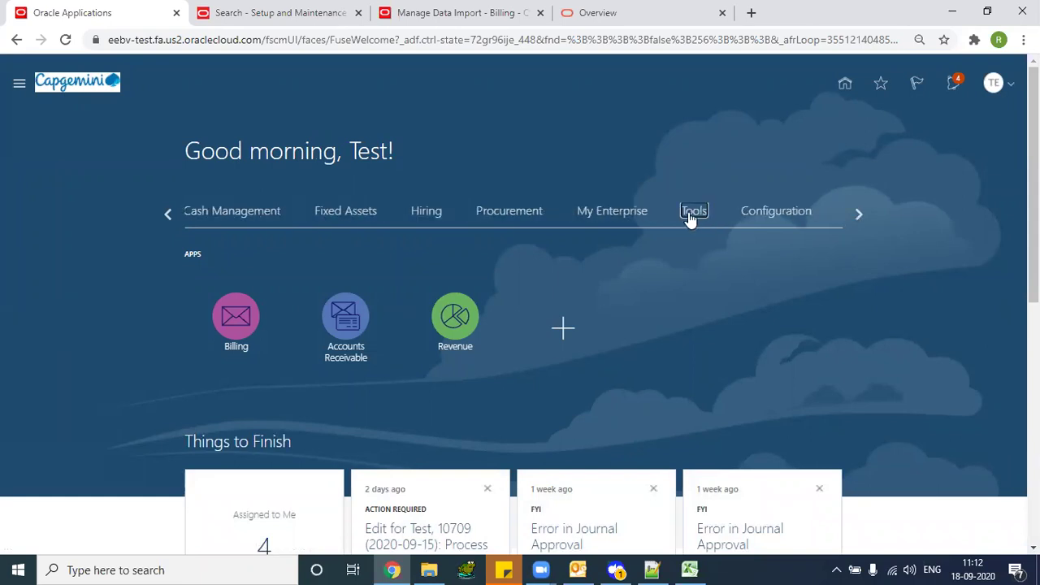
pyautogui.click(786, 347)
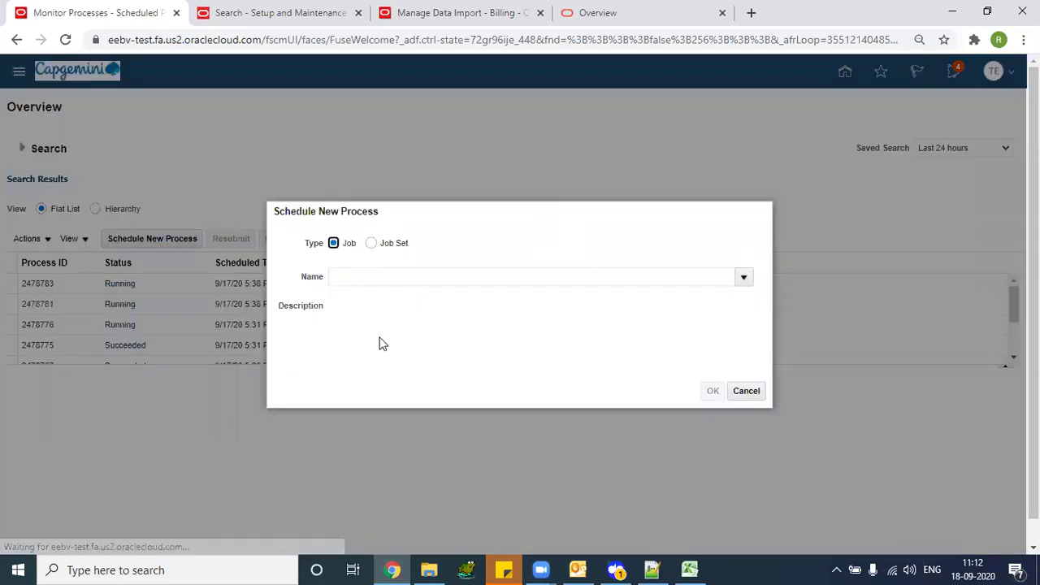
# Schedule a new job process named Load Interface File for Import
pyautogui.click(360, 276)
pyautogui.write('Load Inte')
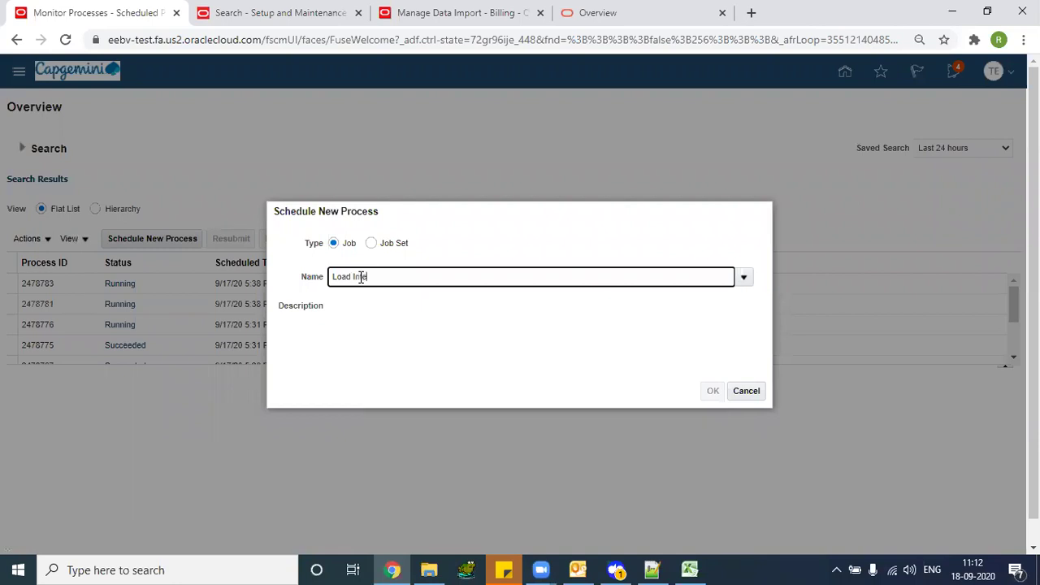
pyautogui.write('rface')
pyautogui.press('Tab')
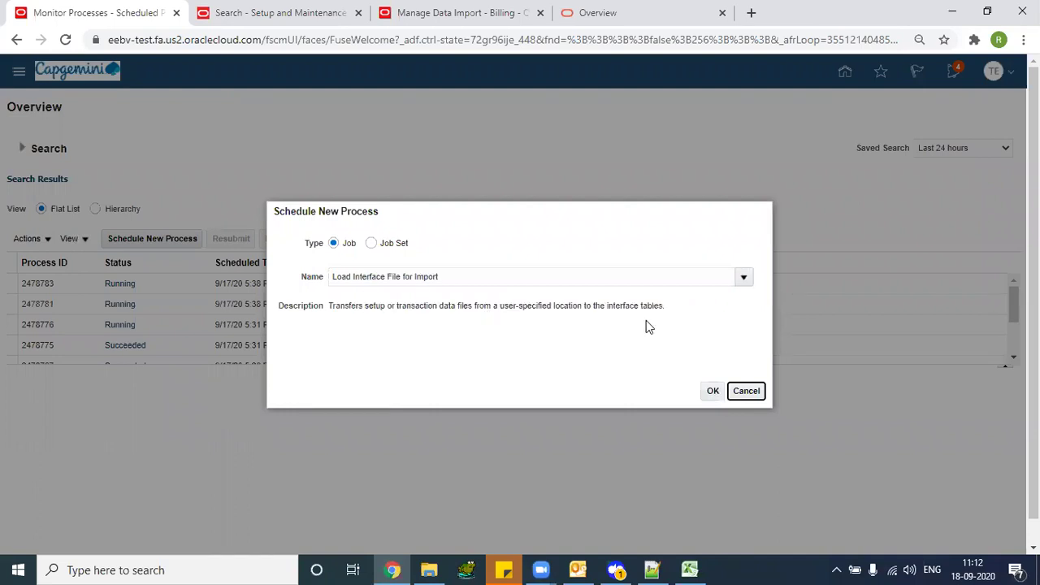
pyautogui.click(709, 391)
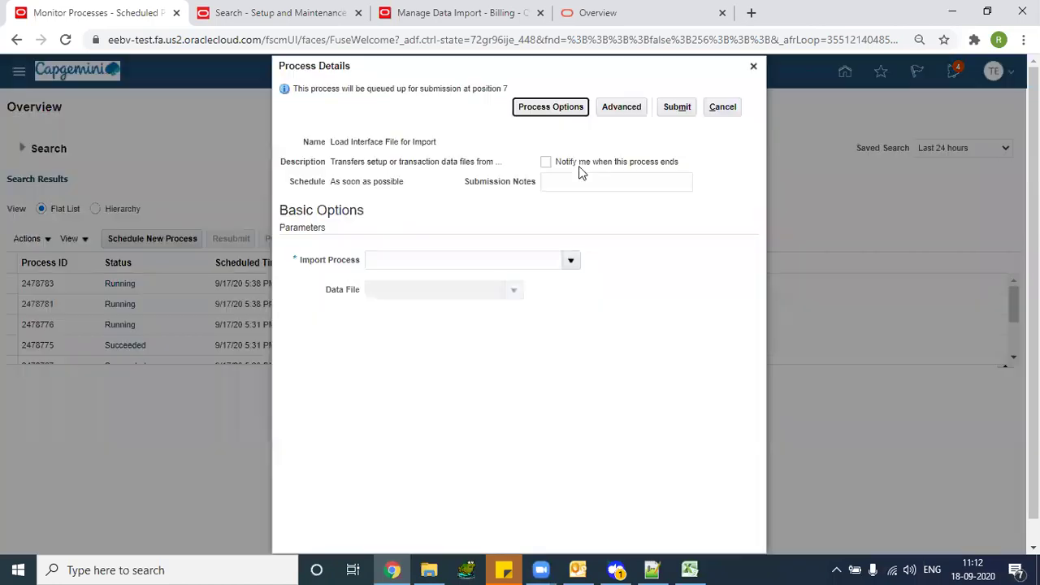
# Set the import process to Import Trading Community Data in Bulk
pyautogui.click(510, 257)
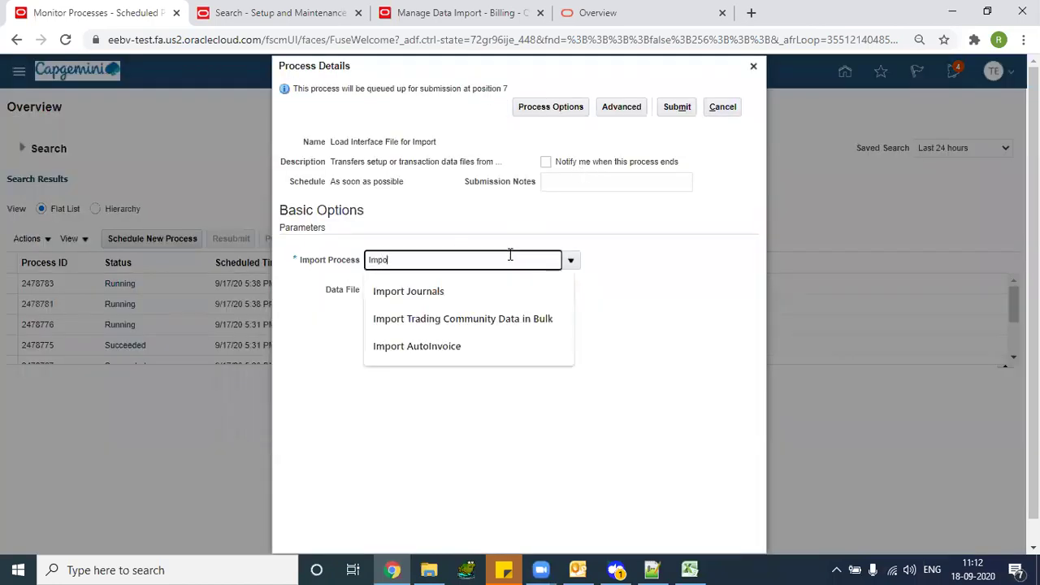
pyautogui.press('Tab')
pyautogui.click(488, 289)
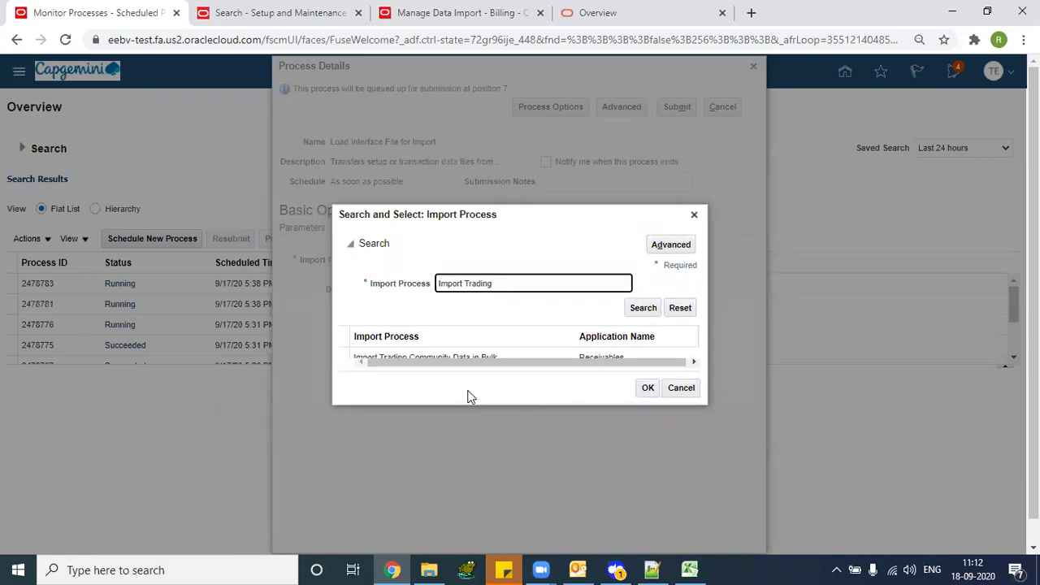
pyautogui.click(455, 356)
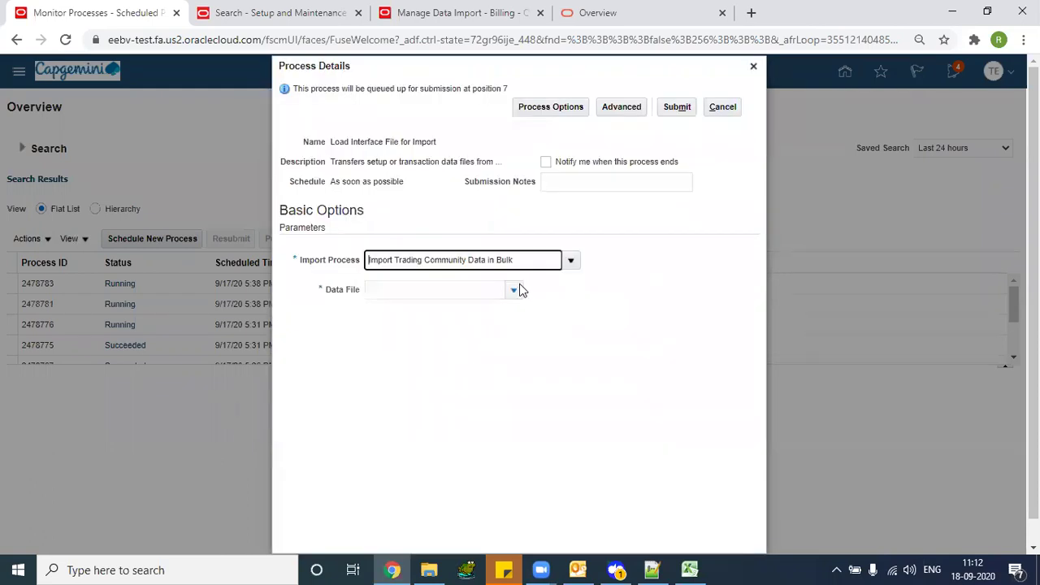
# Upload arcustomerimport.zip from the class\ARCustomer\GP3Customer folder as the data file, and submit the process, dismissing the confirmation
pyautogui.click(516, 290)
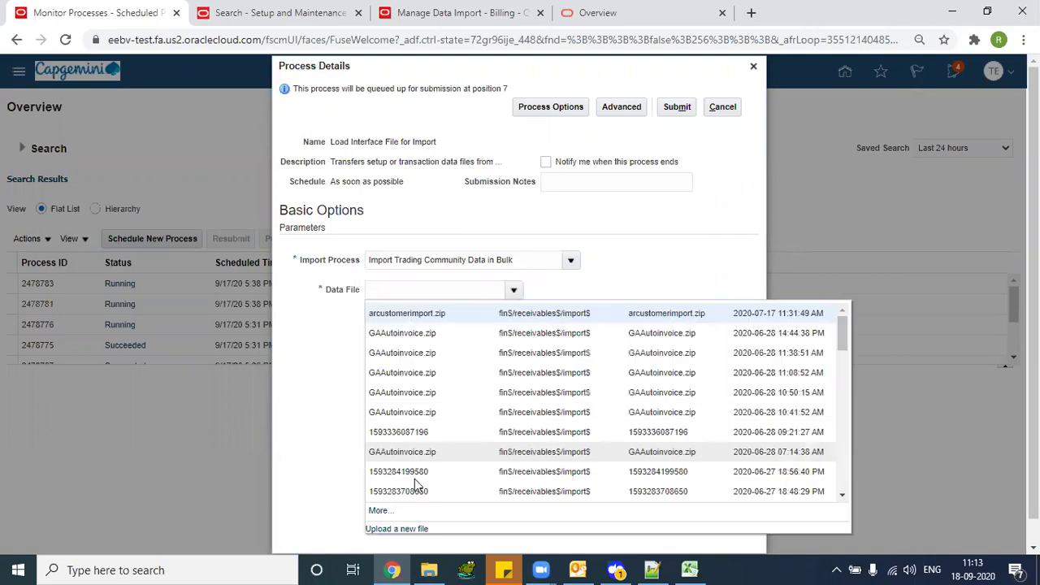
pyautogui.click(413, 527)
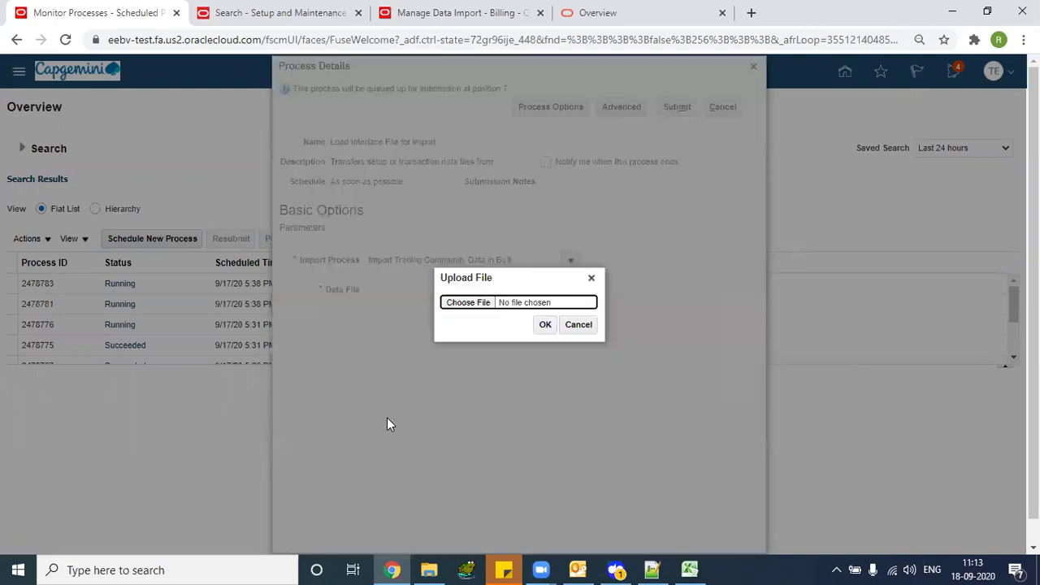
pyautogui.click(459, 304)
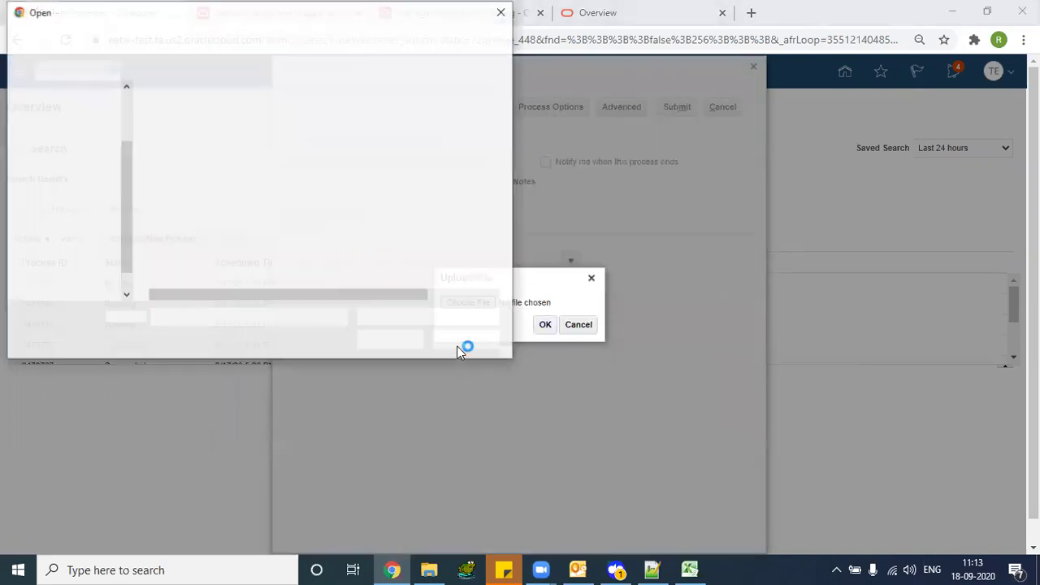
pyautogui.click(203, 127)
pyautogui.press('BackSpace')
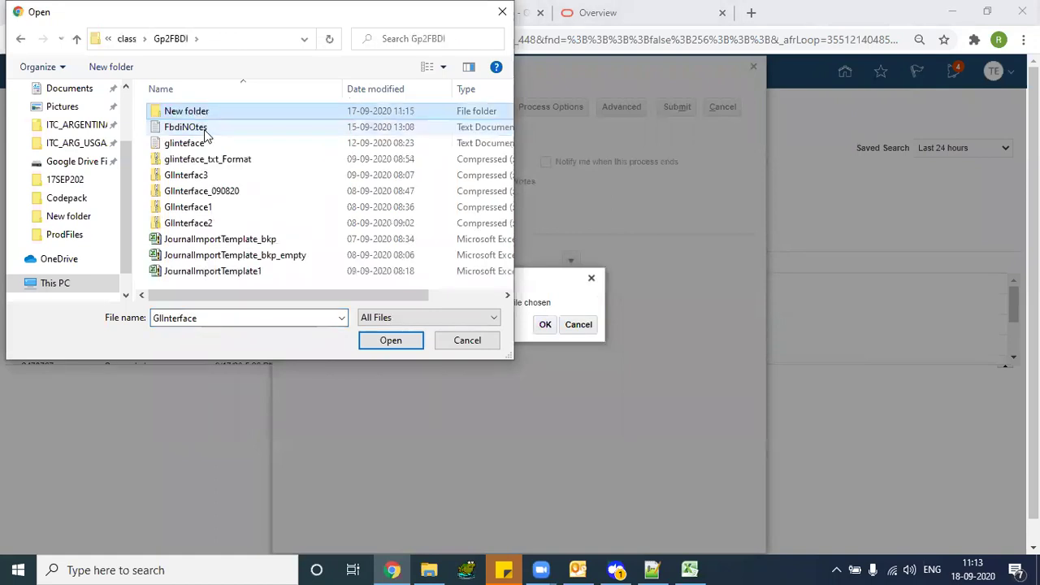
pyautogui.press('BackSpace')
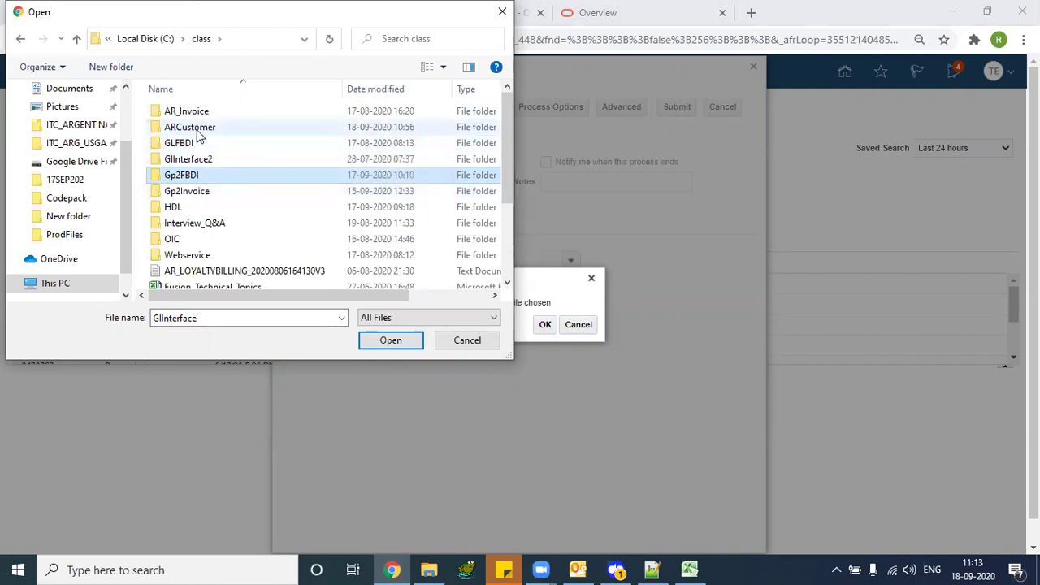
pyautogui.click(197, 192)
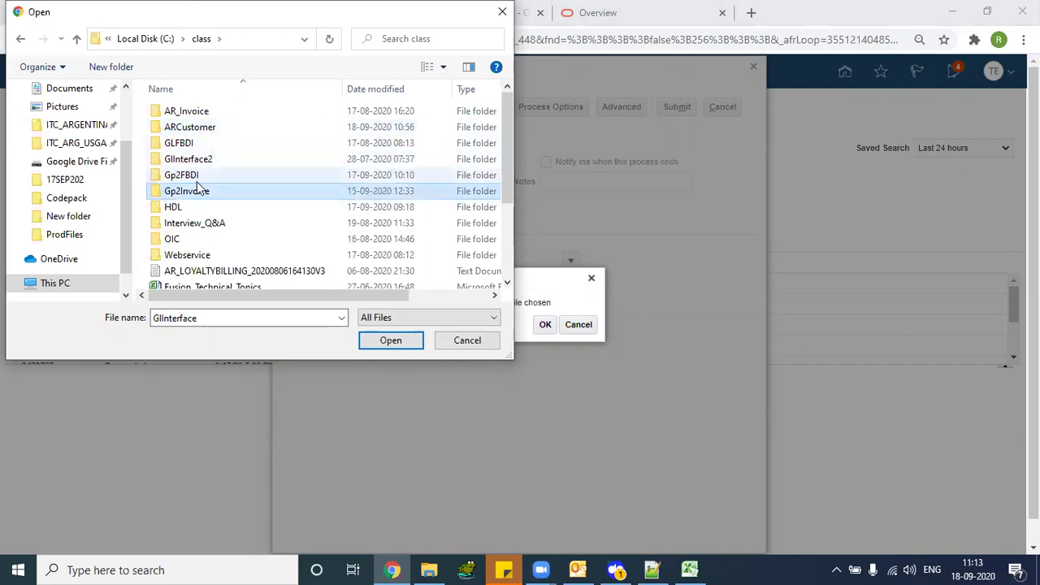
pyautogui.click(197, 116)
pyautogui.doubleClick(194, 130)
pyautogui.doubleClick(194, 130)
pyautogui.doubleClick(193, 112)
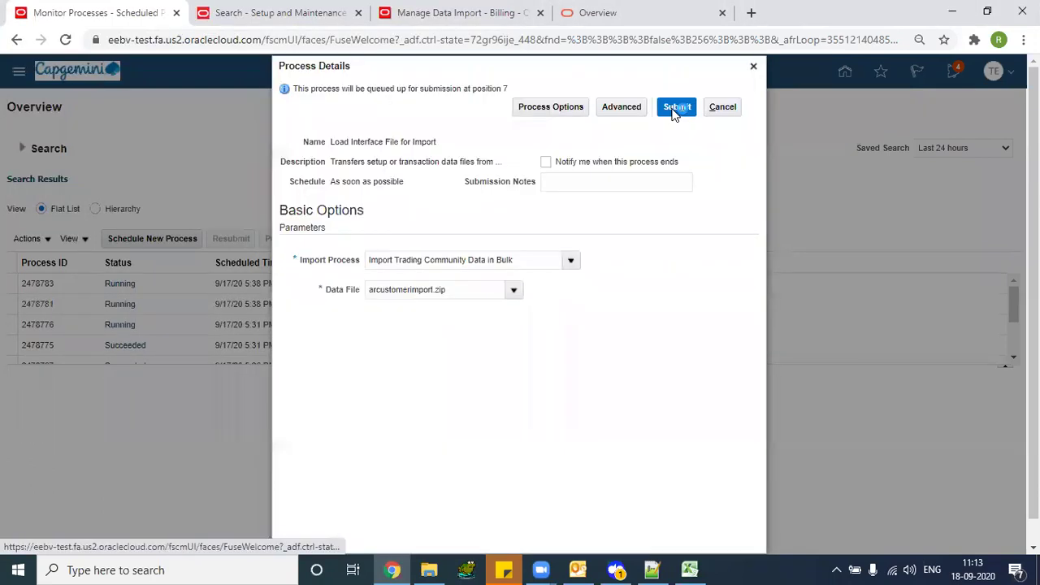
pyautogui.click(675, 107)
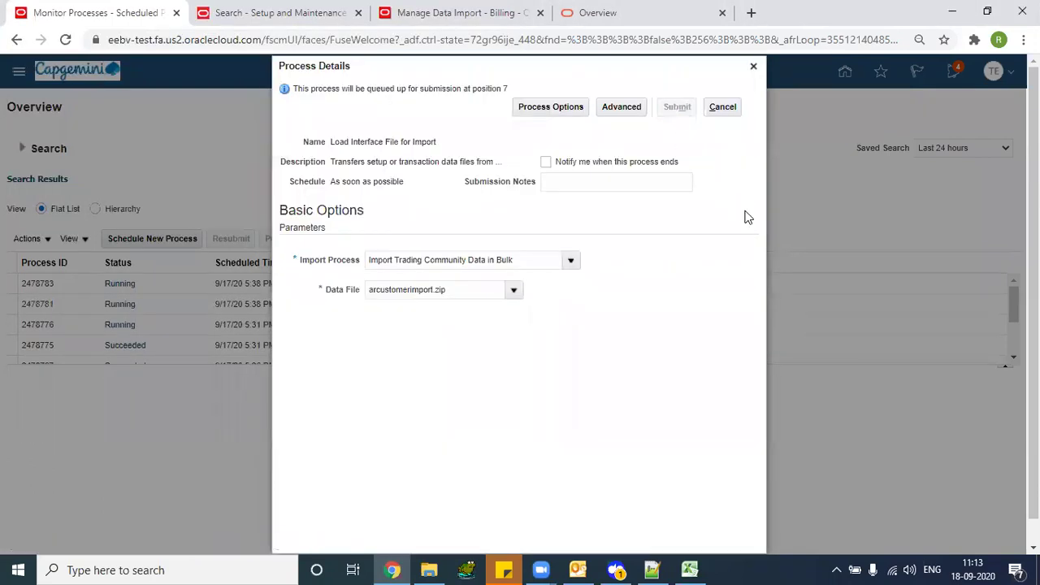
pyautogui.click(674, 203)
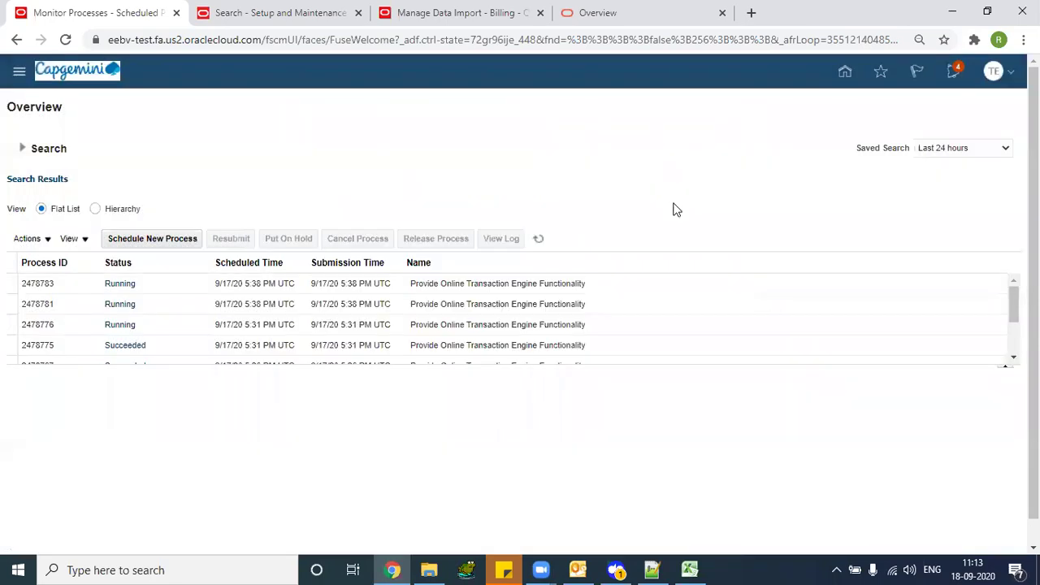
# Refresh the process list repeatedly to monitor the file load, and display the details of the Load Interface File for Import process
pyautogui.click(539, 238)
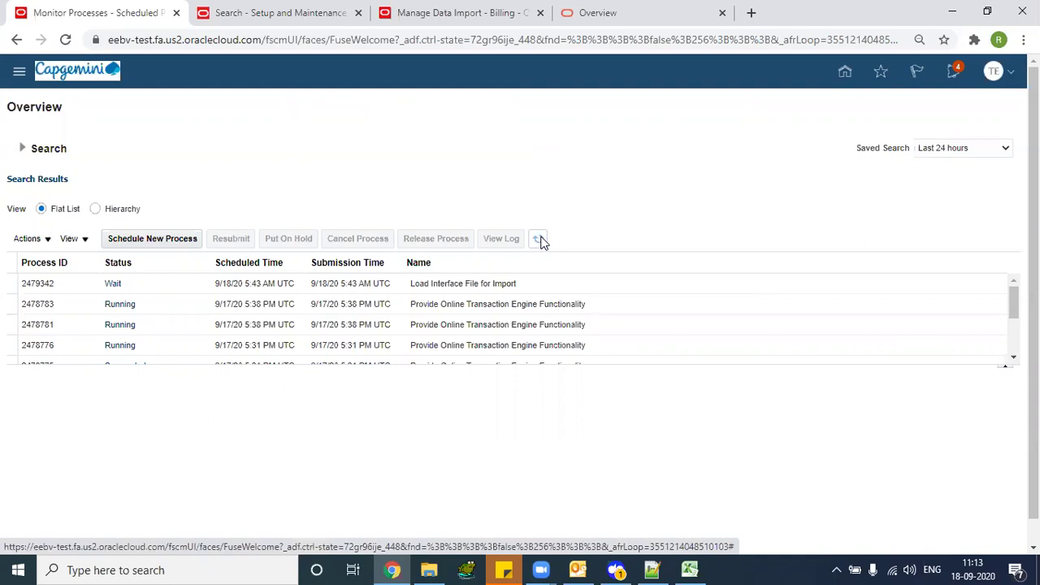
pyautogui.click(540, 239)
pyautogui.click(539, 240)
pyautogui.click(539, 239)
pyautogui.click(539, 239)
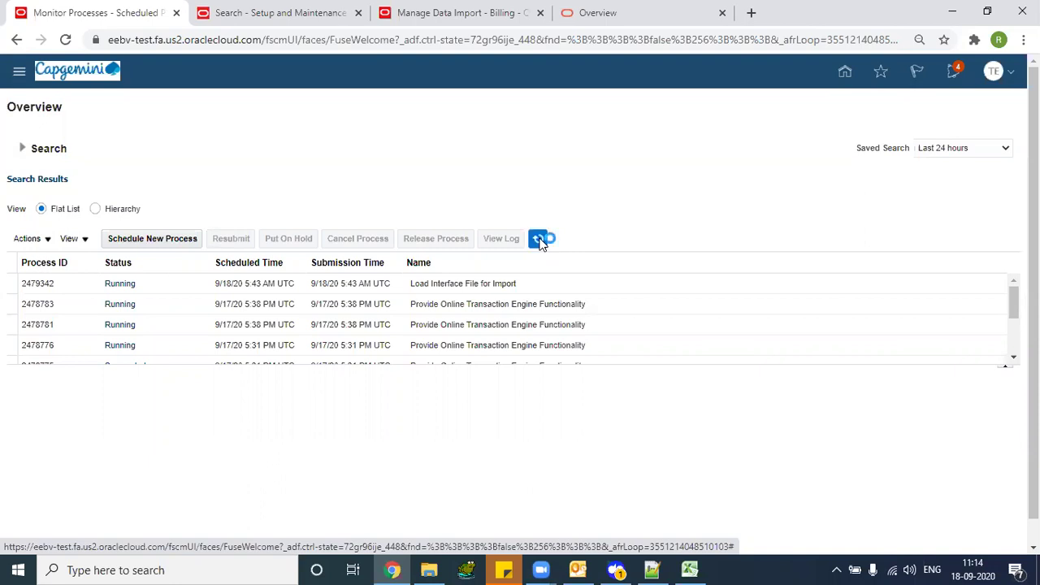
pyautogui.click(540, 238)
pyautogui.click(539, 239)
pyautogui.click(540, 239)
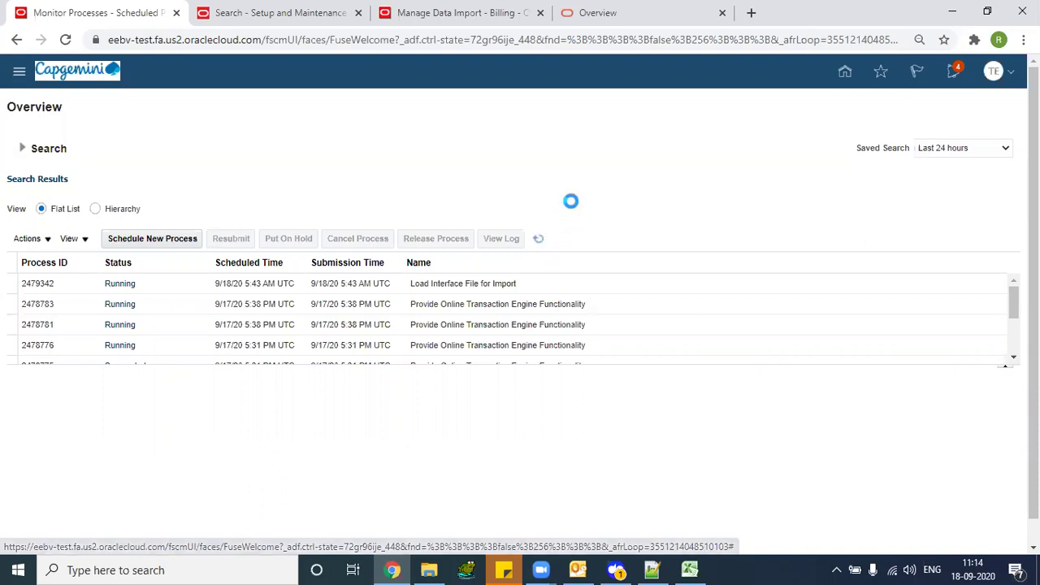
pyautogui.click(542, 239)
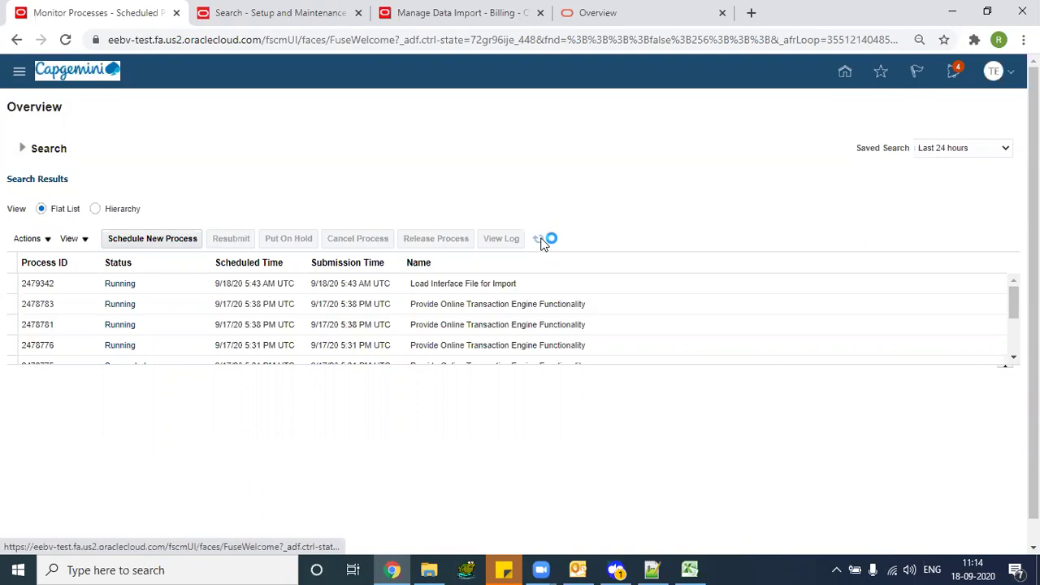
pyautogui.click(541, 239)
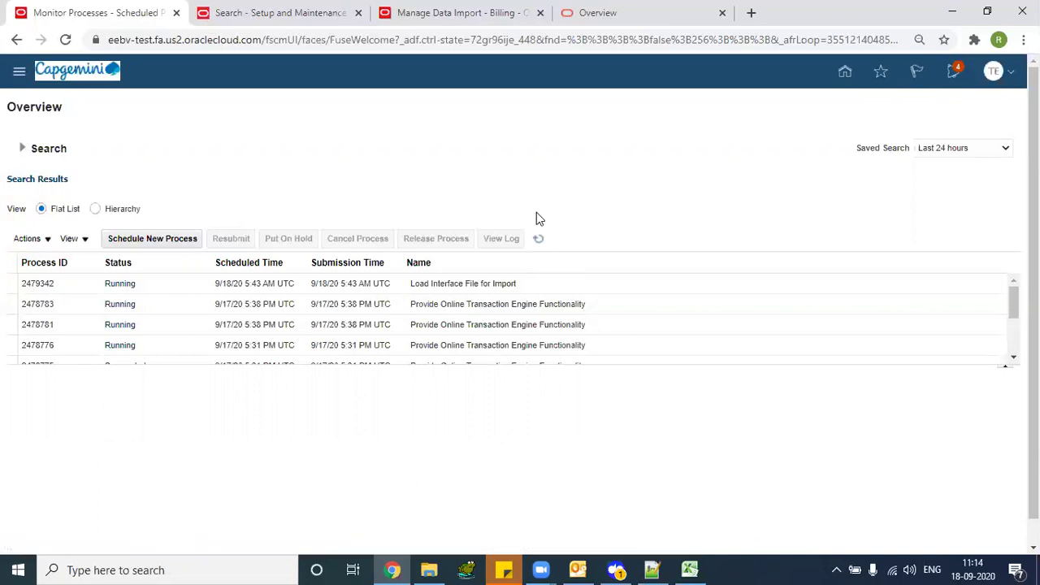
pyautogui.click(538, 240)
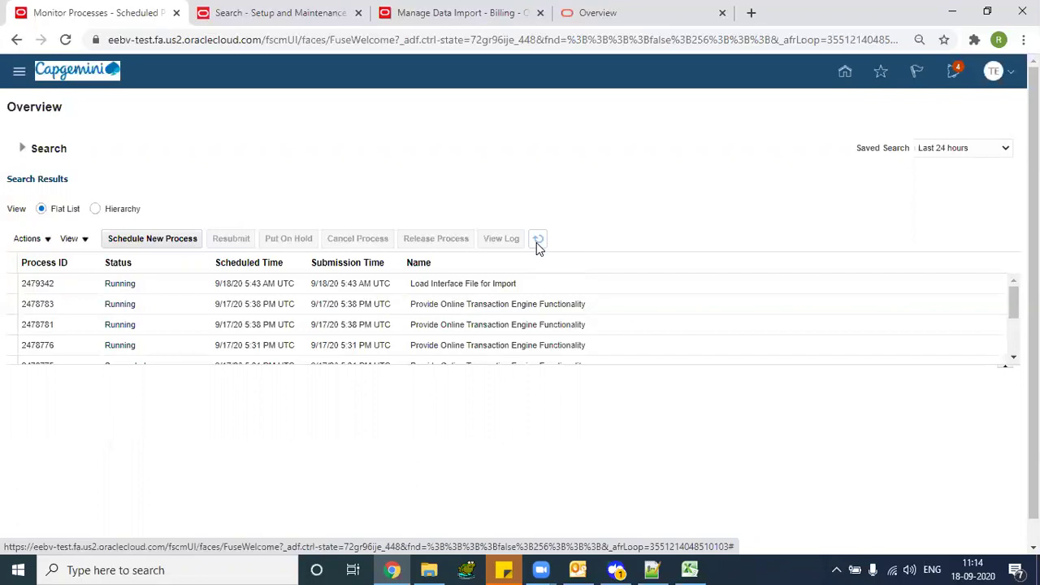
pyautogui.click(537, 243)
pyautogui.click(538, 240)
pyautogui.click(538, 240)
pyautogui.click(538, 241)
pyautogui.click(537, 240)
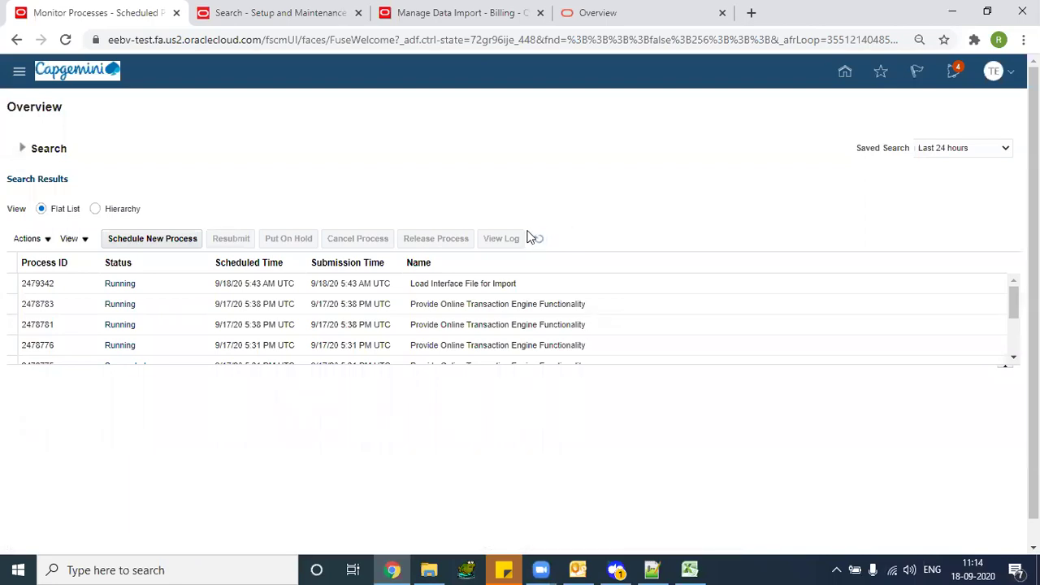
pyautogui.click(537, 240)
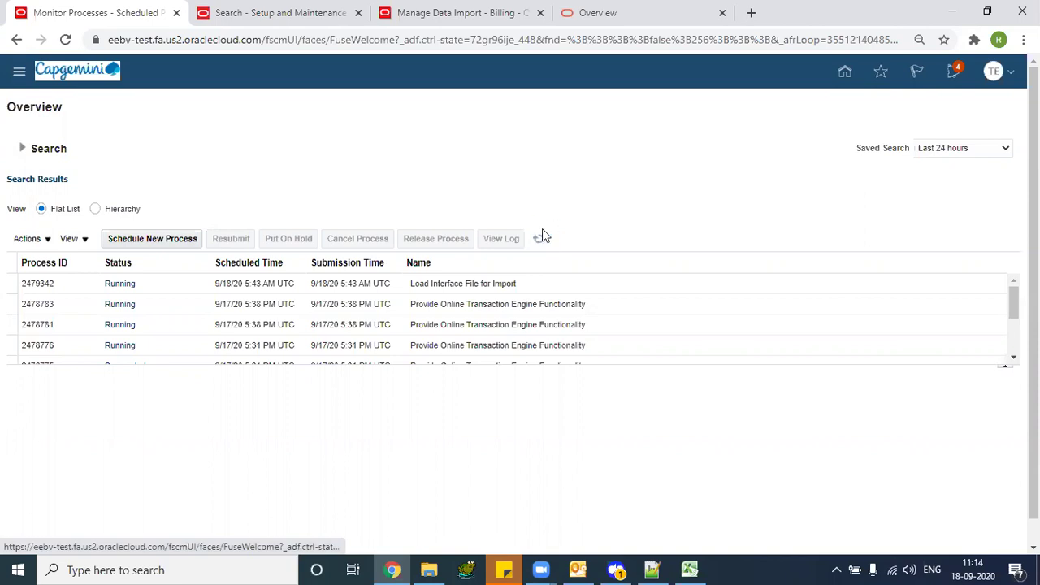
pyautogui.click(539, 238)
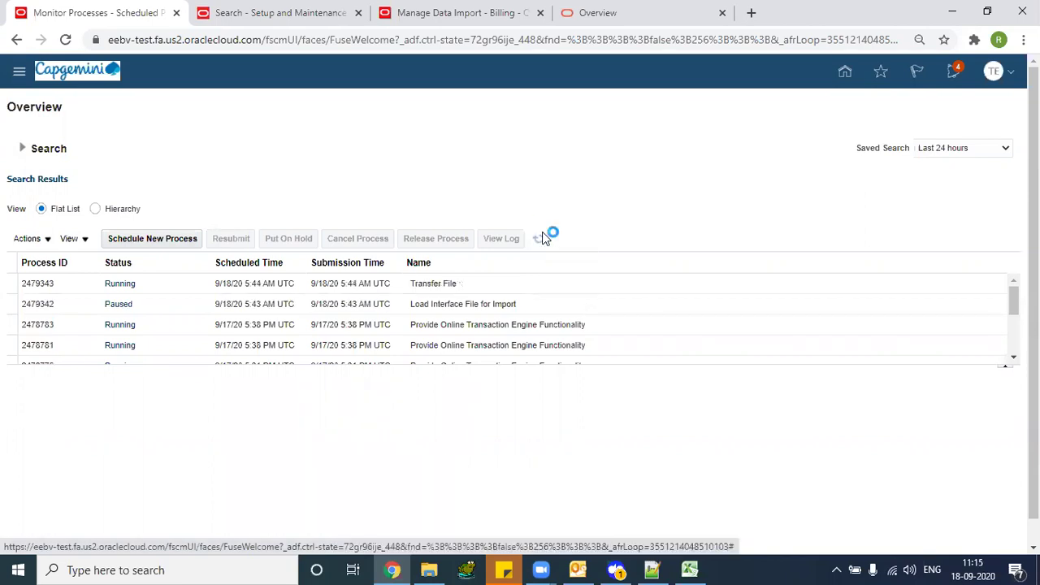
pyautogui.click(538, 239)
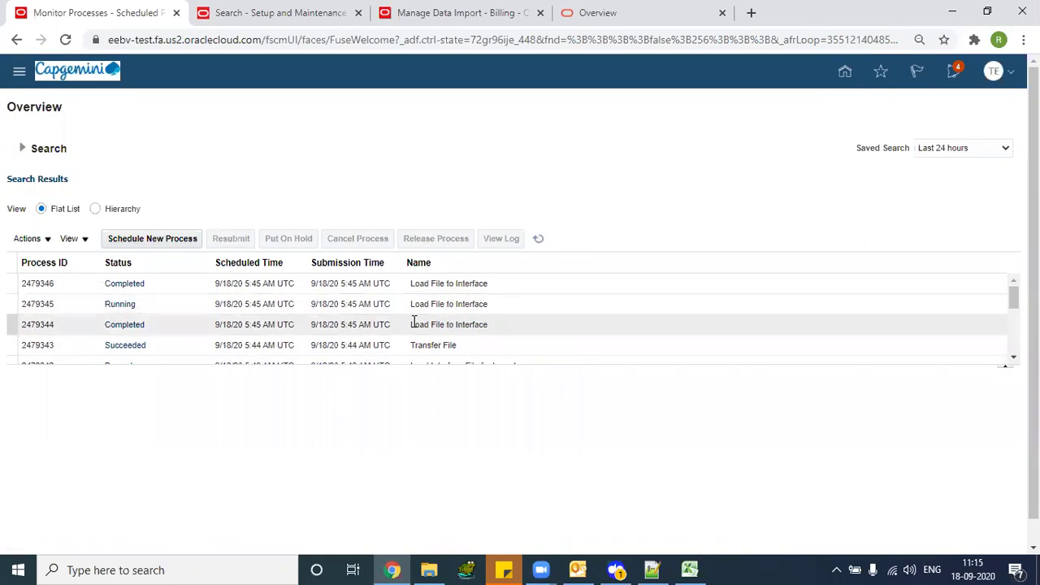
pyautogui.click(538, 239)
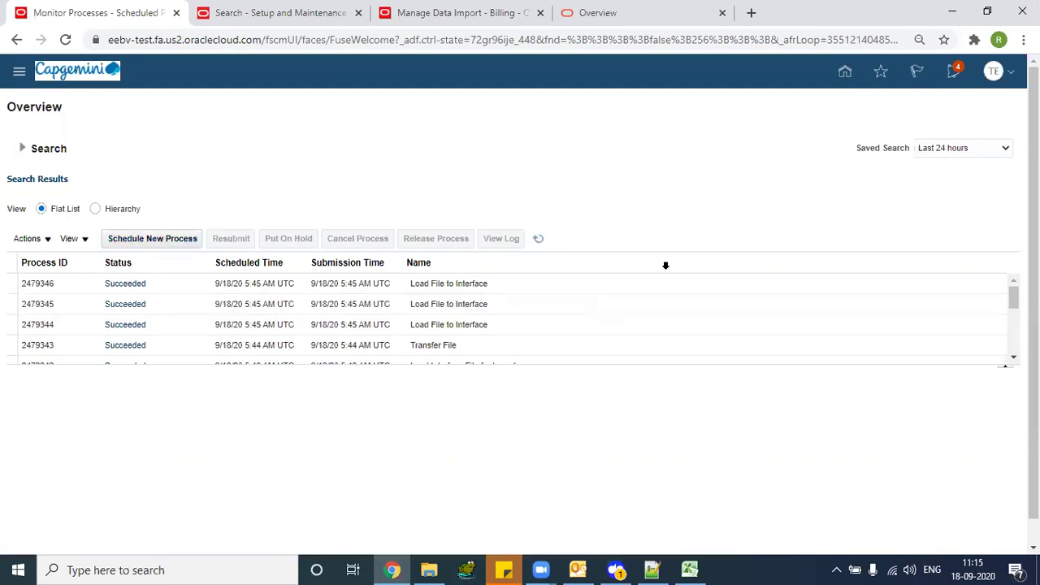
pyautogui.click(1013, 357)
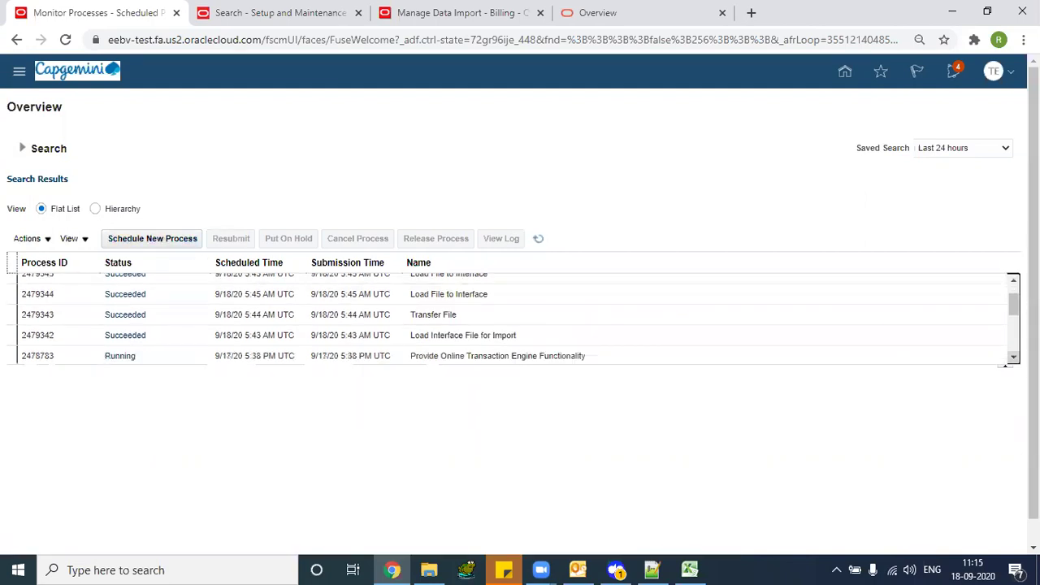
pyautogui.click(399, 334)
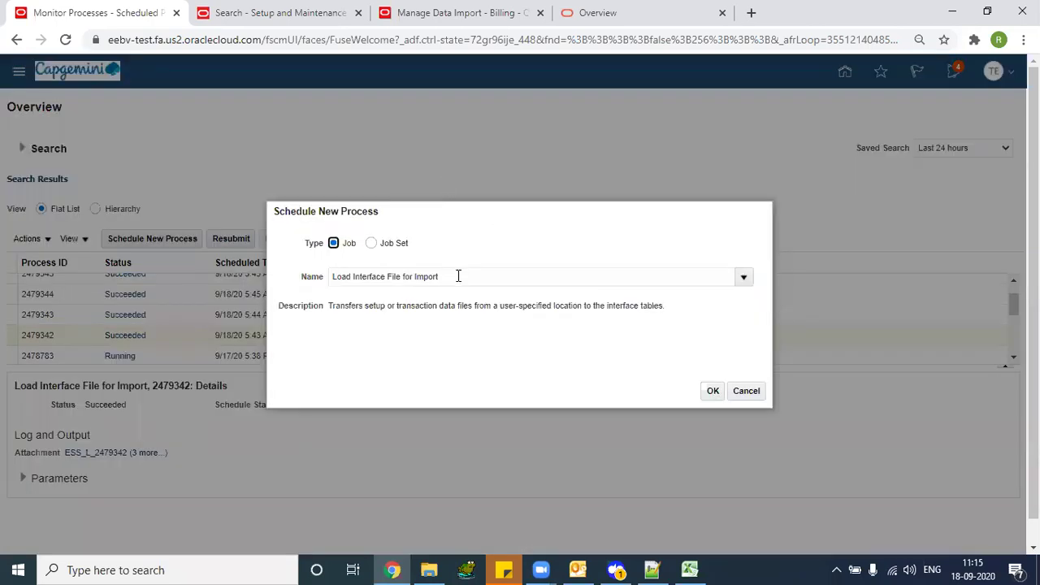
# Set the new job process to Import Bulk Customer Data and continue to its process details
pyautogui.tripleClick(457, 276)
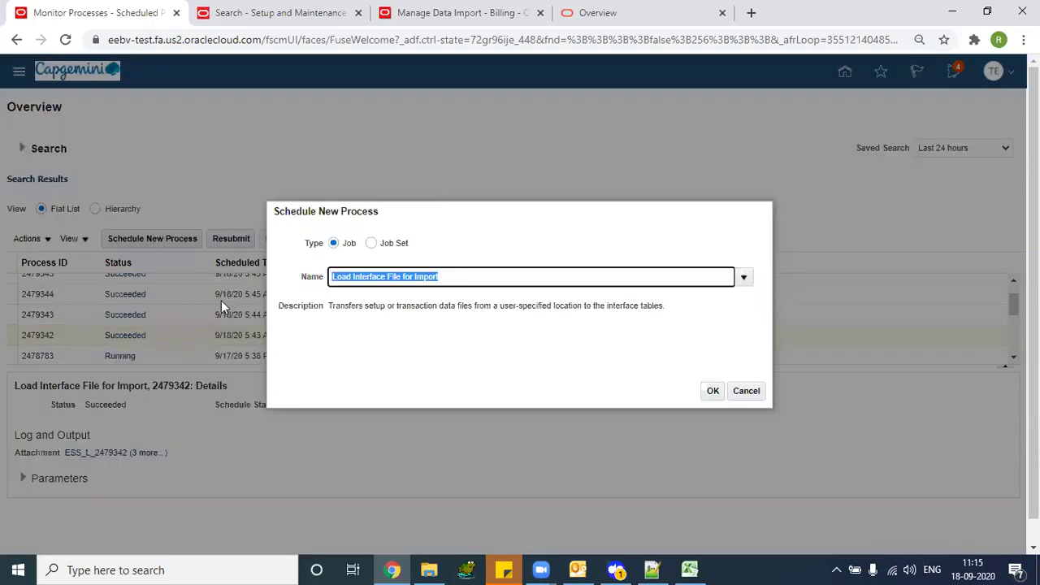
pyautogui.write('Import Bu')
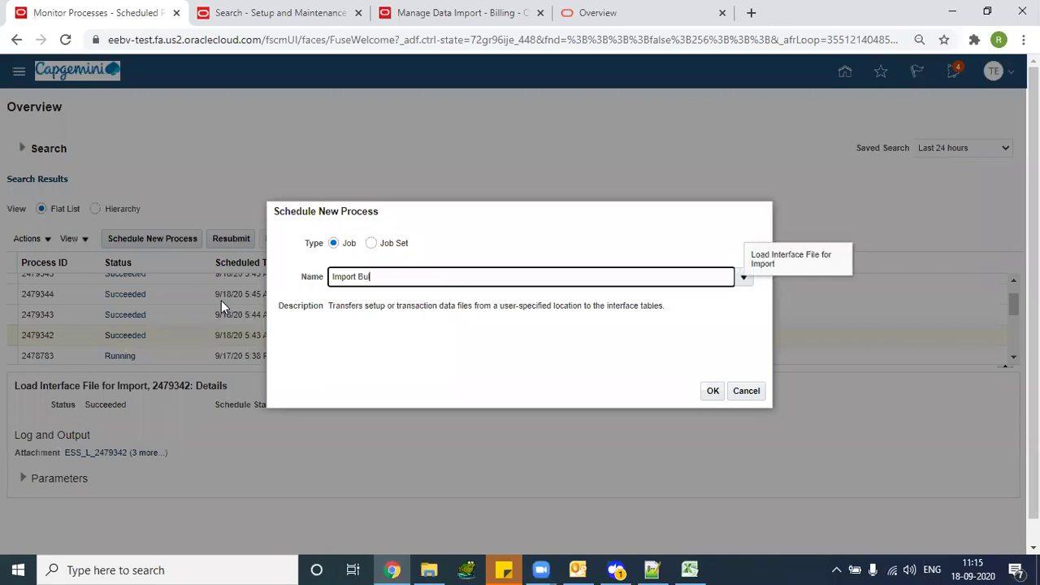
pyautogui.write('lk')
pyautogui.press('Tab')
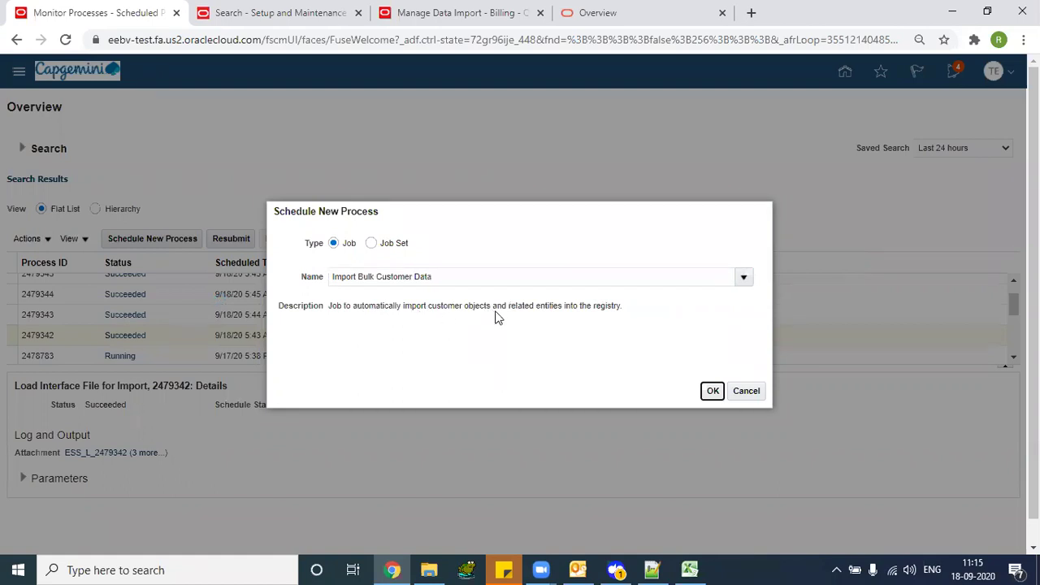
pyautogui.click(701, 391)
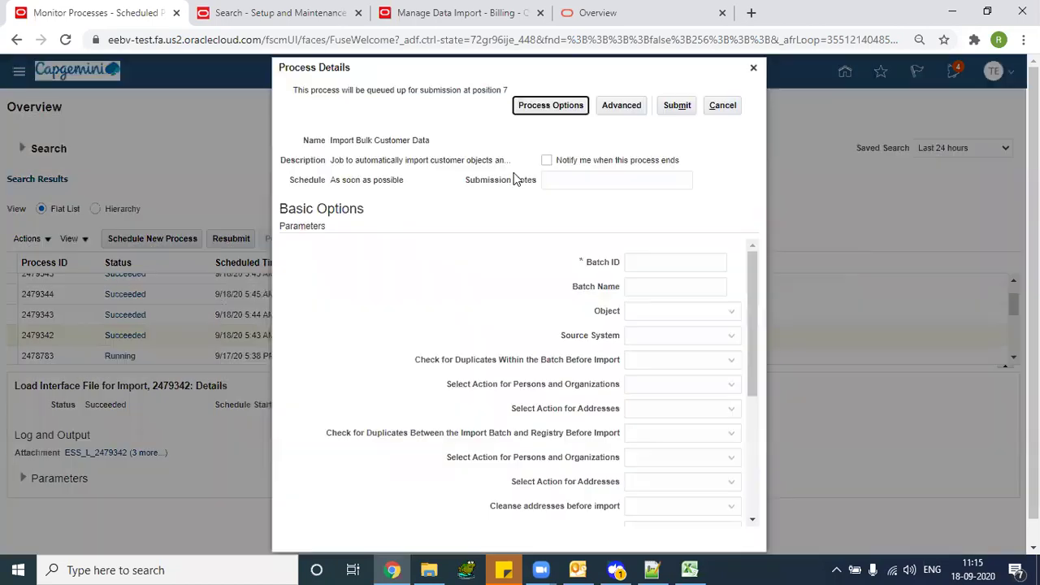
pyautogui.click(646, 264)
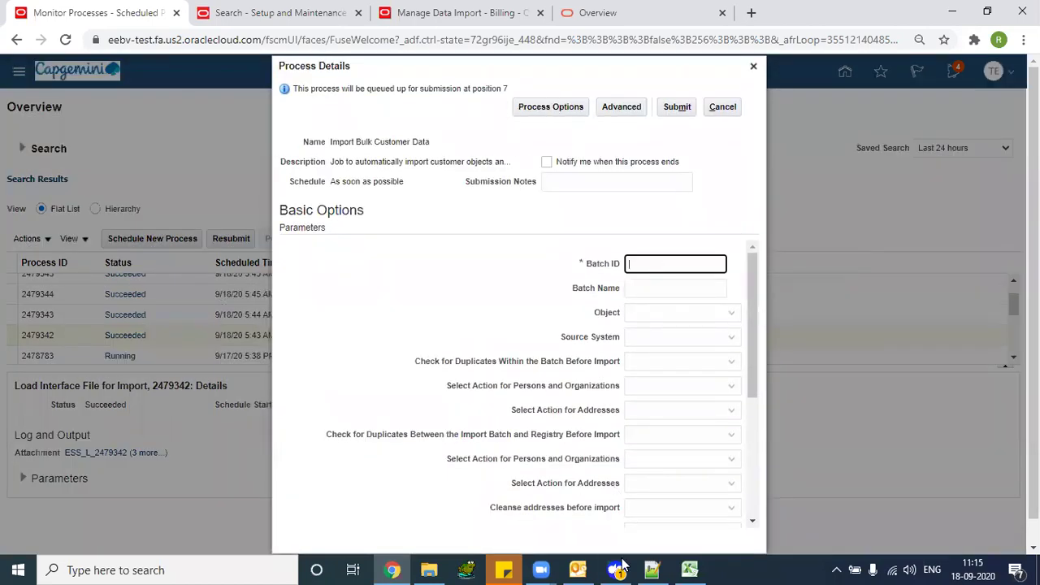
pyautogui.click(689, 569)
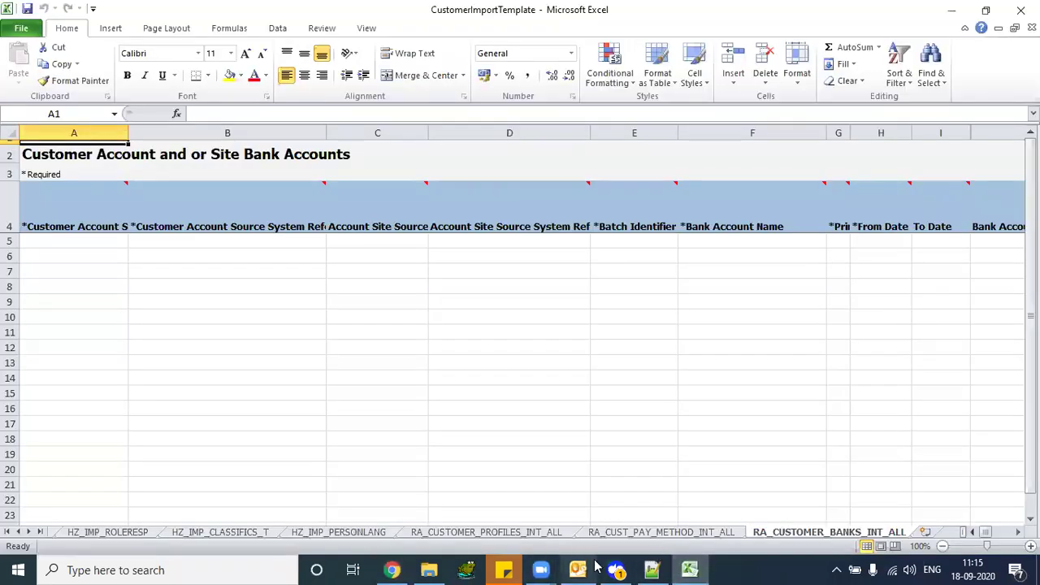
pyautogui.click(651, 569)
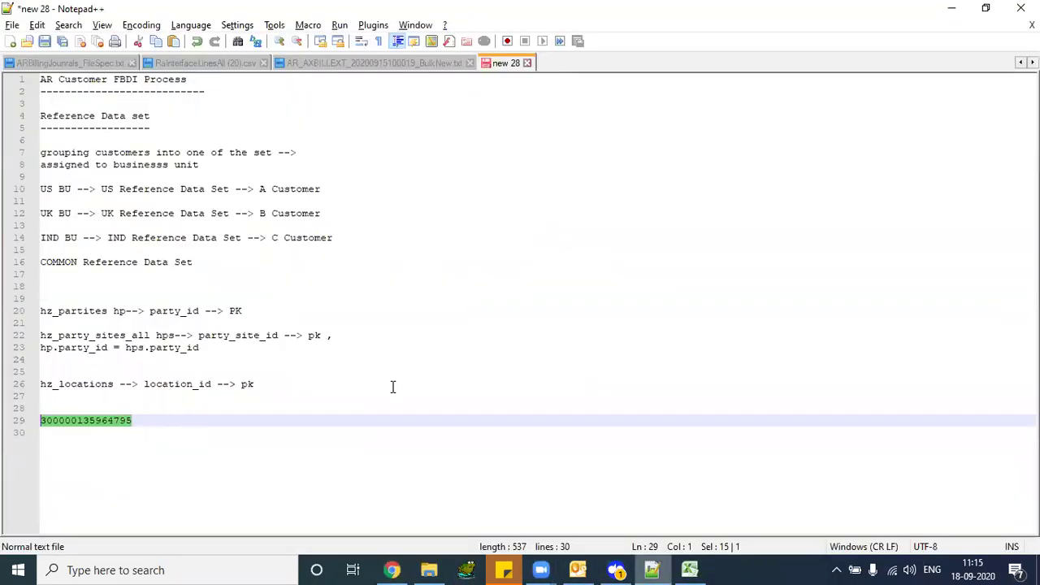
pyautogui.hotkey('alt', 'Tab')
pyautogui.hotkey('alt', 'Tab')
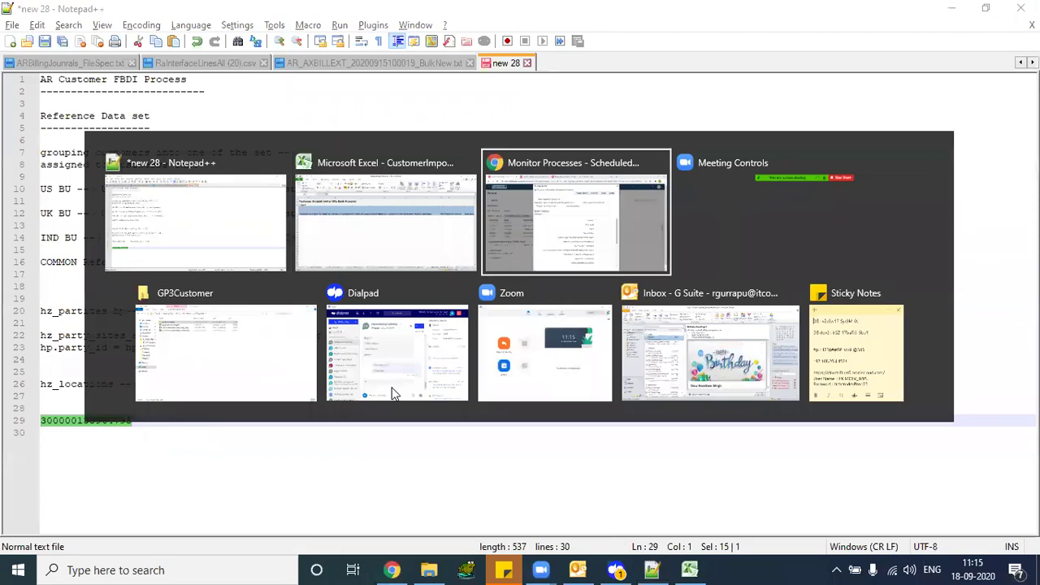
pyautogui.hotkey('ctrl', 'v')
pyautogui.press('Tab')
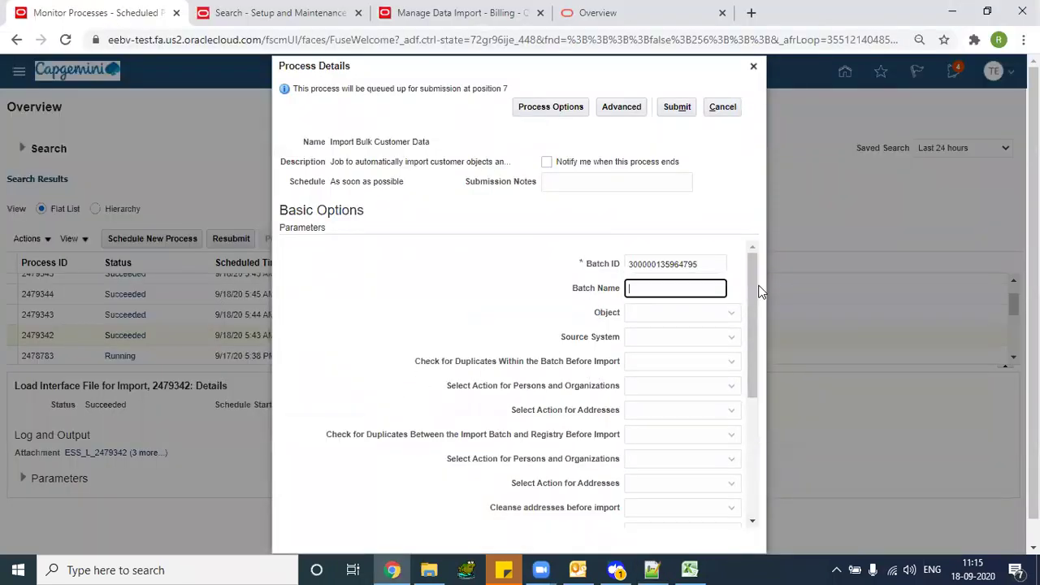
# Examine the optional import parameters, including the choices for source system, object and the action for duplicate addresses, without setting any
pyautogui.scroll(-1, 756, 294)
pyautogui.click(728, 296)
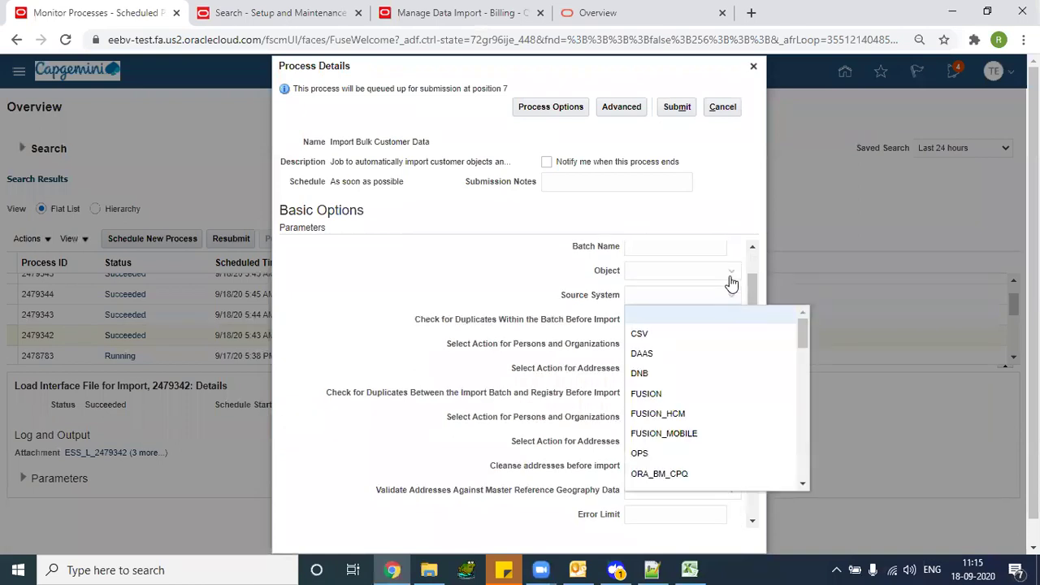
pyautogui.click(730, 276)
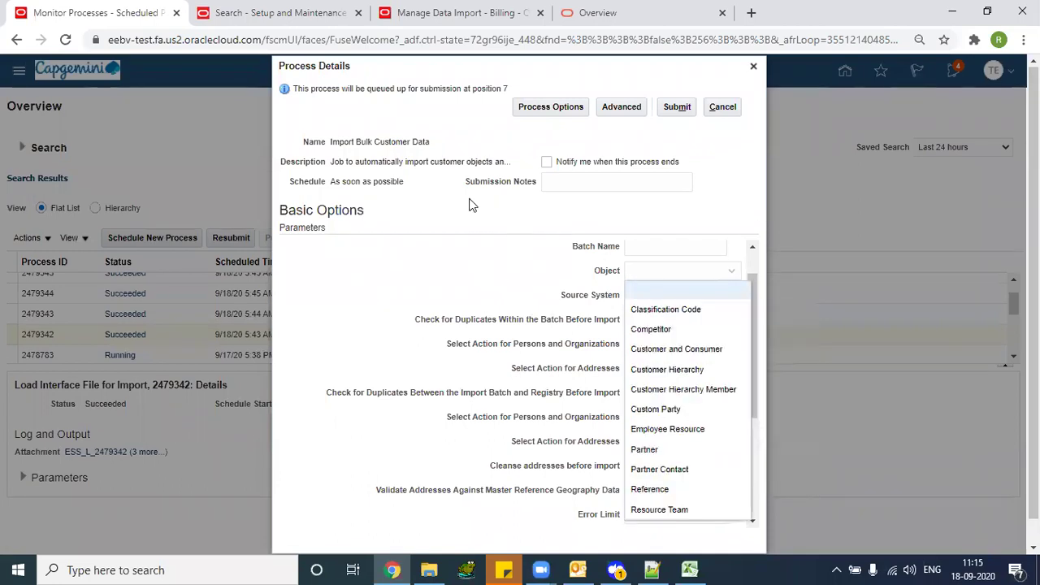
pyautogui.click(727, 176)
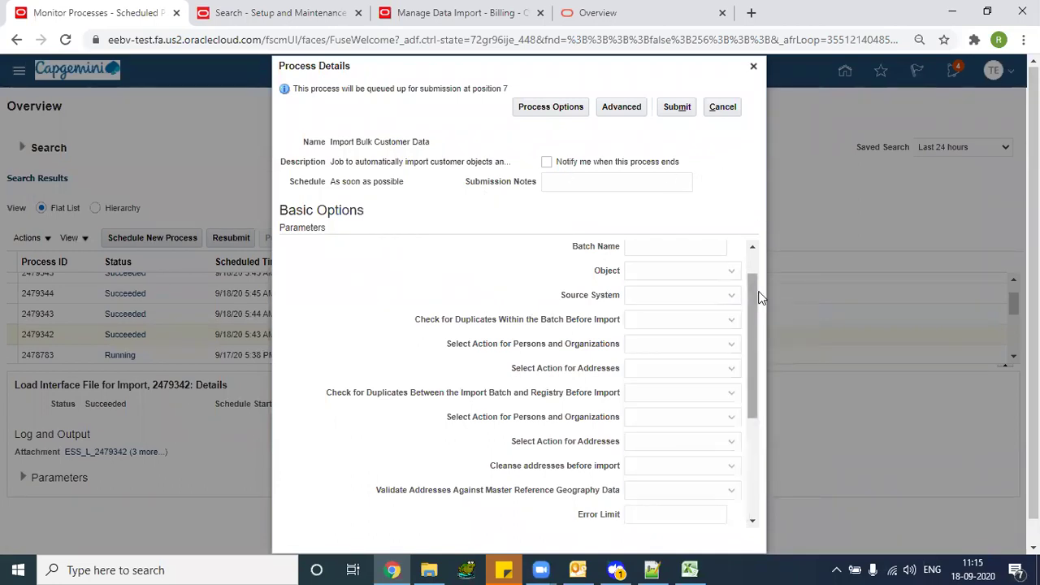
pyautogui.moveTo(754, 296); pyautogui.dragTo(752, 314)
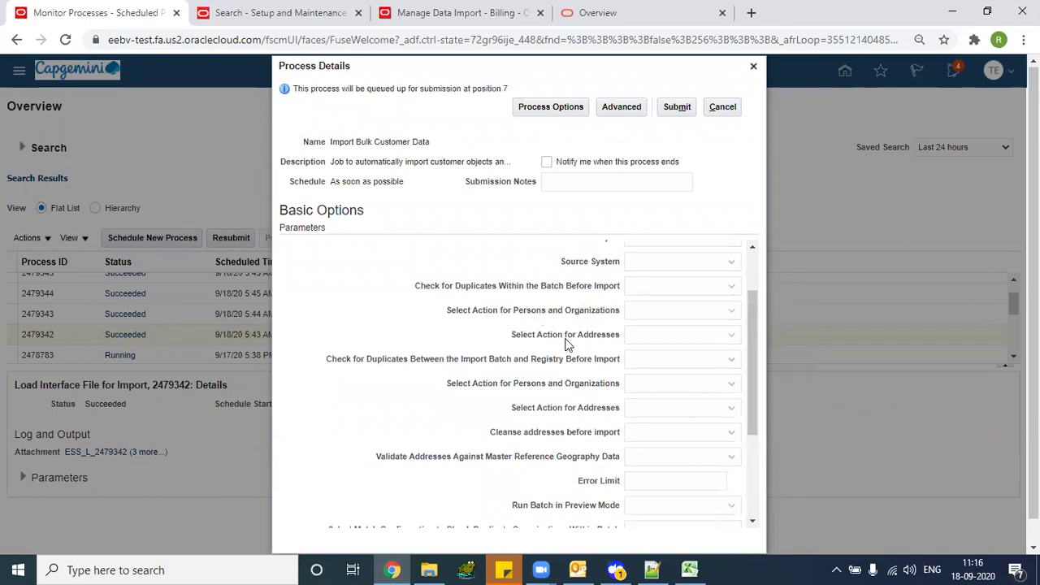
pyautogui.click(688, 335)
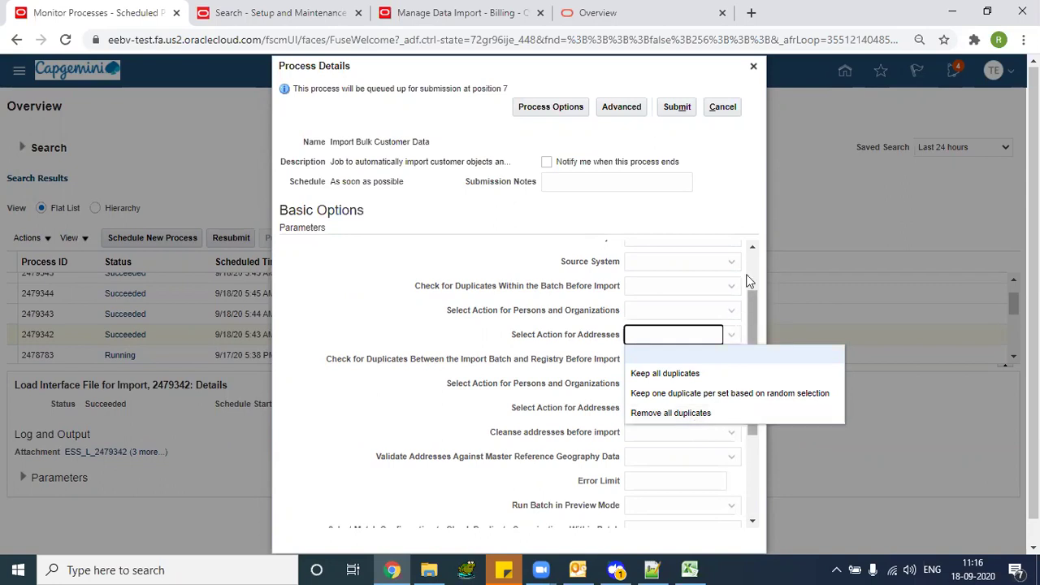
pyautogui.click(706, 190)
pyautogui.moveTo(750, 308); pyautogui.dragTo(762, 452)
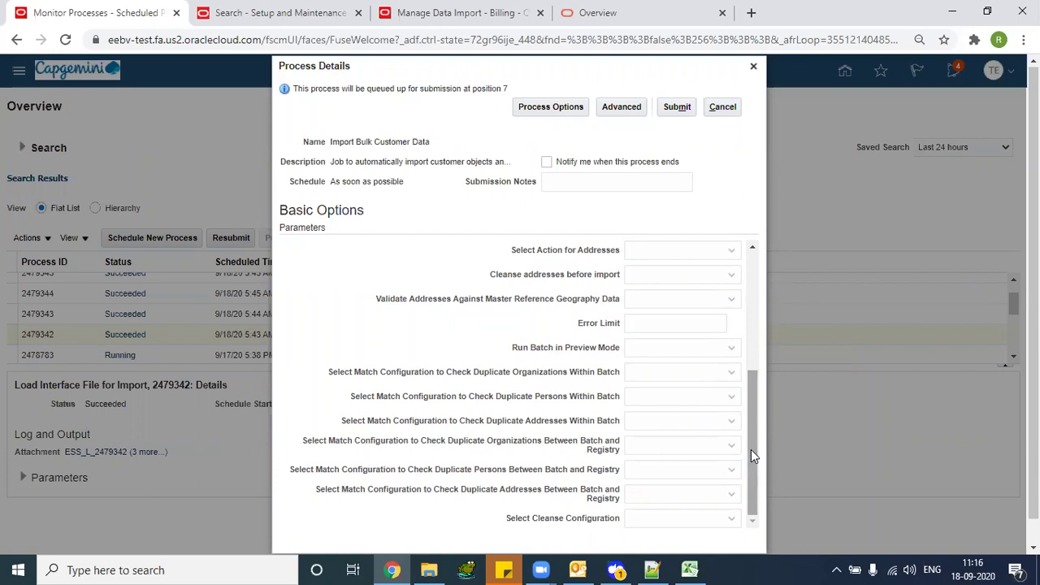
pyautogui.moveTo(751, 449); pyautogui.dragTo(754, 305)
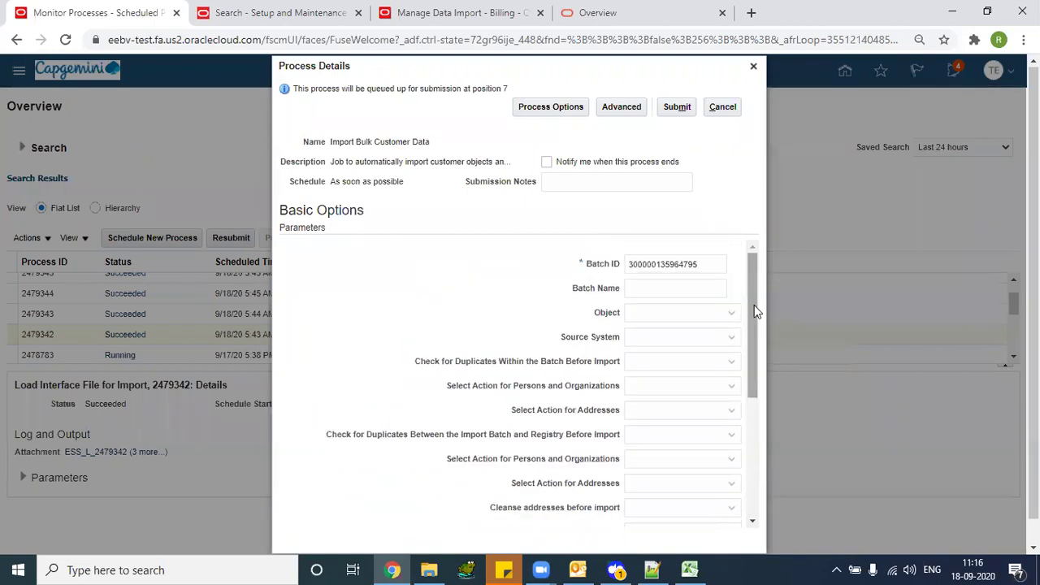
# Submit the Import Bulk Customer Data process and dismiss the confirmation
pyautogui.click(674, 108)
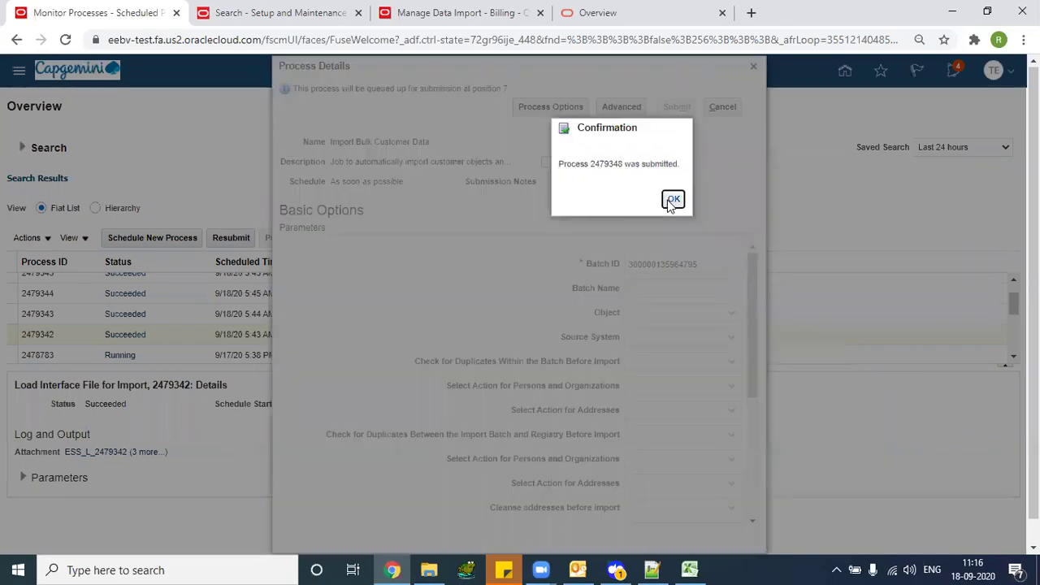
pyautogui.click(672, 199)
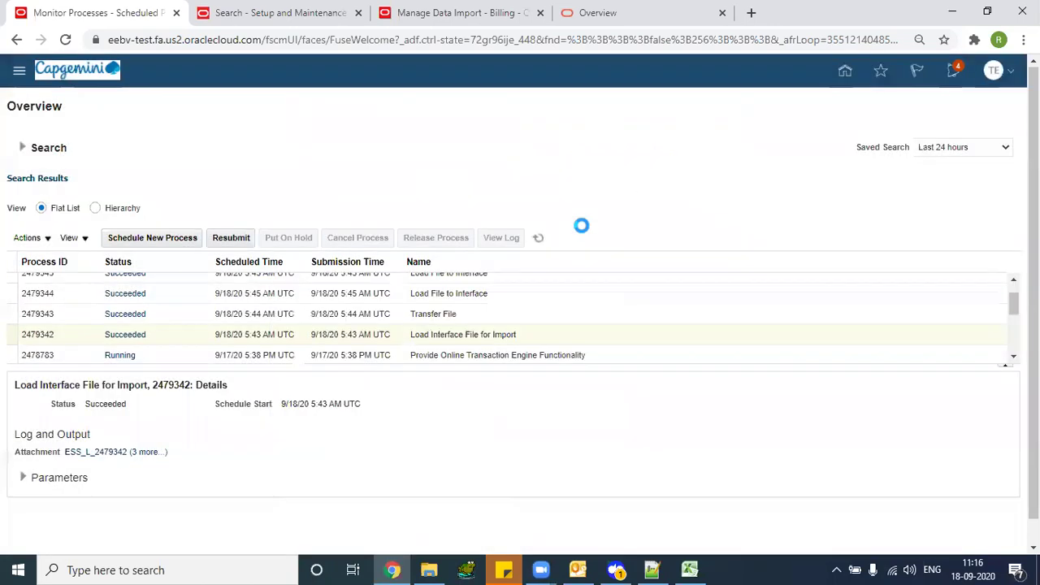
# Refresh the scheduled process list repeatedly to monitor the bulk customer import and its child processes
pyautogui.click(537, 237)
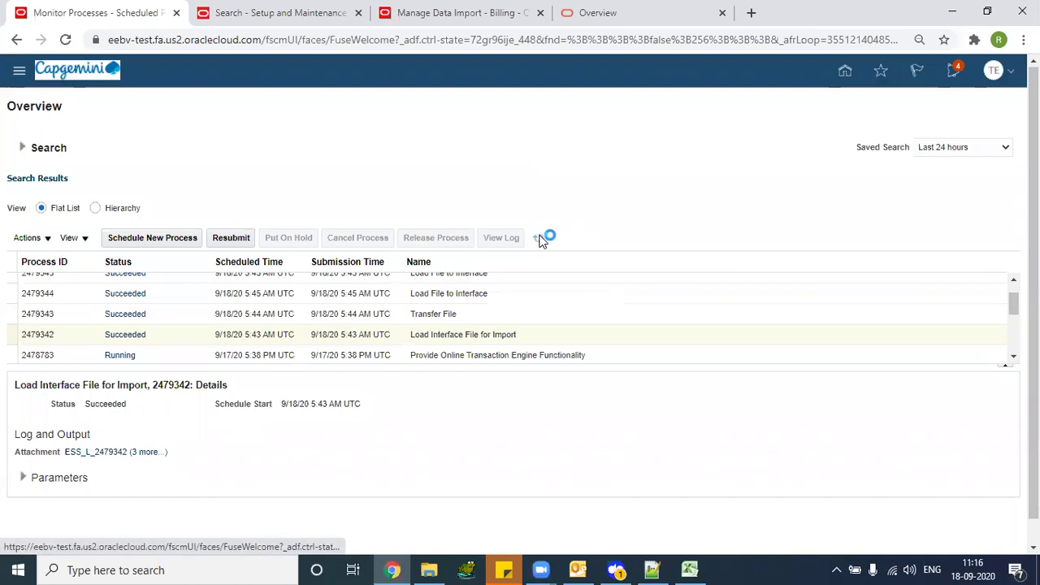
pyautogui.click(540, 238)
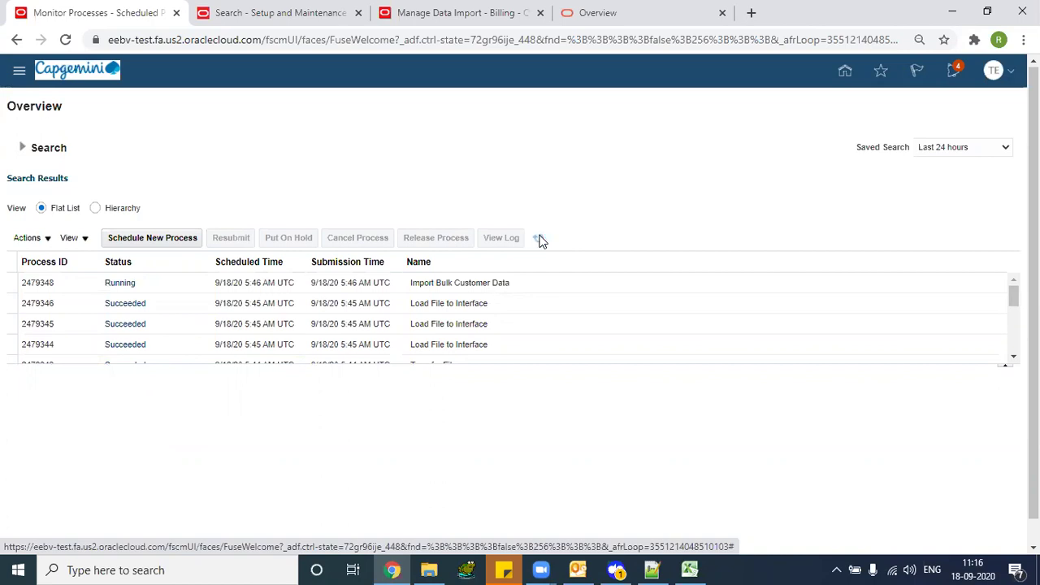
pyautogui.click(539, 238)
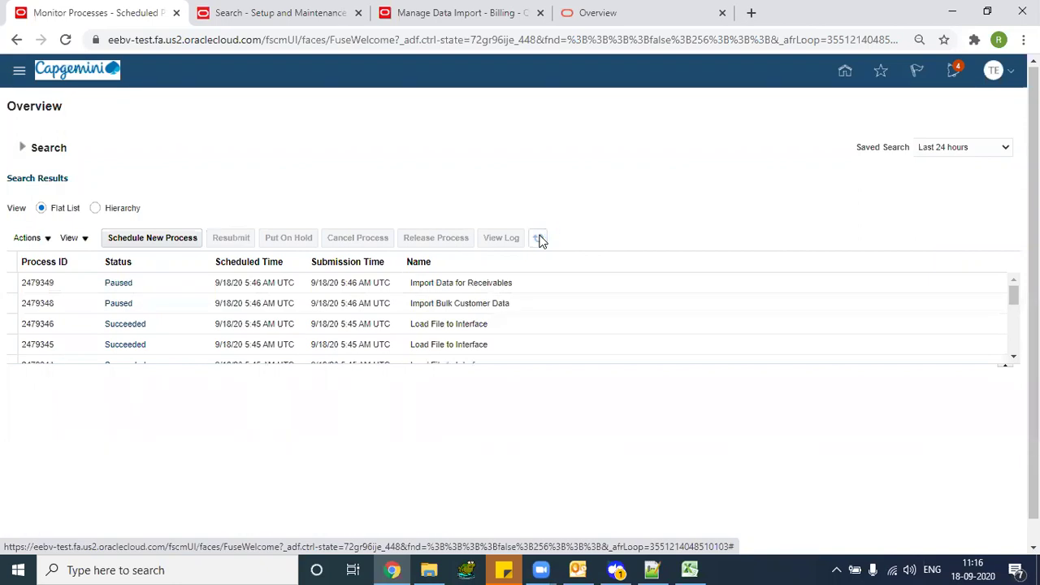
pyautogui.click(539, 239)
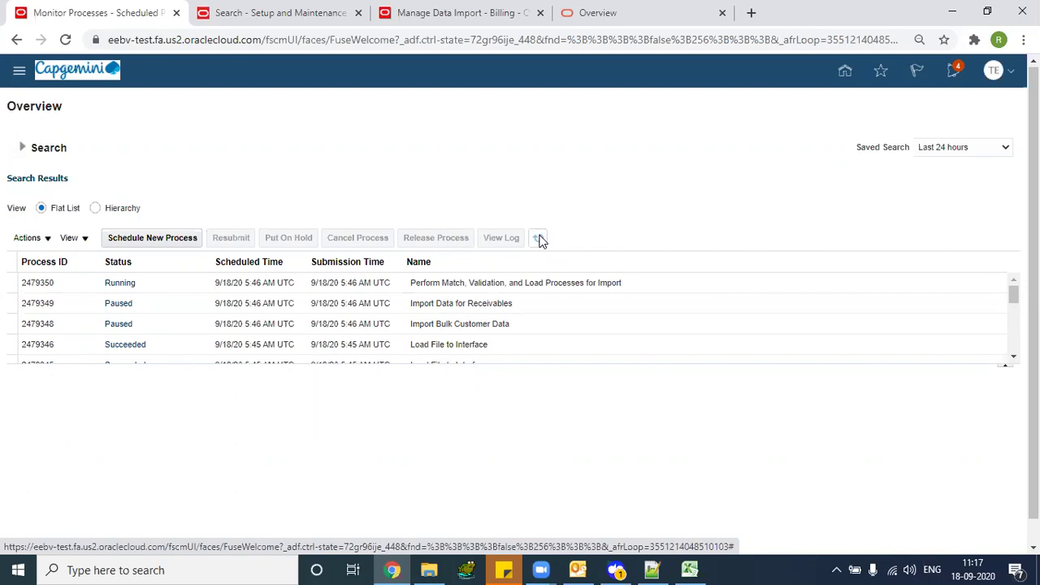
pyautogui.click(539, 237)
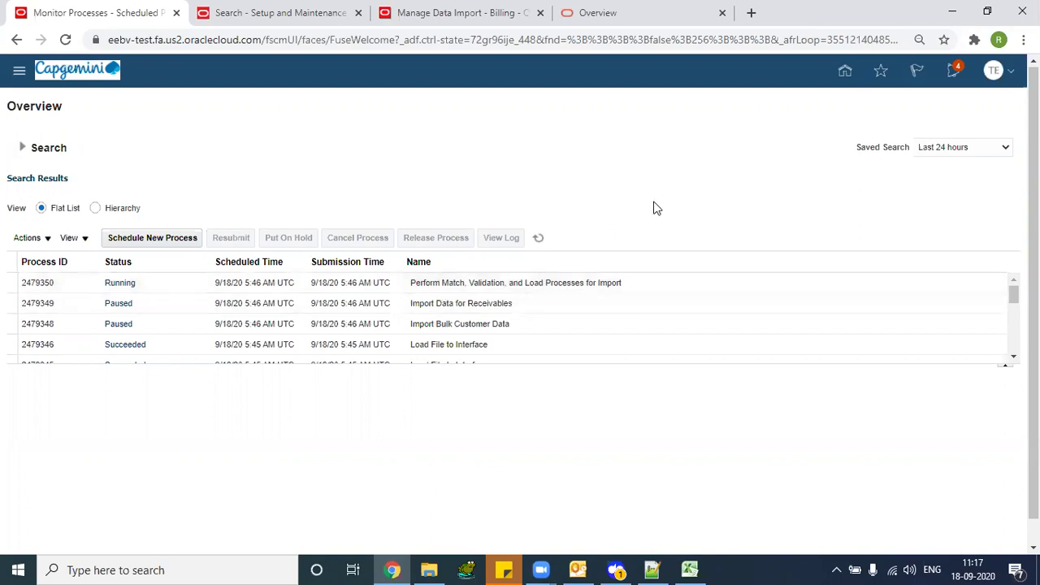
pyautogui.click(539, 237)
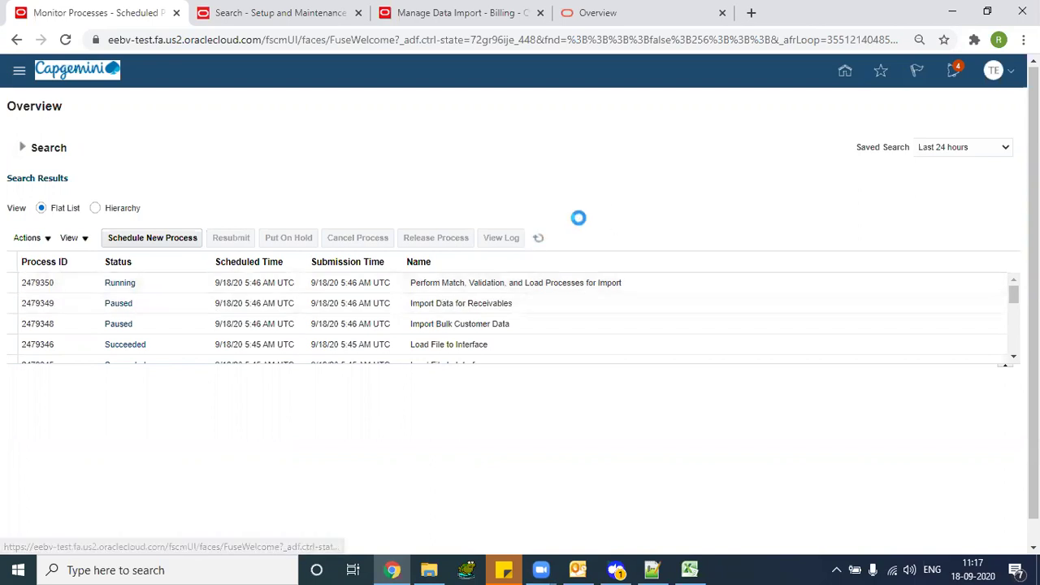
pyautogui.click(539, 238)
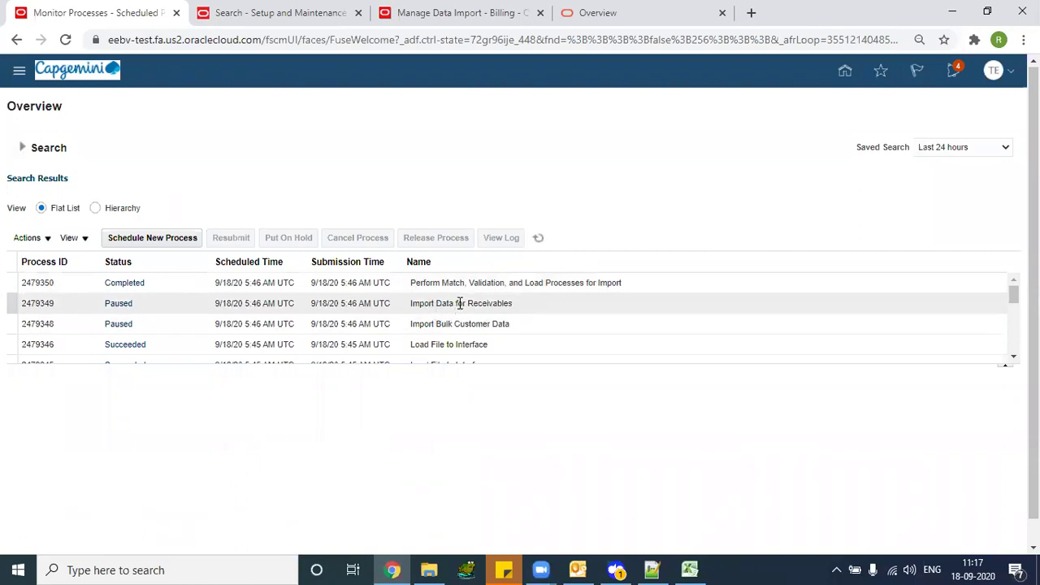
pyautogui.click(542, 237)
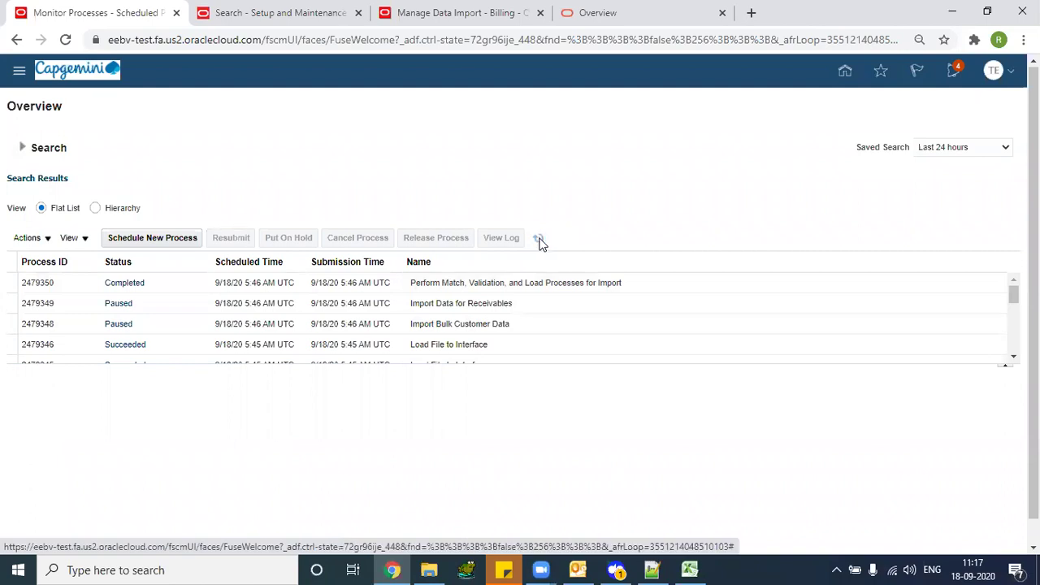
pyautogui.click(541, 239)
pyautogui.click(535, 240)
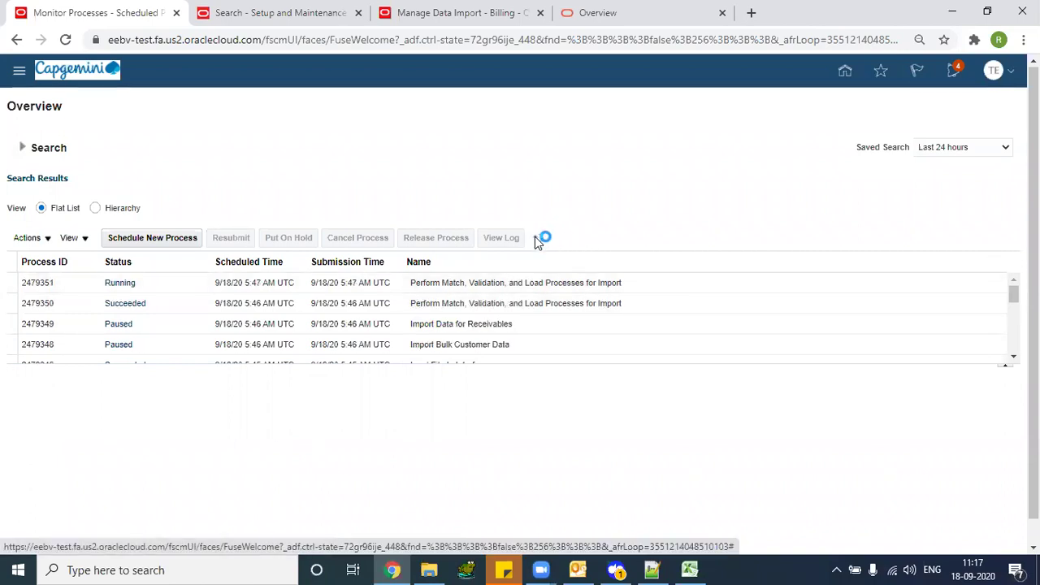
pyautogui.click(537, 240)
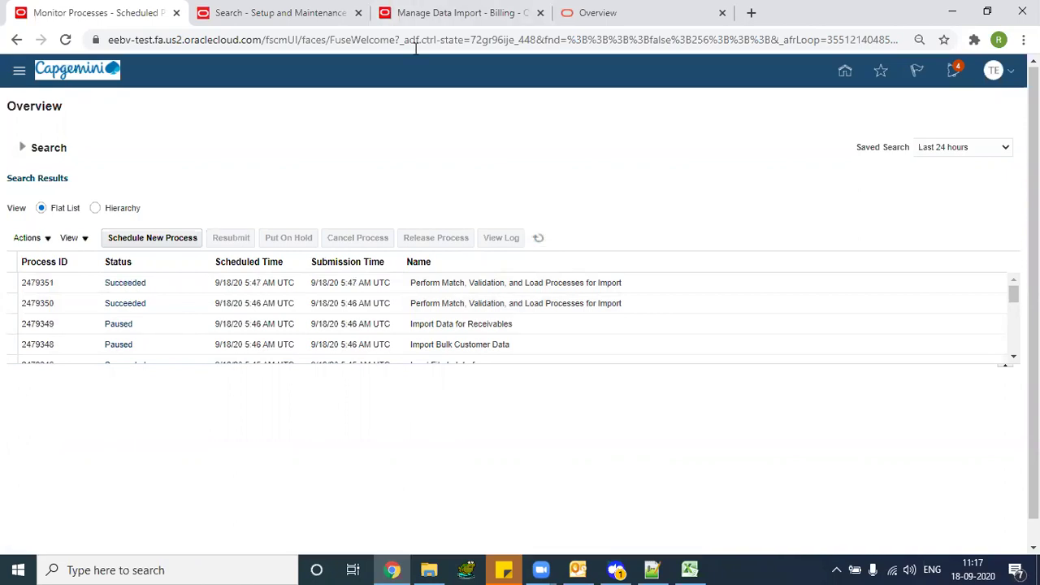
# Refresh the list in Manage Data Import Batches to check the status of GP2Dell001, and open that batch
pyautogui.click(443, 13)
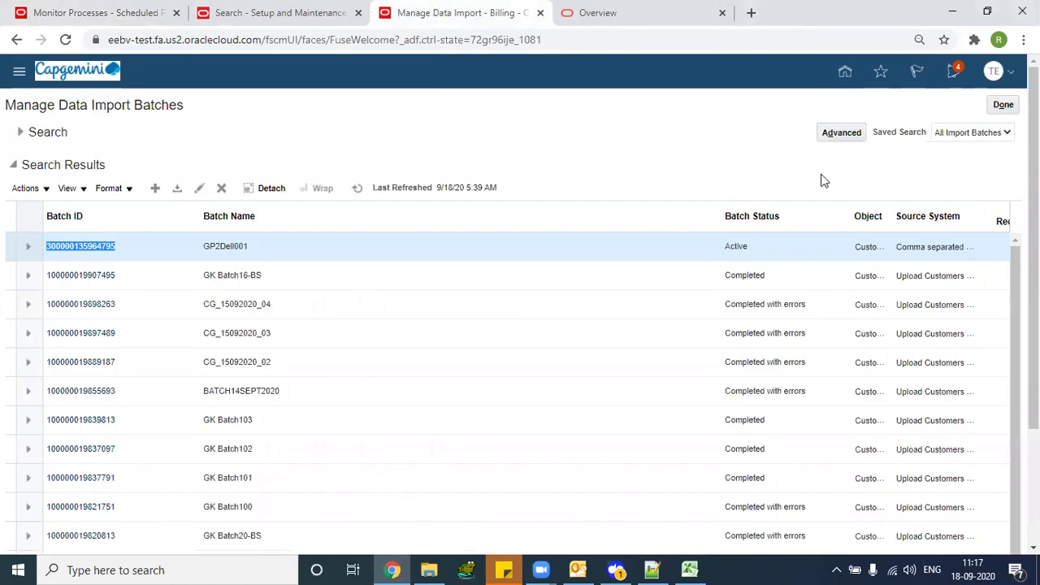
pyautogui.click(336, 242)
pyautogui.click(357, 187)
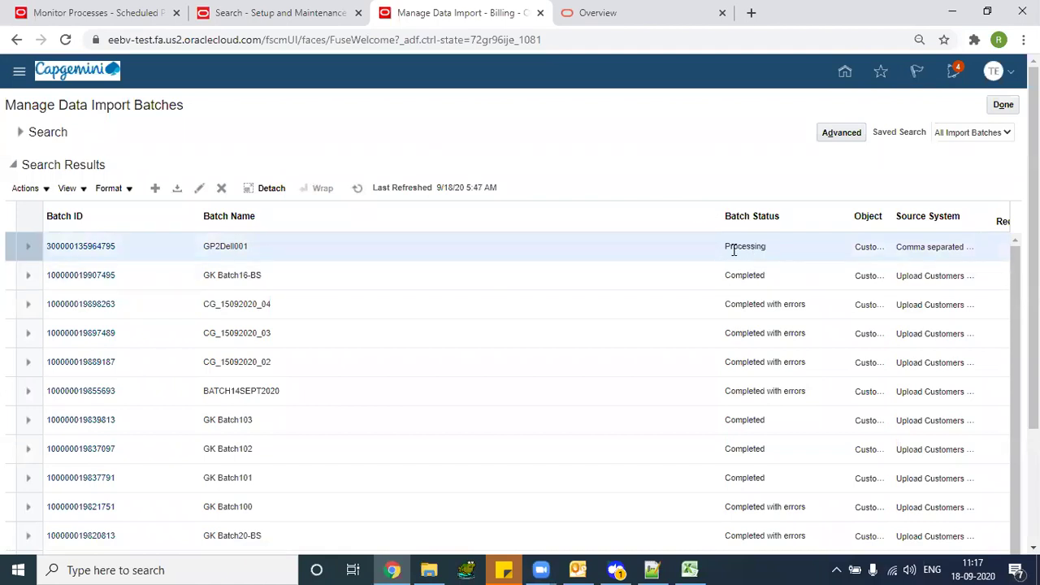
pyautogui.click(114, 246)
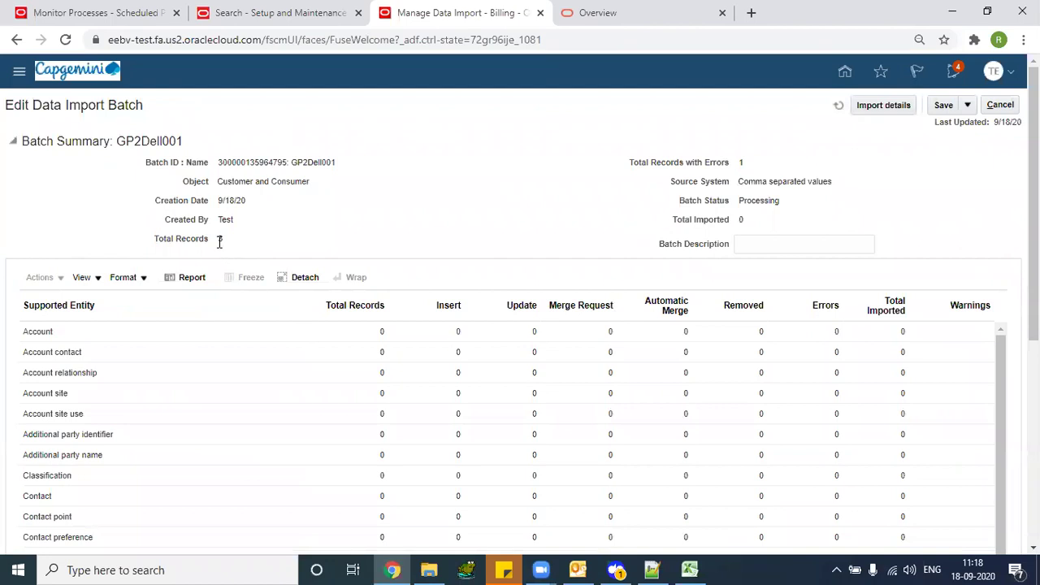
# Check the total records, batch status and error figures in the GP2Dell001 batch summary, and refresh the batch details
pyautogui.click(221, 239)
pyautogui.moveTo(749, 205); pyautogui.dragTo(769, 201)
pyautogui.moveTo(737, 170); pyautogui.dragTo(831, 116)
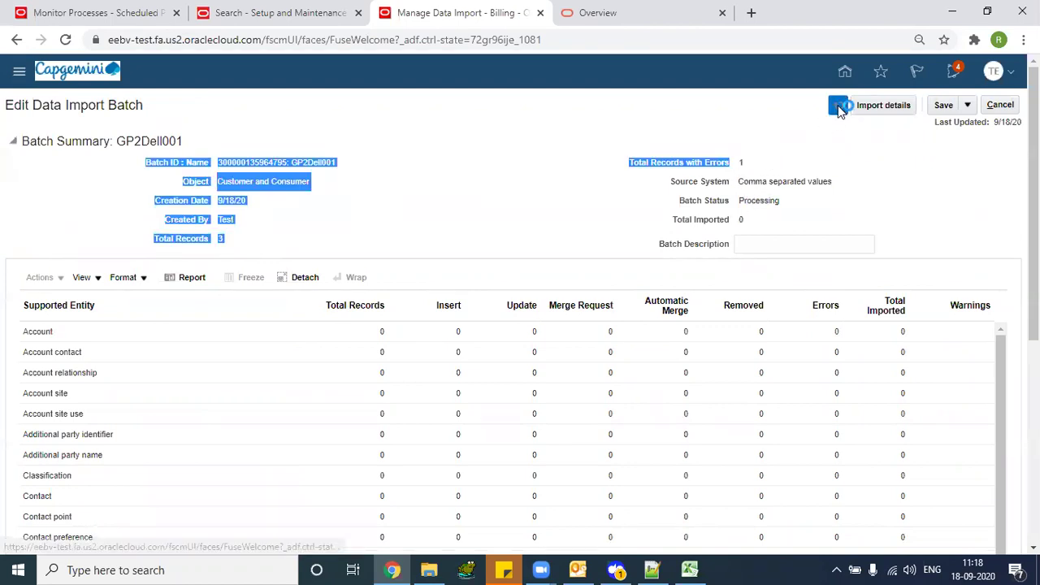
pyautogui.click(838, 105)
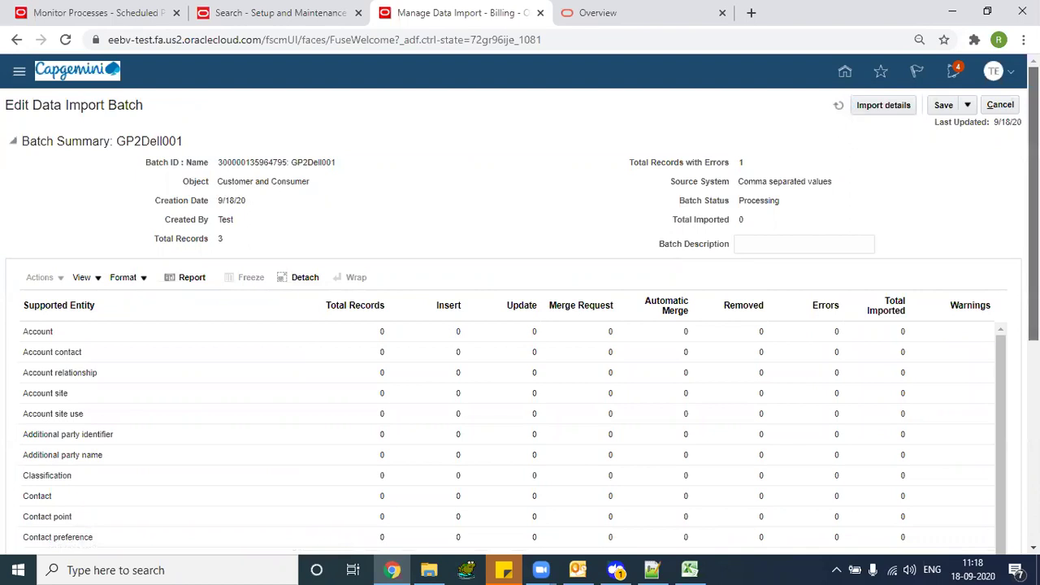
# Examine the insert and error counts for Location, Party and Party site in the batch's supported entity table
pyautogui.scroll(-1, 1033, 244)
pyautogui.scroll(-2, 1033, 244)
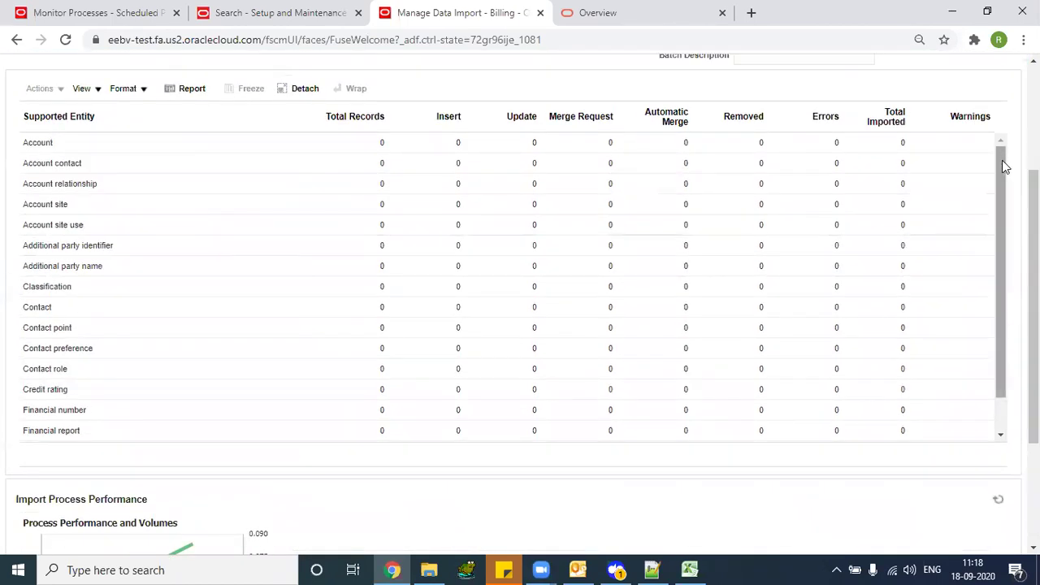
pyautogui.scroll(-1, 1002, 160)
pyautogui.scroll(-3, 1007, 301)
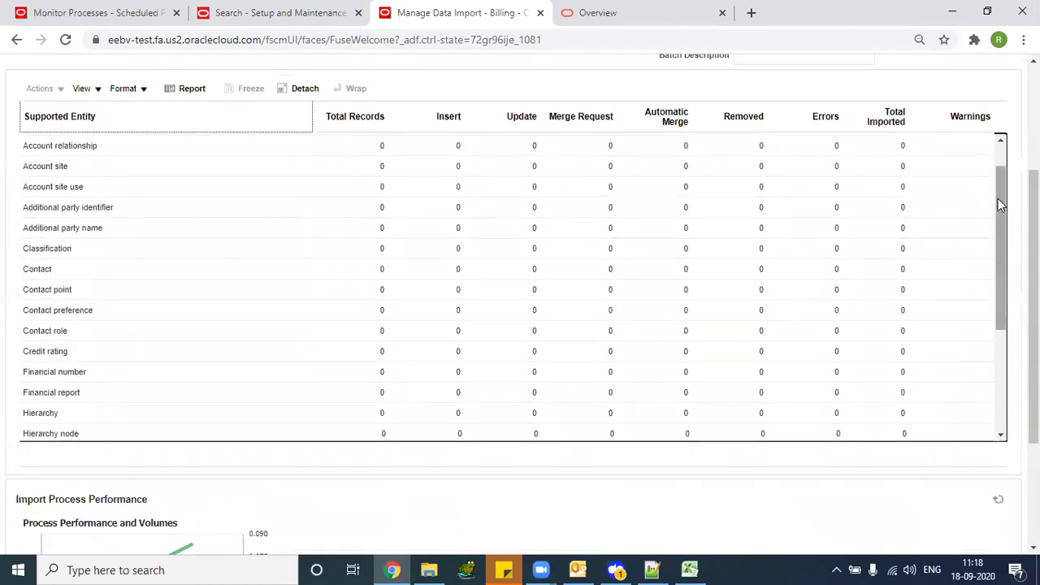
pyautogui.doubleClick(839, 327)
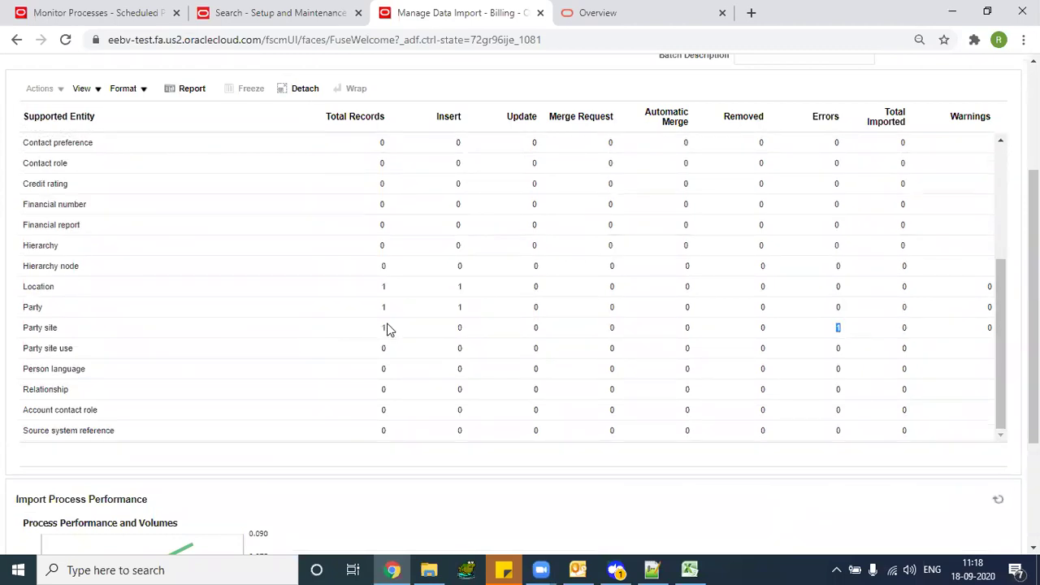
pyautogui.doubleClick(458, 307)
pyautogui.scroll(3, 916, 150)
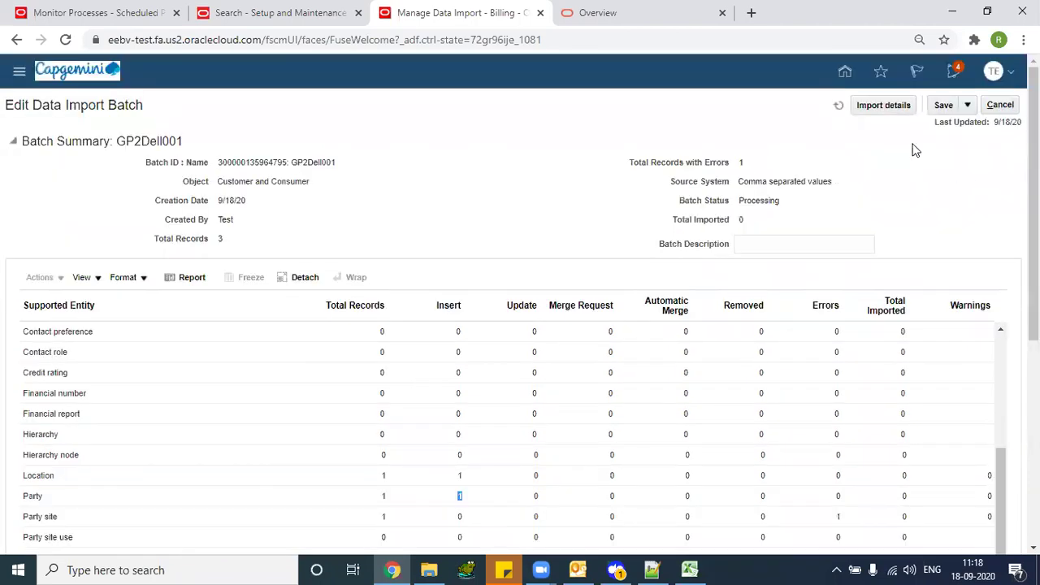
# Refresh the batch details, close them and reopen GP2Dell001 from the import batch list
pyautogui.click(837, 106)
pyautogui.click(837, 105)
pyautogui.click(999, 105)
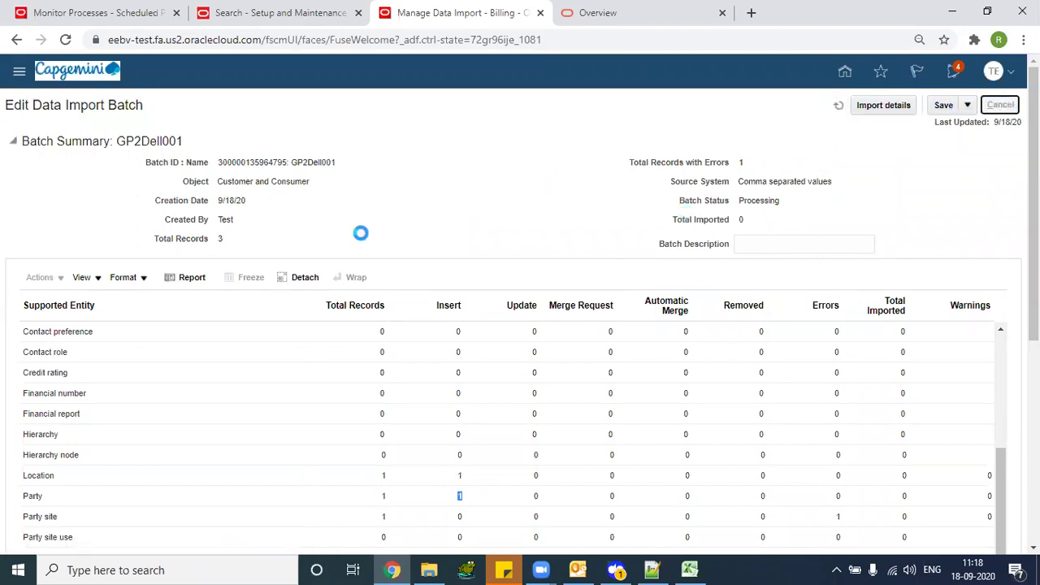
pyautogui.click(85, 247)
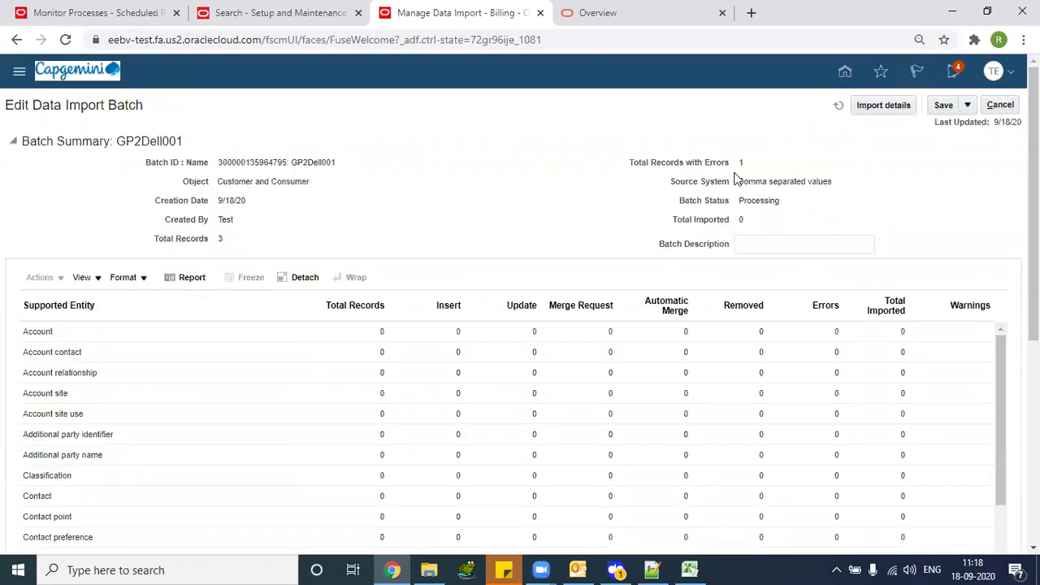
# Refresh the reopened batch again, return to the import batch list, refresh it and open GP2Dell001 once more
pyautogui.click(838, 106)
pyautogui.click(838, 106)
pyautogui.click(839, 106)
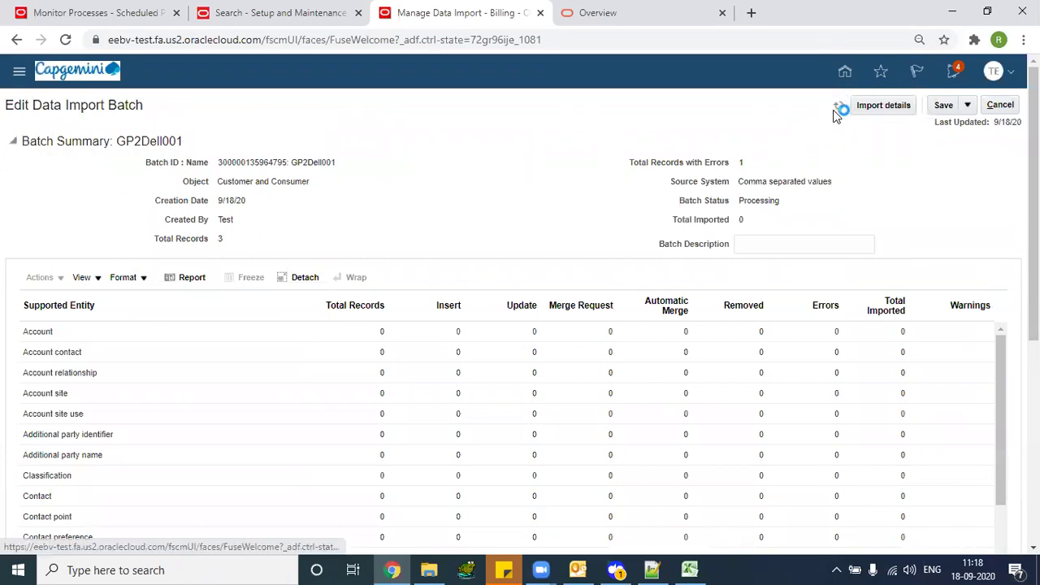
pyautogui.click(1000, 105)
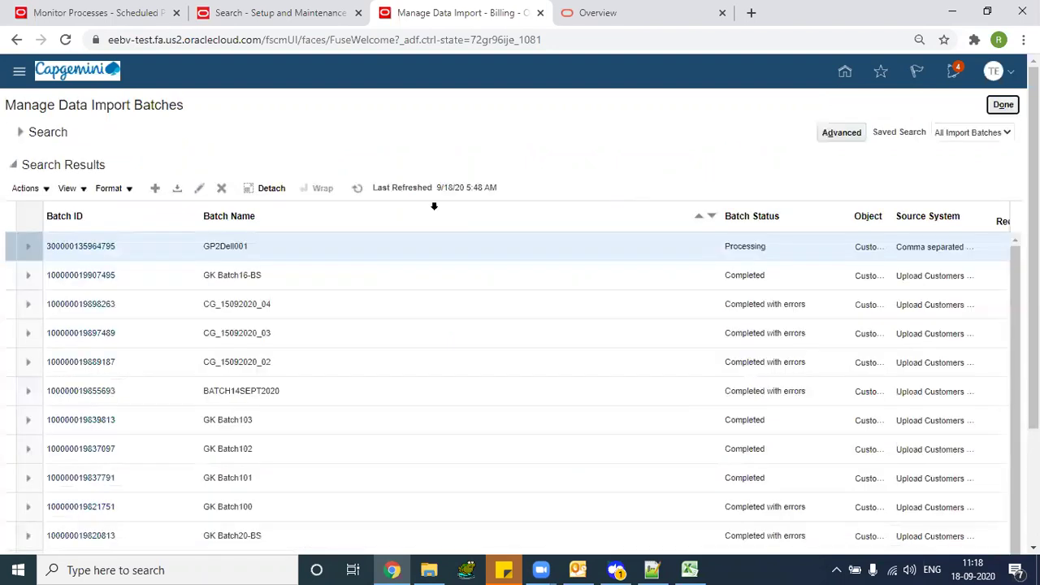
pyautogui.click(361, 188)
pyautogui.click(95, 250)
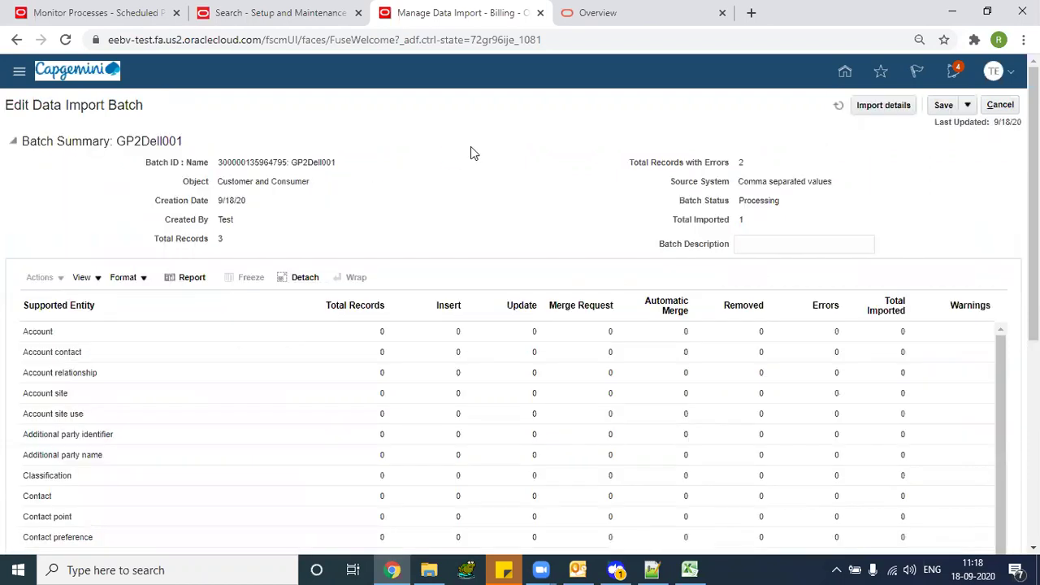
# Examine the updated per-entity import and error counts of GP2Dell001 and its import process performance chart
pyautogui.scroll(-1, 787, 204)
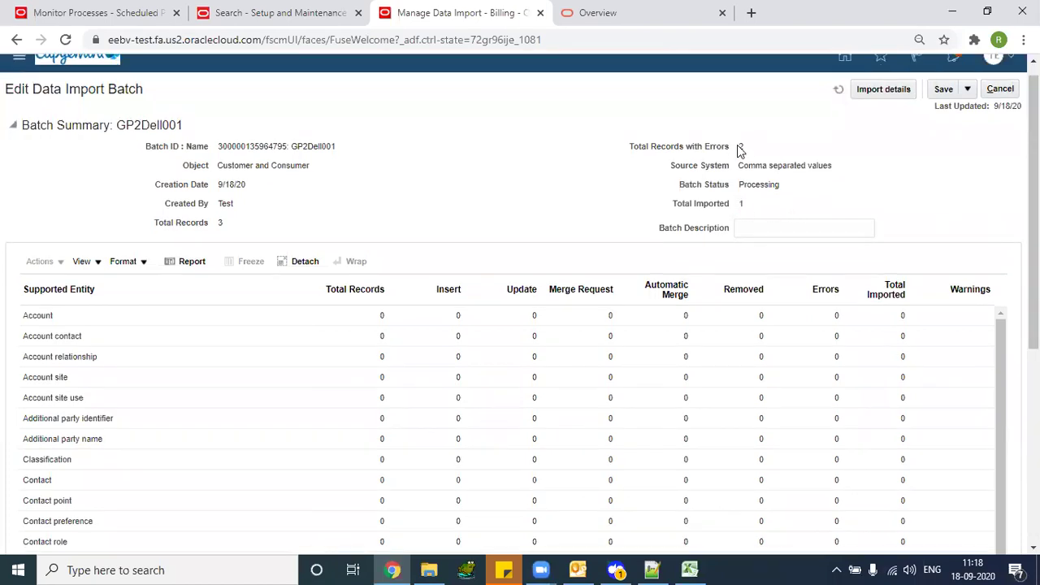
pyautogui.scroll(-3, 741, 146)
pyautogui.scroll(-2, 1002, 180)
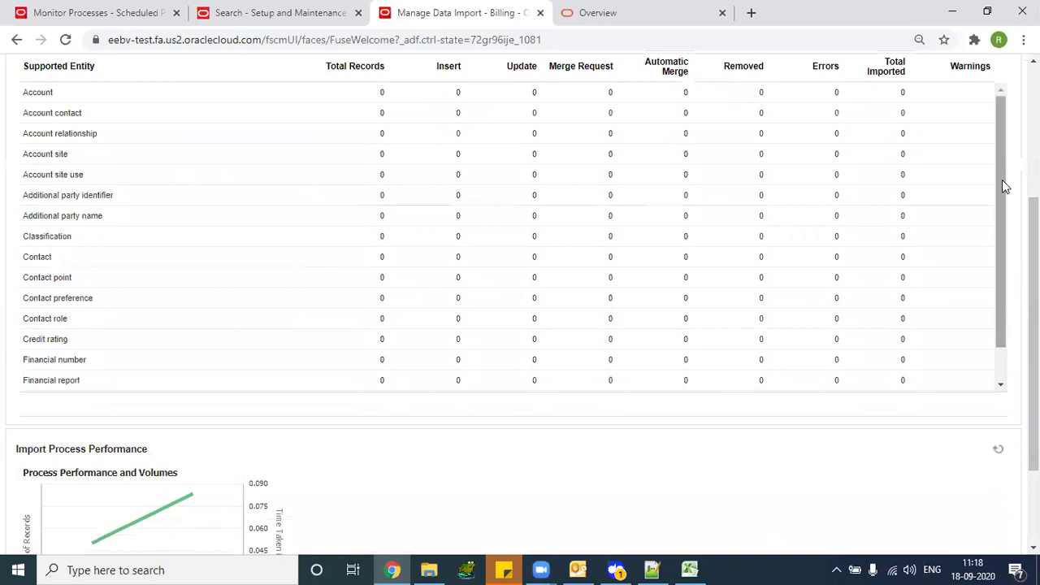
pyautogui.scroll(-3, 1006, 236)
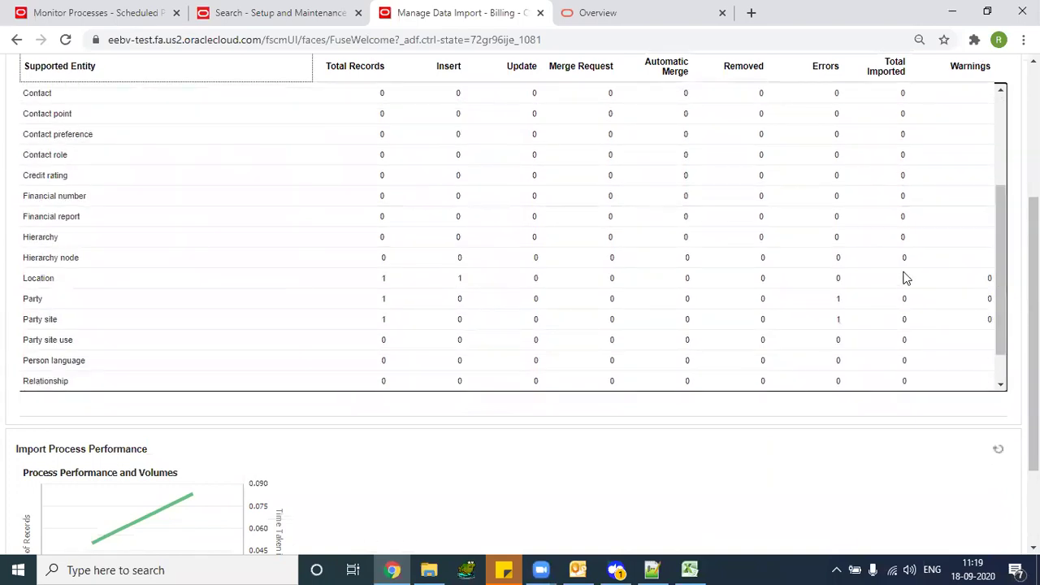
pyautogui.doubleClick(839, 318)
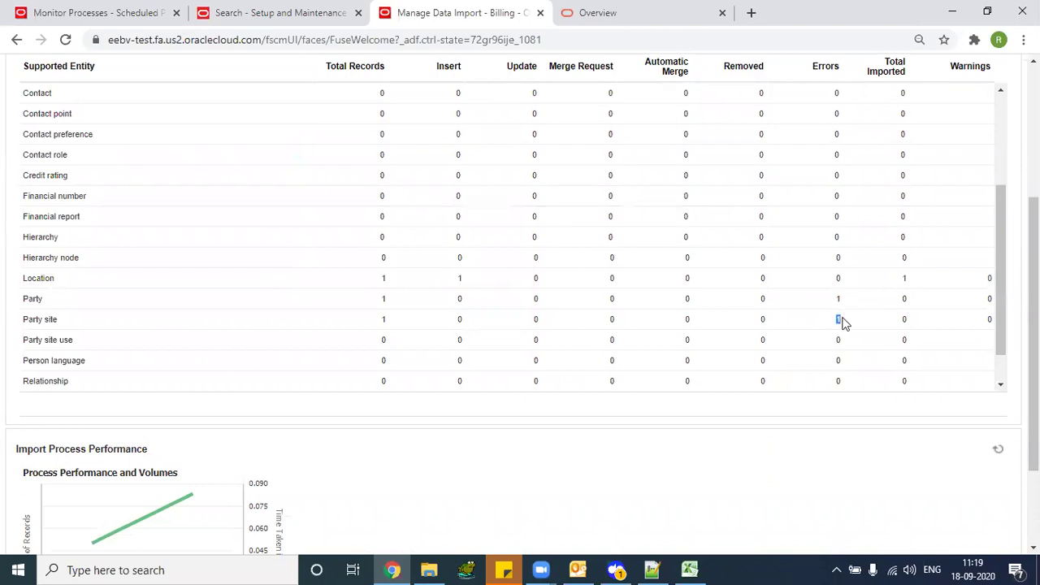
pyautogui.scroll(-2, 180, 425)
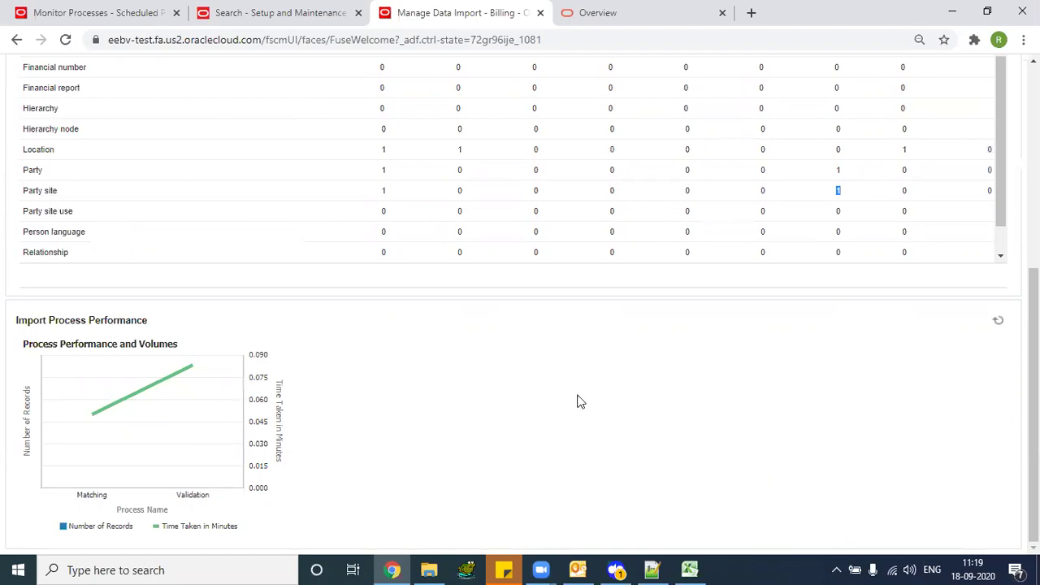
pyautogui.moveTo(1033, 365); pyautogui.dragTo(1033, 164)
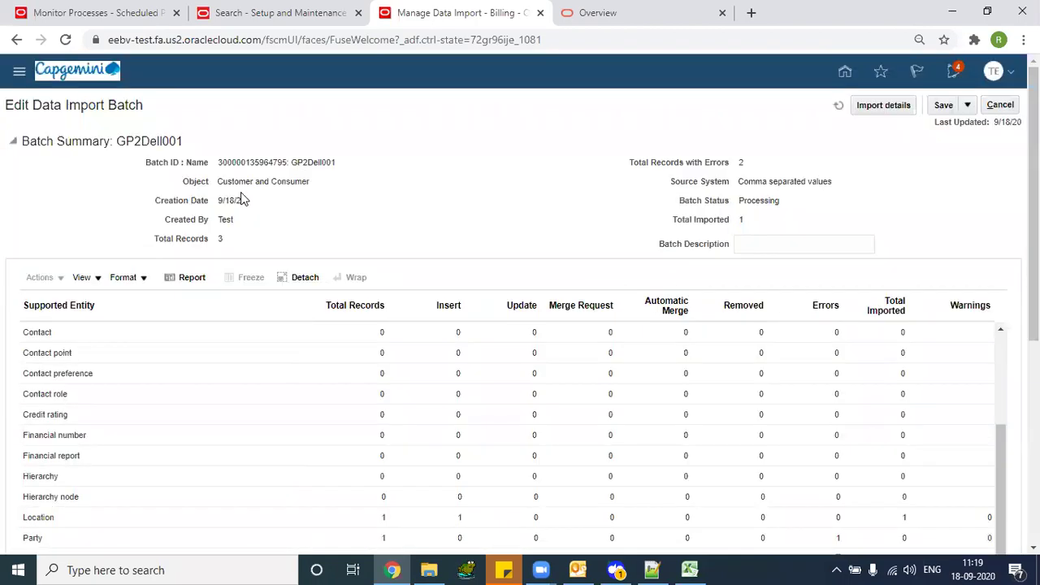
# Open the TCA Bulk Import Error Report for the batch and review its totals for records in batch, inserted and imported
pyautogui.click(187, 280)
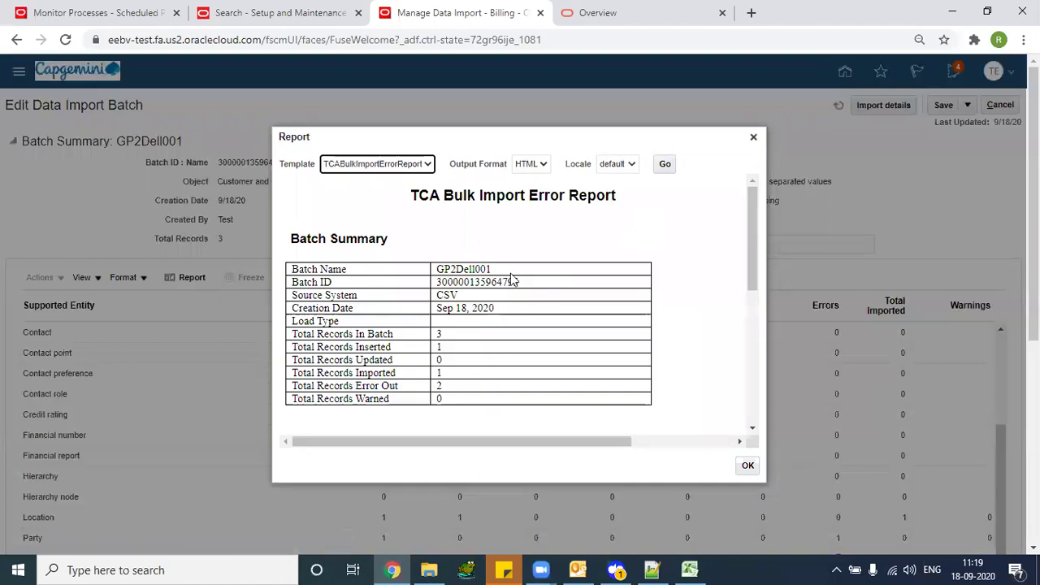
pyautogui.doubleClick(437, 335)
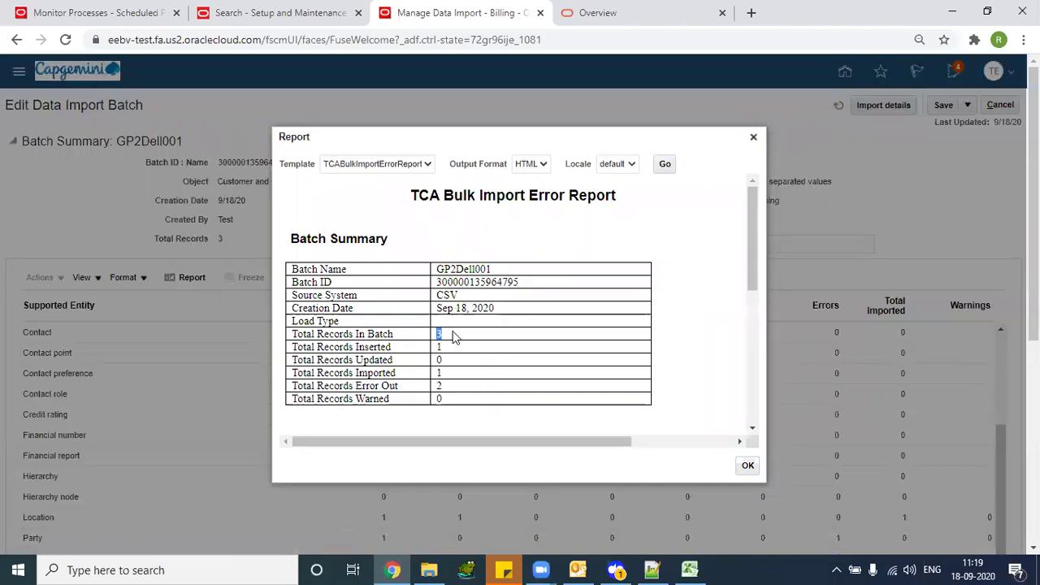
pyautogui.doubleClick(438, 347)
pyautogui.doubleClick(437, 373)
# Examine the Party Sites section of the error report, including the source system IDs and the full error message
pyautogui.moveTo(749, 217); pyautogui.dragTo(754, 292)
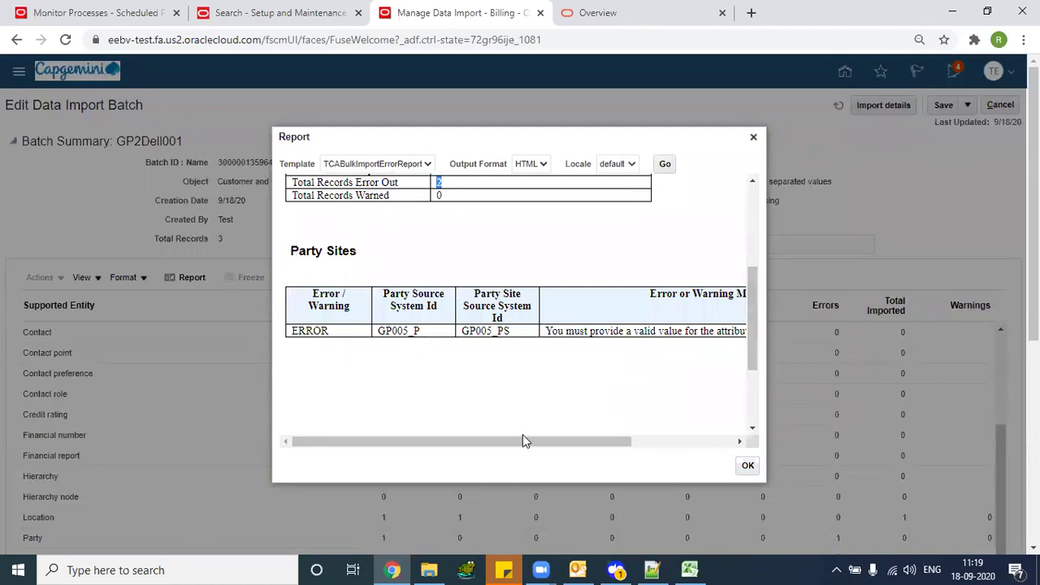
pyautogui.moveTo(511, 442); pyautogui.dragTo(615, 444)
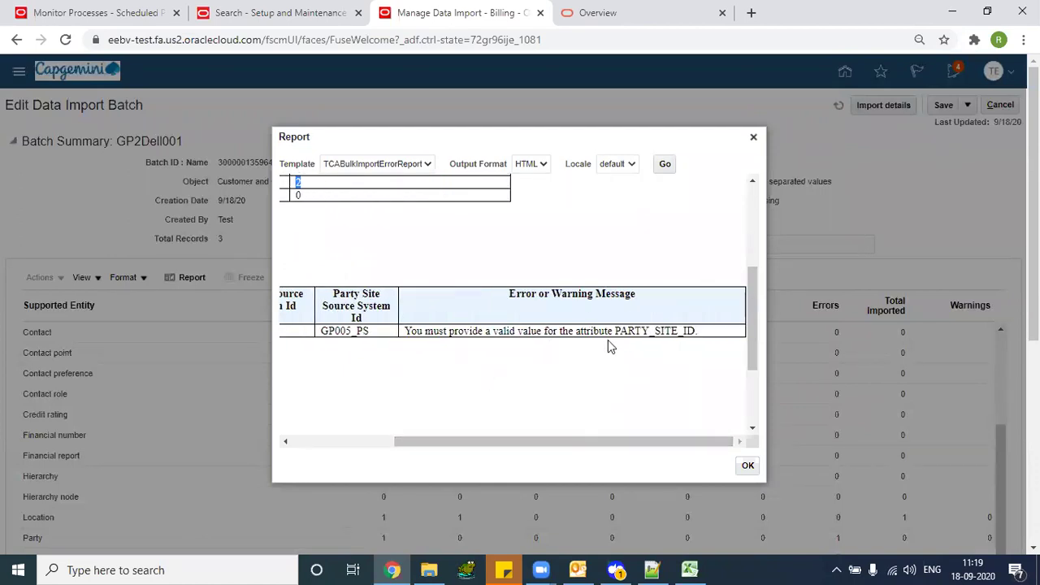
pyautogui.moveTo(666, 331); pyautogui.dragTo(431, 353)
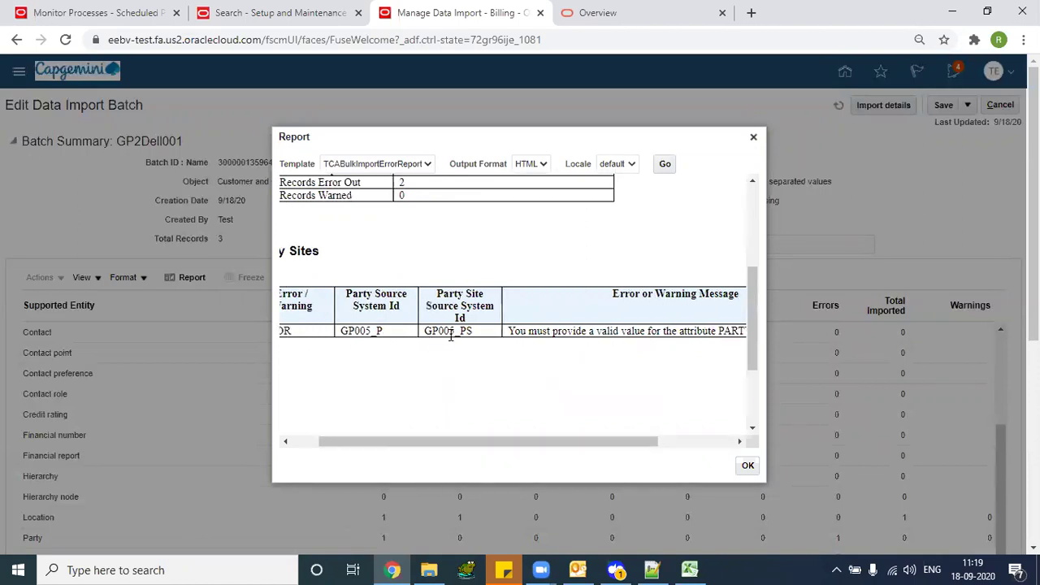
pyautogui.click(487, 377)
pyautogui.moveTo(439, 441); pyautogui.dragTo(412, 441)
pyautogui.moveTo(293, 258); pyautogui.dragTo(380, 258)
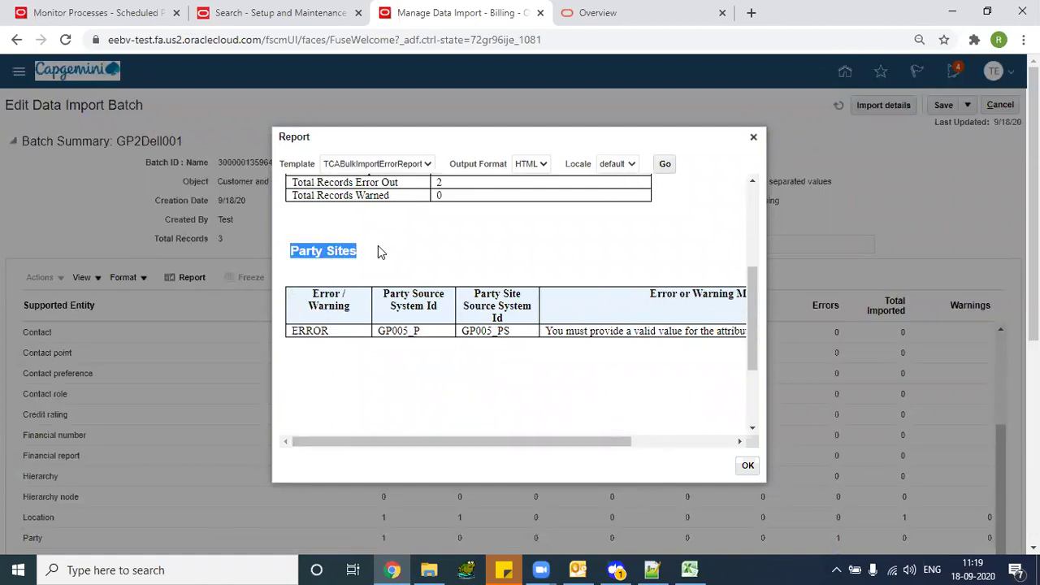
pyautogui.moveTo(411, 443); pyautogui.dragTo(515, 431)
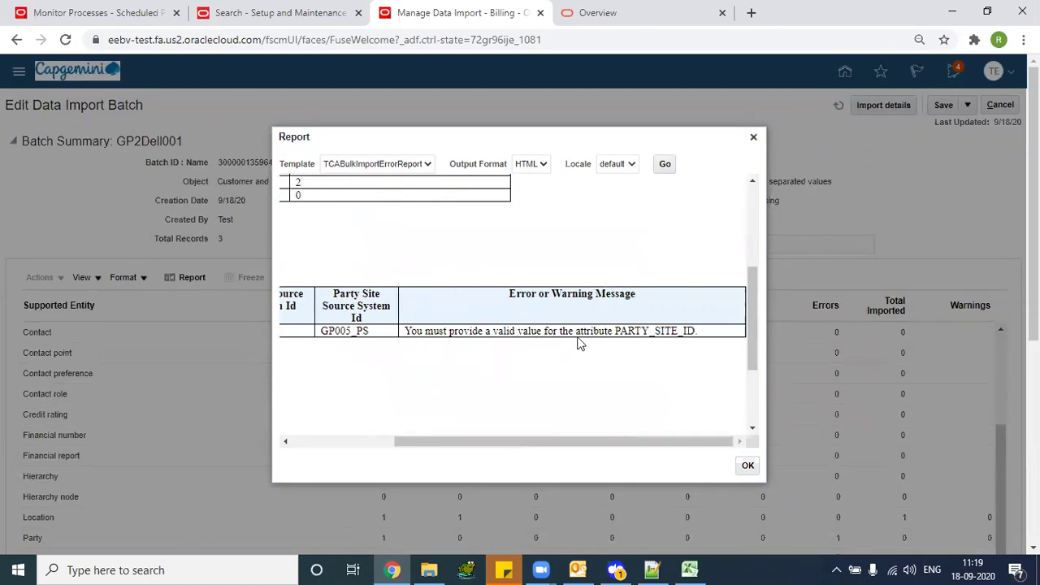
# Switch to the CustomerImportTemplate workbook in Excel and bring up the party site record on sheet HZ_IMP_PARTYSITES_T
pyautogui.moveTo(695, 567)
pyautogui.click(695, 537)
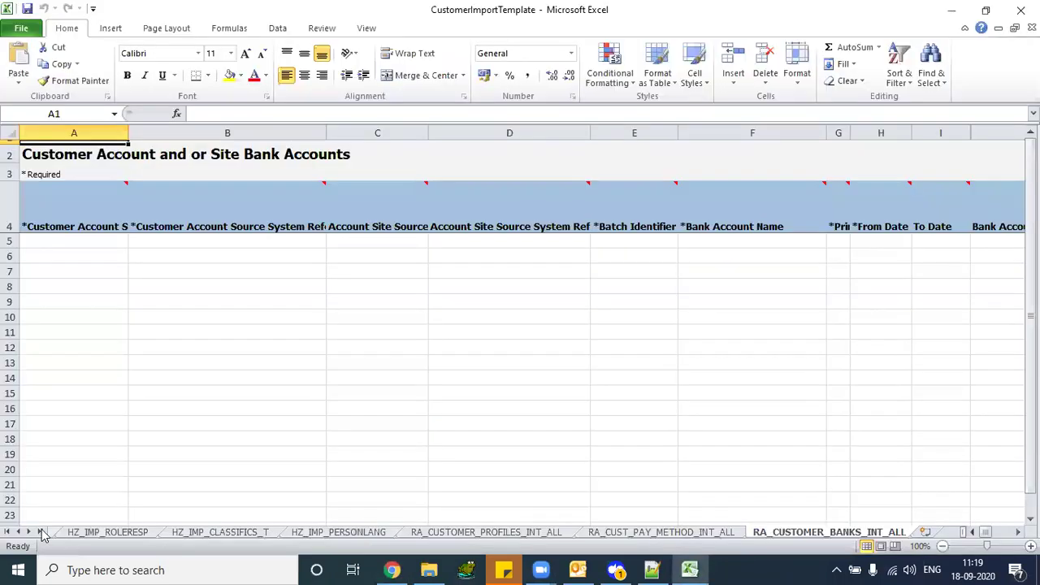
pyautogui.click(10, 532)
pyautogui.click(374, 536)
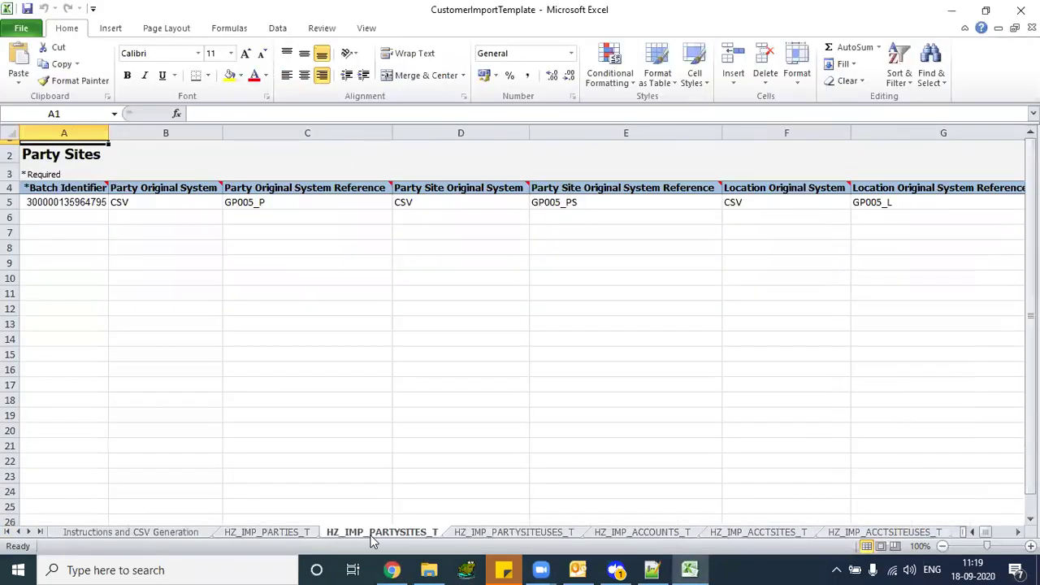
pyautogui.click(290, 254)
pyautogui.hotkey('ctrl', 'Home')
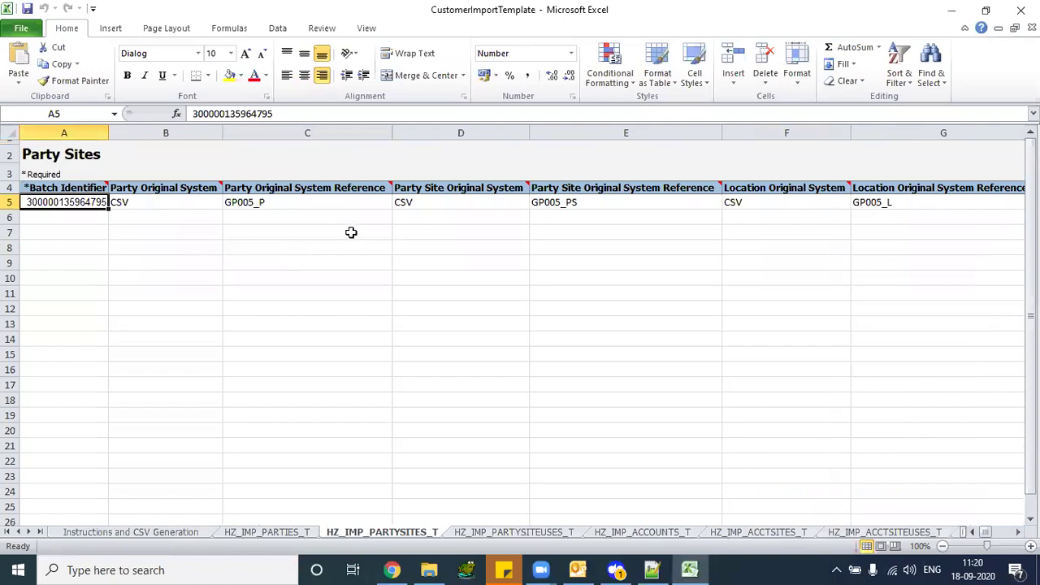
# Examine every field of the row 5 party site record, across to the columns beyond Site Language and back to Batch Identifier
pyautogui.click(283, 212)
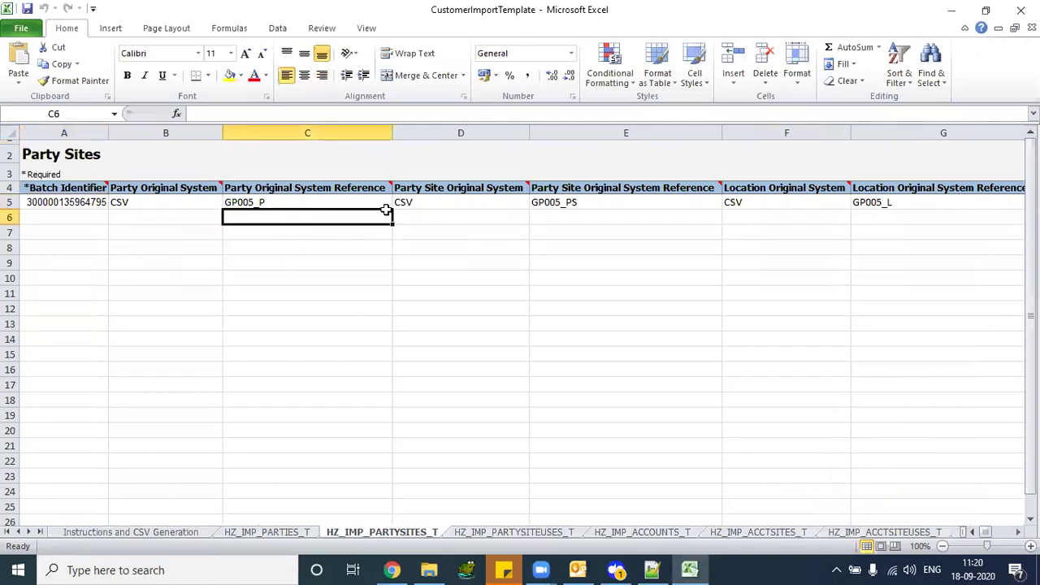
pyautogui.click(411, 213)
pyautogui.click(411, 208)
pyautogui.press('Tab')
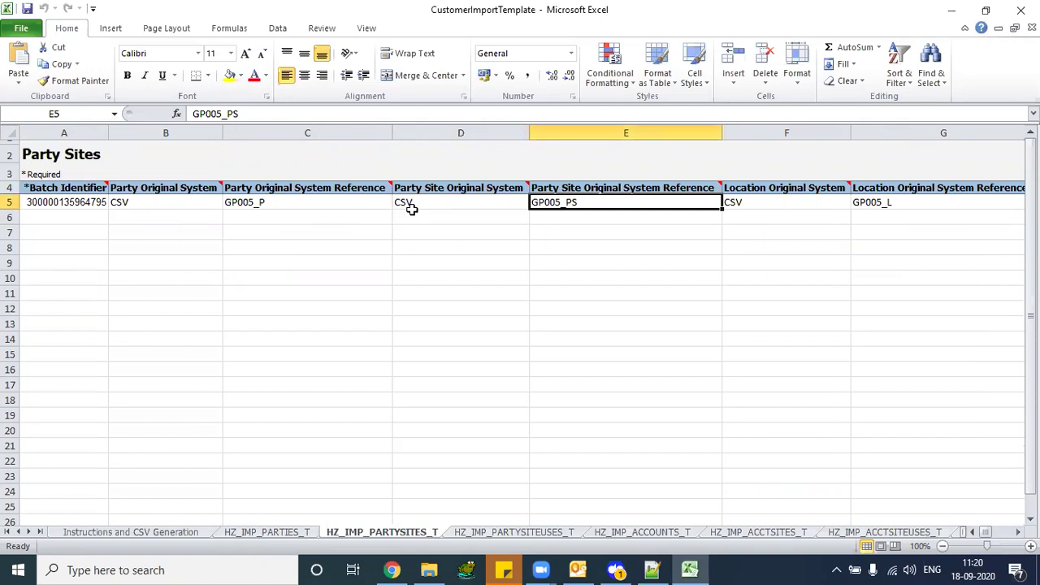
pyautogui.press('Left')
pyautogui.press('Left')
pyautogui.press('Left')
pyautogui.press('Right')
pyautogui.press('Right')
pyautogui.press('Right')
pyautogui.press('Right')
pyautogui.press('Right')
pyautogui.press('Right')
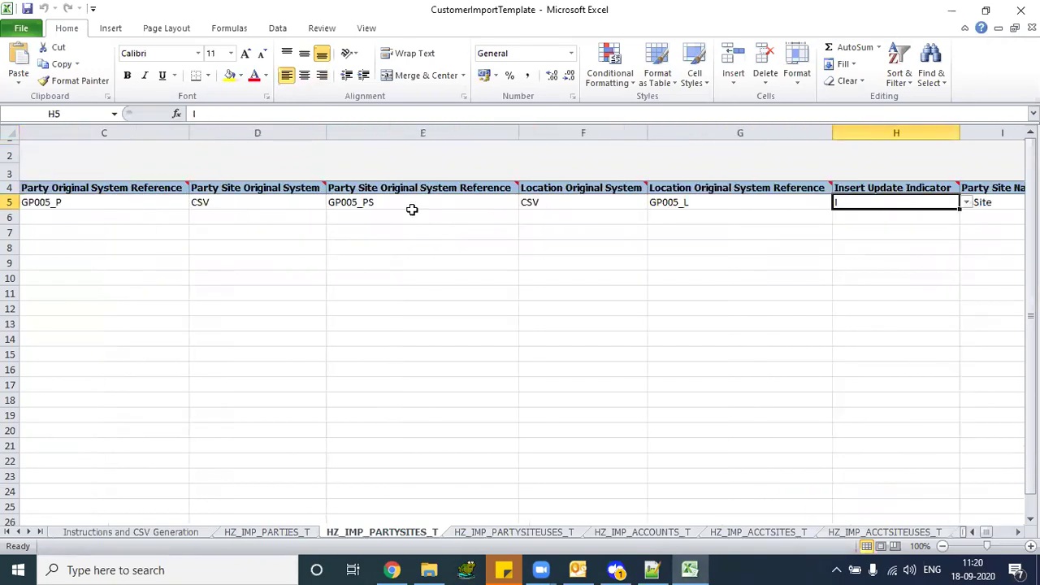
pyautogui.press('Right')
pyautogui.press('Right')
pyautogui.press('Right')
pyautogui.press('Right')
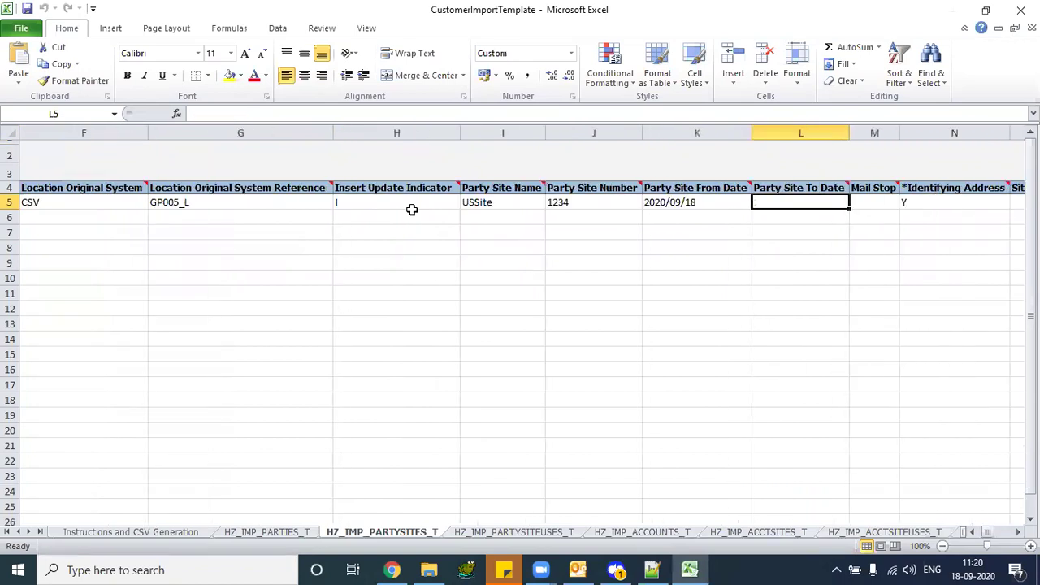
pyautogui.press('Right')
pyautogui.press('Right')
pyautogui.press('Right')
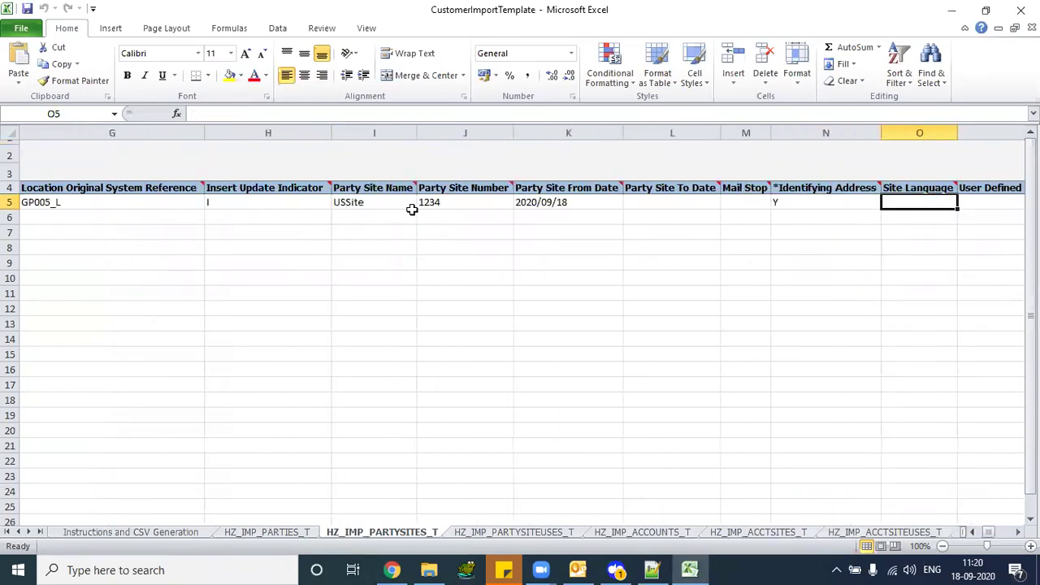
pyautogui.press('Right')
pyautogui.press('Right')
pyautogui.press('Right')
pyautogui.press('Right')
pyautogui.press('Right')
pyautogui.press('Left')
pyautogui.press('Left')
pyautogui.press('Left')
pyautogui.press('Left')
pyautogui.press('Left')
pyautogui.press('Left')
pyautogui.press('Left')
pyautogui.press('Left')
pyautogui.press('Left')
pyautogui.press('Left')
pyautogui.press('Left')
pyautogui.press('Left')
pyautogui.press('Left')
pyautogui.press('Left')
pyautogui.press('Left')
pyautogui.press('Left')
pyautogui.press('Left')
pyautogui.press('Left')
pyautogui.press('Left')
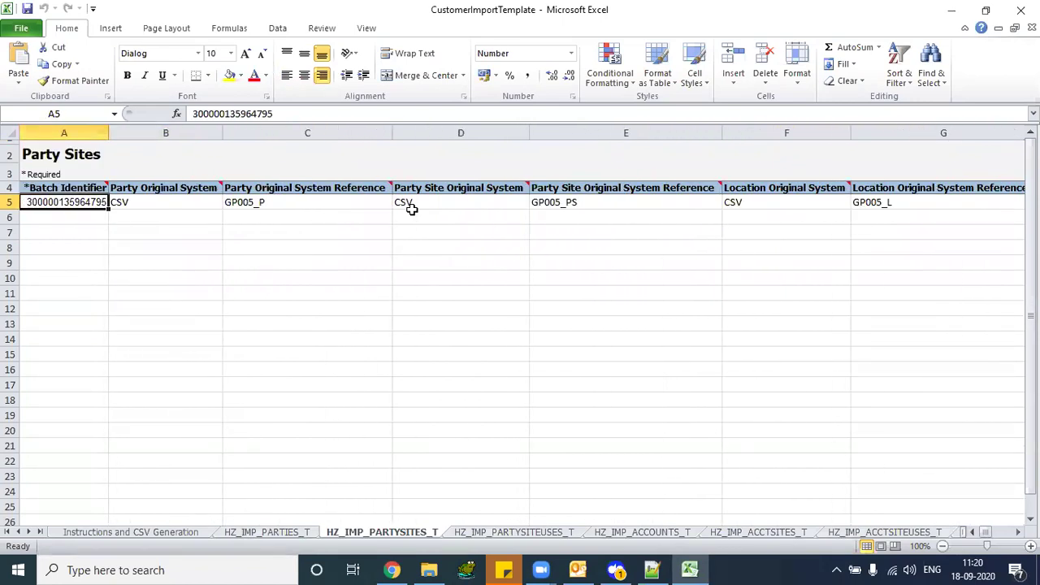
# Check the party site reference in row 5, and compare its party reference with the one on sheet HZ_IMP_PARTIES_T
pyautogui.click(557, 203)
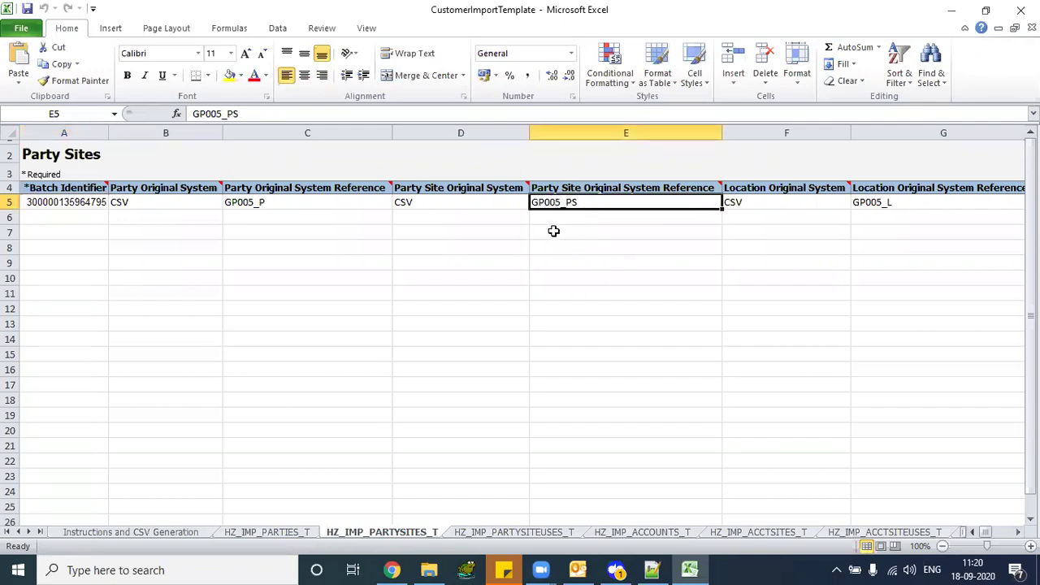
pyautogui.click(258, 203)
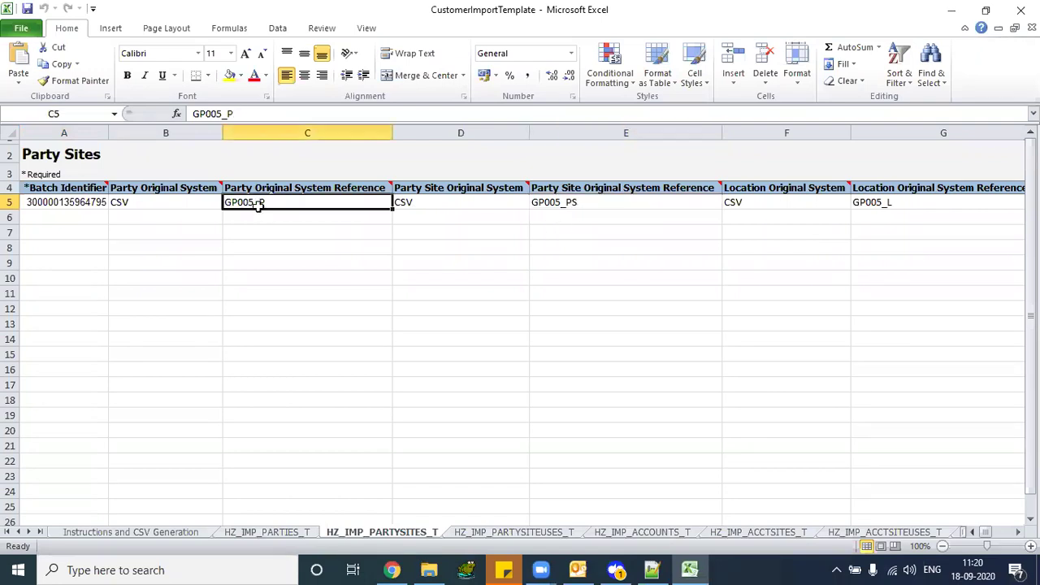
pyautogui.click(254, 529)
pyautogui.click(253, 204)
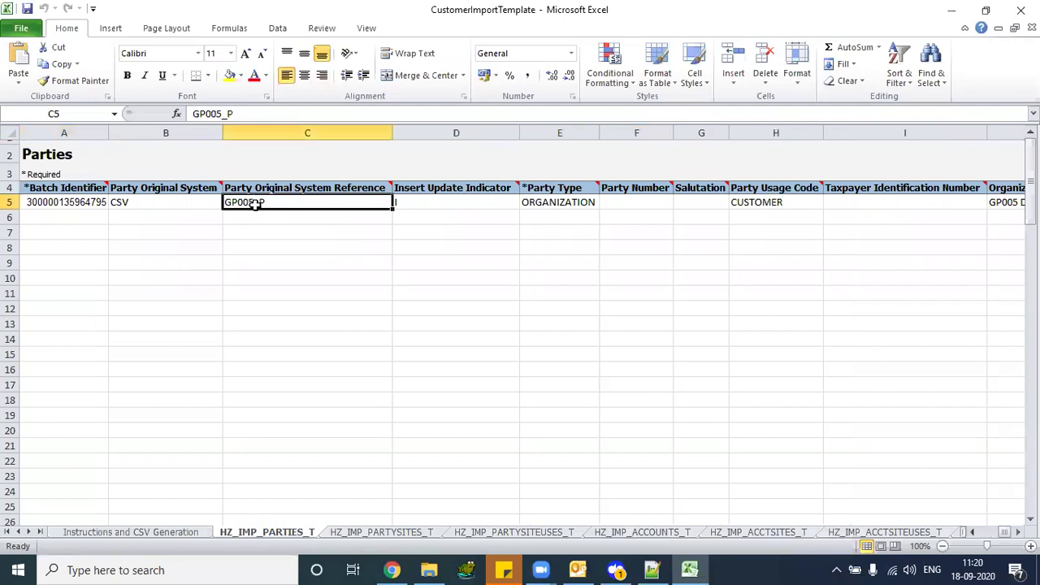
# Return to sheet HZ_IMP_PARTYSITES_T and check the row 5 party site reference, location system and batch identifier
pyautogui.click(387, 532)
pyautogui.click(598, 206)
pyautogui.click(794, 214)
pyautogui.click(498, 250)
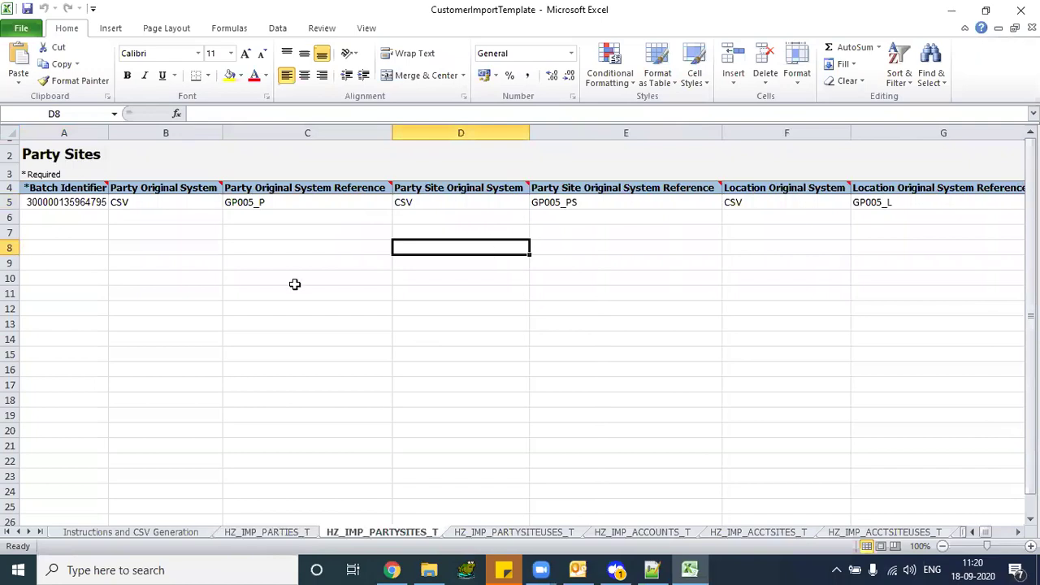
pyautogui.click(65, 201)
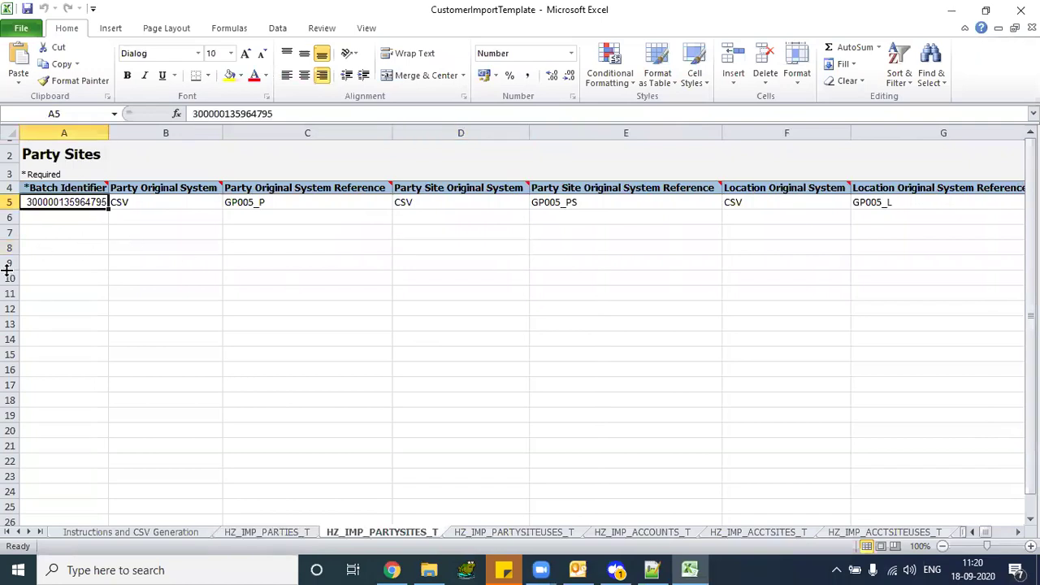